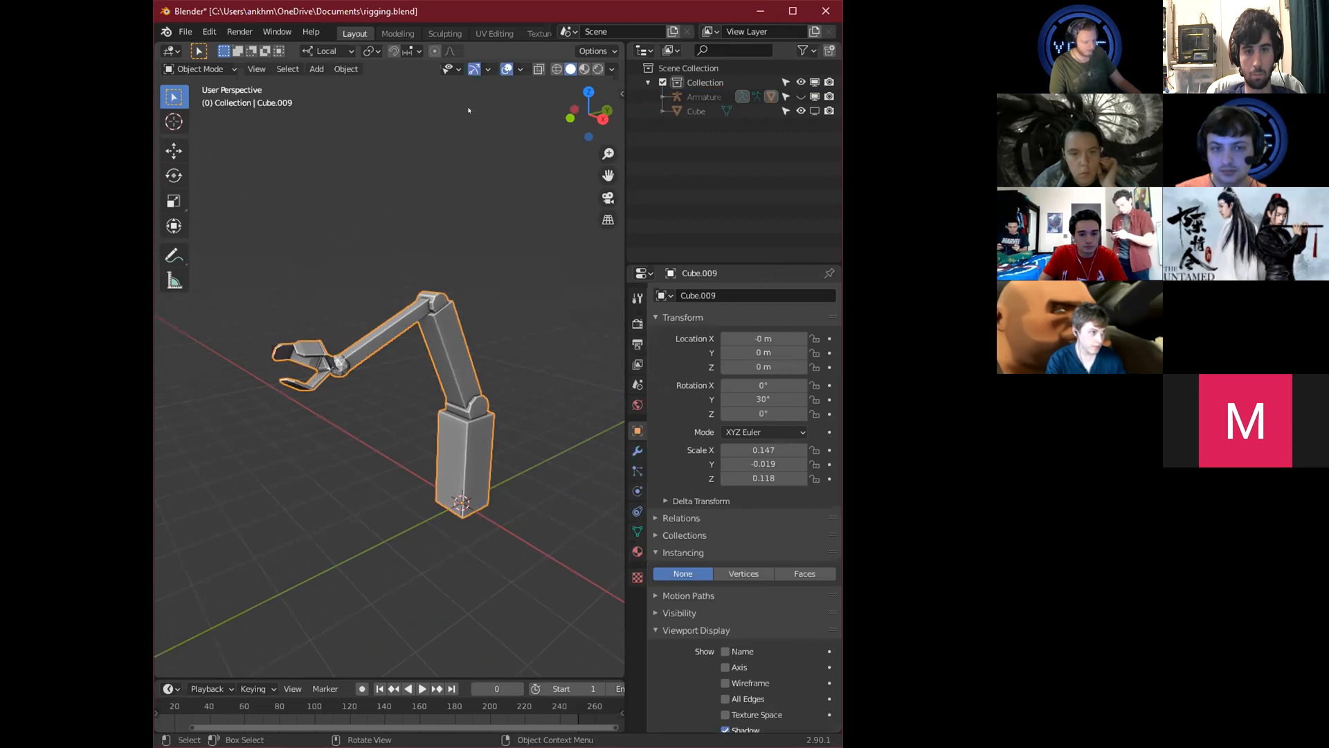
Unhide the armature of the robot arm, select it and enter Edit Mode.
left_click(801, 96)
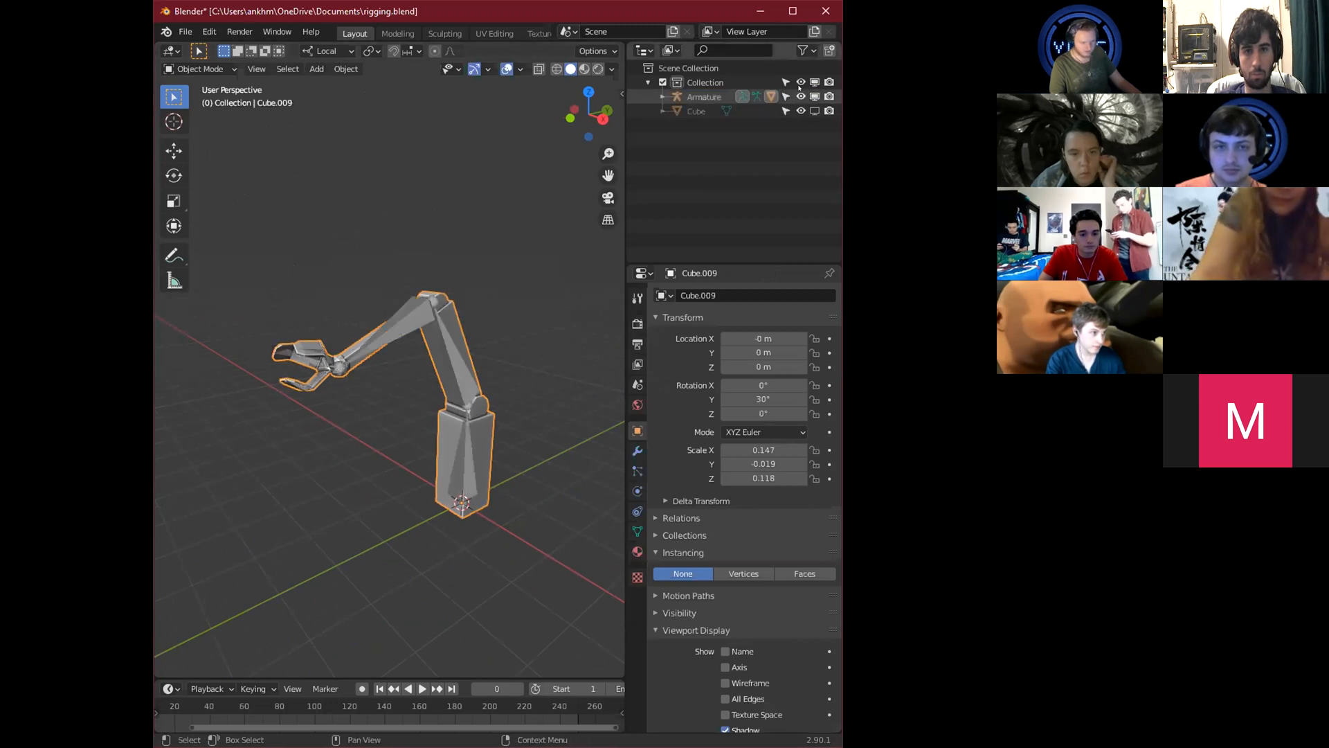
left_click(407, 326)
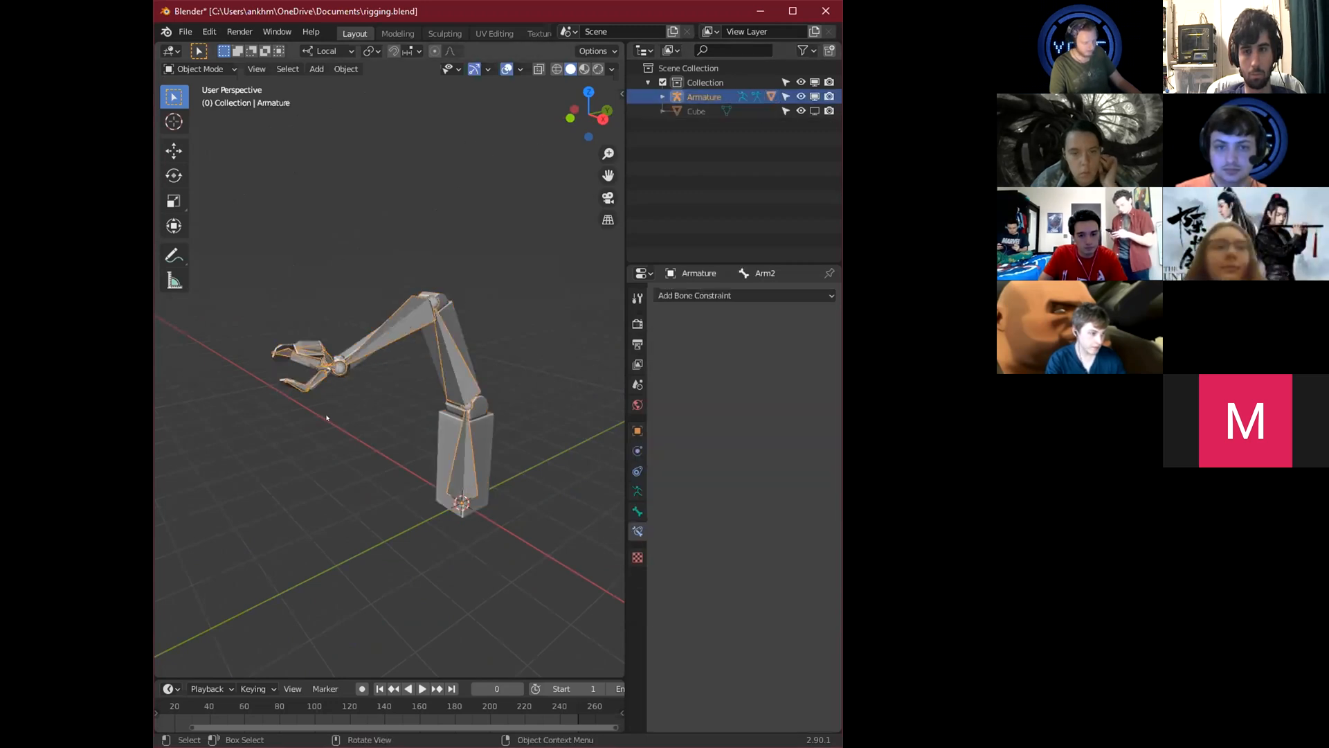
key("Tab")
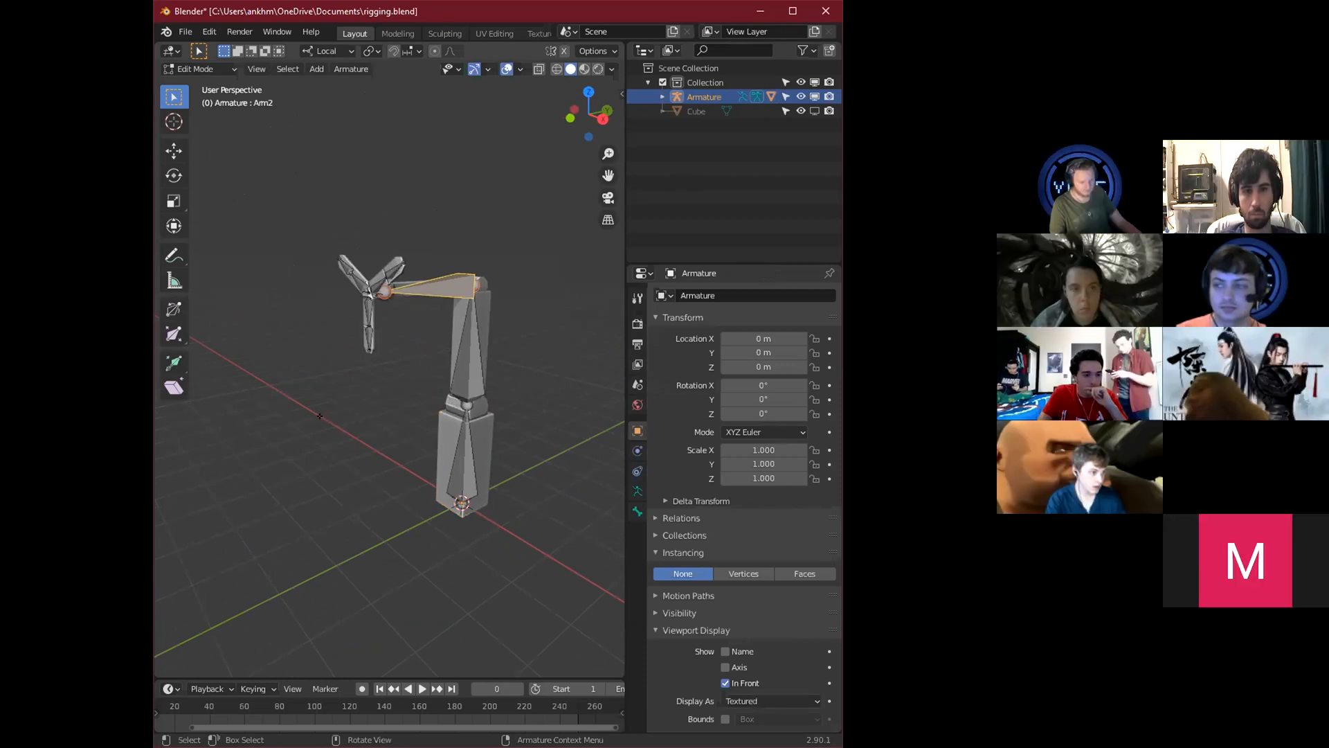
middle_click_drag(319, 416, 378, 378)
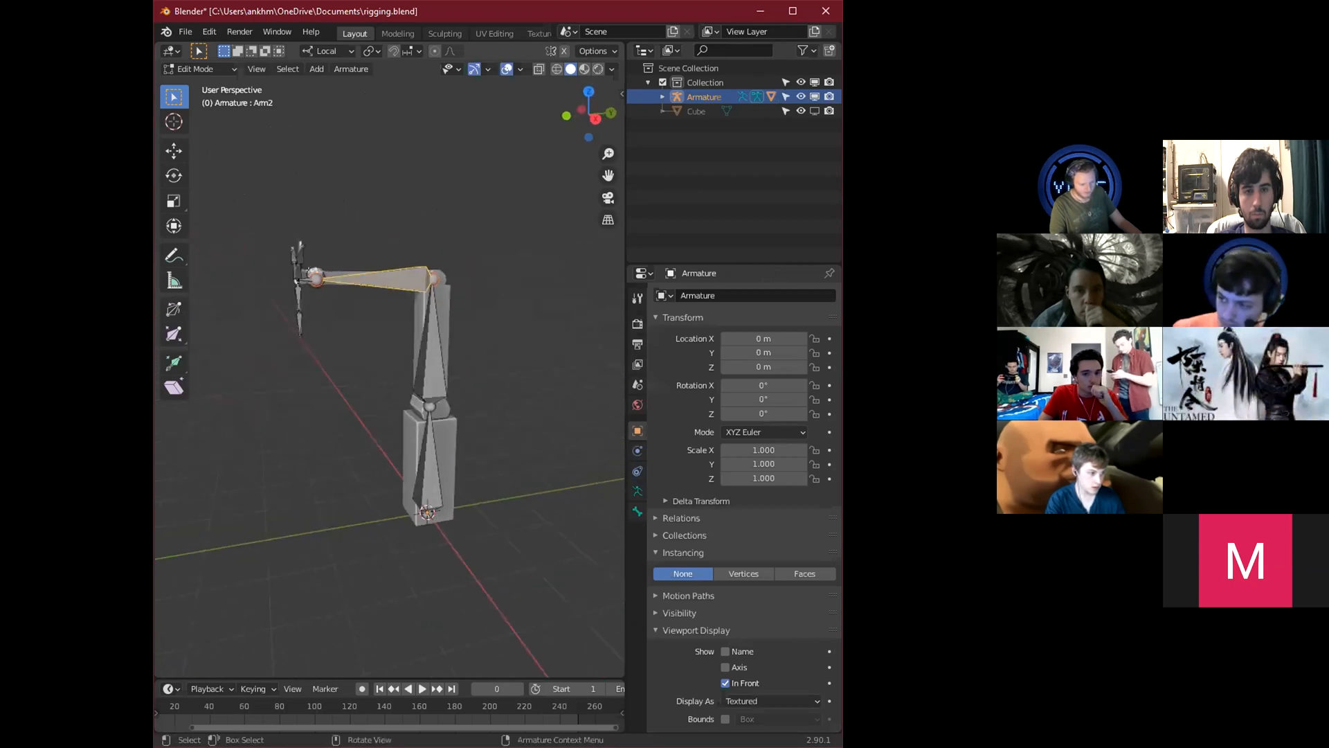
middle_click_drag(231, 478, 251, 468)
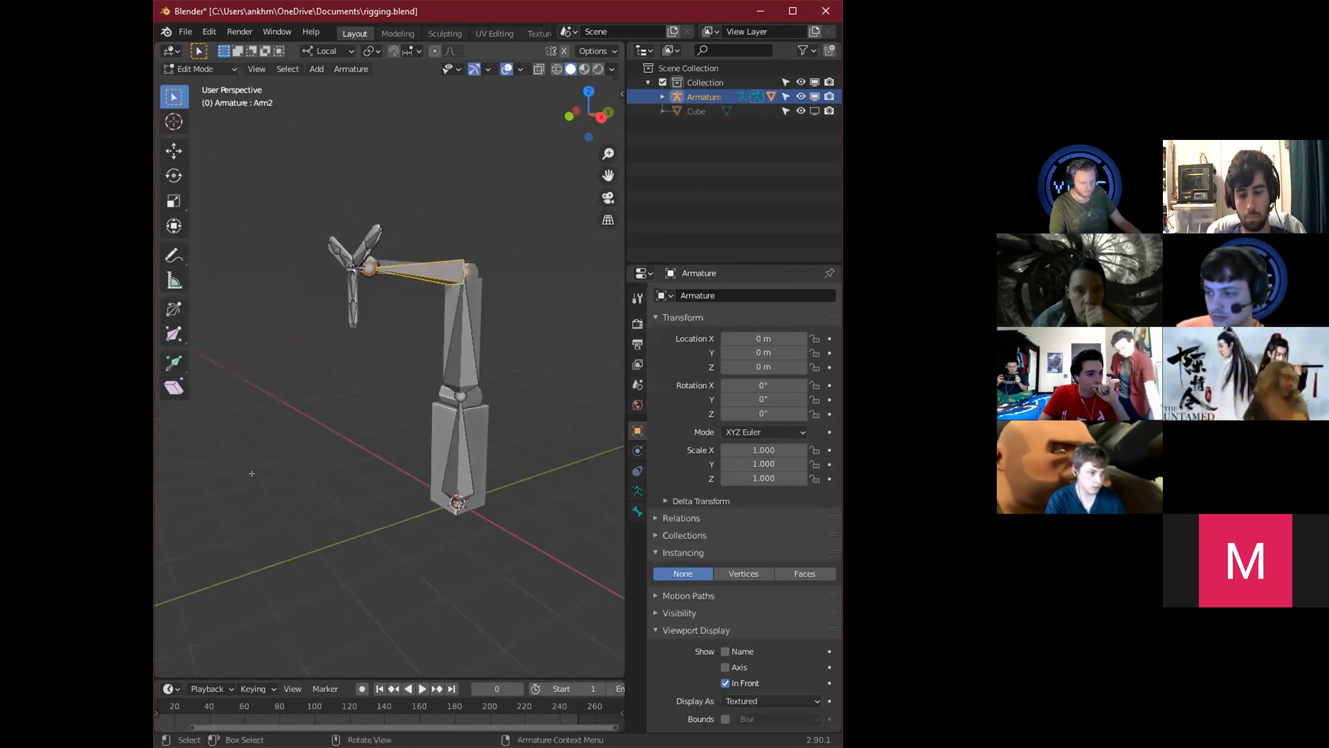
Examine the base and arm bones and their joints in Edit Mode.
left_click(457, 441)
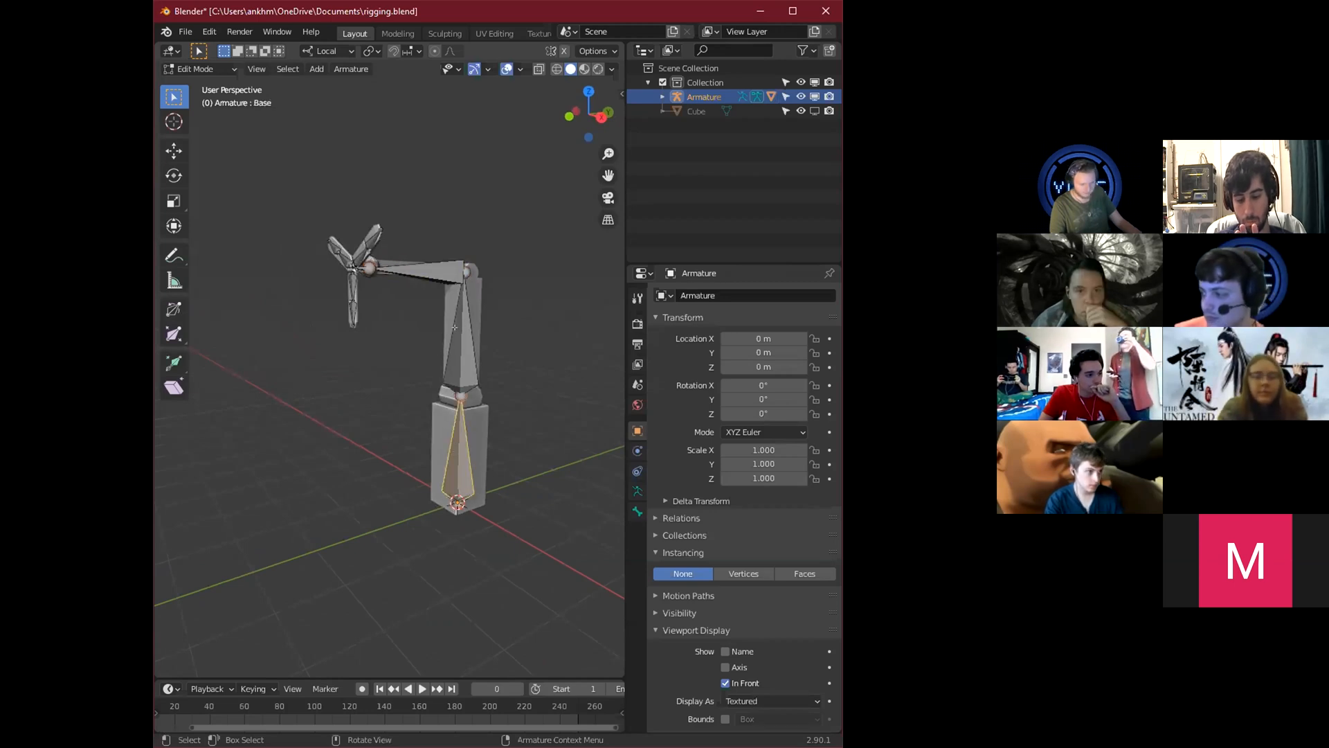
left_click(454, 327)
left_click(432, 279)
middle_click_drag(432, 279, 388, 249)
scroll(416, 295, "up", 2)
scroll(465, 323, "up", 2)
left_click(342, 176)
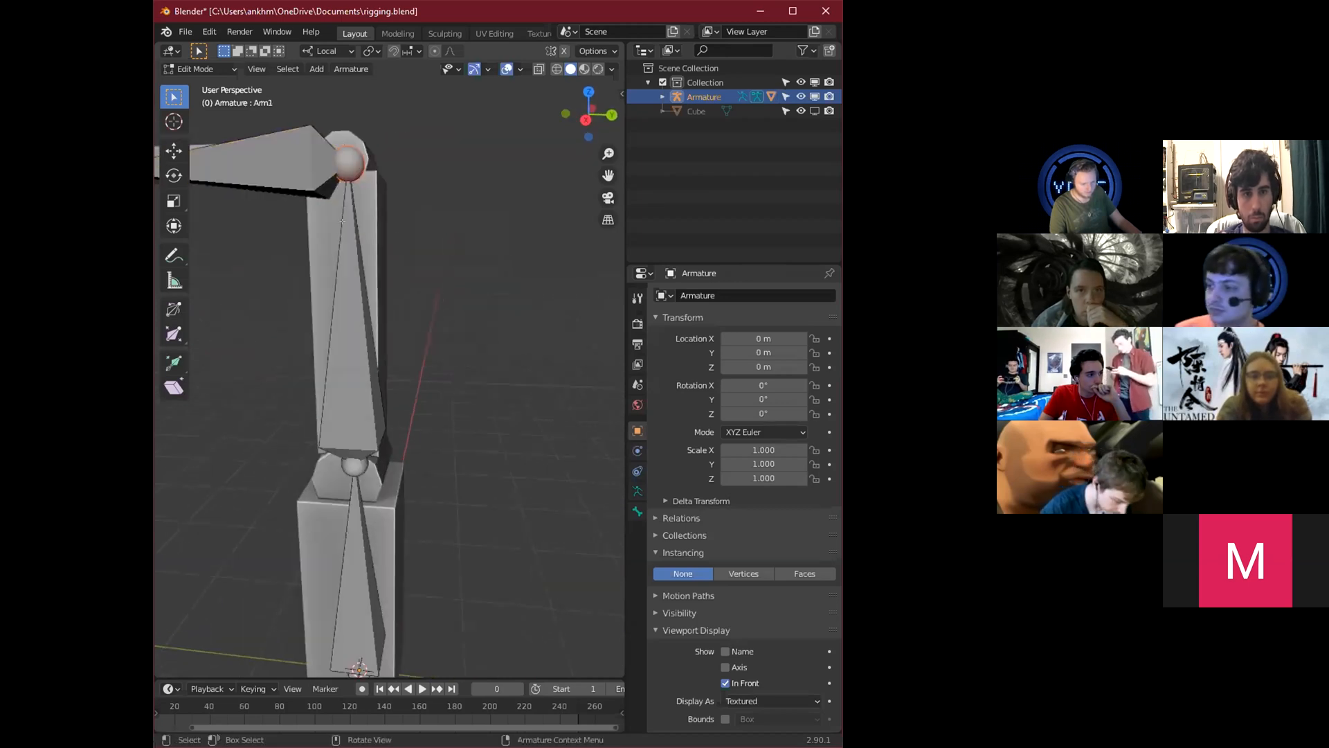
scroll(352, 455, "down", 5)
middle_click_drag(373, 388, 410, 340)
left_click(455, 302)
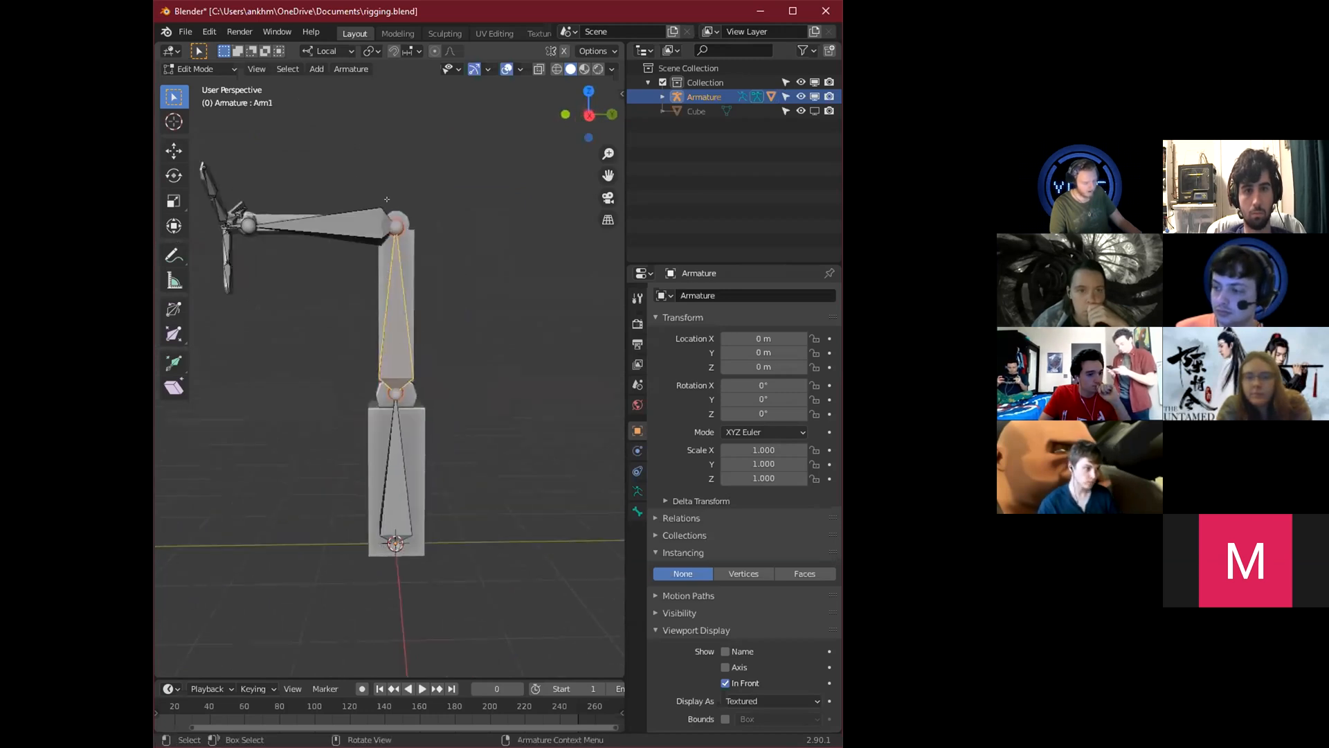
key("g")
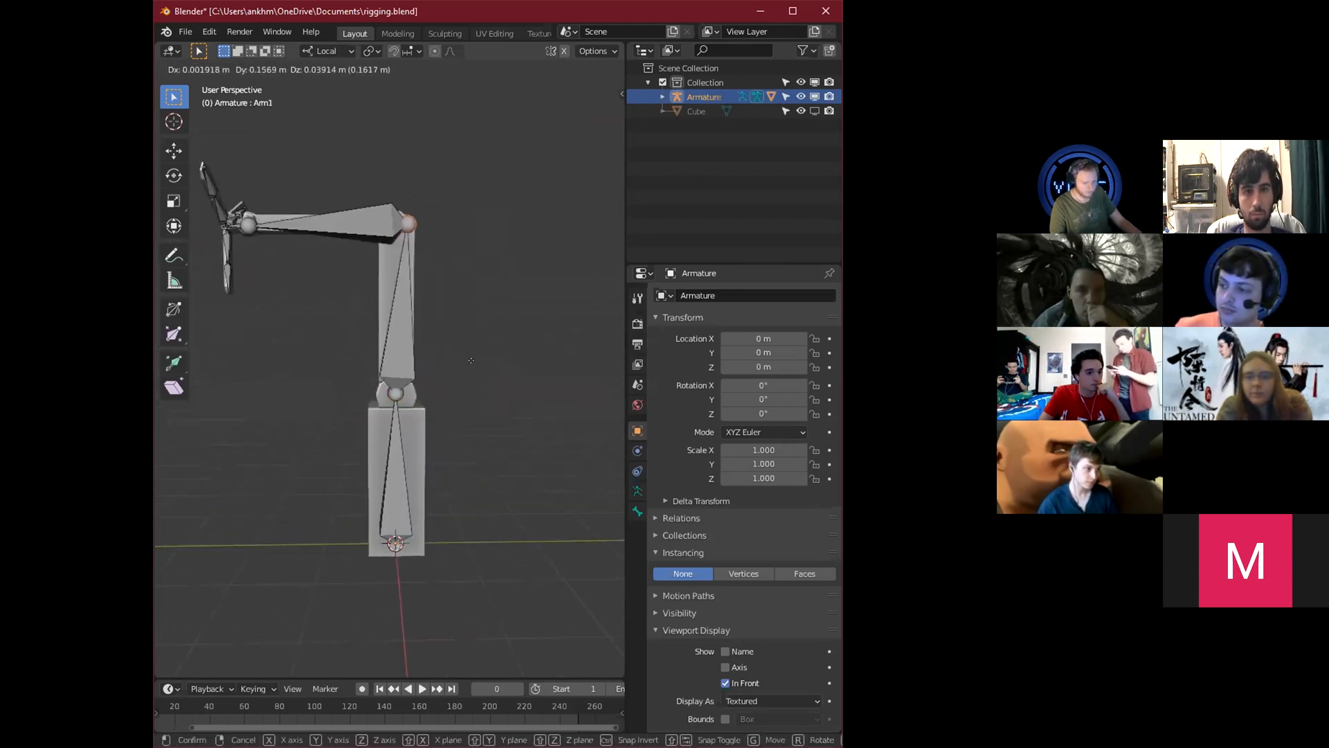
right_click(467, 339)
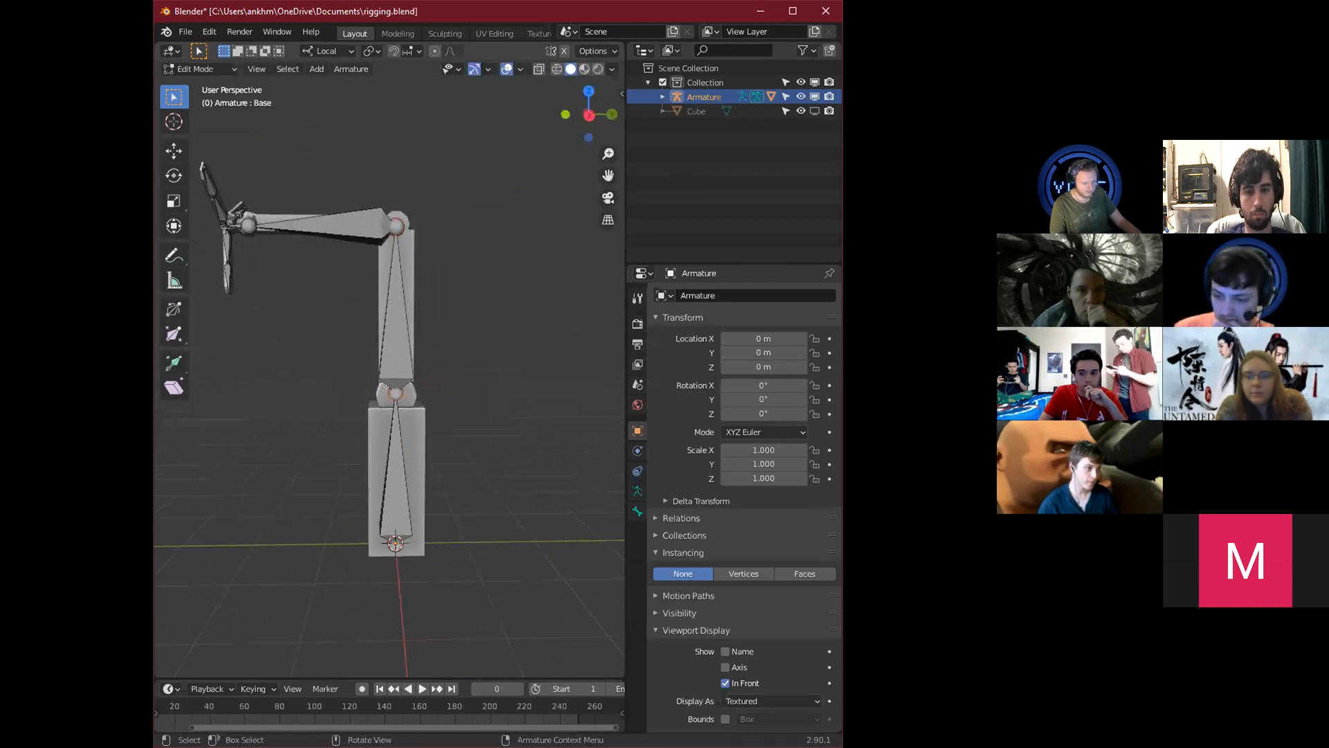
key("g")
right_click(378, 313)
left_click(377, 313)
key("g")
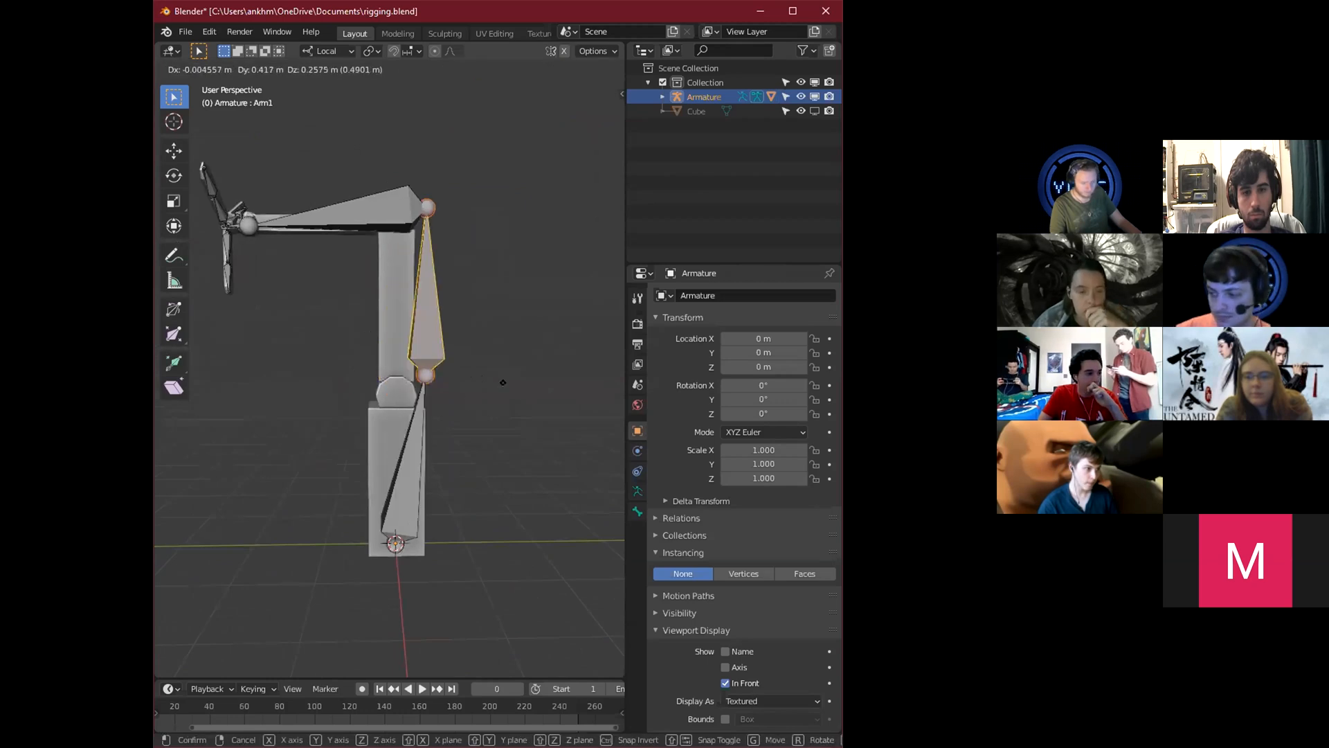
right_click(352, 418)
Switch the armature to Pose Mode and rotate the Arm1 bone about -7.92° around its local X axis.
middle_click_drag(351, 418, 413, 415)
key("Tab")
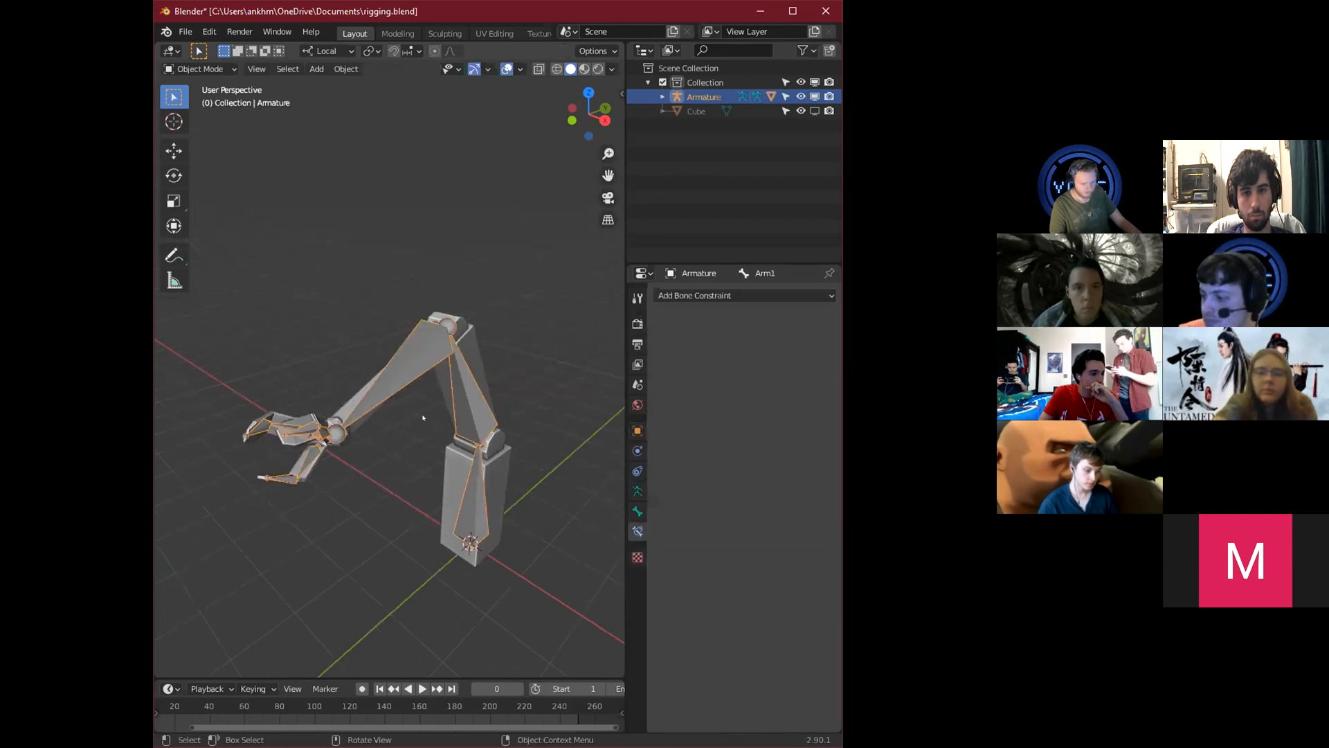
middle_click_drag(277, 222, 239, 188)
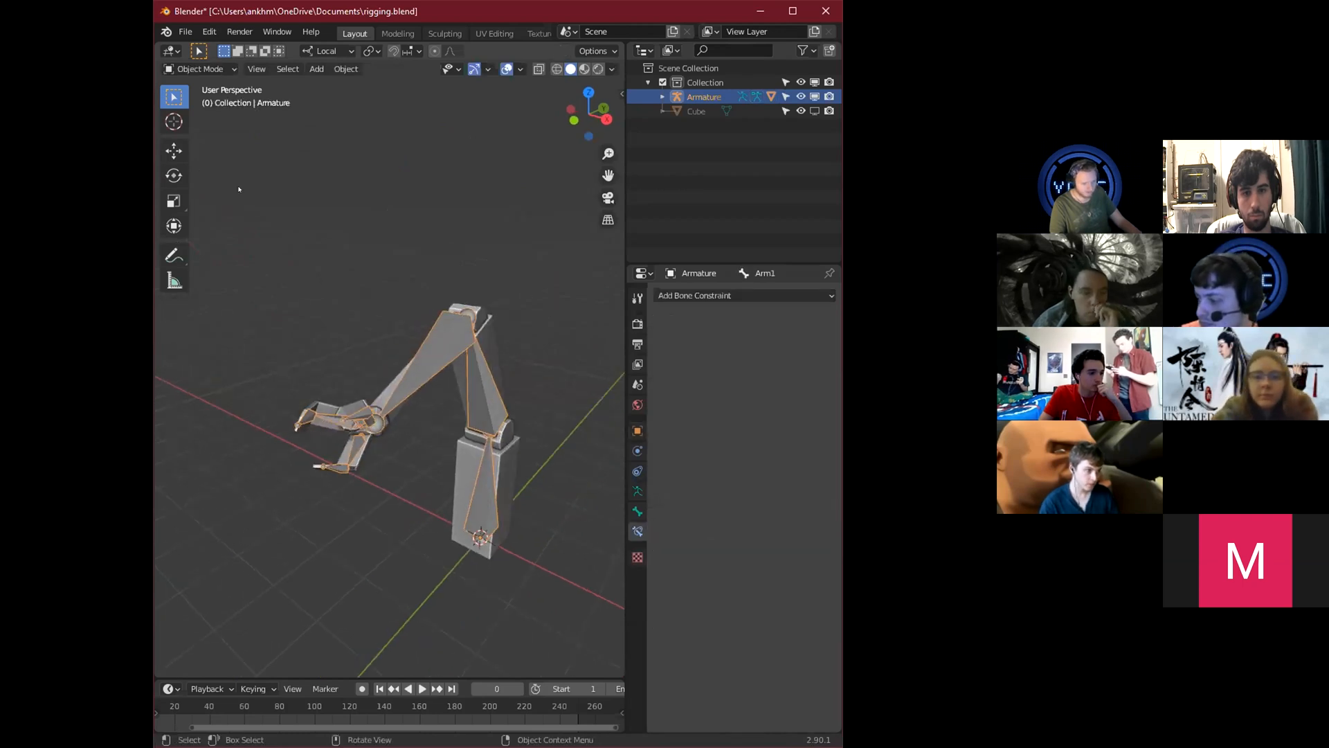
left_click(212, 70)
left_click(200, 117)
middle_click_drag(488, 464, 452, 434)
key("r")
key("x")
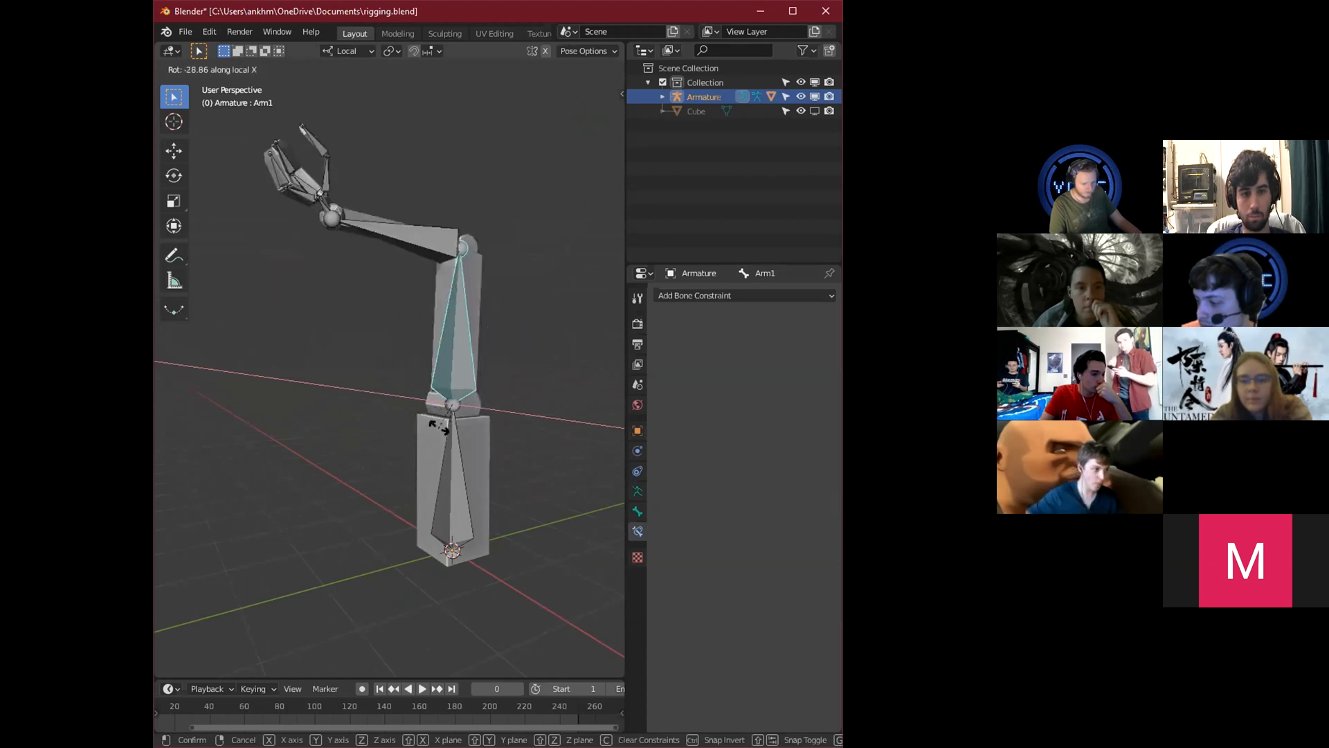
left_click(363, 290)
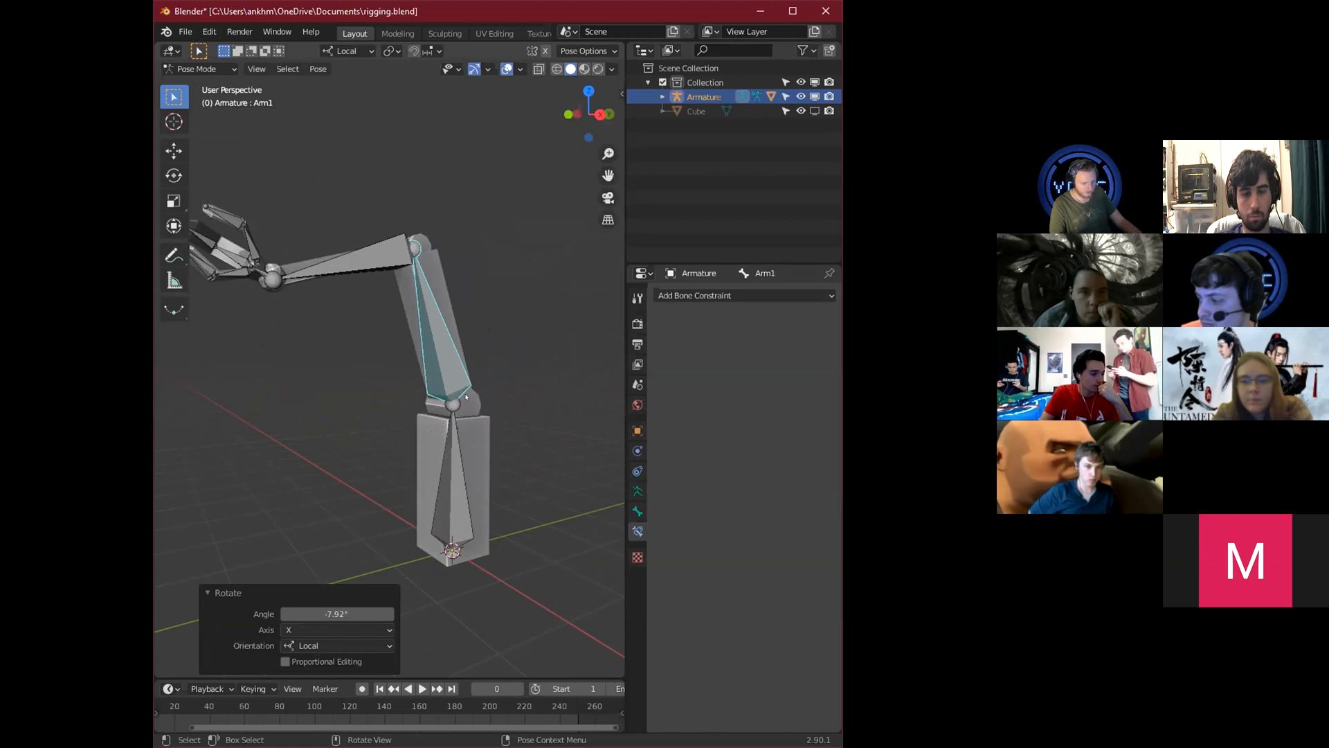
key("r")
key("x")
key("x")
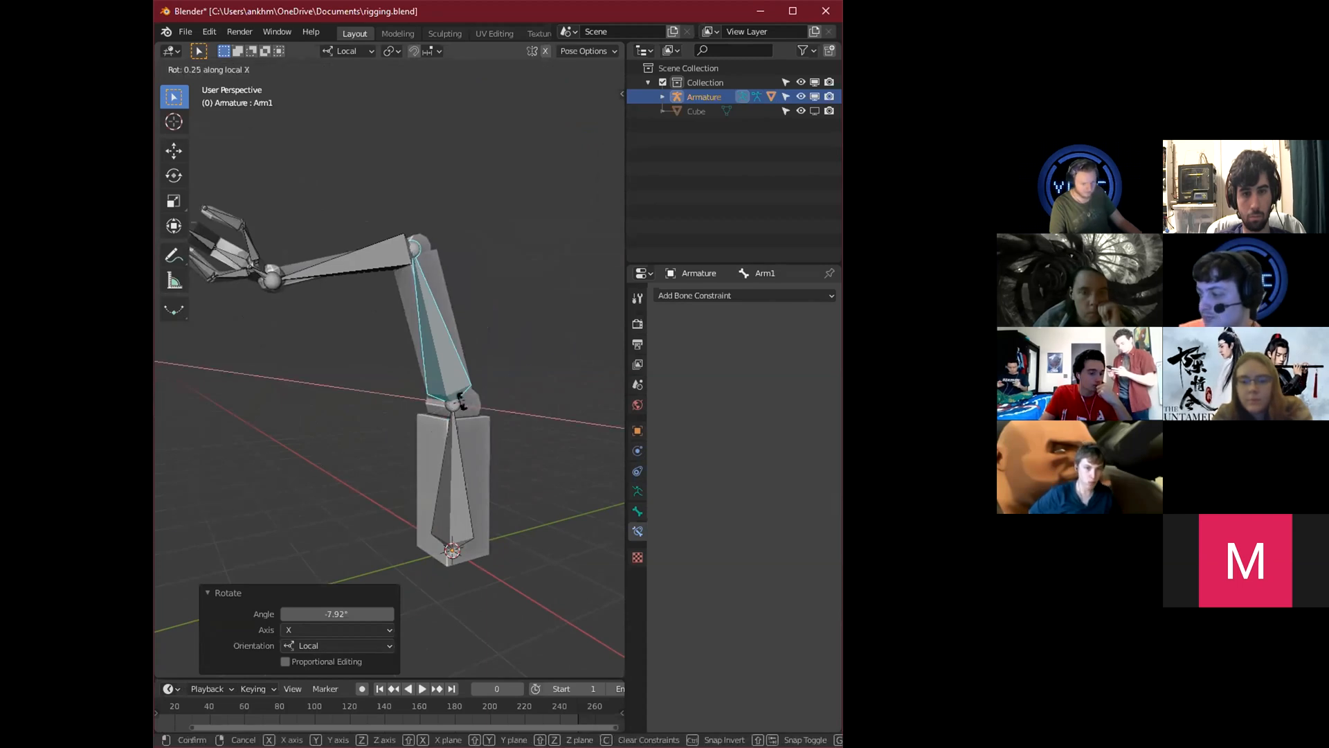
right_click(481, 387)
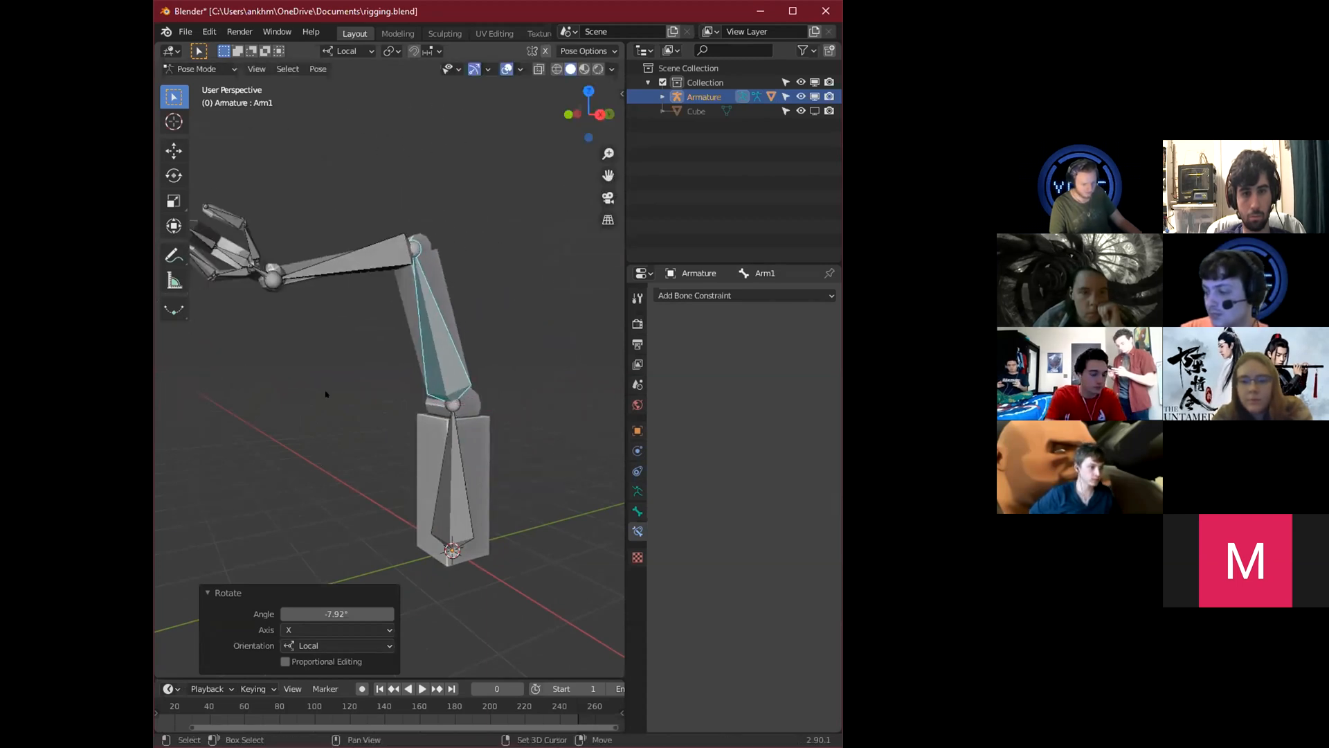
Rotate the Base bone about -15.8° around its local Y axis in Pose Mode.
middle_click_drag(325, 393, 429, 464, "shift")
left_click(476, 488)
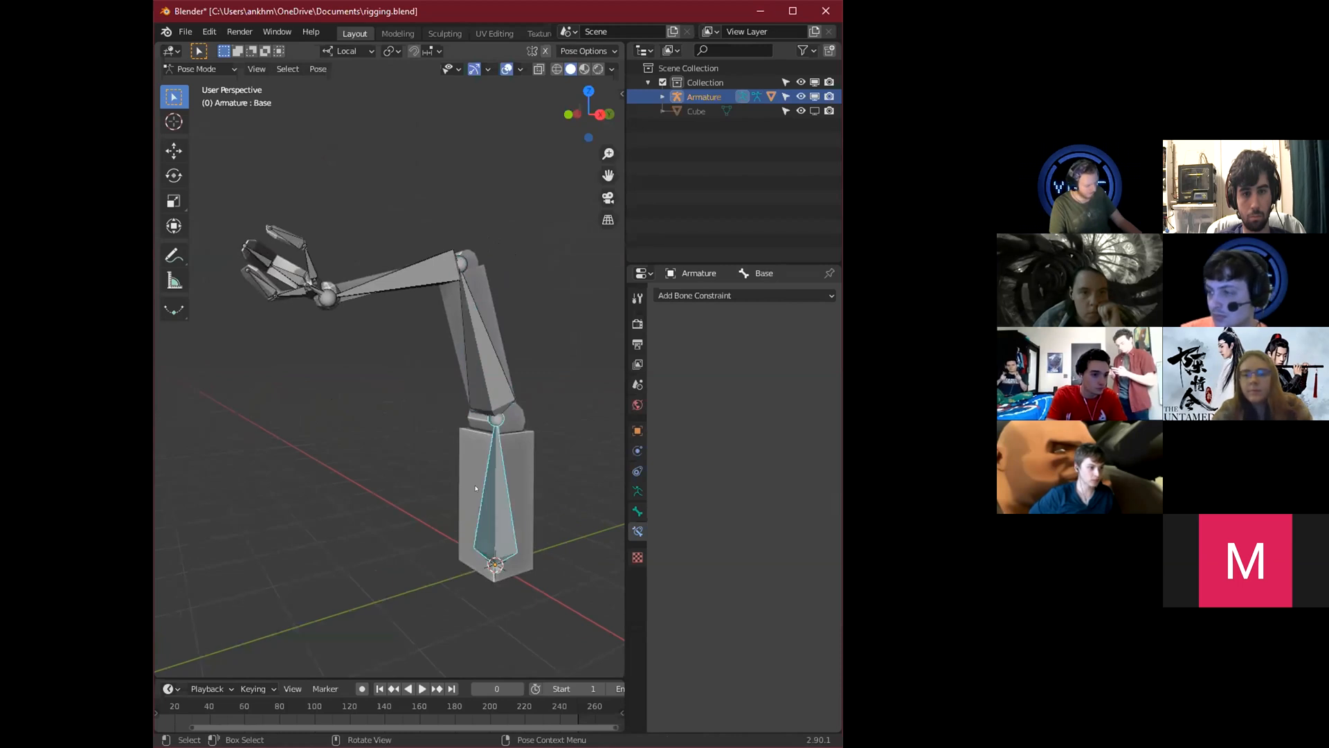
key("r")
key("y")
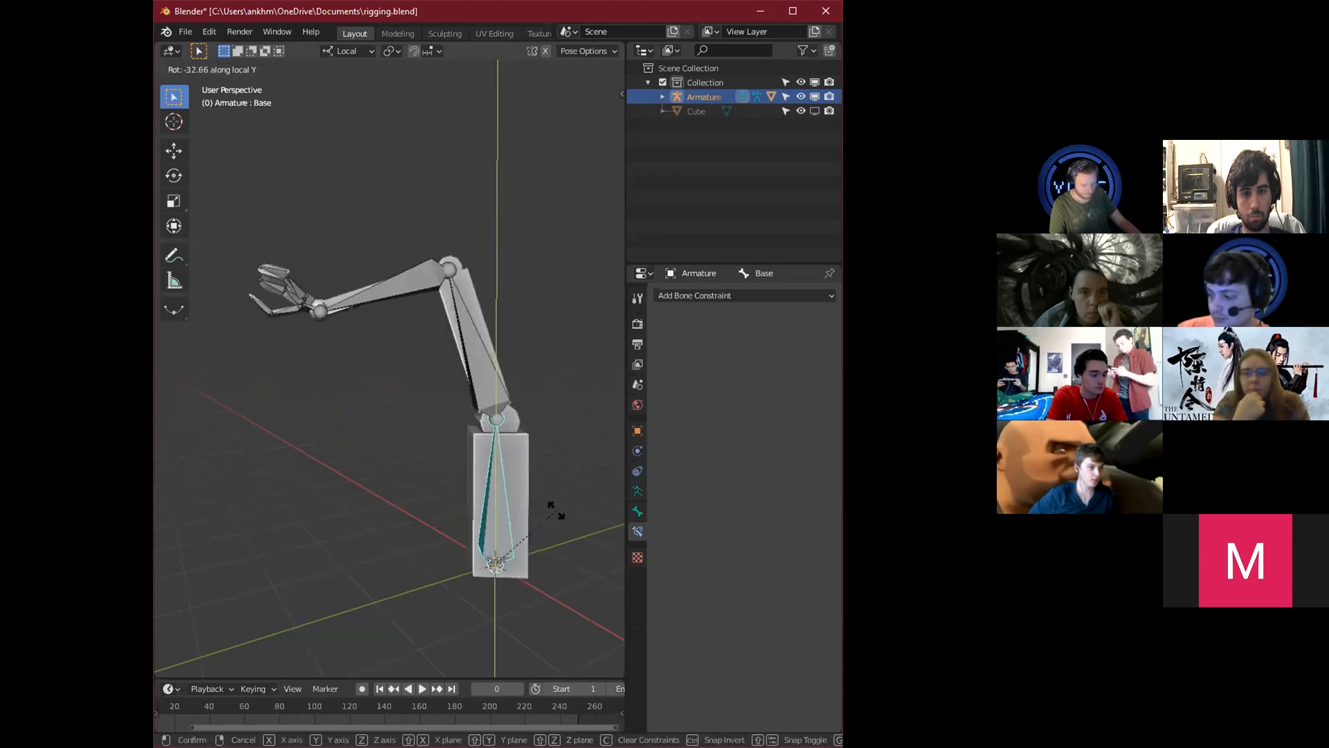
left_click(516, 530)
middle_click_drag(409, 475, 387, 318)
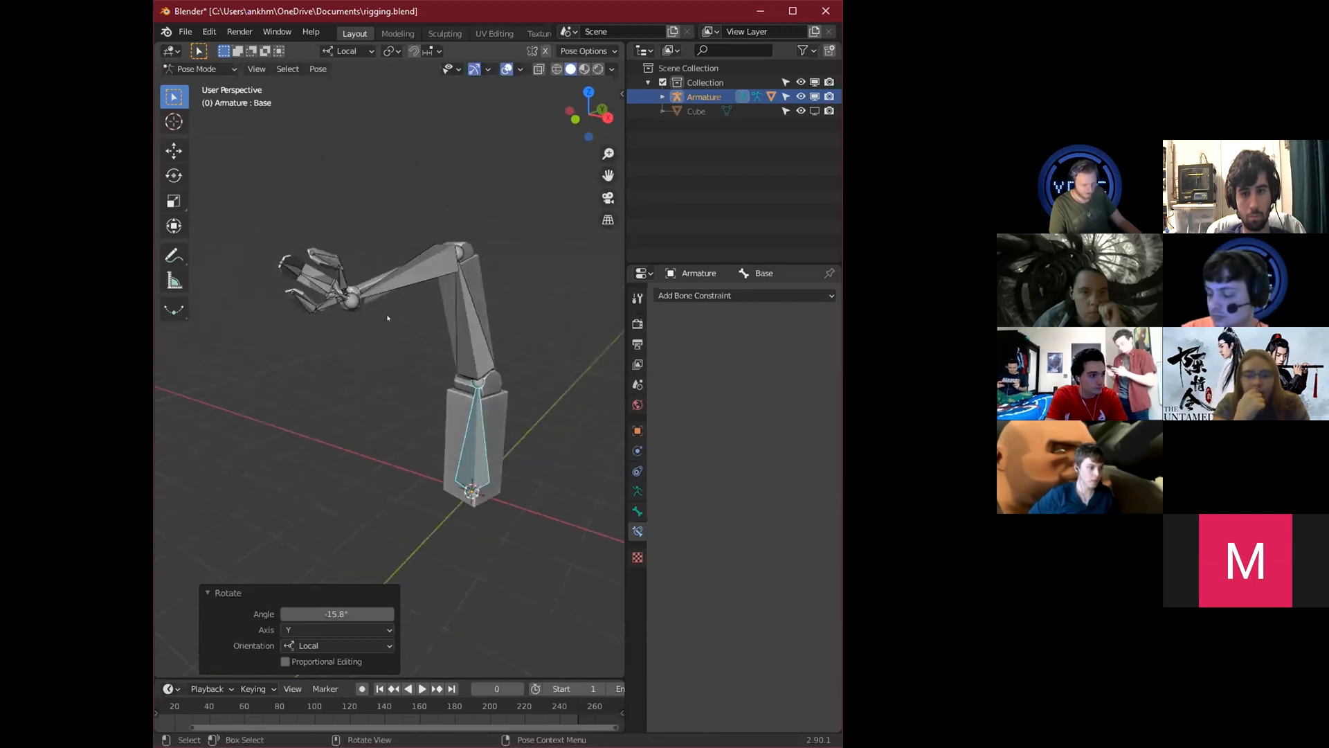
Select the Arm1 bone and compare the posed arm with its rest position in Edit Mode.
left_click(429, 256)
left_click(481, 341)
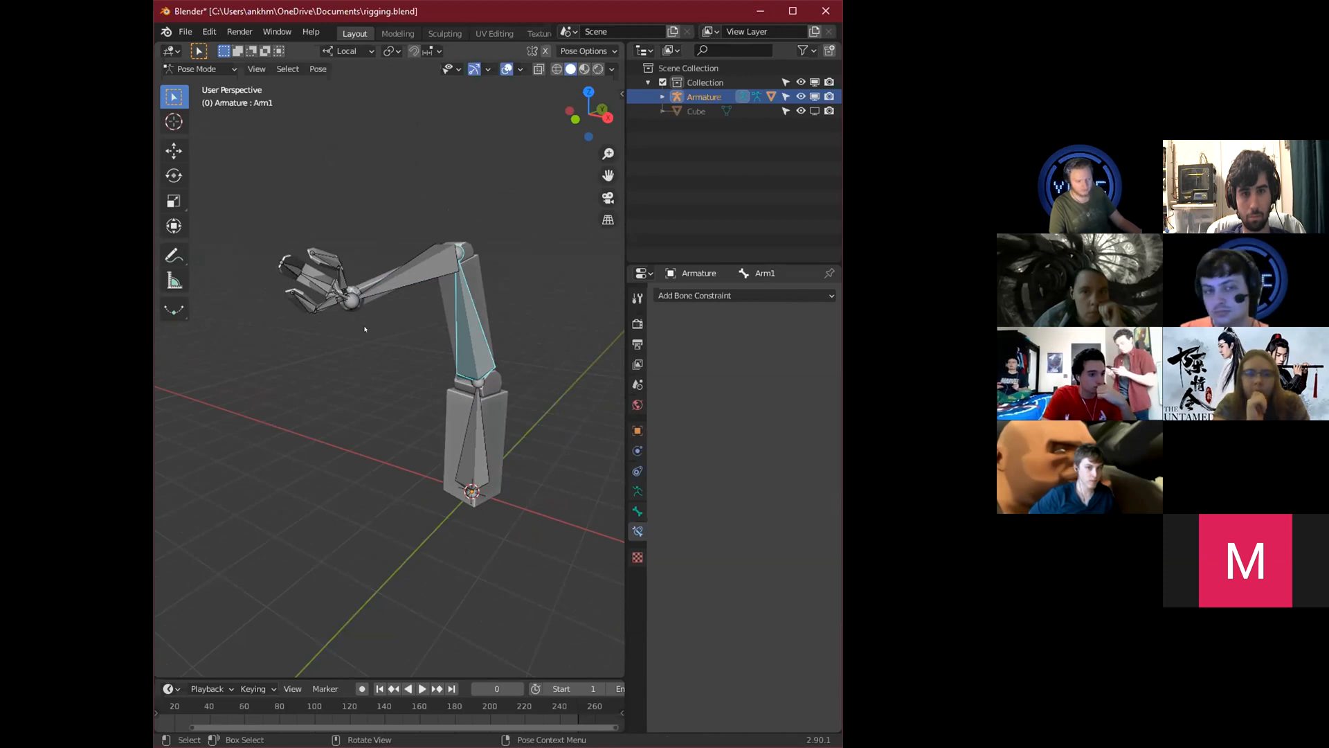
middle_click_drag(365, 329, 433, 315)
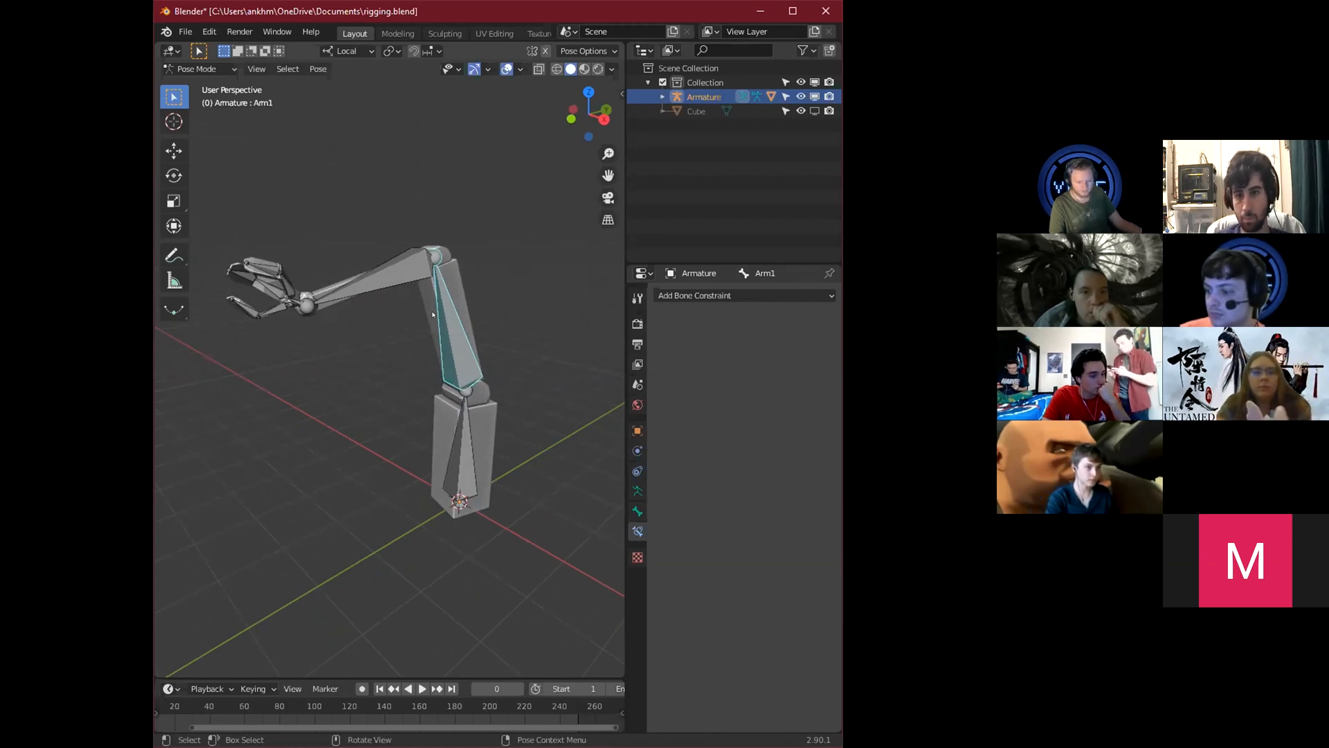
scroll(421, 295, "up", 2)
scroll(384, 292, "down", 2)
key("Tab")
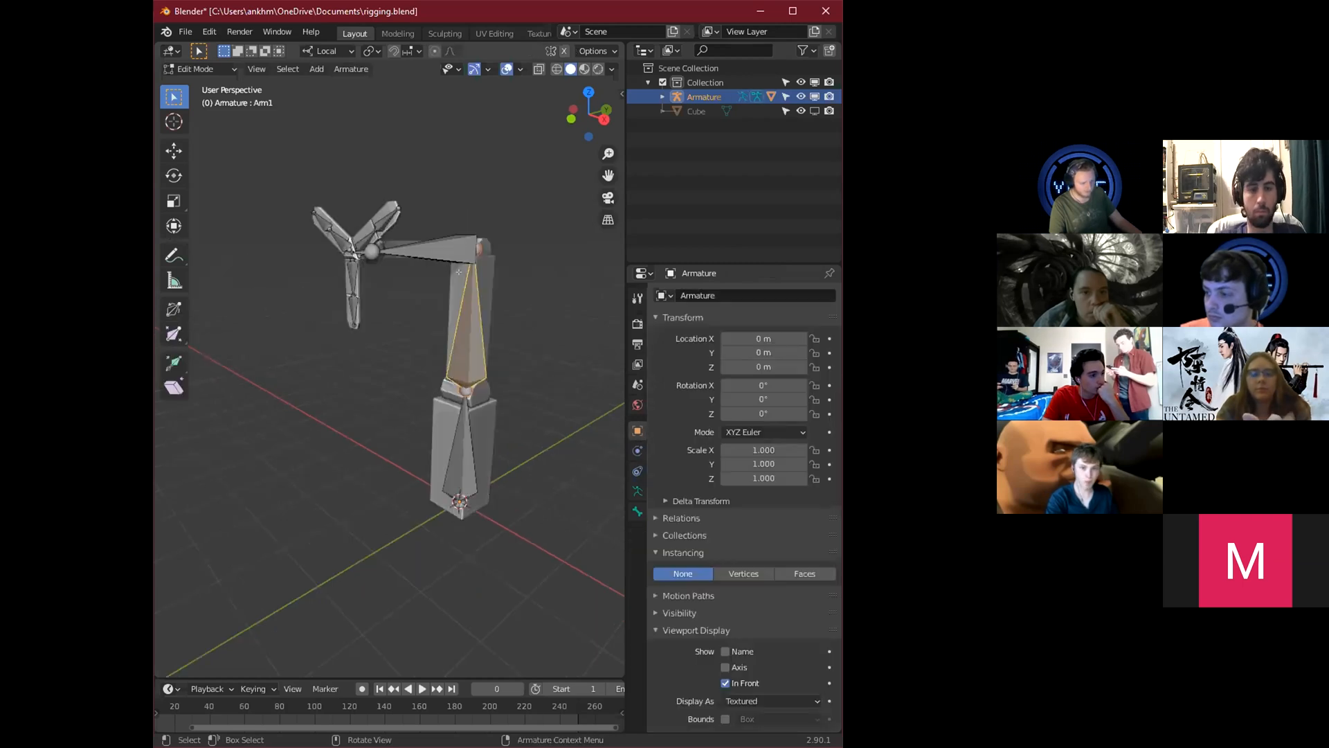
key("Tab")
Return to Object Mode, select the armature together with the Cube.009 arm mesh, and enter Weight Paint mode on the mesh.
left_click(212, 66)
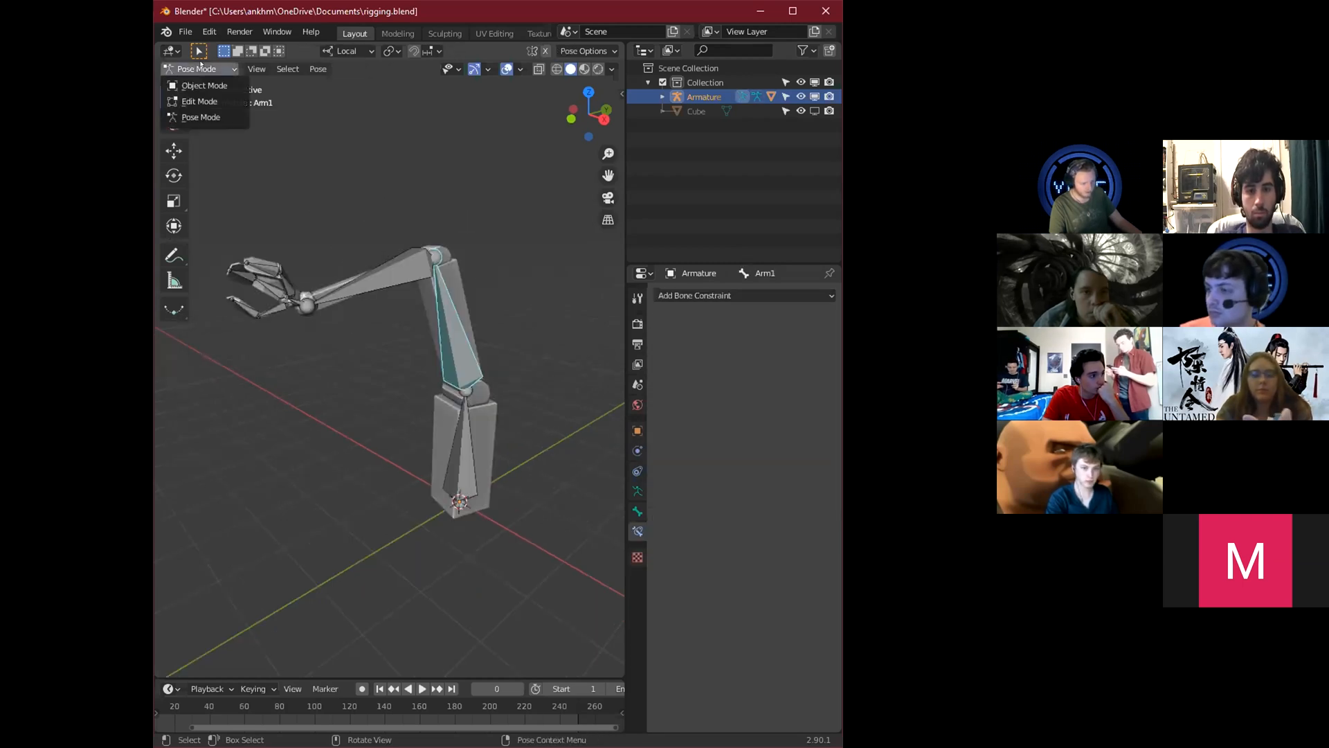
left_click(191, 84)
left_click(445, 290)
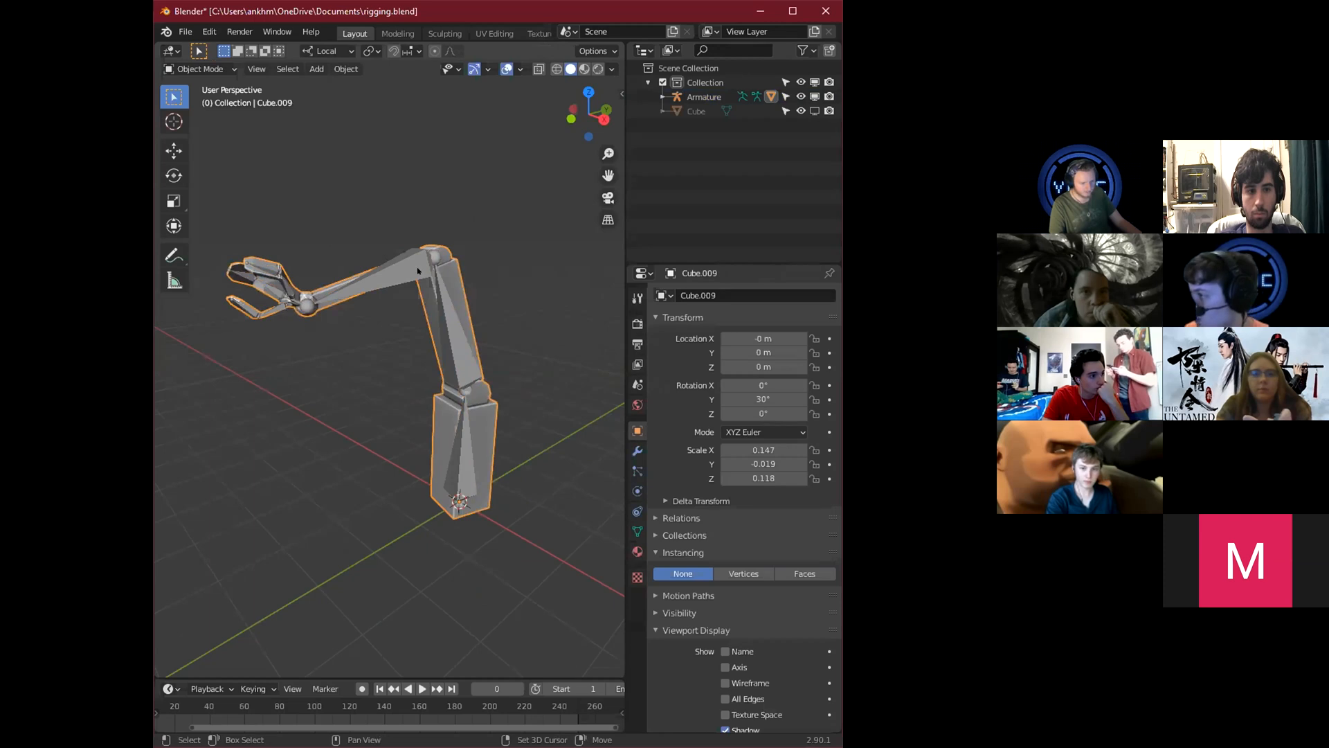
left_click(417, 270)
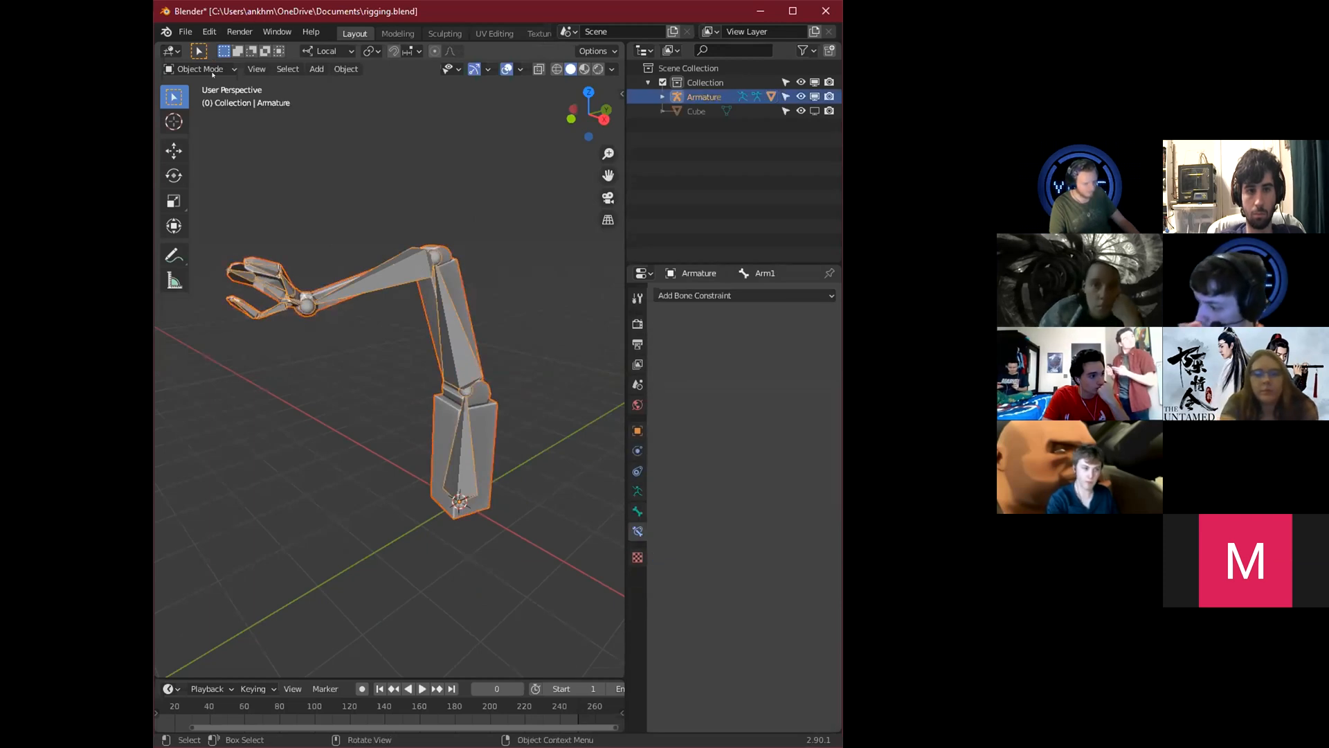
left_click(212, 74)
left_click(211, 69)
left_click(451, 294)
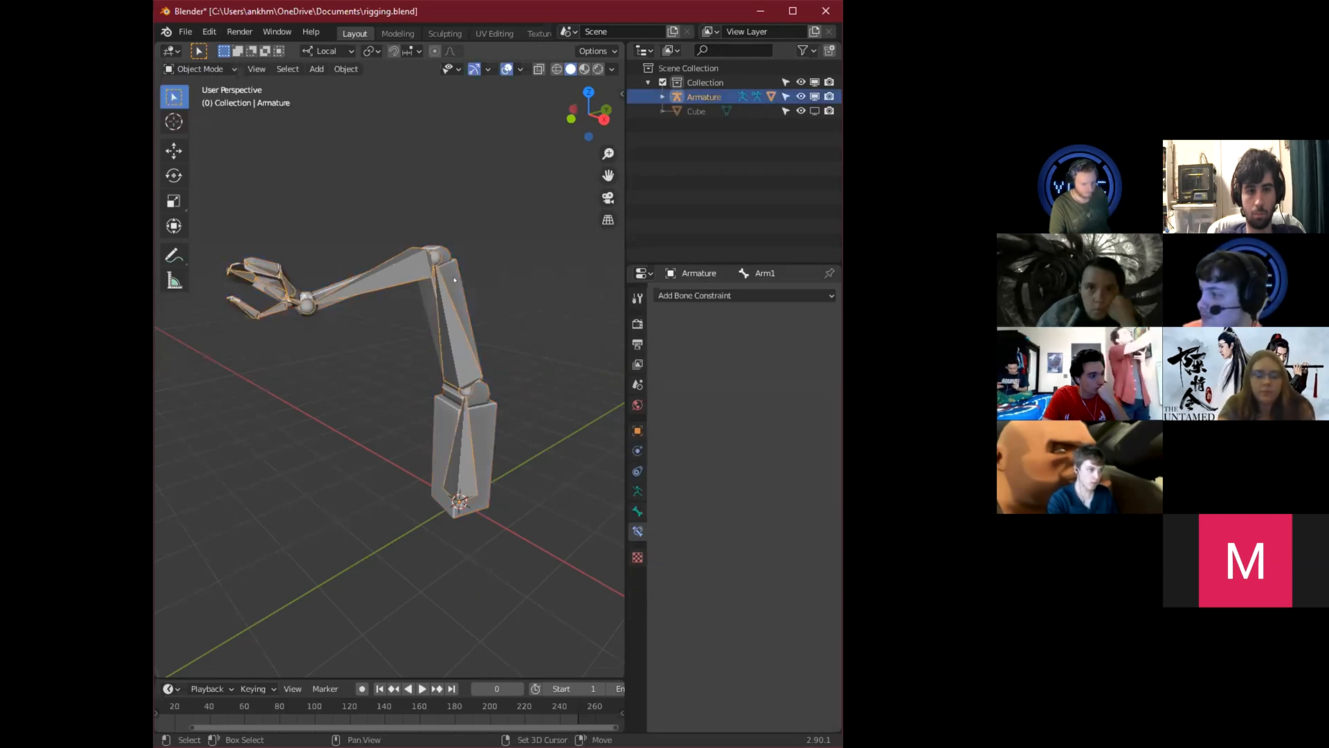
left_click(199, 69)
left_click(189, 144)
Select the lower fingertip bone, Bone.007, to display its weights on the mesh.
scroll(478, 421, "up", 1)
middle_click_drag(329, 364, 391, 407, "shift")
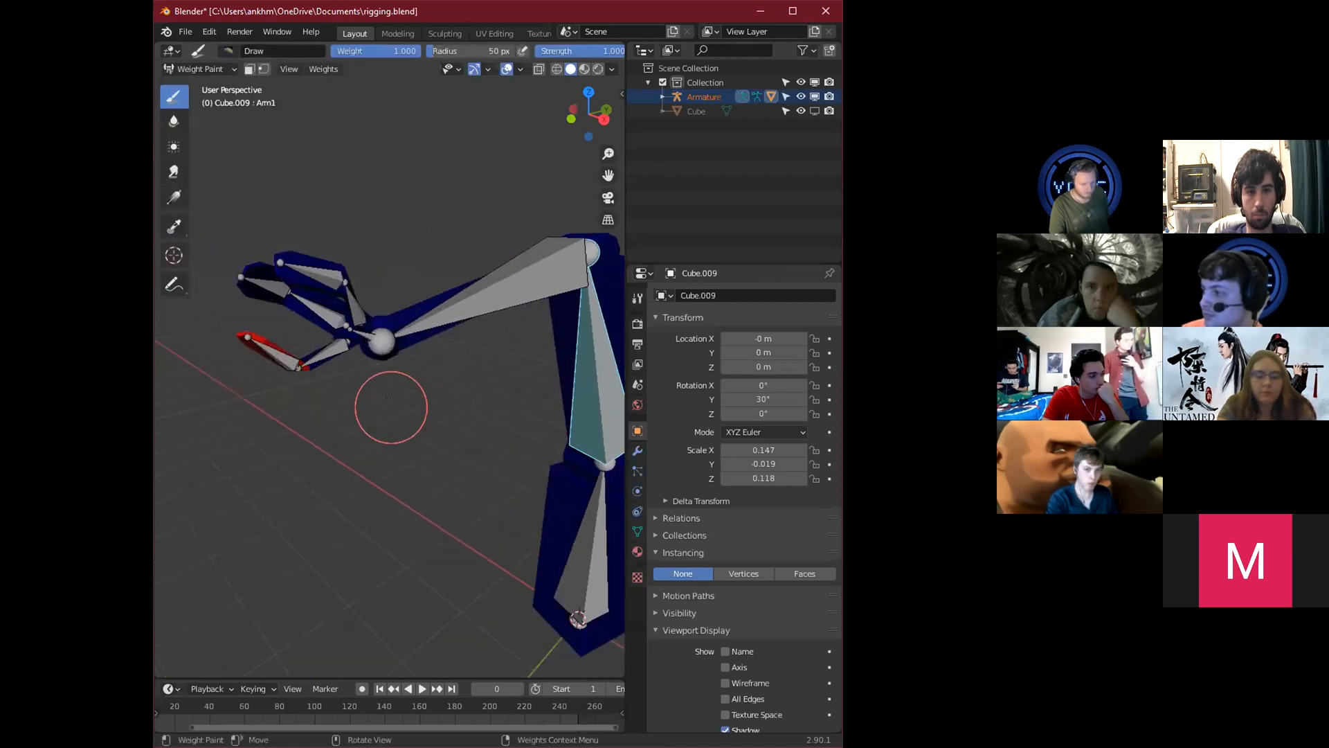
left_click(320, 367, "ctrl")
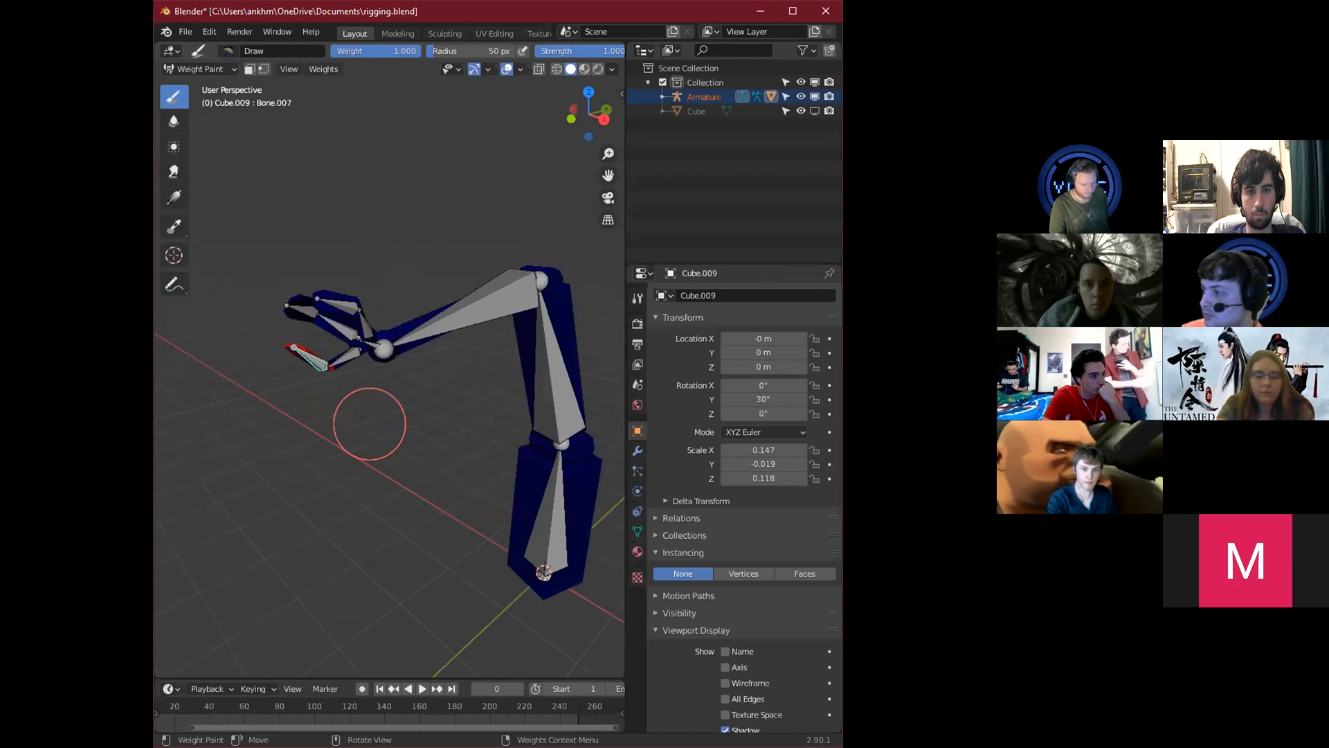
scroll(365, 421, "up", 1)
mouse_move(343, 392)
middle_mouse_down("ctrl")
mouse_move(399, 427)
mouse_move(436, 405)
mouse_move(387, 418)
middle_mouse_up("ctrl")
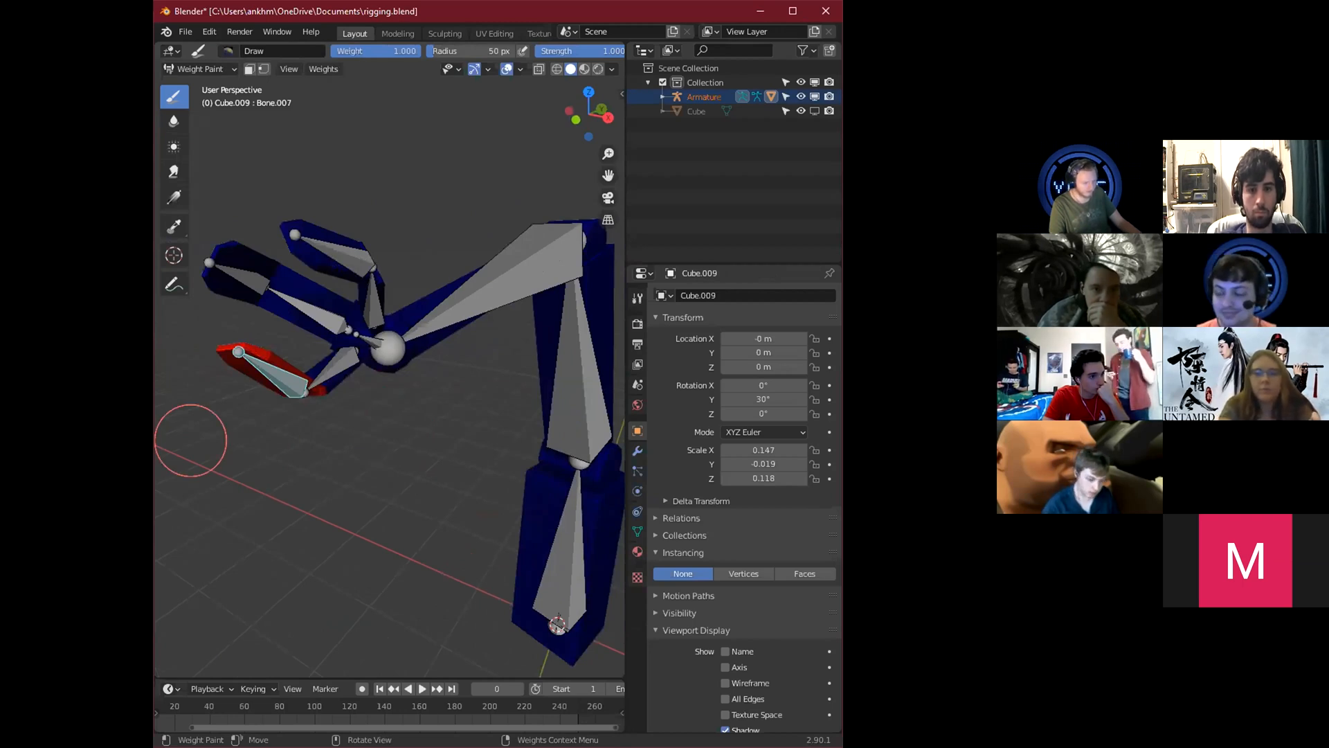
Examine how the Bone.007 weights are distributed over the arm, base and gripper fingers.
mouse_move(386, 476)
middle_mouse_down()
mouse_move(494, 455)
mouse_move(479, 419)
mouse_move(490, 424)
mouse_move(406, 369)
middle_mouse_up()
middle_click_drag(526, 376, 389, 251)
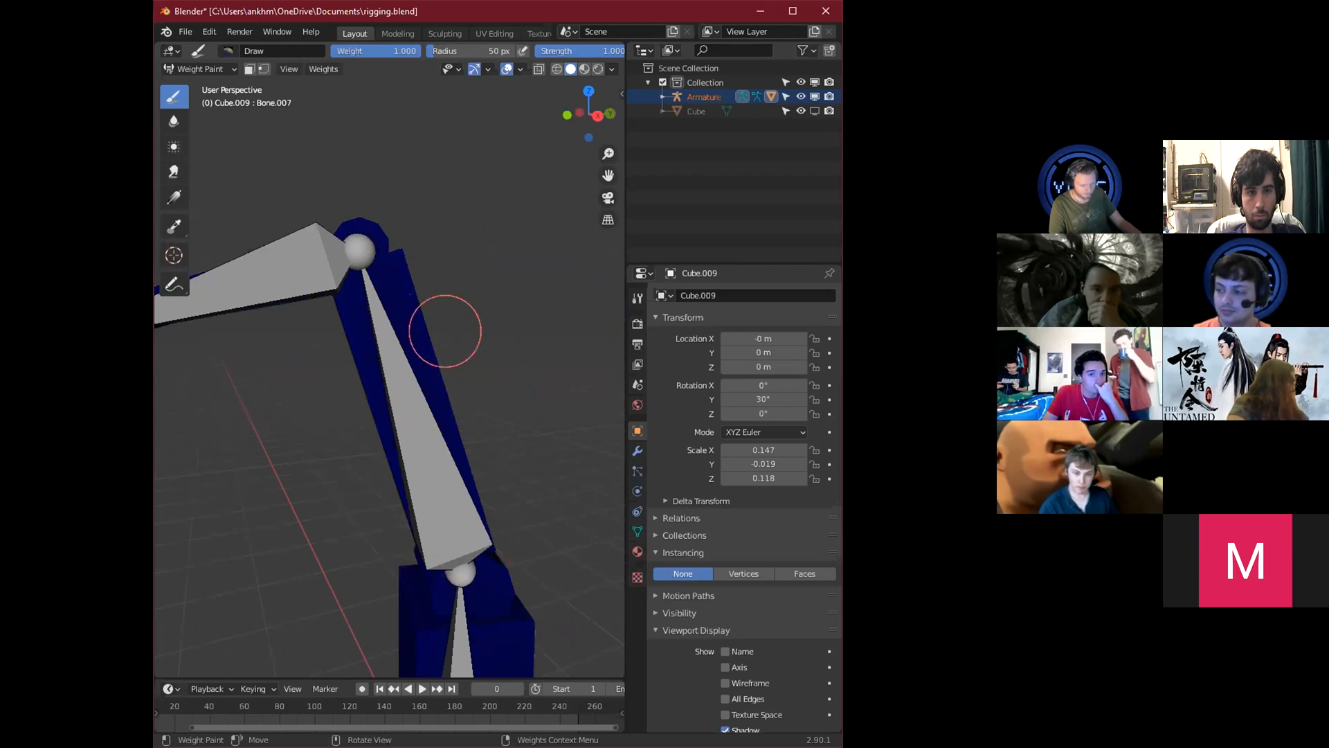
middle_click_drag(465, 608, 408, 271)
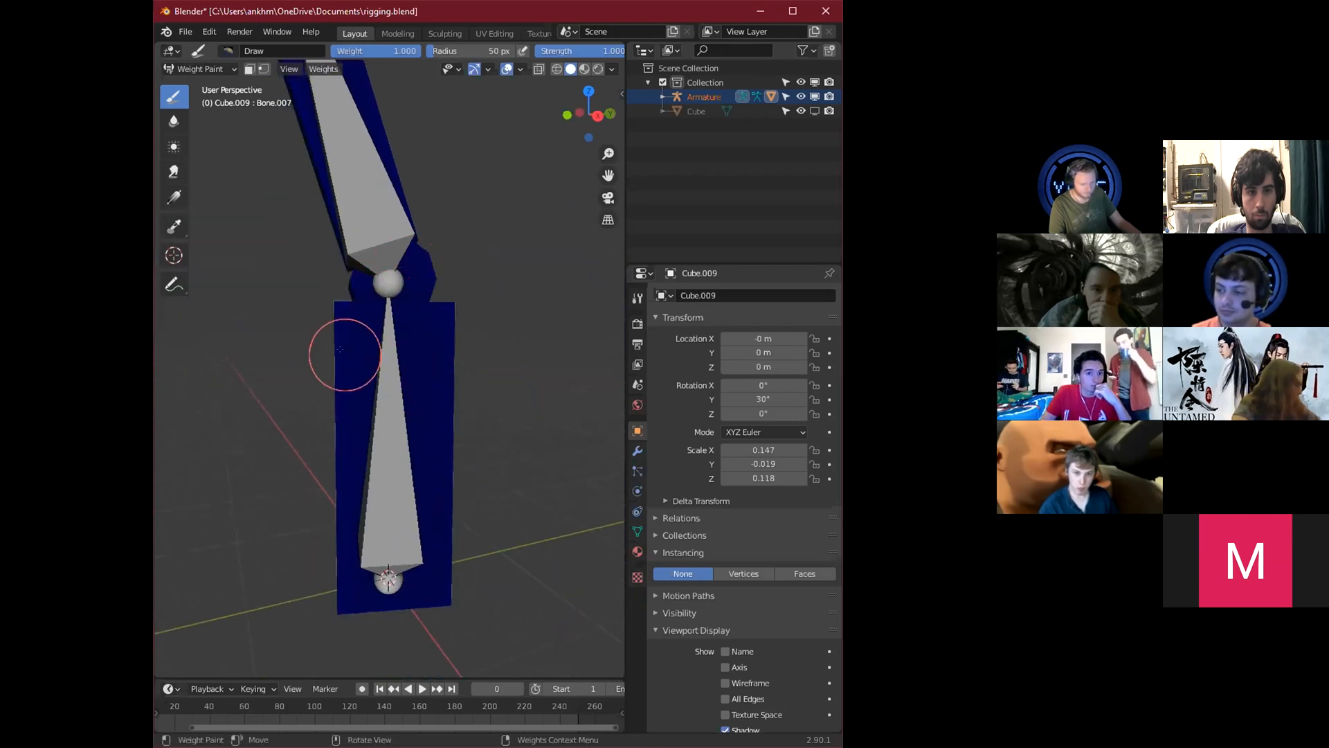
middle_click_drag(284, 306, 393, 515)
mouse_move(388, 433)
middle_mouse_down()
mouse_move(475, 380)
mouse_move(397, 388)
middle_mouse_up()
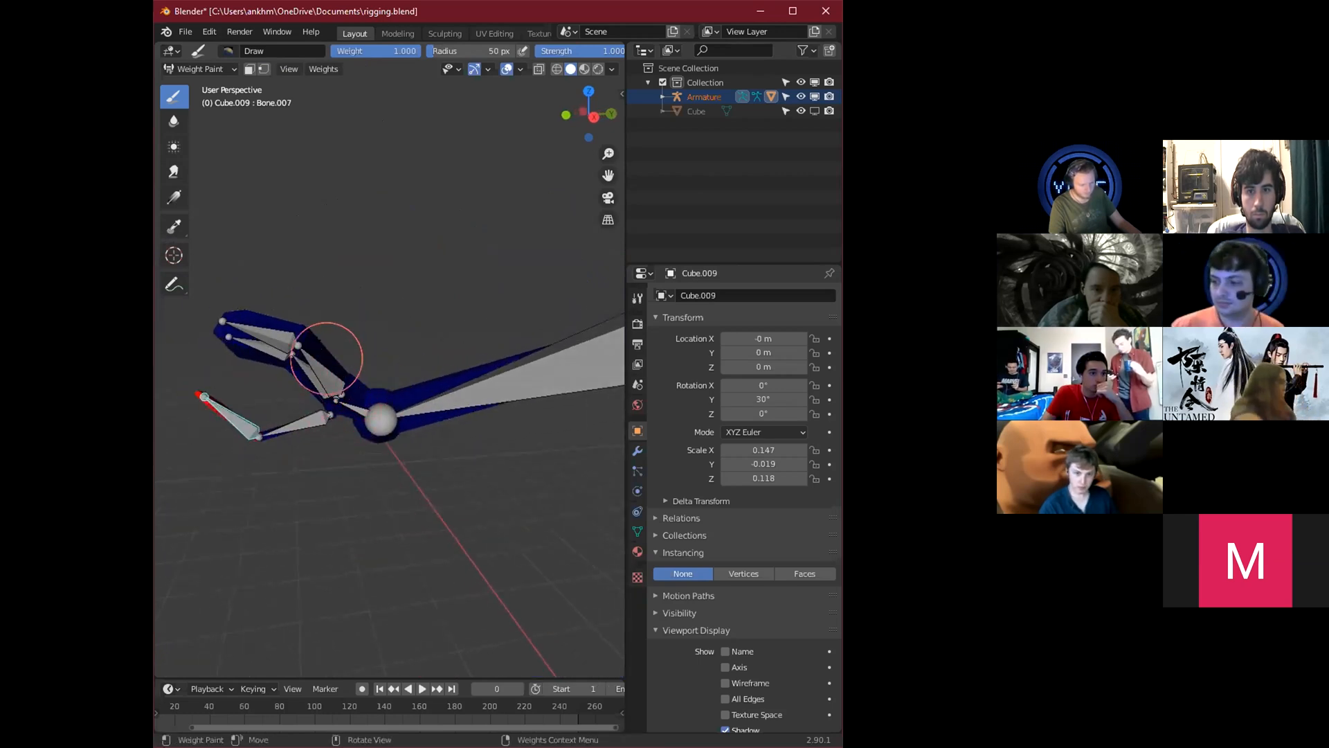
middle_click_drag(357, 450, 392, 503)
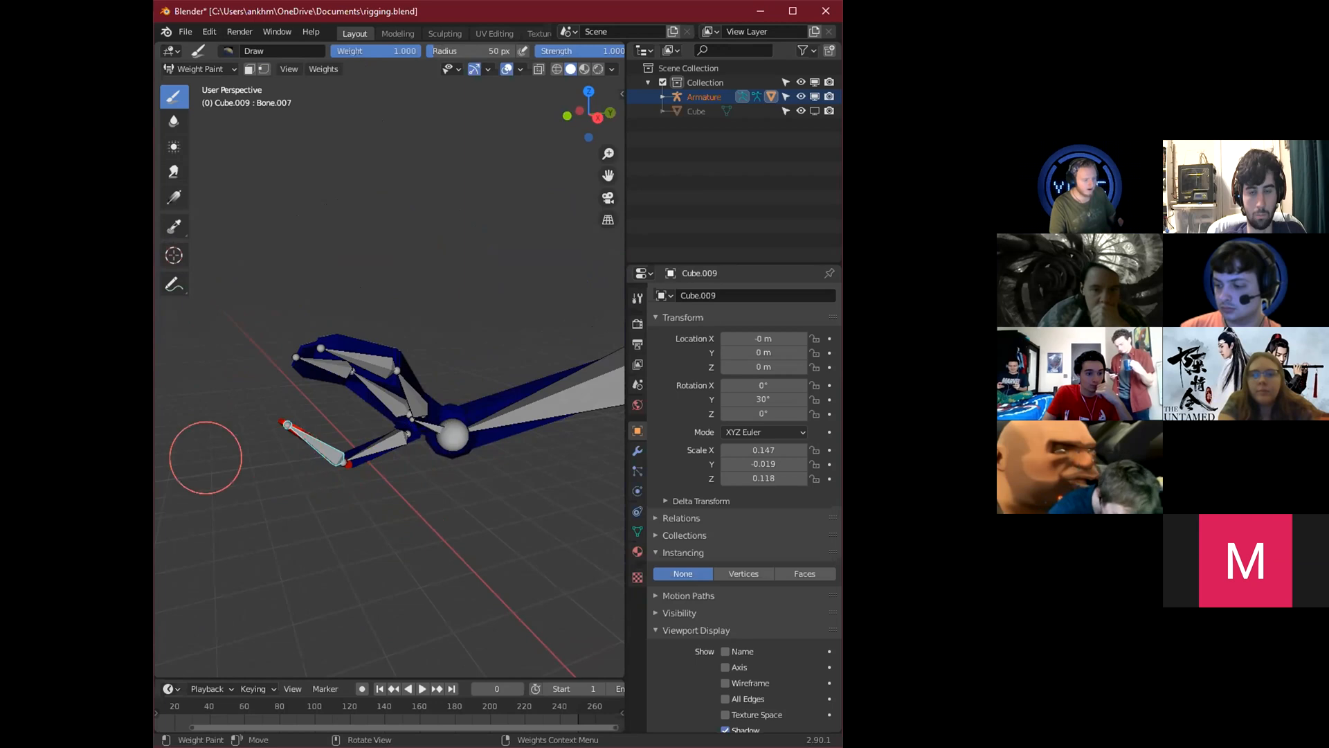
mouse_move(371, 459)
middle_mouse_down()
mouse_move(434, 533)
mouse_move(504, 535)
mouse_move(509, 547)
mouse_move(495, 528)
mouse_move(515, 512)
mouse_move(491, 490)
middle_mouse_up()
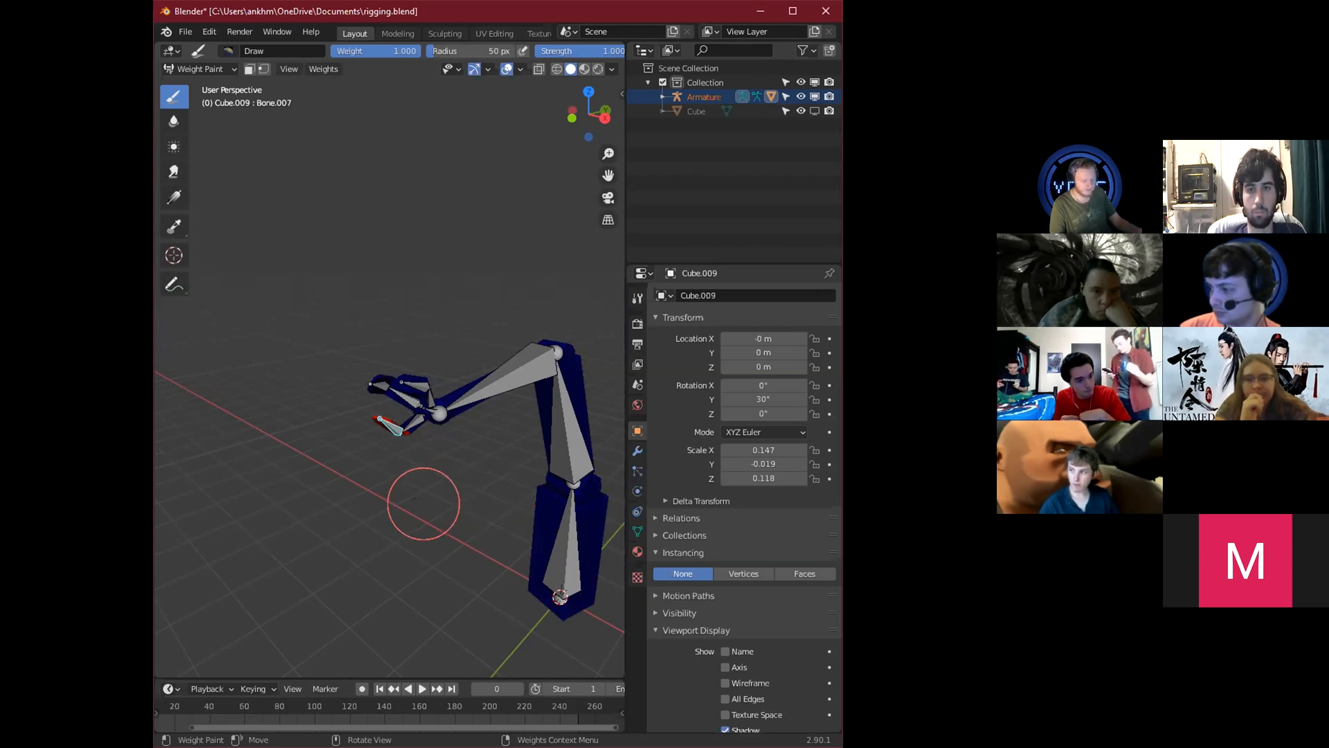
Select the gripper bone Bone.008, the Arm2 bone and the Arm1 bone in turn to display each one's weights on the mesh.
middle_click_drag(445, 524, 431, 505)
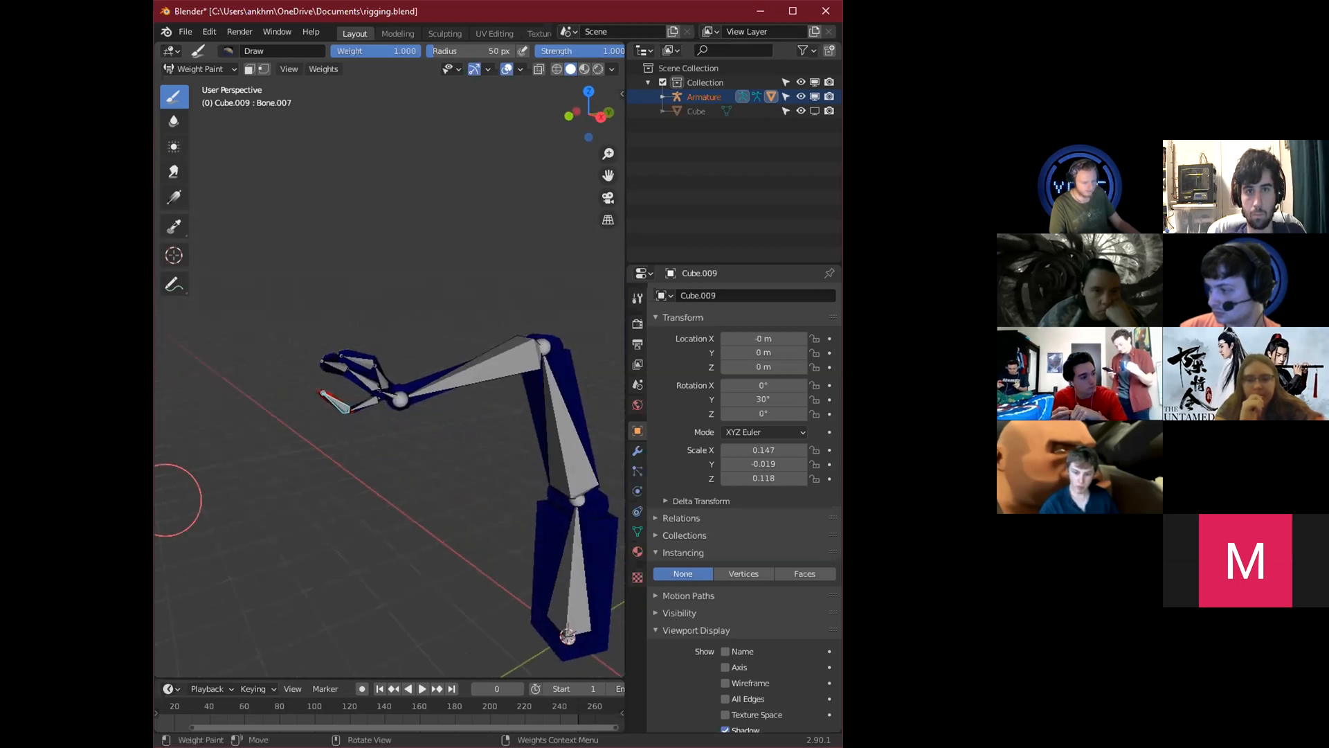
middle_click_drag(419, 491, 403, 505)
scroll(403, 505, "up", 4)
left_click(309, 452, "ctrl")
left_click(333, 412, "ctrl")
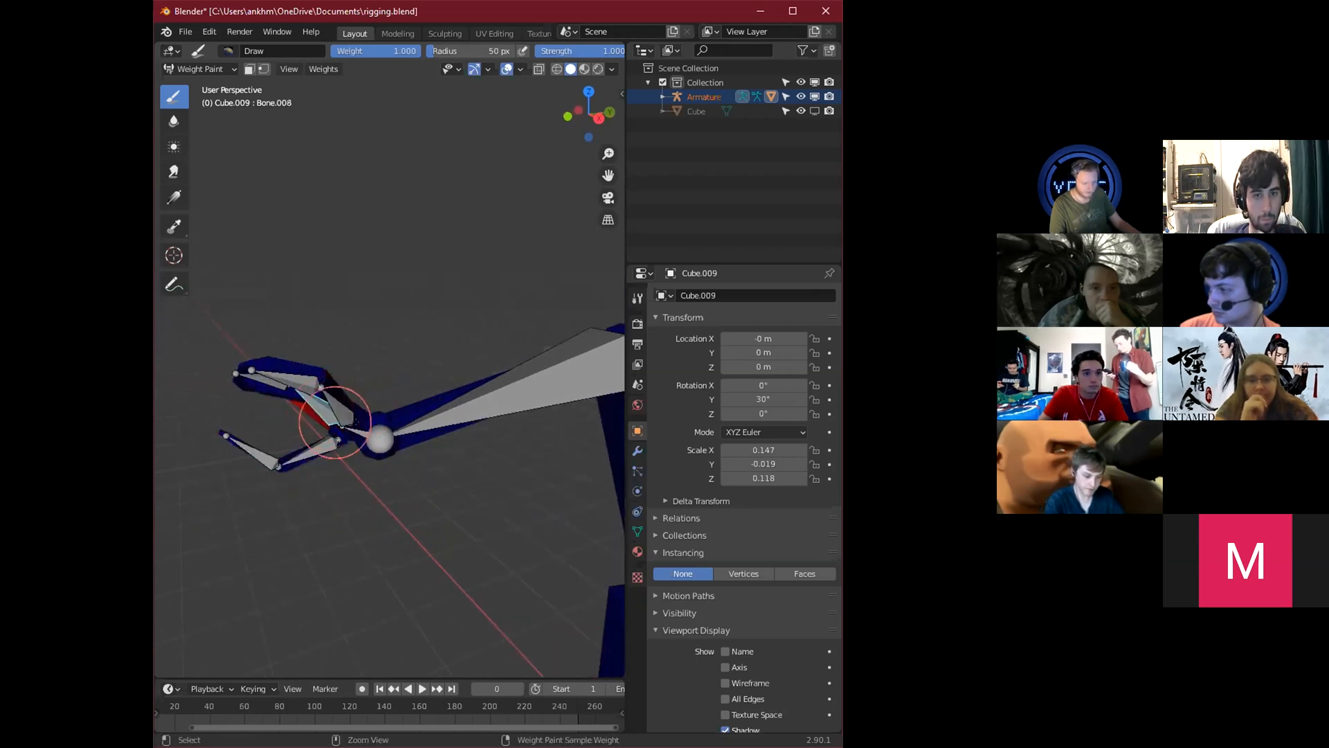
left_click(456, 420, "ctrl")
scroll(508, 511, "down", 3)
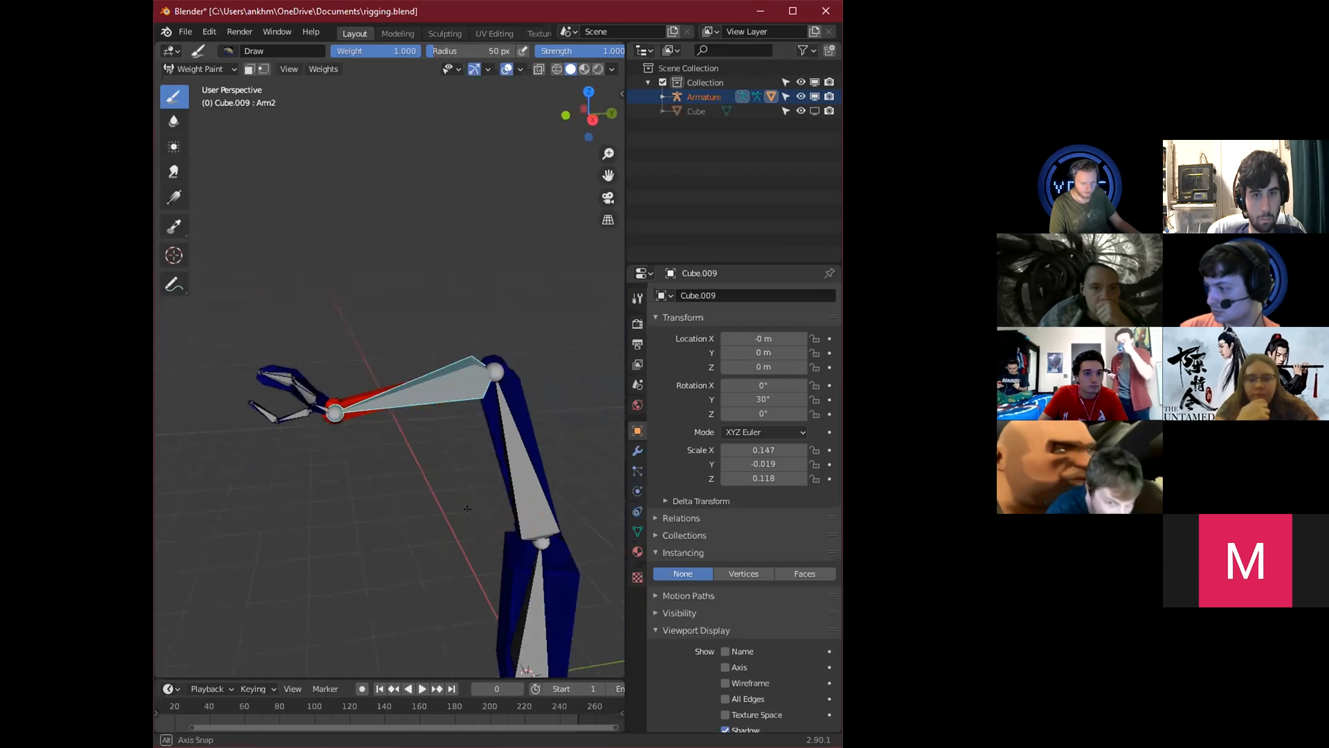
left_click(522, 443, "ctrl")
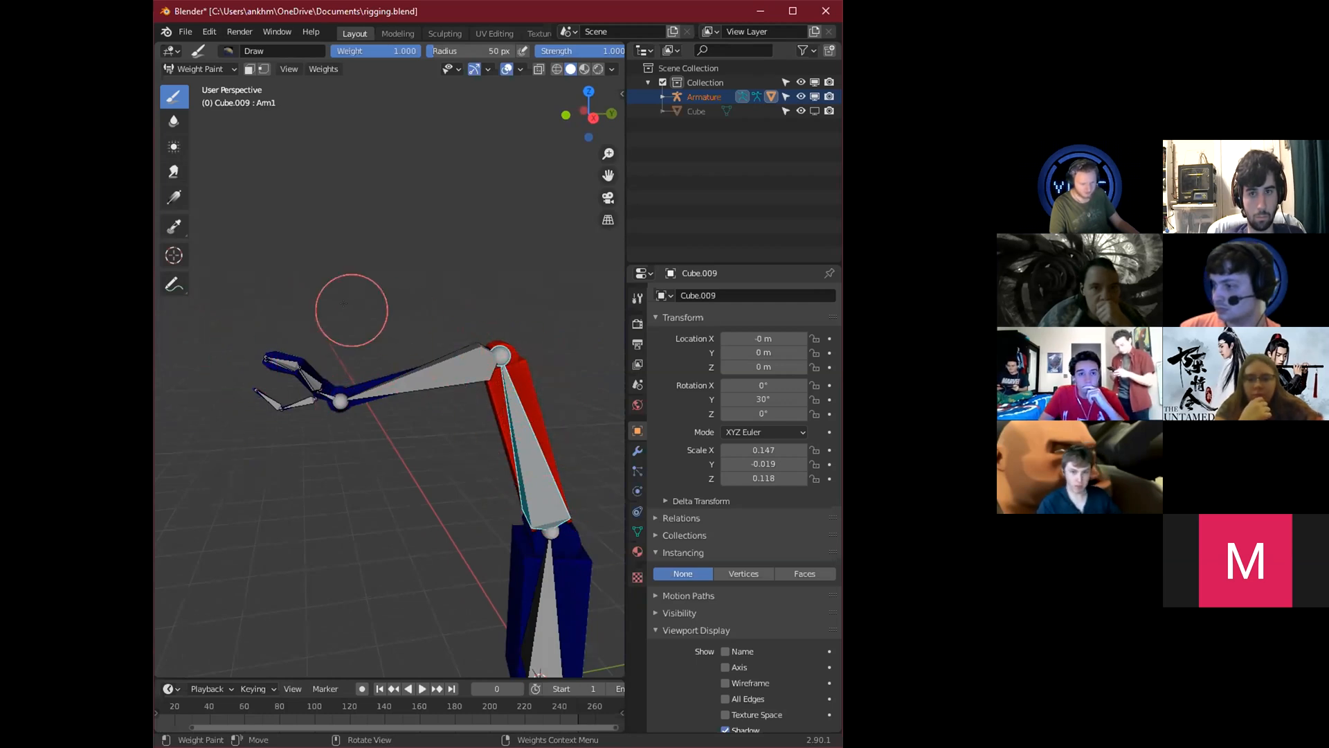
Examine from several angles how the Arm1 bone's weights are distributed over the robot arm mesh.
mouse_move(468, 617)
middle_mouse_down()
mouse_move(288, 466)
mouse_move(365, 455)
mouse_move(312, 433)
mouse_move(386, 505)
mouse_move(376, 471)
middle_mouse_up()
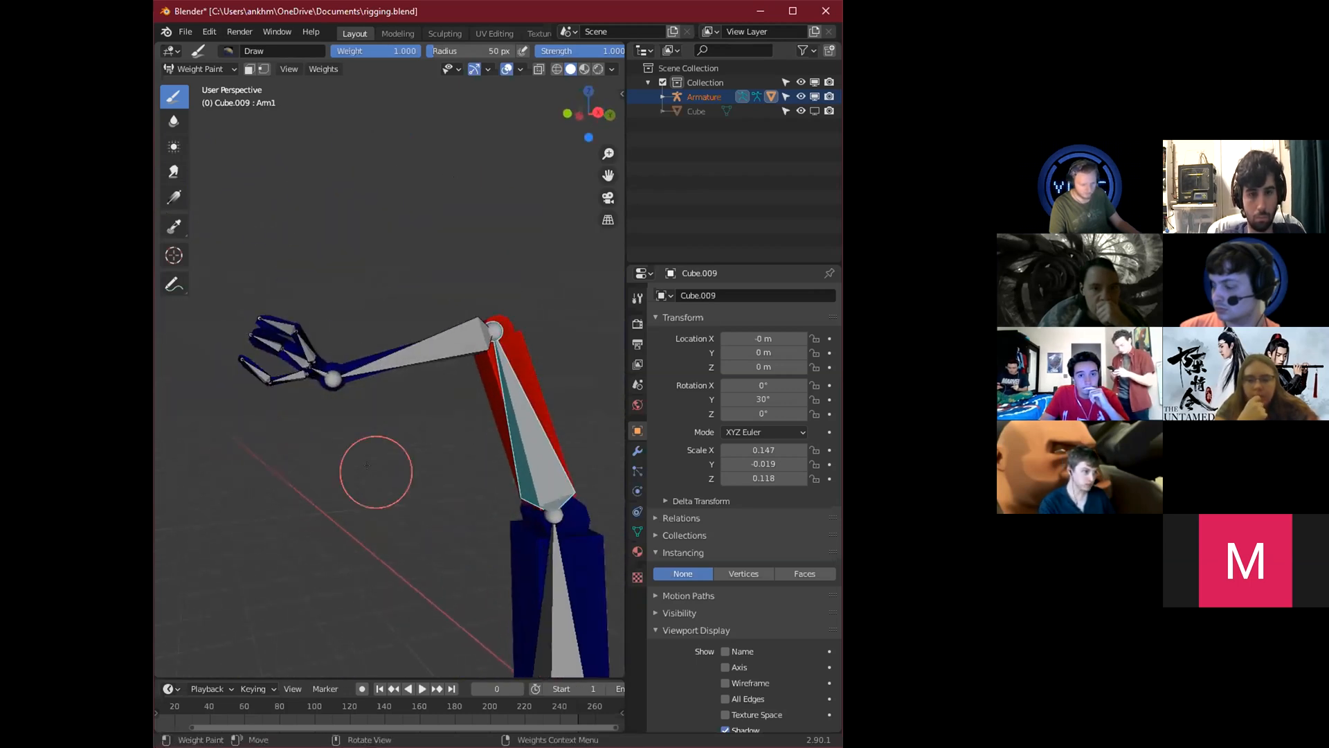
middle_click_drag(455, 476, 411, 474)
right_click(411, 473)
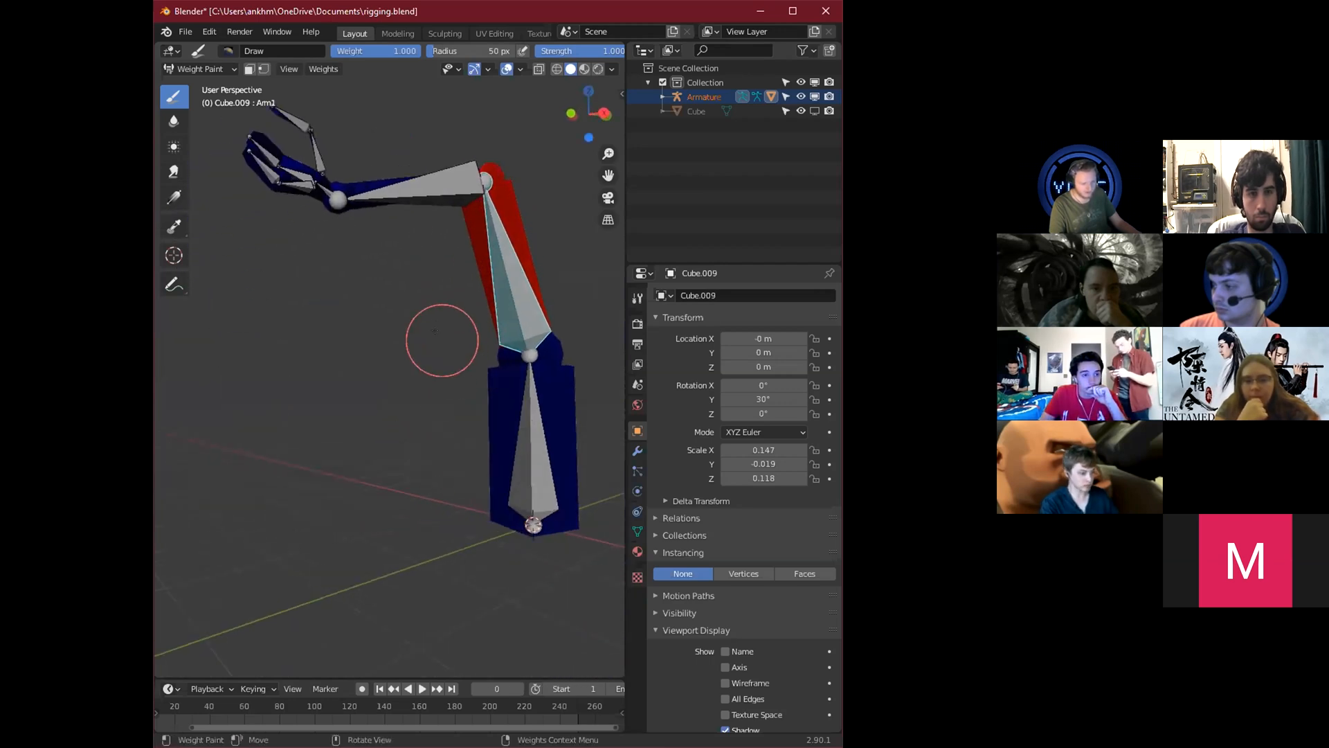
mouse_move(387, 336)
middle_mouse_down()
mouse_move(335, 320)
mouse_move(364, 337)
mouse_move(375, 439)
mouse_move(356, 416)
middle_mouse_up()
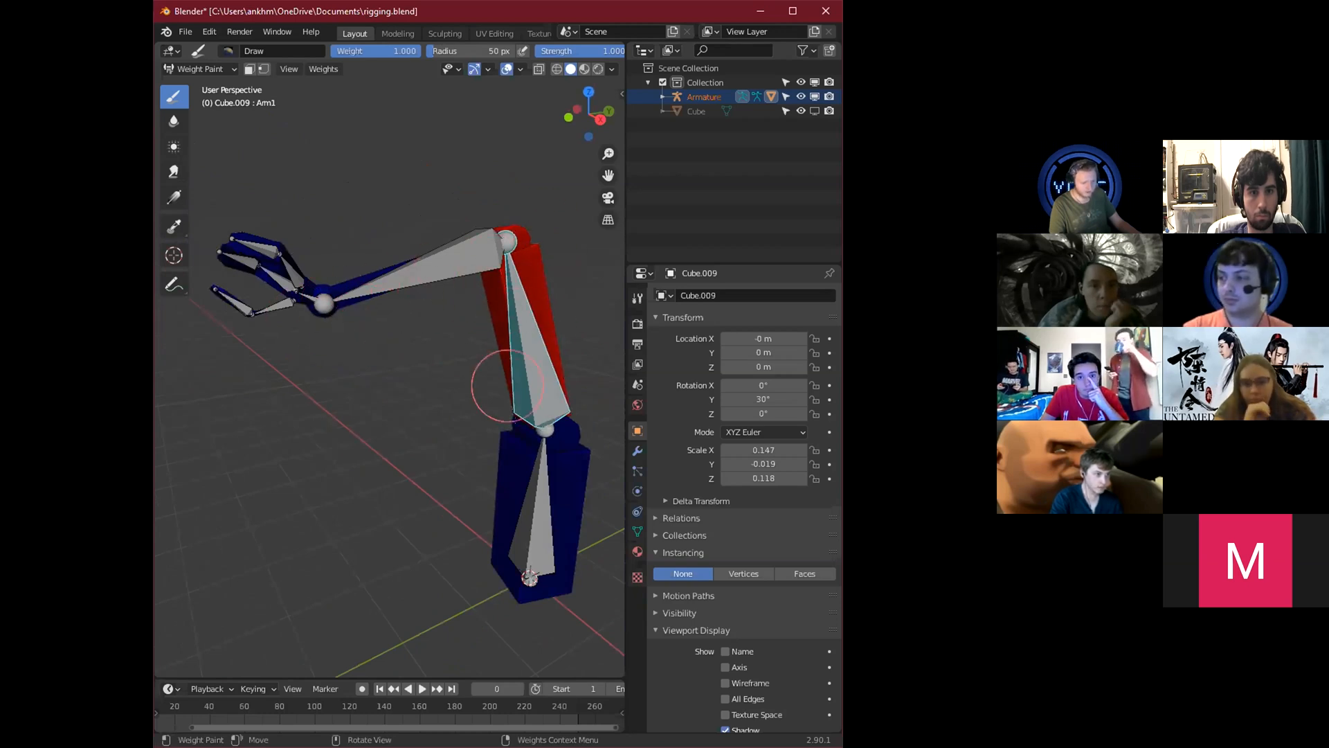
middle_click_drag(214, 473, 177, 464)
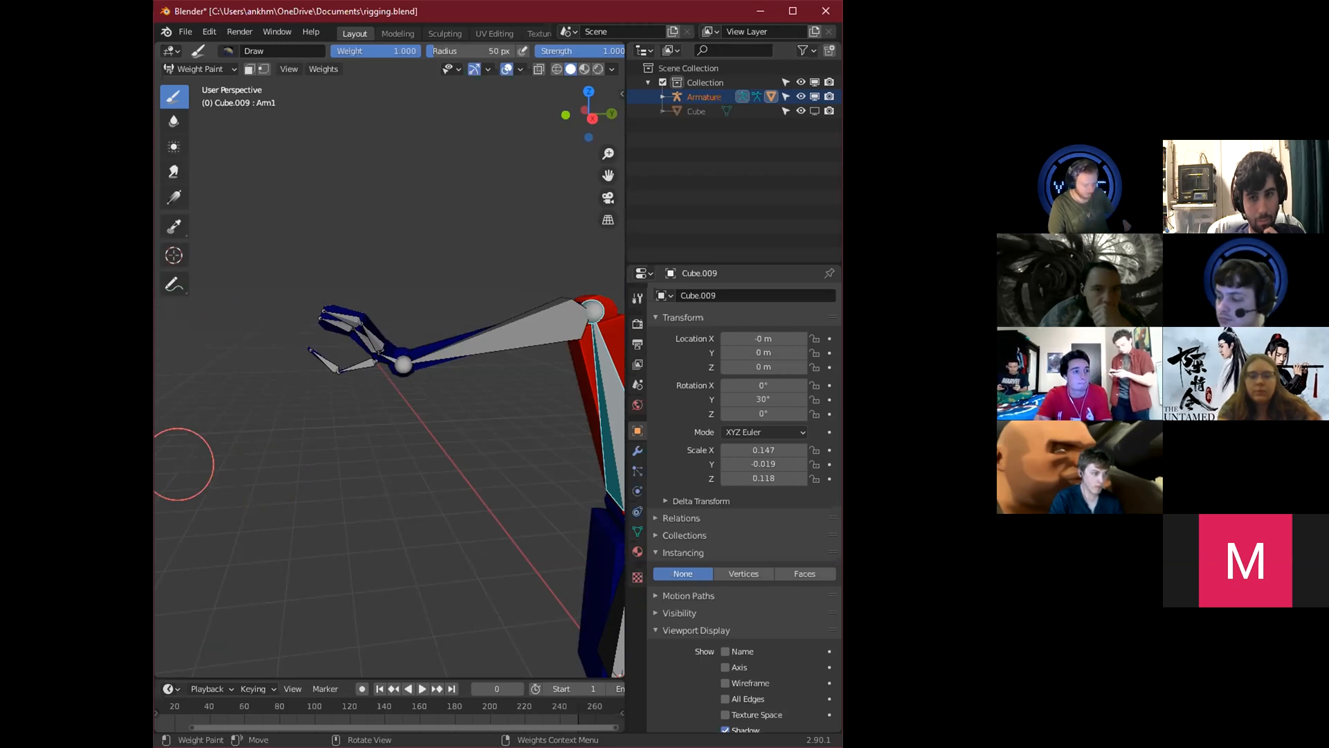
middle_click_drag(382, 473, 332, 470, "shift")
scroll(362, 486, "down", 4)
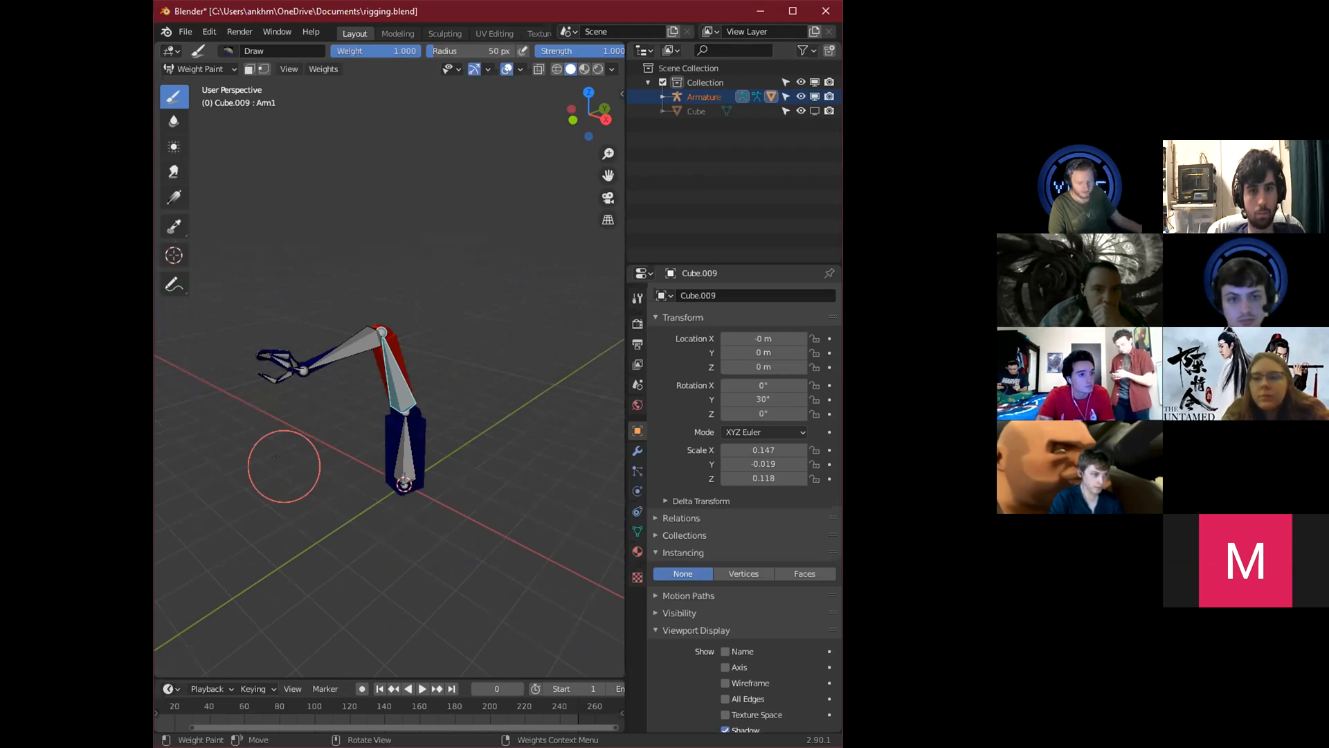
mouse_move(408, 434)
middle_mouse_down()
mouse_move(436, 443)
mouse_move(358, 484)
middle_mouse_up()
scroll(446, 350, "up", 2)
middle_click_drag(447, 359, 564, 226)
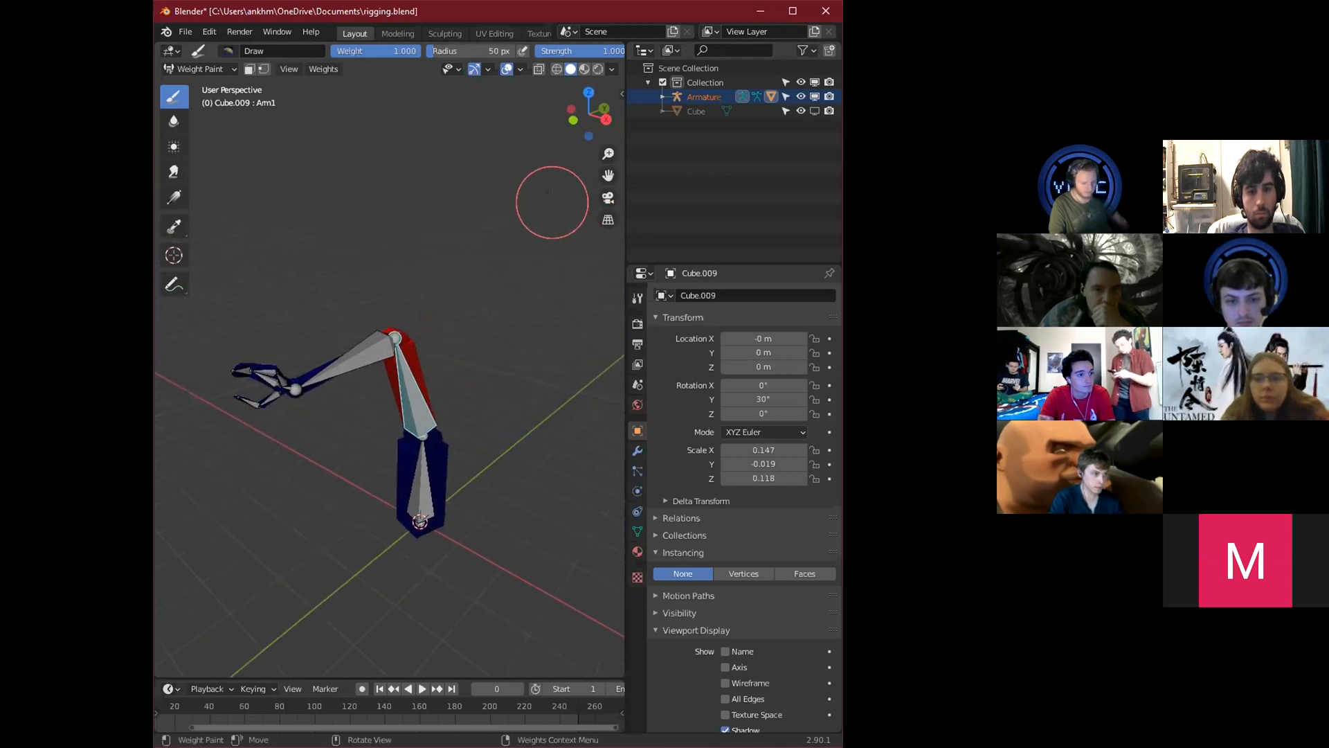
Return to Object Mode, select the whole robot arm with its armature, and hide it.
left_click(201, 68)
left_click(199, 86)
left_click_drag(475, 212, 261, 549)
key("h")
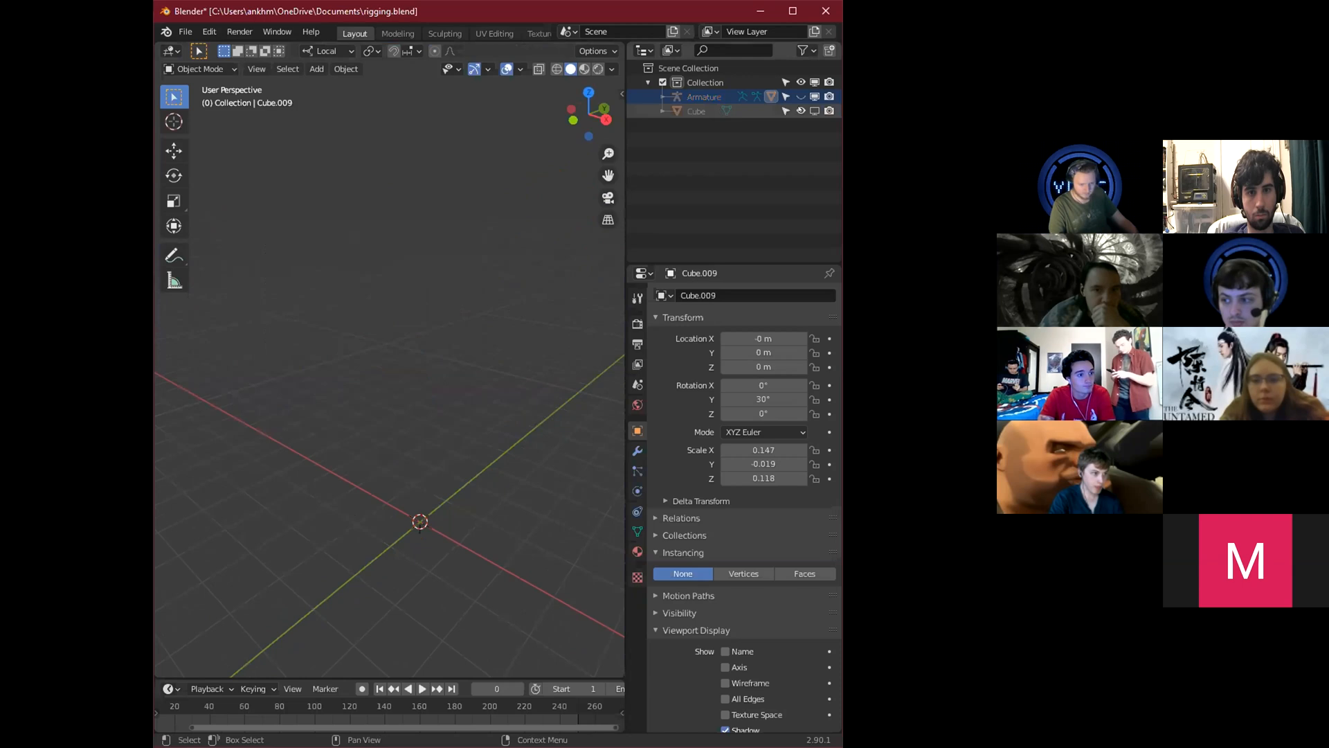
Enable viewport display for the humanoid Cube mesh and inspect it from the front.
left_click(814, 111)
middle_click_drag(418, 178, 372, 247)
scroll(371, 246, "down", 6)
mouse_move(387, 334)
middle_mouse_down()
mouse_move(419, 302)
mouse_move(408, 317)
middle_mouse_up()
scroll(408, 317, "up", 2)
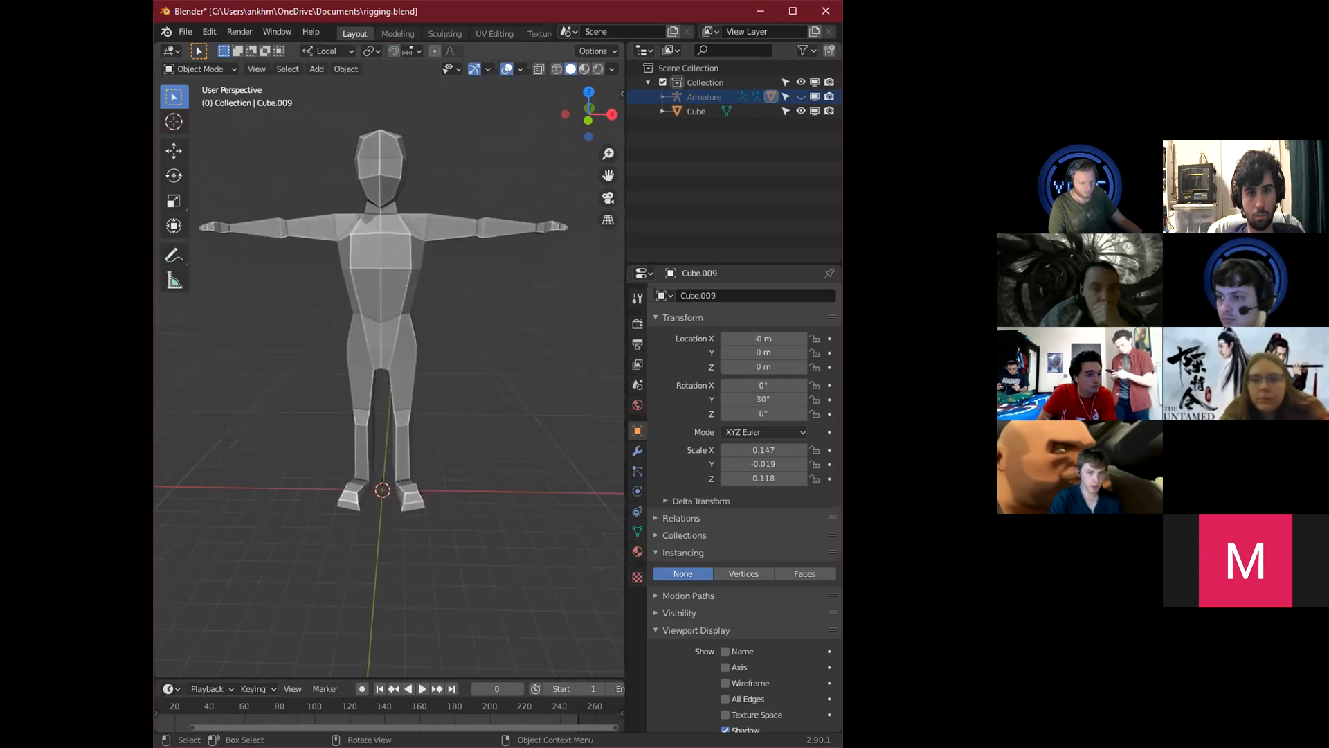
middle_click_drag(490, 416, 415, 387)
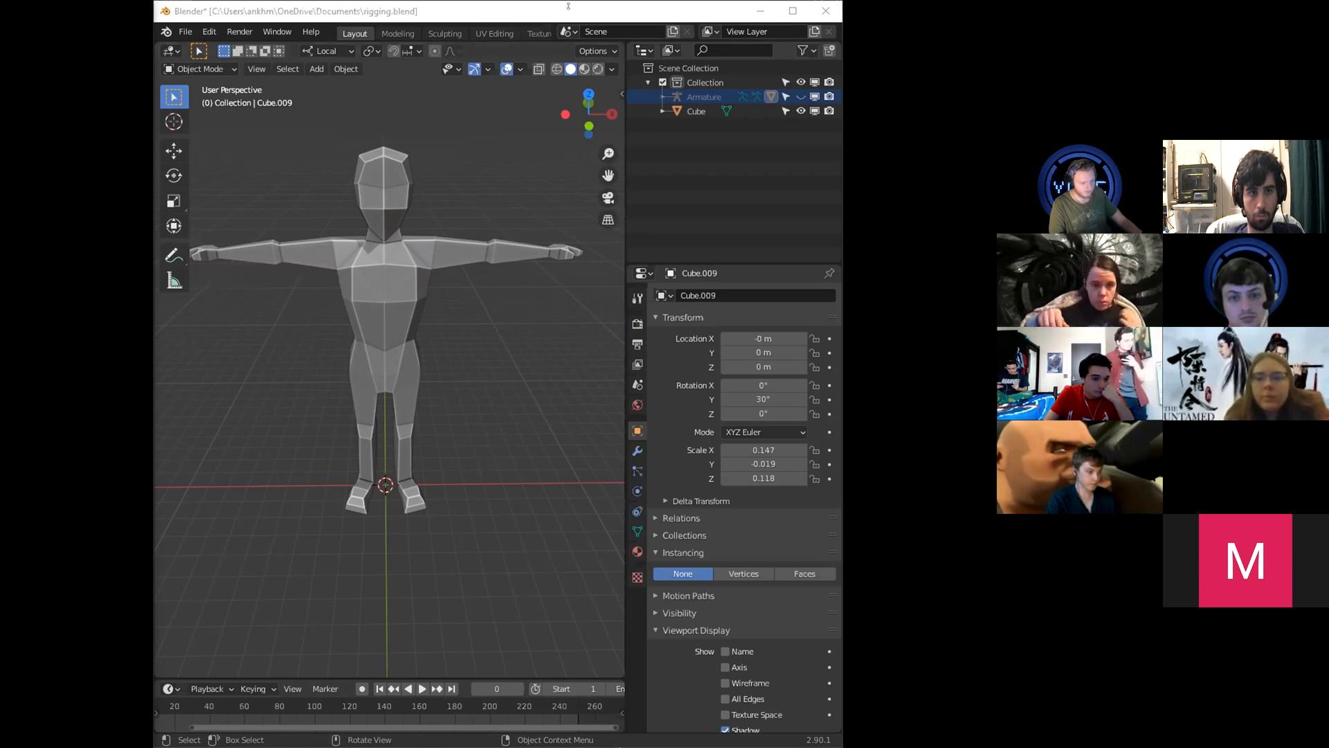
Import the FBX file rigDude.fbx from the Documents folder with the default import settings.
left_click(185, 31)
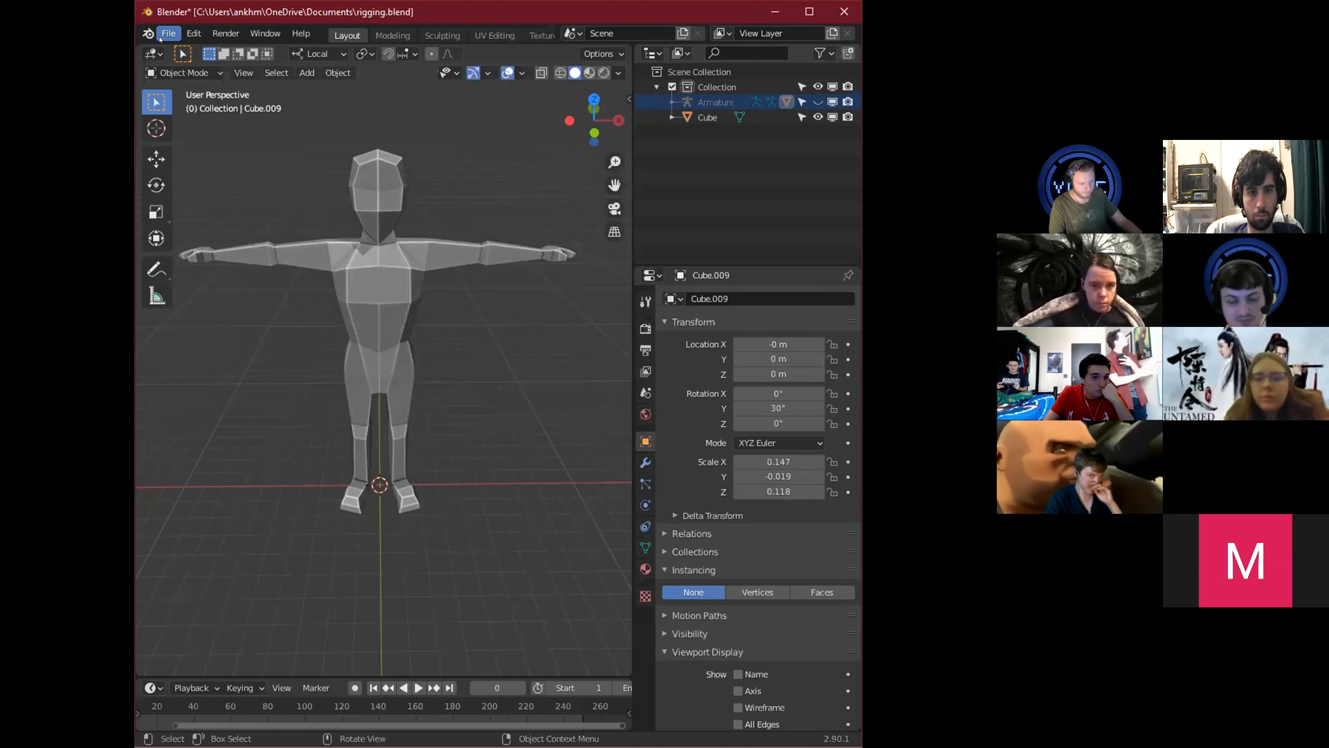
left_click(165, 35)
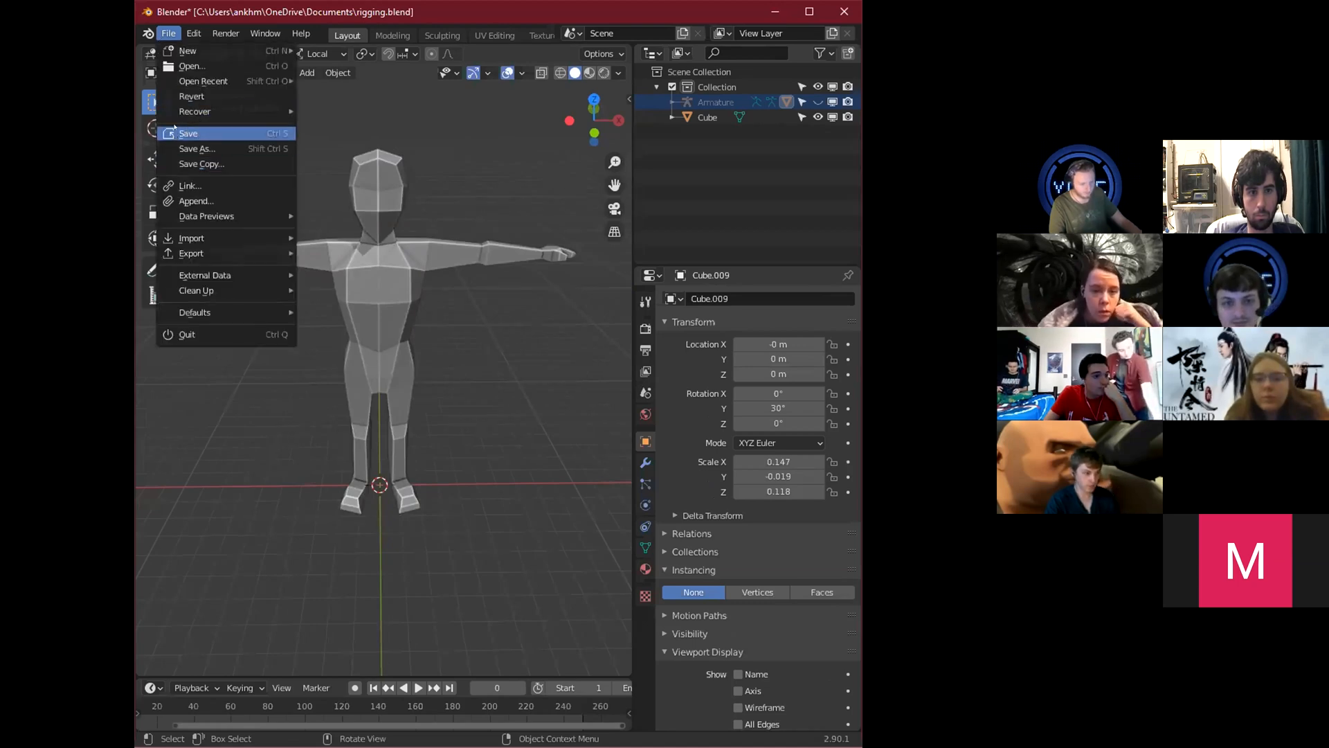
mouse_move(186, 237)
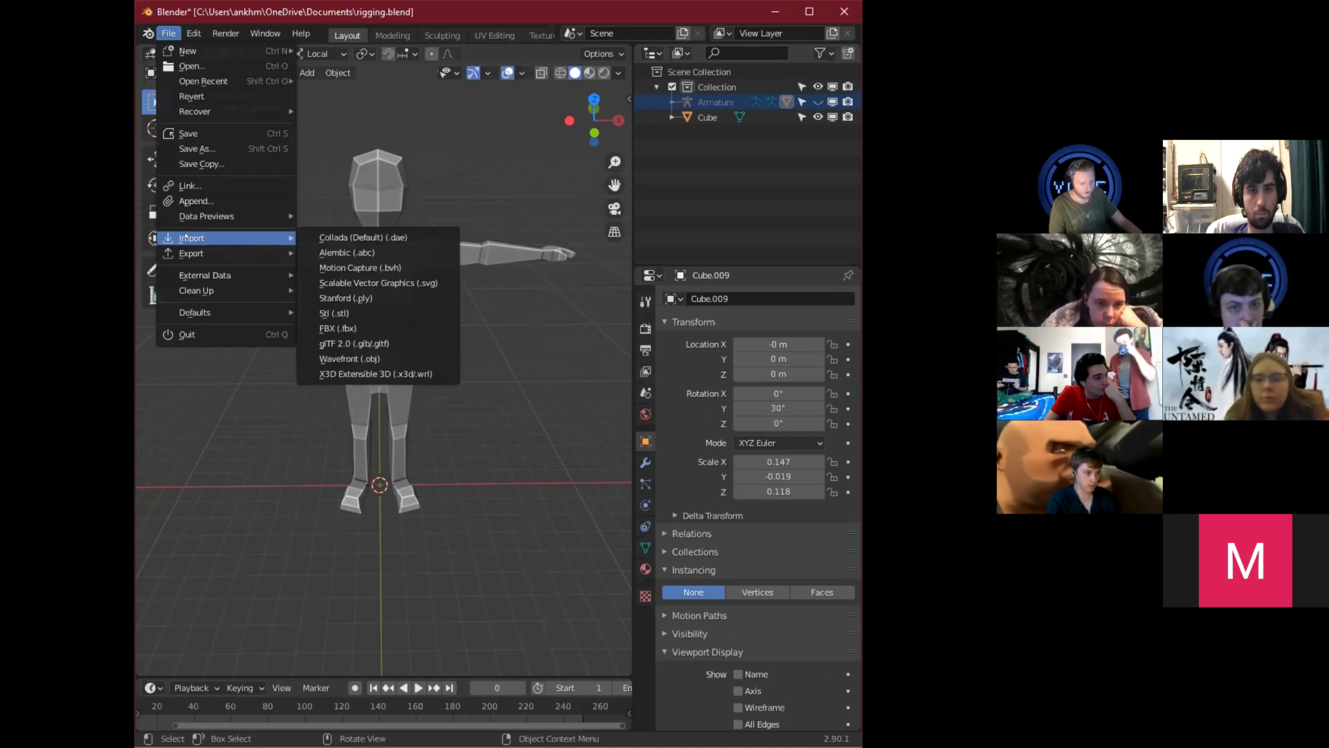
left_click(345, 329)
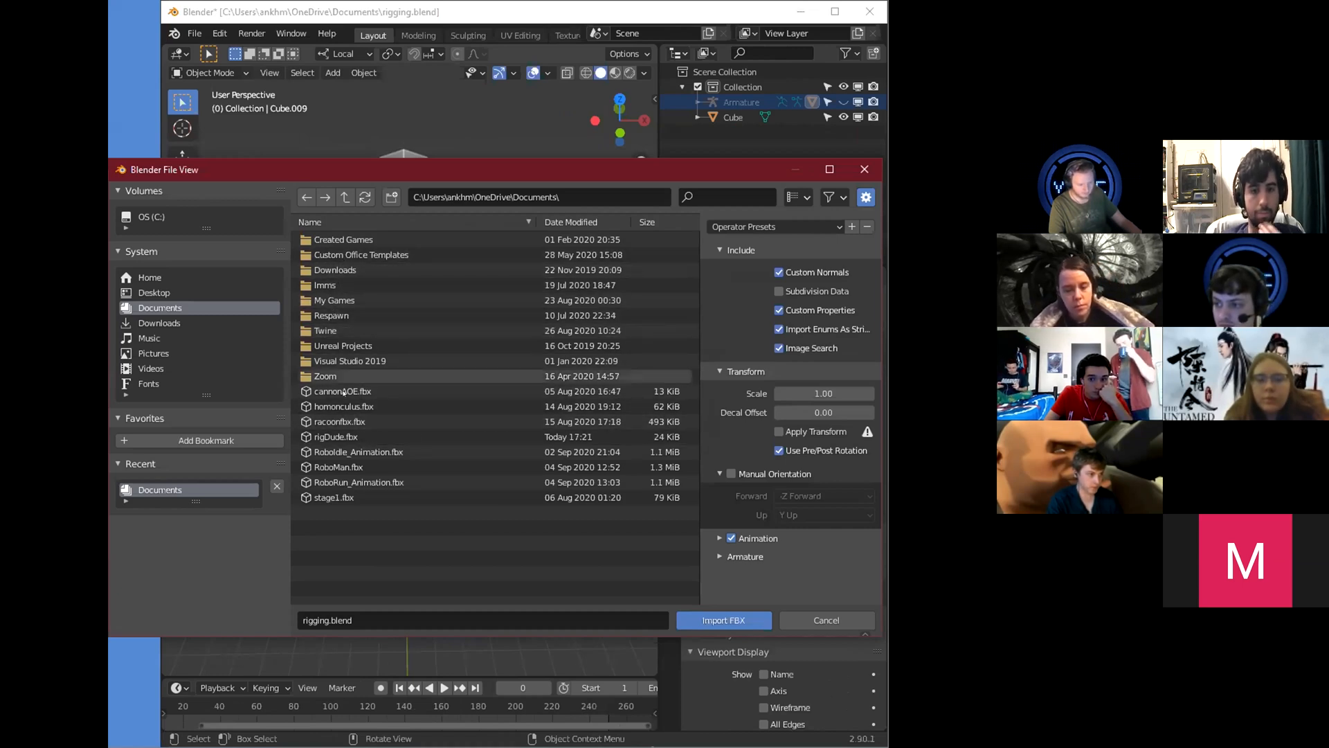
left_click(331, 437)
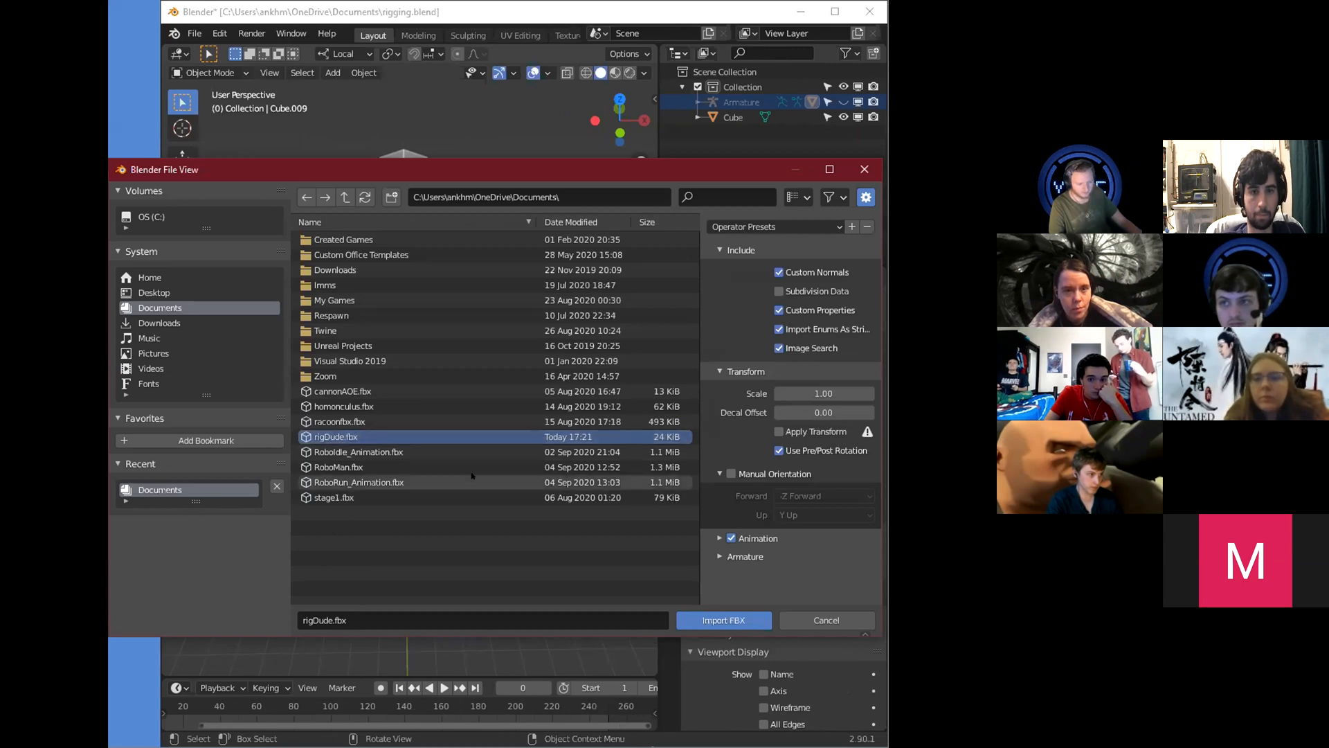
left_click(692, 614)
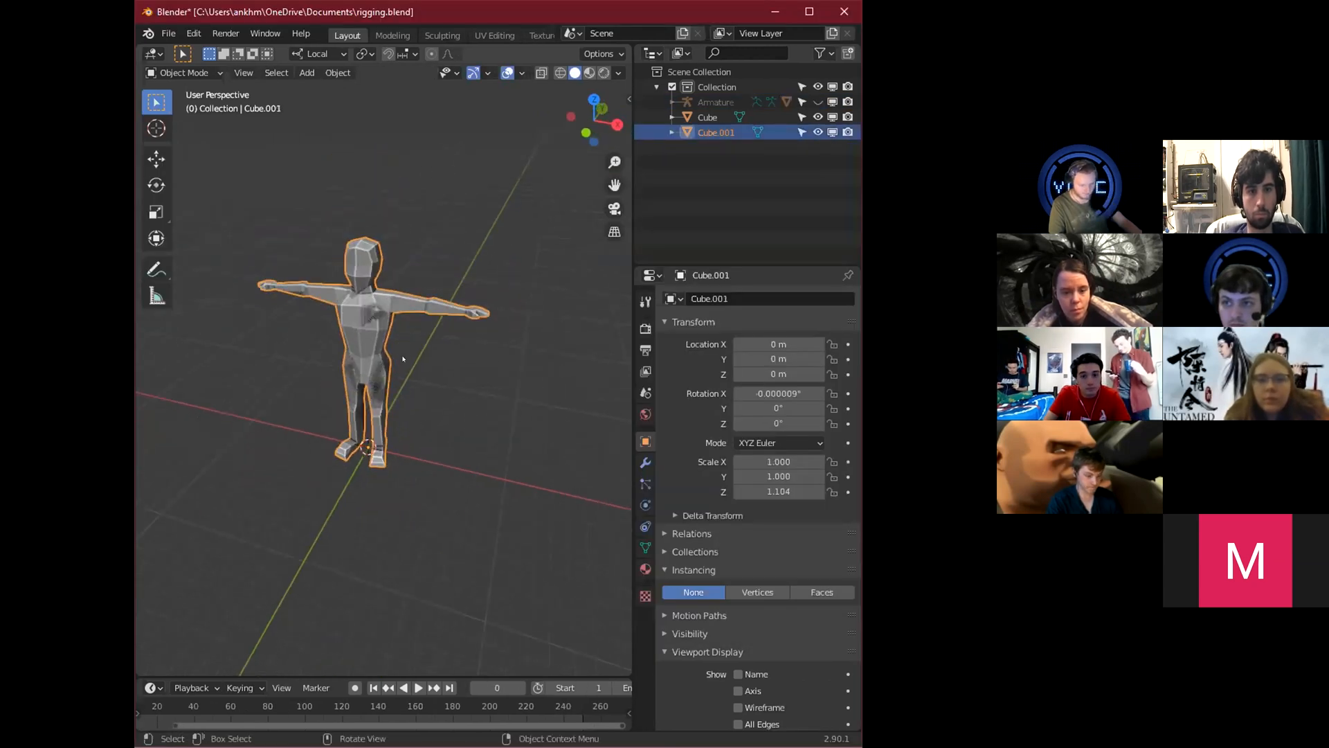
Try moving the imported Cube.001 figure away from the original, cancel the move, and delete the imported duplicate.
scroll(403, 359, "up", 5)
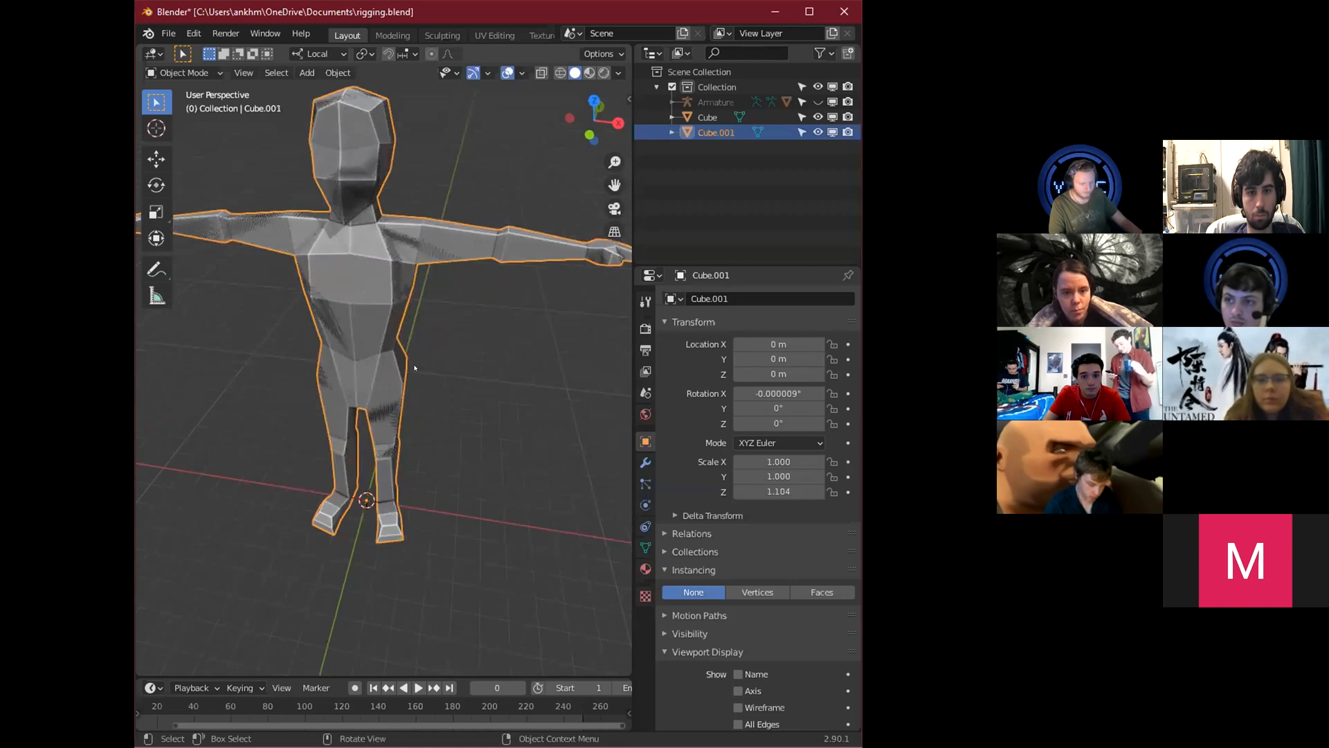
key("g")
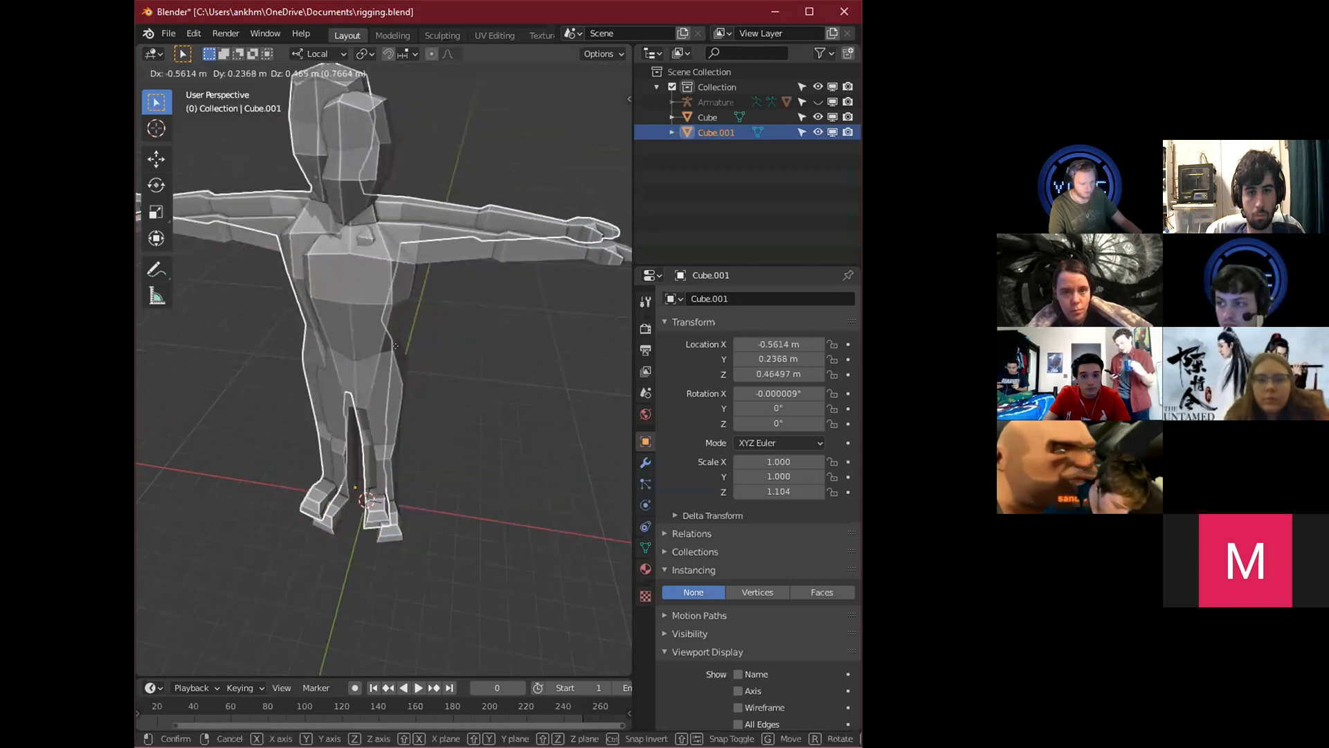
right_click(396, 345)
key("x")
left_click(387, 309)
Select the humanoid Cube mesh and view it from the side in Right Orthographic view.
scroll(409, 387, "down", 6)
middle_click_drag(463, 360, 394, 489)
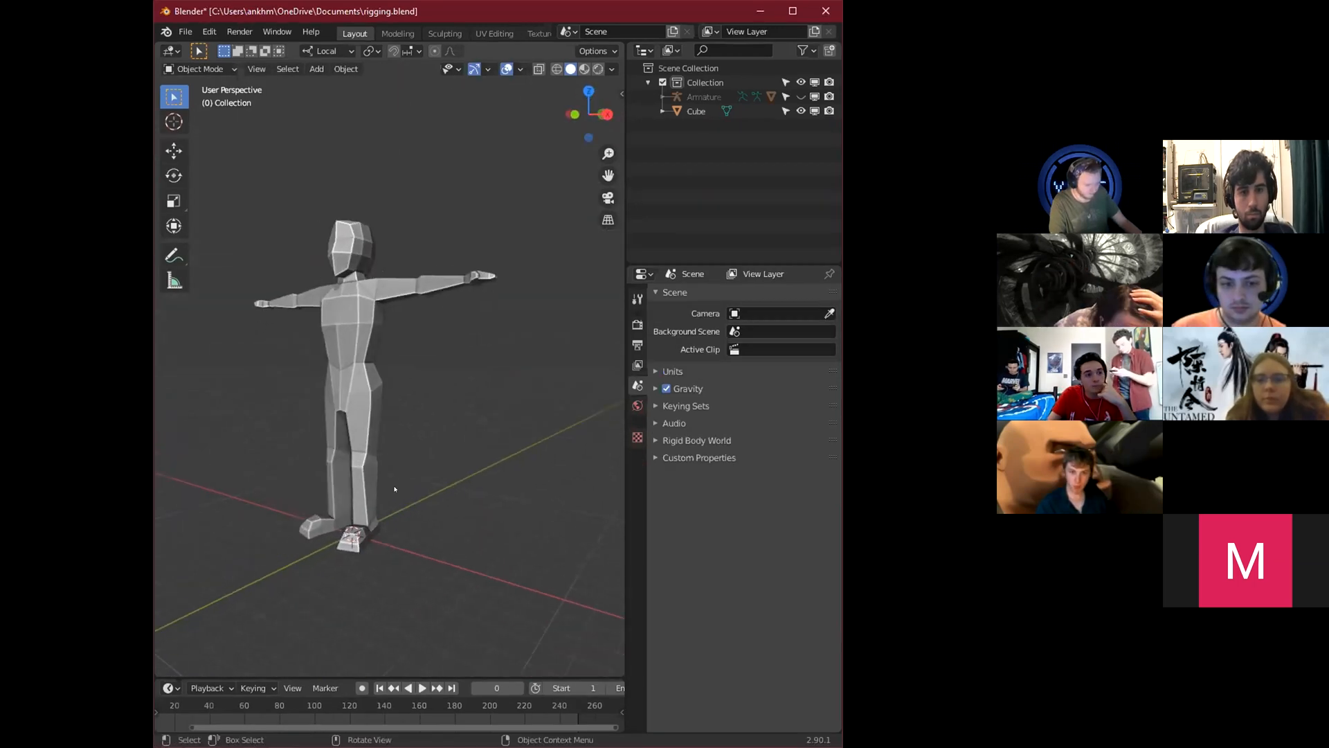
left_click(354, 443)
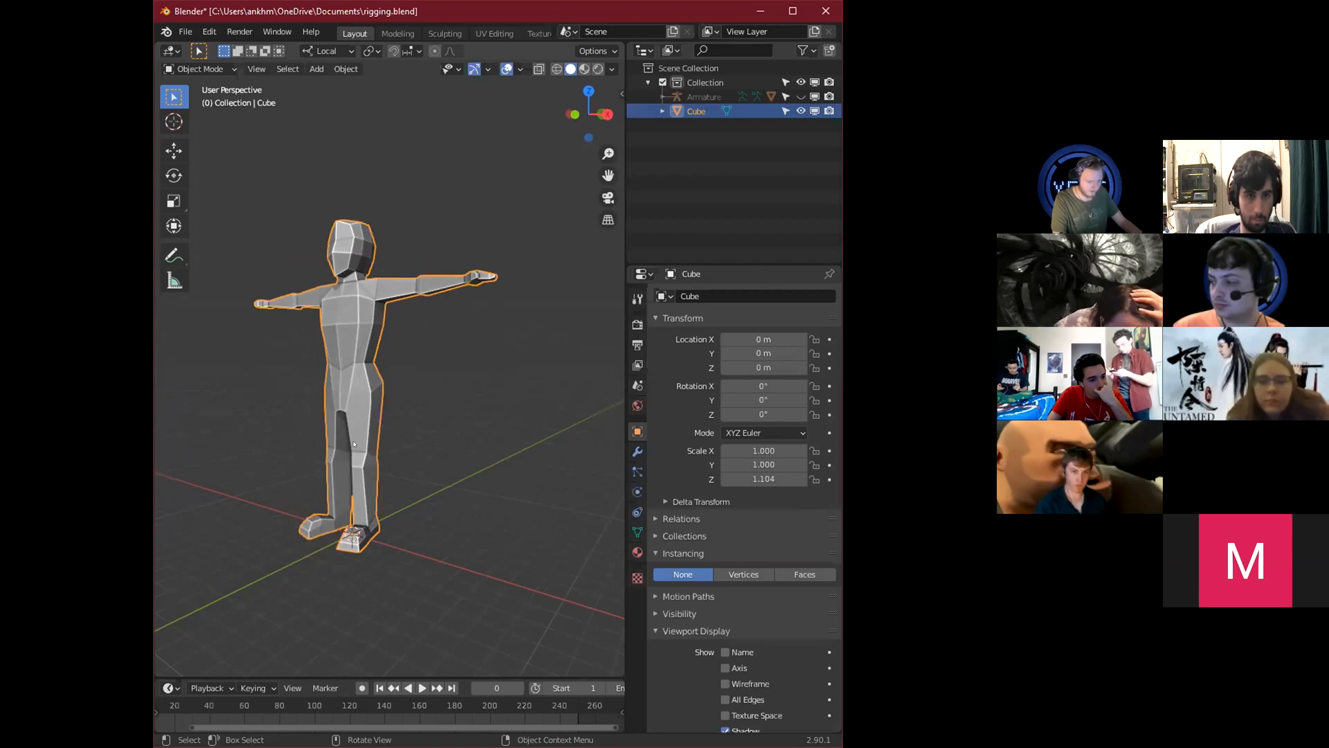
key("KP_3")
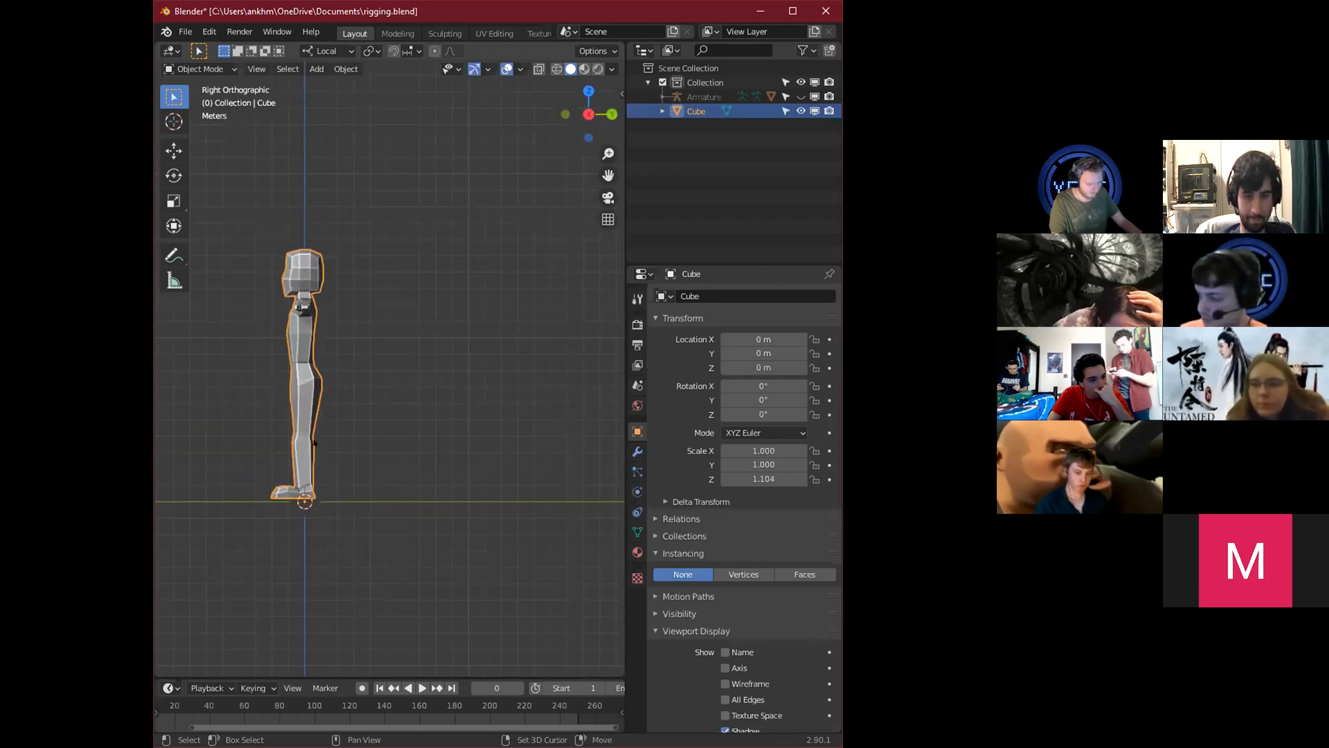
middle_click_drag(346, 543, 444, 350)
key("KP_3")
middle_click_drag(430, 292, 280, 359, "shift")
key("KP_3")
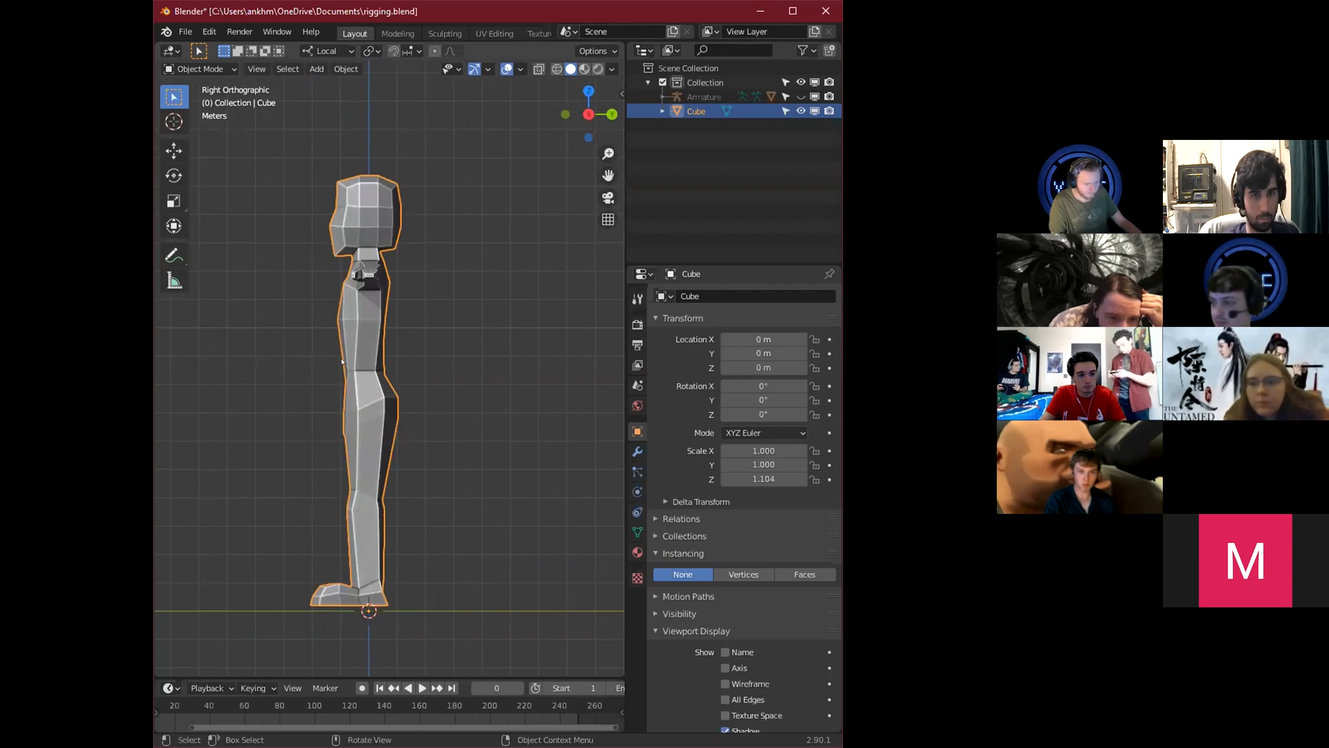
Preview the humanoid figure in wireframe shading and return to solid shading.
key("z")
left_click(239, 372)
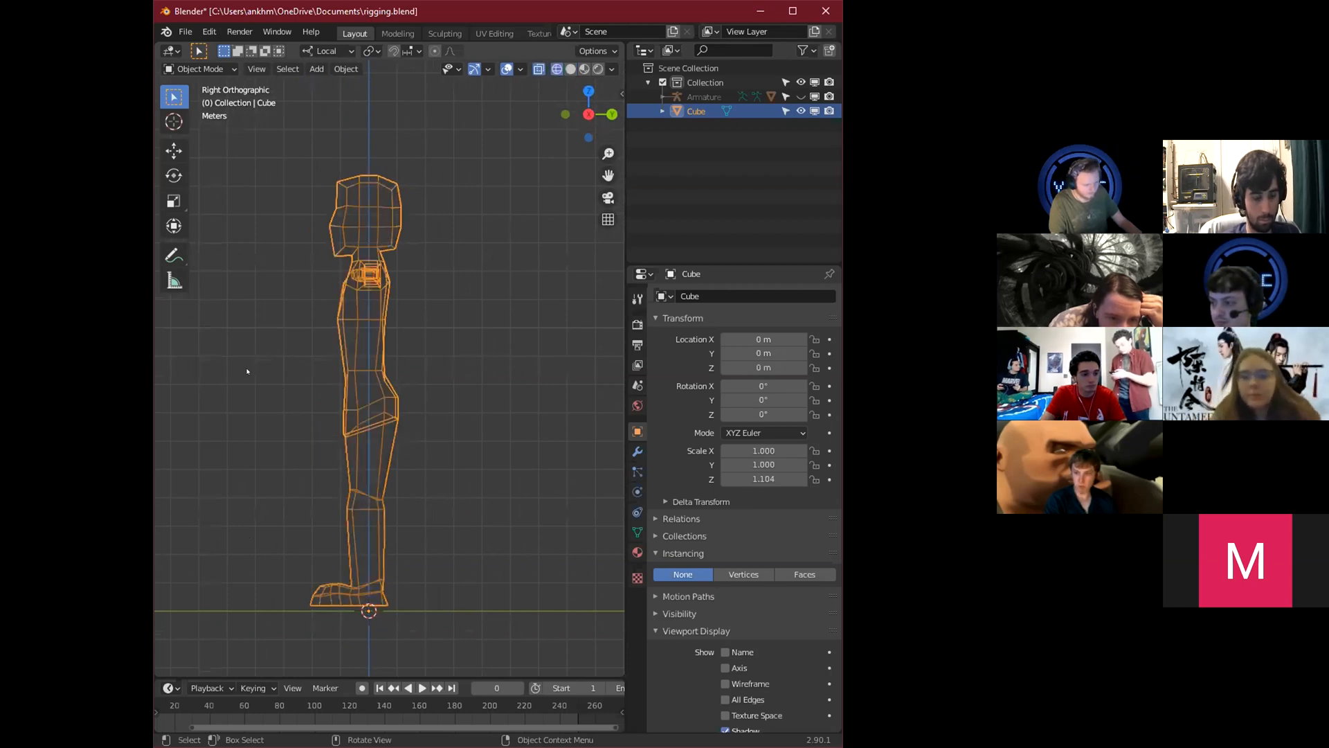
key("shift+z")
Switch the figure's view between free perspective, left and right orthographic, finishing in Right Orthographic.
mouse_move(246, 371)
middle_mouse_down()
mouse_move(255, 361)
mouse_move(257, 382)
middle_mouse_up()
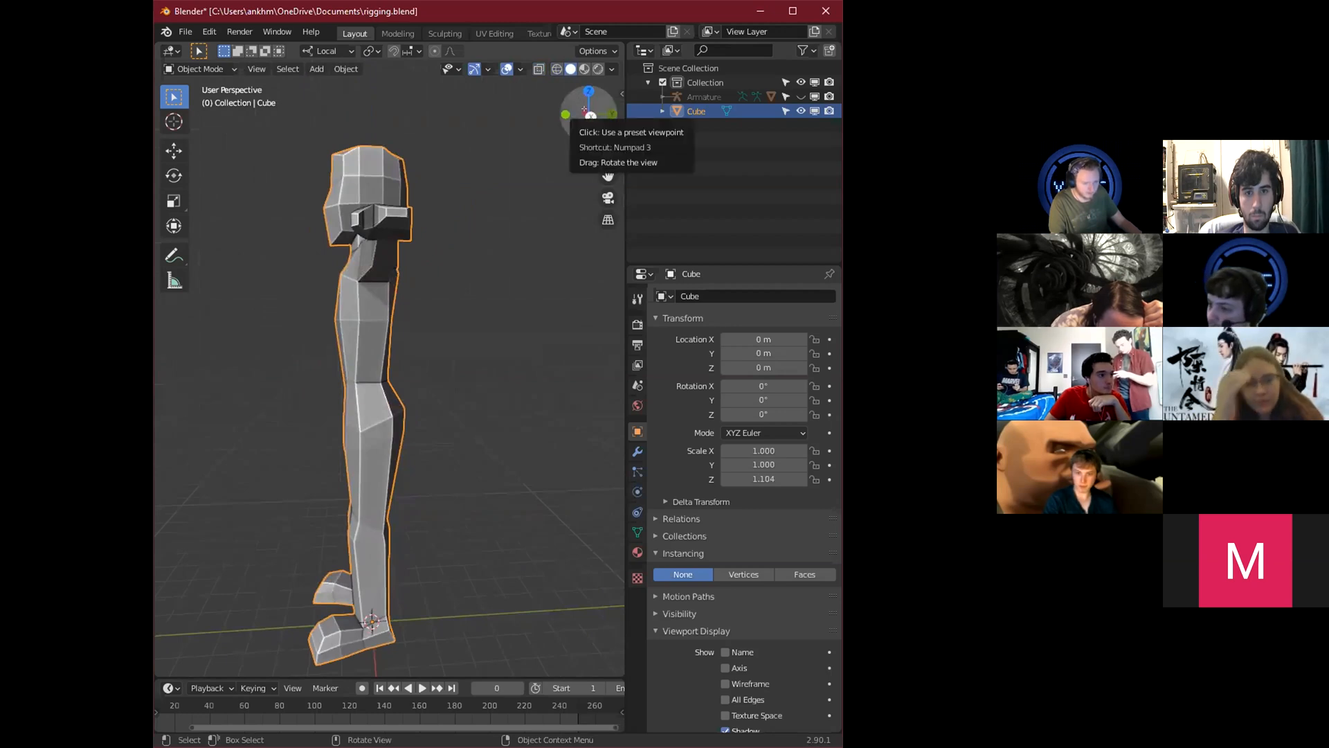
left_click(586, 117)
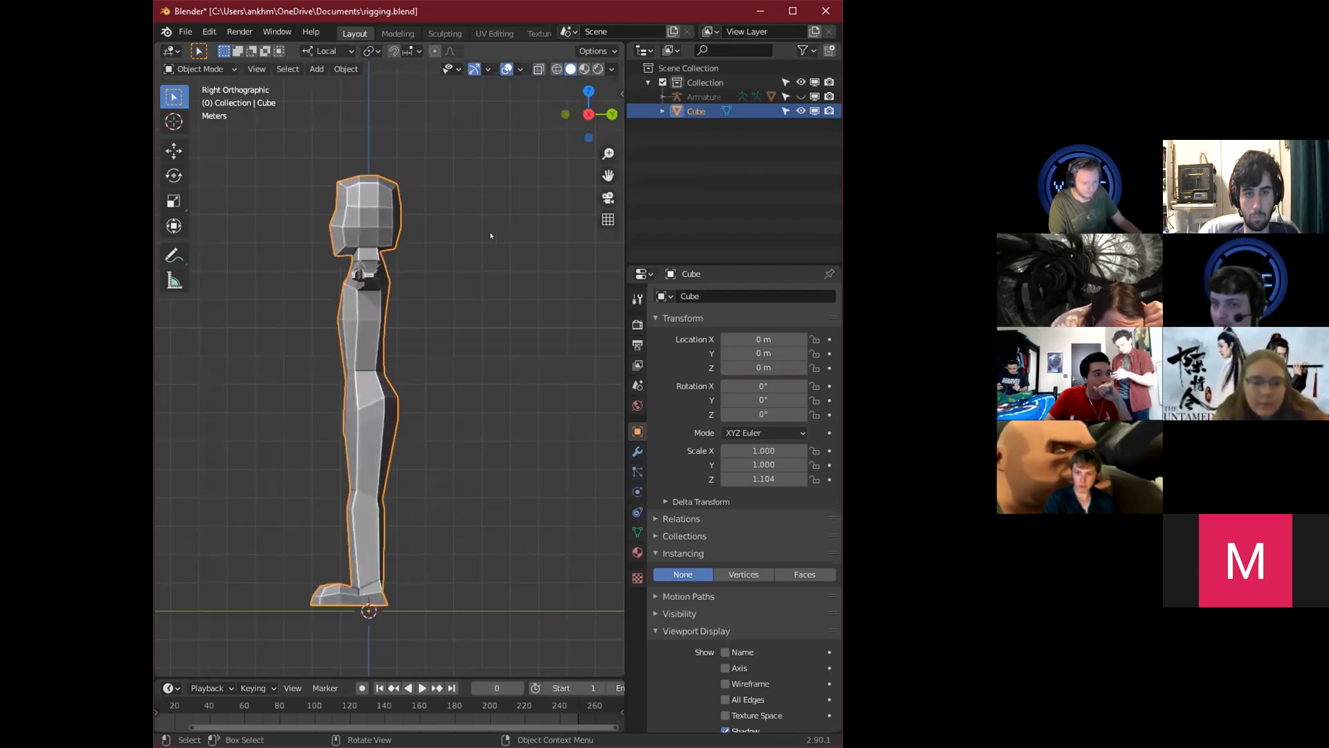
left_click_drag(584, 111, 562, 109)
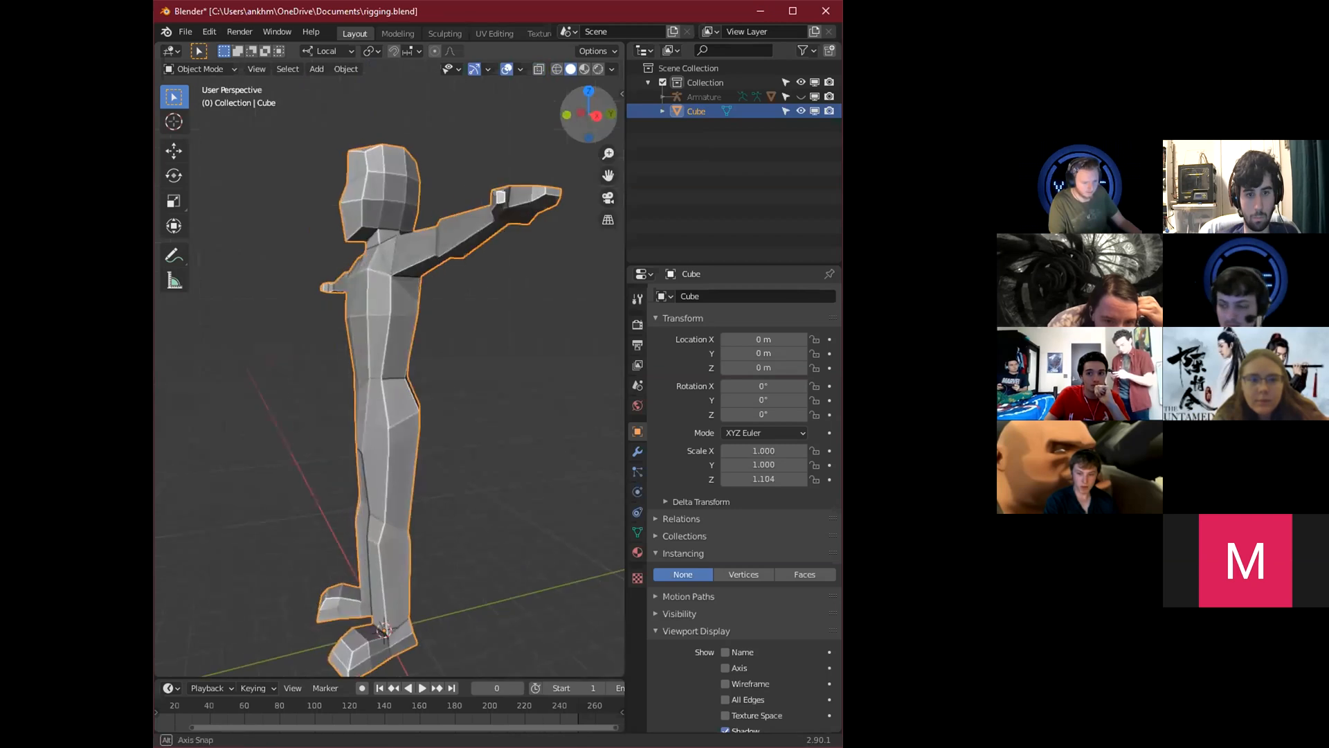
left_click(576, 110)
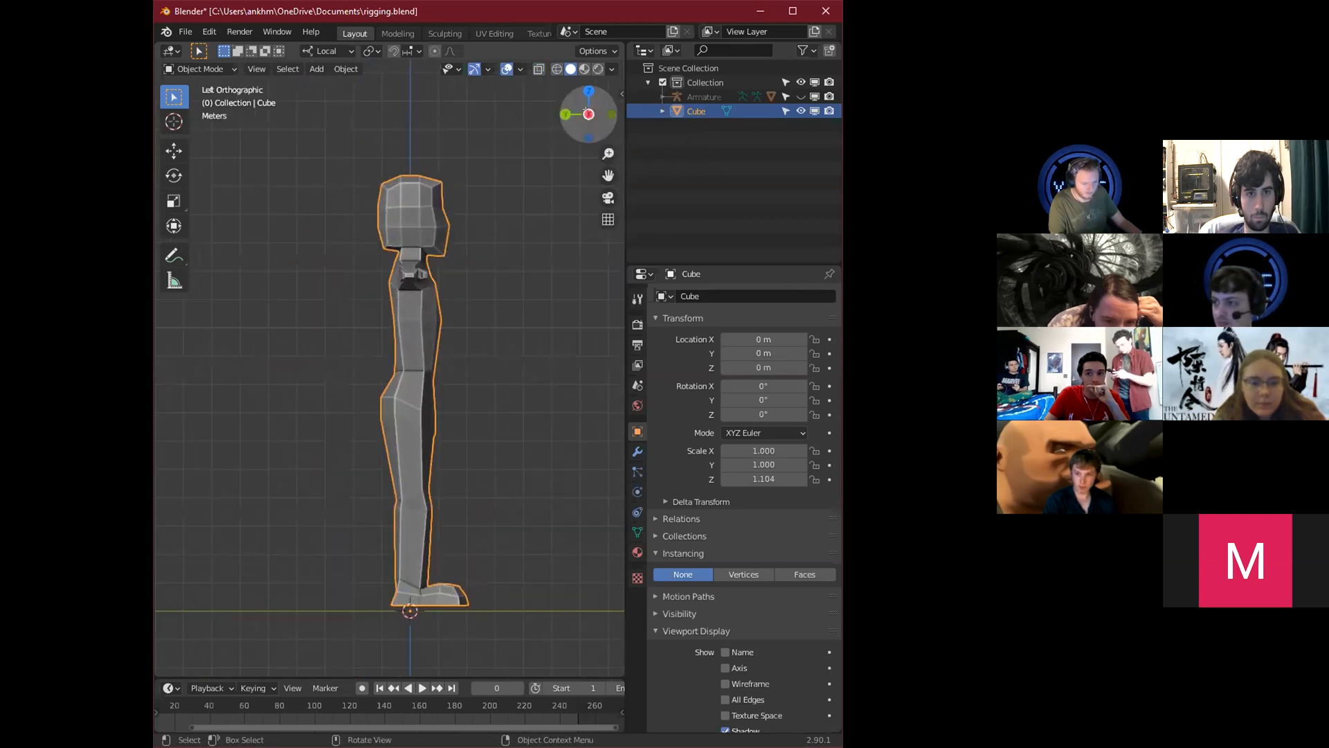
left_click_drag(587, 112, 329, 383)
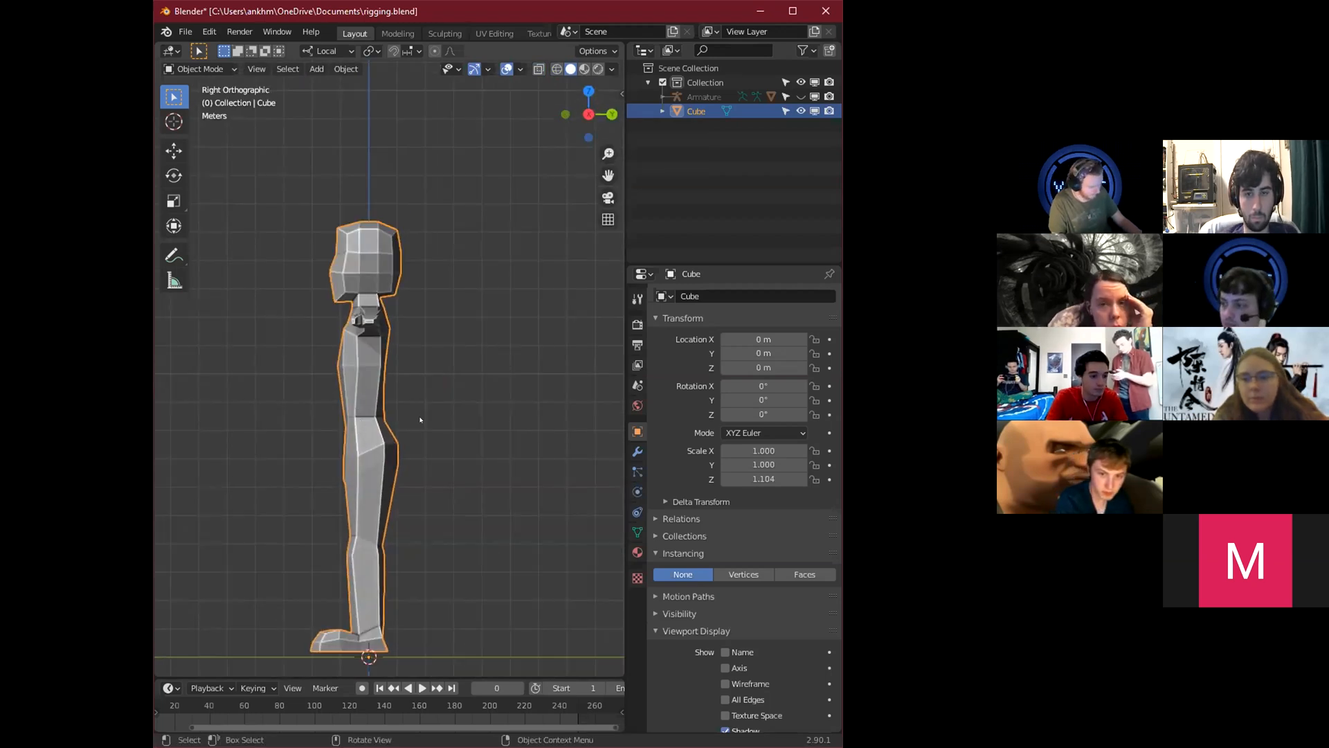
Set the viewport shading to wireframe and center the whole humanoid figure in the side view.
key("z")
left_click(237, 386)
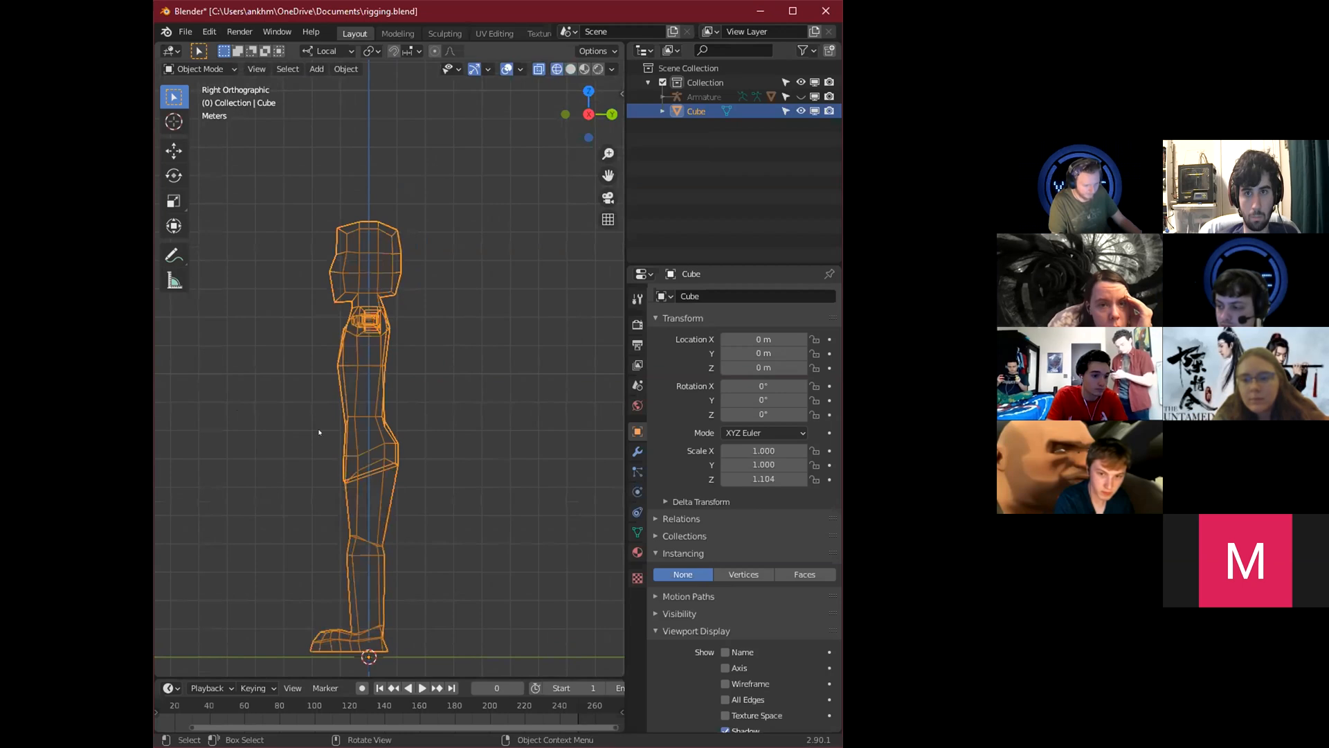
middle_click_drag(361, 542, 376, 473, "shift")
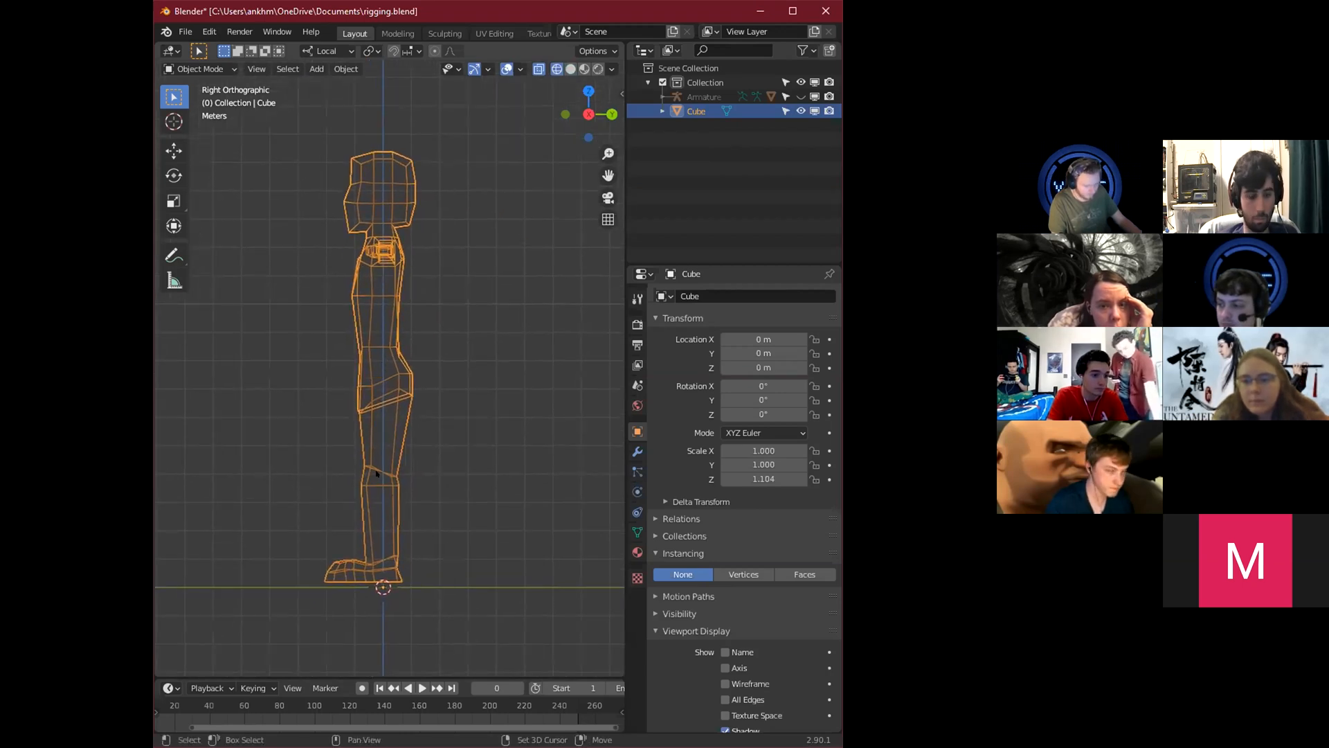
Add an armature at the world origin between the figure's feet.
key("shift+a")
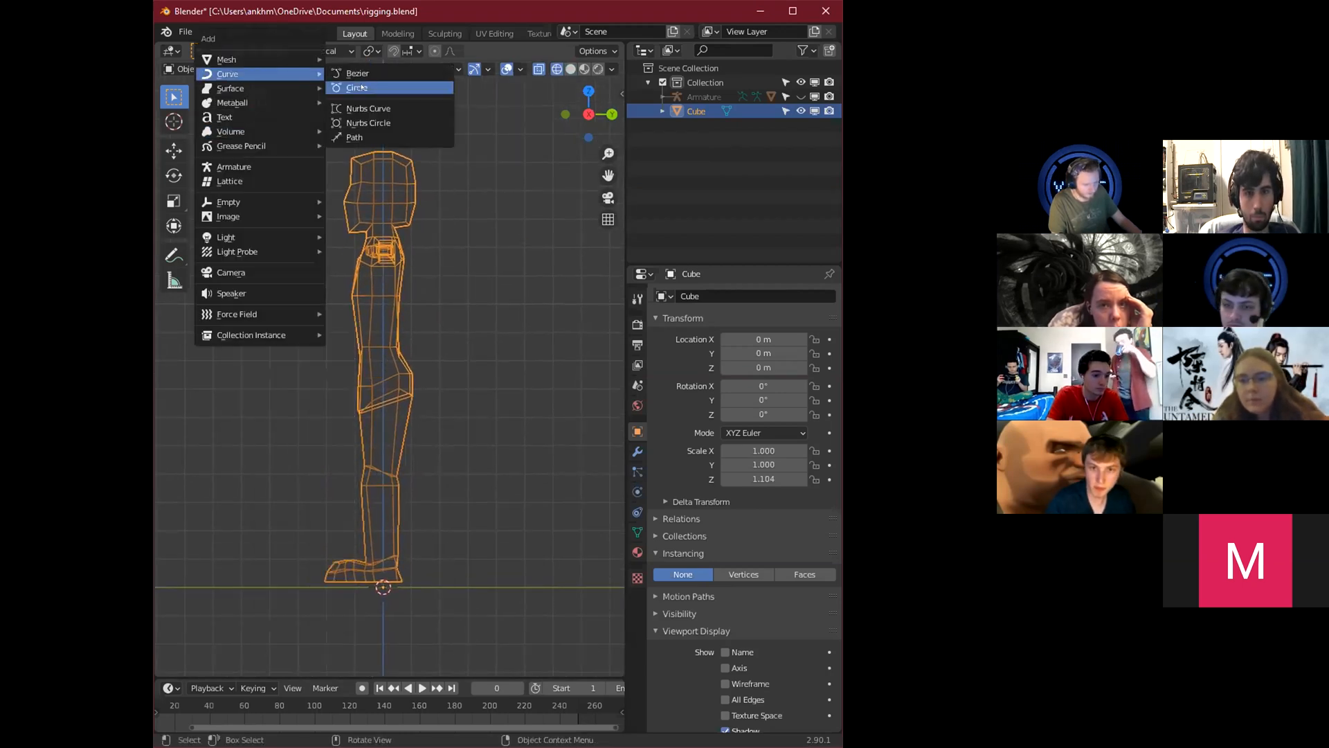
left_click(316, 68)
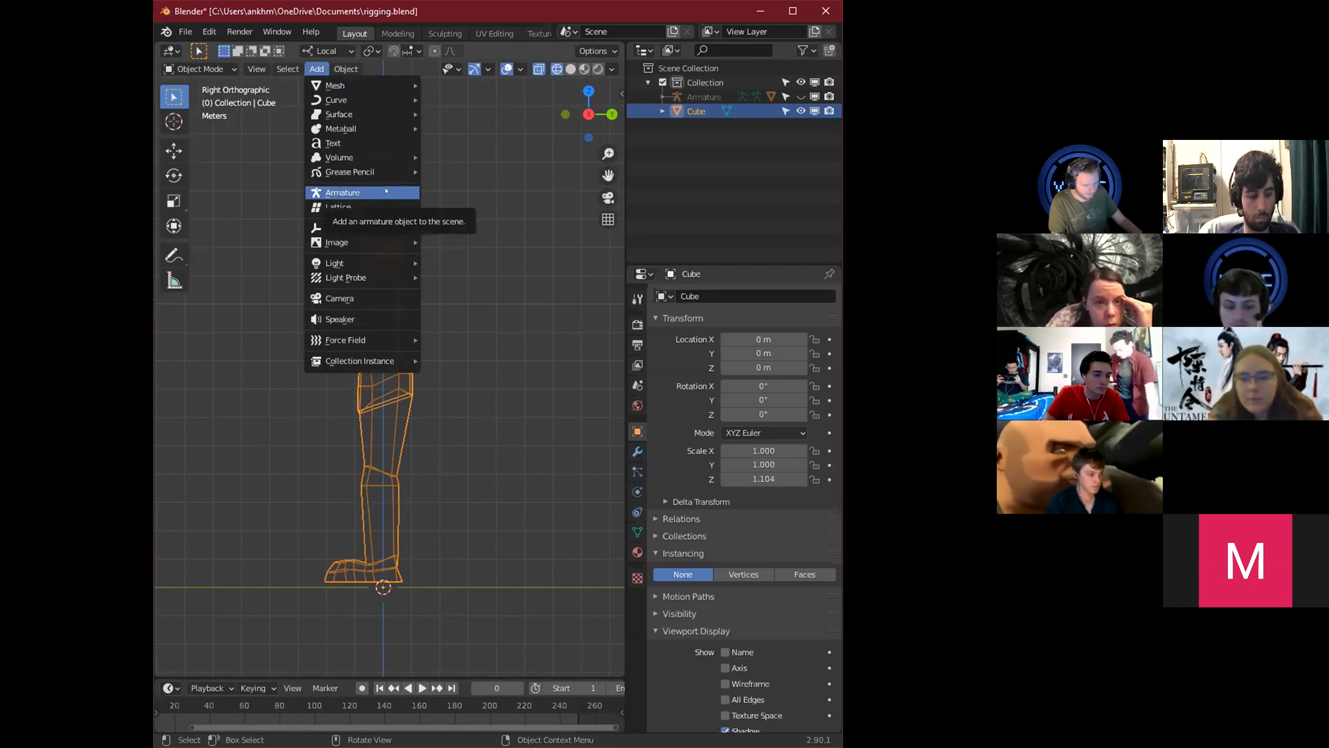
key("Escape")
key("shift+a")
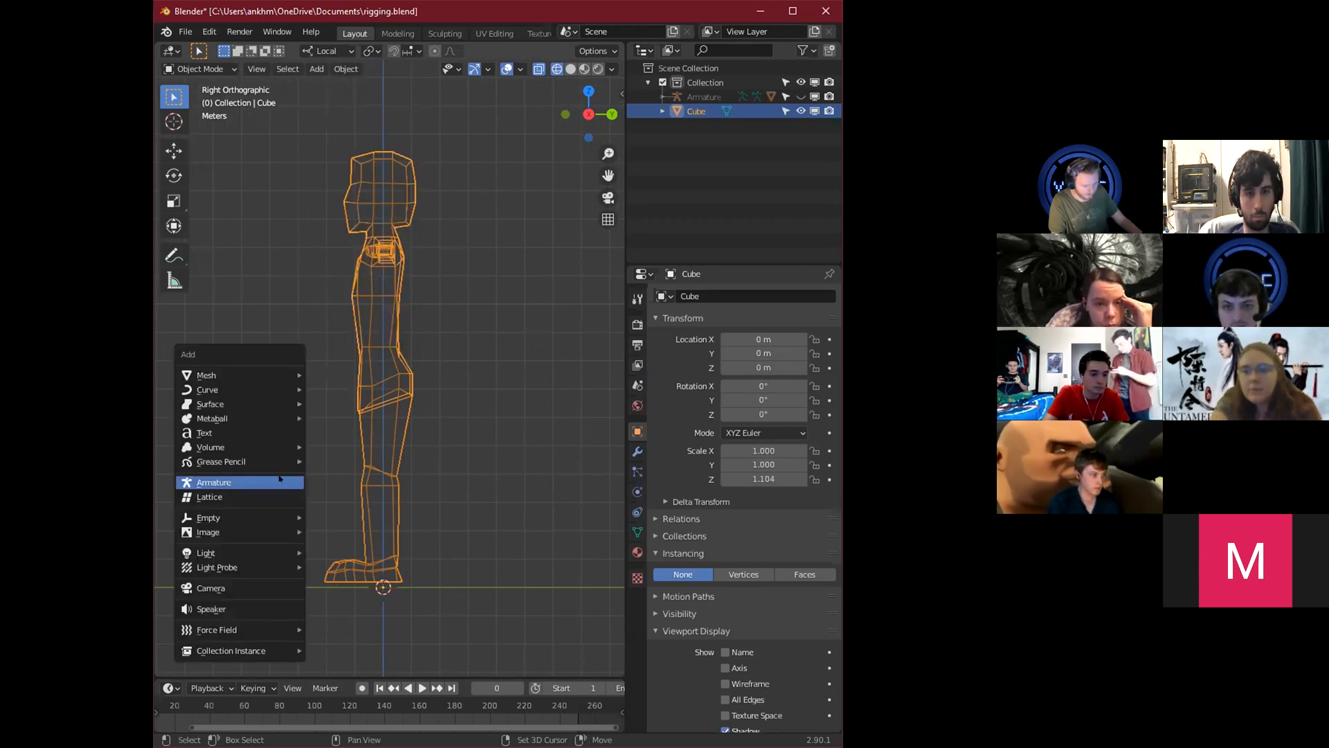
left_click(250, 482)
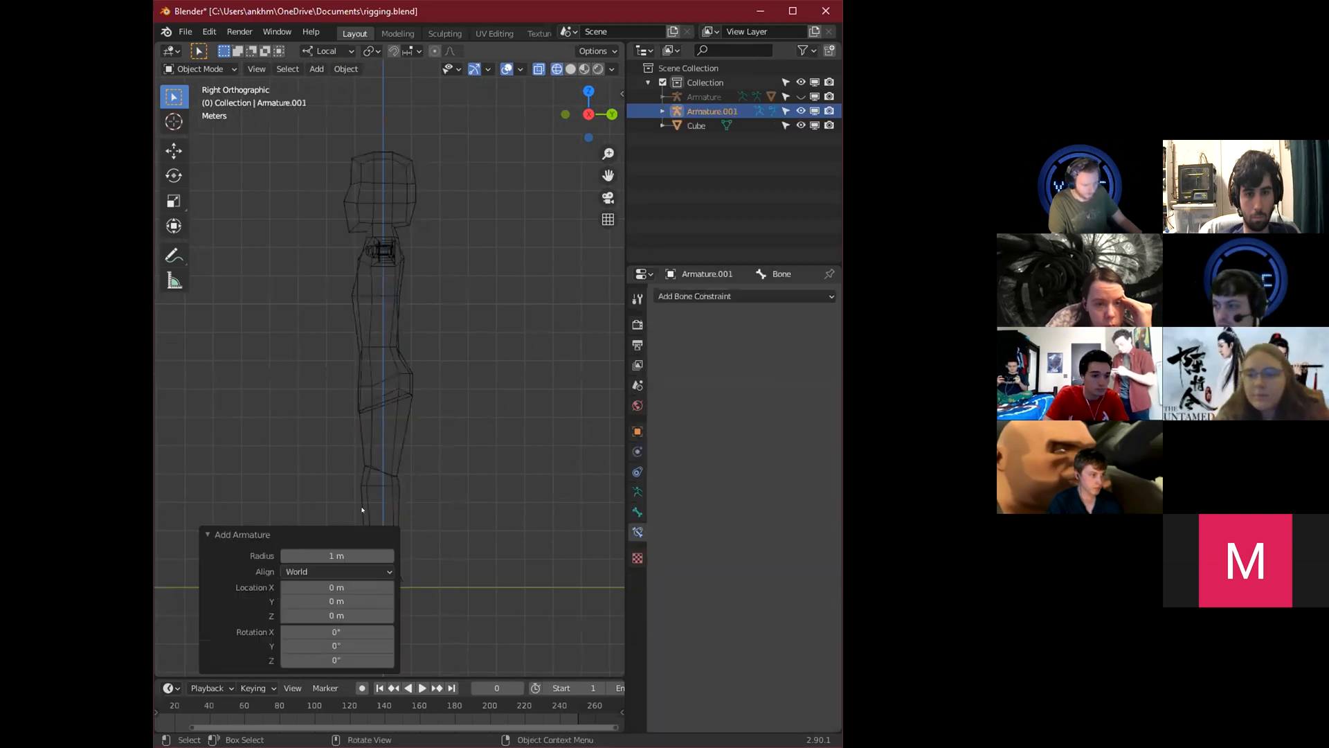
left_click(384, 556)
left_click(385, 569)
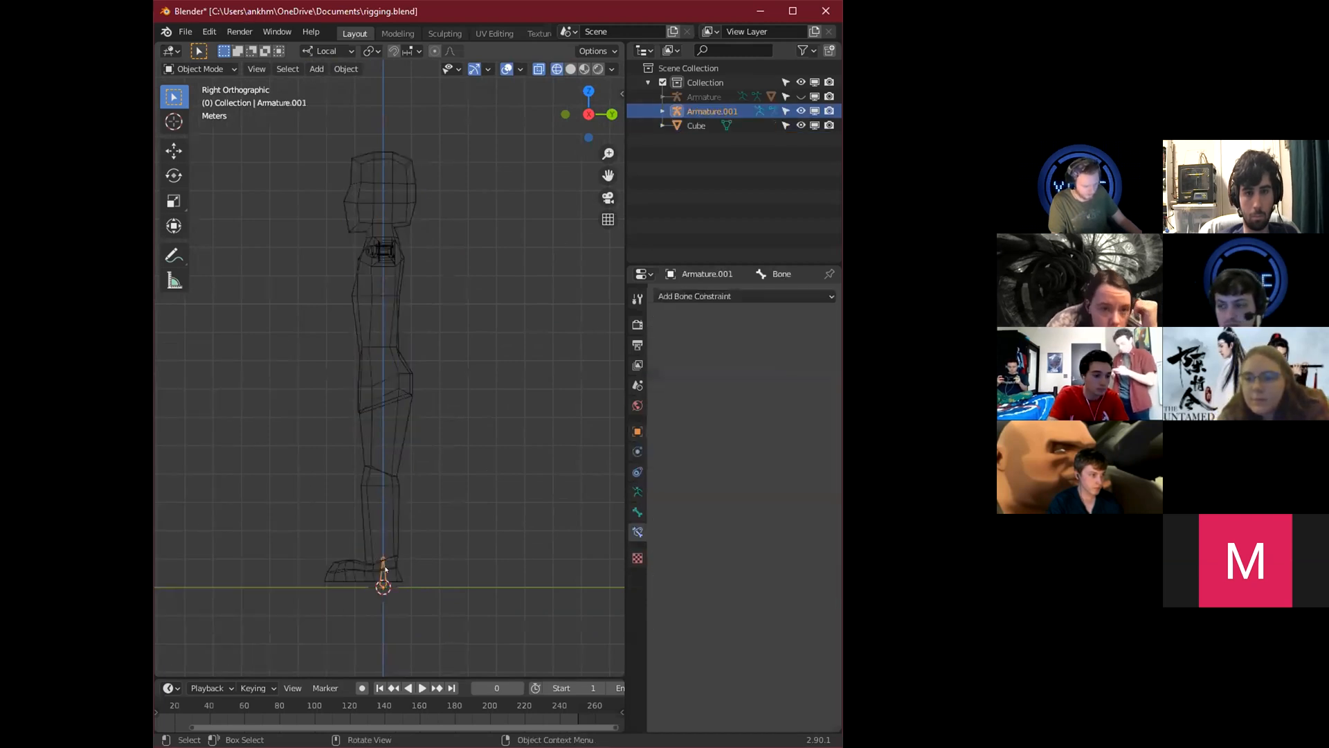
Turn on In Front in the new armature's viewport display settings.
middle_click_drag(396, 547, 410, 490)
middle_click_drag(468, 438, 490, 444)
left_click(637, 431)
mouse_move(425, 493)
middle_mouse_down()
mouse_move(410, 487)
mouse_move(429, 474)
middle_mouse_up()
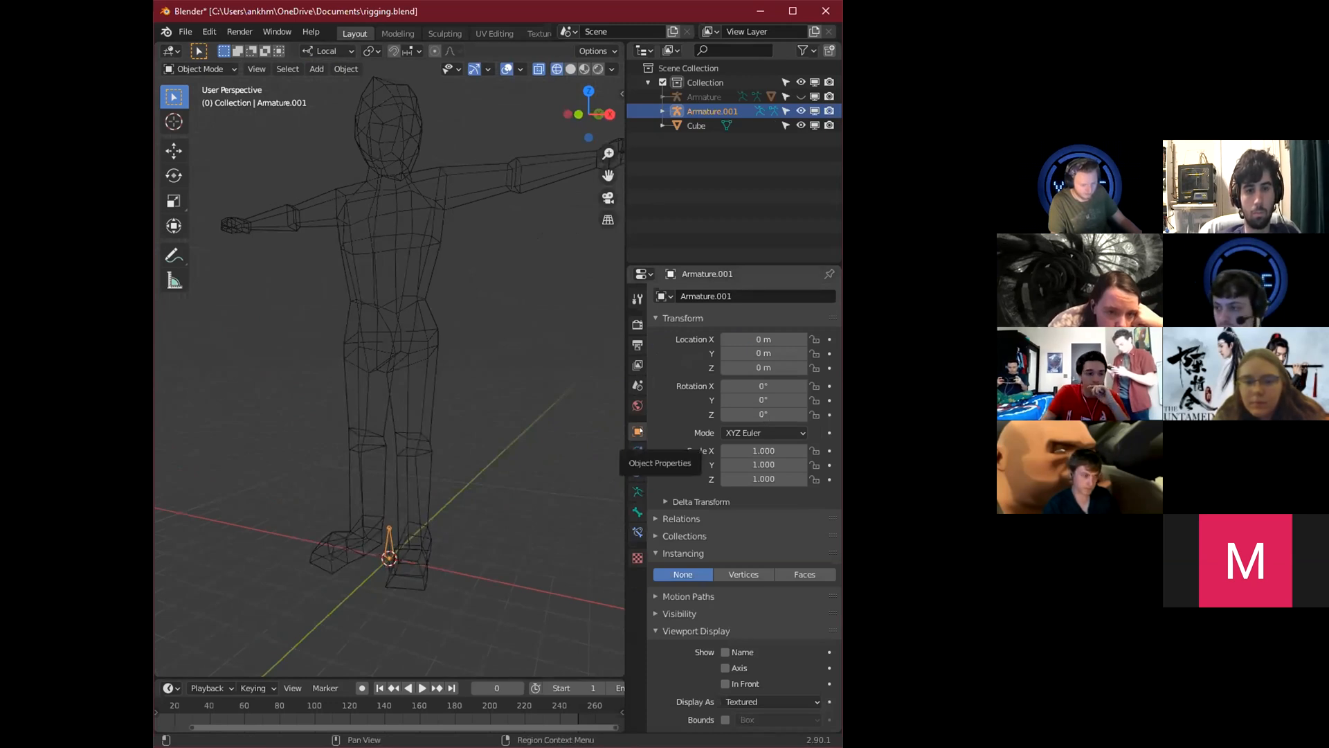
scroll(765, 536, "down", 1)
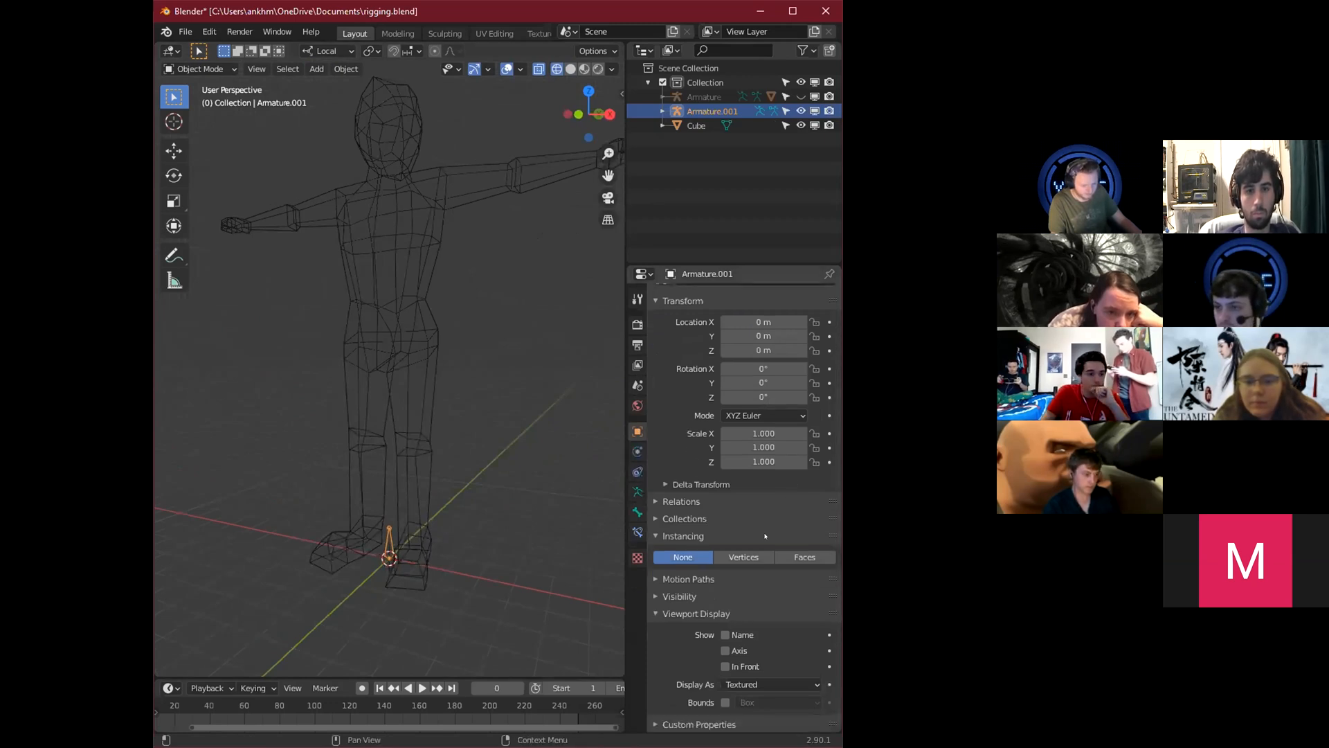
left_click(724, 666)
scroll(416, 609, "up", 2)
mouse_move(360, 485)
middle_mouse_down()
mouse_move(405, 485)
mouse_move(376, 478)
middle_mouse_up()
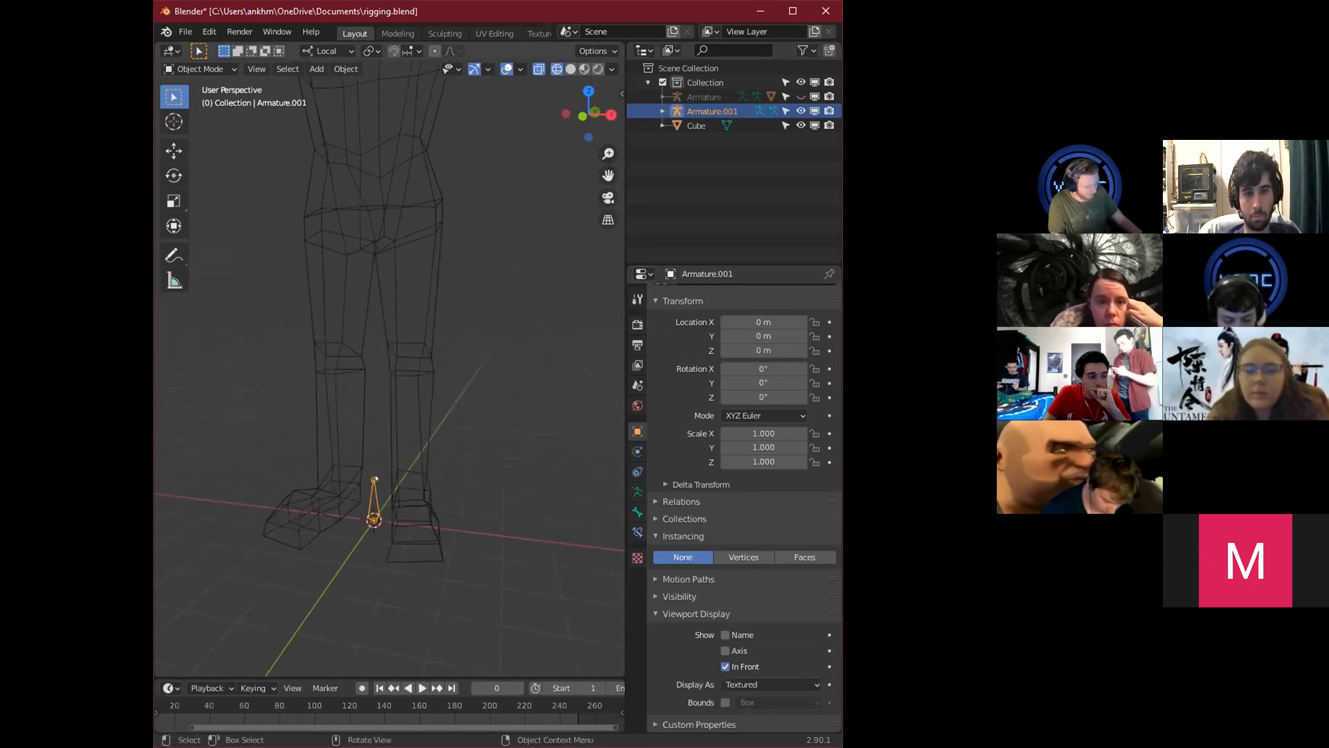
Set the viewport shading to solid and view the armature's bone between the figure's feet.
key("z")
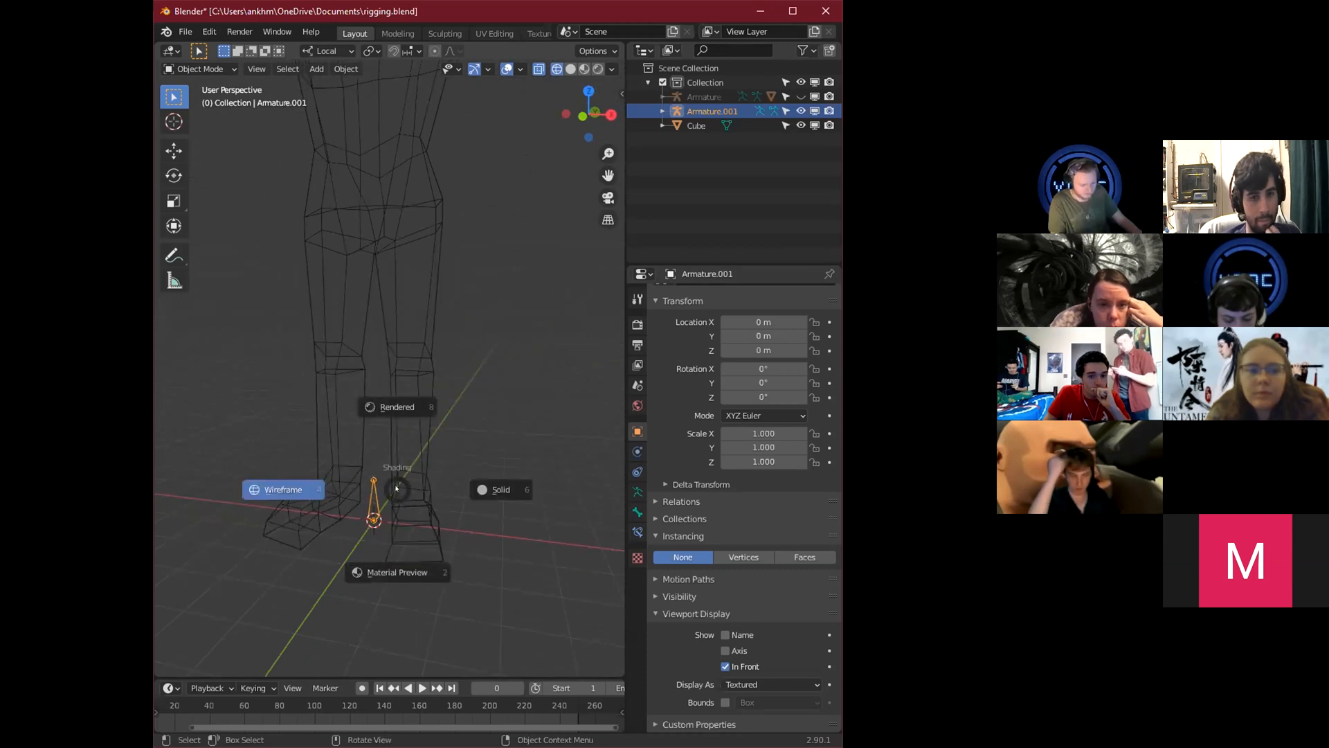
left_click(499, 489)
mouse_move(475, 478)
middle_mouse_down()
mouse_move(445, 475)
mouse_move(500, 484)
middle_mouse_up()
key("g")
key("z")
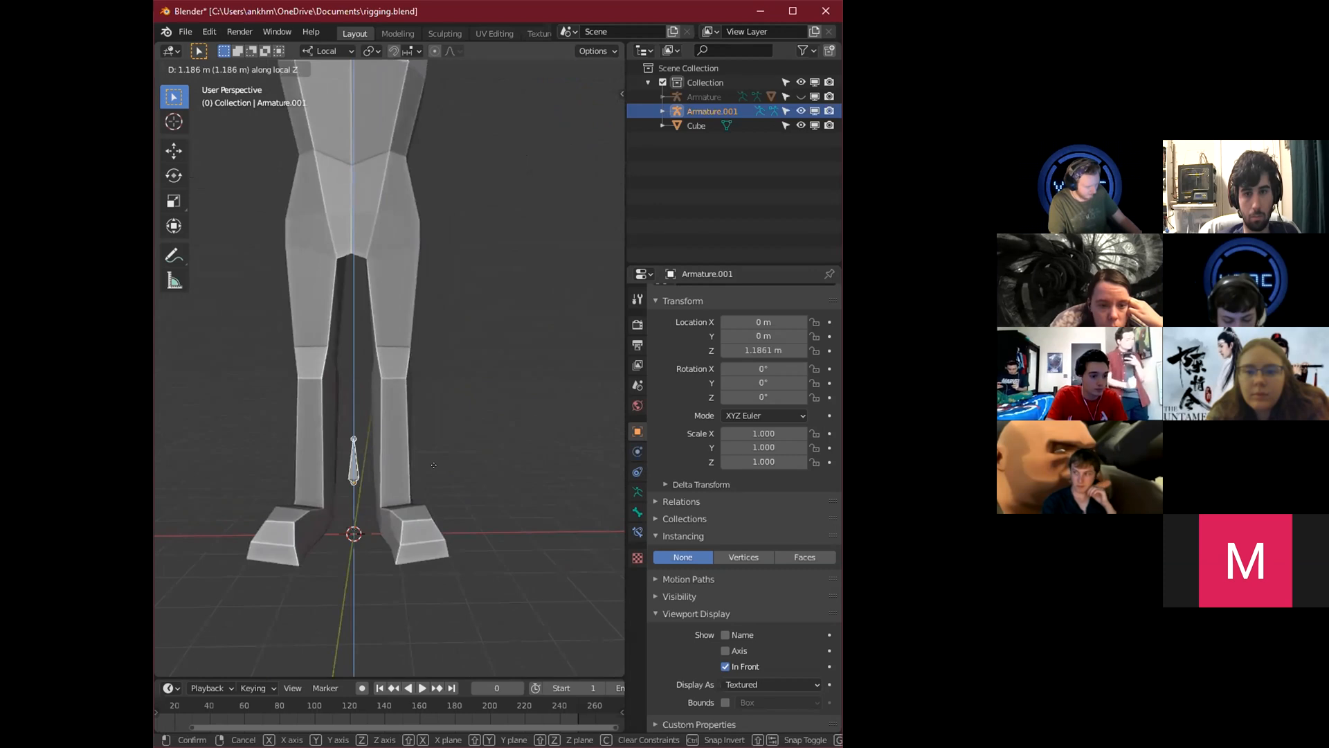
key("z")
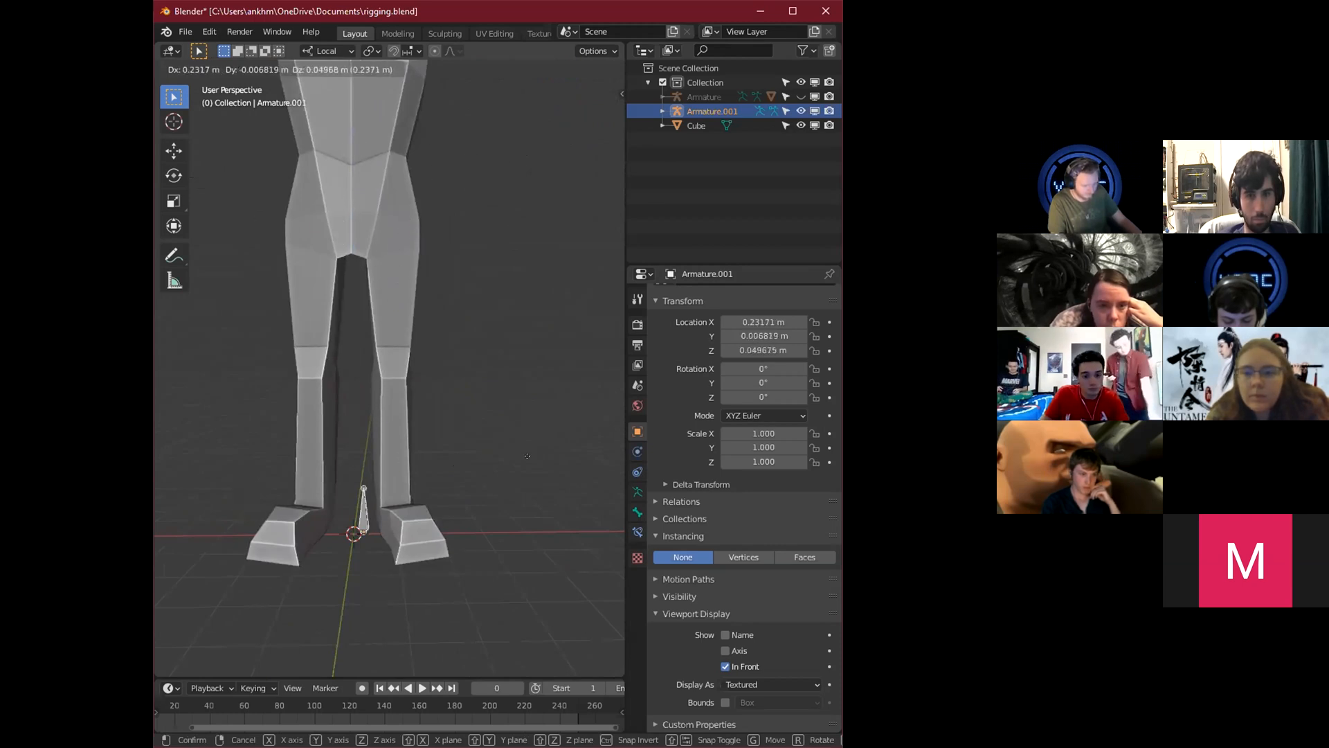
right_click(465, 509)
Put the new armature into Edit Mode.
middle_click_drag(499, 558, 432, 567)
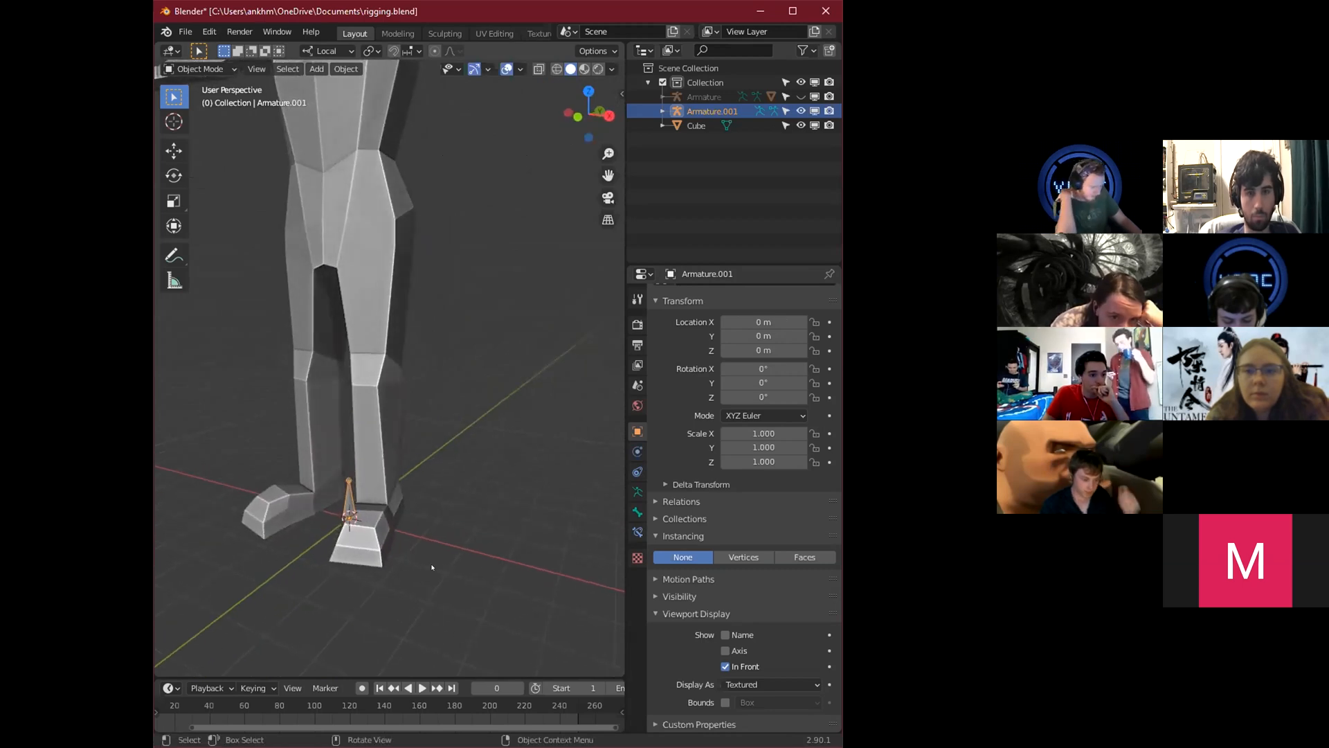
key("Tab")
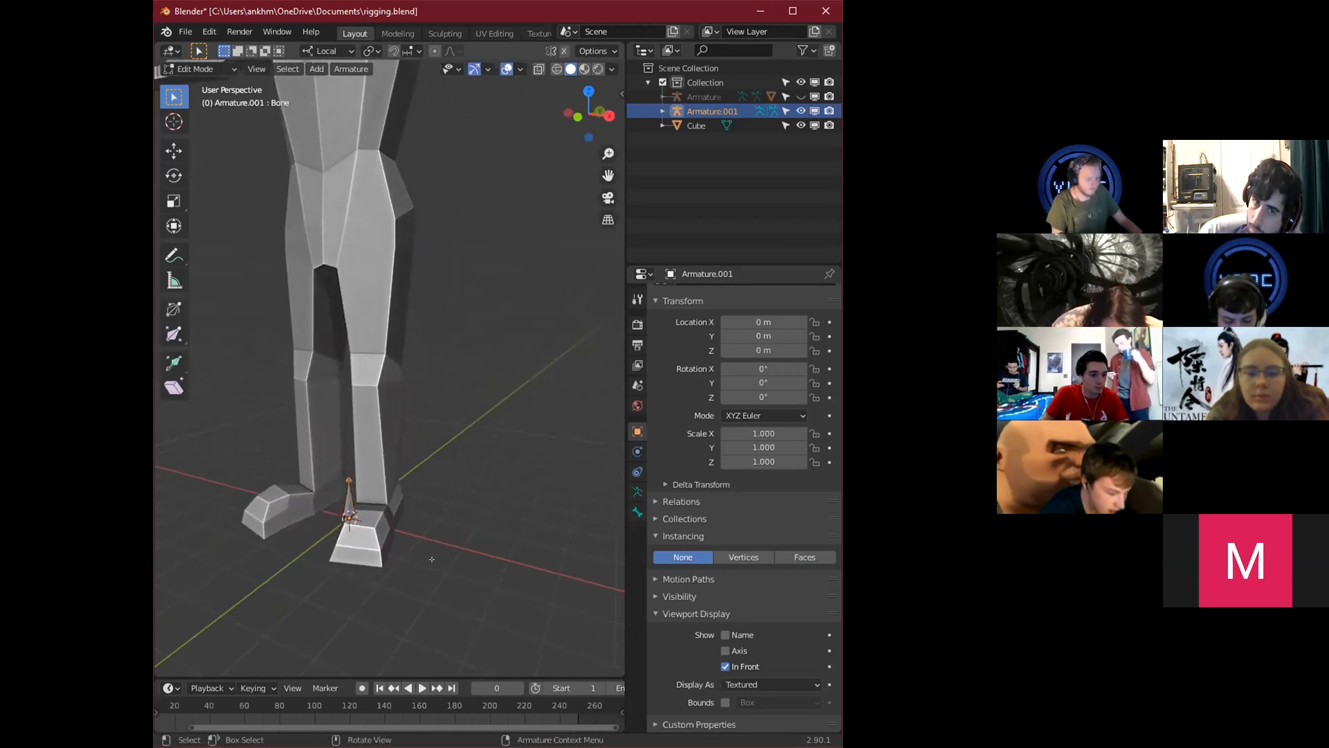
middle_click_drag(432, 559, 341, 533)
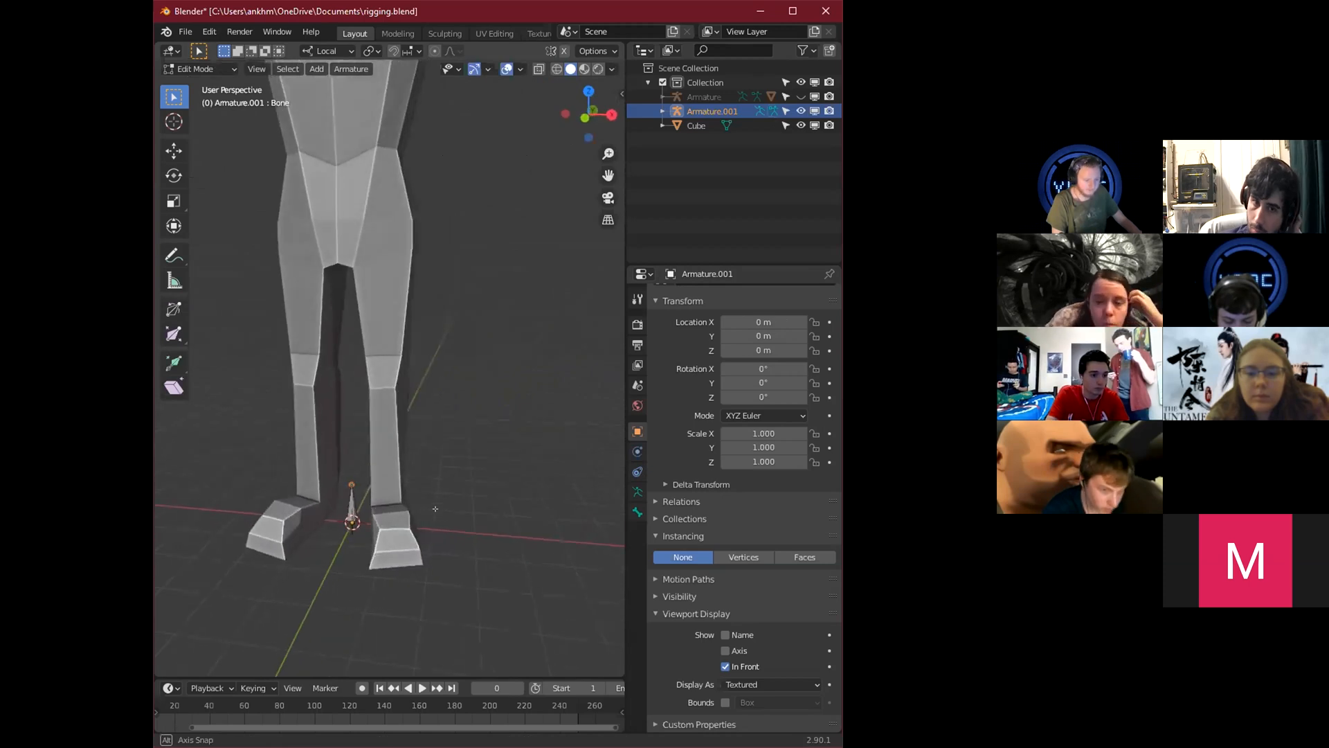
key("Tab")
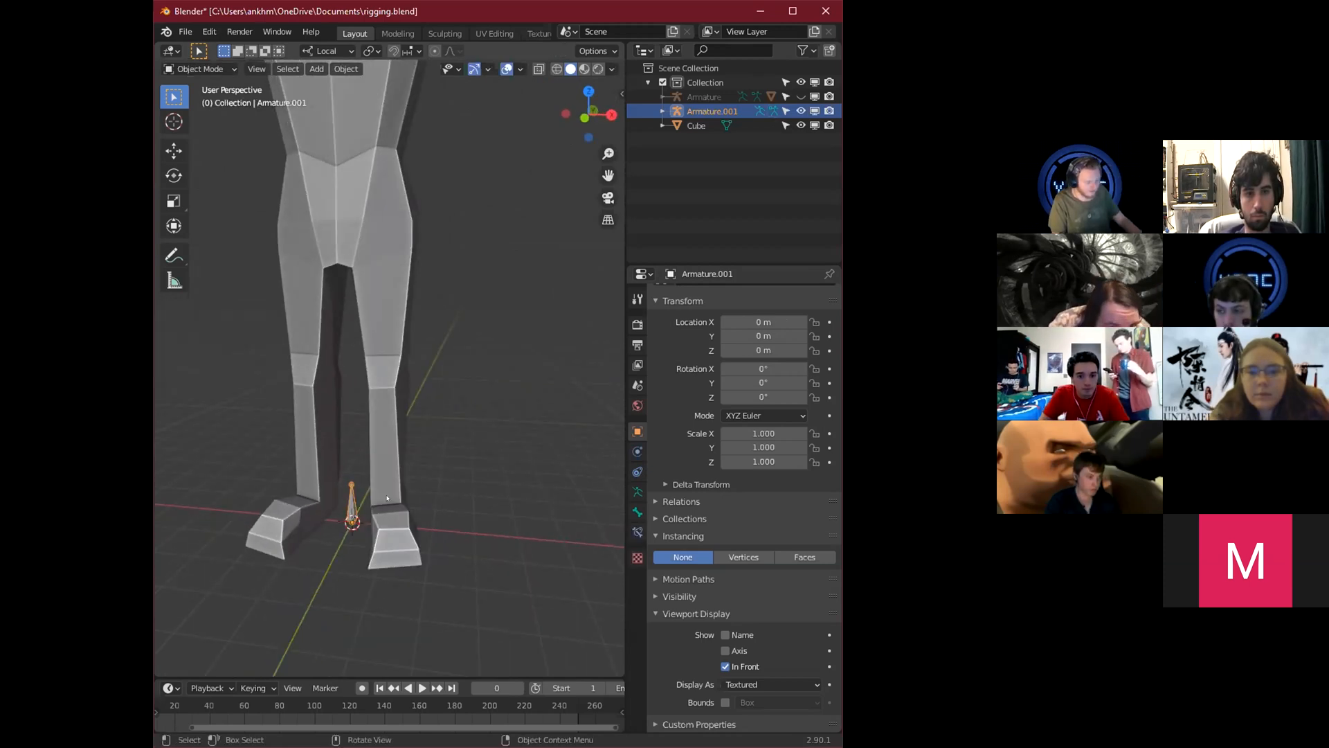
middle_click_drag(433, 509, 434, 500)
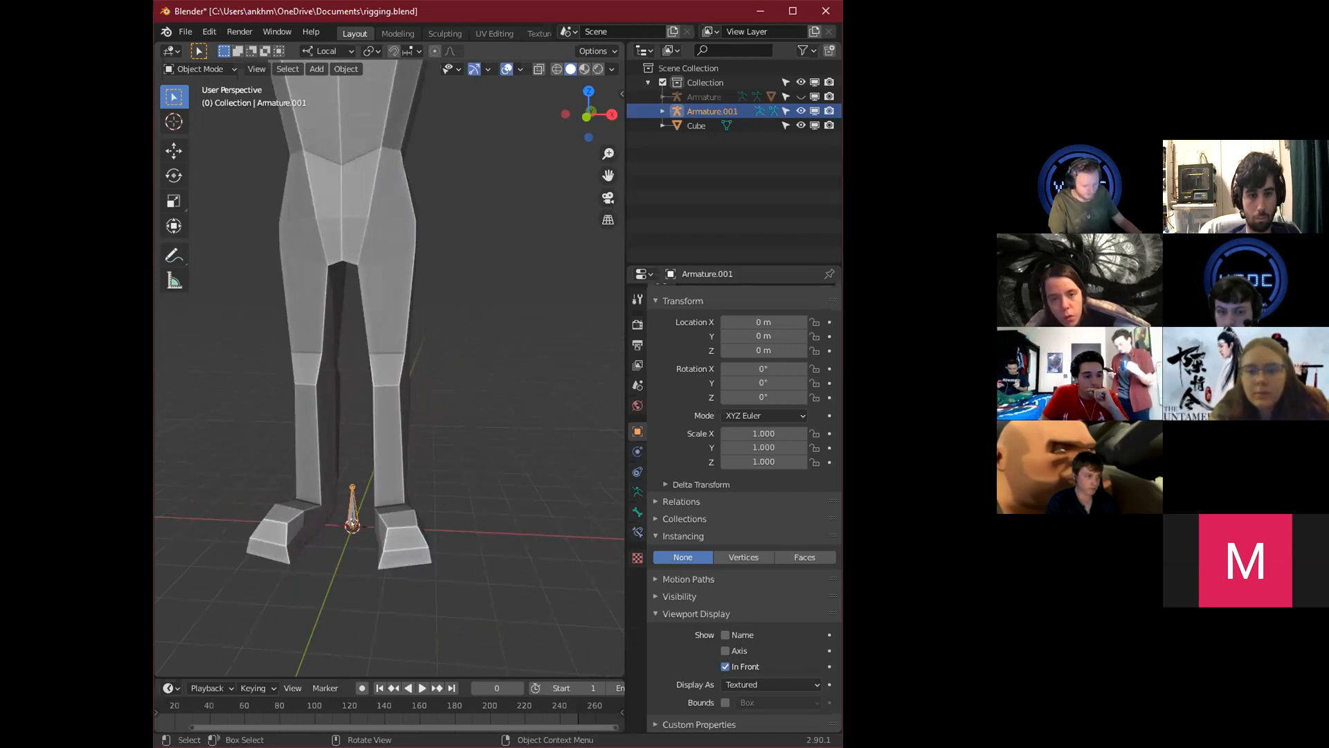
middle_click_drag(351, 522, 327, 533)
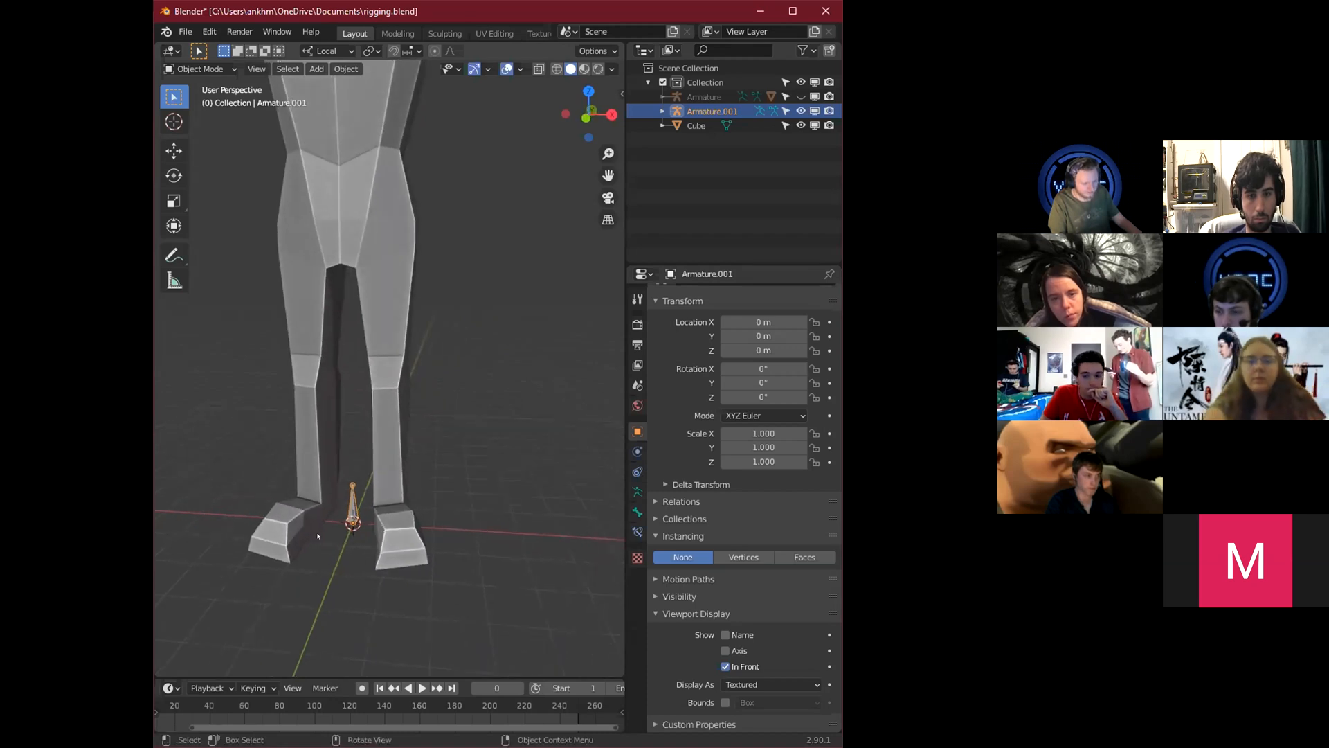
key("Tab")
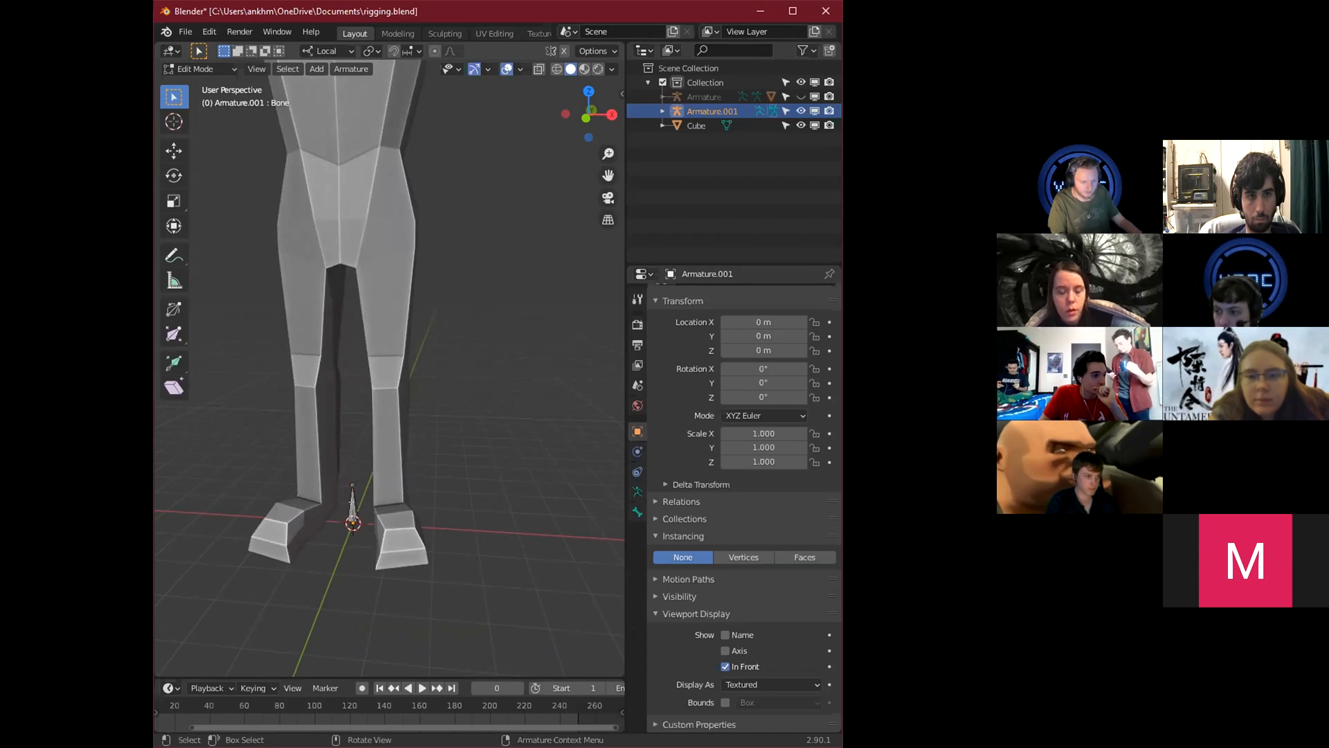
middle_click_drag(239, 520, 210, 515)
Add a bone and raise it about 7.49 m along Z to the figure's hips in Right Orthographic view.
key("shift+a")
middle_click_drag(414, 498, 391, 498)
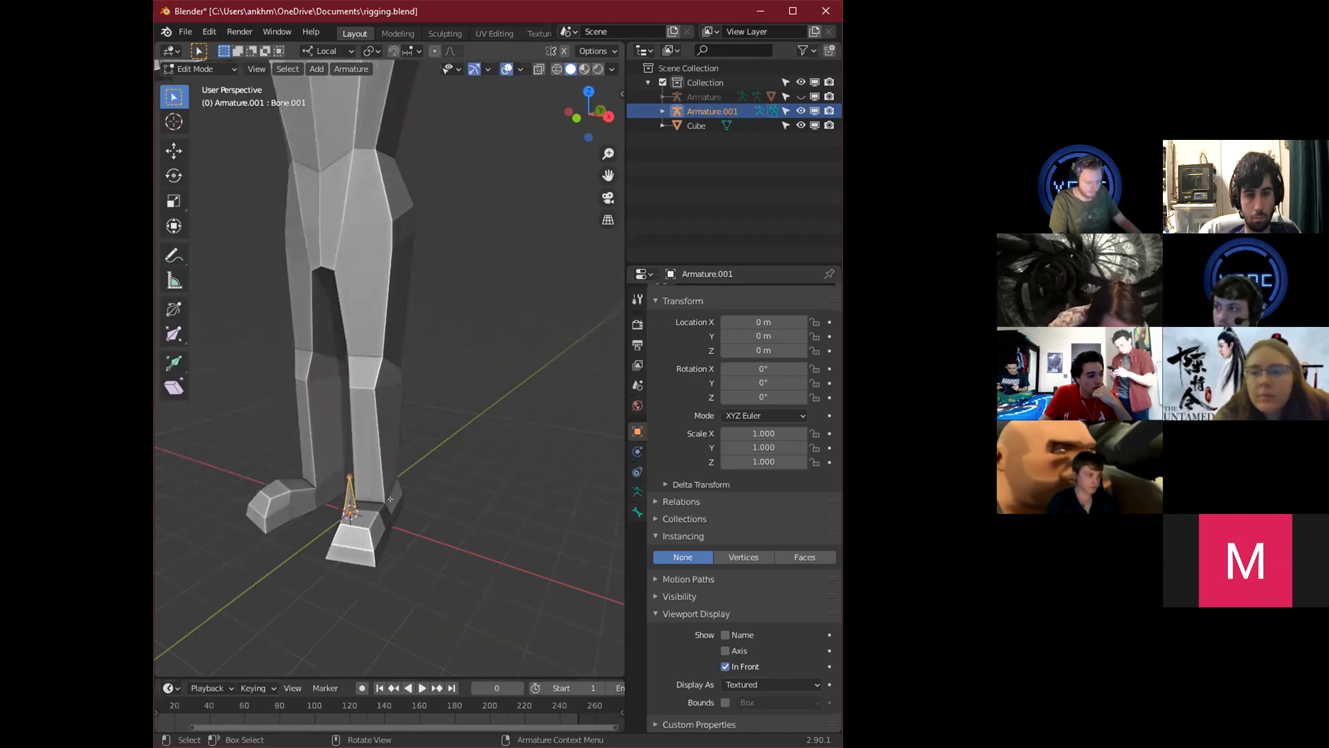
key("KP_3")
scroll(362, 443, "down", 2)
key("g")
key("z")
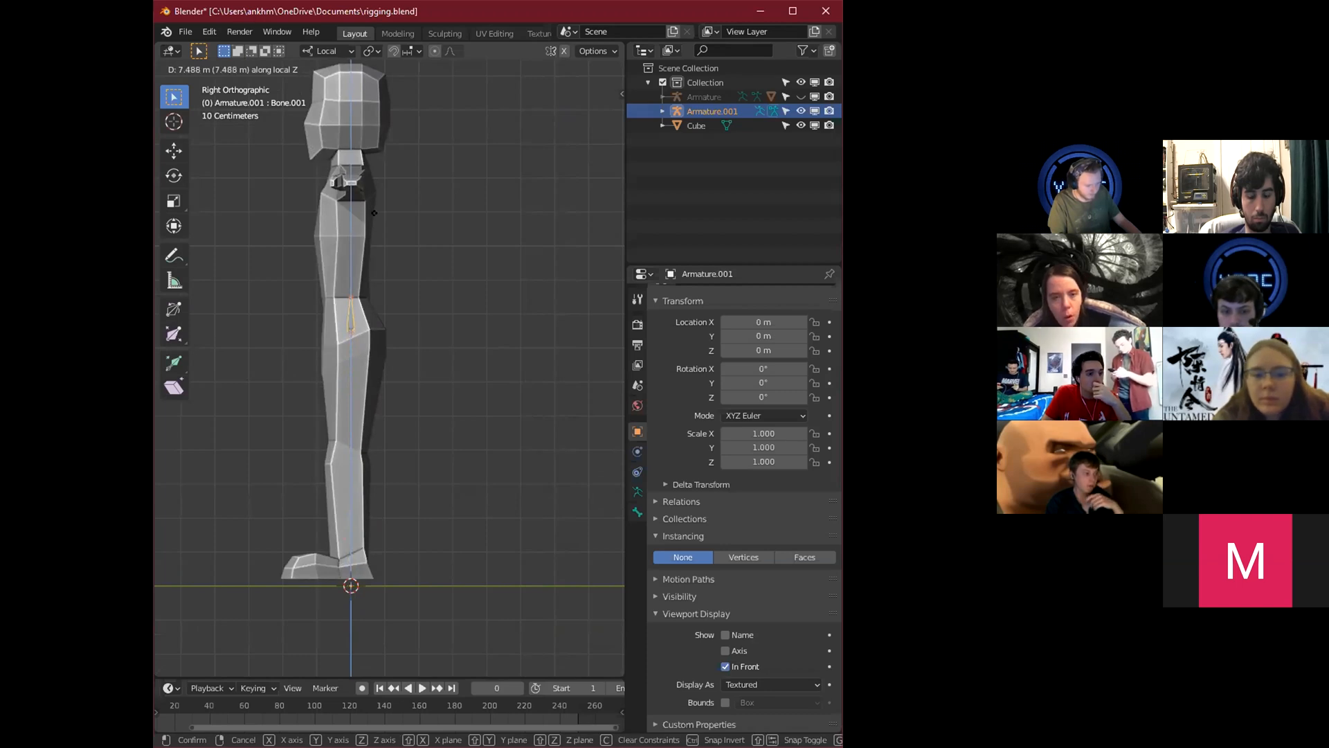
left_click(374, 213)
key("ctrl+z")
key("ctrl+z")
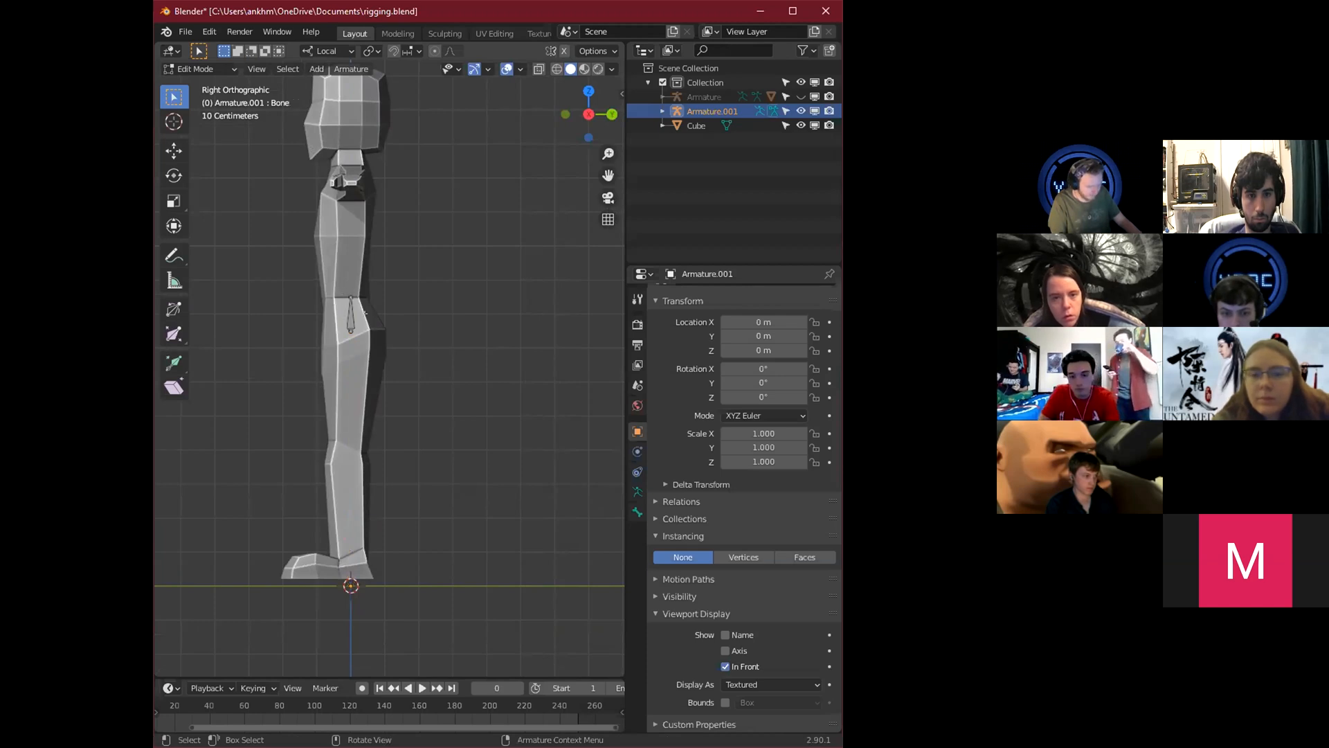
Move the hip bone's tip about -0.27 m in Y and -0.06 m in Z, tilting it toward the figure's front.
scroll(364, 309, "up", 4)
middle_click_drag(362, 302, 409, 385, "shift")
scroll(409, 384, "up", 4)
middle_click_drag(342, 348, 355, 372)
key("g")
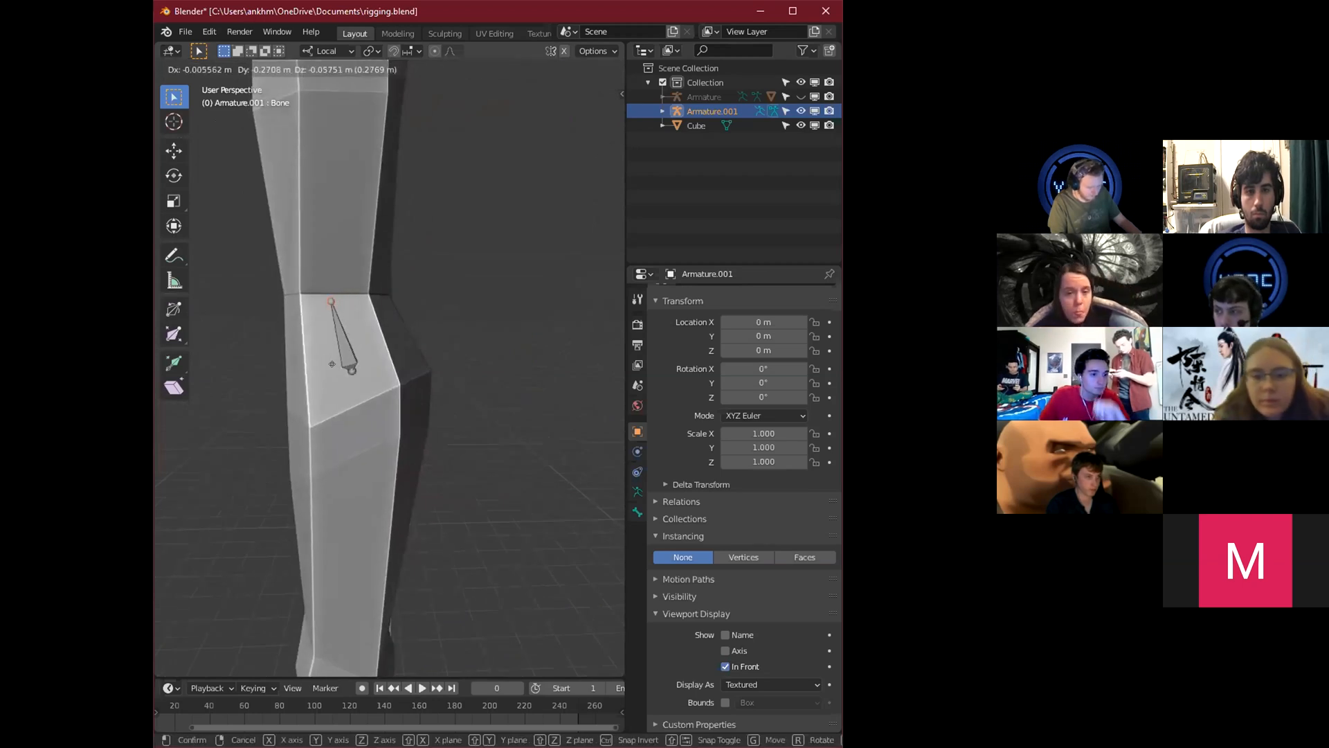
left_click(331, 363)
middle_click_drag(332, 363, 319, 367)
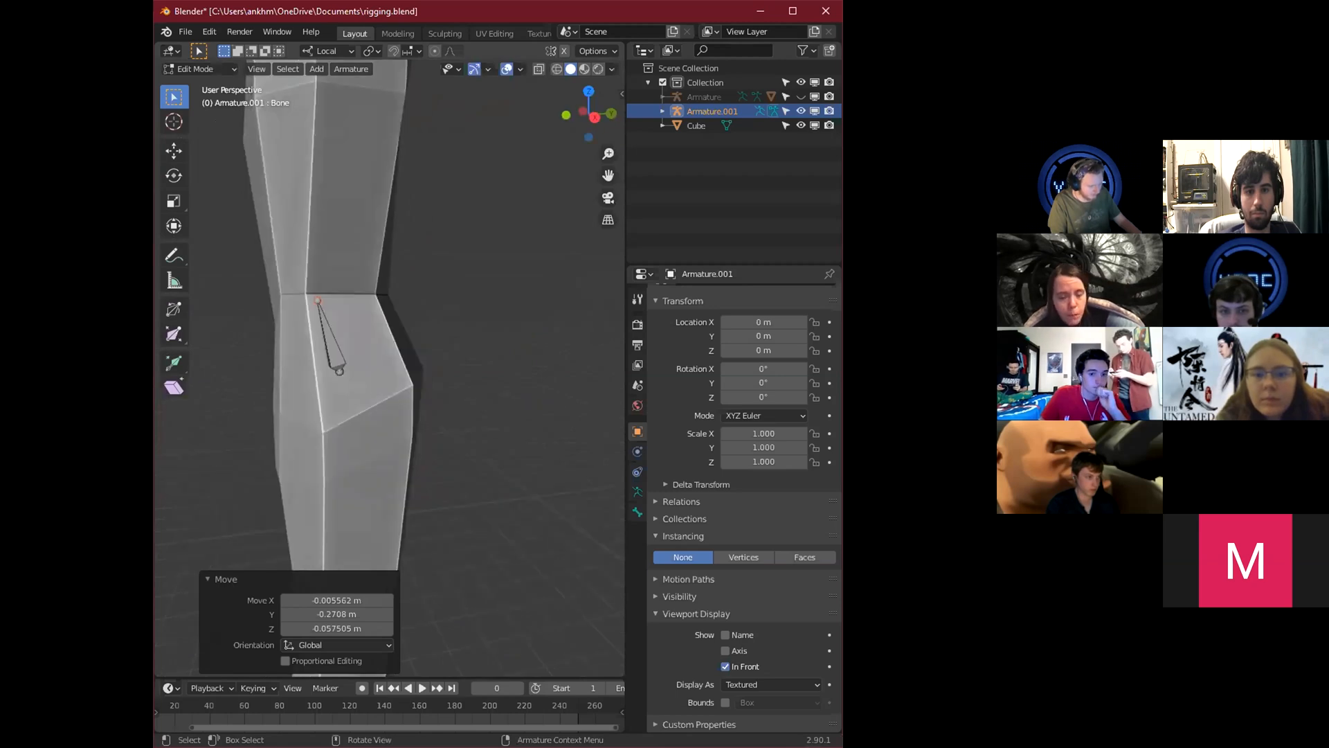
Move the hip bone's tip about 0.6 m up and -0.12 m in Y, lengthening the bone above the waistline.
scroll(371, 493, "down", 3)
middle_click_drag(370, 493, 440, 294)
middle_click_drag(302, 441, 329, 464)
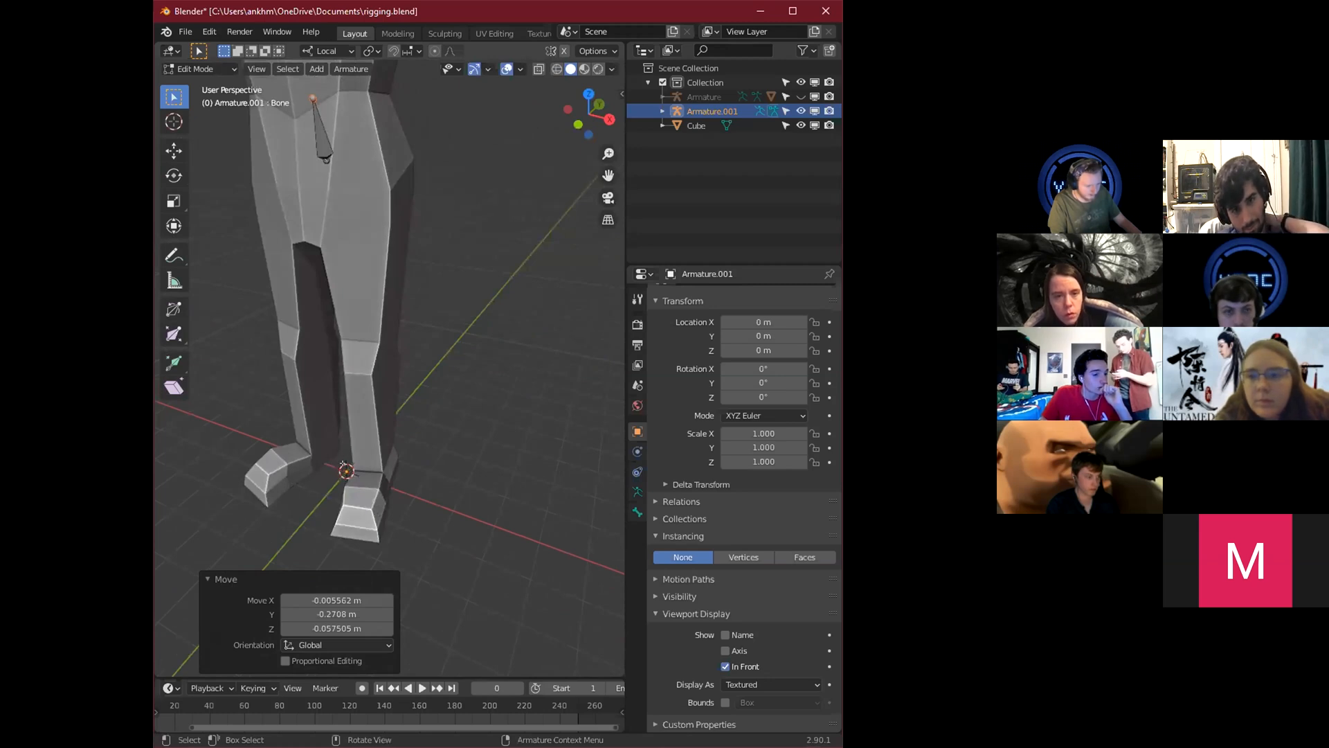
middle_click_drag(374, 441, 471, 443)
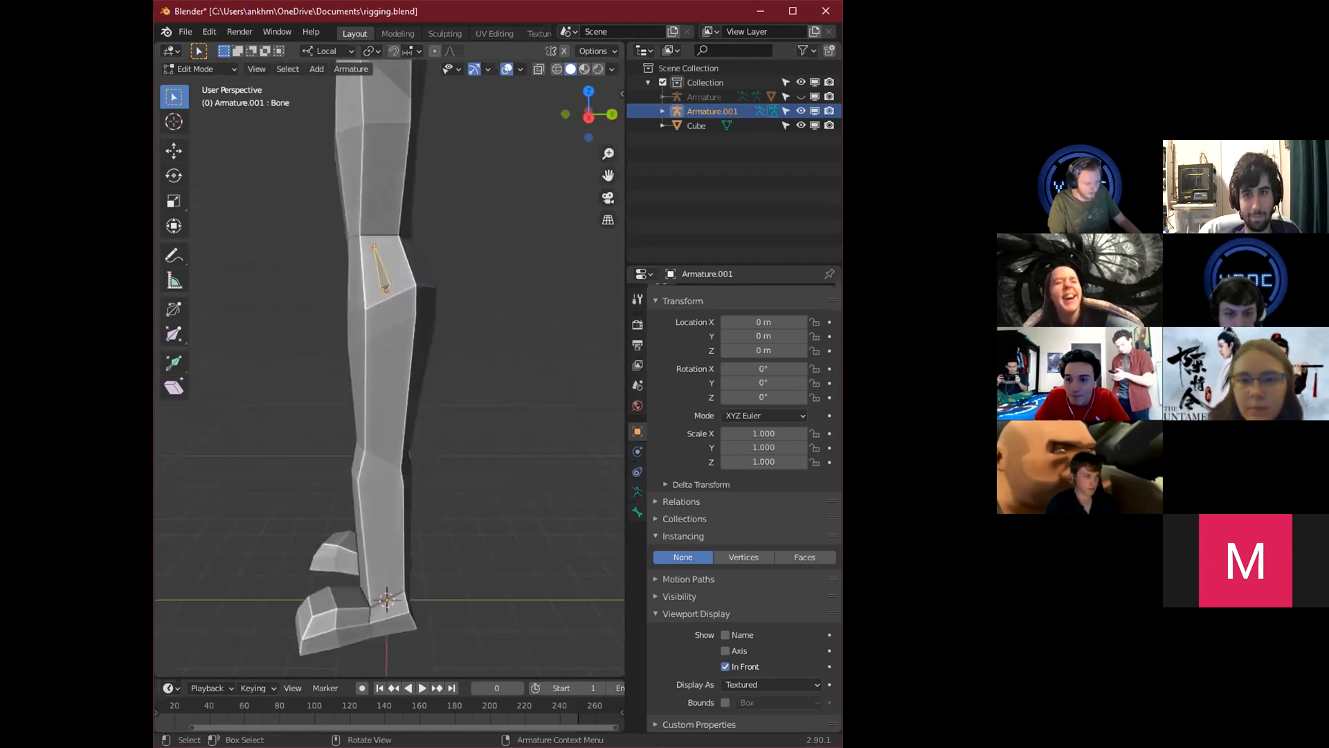
key("g")
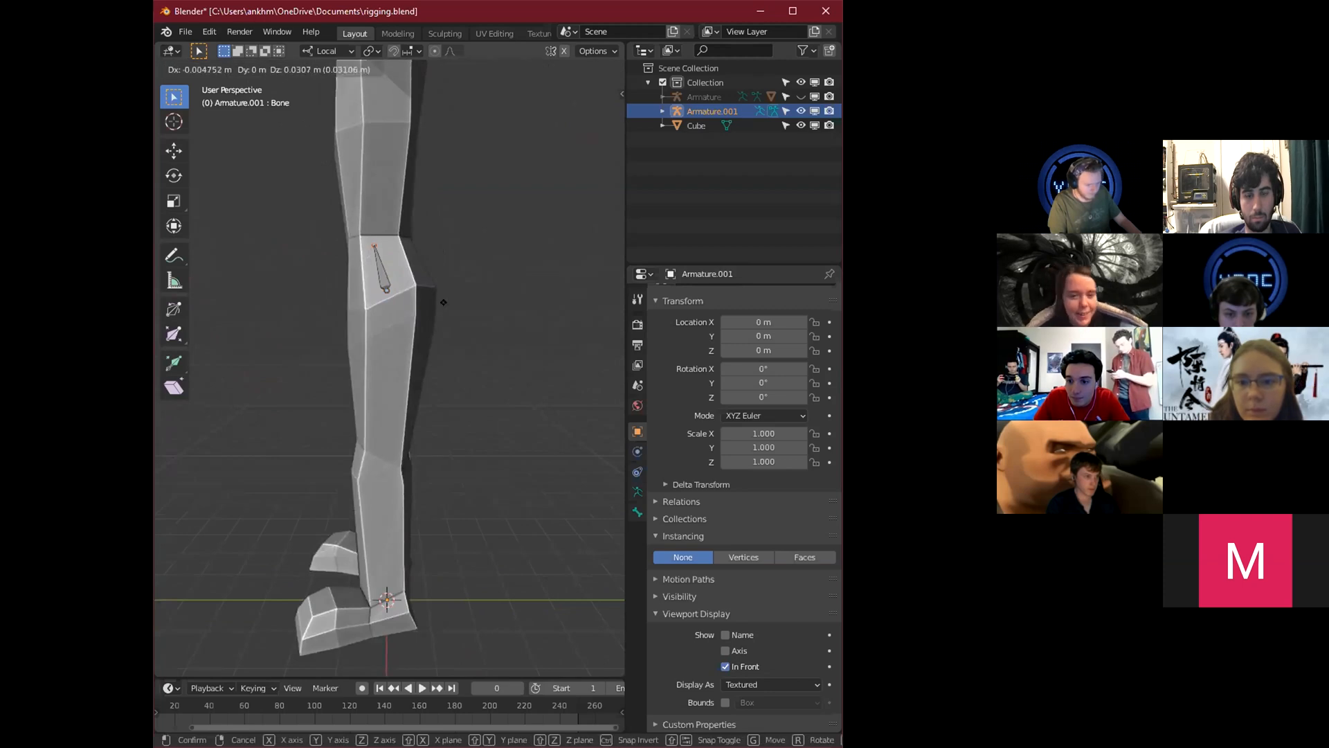
left_click(434, 280)
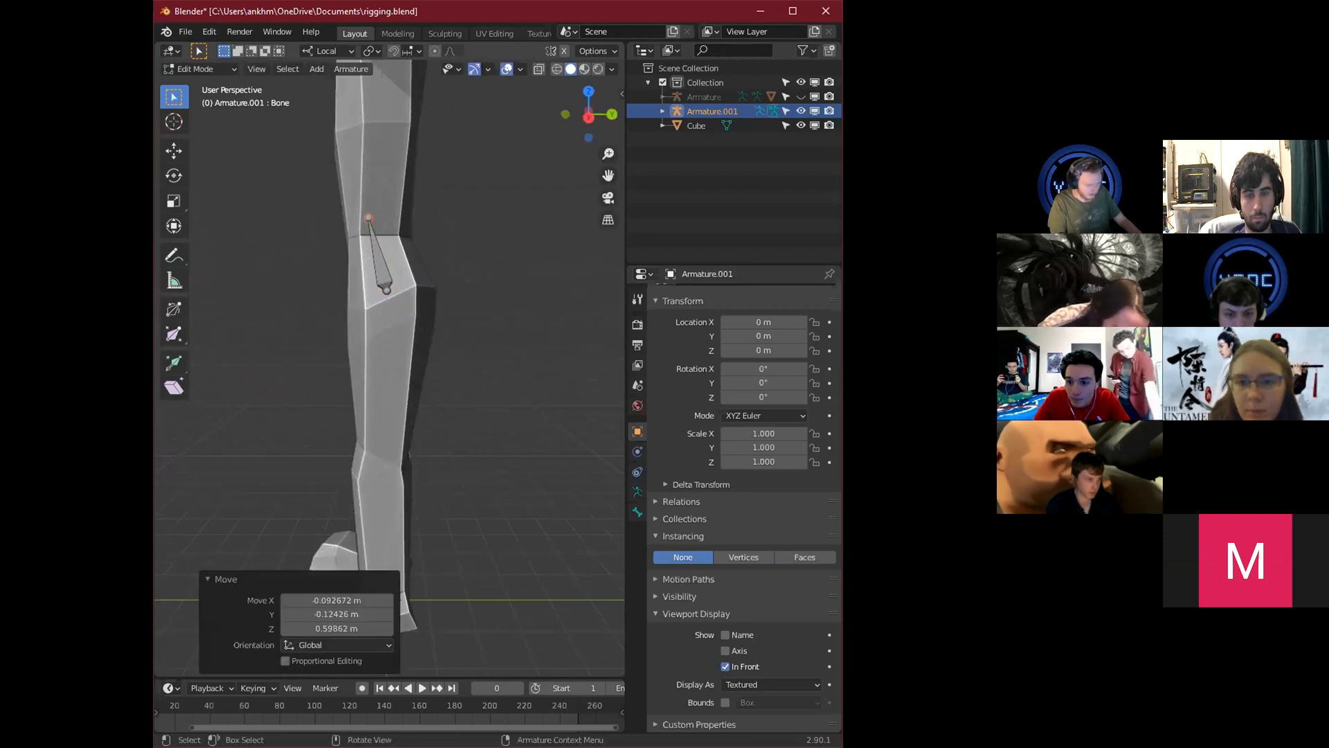
Select the whole hip bone and move it about 0.3 m in Y and 0.36 m in Z.
left_click(378, 259)
key("g")
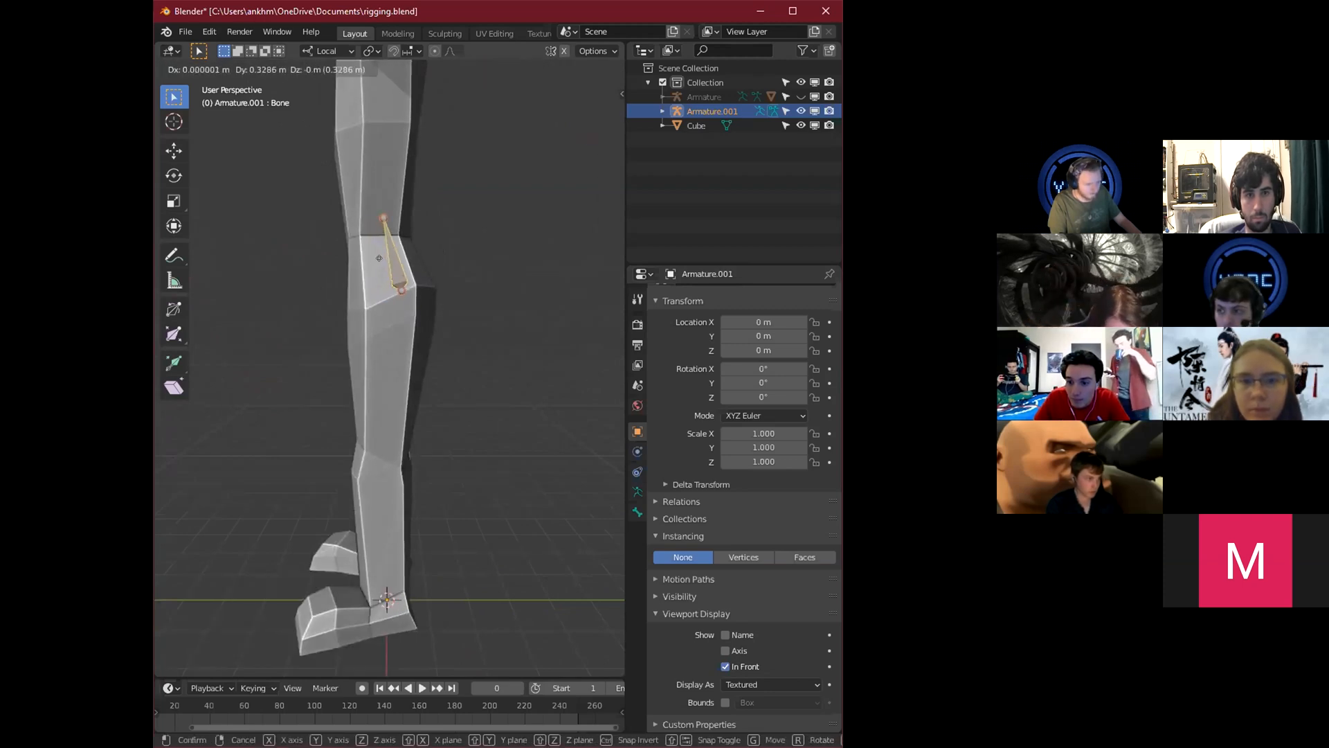
left_click(425, 259)
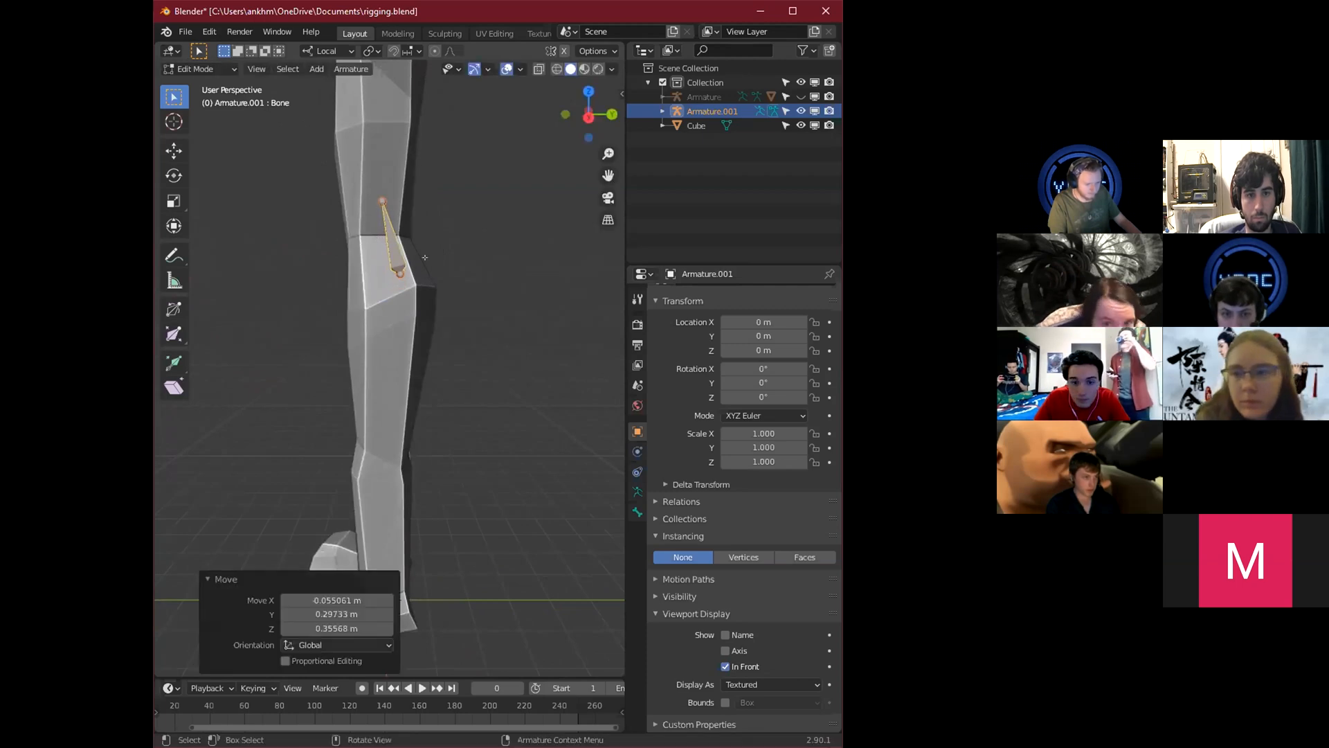
In Right Orthographic view, lower the whole hip bone about 0.93 m so its tip sits at the waistline.
key("KP_3")
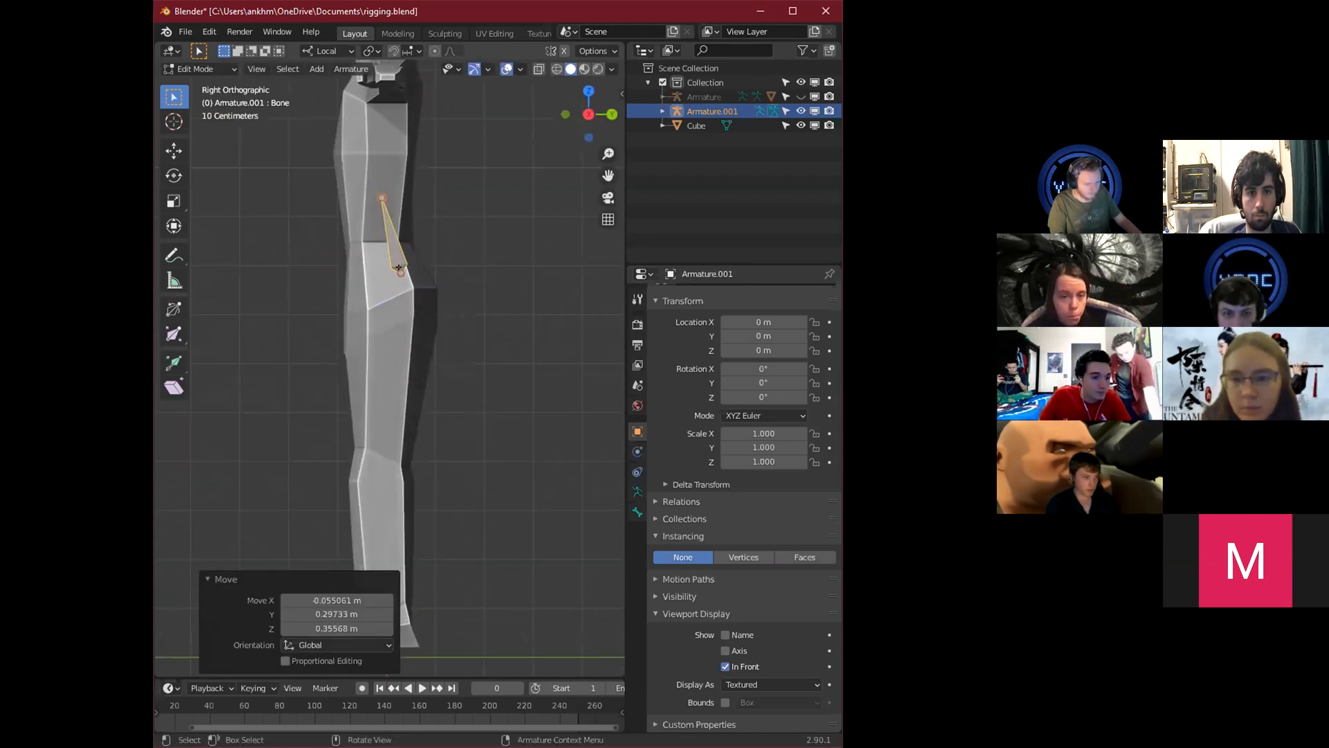
key("g")
left_click(432, 337)
middle_click_drag(431, 337, 424, 316)
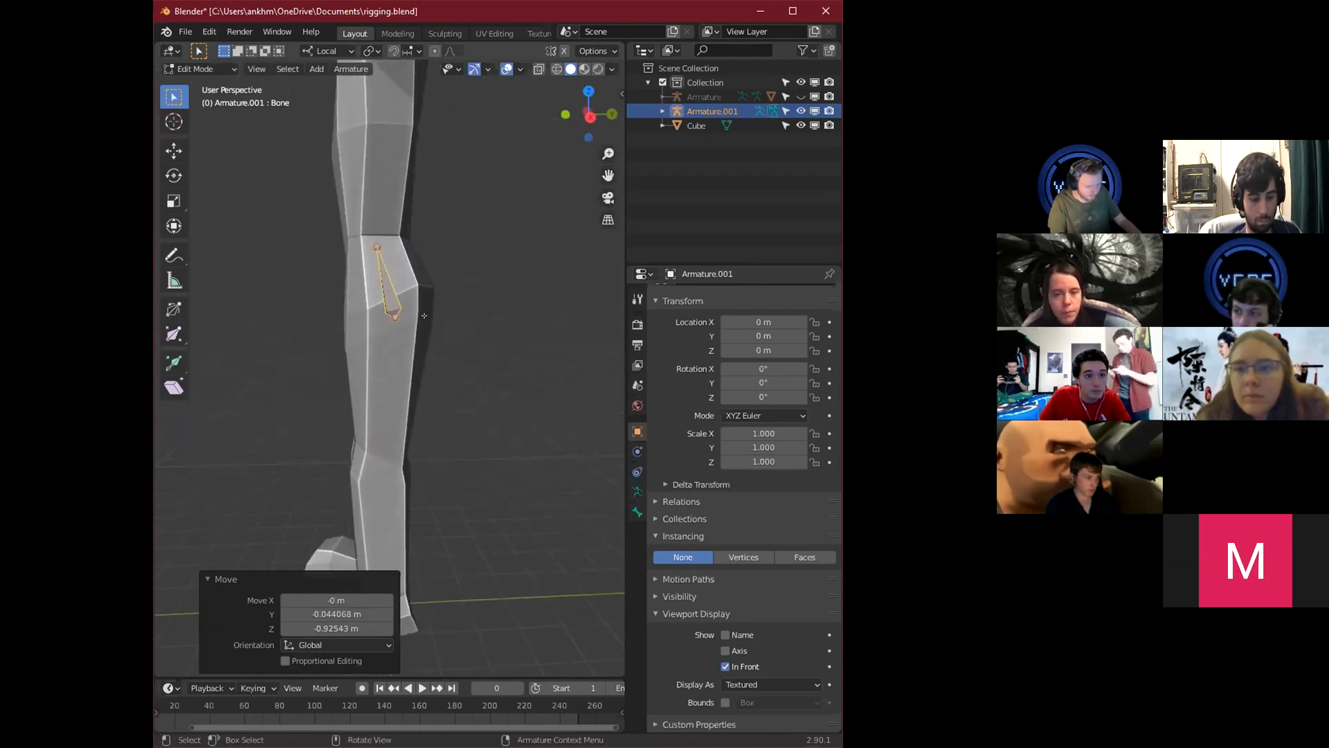
Select the hip bone's tip, try moving it out behind the body, and reselect the whole bone.
key("KP_3")
left_click(375, 236)
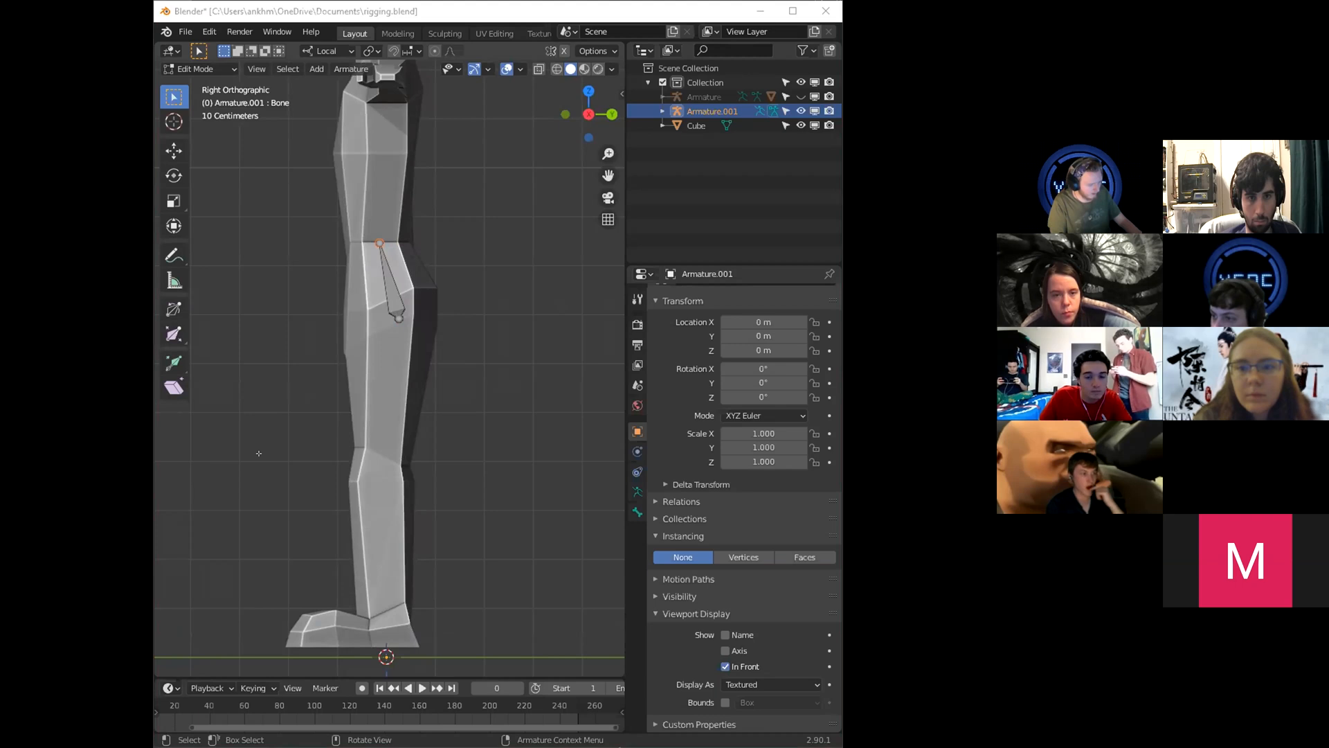
middle_click_drag(259, 453, 351, 222)
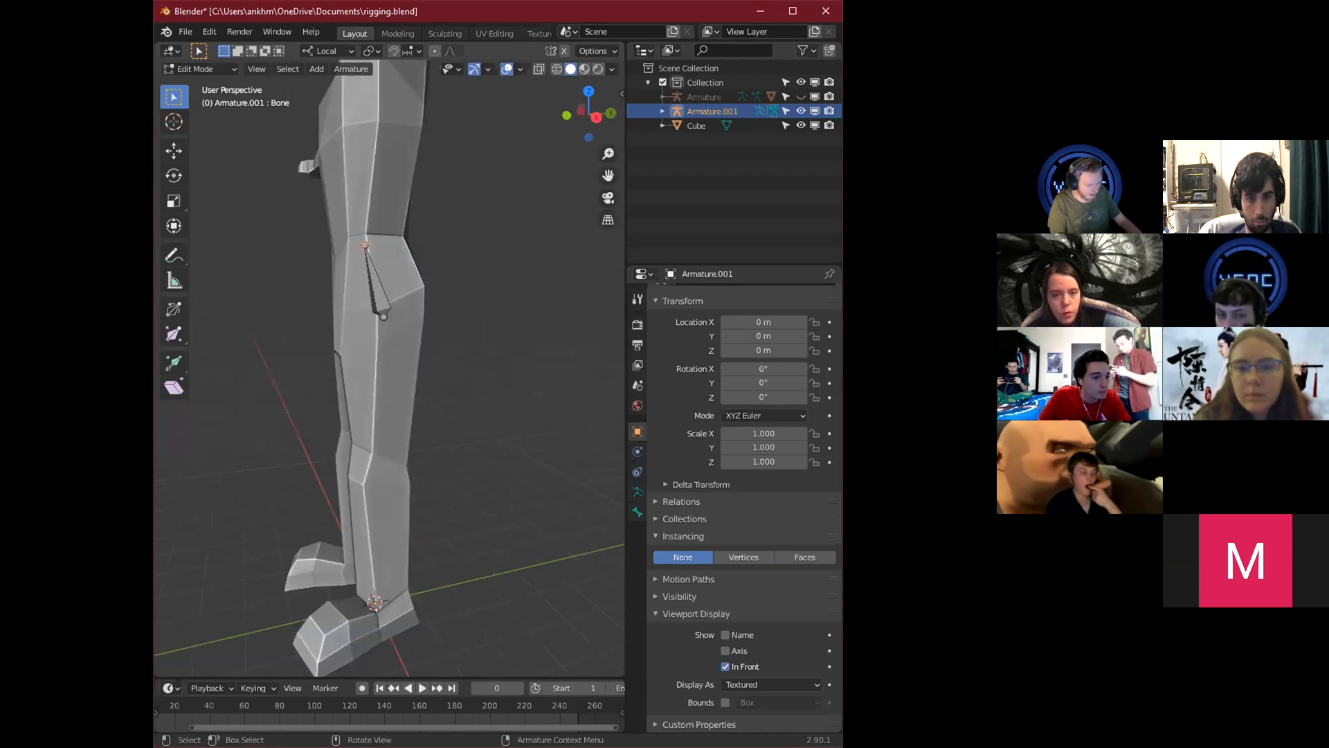
key("g")
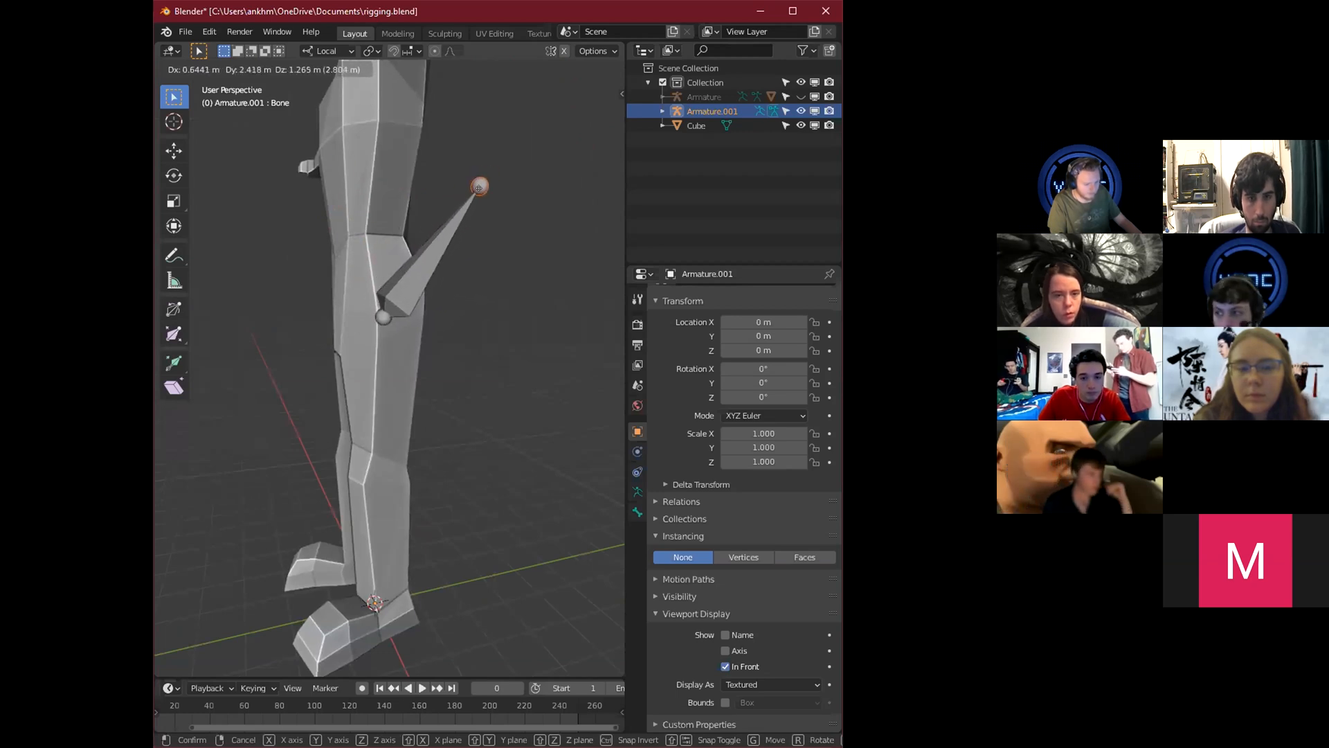
key("Escape")
left_click(364, 280)
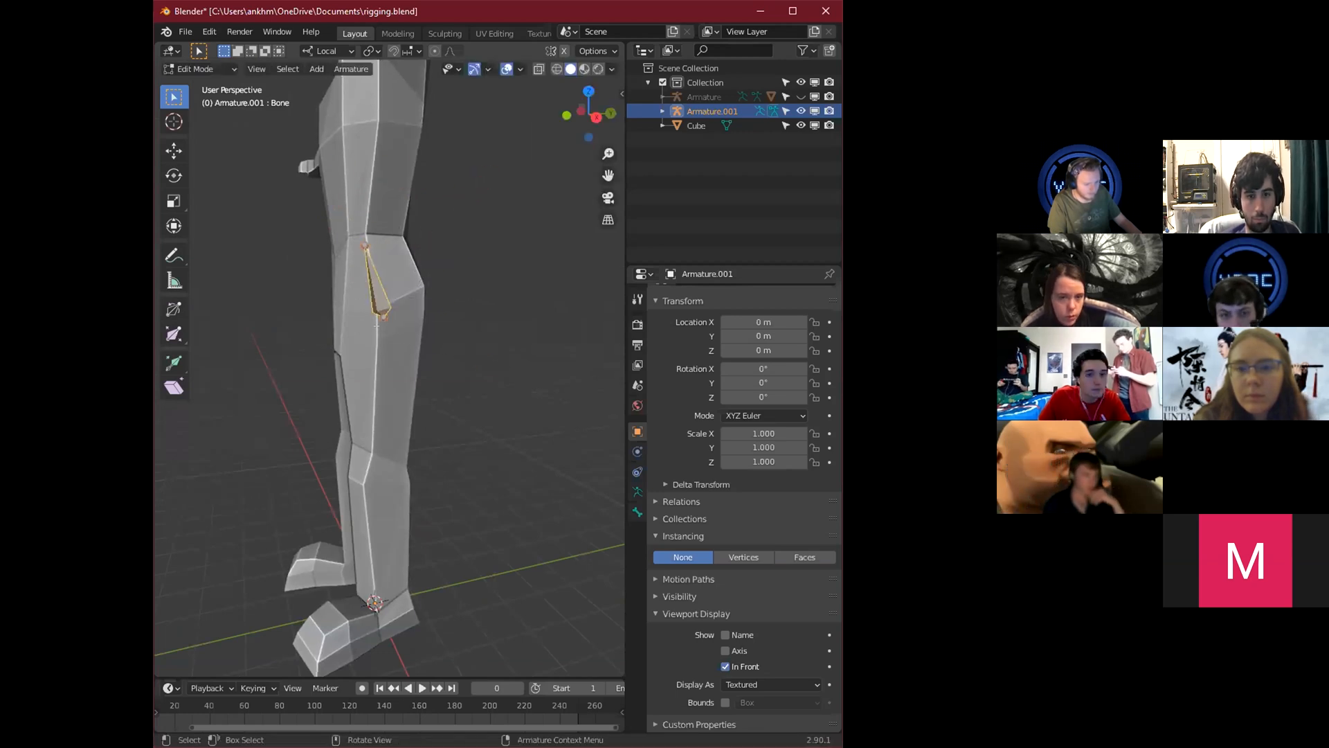
Move the whole hip bone about 0.07 m in X, 0.18 m in Y and -0.06 m in Z.
key("g")
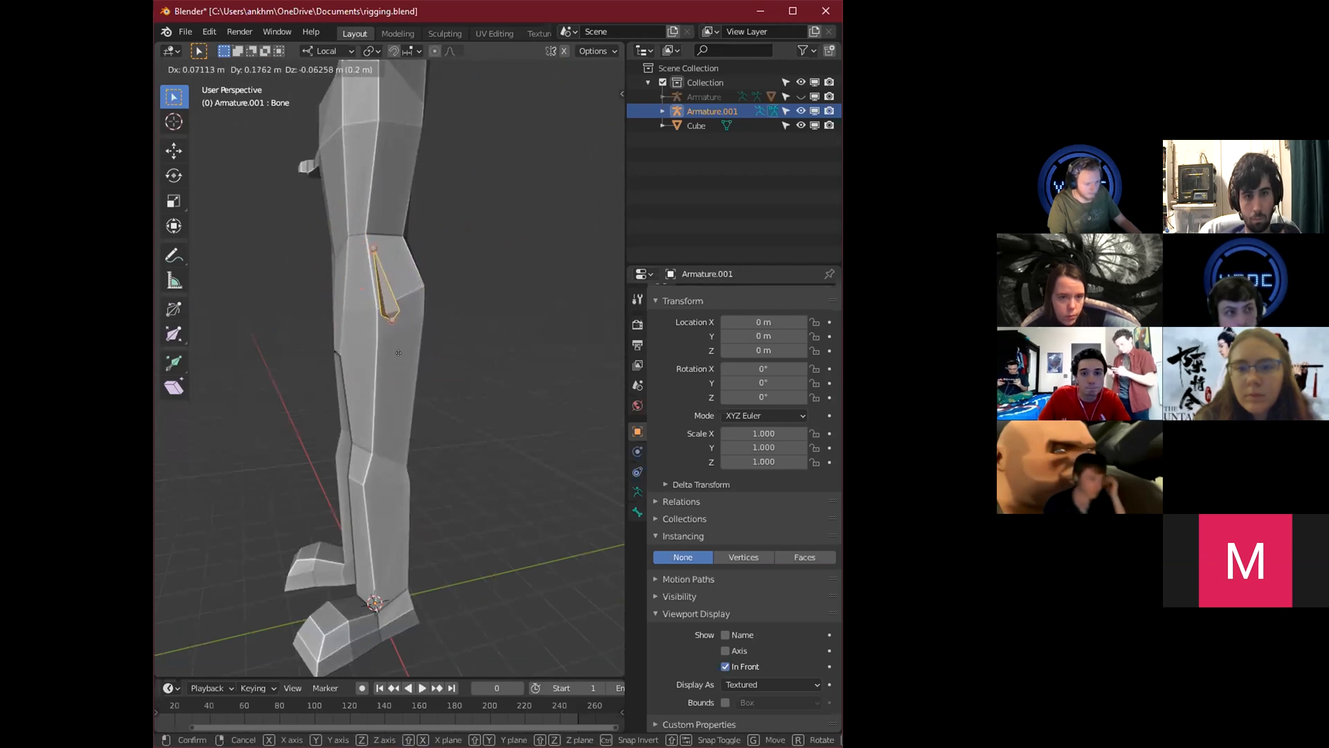
left_click(399, 352)
key("KP_3")
Extrude a lower spine bone straight up along Z from the hip bone's tip and adjust its tip height inside the torso.
left_click(375, 237)
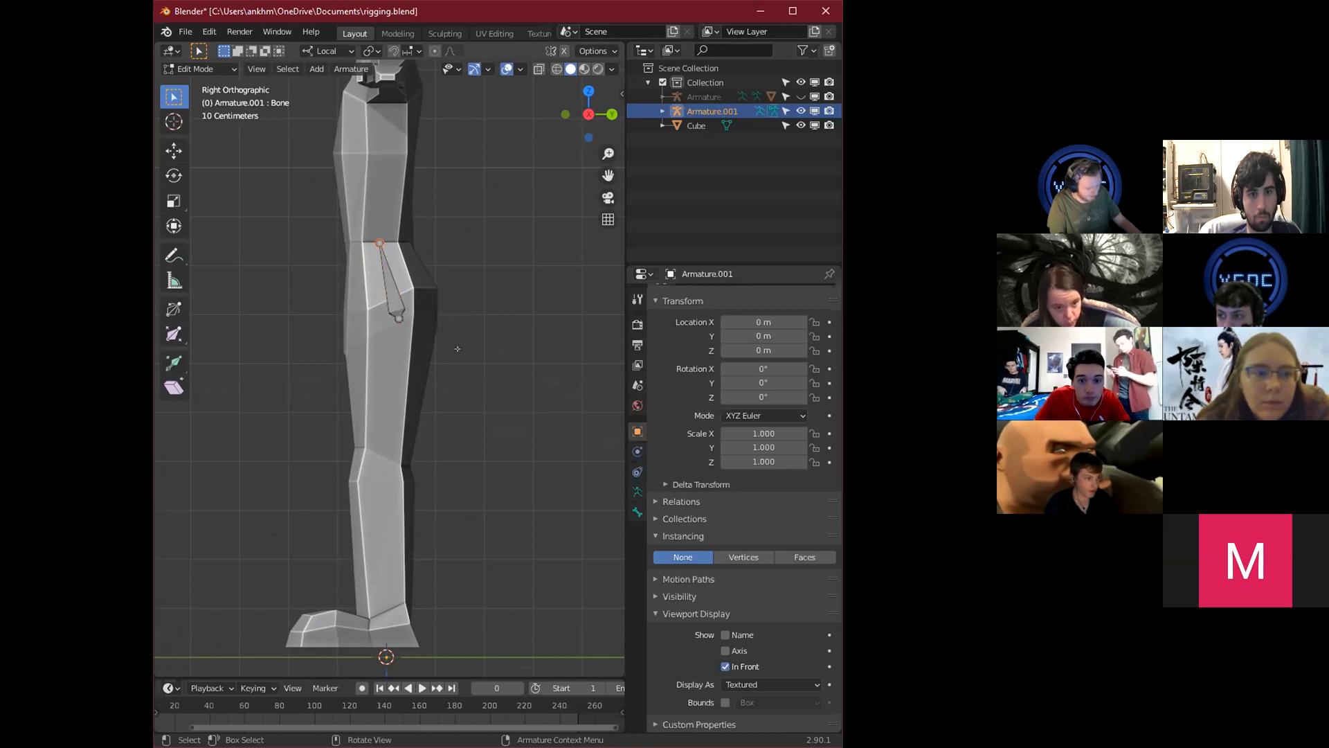
middle_click_drag(490, 299, 481, 351, "shift")
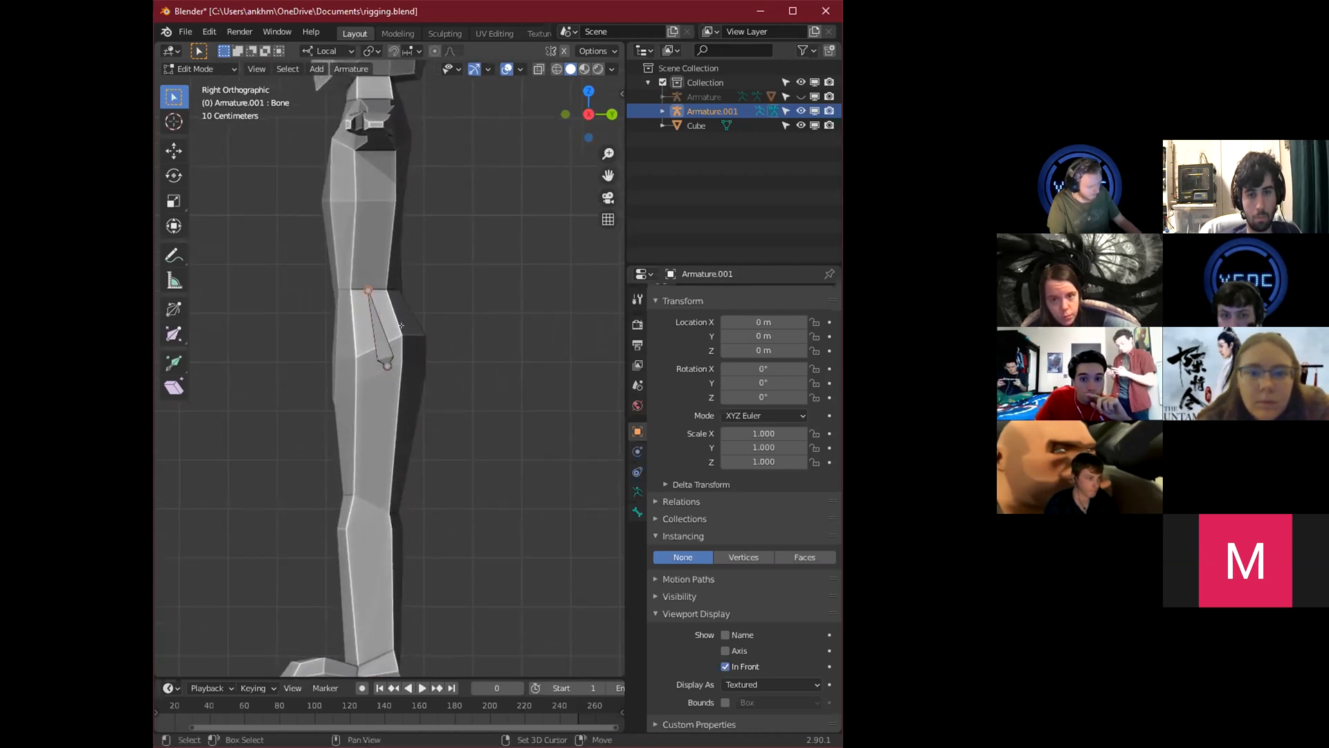
key("e")
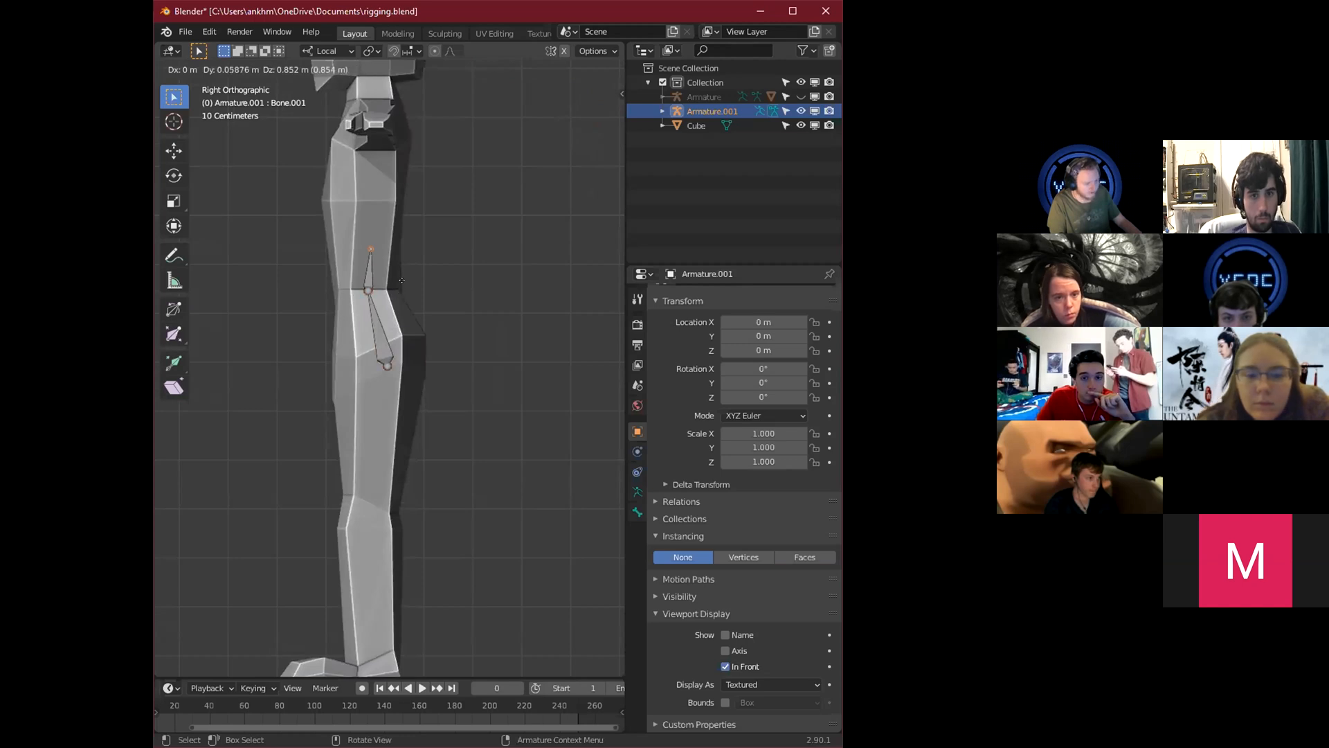
key("z")
key("z")
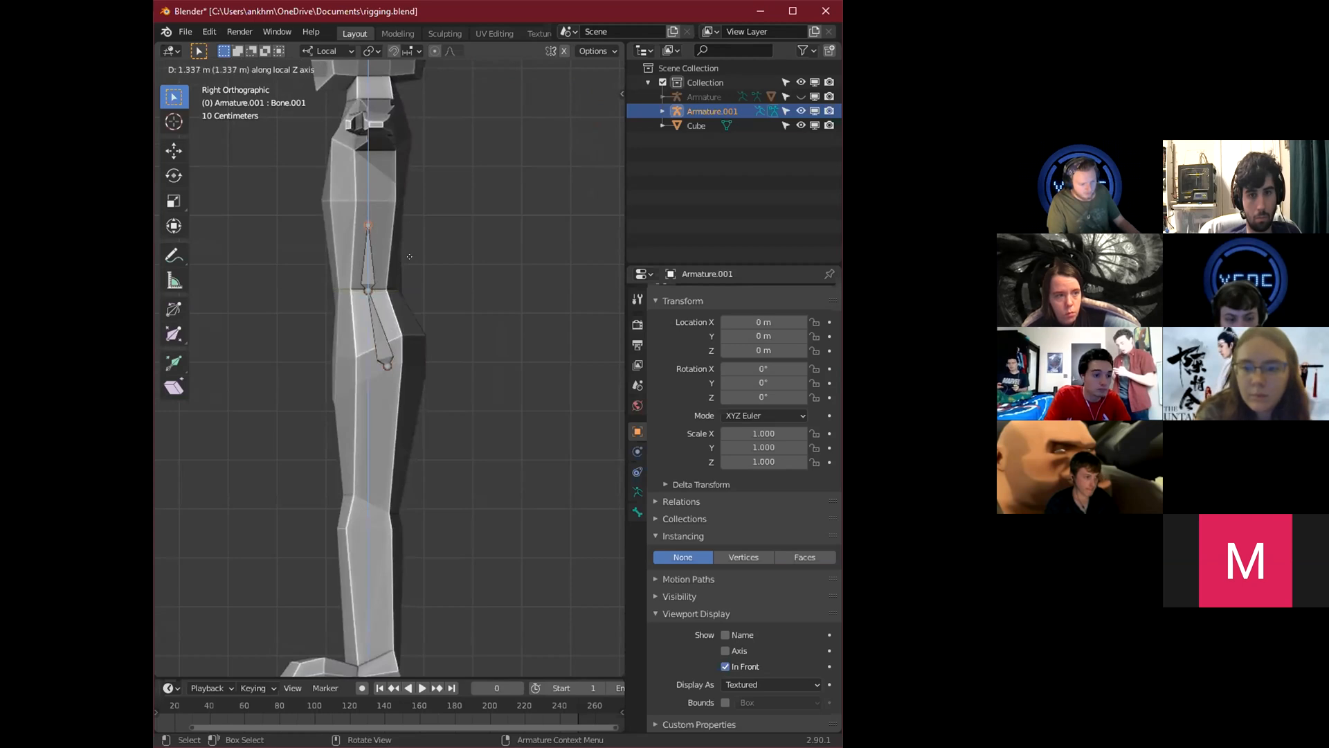
mouse_move(410, 245)
middle_mouse_down()
mouse_move(468, 305)
mouse_move(498, 312)
mouse_move(447, 298)
mouse_move(409, 267)
mouse_move(410, 236)
mouse_move(412, 253)
middle_mouse_up()
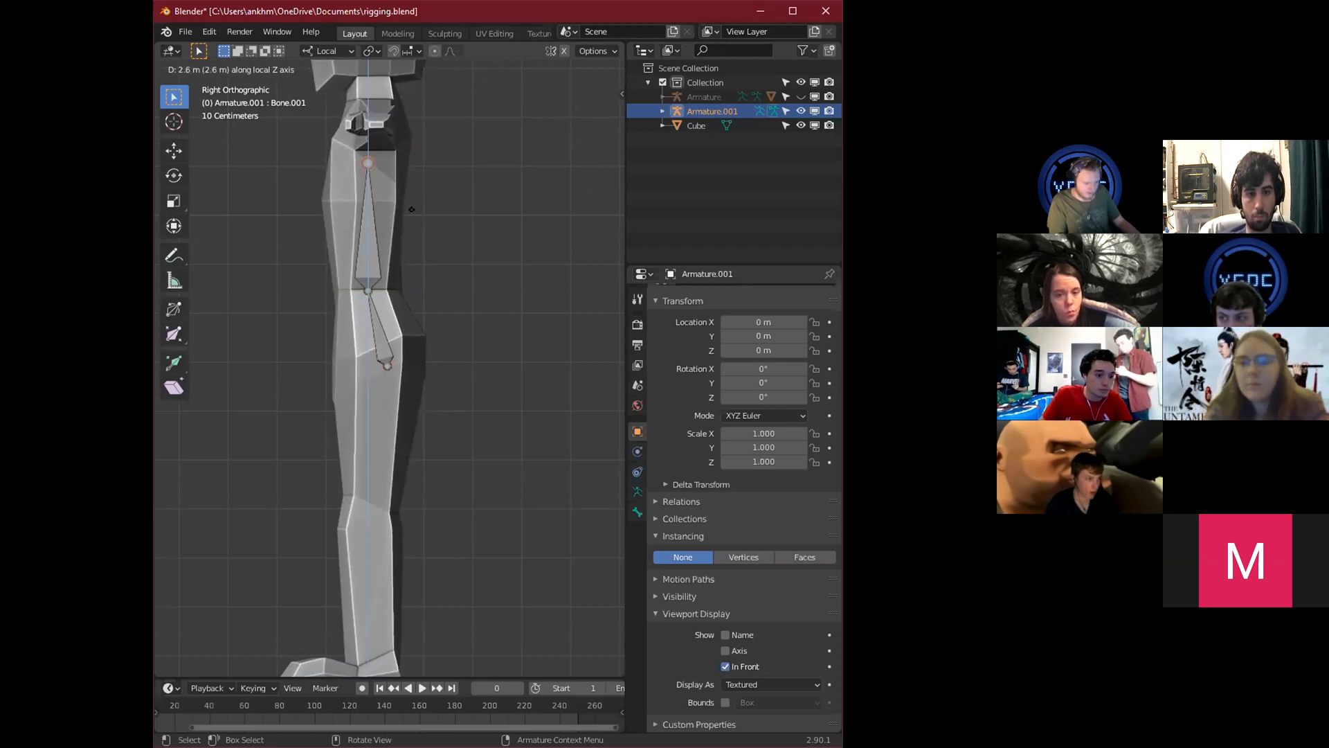
left_click(409, 236)
middle_click_drag(409, 237, 605, 326, "shift")
key("g")
key("z")
left_click(409, 279)
Move the joint between the hip and lower spine bones about 0.09 m along X toward the body's centerline.
scroll(437, 347, "down", 1)
middle_click_drag(396, 388, 406, 332, "shift")
left_click(351, 269)
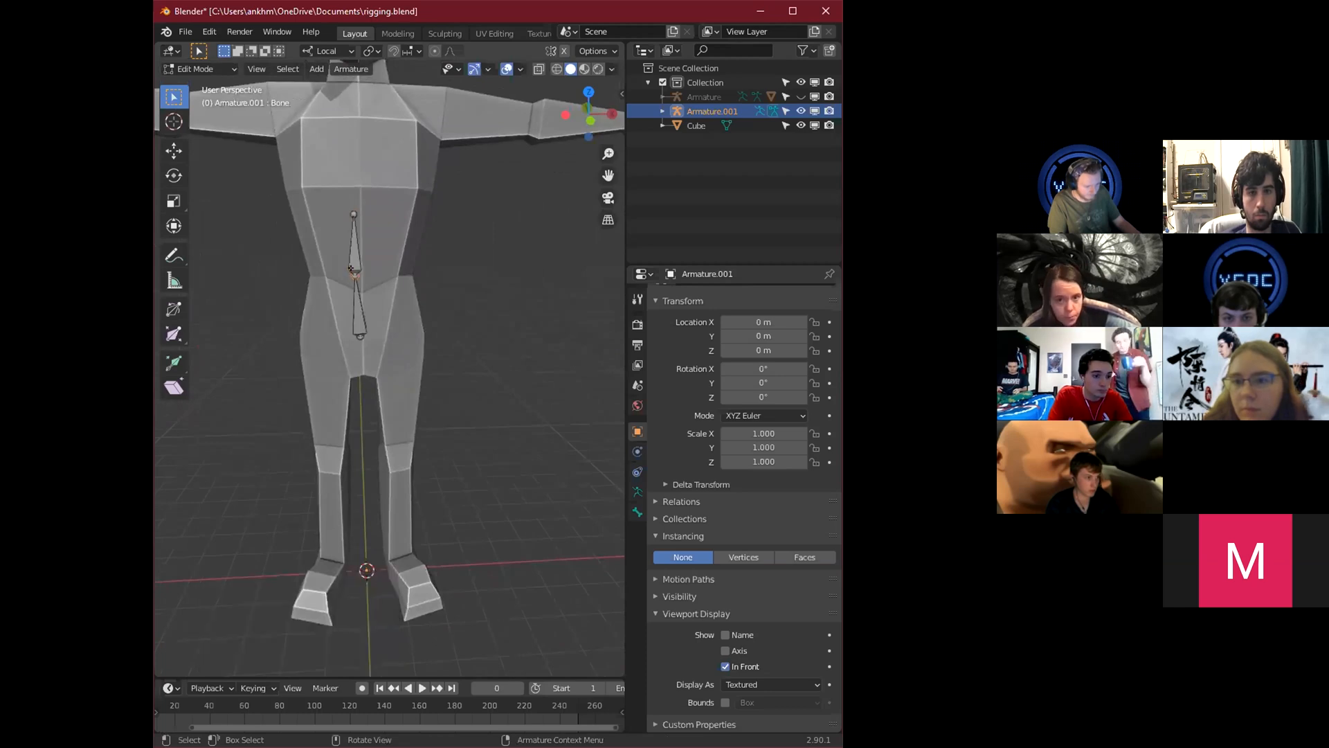
key("g")
key("y")
key("y")
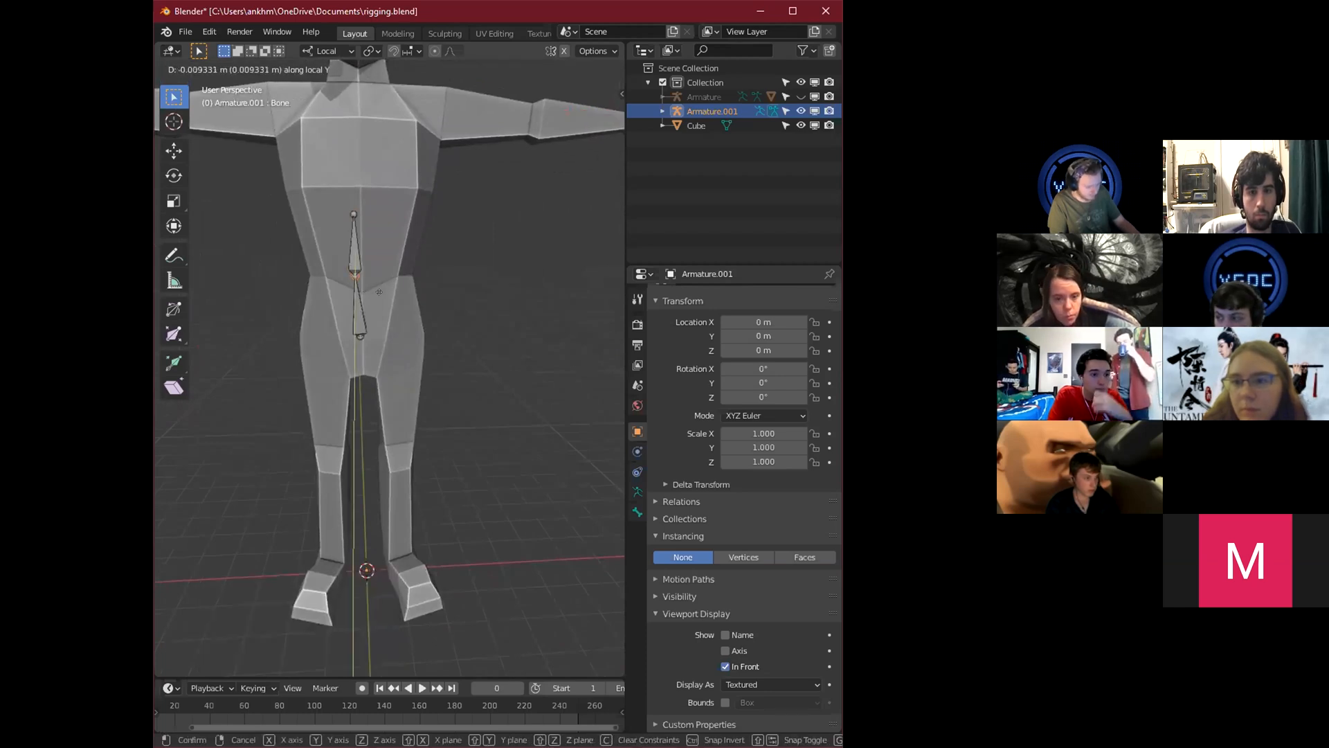
key("x")
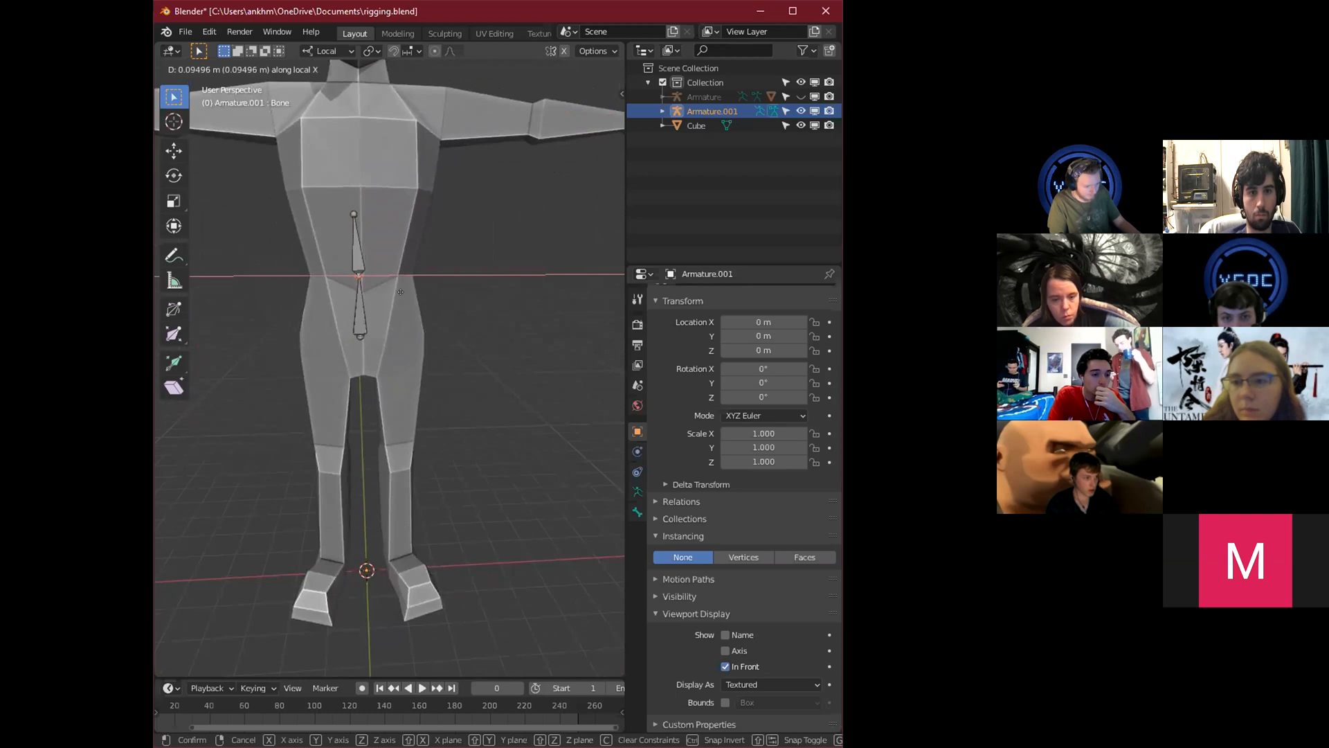
left_click(400, 291)
Move the lower spine bone's upper tip about 0.13 m along X toward the body's centerline.
left_click(353, 216)
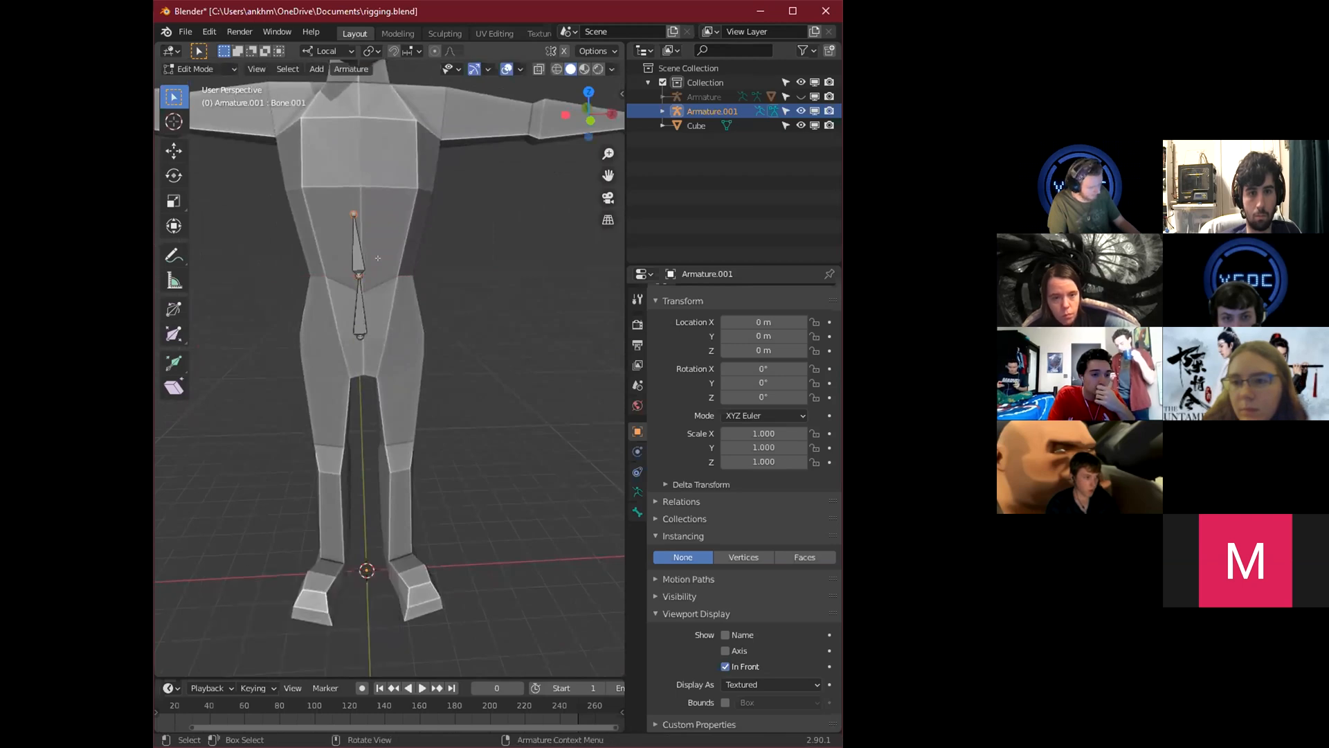
key("g")
key("y")
key("x")
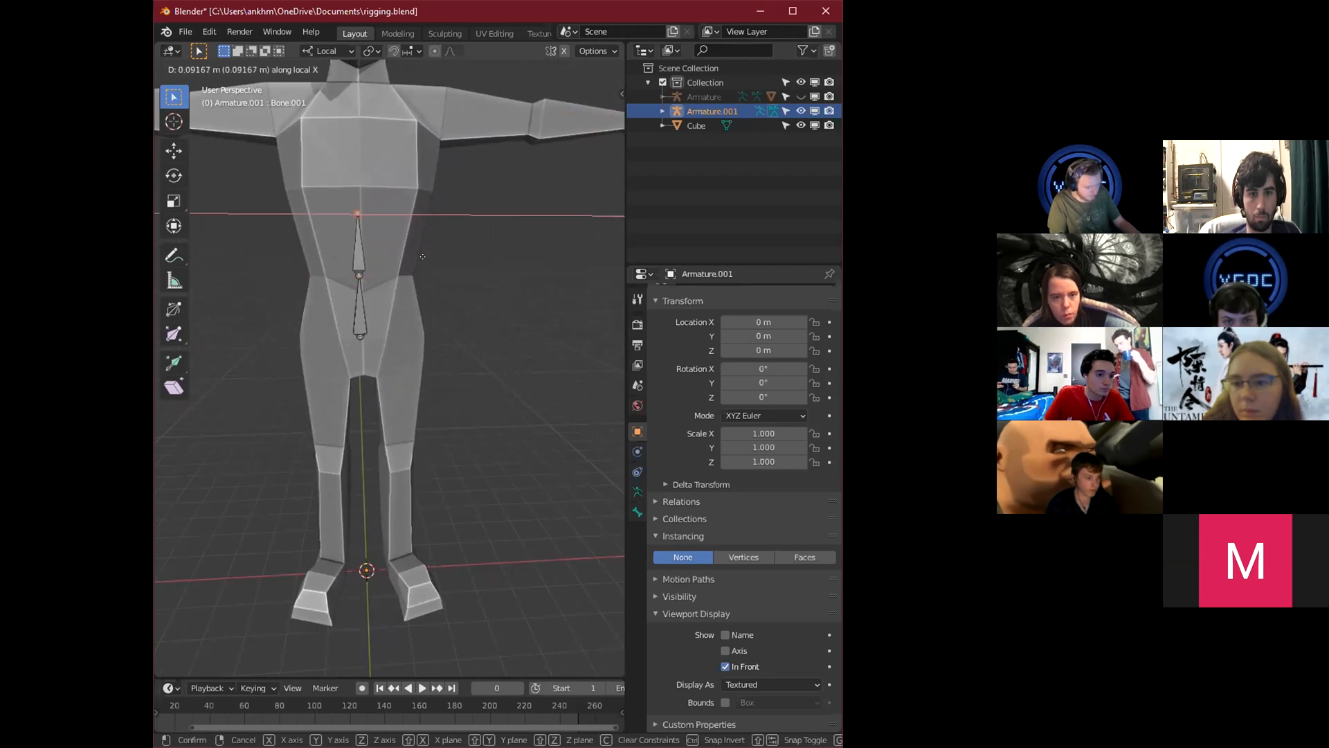
left_click(435, 258)
In Right Orthographic view, extrude an upper spine bone about 1.76 m up from the lower spine bone's tip and adjust its tip height along Z.
key("KP_3")
scroll(411, 279, "up", 2)
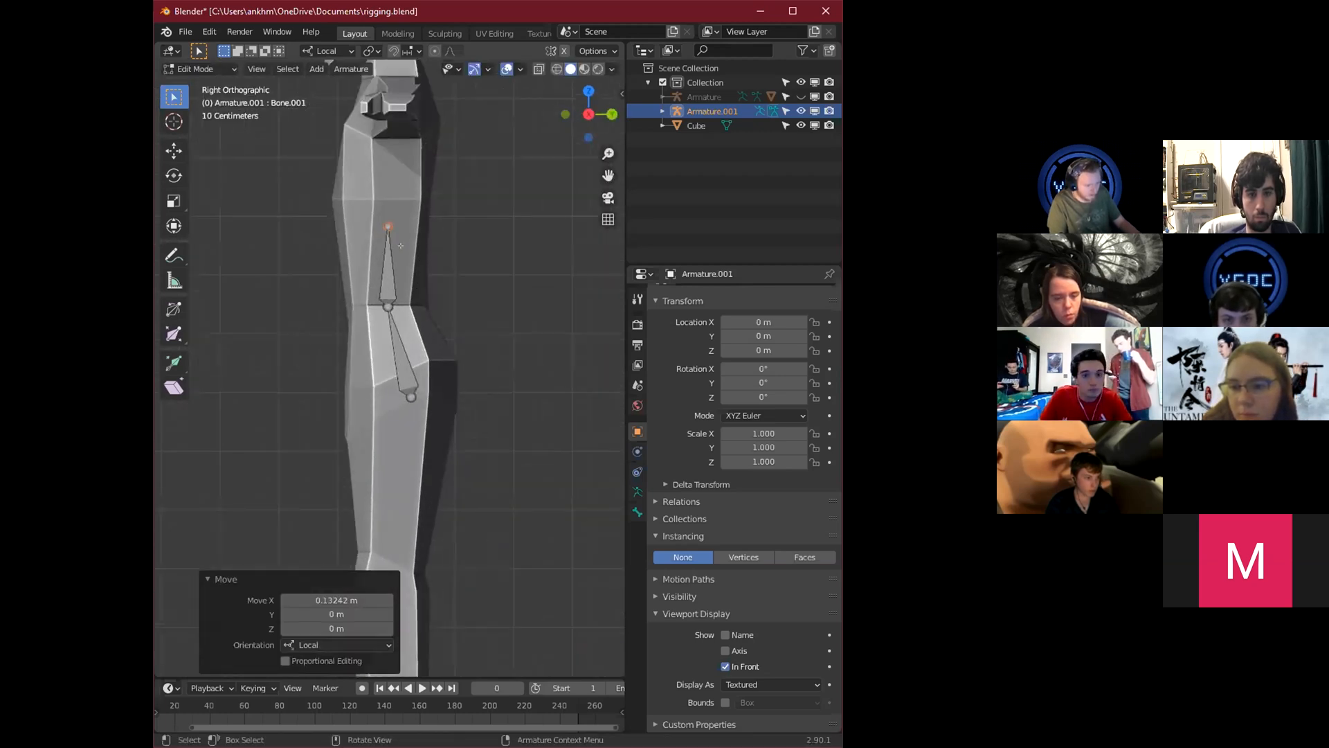
left_click(388, 226)
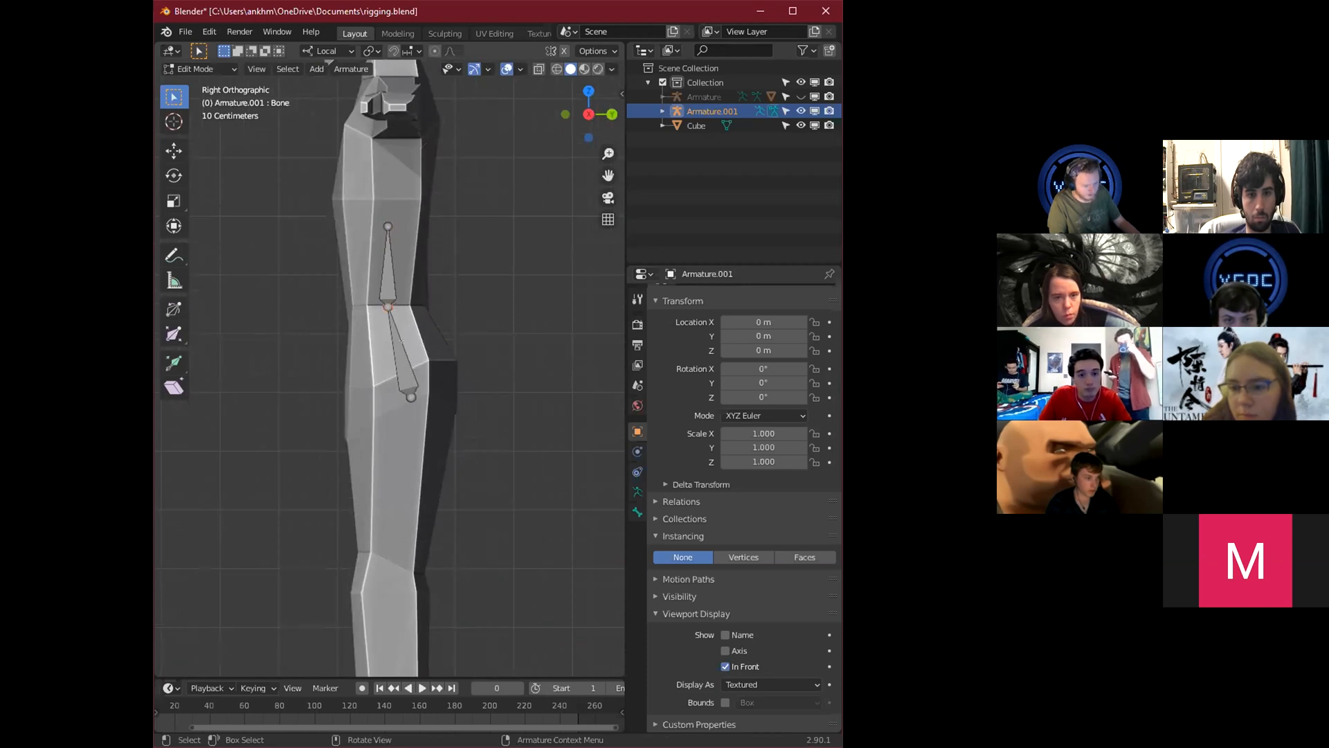
middle_click_drag(386, 222, 425, 314, "shift")
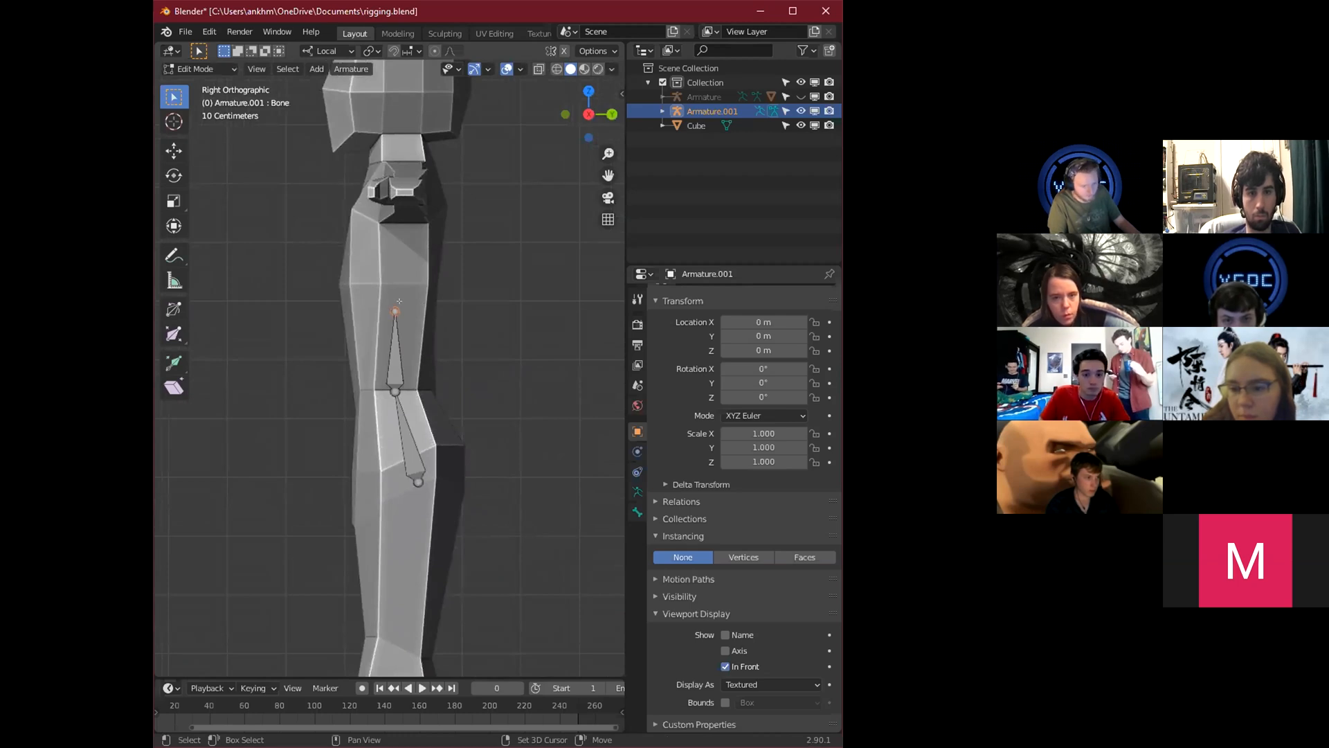
key("e")
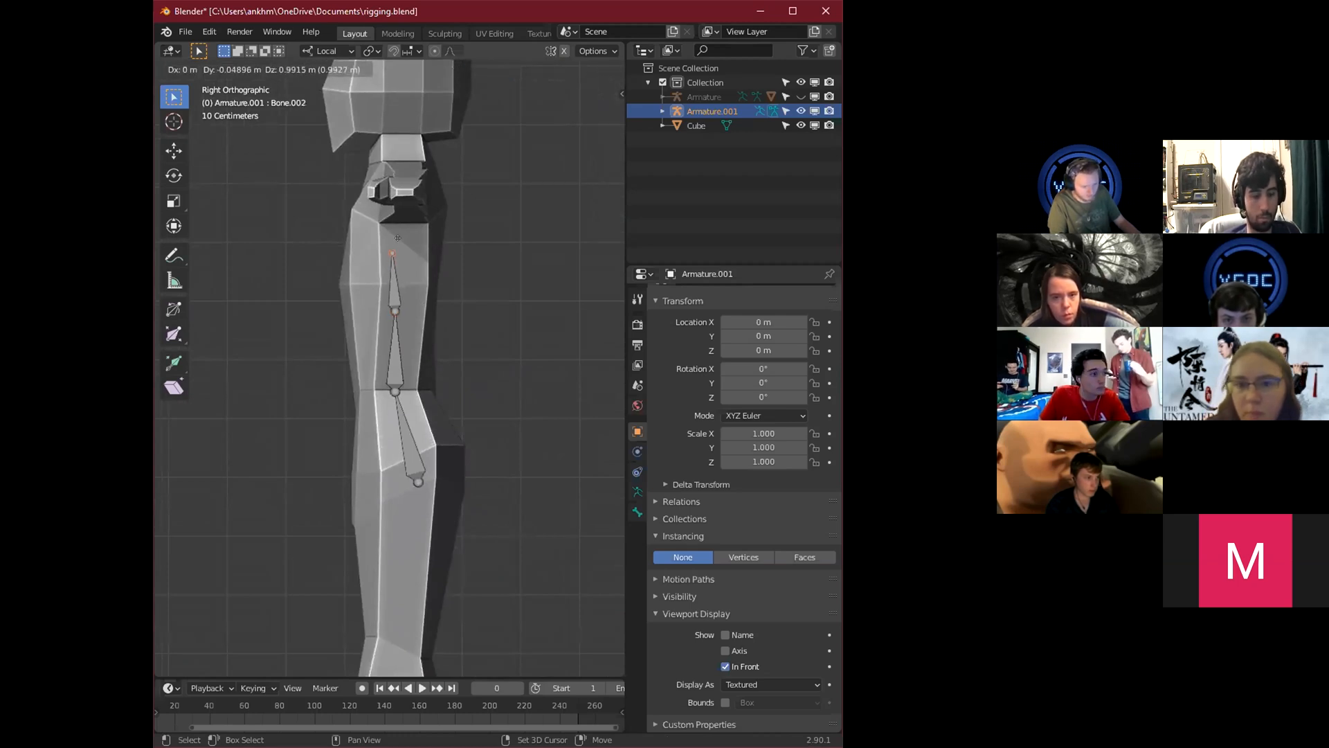
left_click(399, 193)
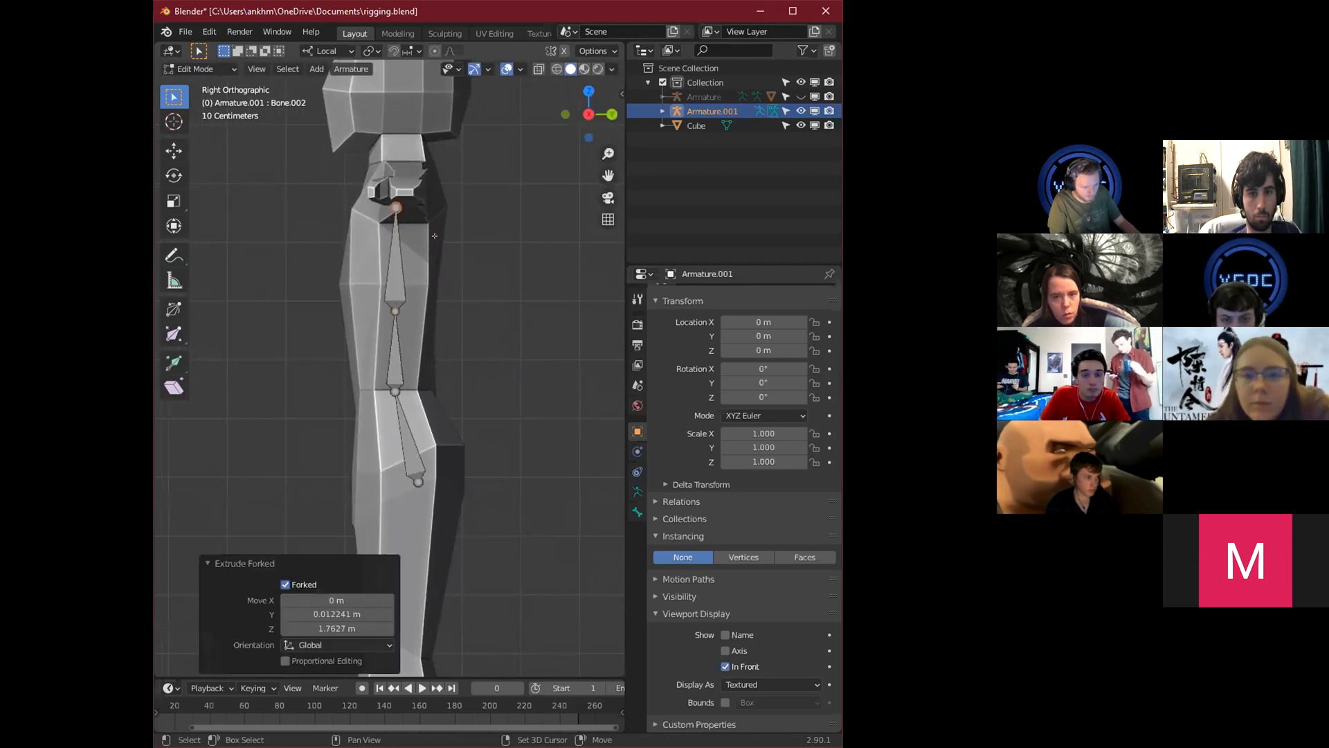
key("g")
key("z")
left_click(481, 290)
middle_click_drag(423, 453, 353, 394)
scroll(469, 465, "down", 1)
scroll(453, 487, "down", 2)
key("e")
right_click(422, 314)
scroll(421, 314, "up", 4)
scroll(421, 313, "down", 4)
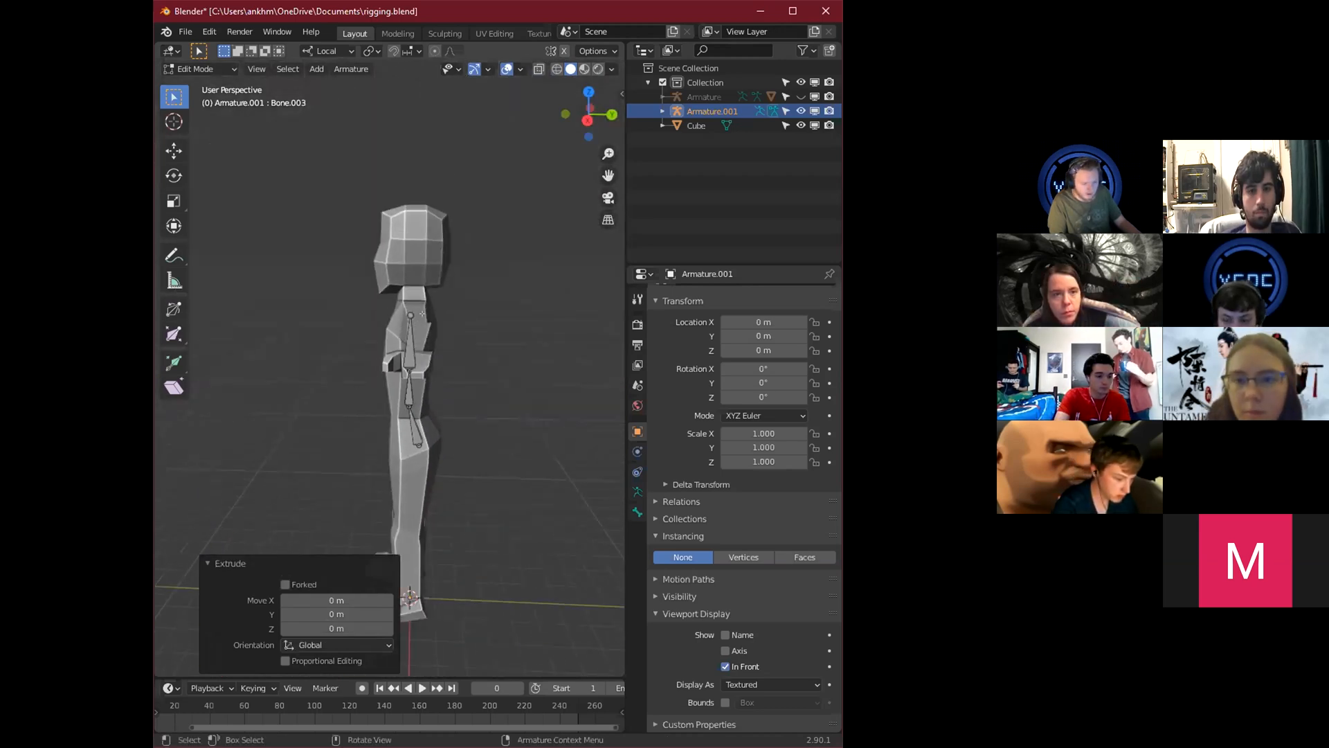
In Right Orthographic view, extrude a neck bone about 0.75 m up from the upper spine bone's tip.
key("KP_3")
scroll(459, 304, "up", 5)
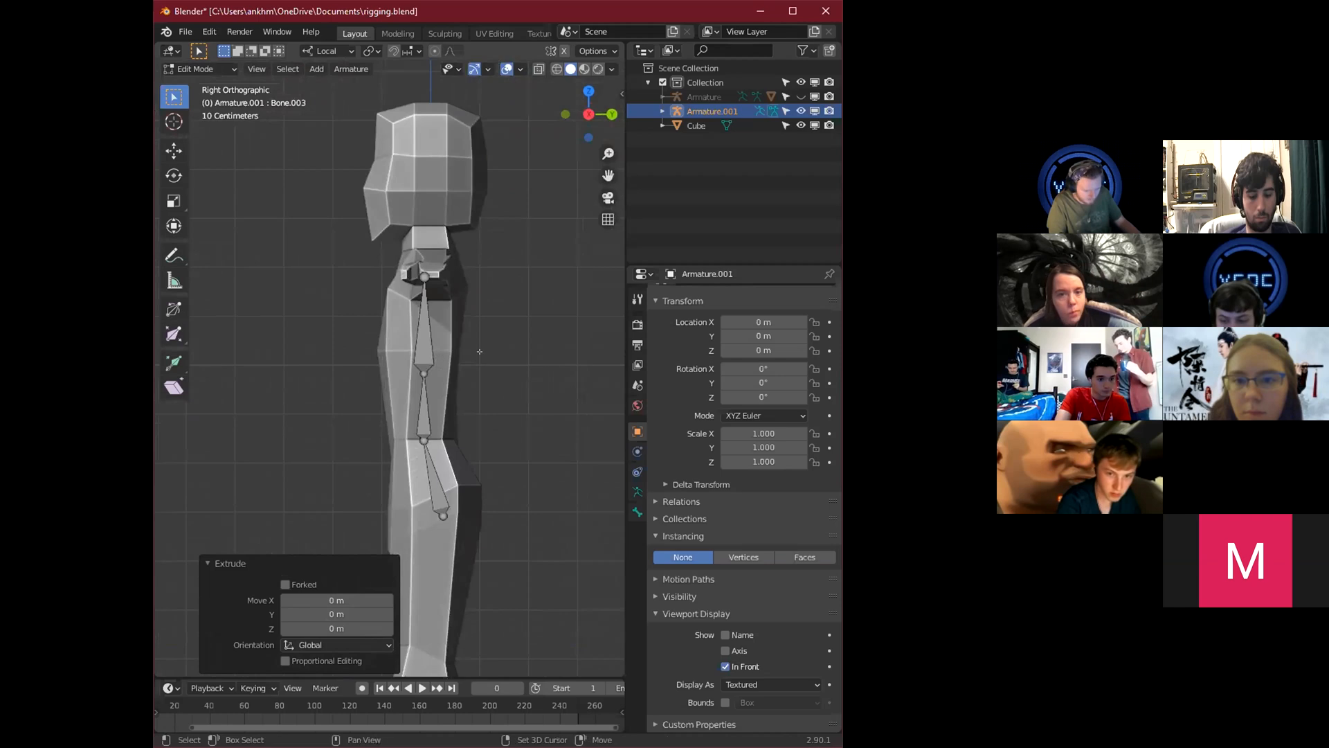
left_click(381, 235)
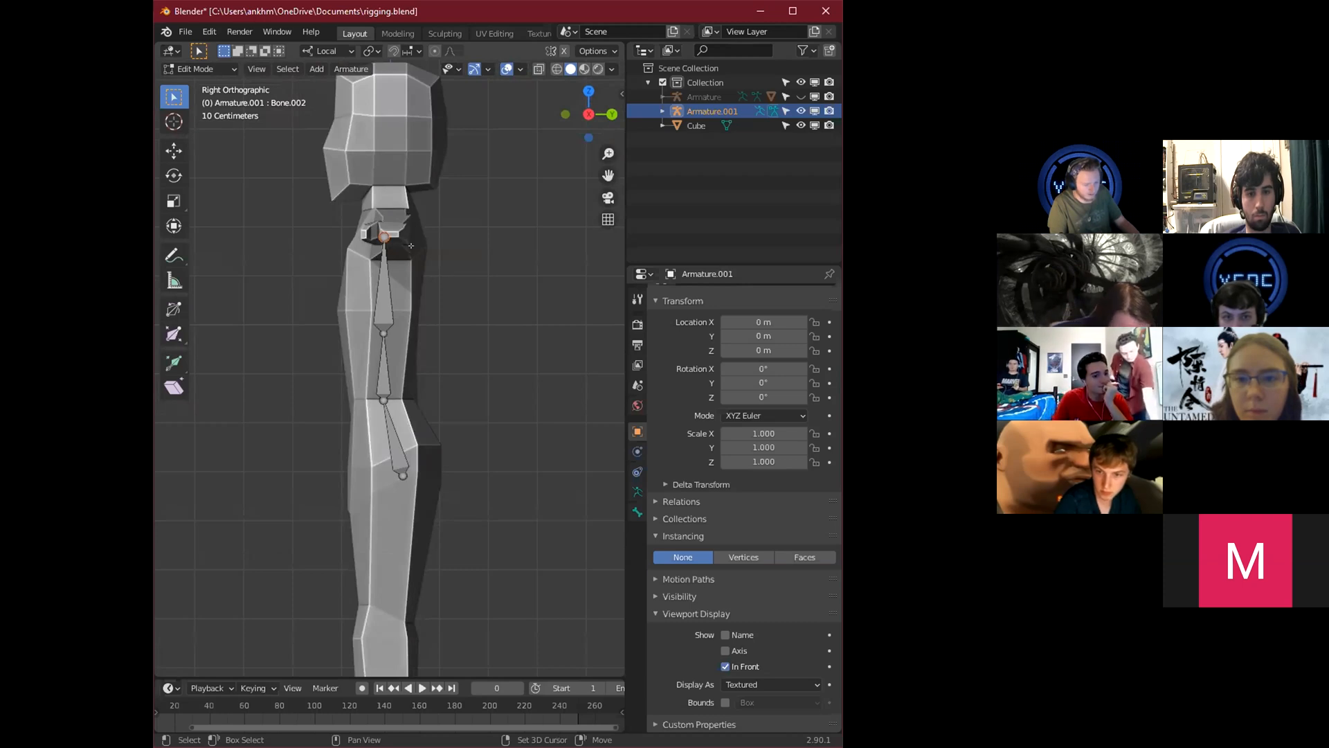
key("e")
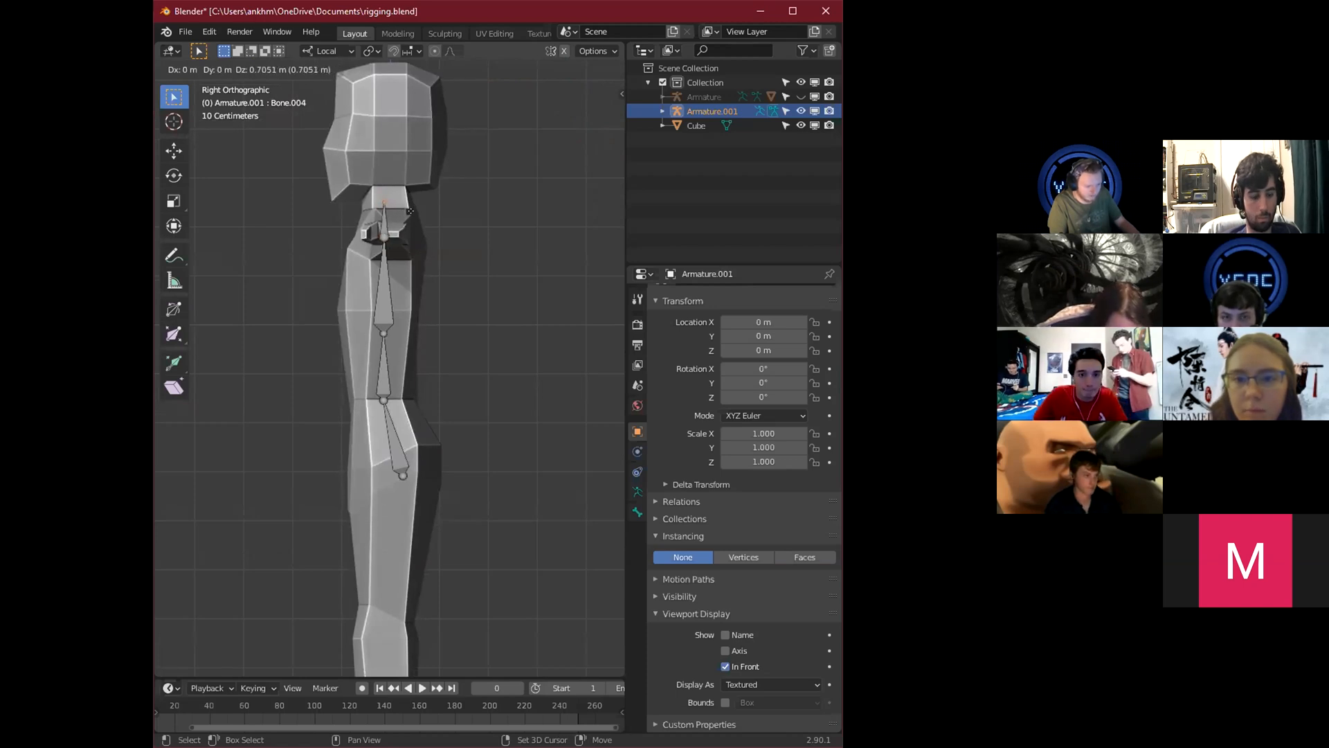
left_click(411, 210)
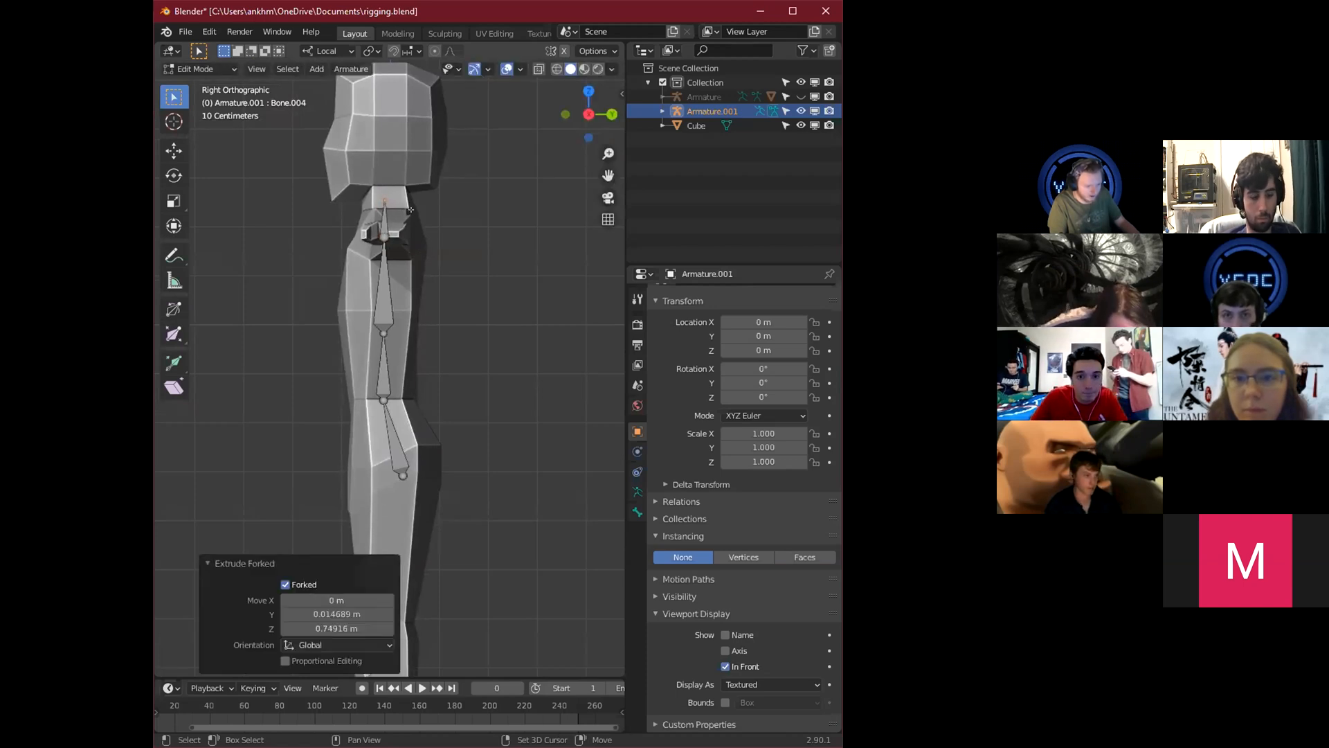
Clear the neck bone's parent and move the whole bone about 0.10 m in Y and 0.44 m in Z into the neck.
left_click(638, 512)
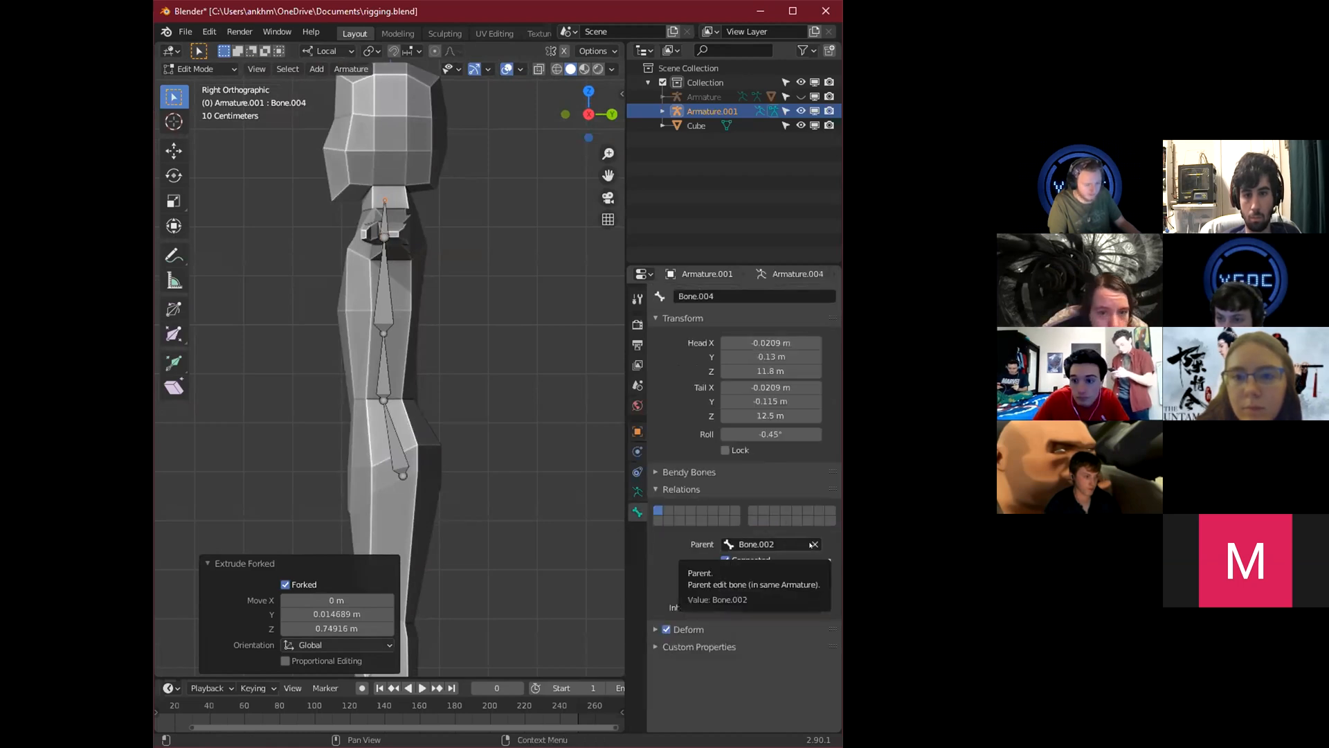
left_click(377, 221)
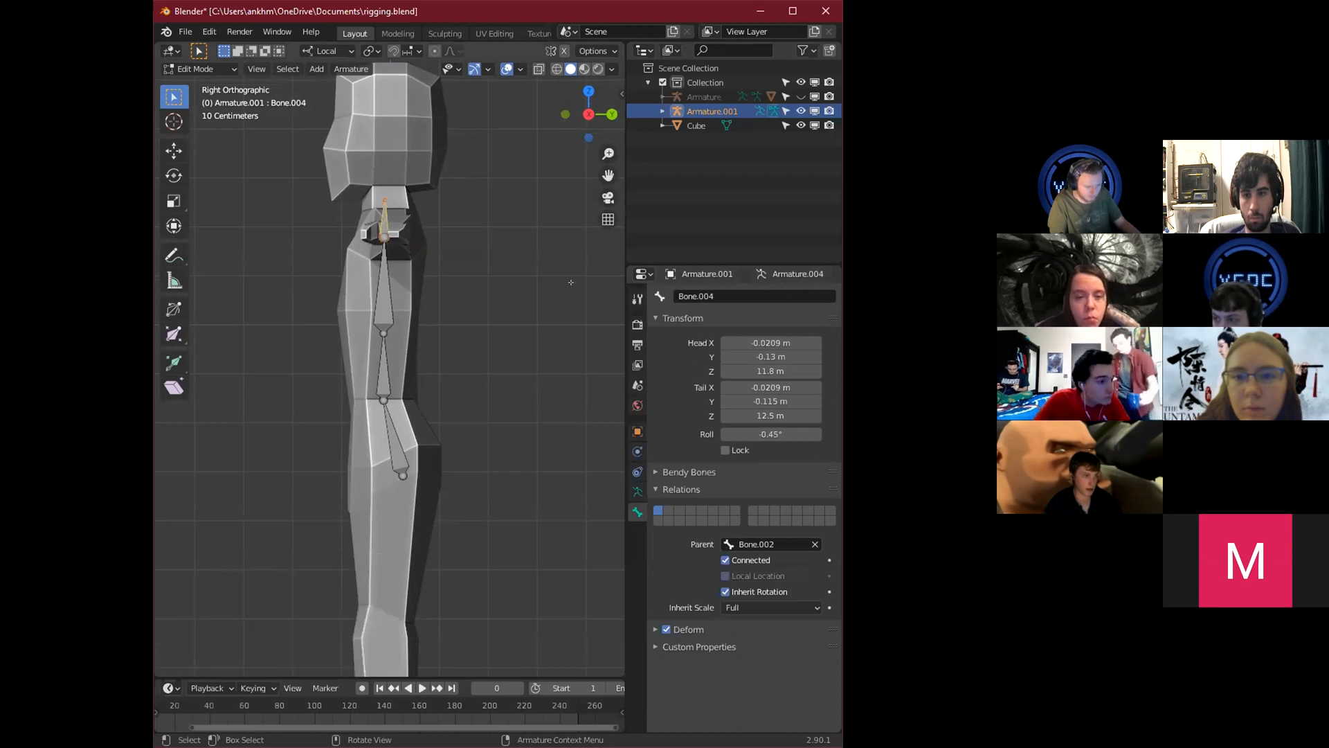
left_click(815, 544)
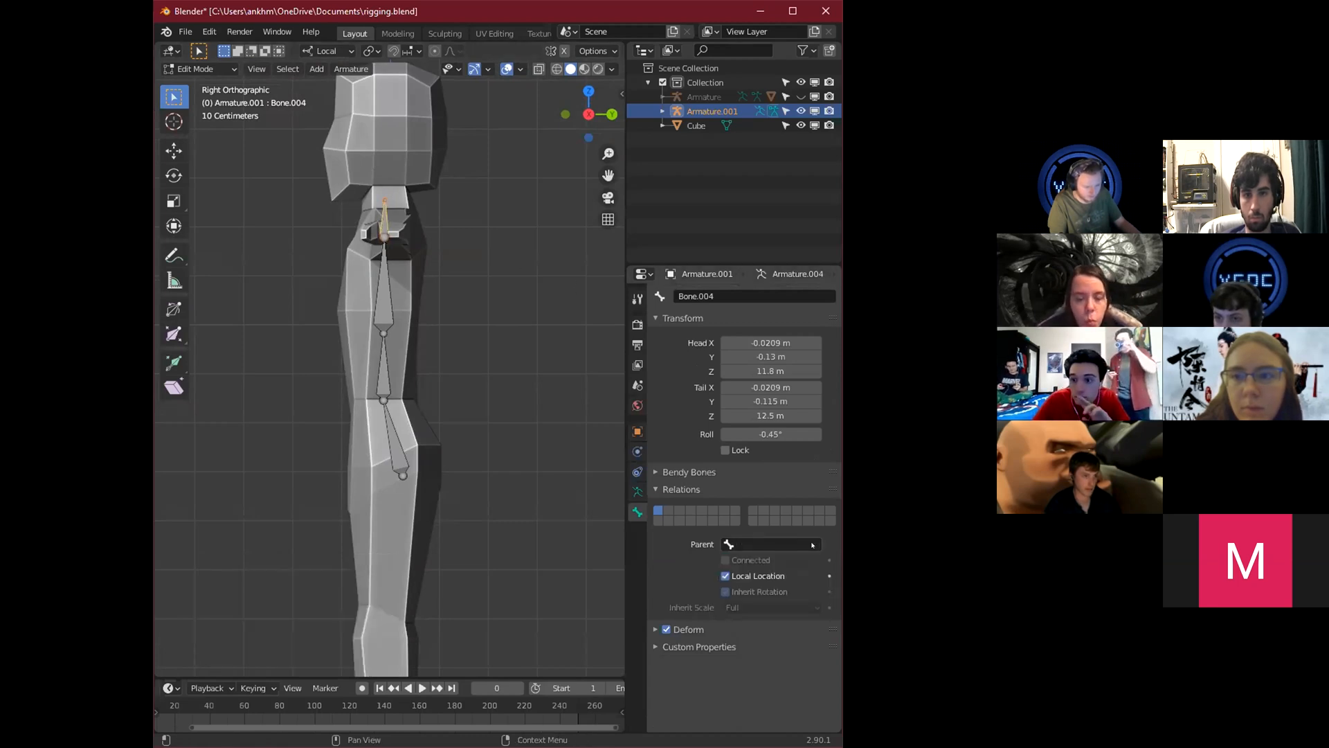
key("g")
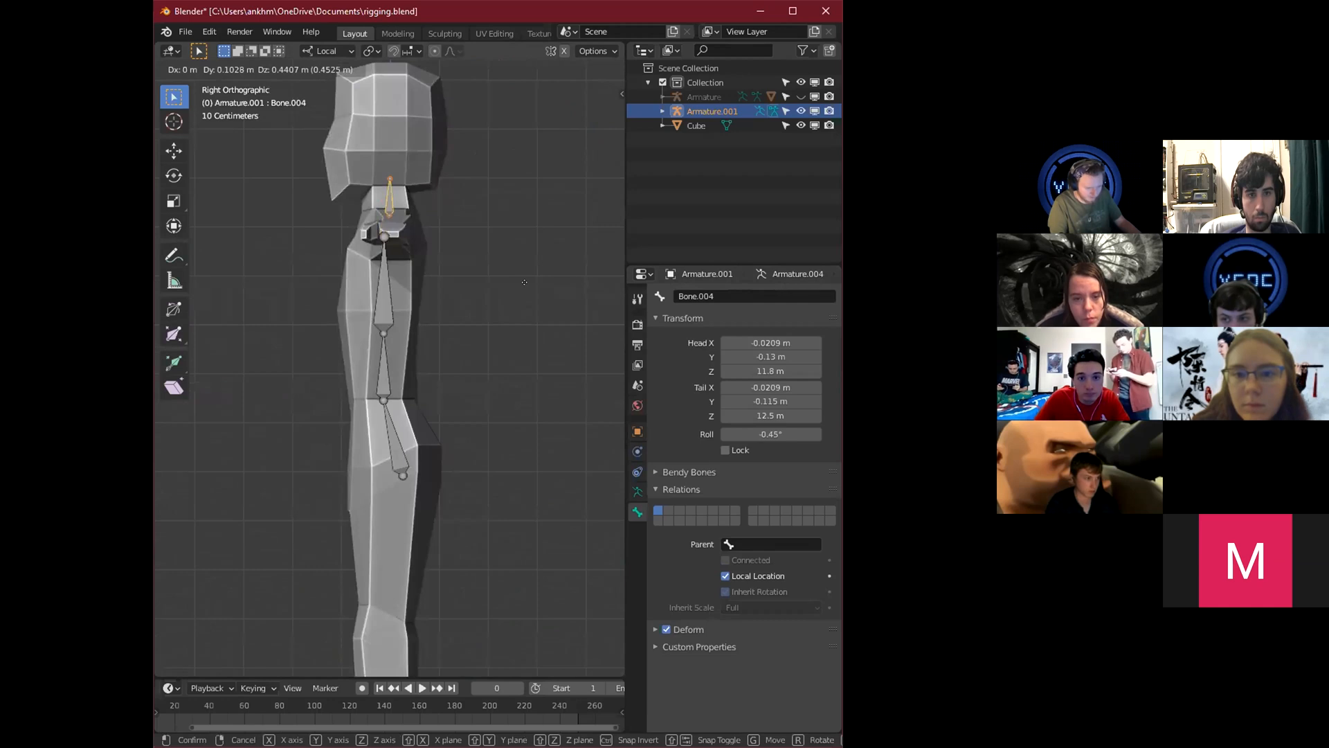
left_click(524, 282)
middle_click_drag(522, 282, 436, 301)
Extrude a head bone about 1.92 m up along local Z from the neck bone's tip.
left_click(375, 284)
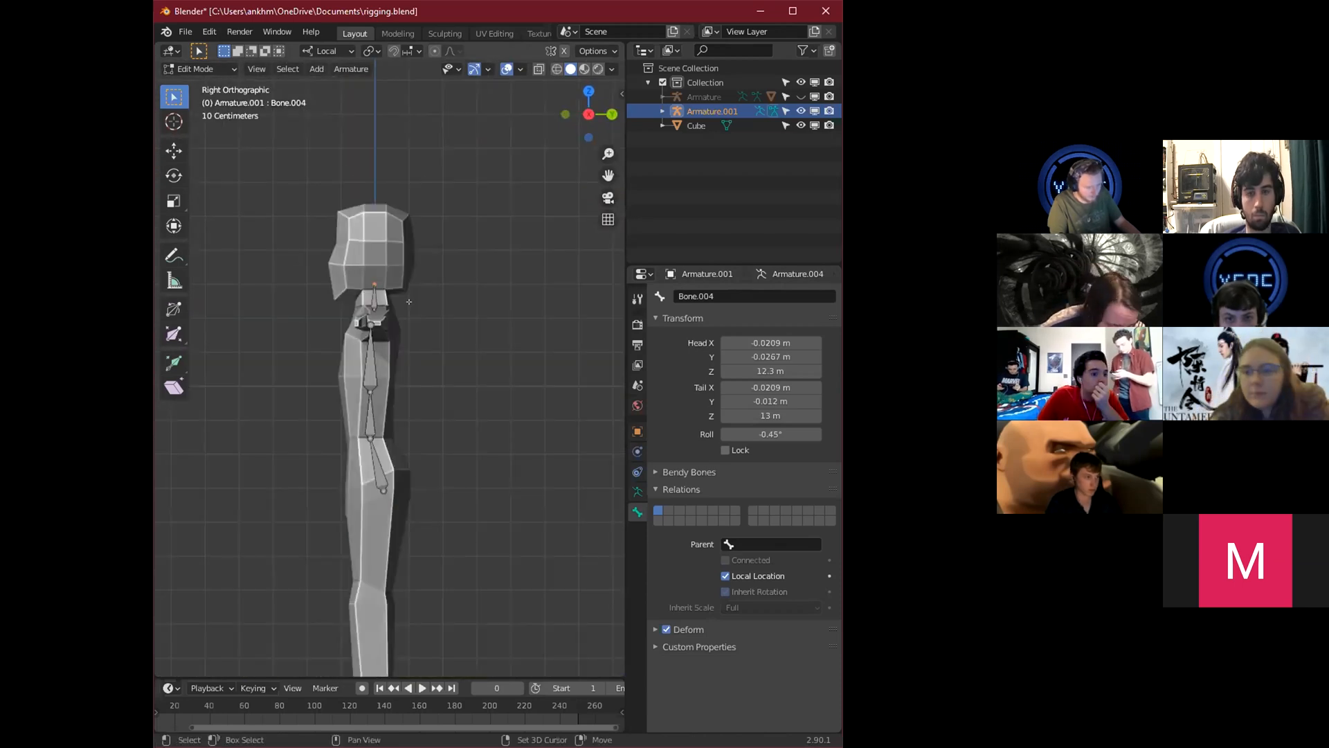
key("e")
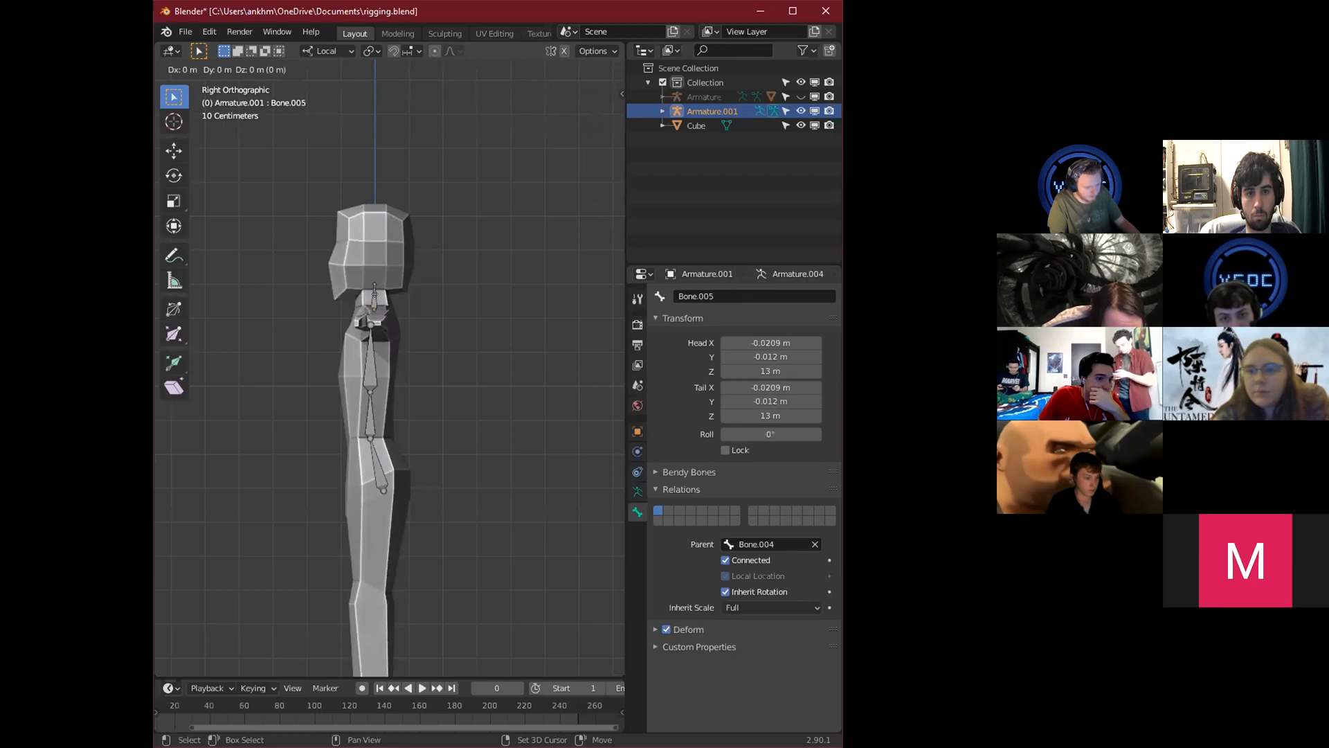
key("z")
key("z")
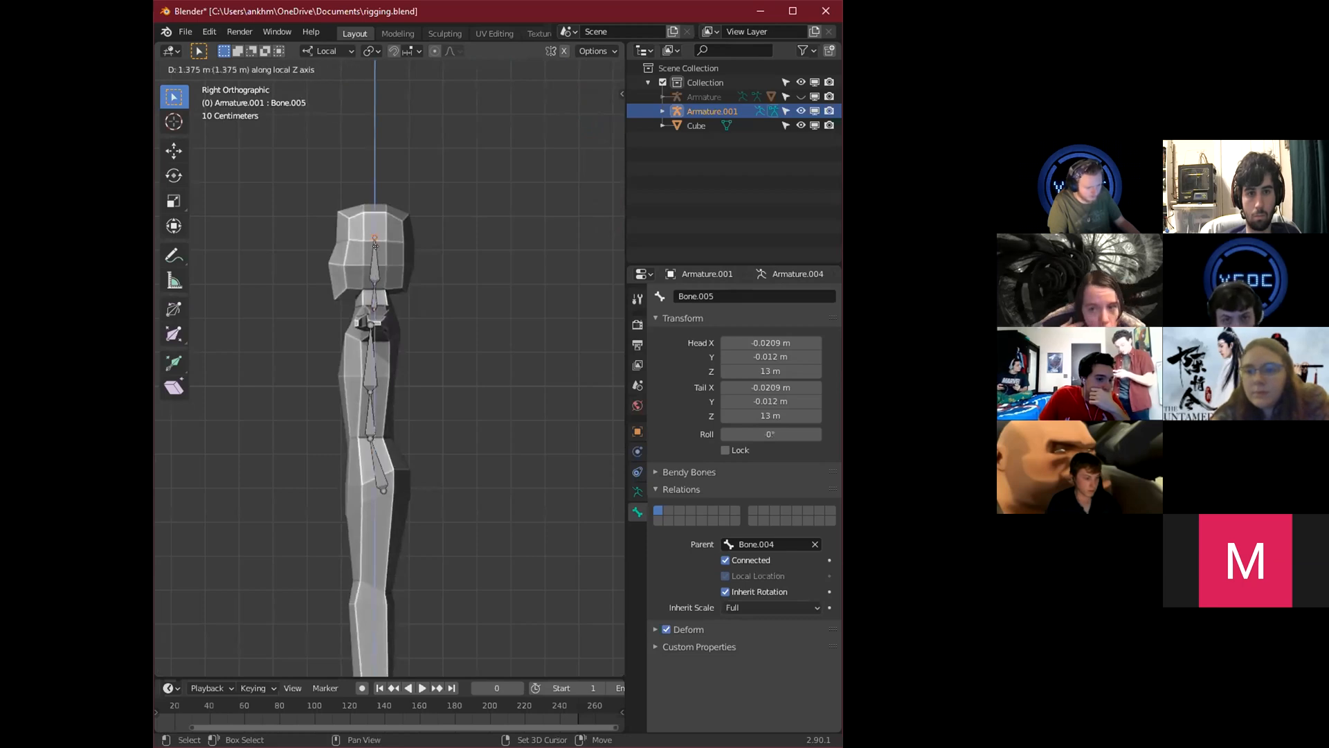
left_click(375, 233)
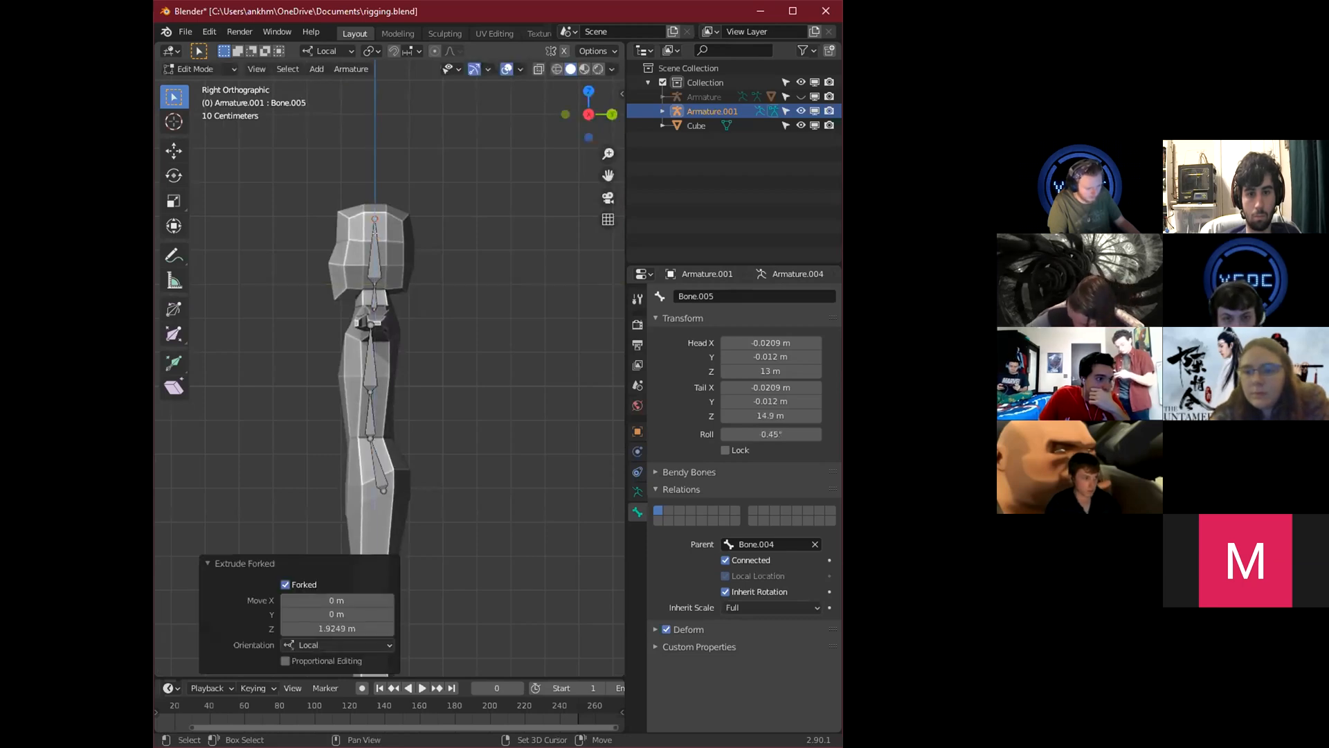
Lower the joint between the neck and head bones about 0.13 m, shifting it about -0.01 m in Y.
left_click(367, 280)
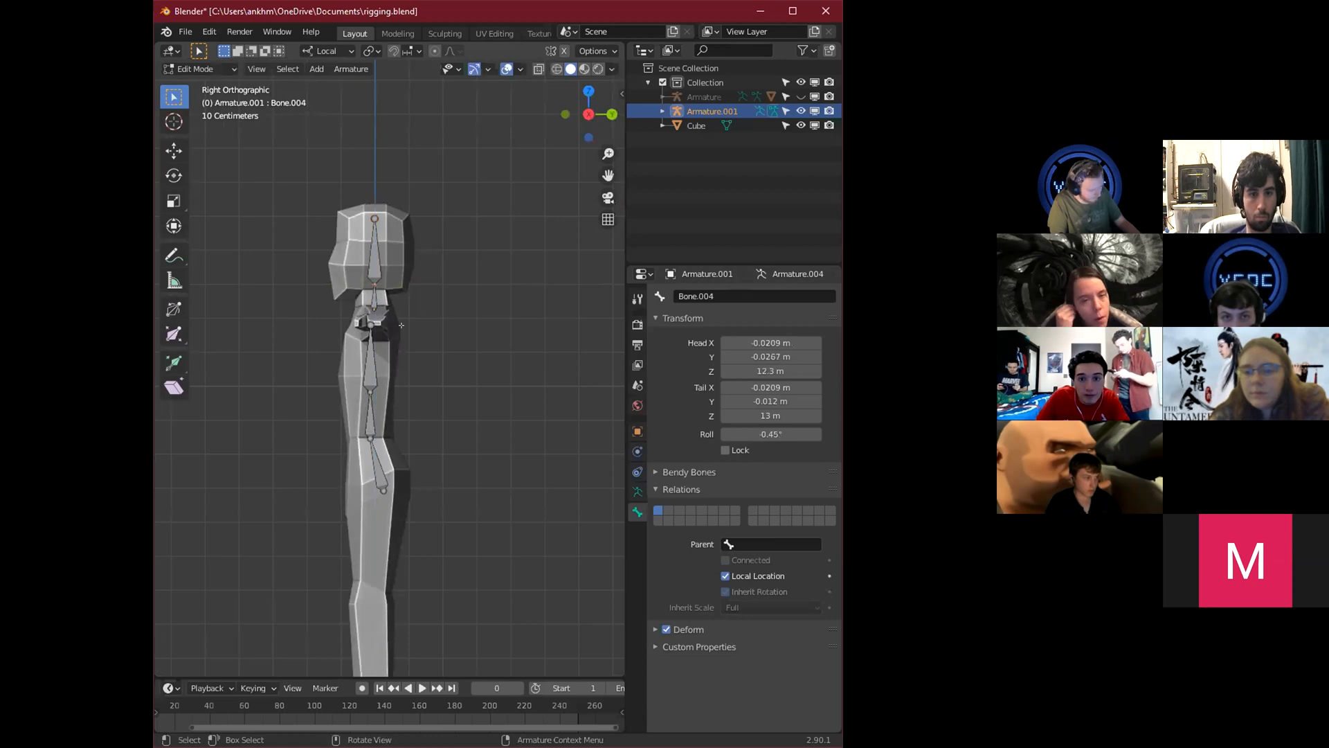
key("g")
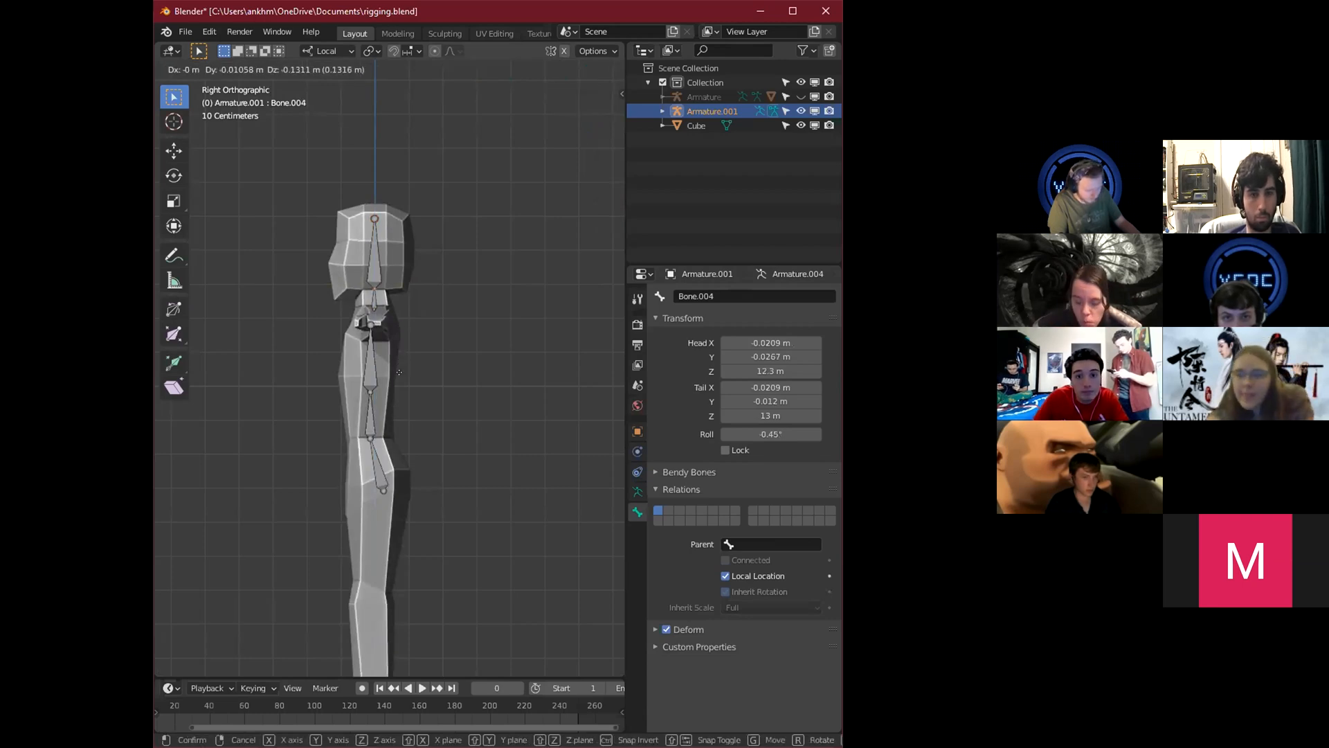
left_click(399, 371)
mouse_move(439, 282)
middle_mouse_down()
mouse_move(410, 302)
mouse_move(498, 311)
mouse_move(445, 305)
middle_mouse_up()
Select the bone inside the head and rename it.
left_click(373, 257)
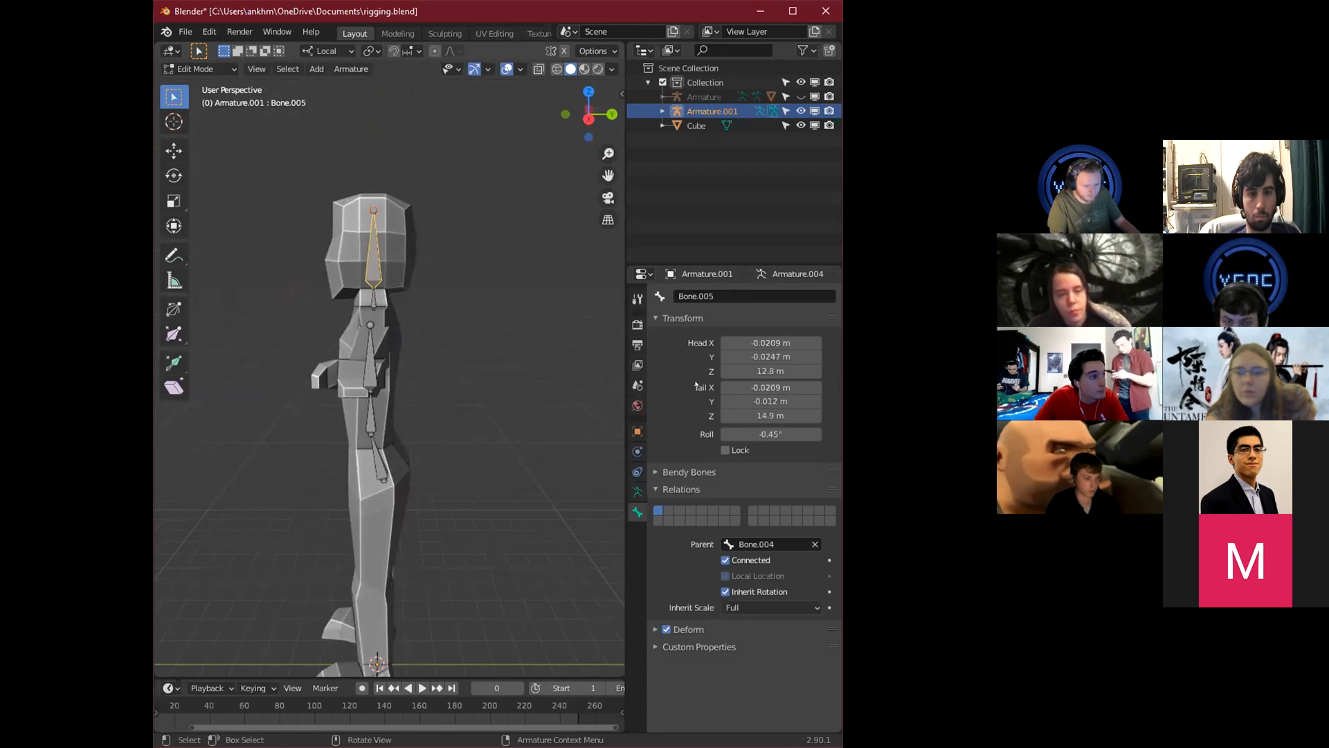
left_click(739, 293)
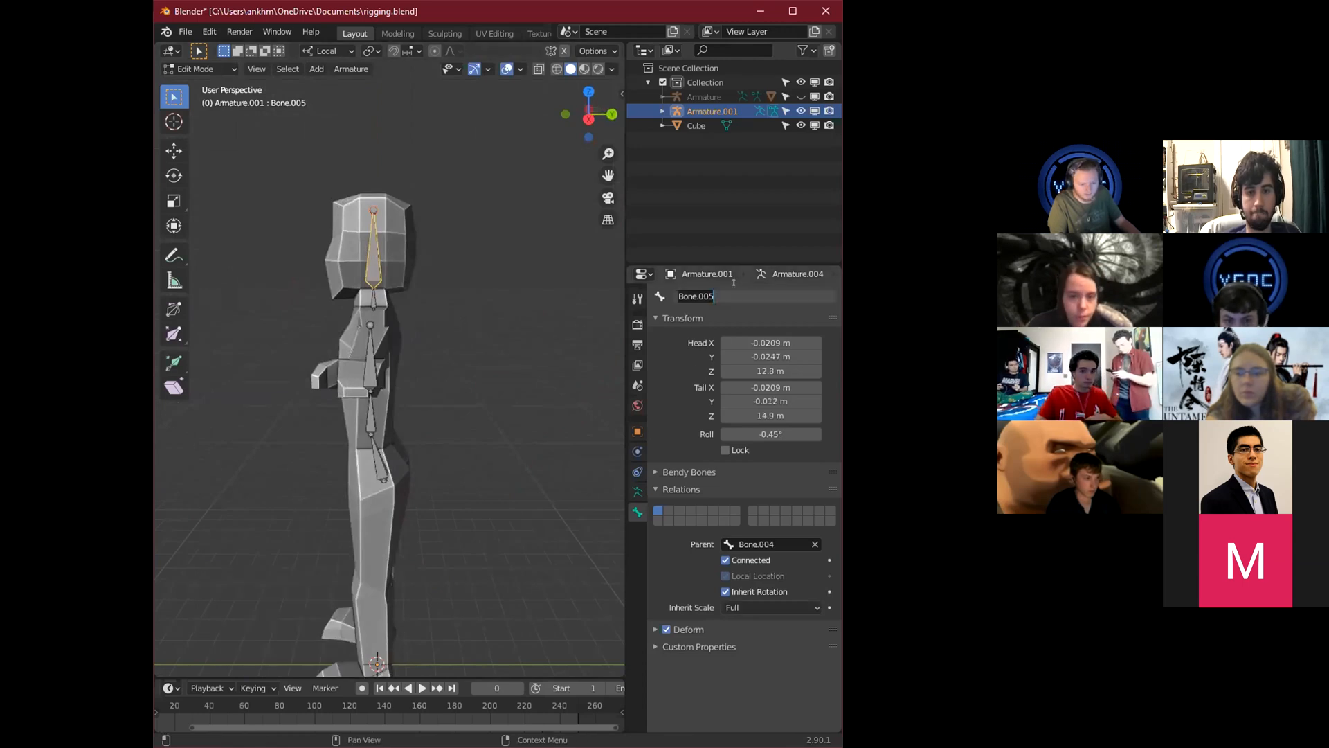
key("BackSpace")
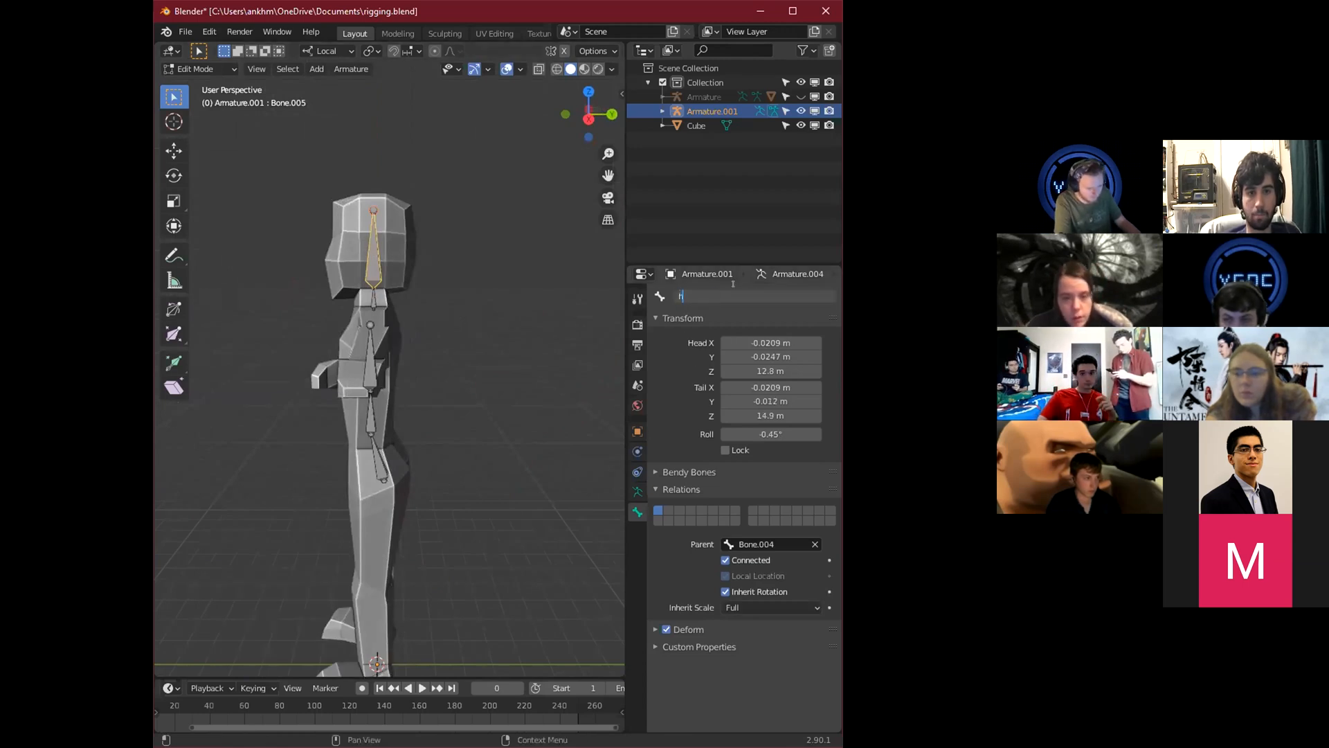
key("Return")
Select the bone inside the neck and rename it Neck.
left_click(374, 297)
left_click(720, 294)
key("BackSpace")
type("Neck")
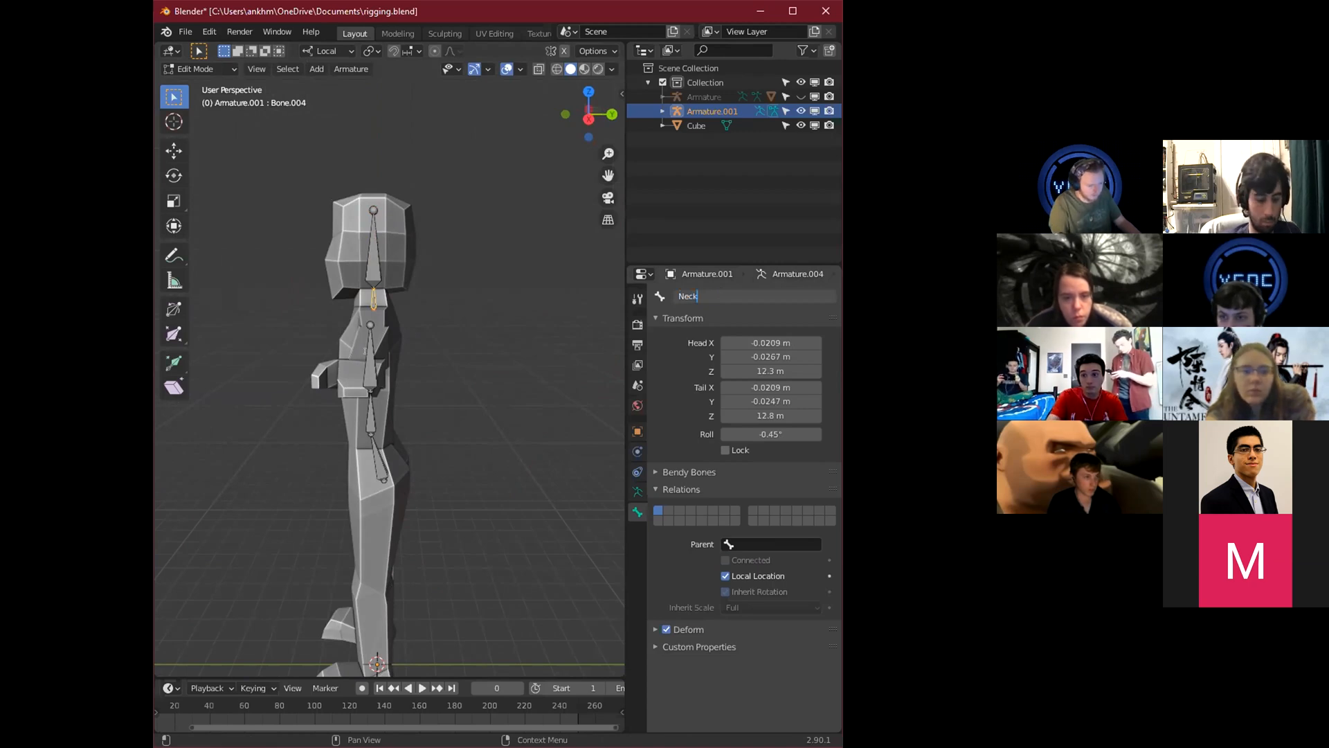
key("Return")
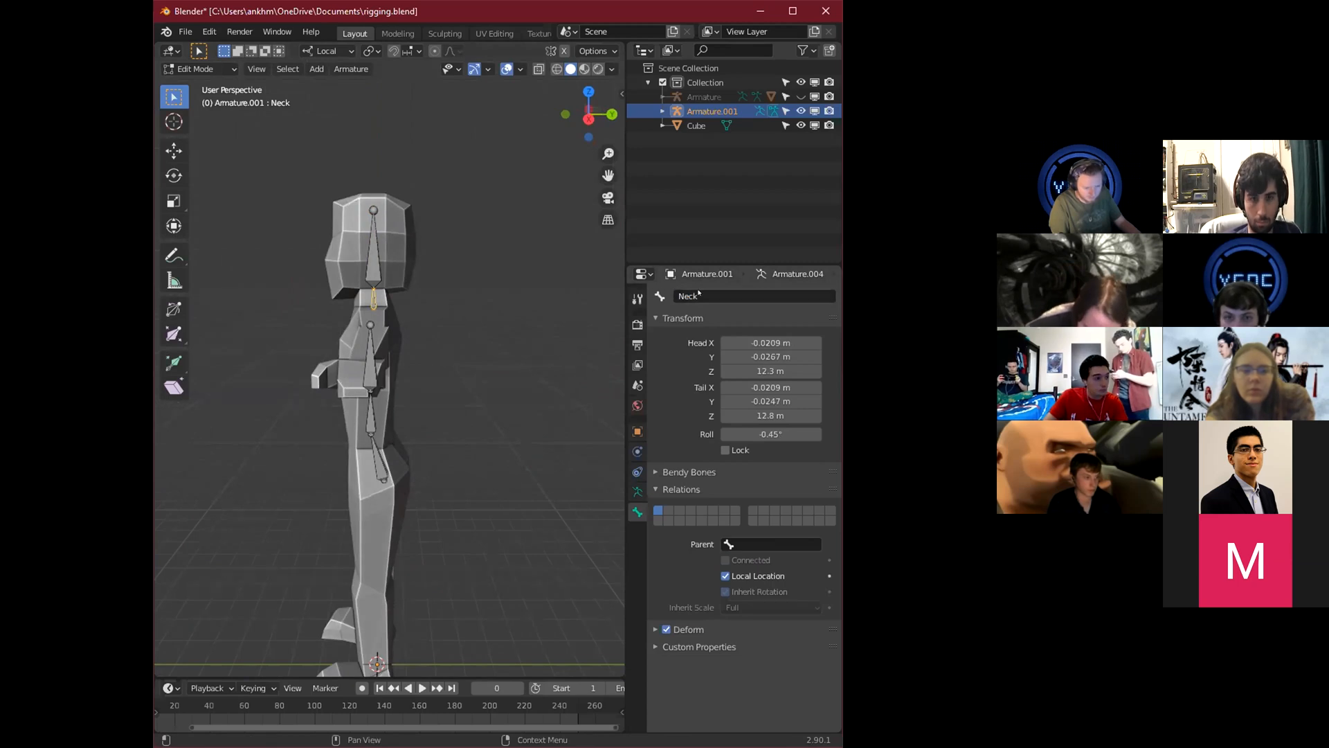
Select the upper torso bone and rename it Chest.
left_click(365, 340)
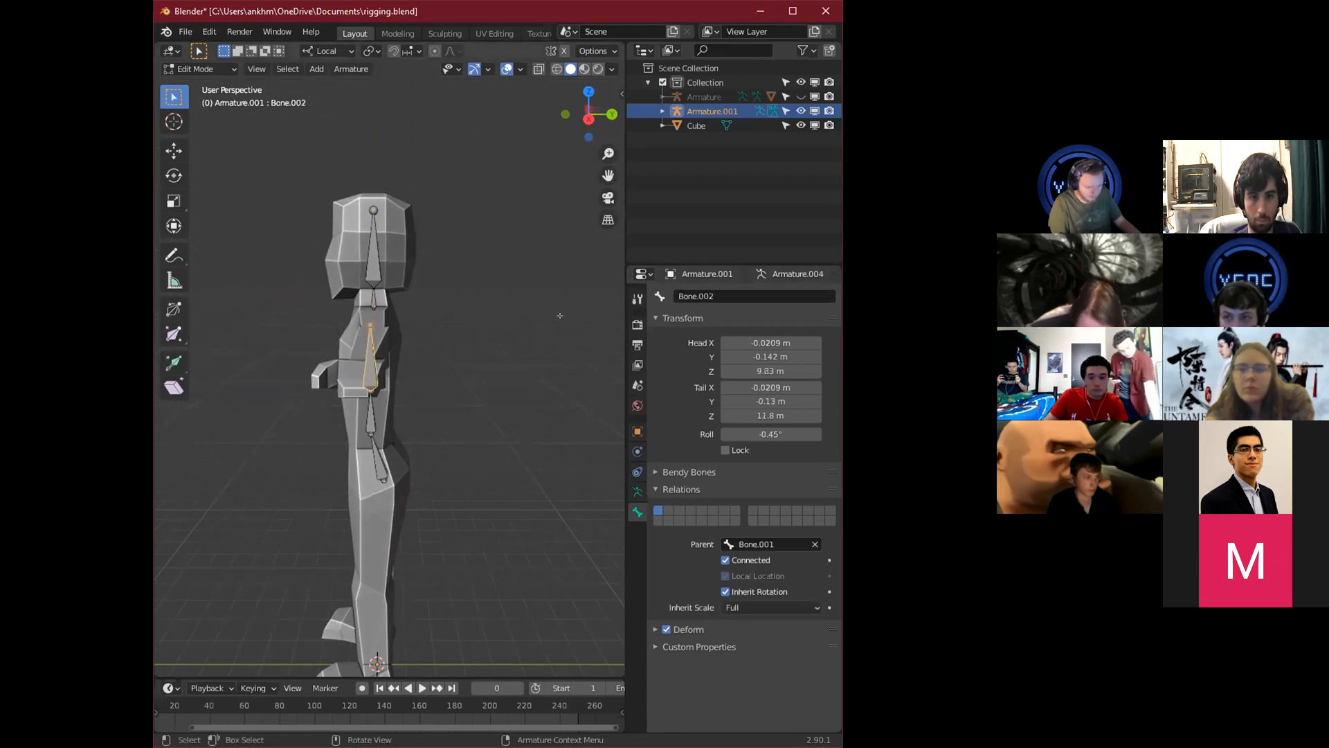
left_click(736, 291)
type("Chesk")
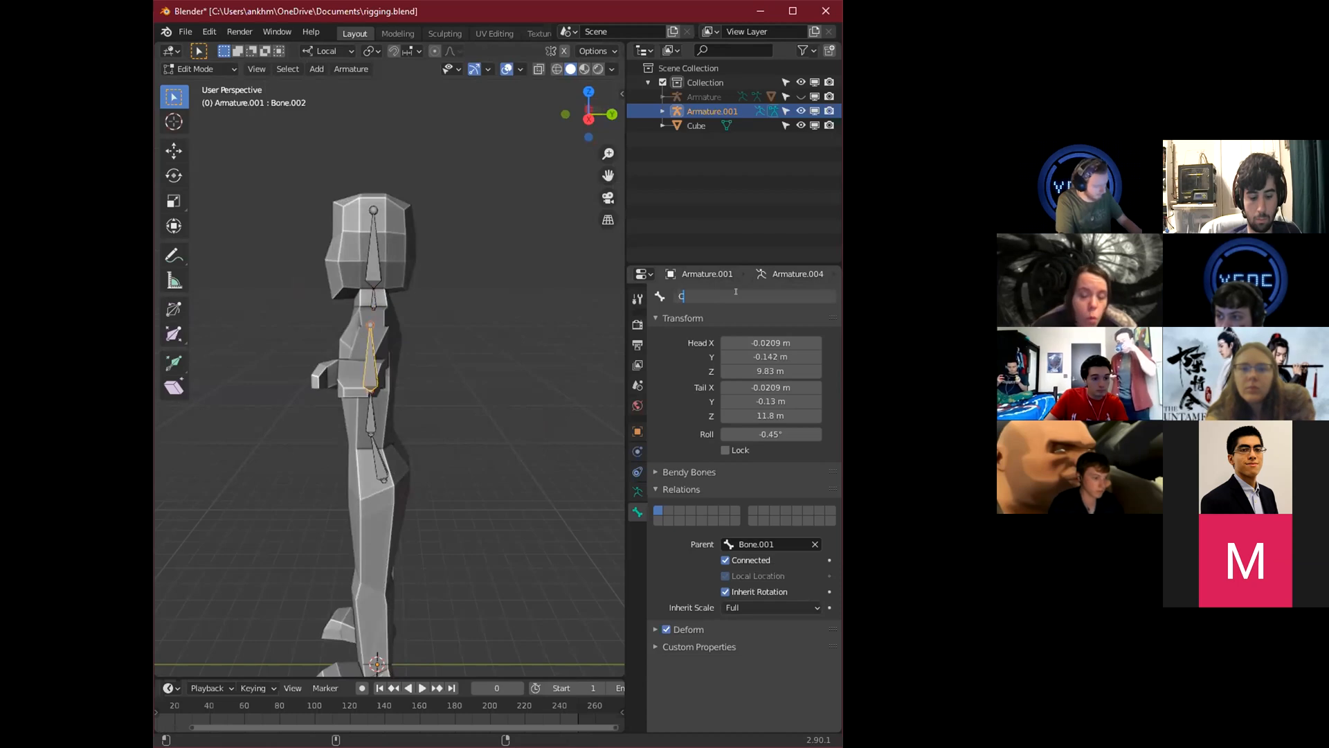
key("Return")
Select the bone below the chest and rename it Abdomen.
left_click(371, 414)
left_click(734, 291)
type("Ab")
key("Return")
Select the lowest bone at the hips and rename it Booty.
left_click(376, 457)
left_click(711, 292)
type("Booty")
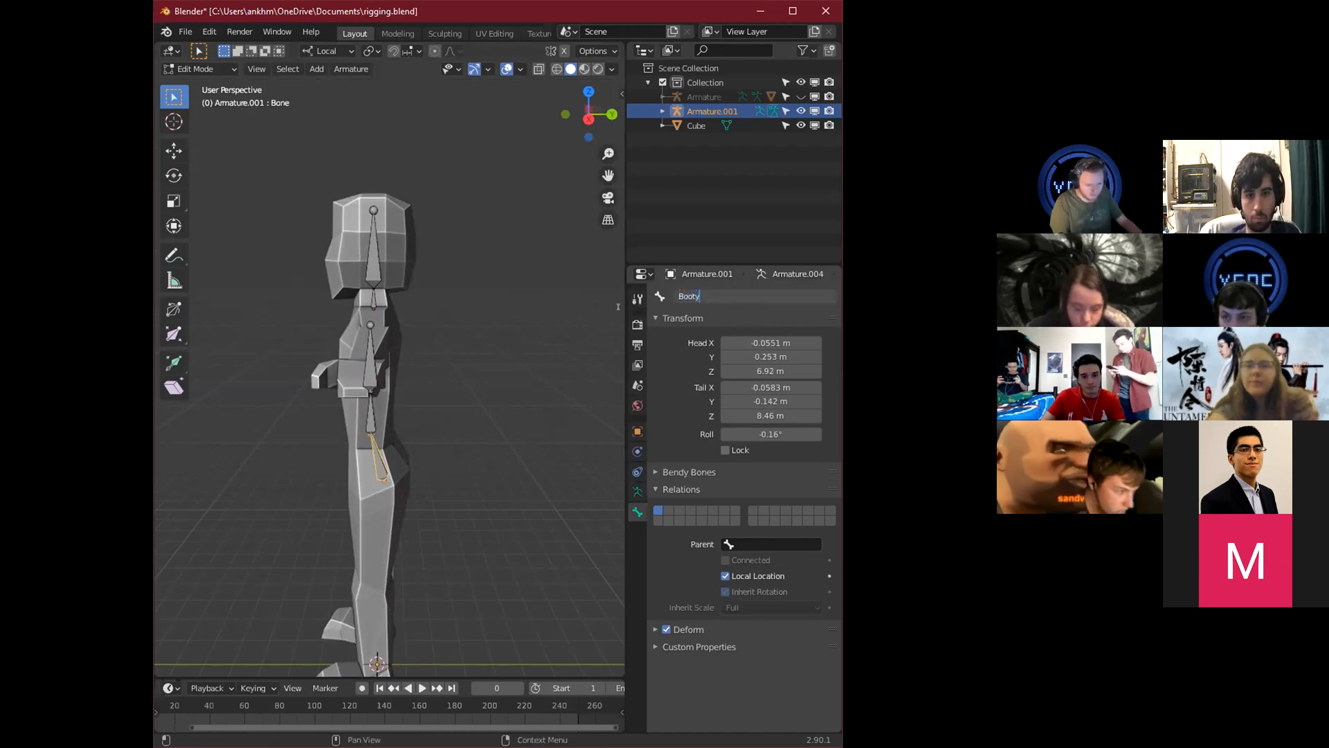
key("Return")
Check the available parent bones for the neck and inspect the parent relations of the hip, abdomen and chest bones.
middle_click_drag(478, 362, 477, 291)
left_click(409, 225)
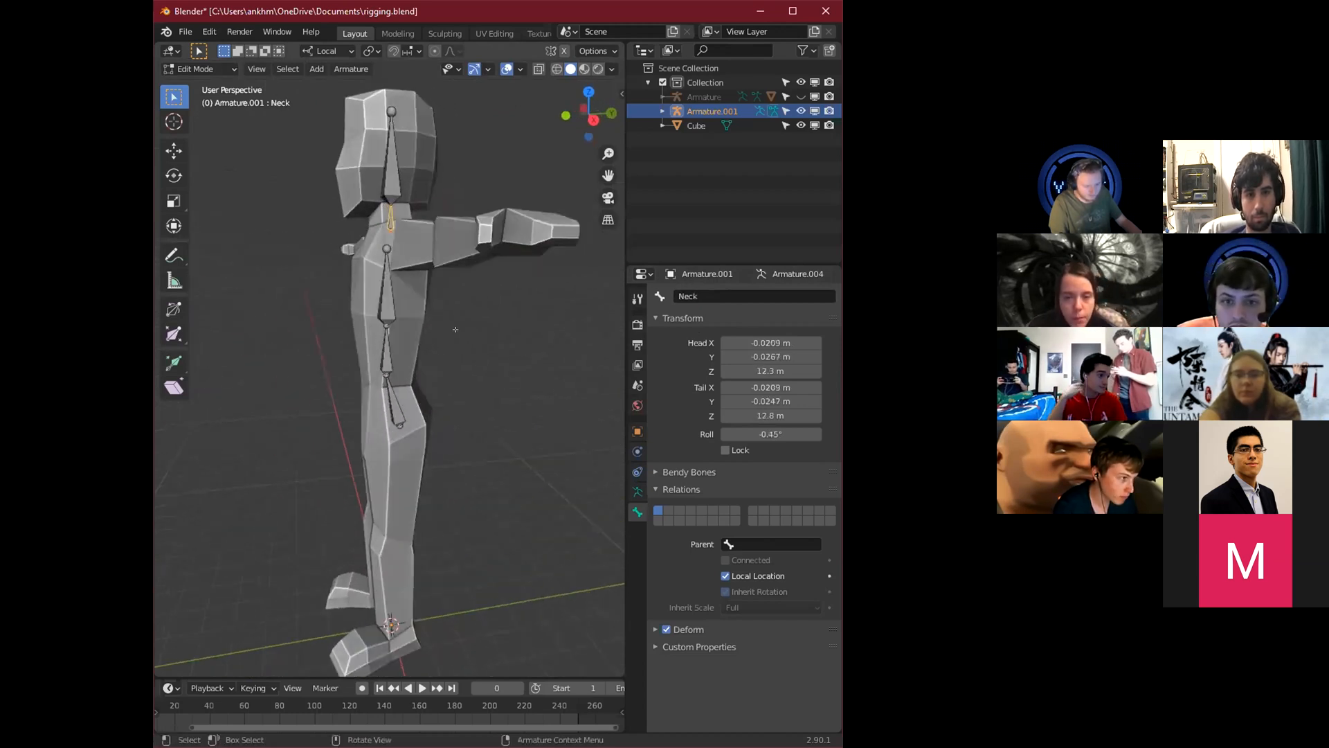
left_click(745, 539)
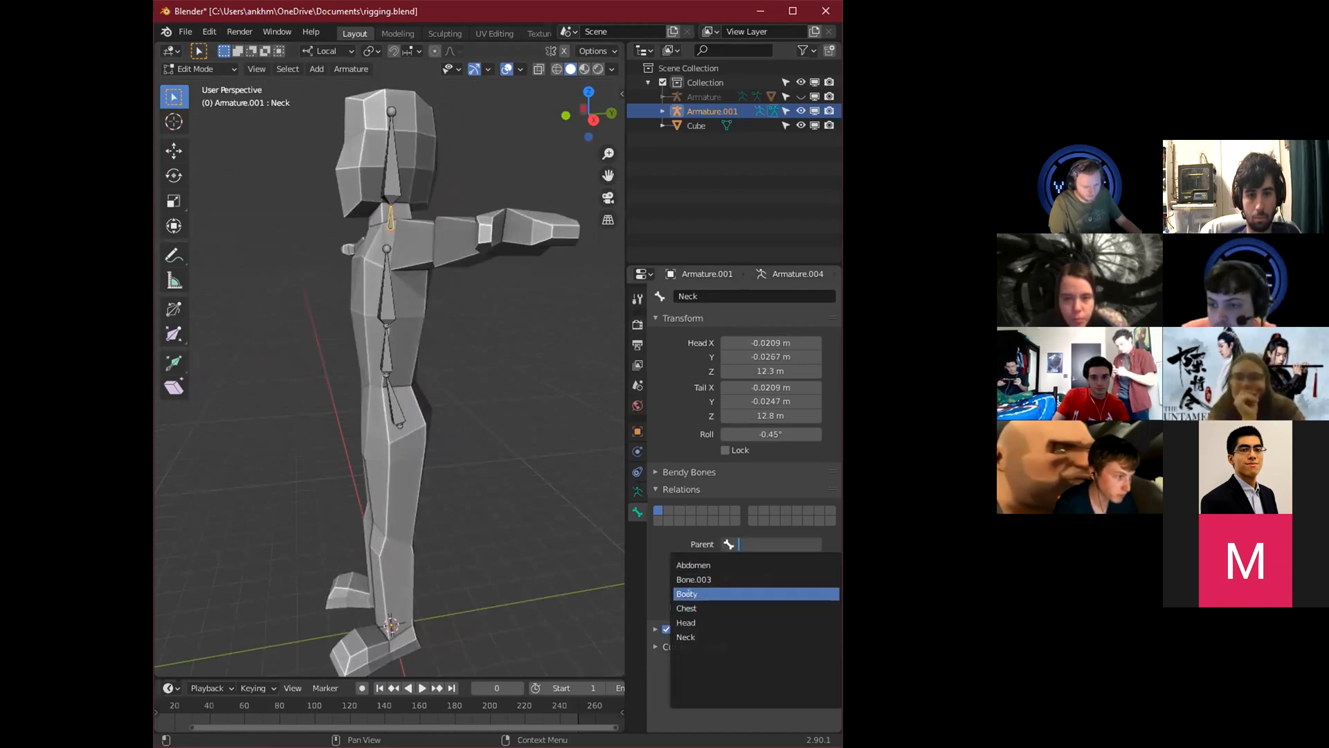
left_click(363, 373)
middle_click_drag(363, 373, 409, 223)
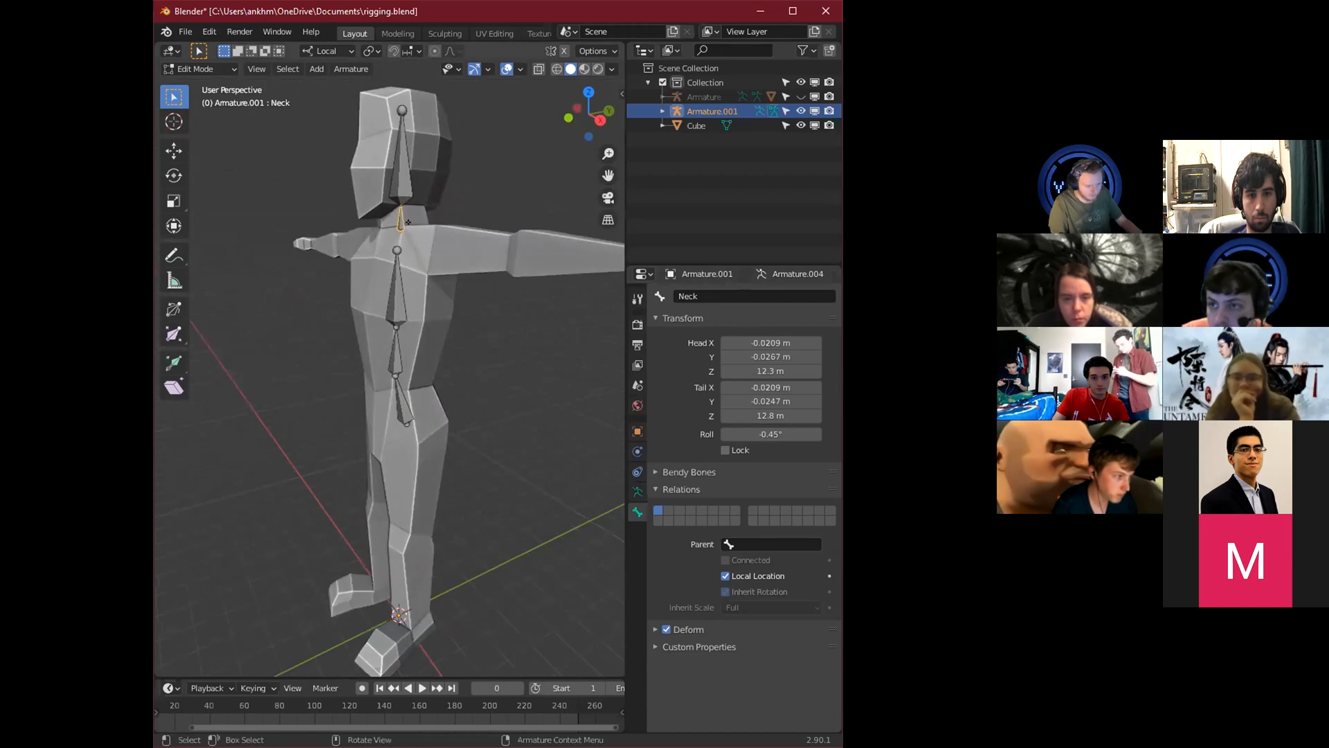
left_click(401, 143)
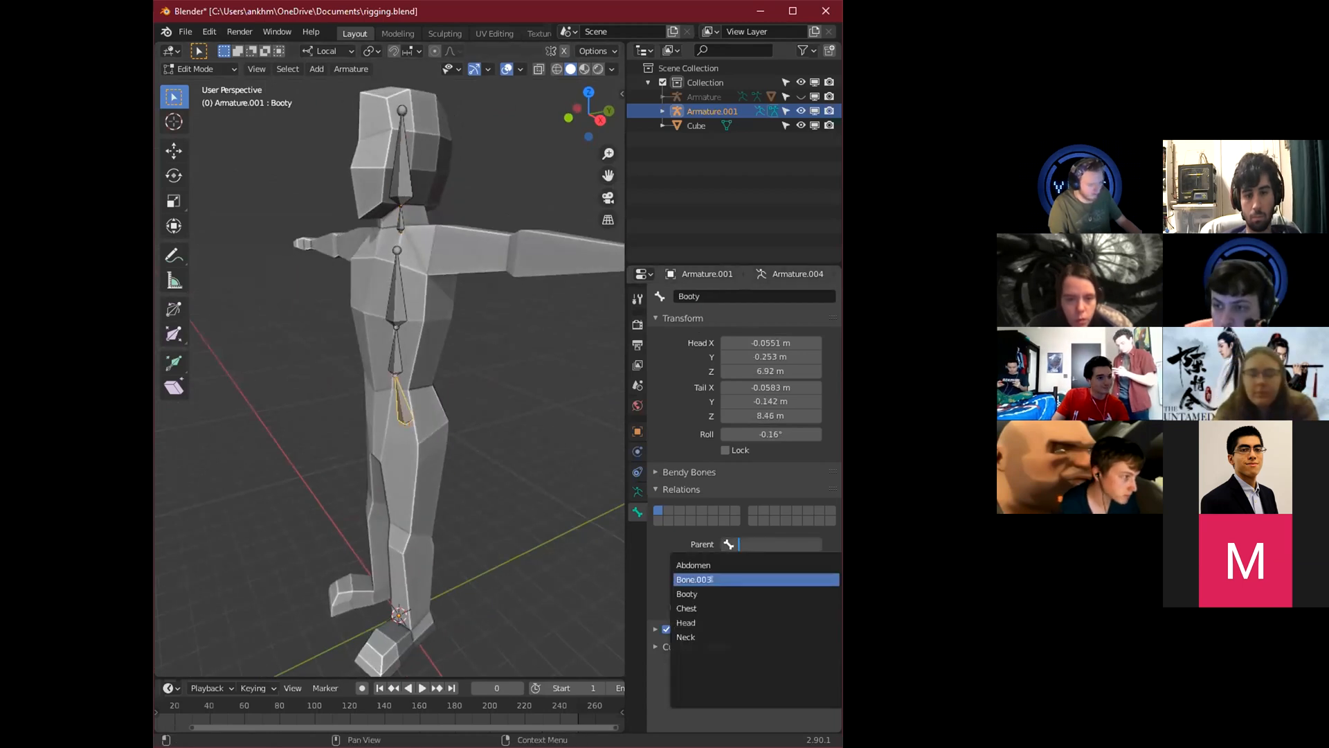
middle_click_drag(506, 418, 422, 430)
left_click(387, 362)
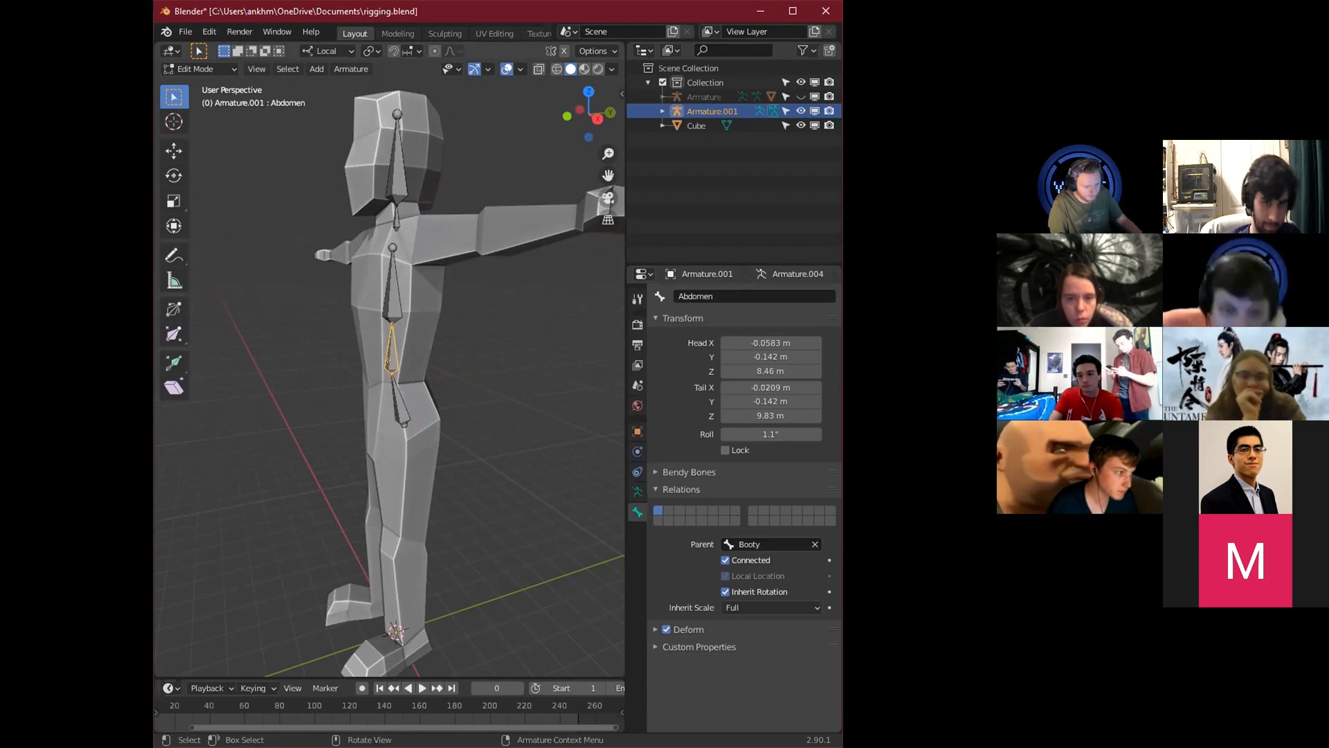
left_click(386, 293)
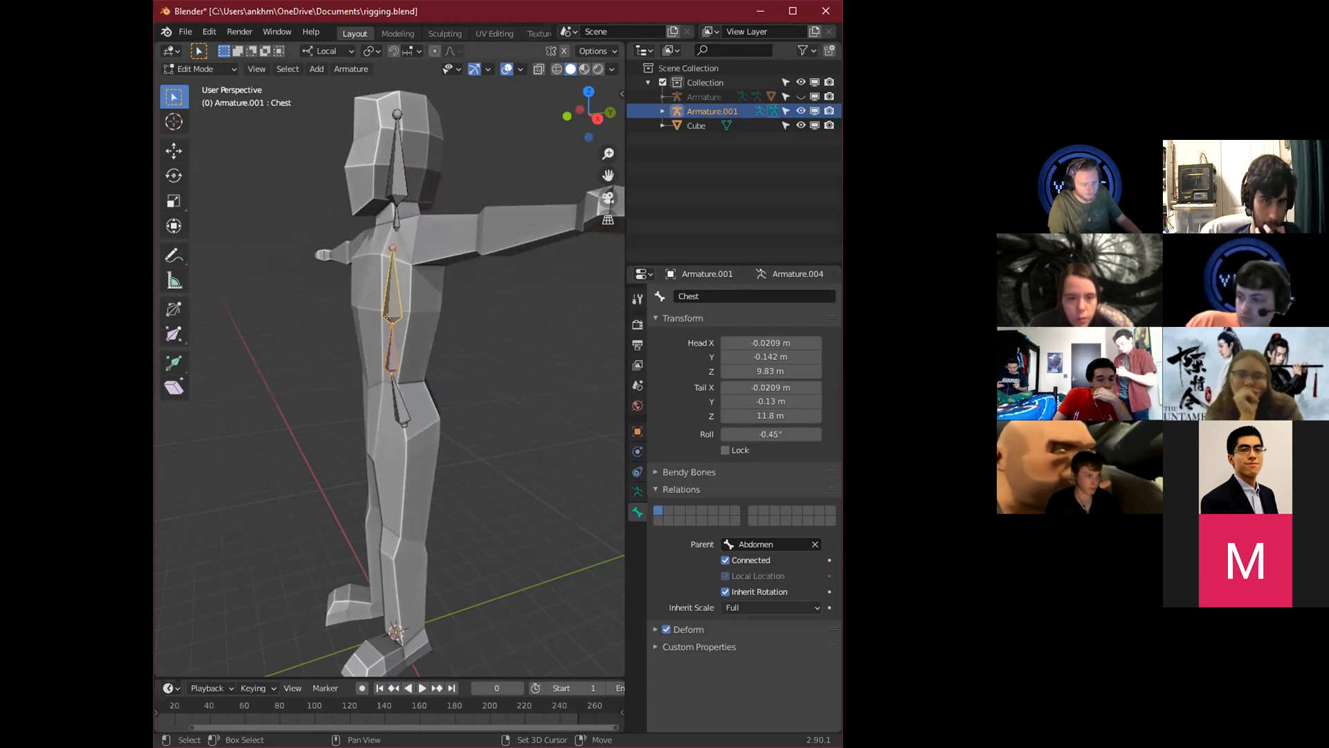
left_click(395, 383)
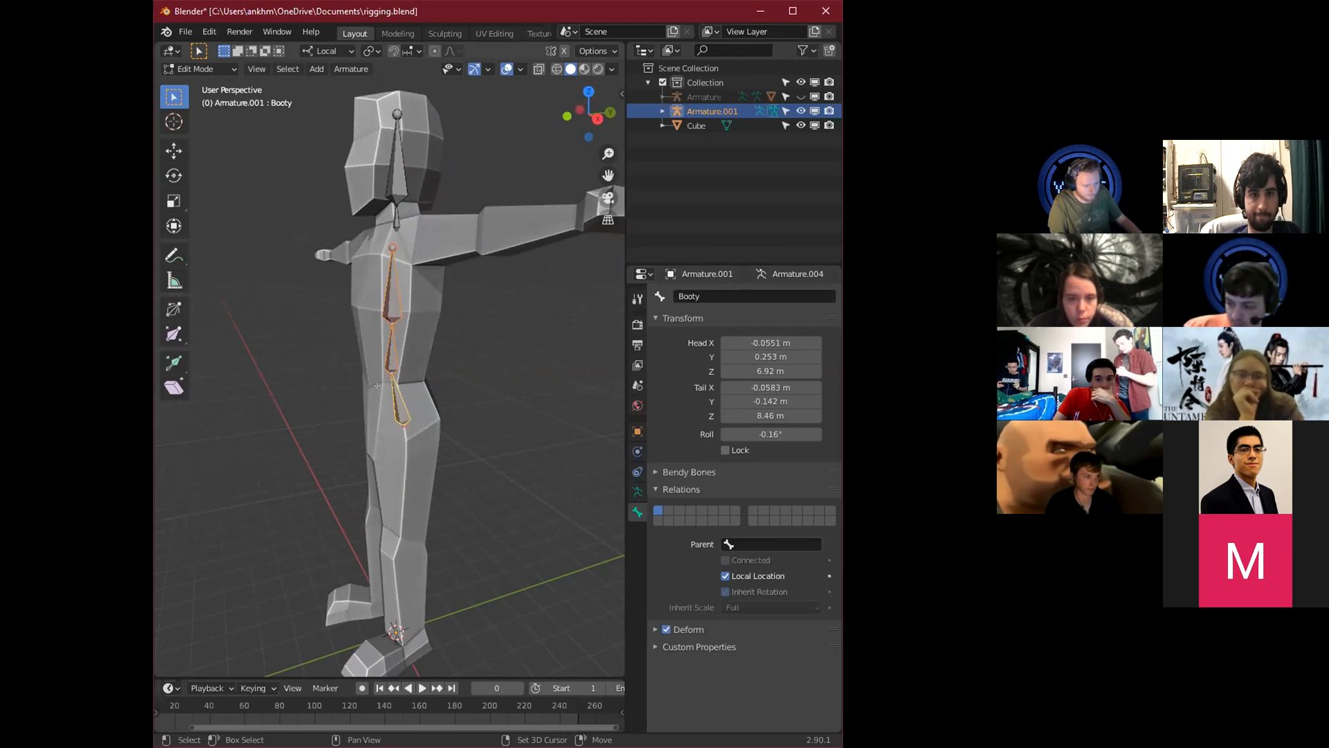
middle_click_drag(389, 306, 377, 270)
left_click(378, 289)
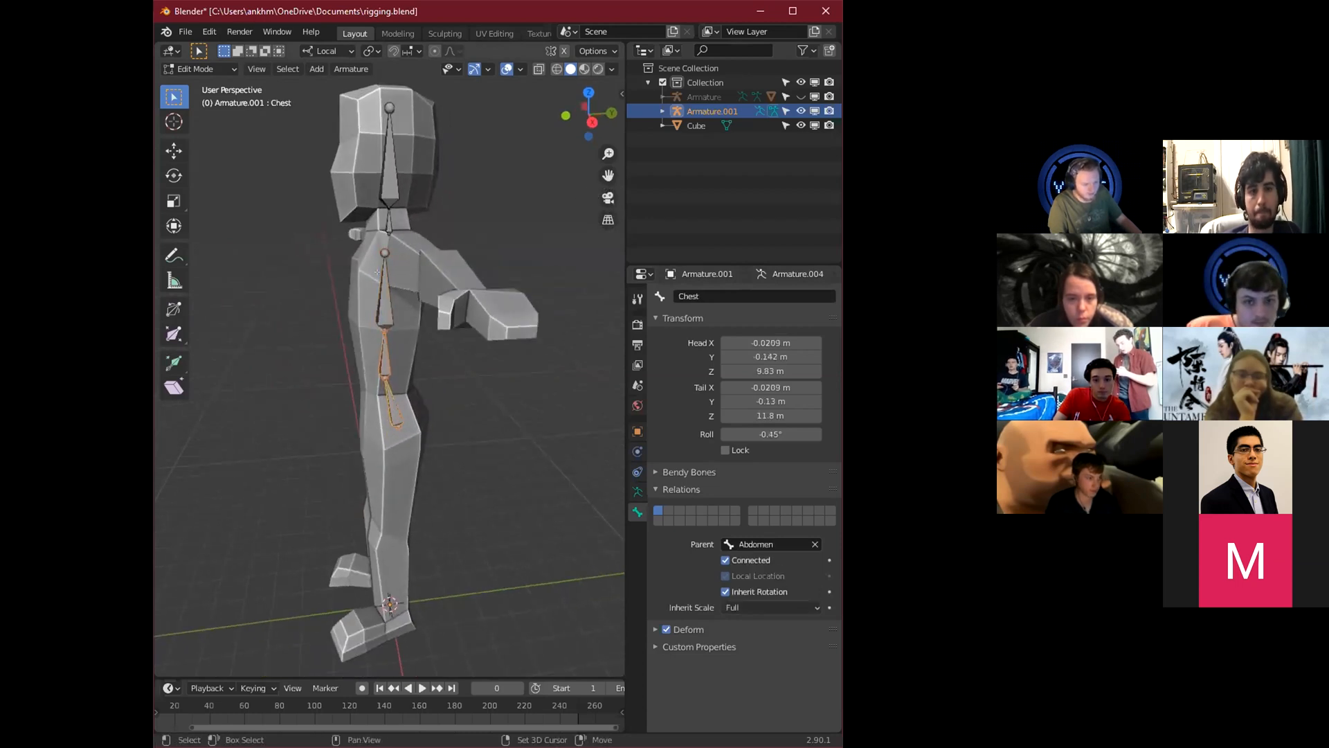
Try moving the chest bone away from the torso and deleting the stray bone at its tip, and undo both changes.
key("g")
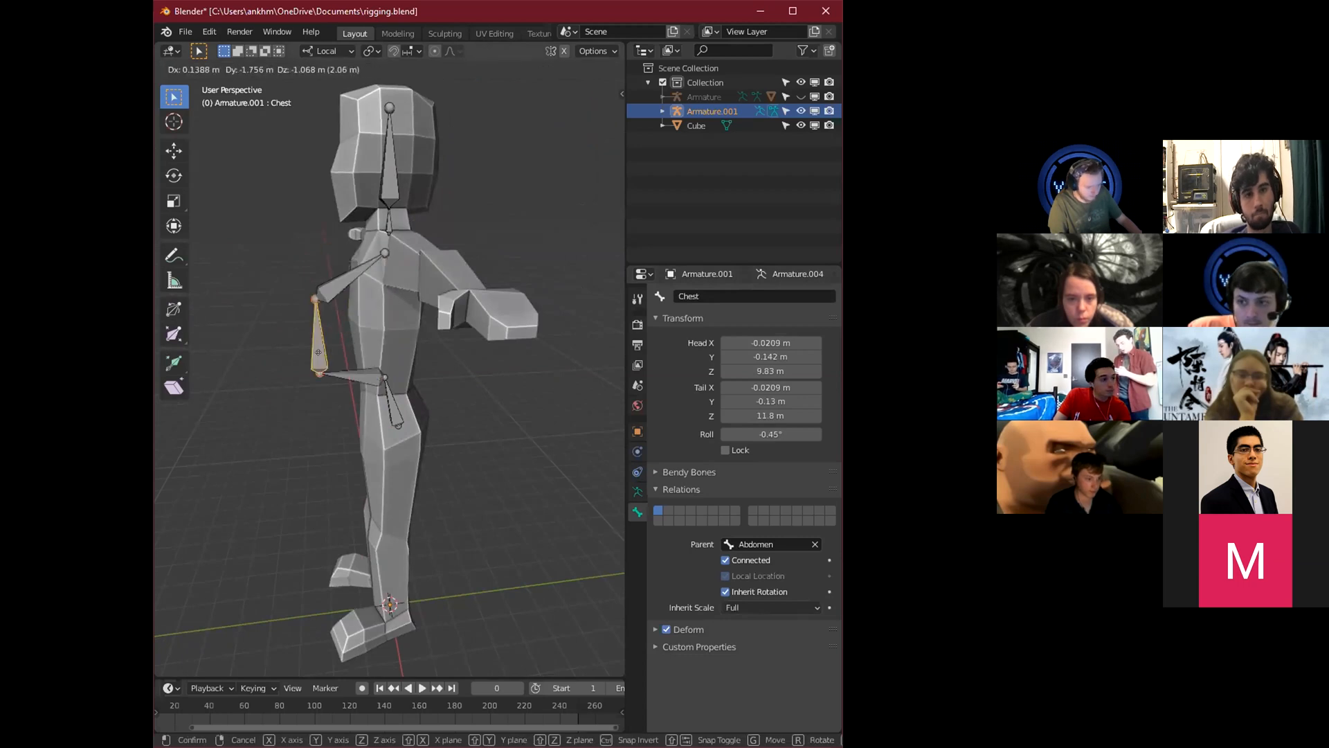
key("Escape")
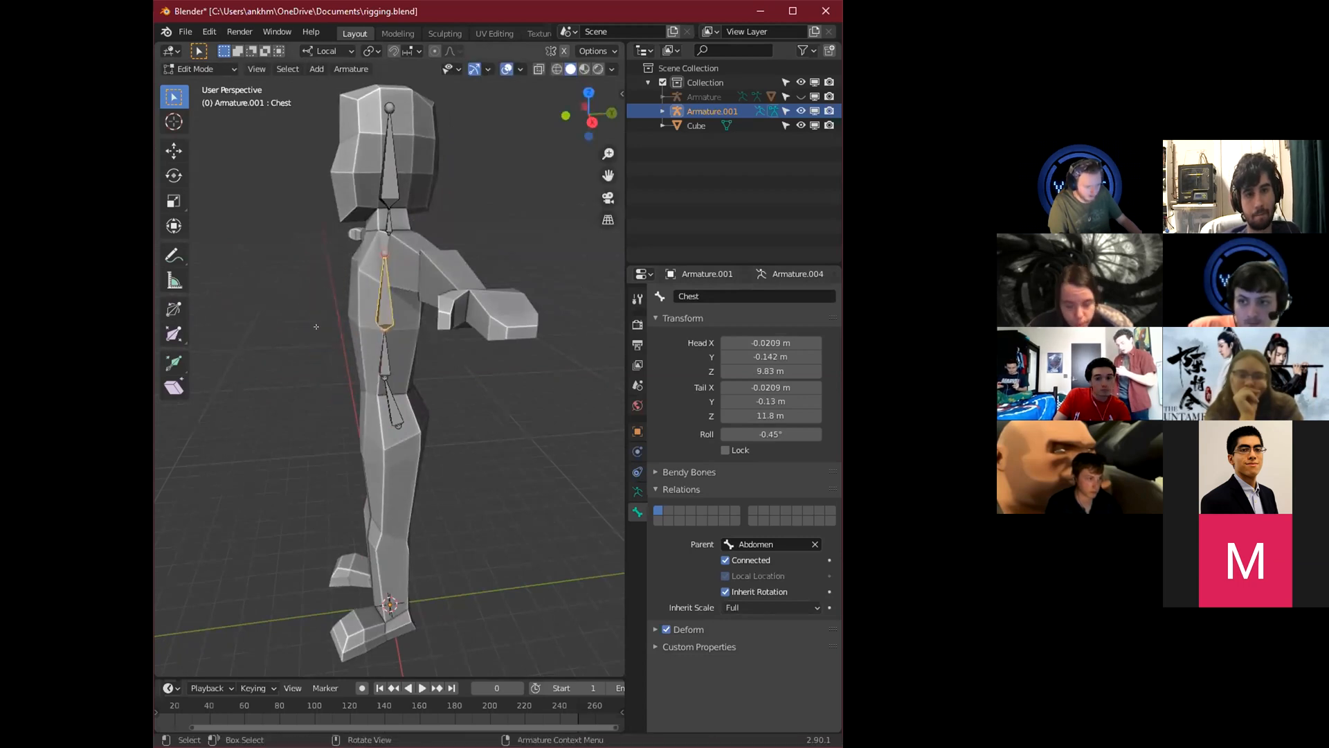
key("g")
left_click(313, 336)
left_click(352, 258)
key("x")
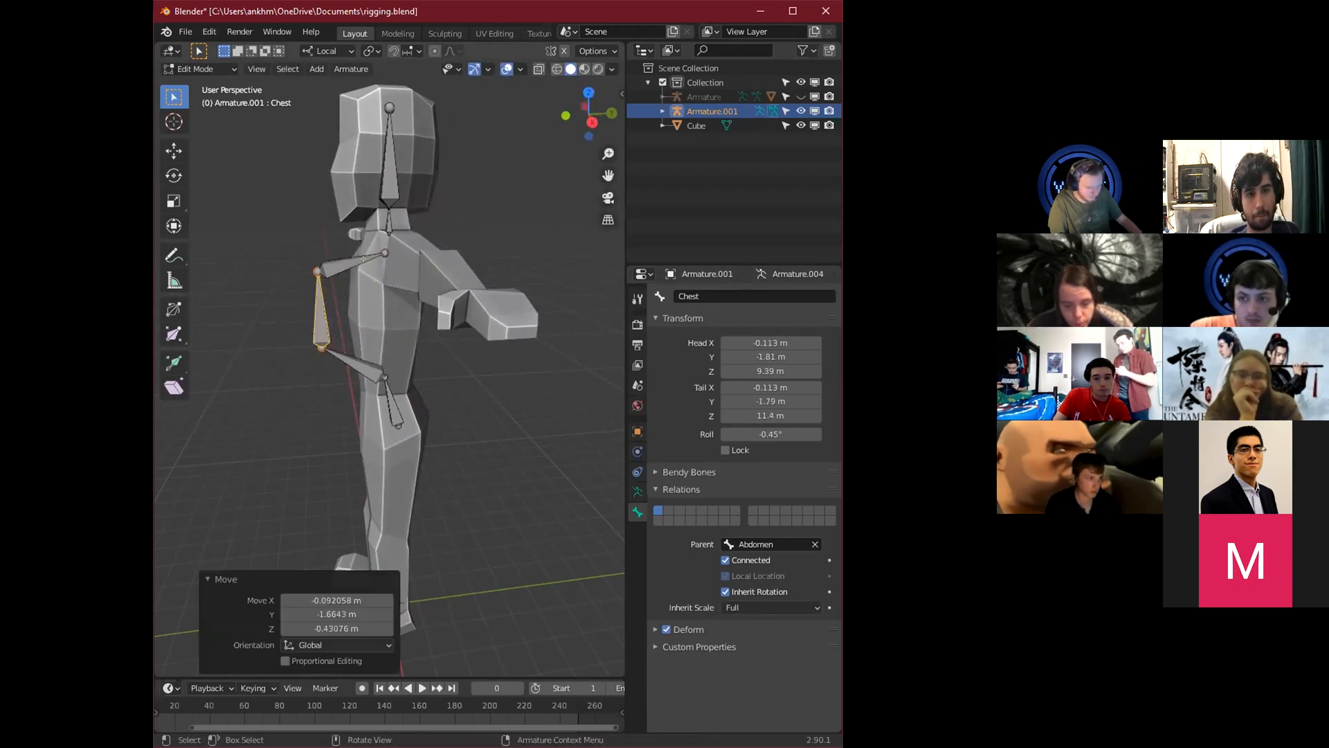
left_click(353, 256)
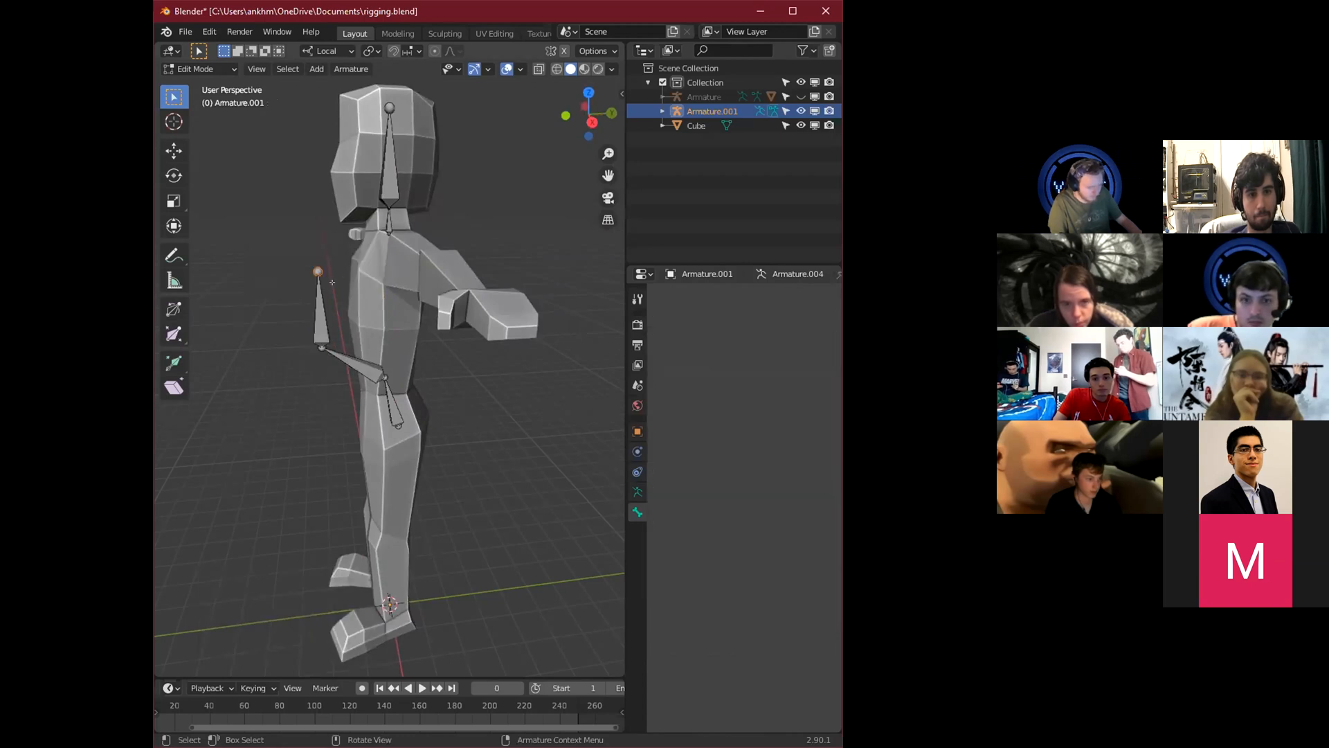
key("ctrl+z")
key("ctrl+z")
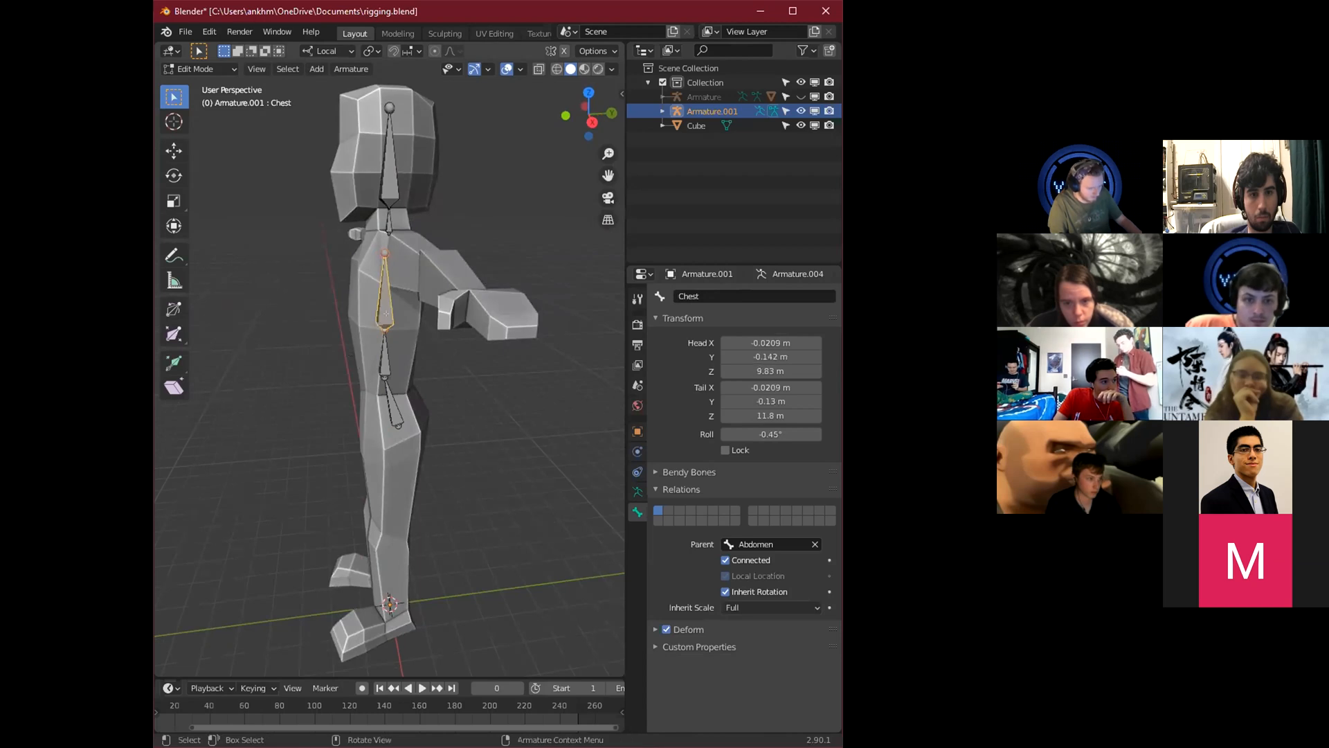
Expand the Armature.001 bone hierarchy through Booty and Abdomen to show the child of the Chest bone.
left_click(663, 111)
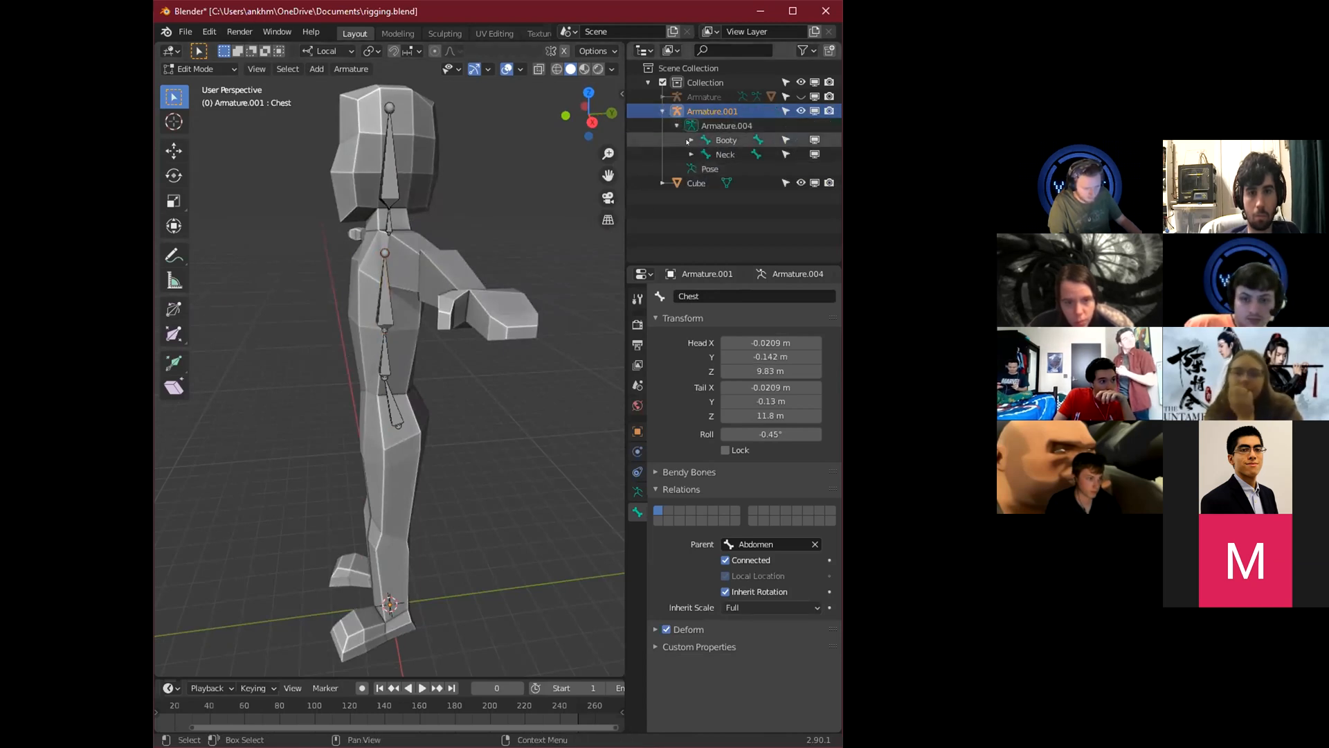
left_click(691, 140)
left_click(706, 154)
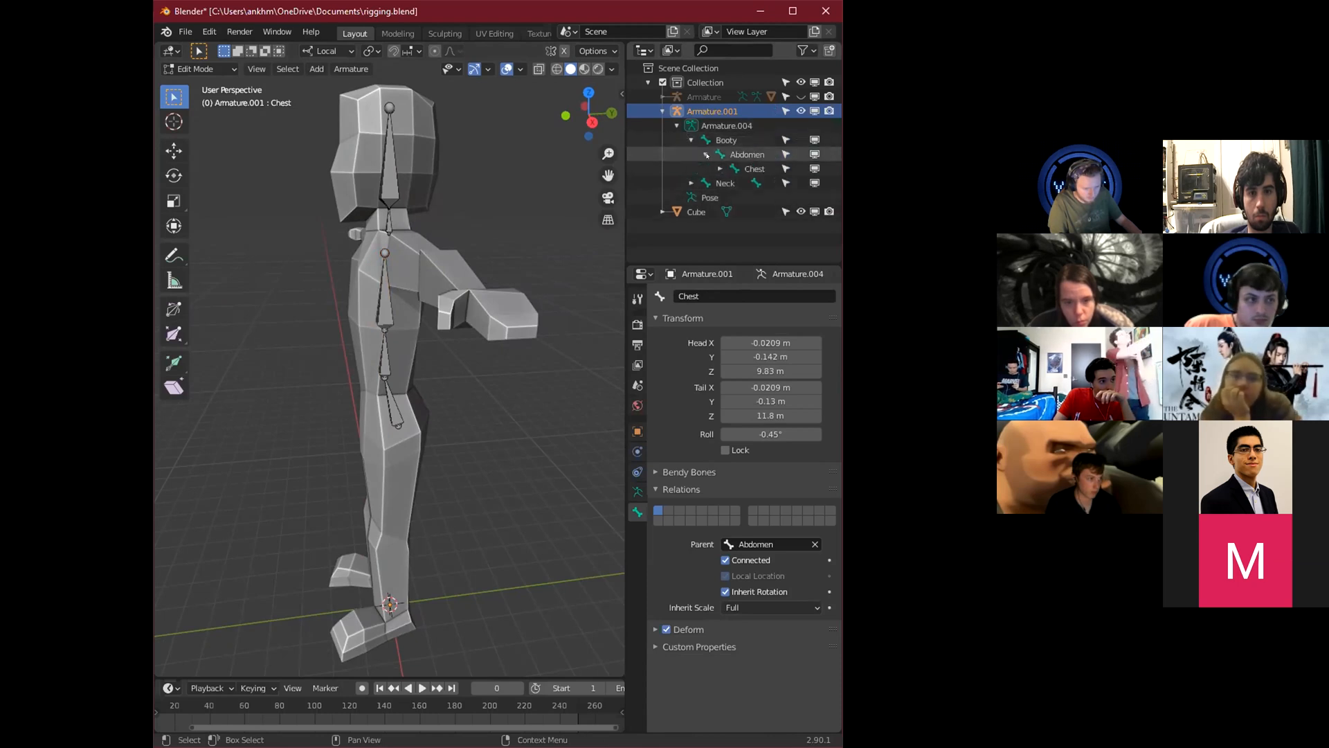
left_click(708, 164)
left_click(720, 168)
Select the stray Bone.003 under the Chest bone in the hierarchy and delete it.
left_click(734, 183)
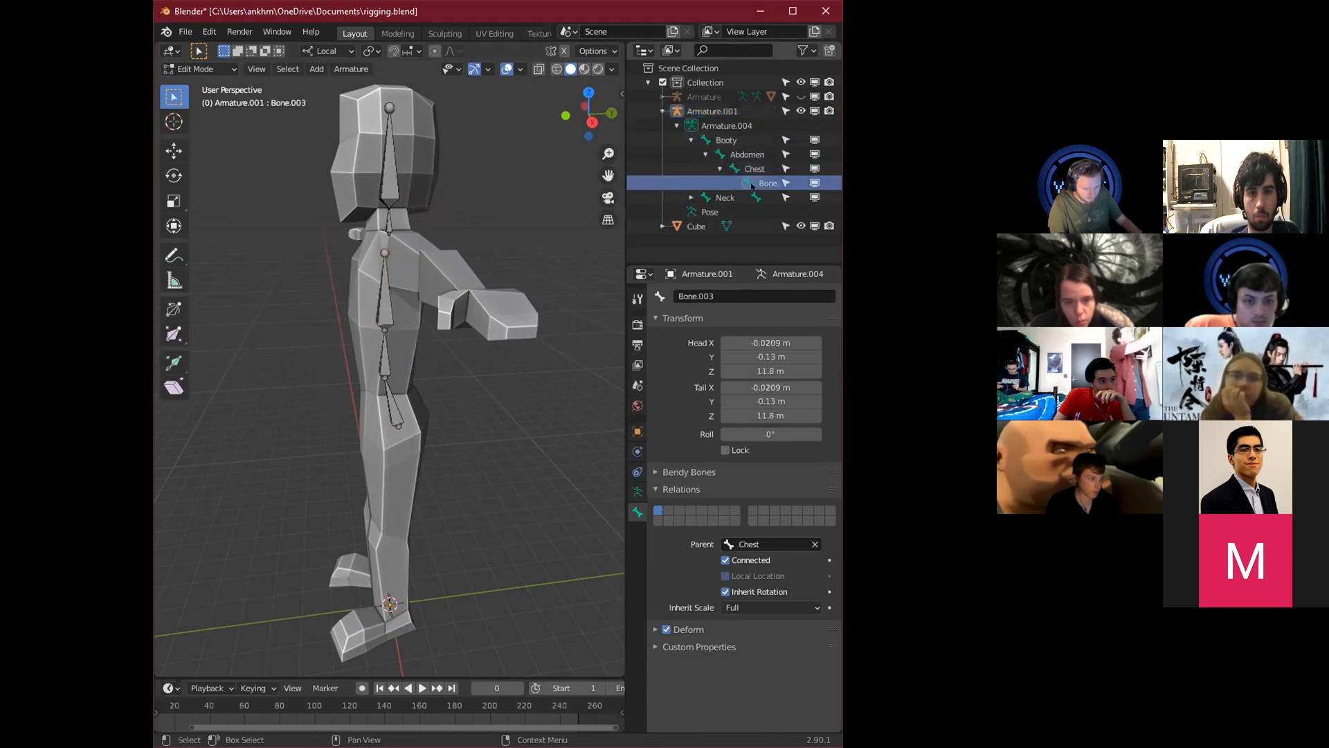
right_click(728, 184)
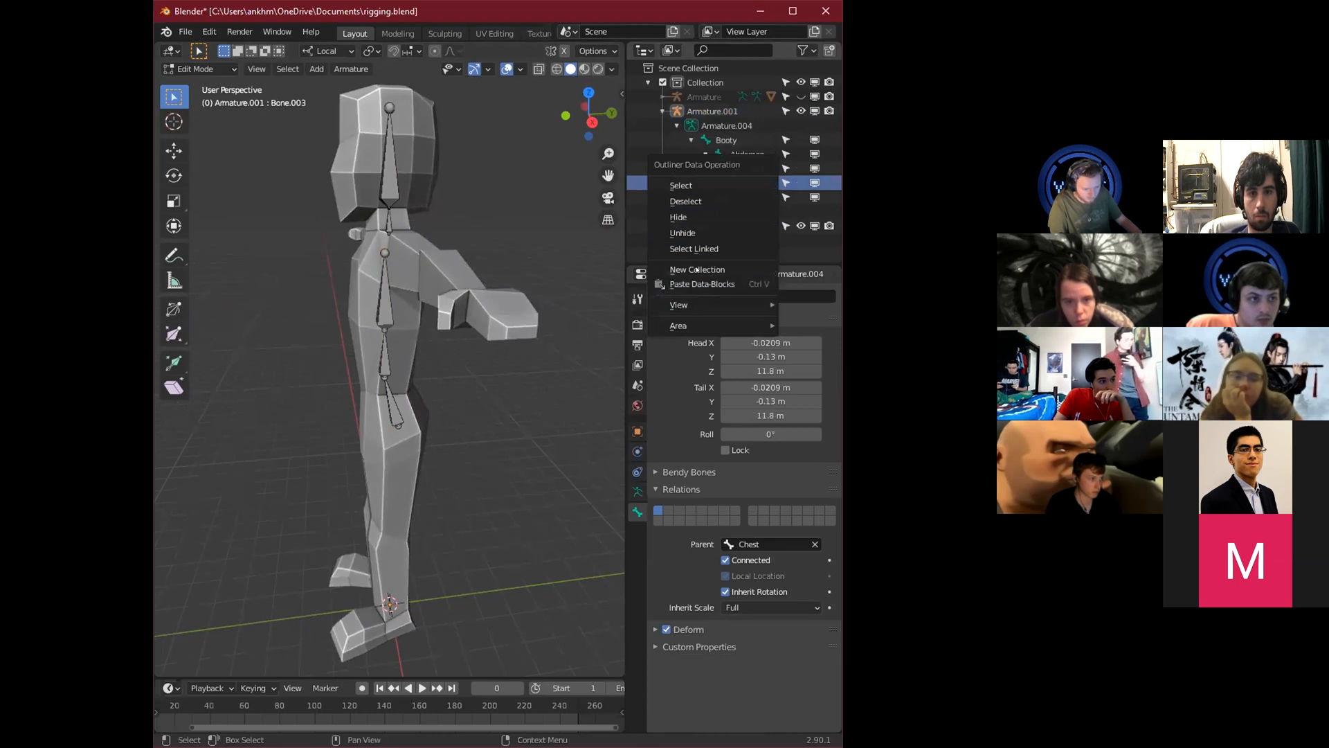
left_click(764, 180)
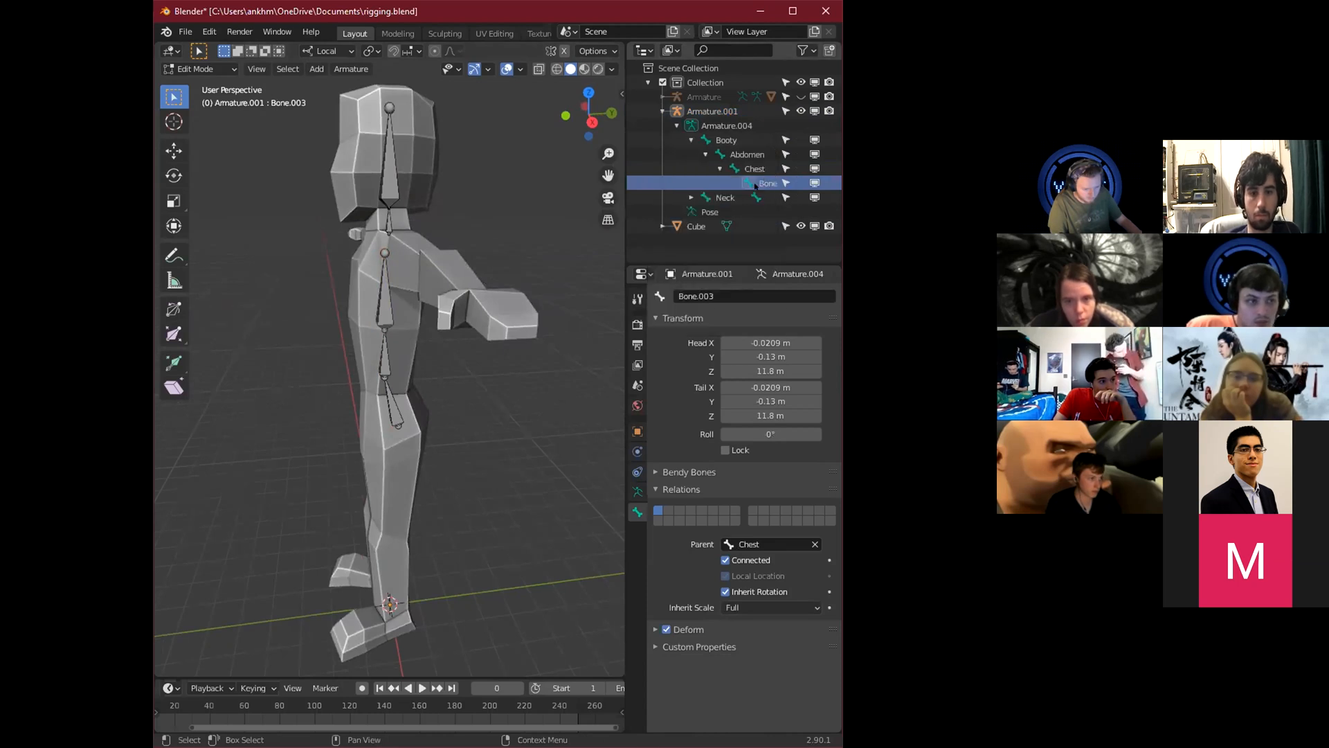
right_click(746, 186)
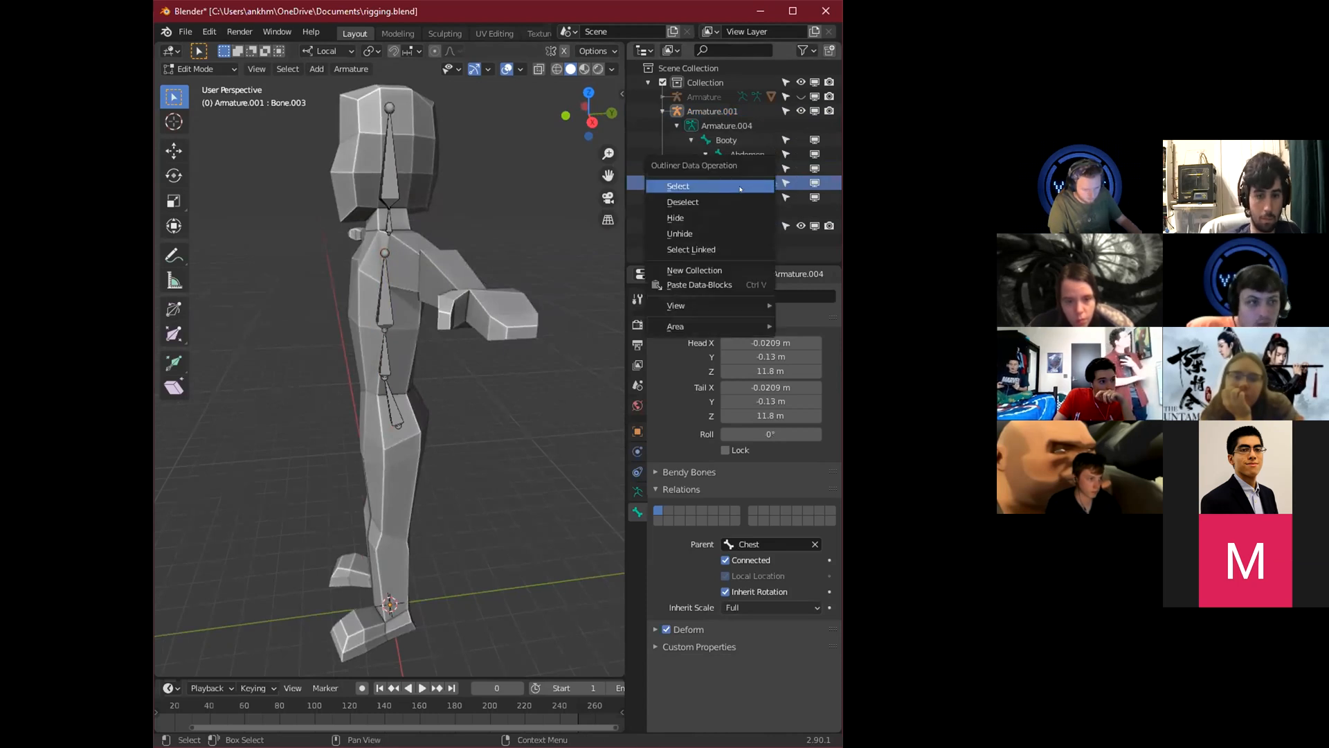
left_click(740, 187)
right_click(292, 306)
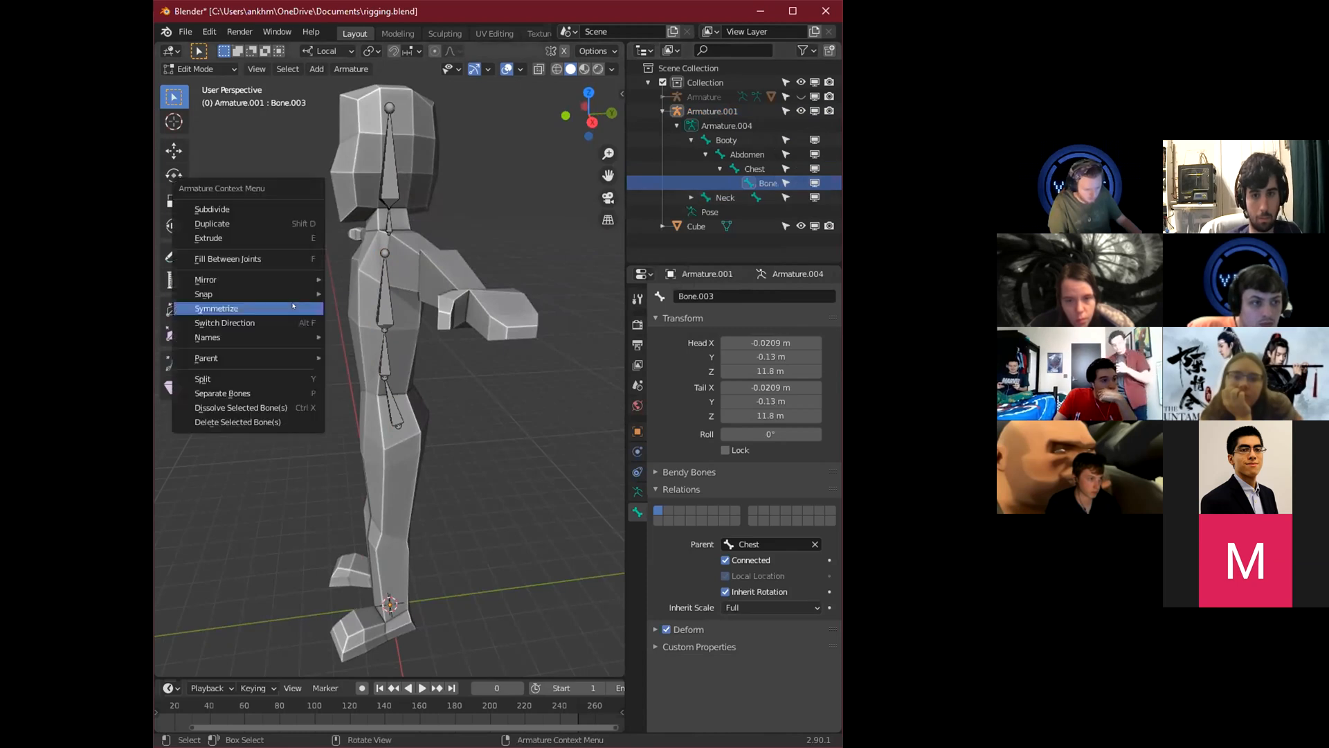
key("x")
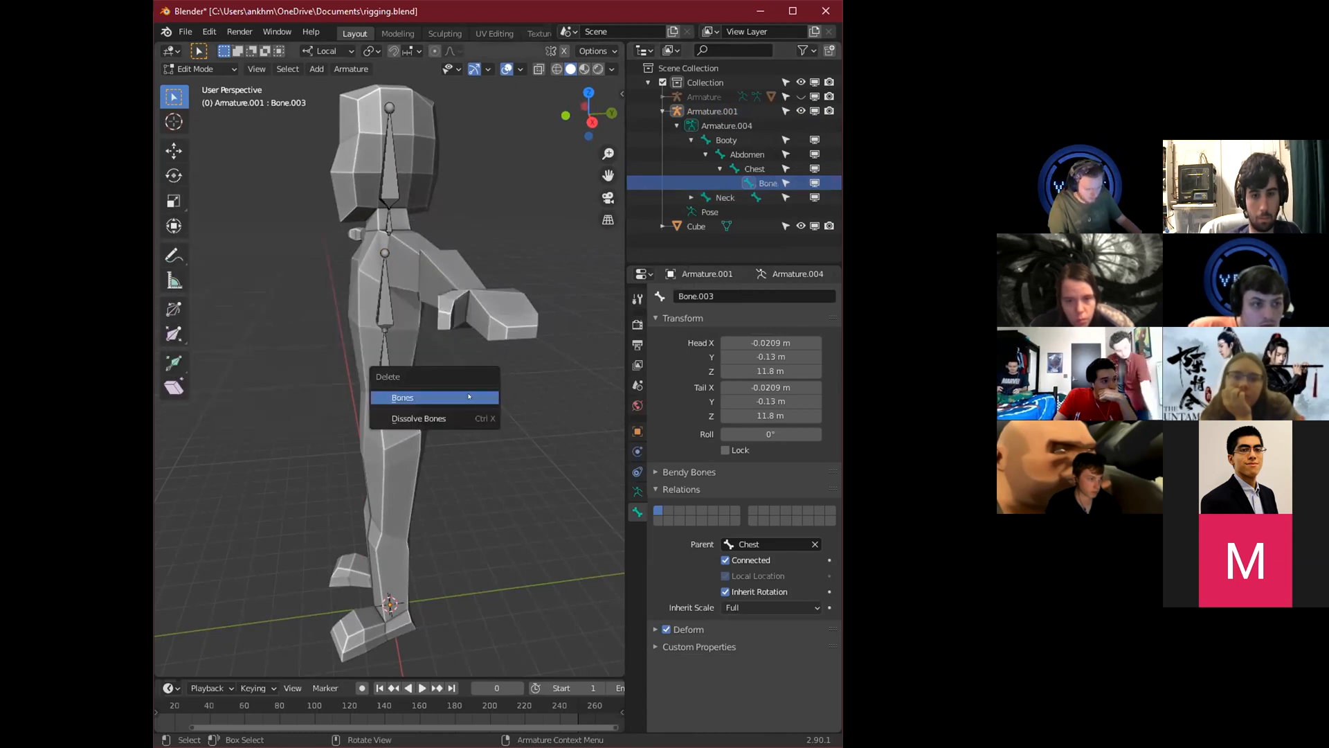
left_click(468, 393)
Examine the armature's bone hierarchy, checking the Booty and Abdomen bones against the model.
left_click(677, 125)
left_click(374, 295)
middle_click_drag(373, 295, 585, 187)
left_click(398, 400)
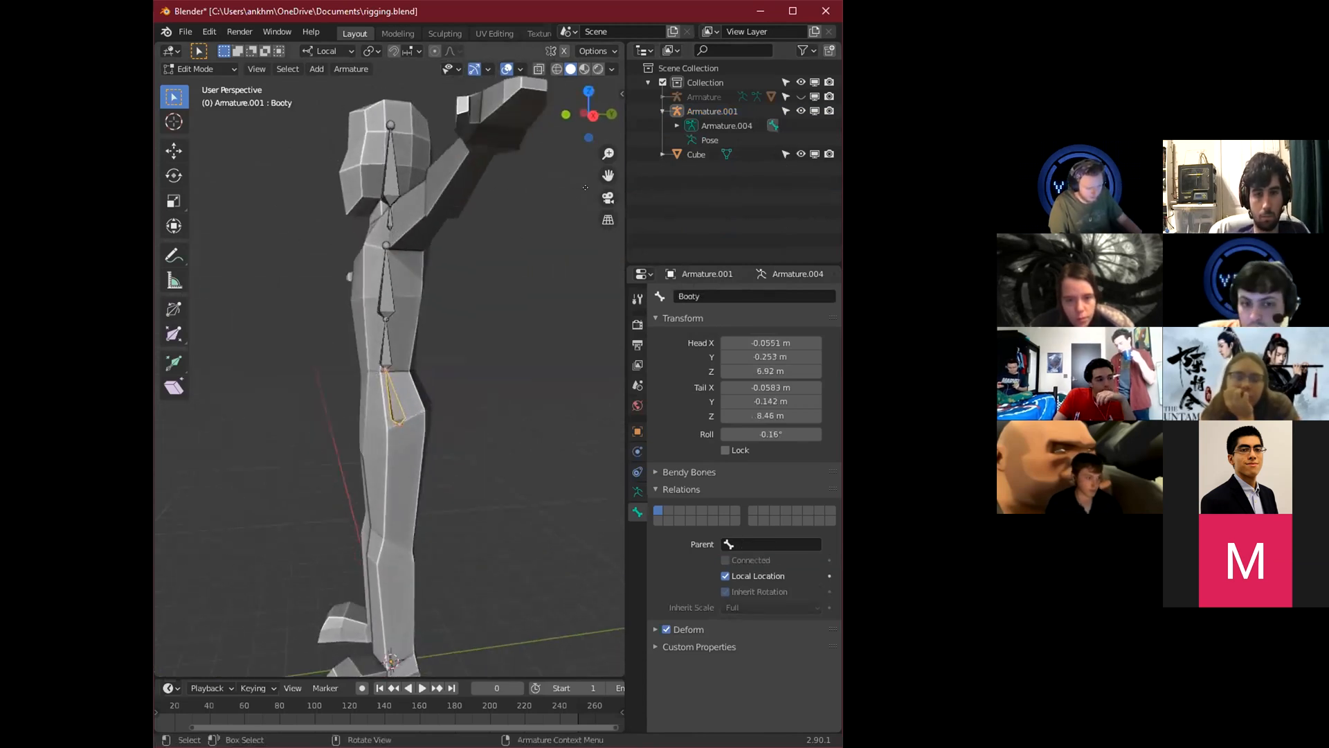
left_click(675, 125)
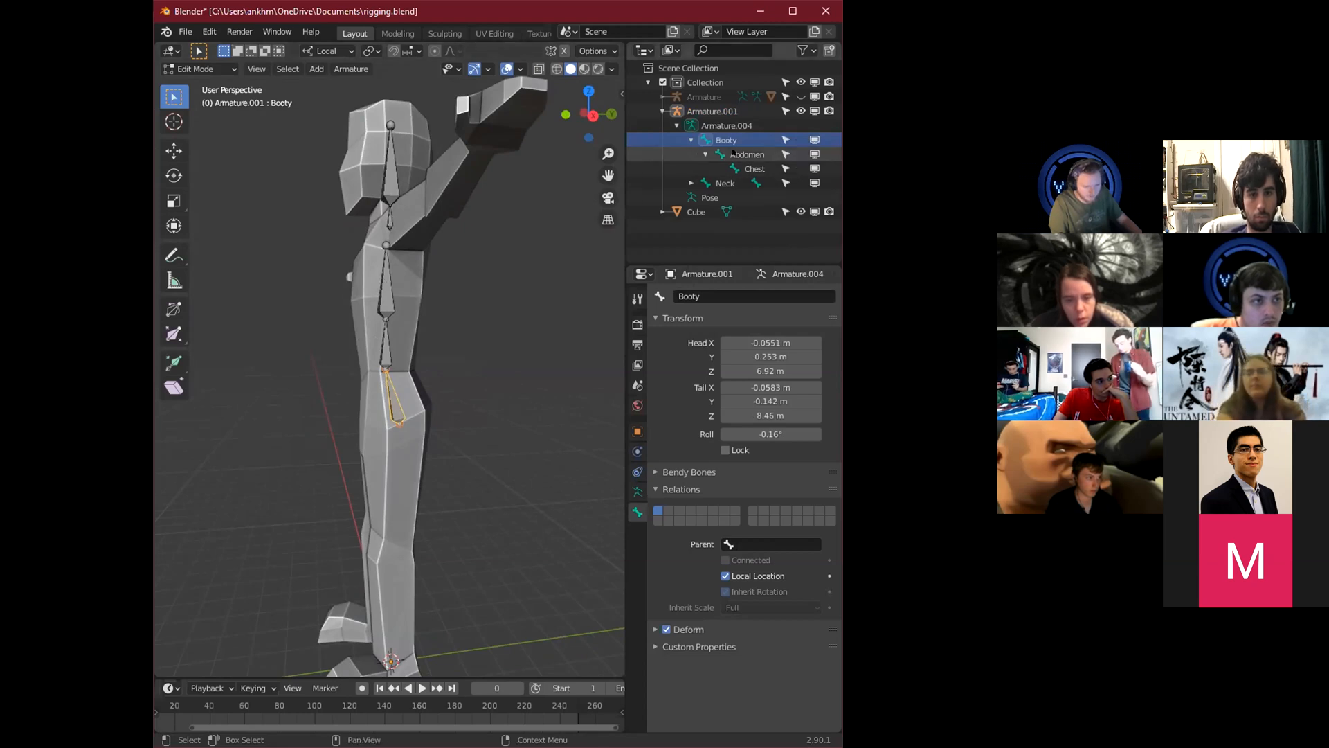
left_click(405, 310)
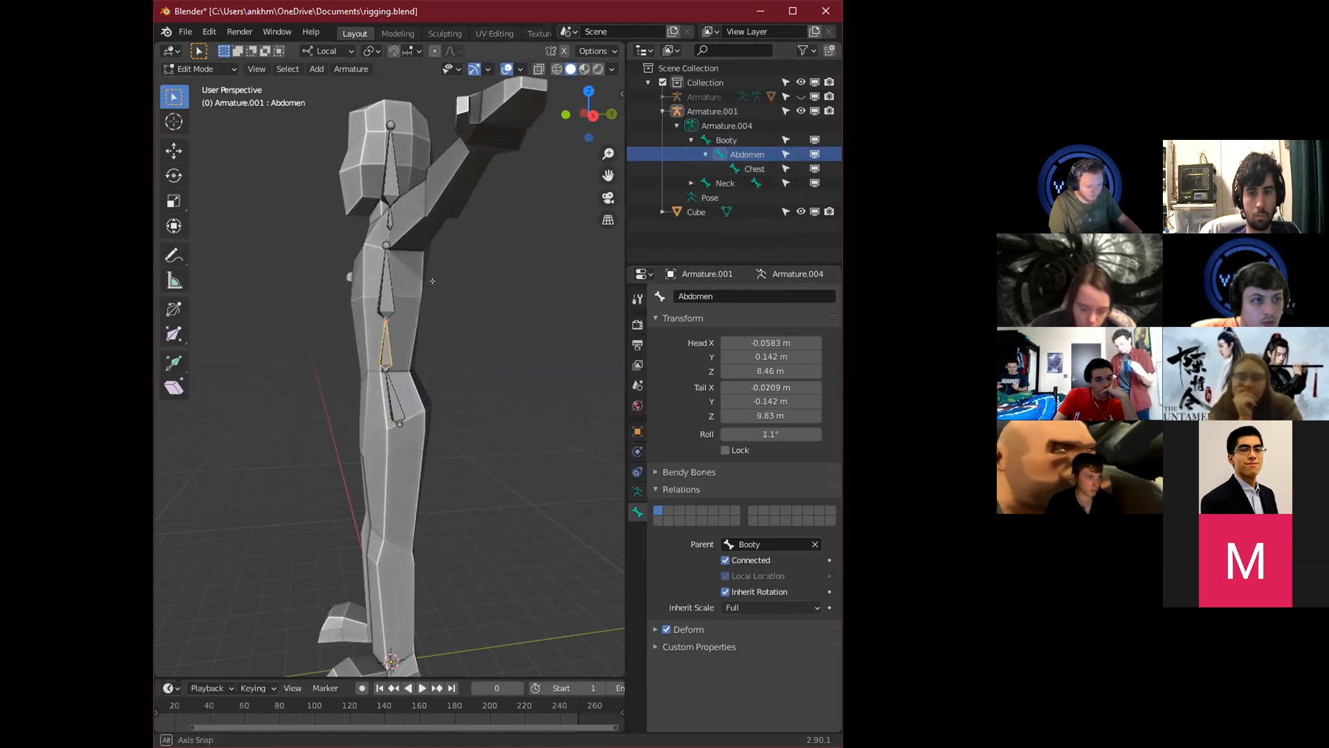
middle_click_drag(367, 228, 396, 223)
Select the Neck bone and set its parent to the Chest bone.
left_click(363, 188)
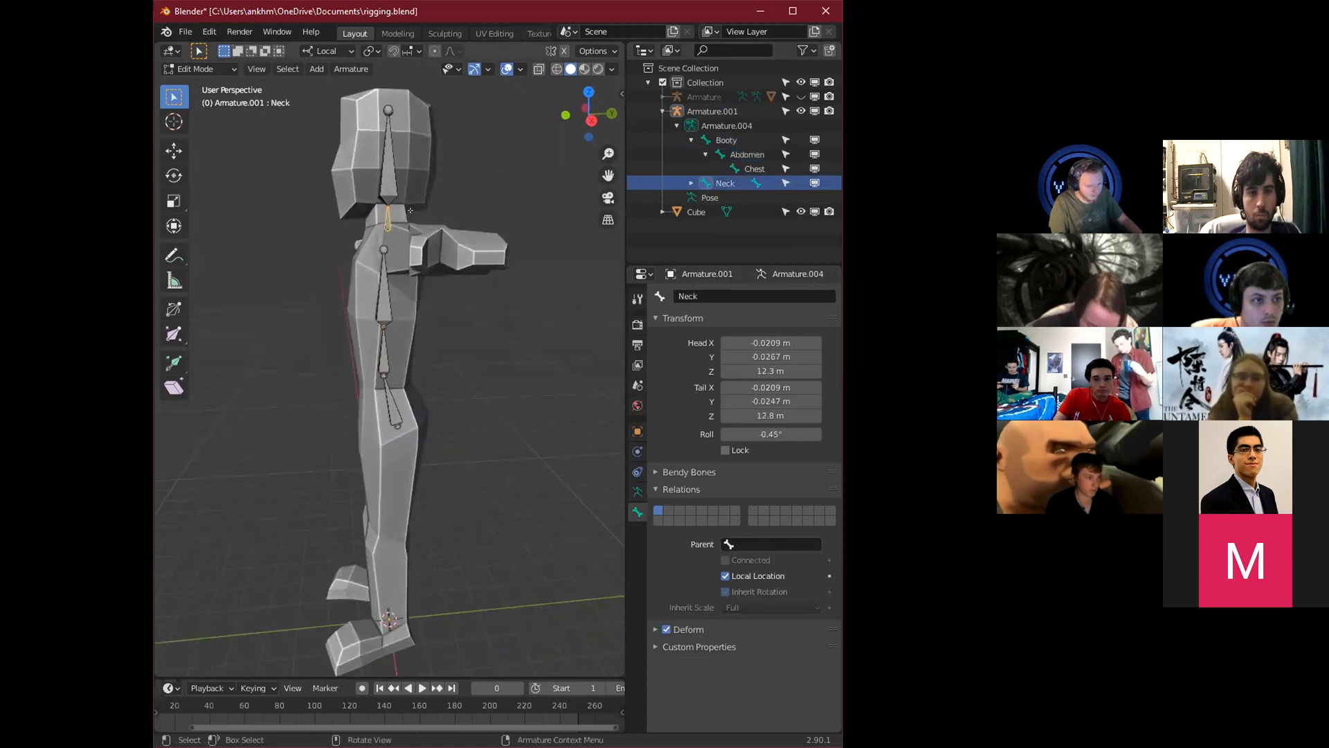
middle_click_drag(374, 180, 375, 247)
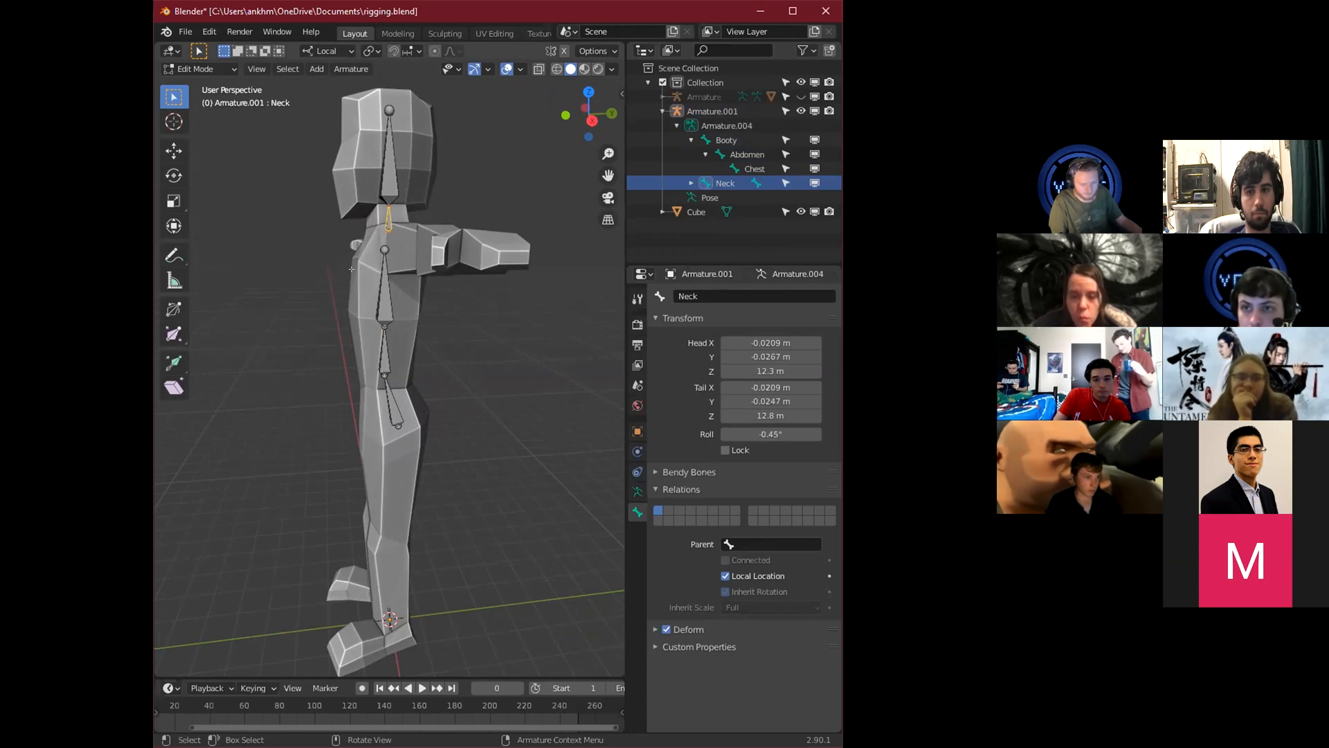
middle_click_drag(352, 268, 401, 434)
middle_click_drag(360, 232, 386, 227)
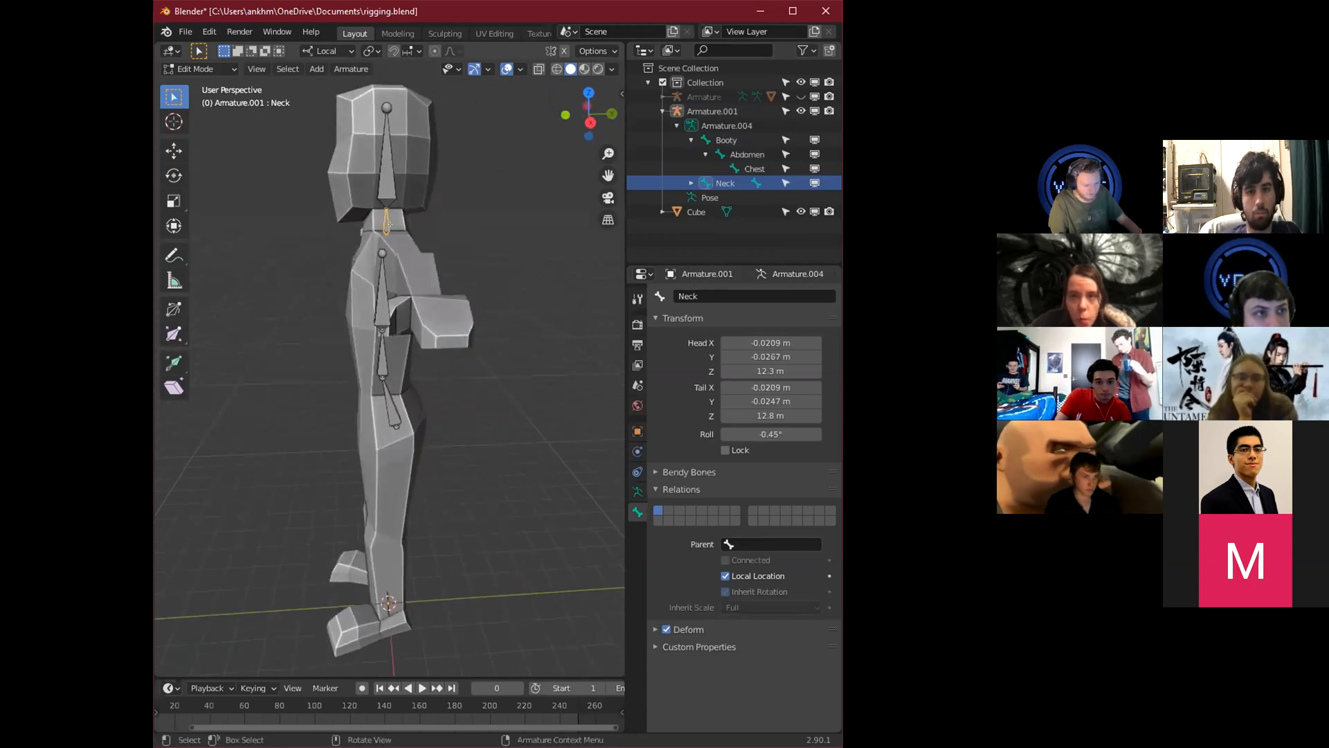
middle_click_drag(470, 340, 498, 339)
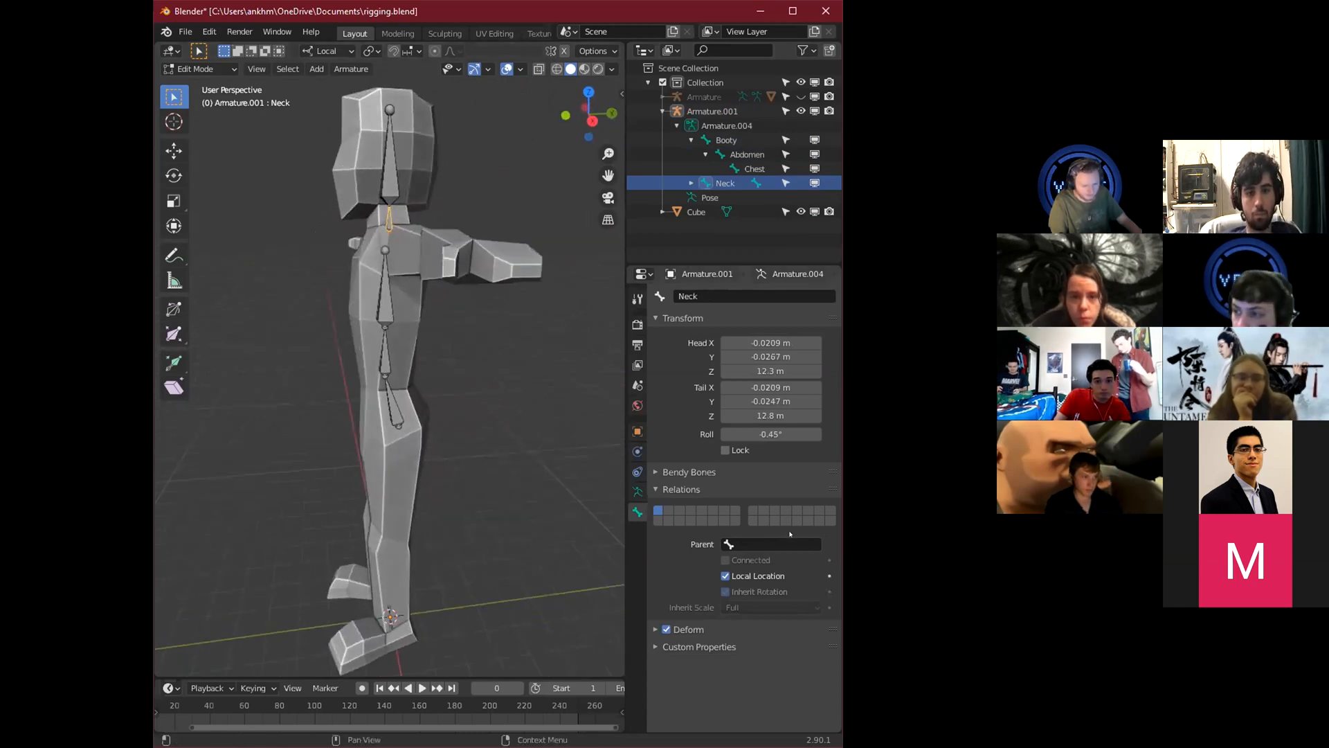
left_click(771, 540)
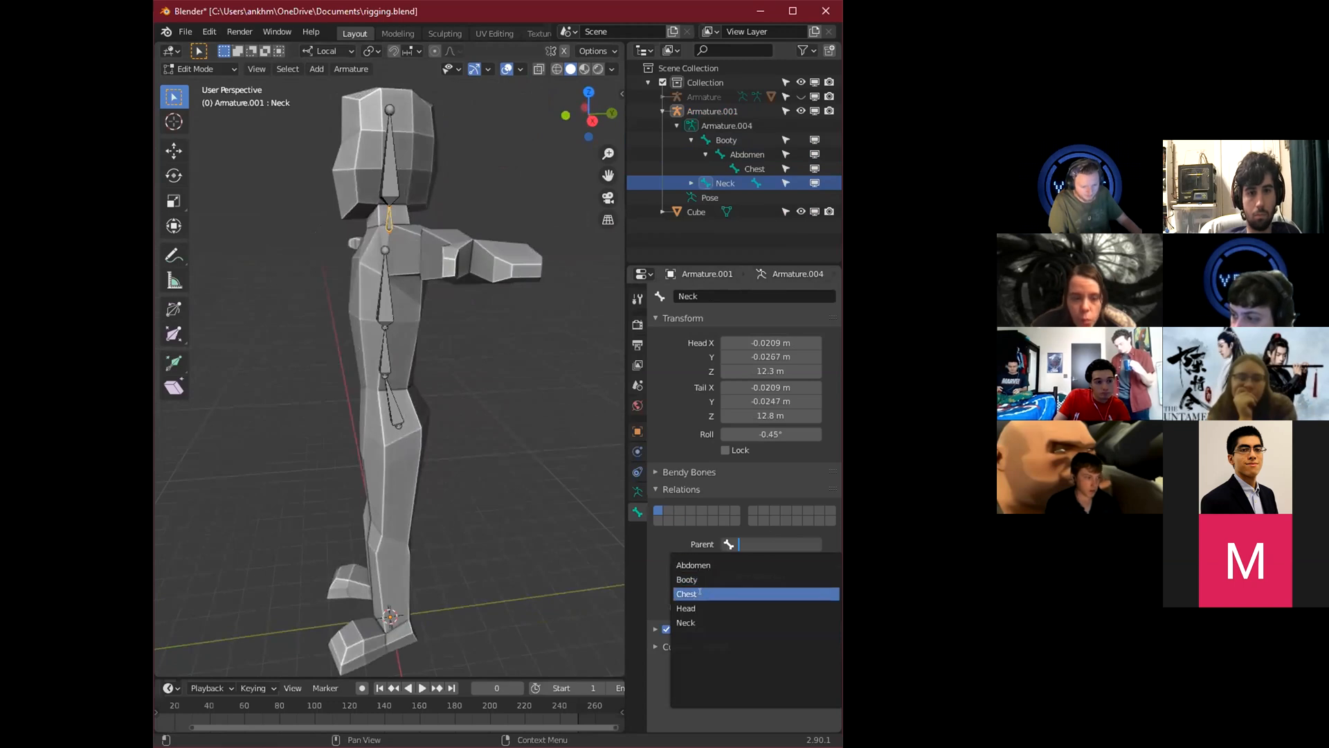
left_click(700, 592)
mouse_move(526, 498)
middle_mouse_down()
mouse_move(484, 495)
mouse_move(540, 499)
middle_mouse_up()
scroll(388, 247, "up", 6)
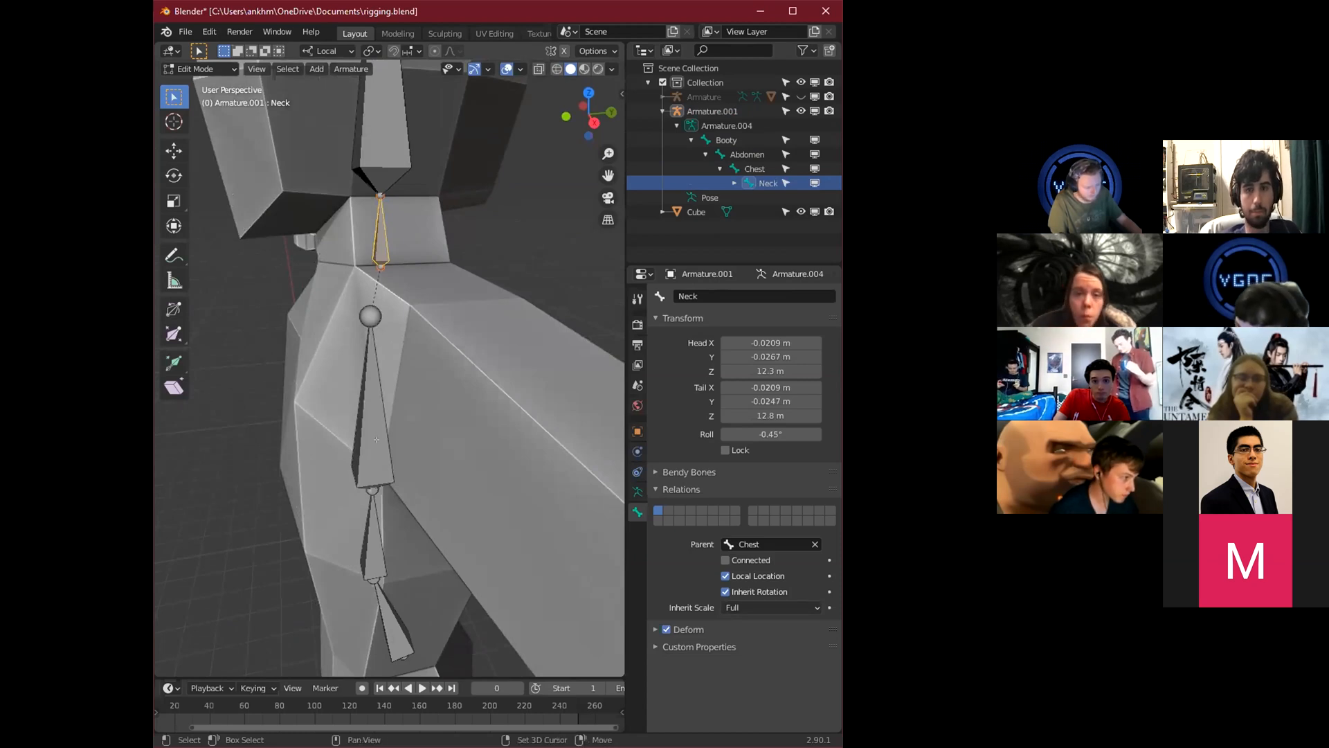
Examine the parent relations of the Head and Chest bones and the spine chain's placement inside the body.
middle_click_drag(367, 271, 318, 373)
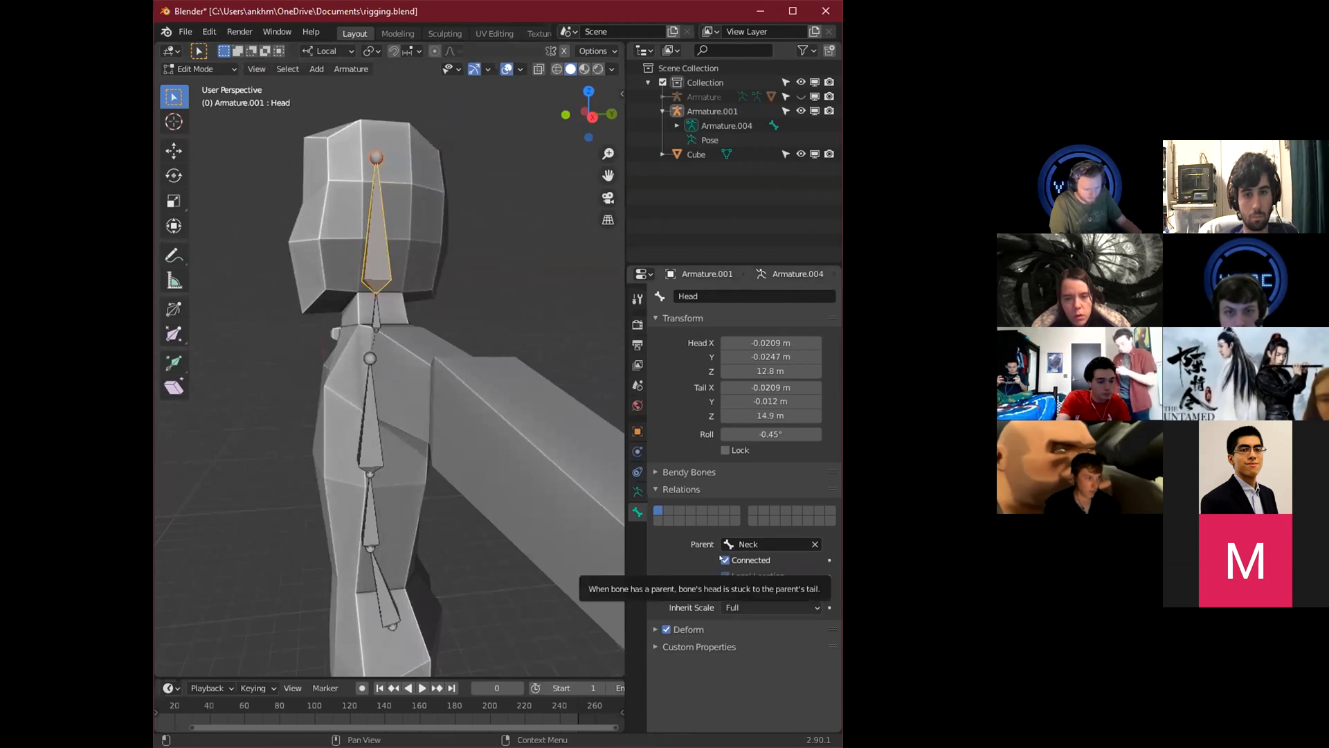
middle_click_drag(527, 409, 377, 200)
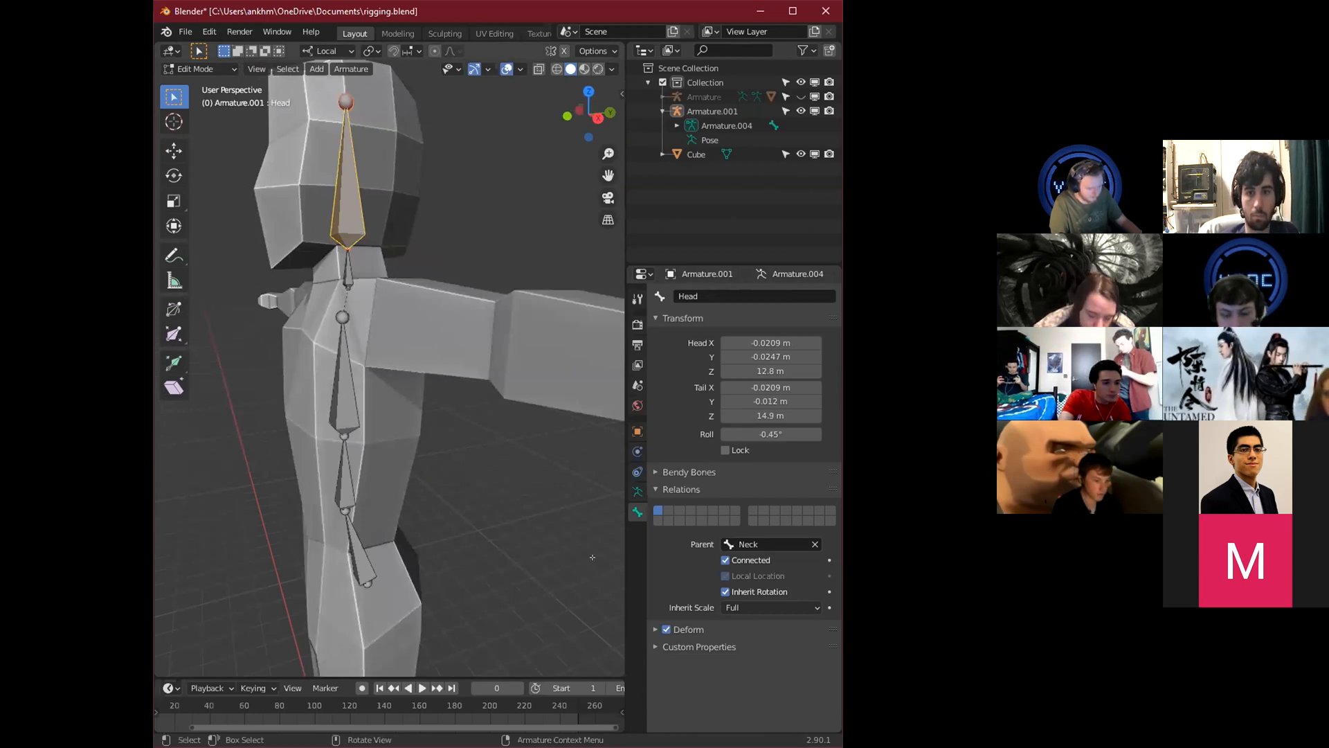
left_click(342, 386)
middle_click_drag(342, 386, 499, 450)
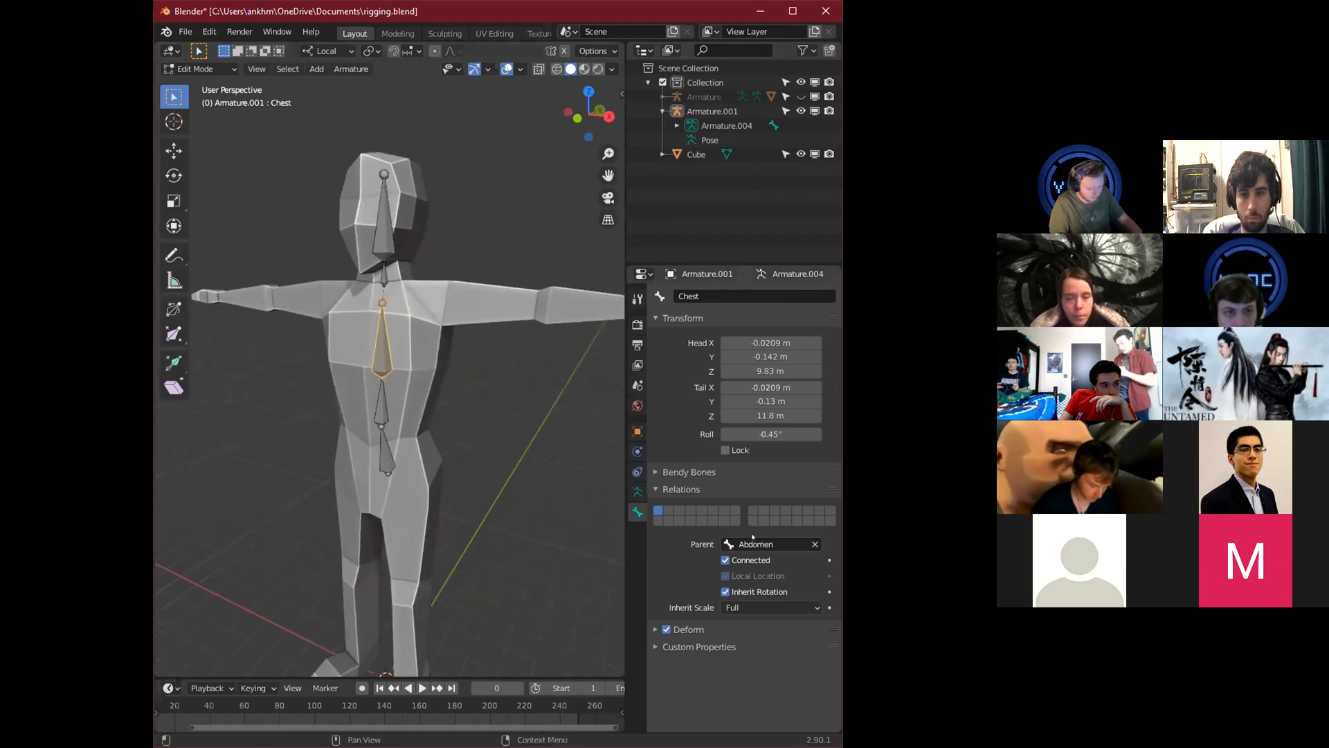
middle_click_drag(450, 478, 390, 476)
scroll(436, 441, "down", 3)
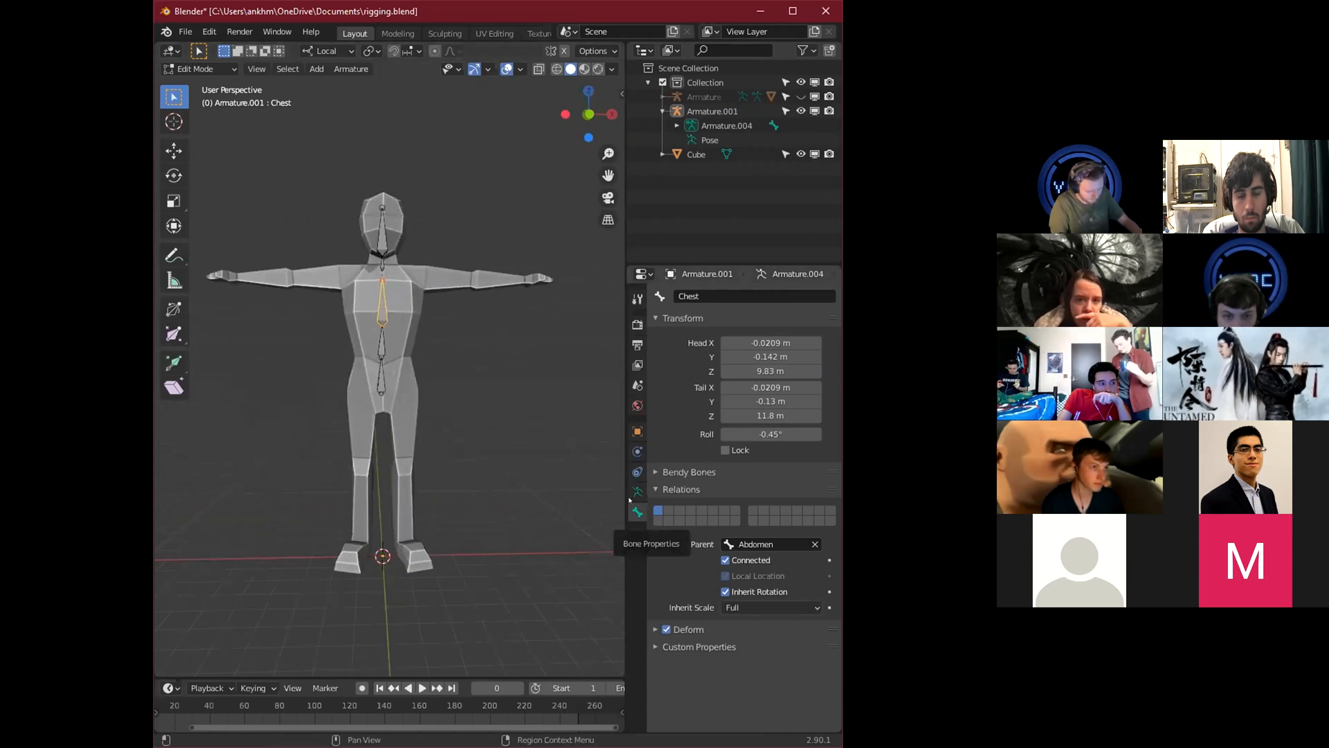
middle_click_drag(475, 457, 448, 475)
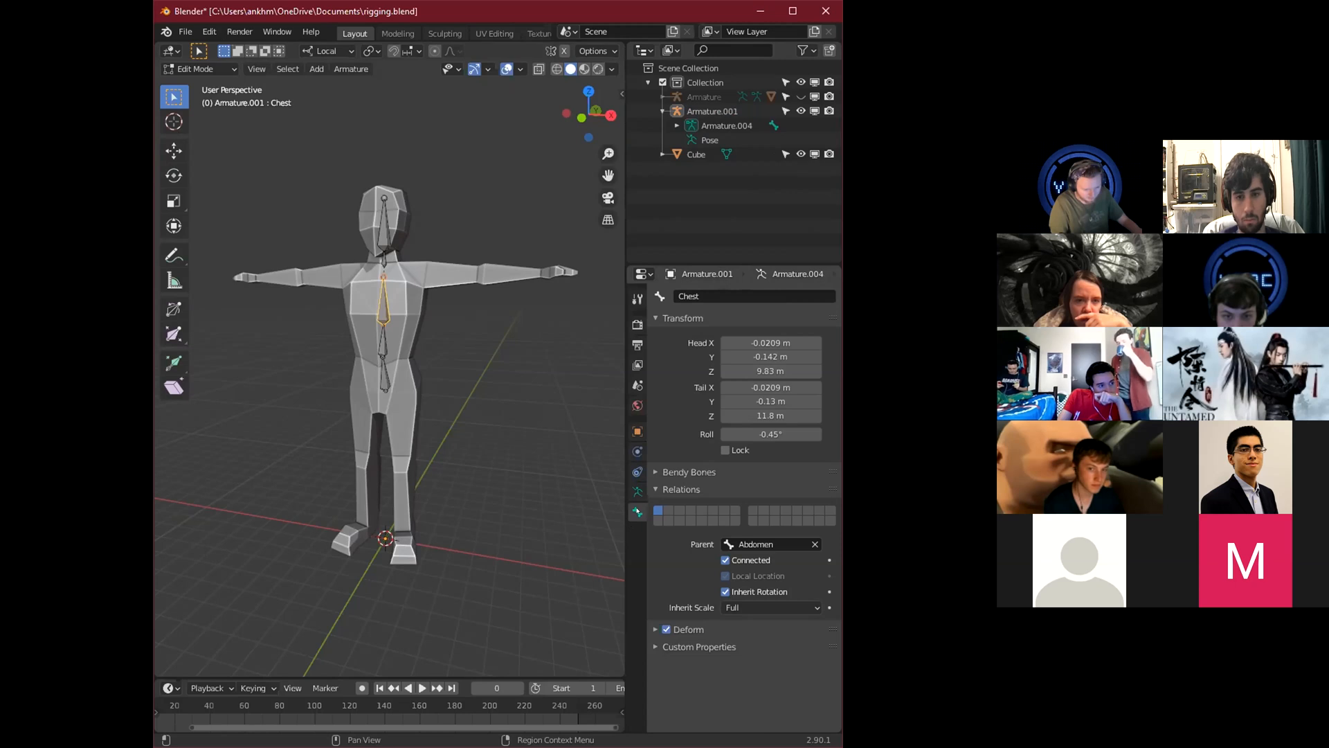
middle_click_drag(478, 457, 469, 463)
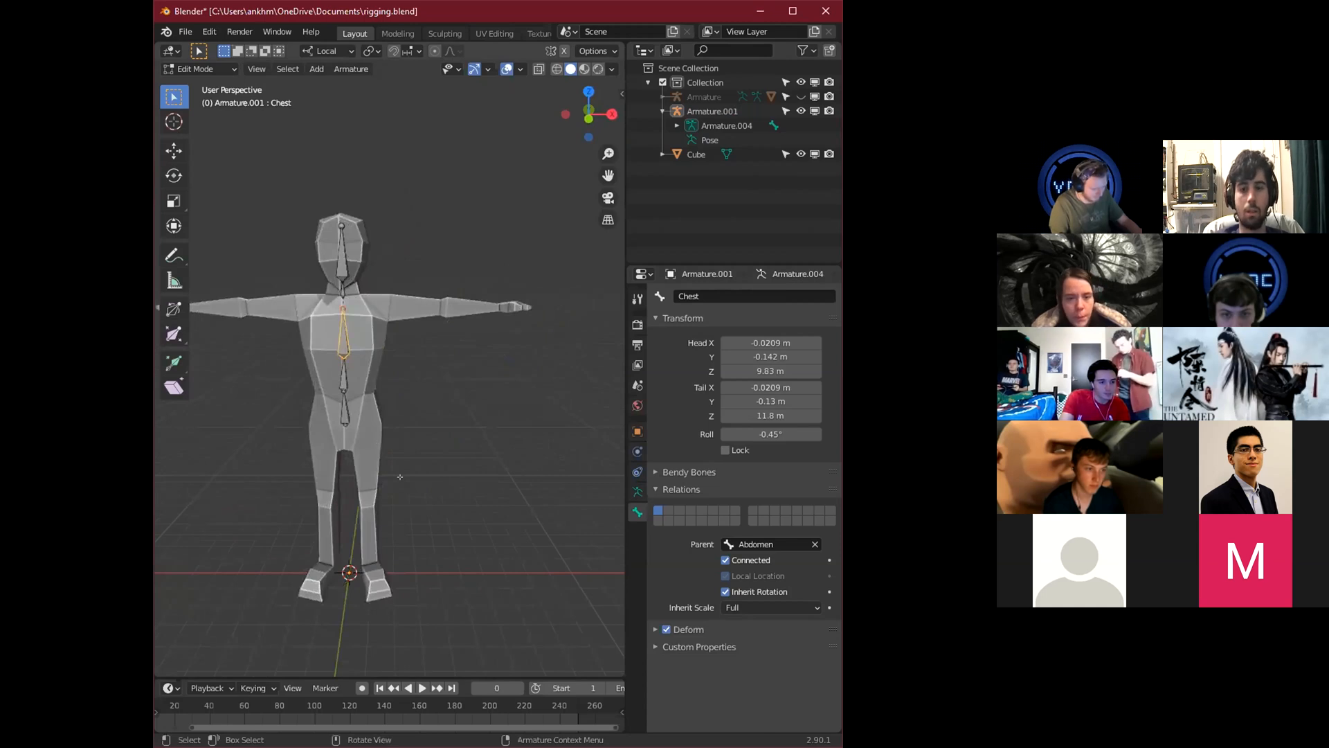
Extrude a shoulder bone about 0.99 m from the Chest bone's upper end along the local X axis.
scroll(387, 450, "up", 5)
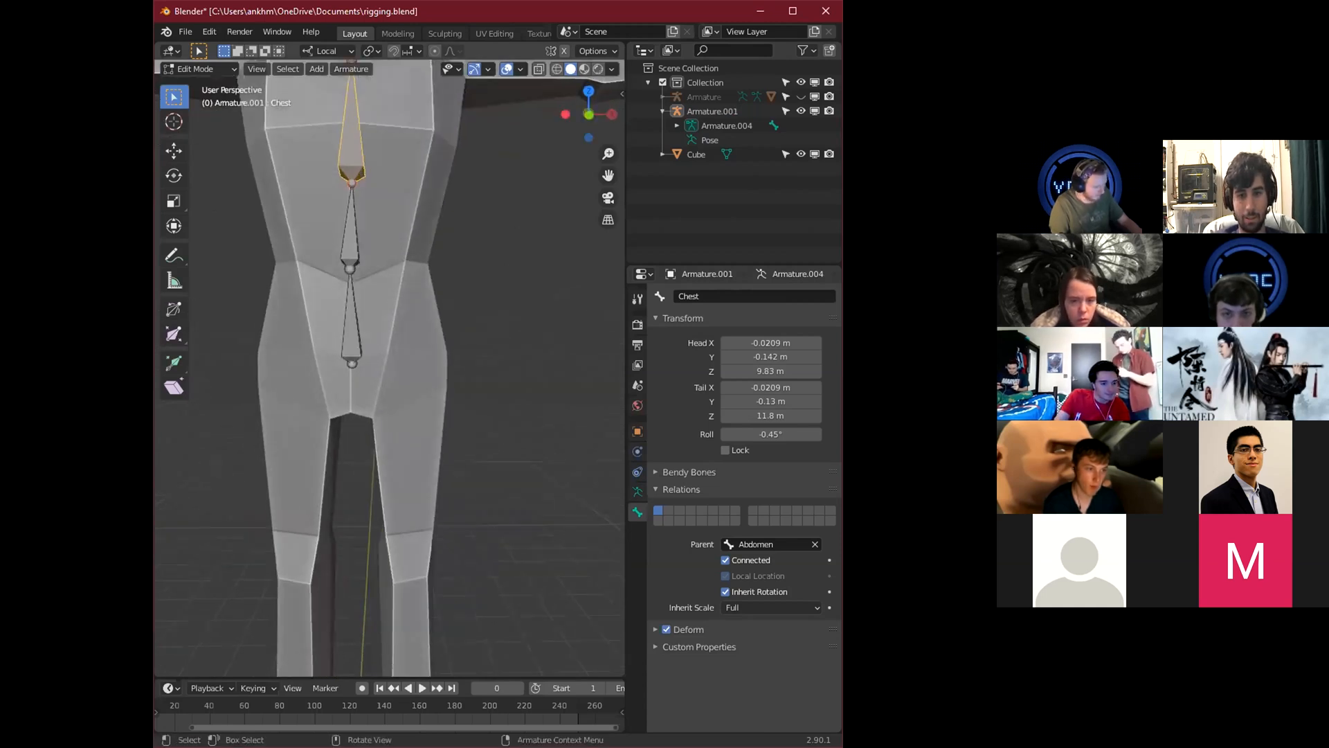
middle_click_drag(416, 273, 375, 396, "shift")
scroll(375, 396, "down", 3)
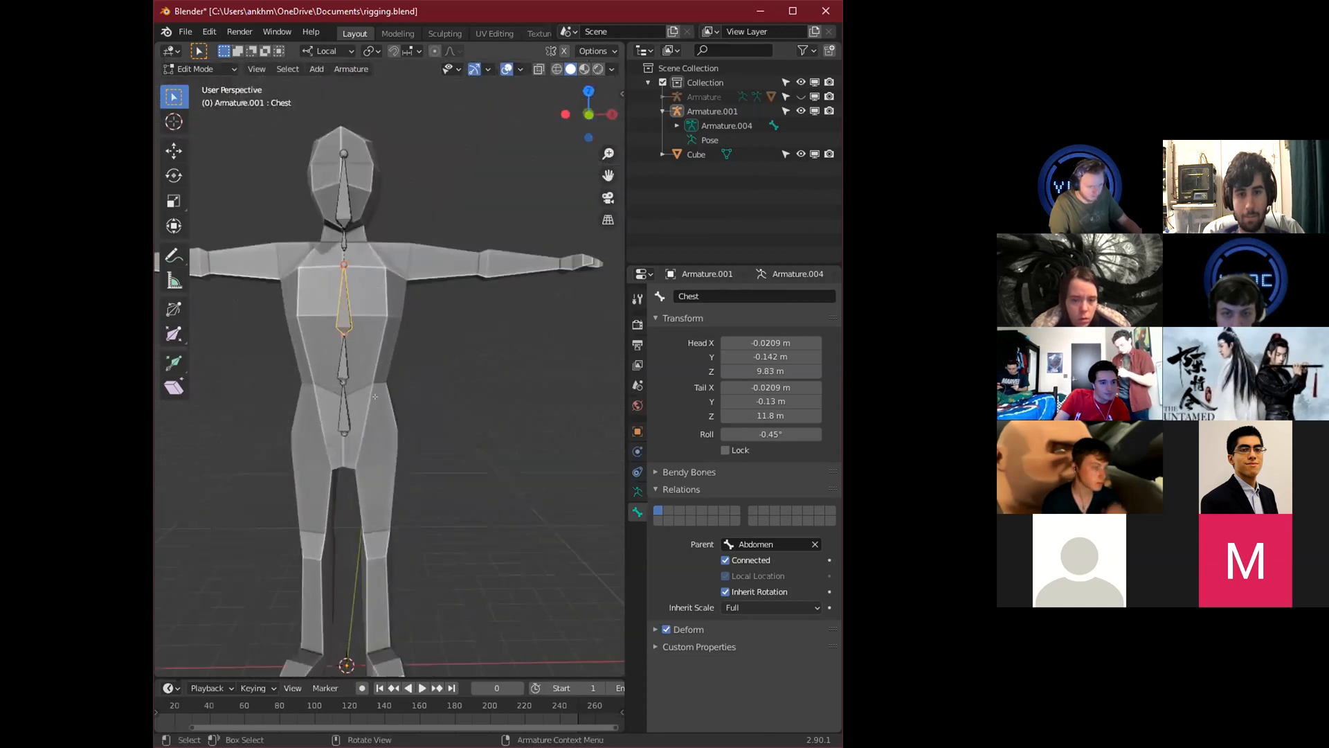
middle_click_drag(338, 261, 356, 318, "shift")
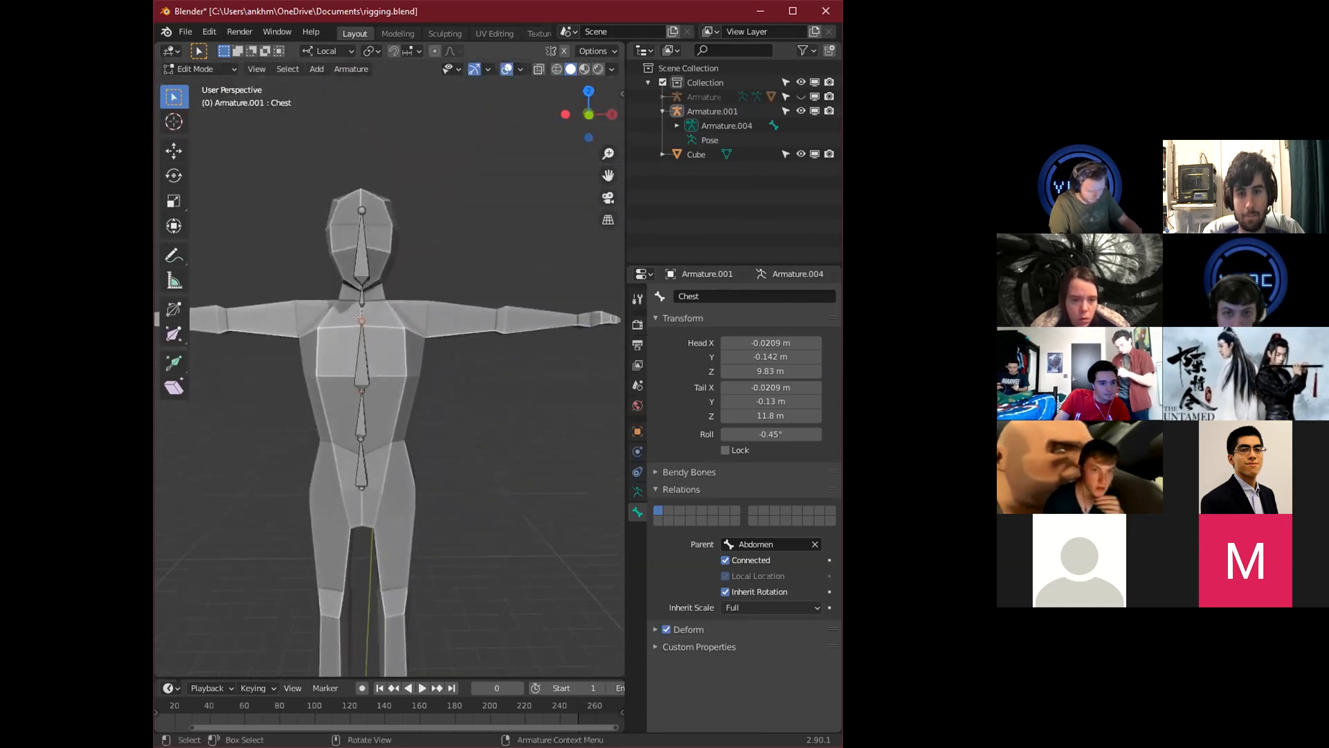
middle_click_drag(361, 313, 389, 326)
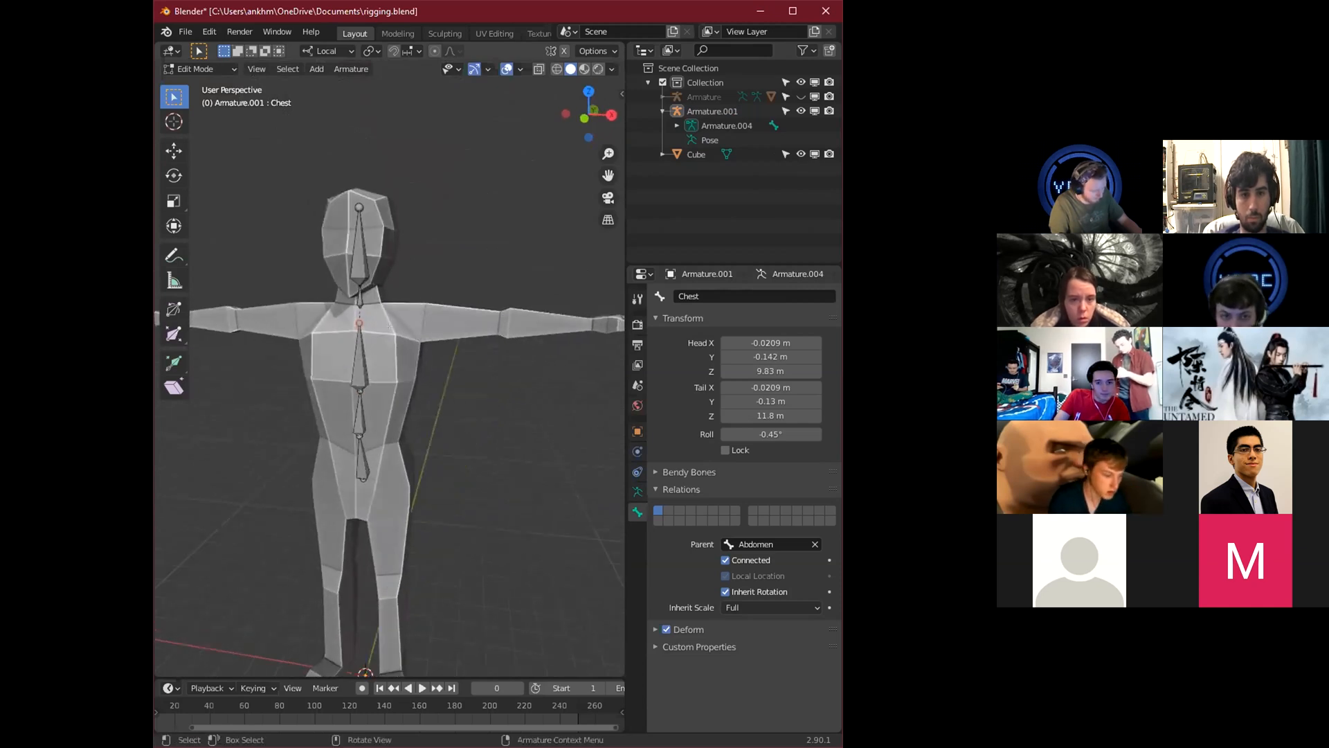
key("e")
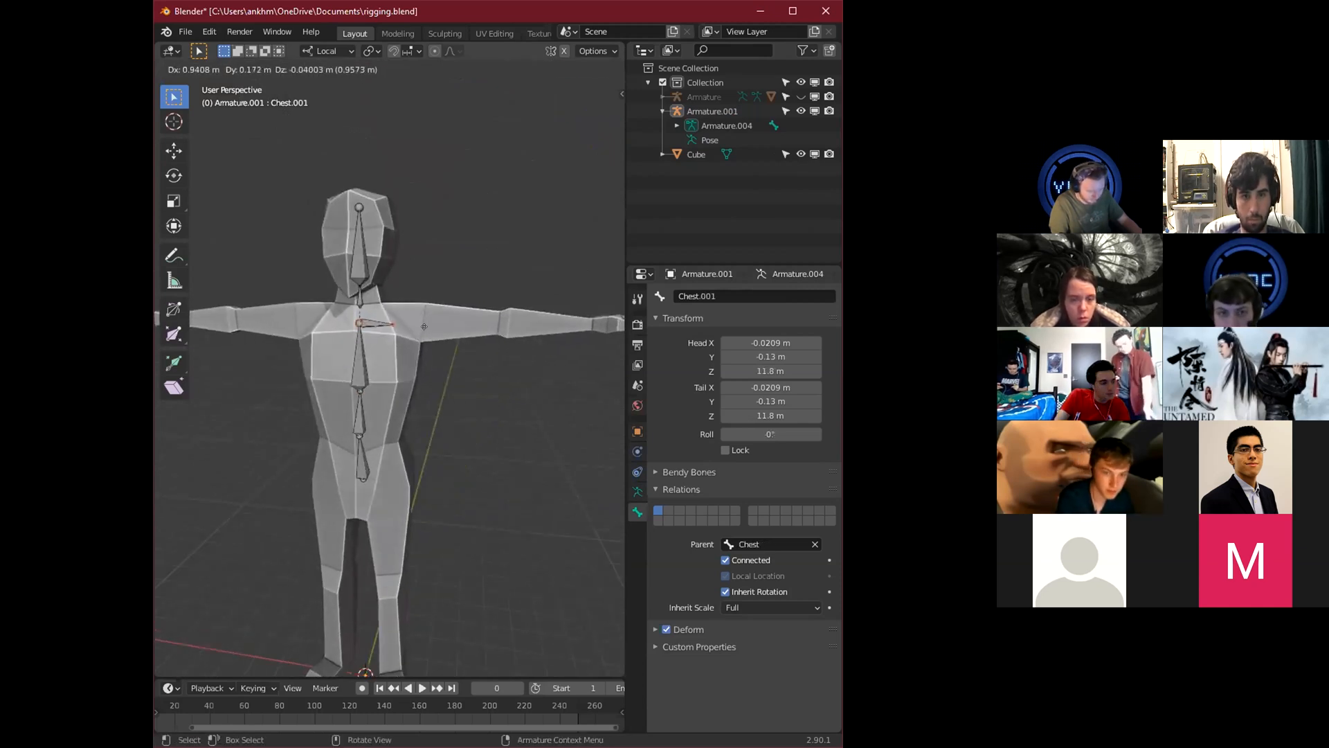
key("x")
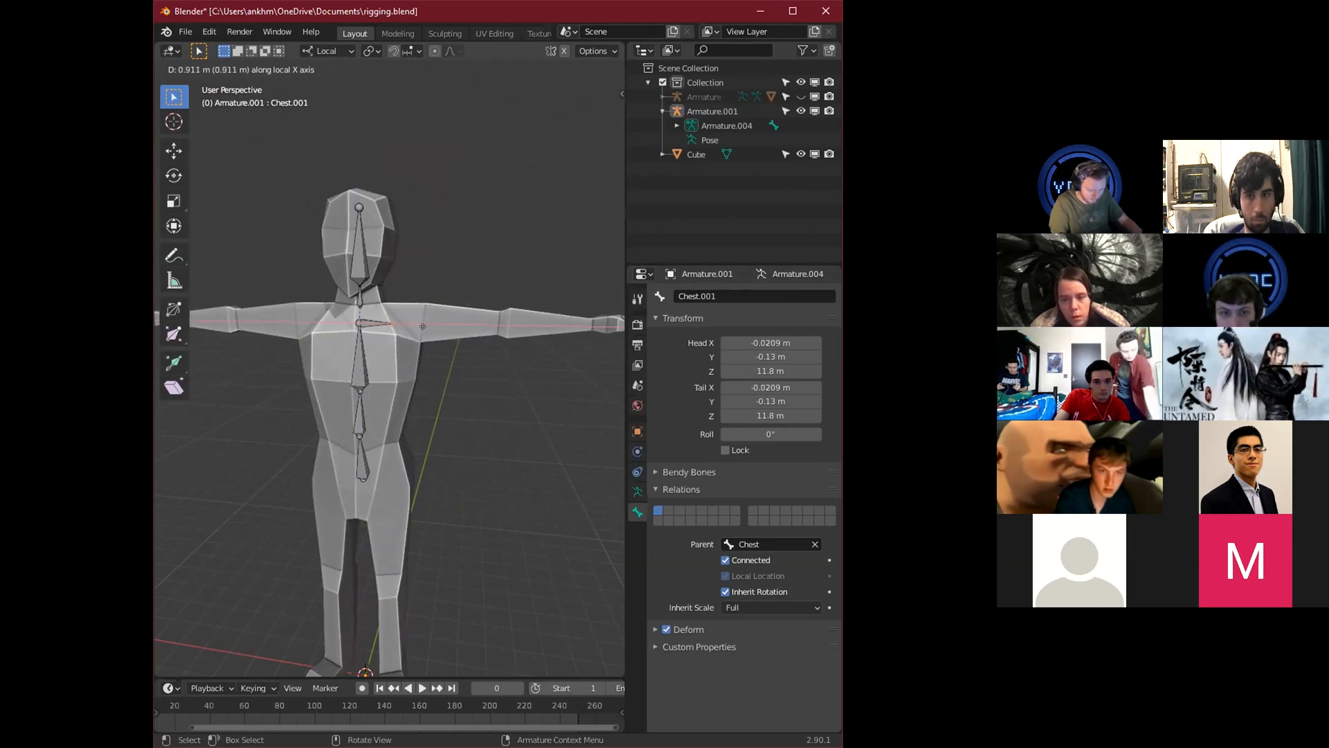
left_click(425, 326)
middle_click_drag(425, 326, 408, 340)
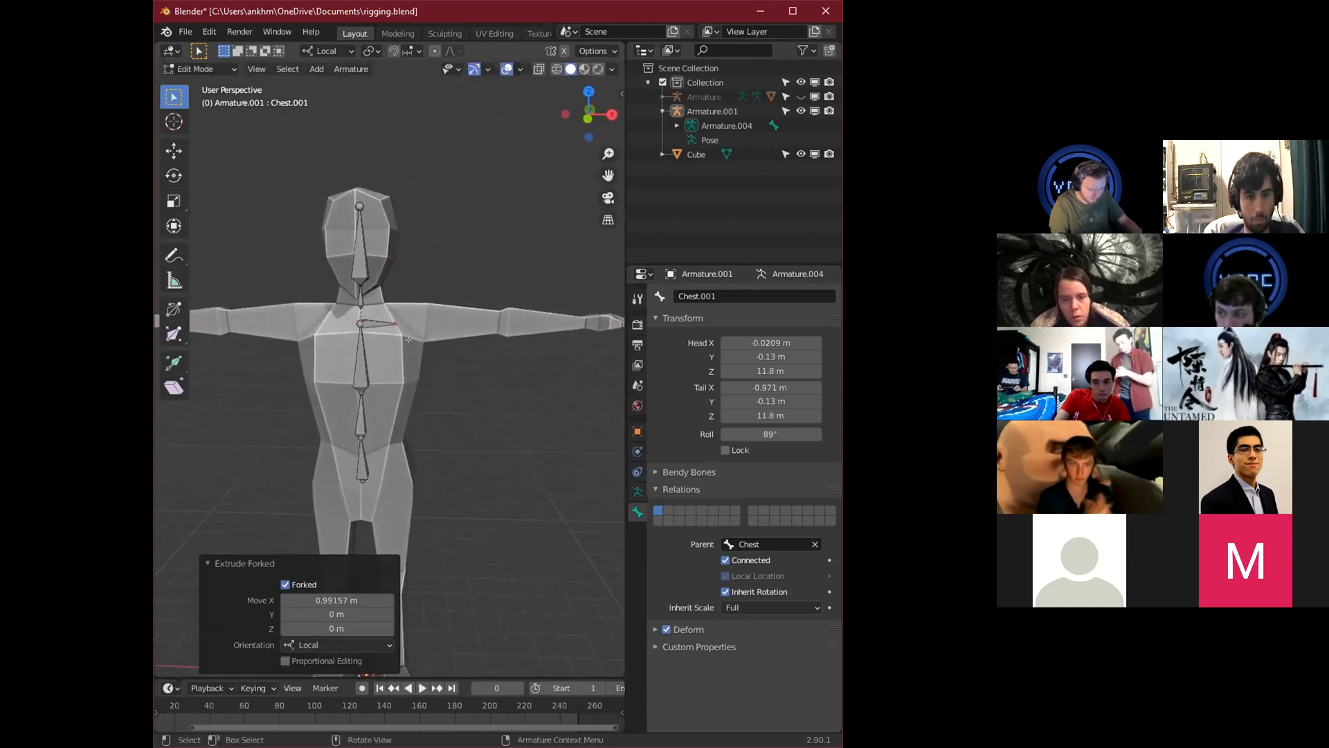
Select the new shoulder bone and clear its Chest parent.
scroll(408, 340, "up", 4)
left_click(360, 303)
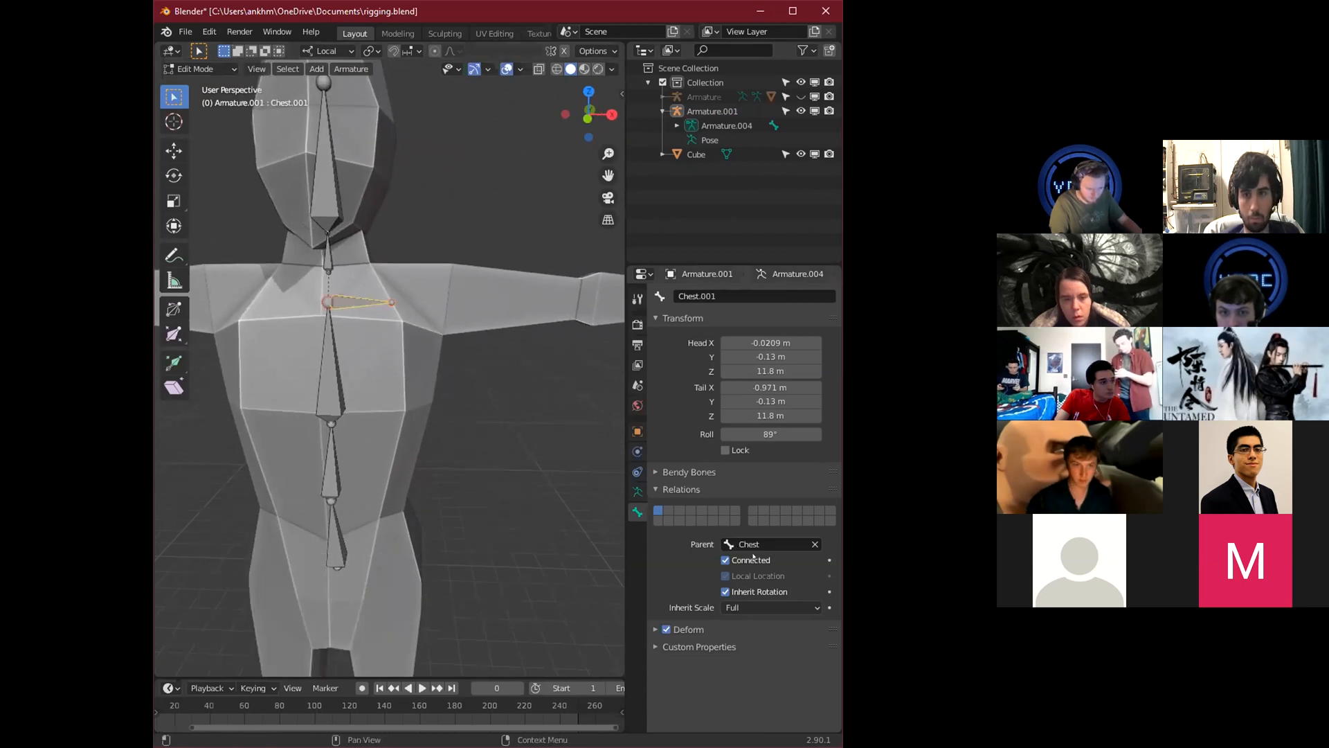
left_click(813, 544)
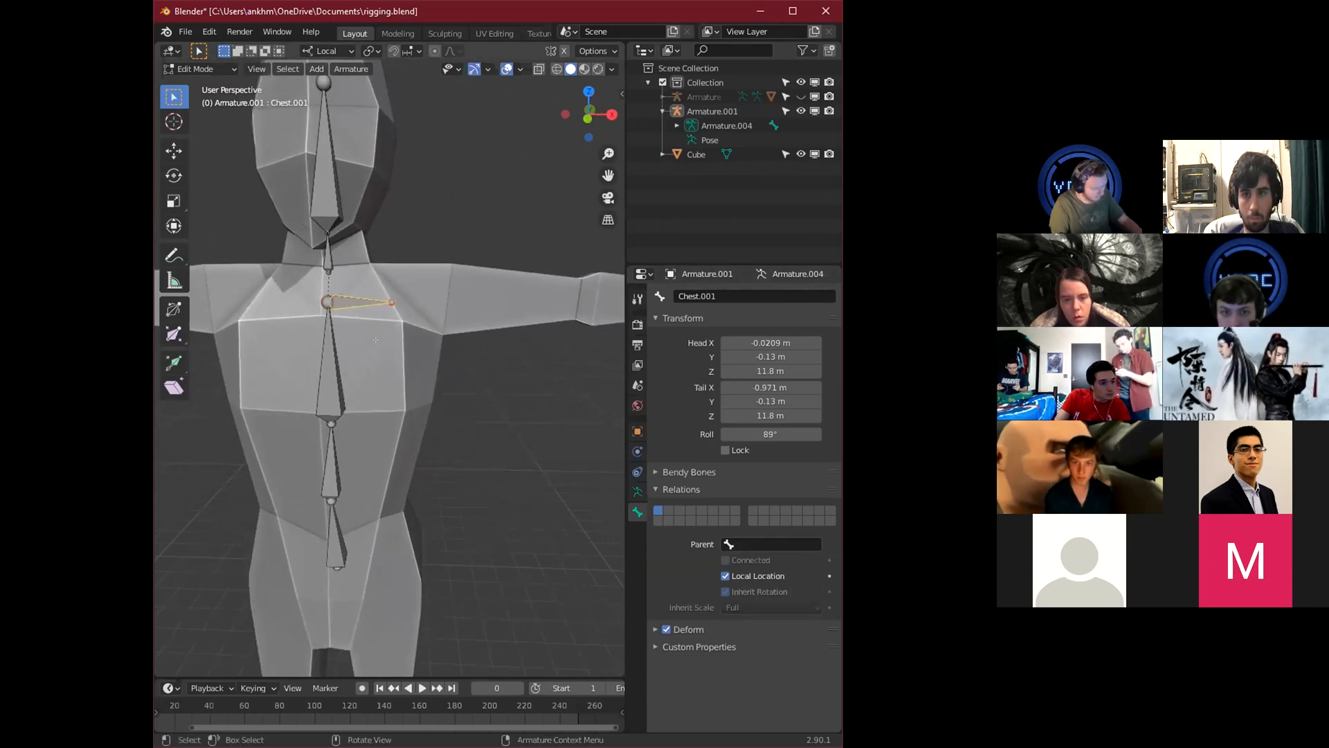
Move the shoulder bone about 0.54 m outward along X and about 0.12 m up along Z.
key("g")
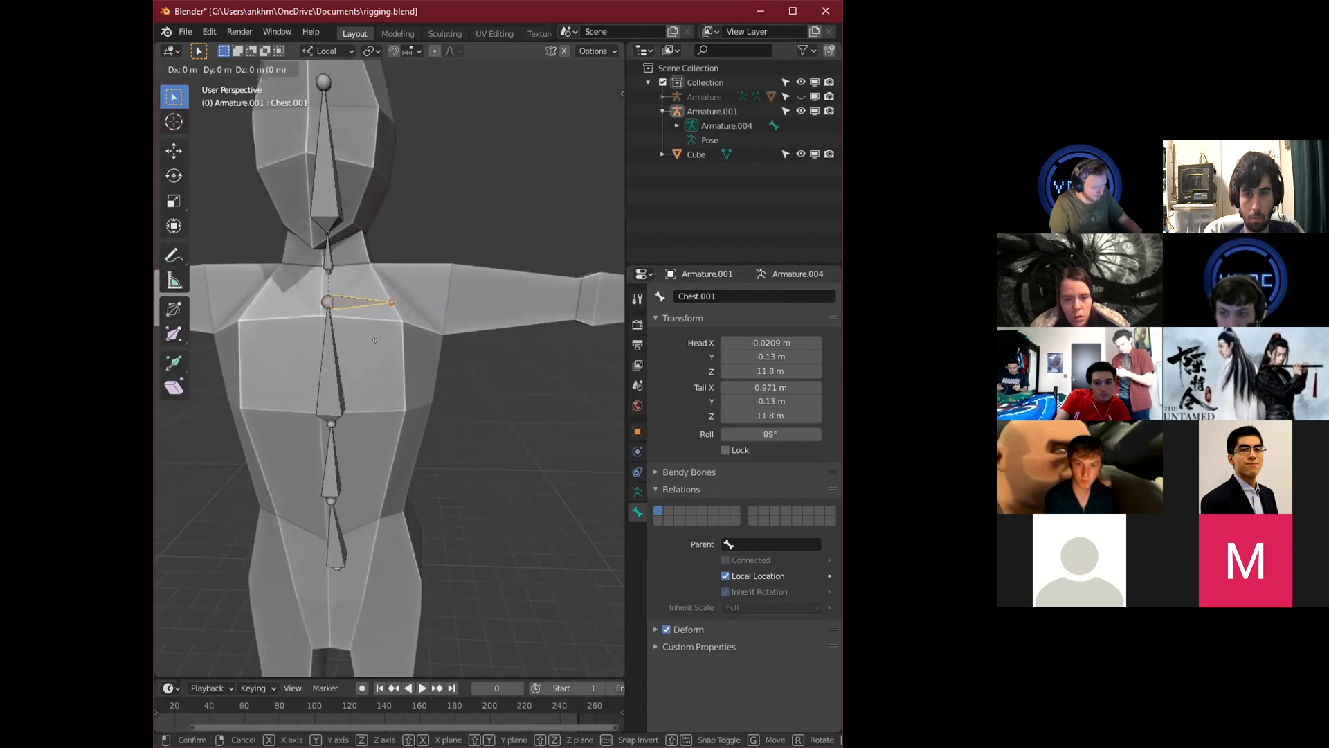
key("x")
left_click(409, 348)
key("g")
key("z")
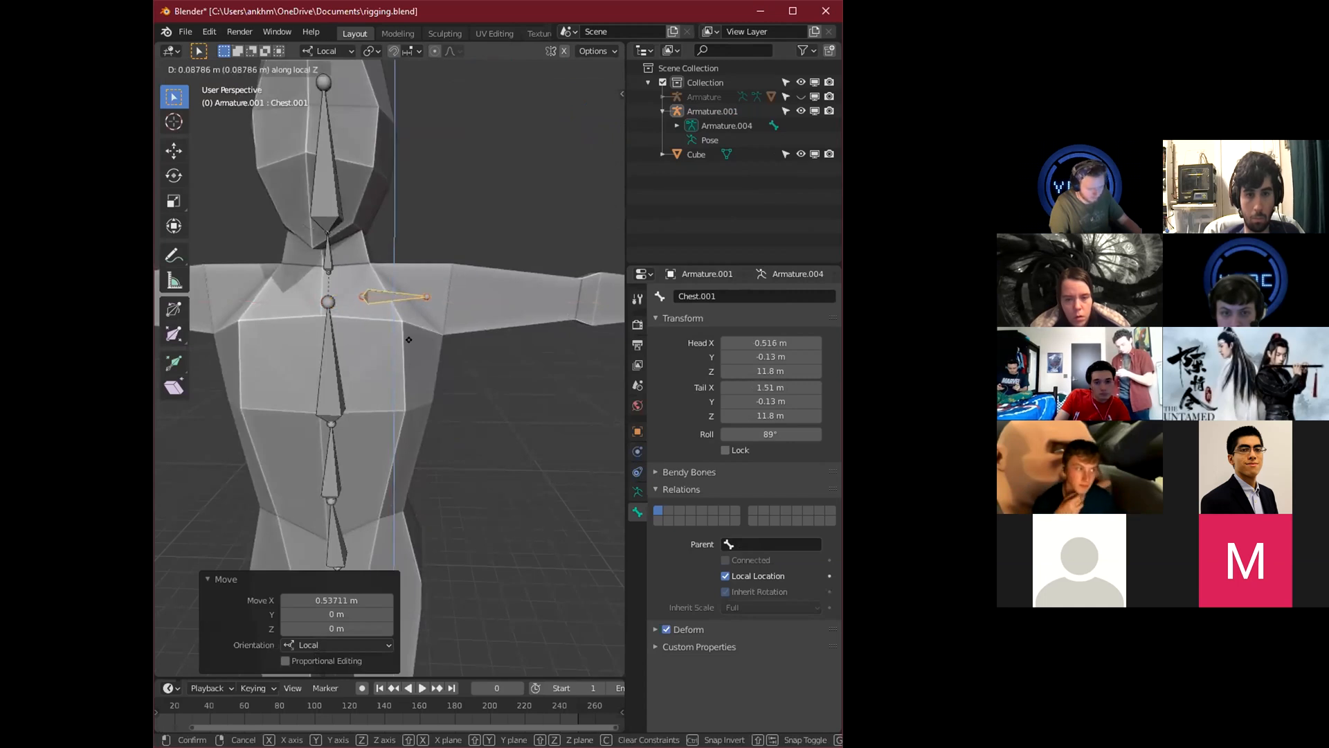
left_click(409, 339)
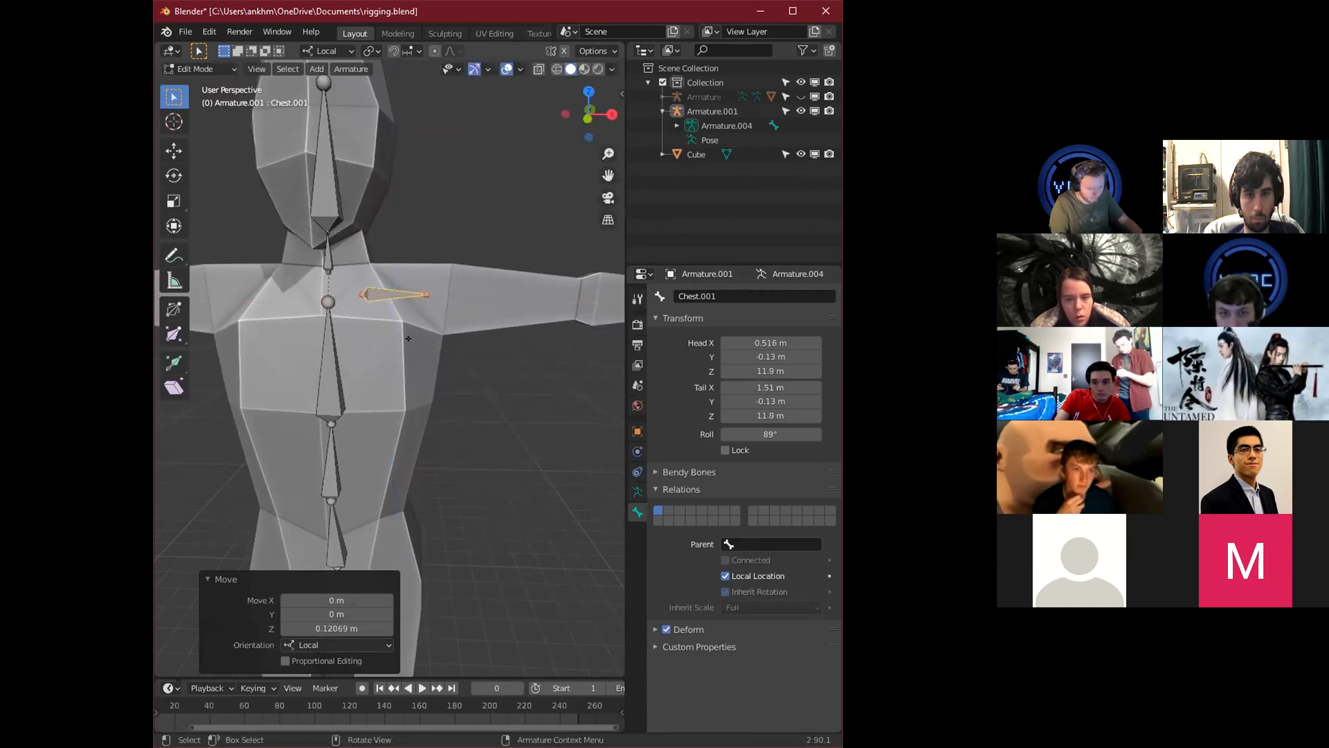
Extrude an upper arm bone about 2.39 m along local X from the shoulder bone's outer end to the elbow.
mouse_move(401, 361)
middle_mouse_down()
mouse_move(457, 388)
mouse_move(482, 371)
mouse_move(423, 383)
mouse_move(387, 348)
mouse_move(395, 341)
middle_mouse_up()
scroll(386, 347, "down", 2)
left_click(323, 298)
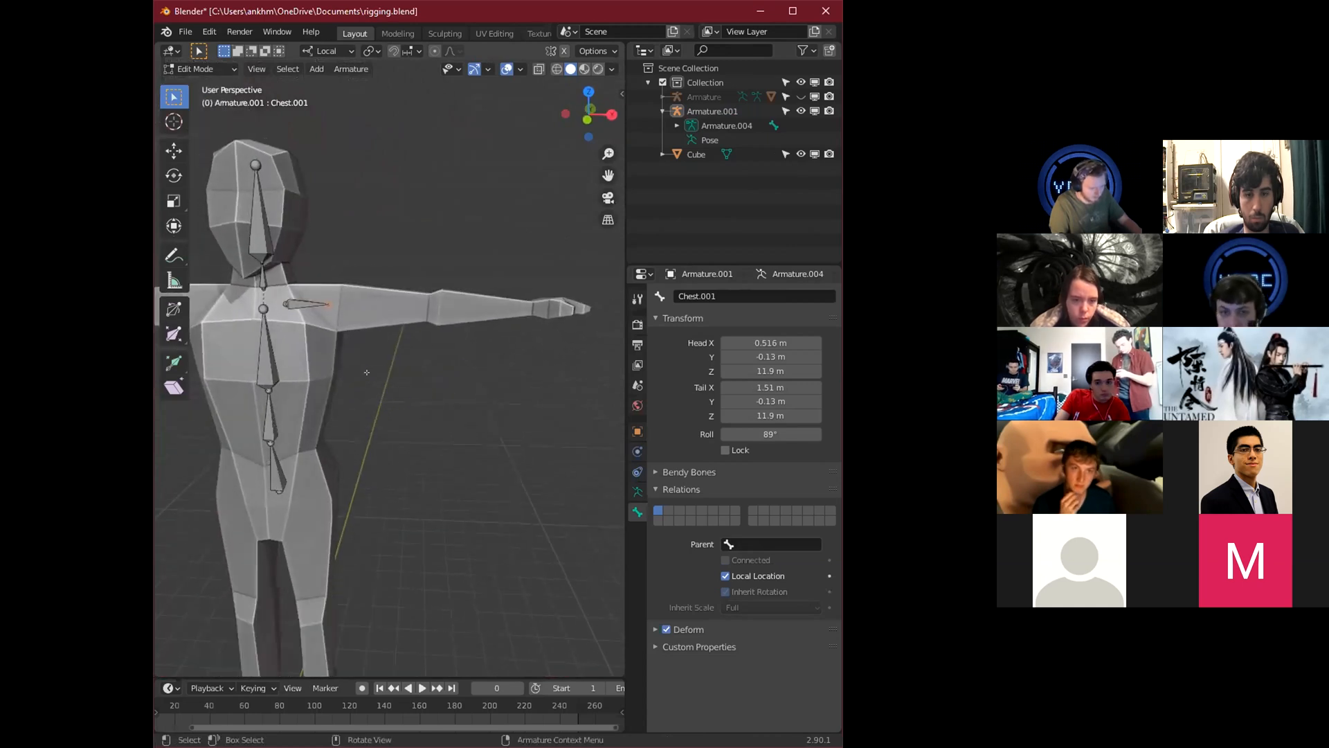
key("e")
key("x")
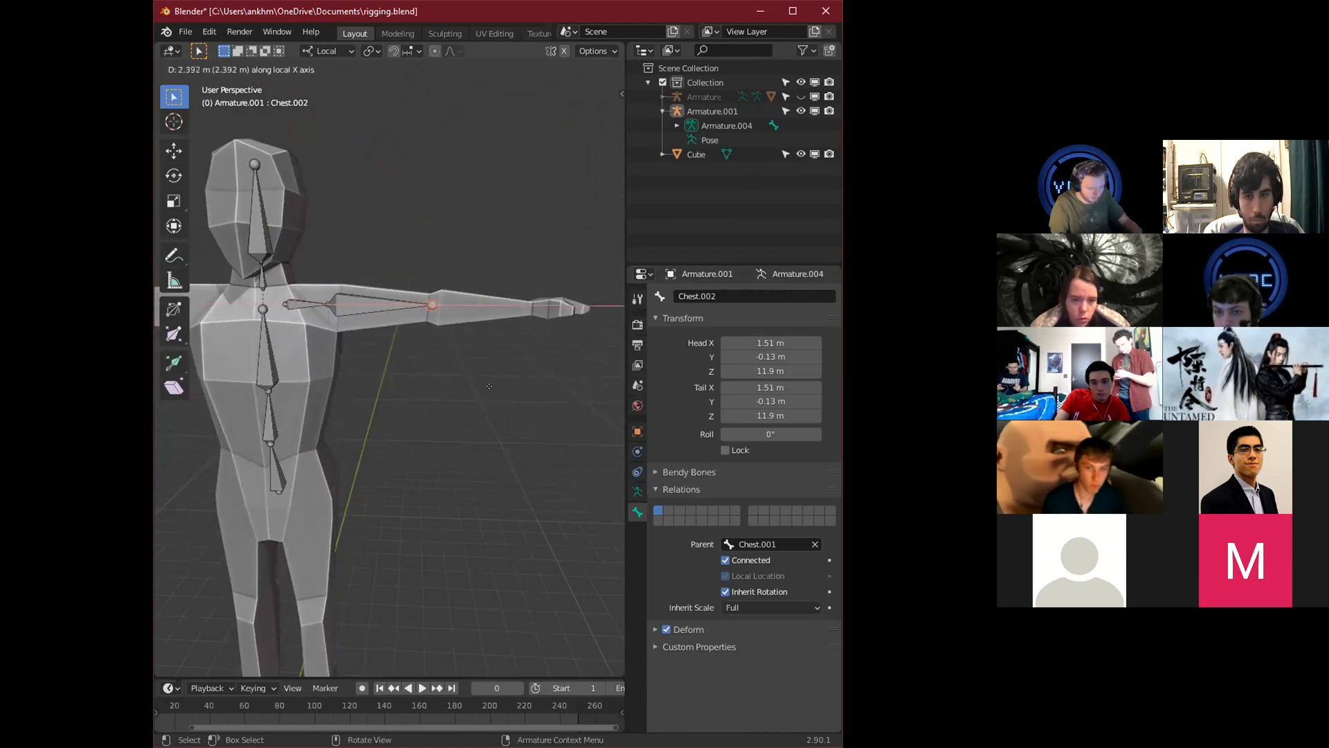
left_click(489, 385)
Extrude a forearm bone about 2.19 m along local X from the elbow to the wrist.
middle_click_drag(485, 380, 435, 393)
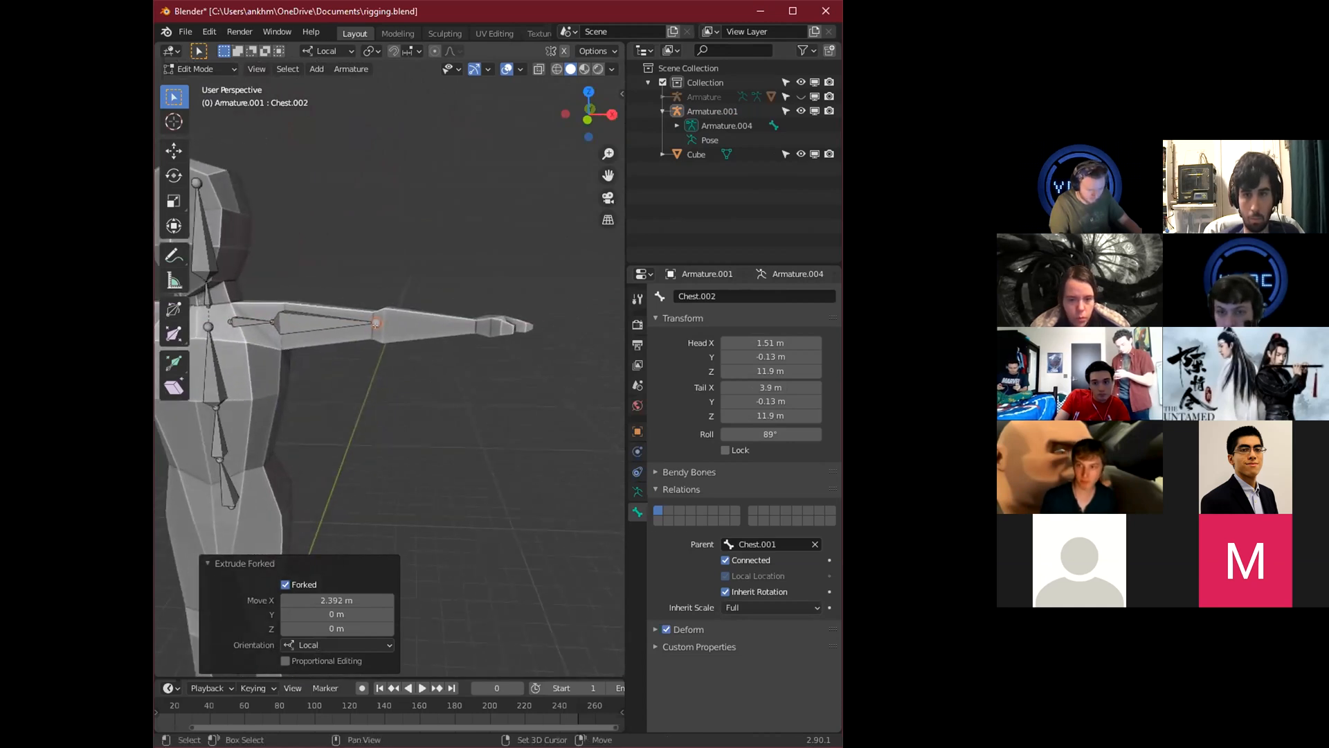
key("shift+e")
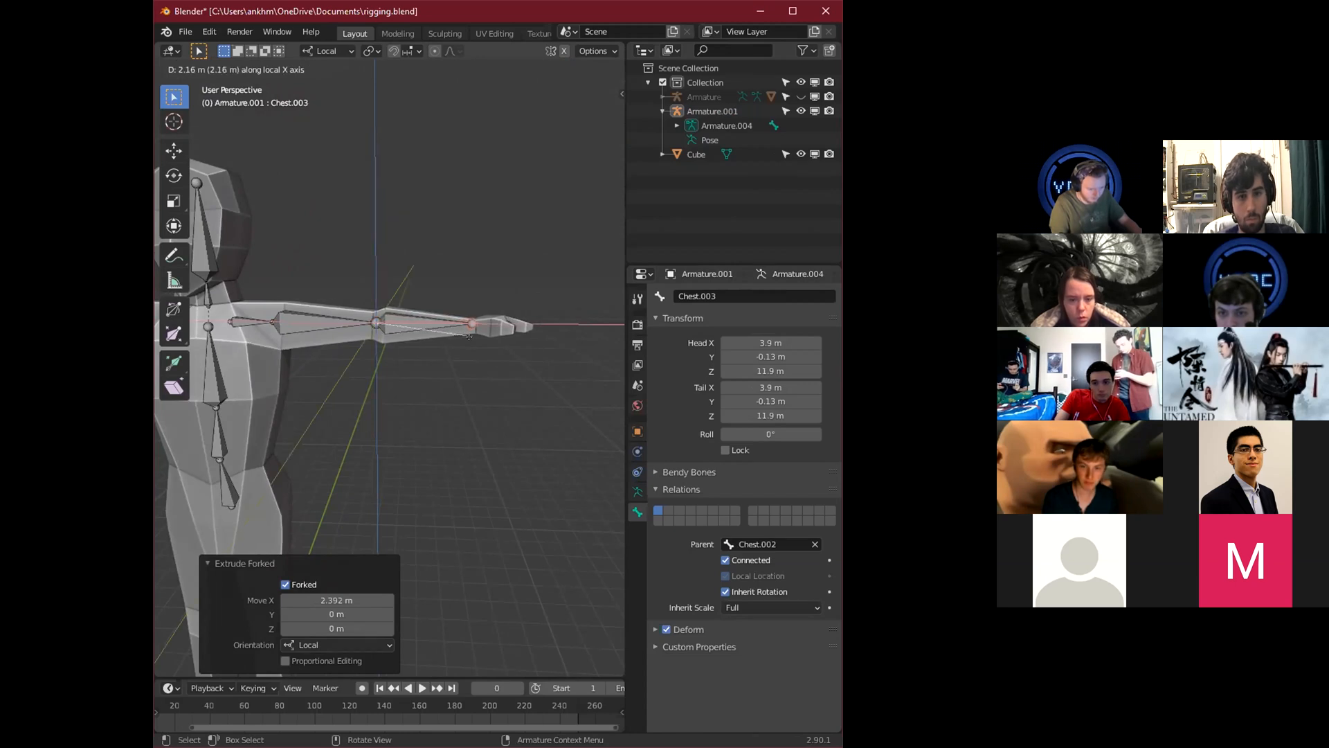
left_click(469, 337)
Extrude a palm bone about 0.63 m along local X from the wrist into the hand.
middle_click_drag(470, 338, 448, 504)
left_click(343, 431)
key("shift")
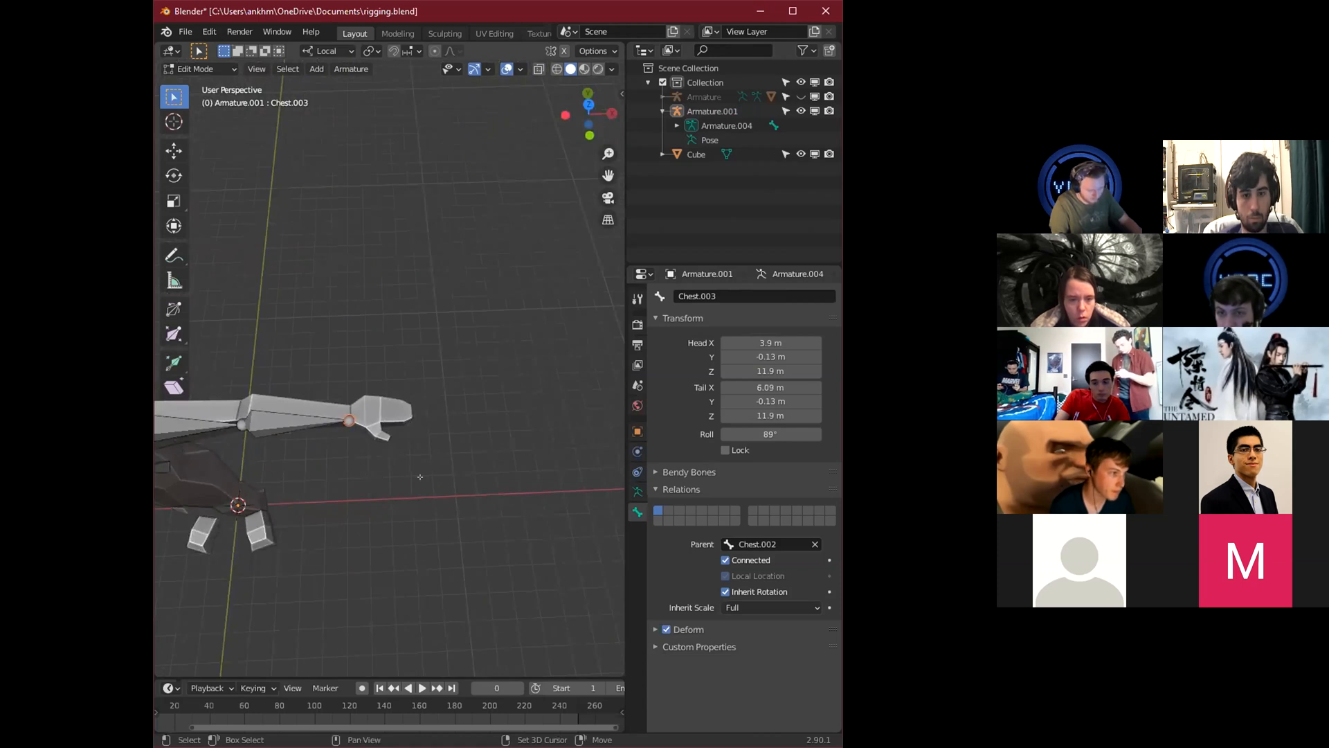
key("shift+e")
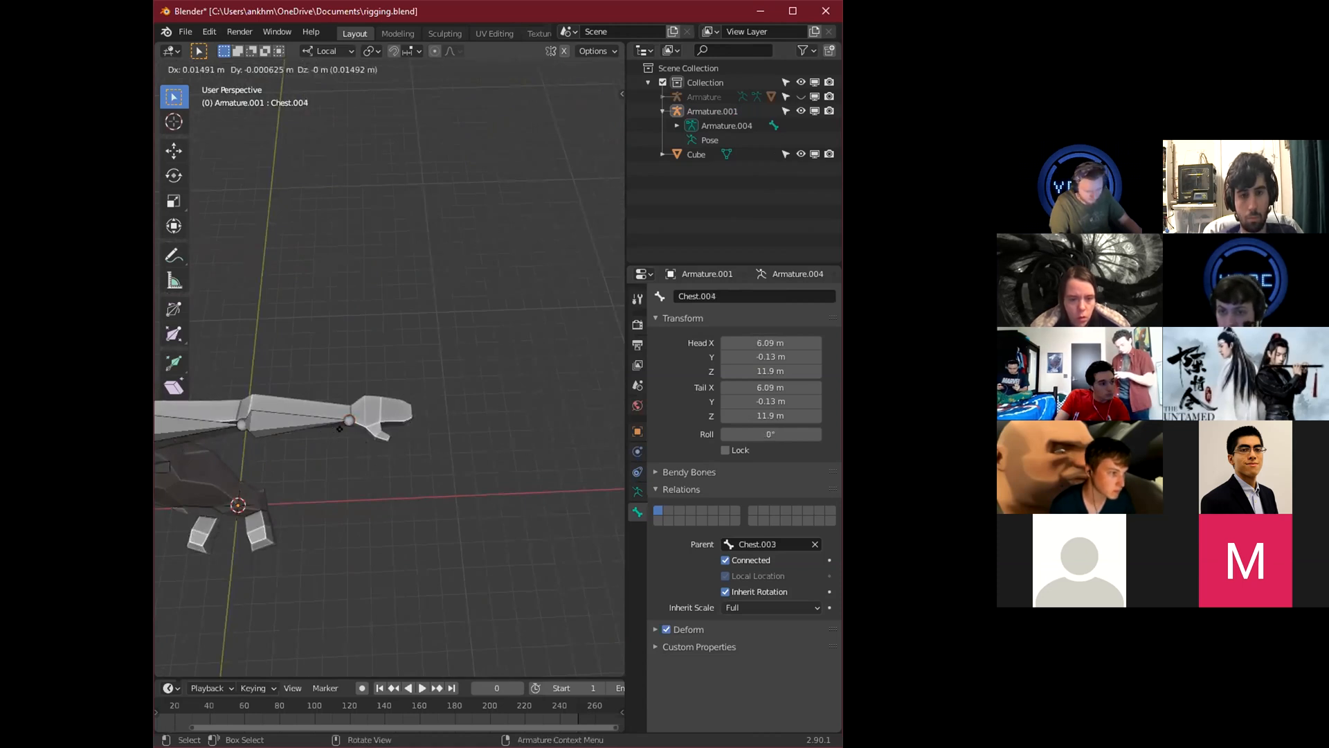
left_click(365, 429)
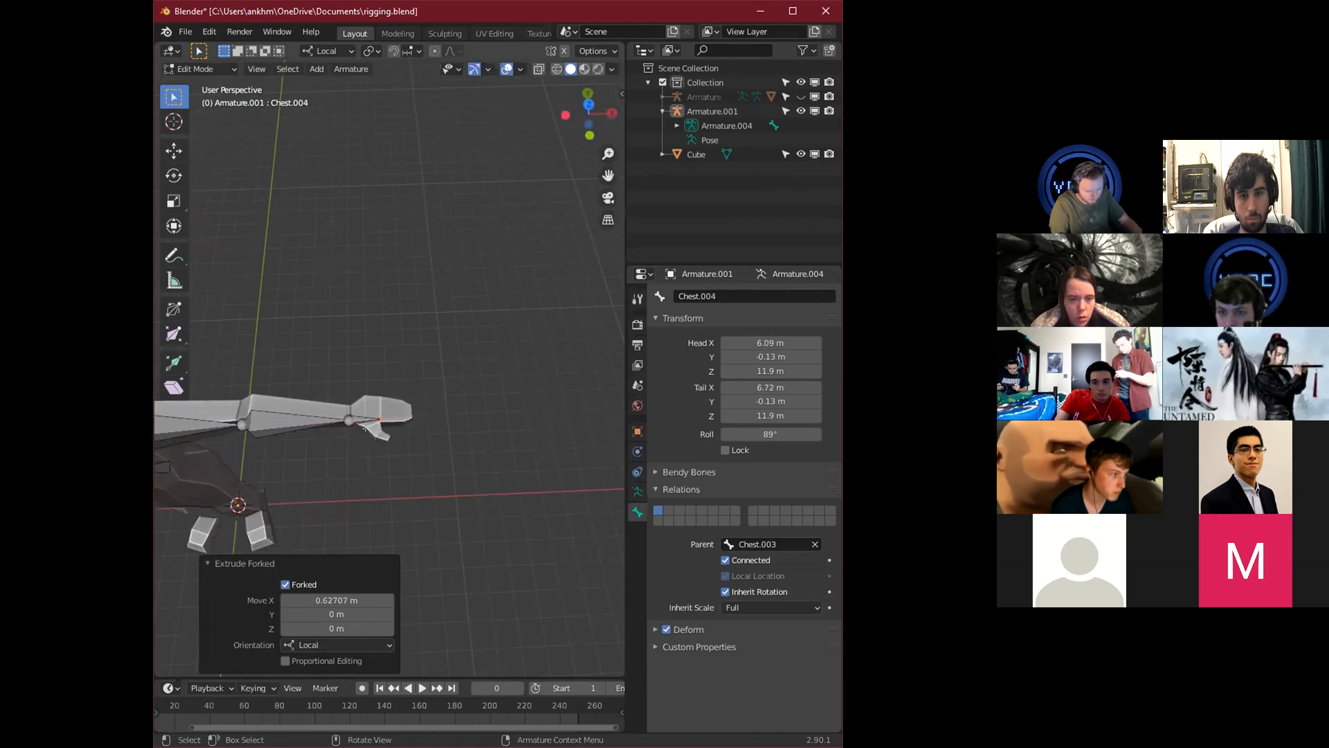
Extrude three finger bones of about 0.34, 0.25 and 0.23 m from the palm bone toward the fingertips.
key("shift+e")
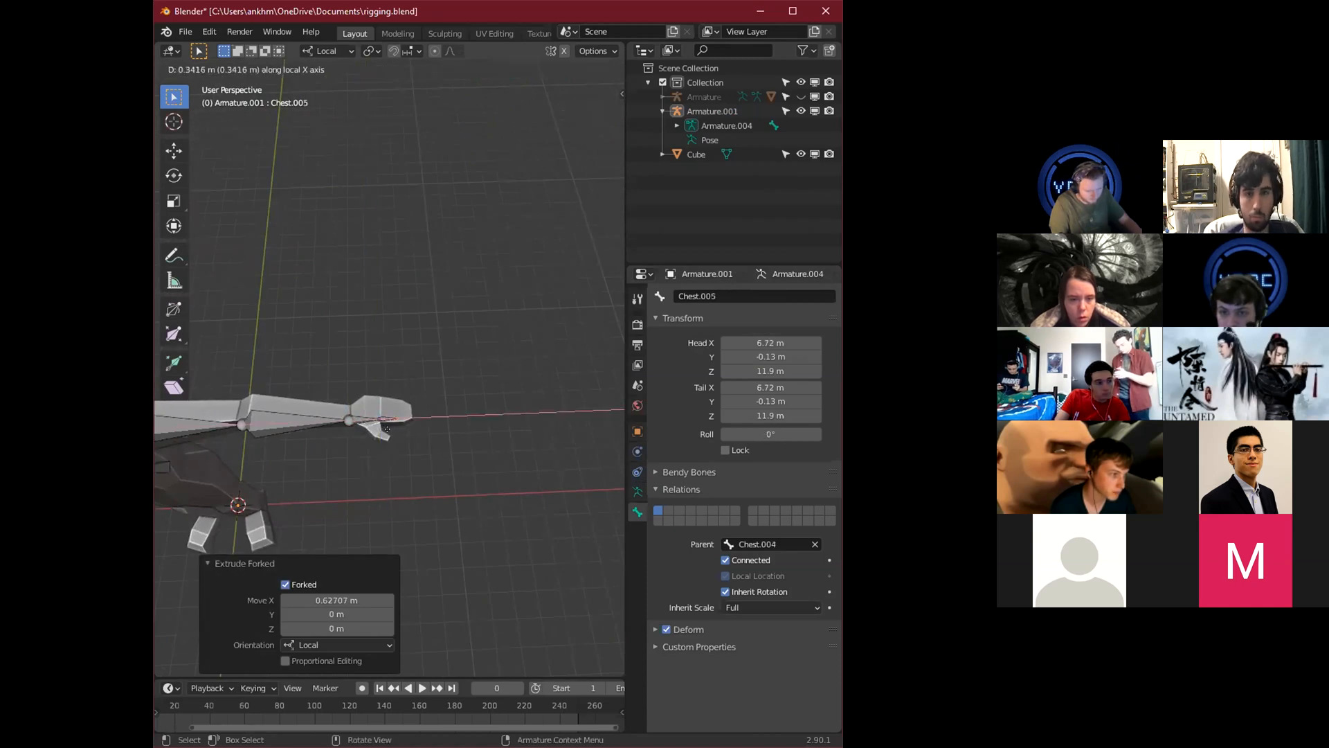
left_click(388, 429)
key("shift+e")
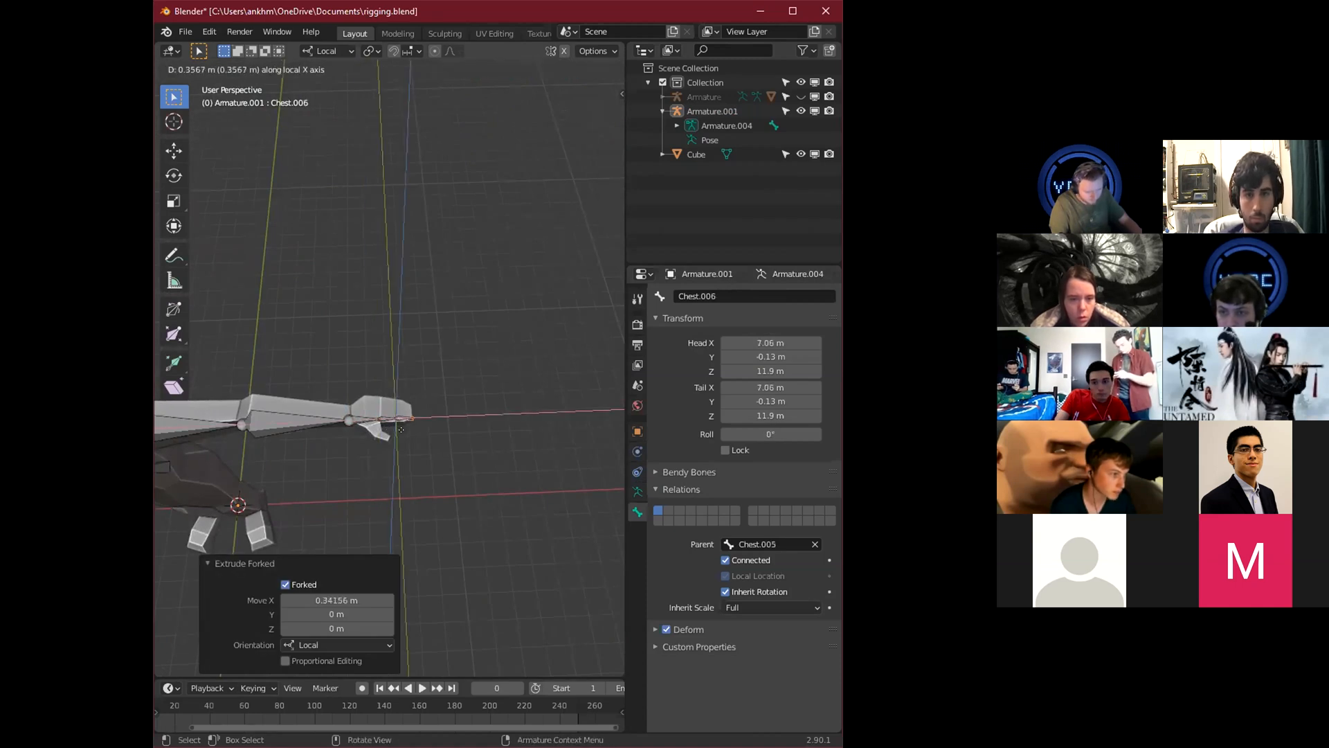
left_click(395, 428)
key("shift+e")
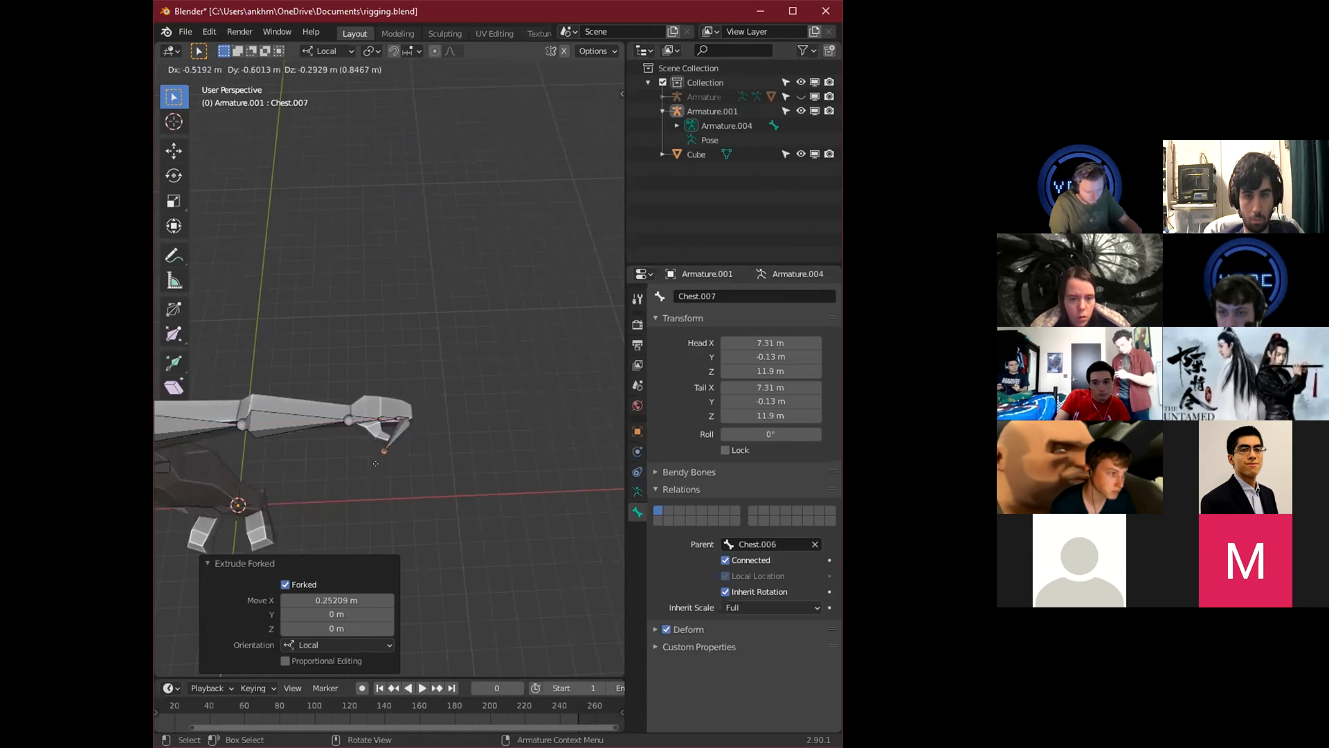
left_click(407, 422)
middle_click_drag(405, 425, 386, 432)
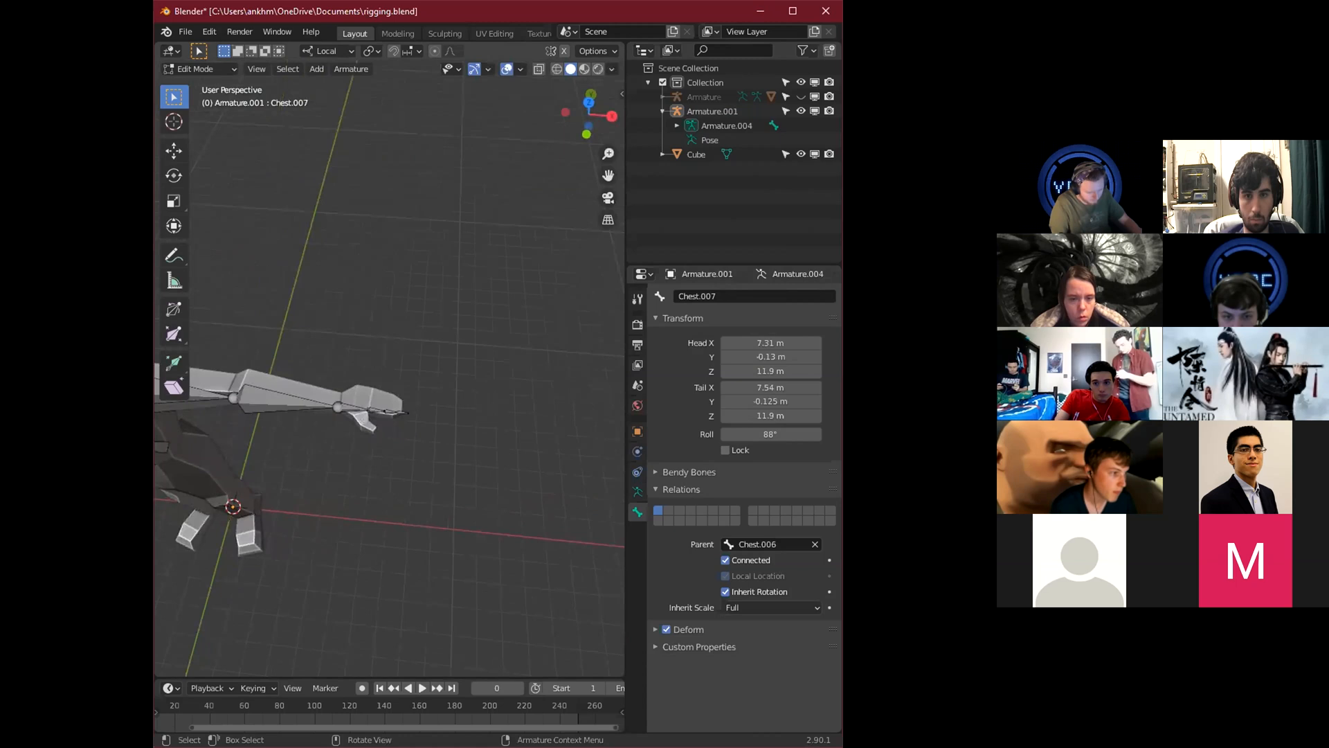
Move the joint between the palm bone and first finger bone about 0.11 m back toward the wrist along local X.
key("g")
key("x")
left_click(364, 441)
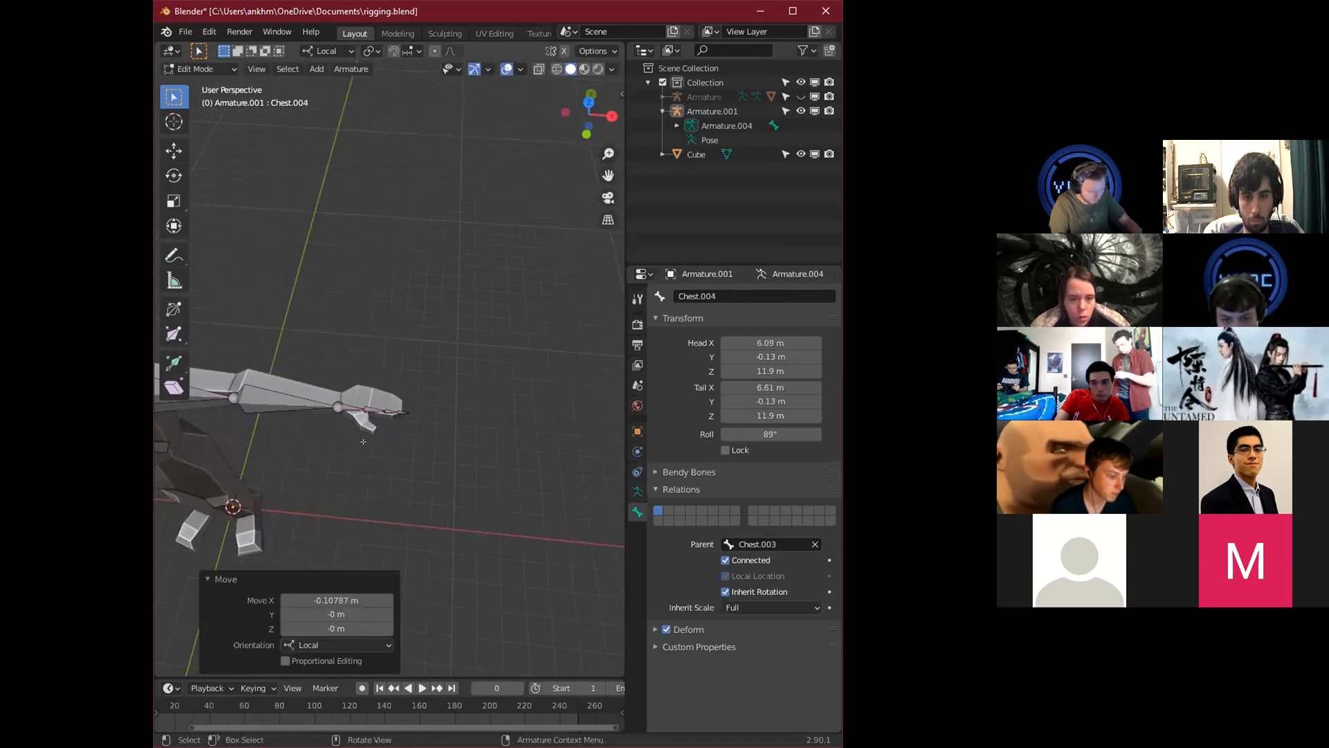
Extrude two thumb bones from the palm bone's end, the first along local Z and the second about 0.26 m to the thumb tip.
key("e")
key("z")
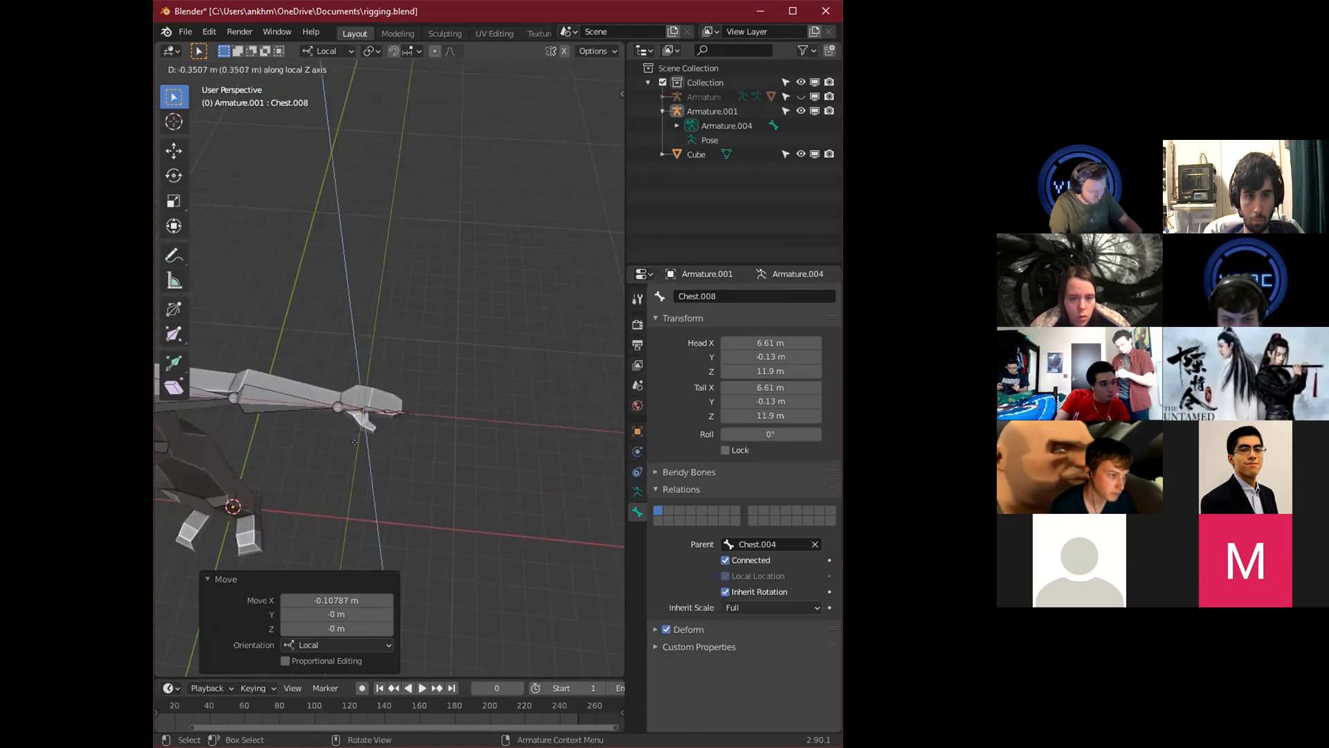
left_click(355, 450)
middle_click_drag(362, 441, 385, 395)
key("ctrl+z")
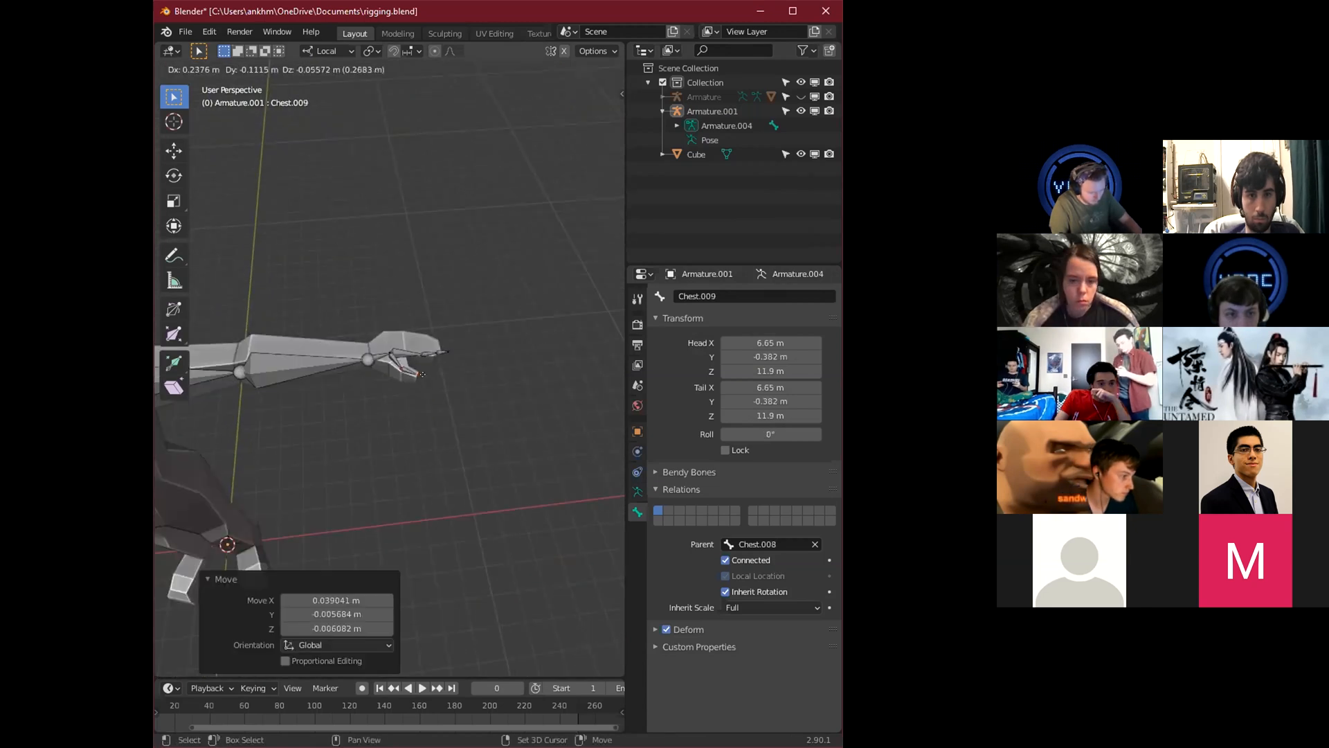
left_click(422, 374)
middle_click_drag(423, 374, 389, 427)
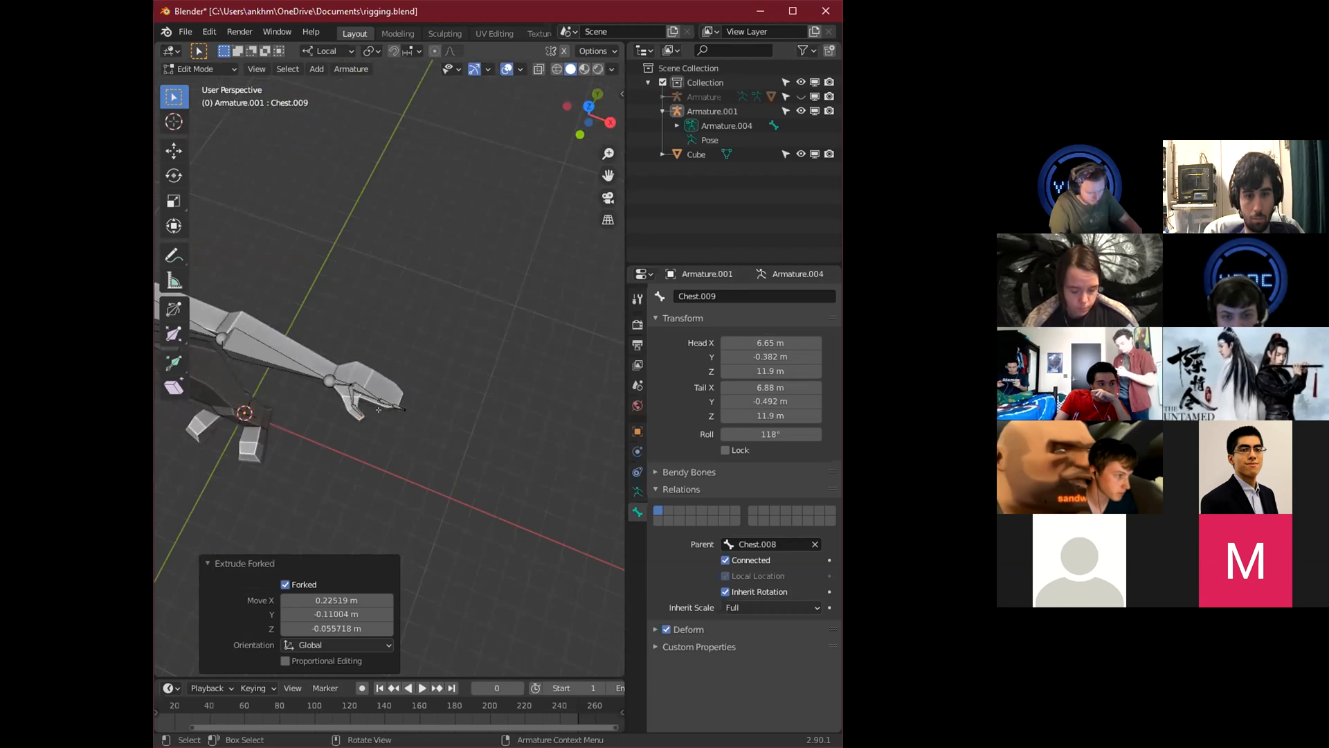
Move the joint between the first and second finger bones about 0.15 m toward the middle of the hand mesh.
scroll(397, 432, "up", 6)
scroll(396, 431, "down", 5)
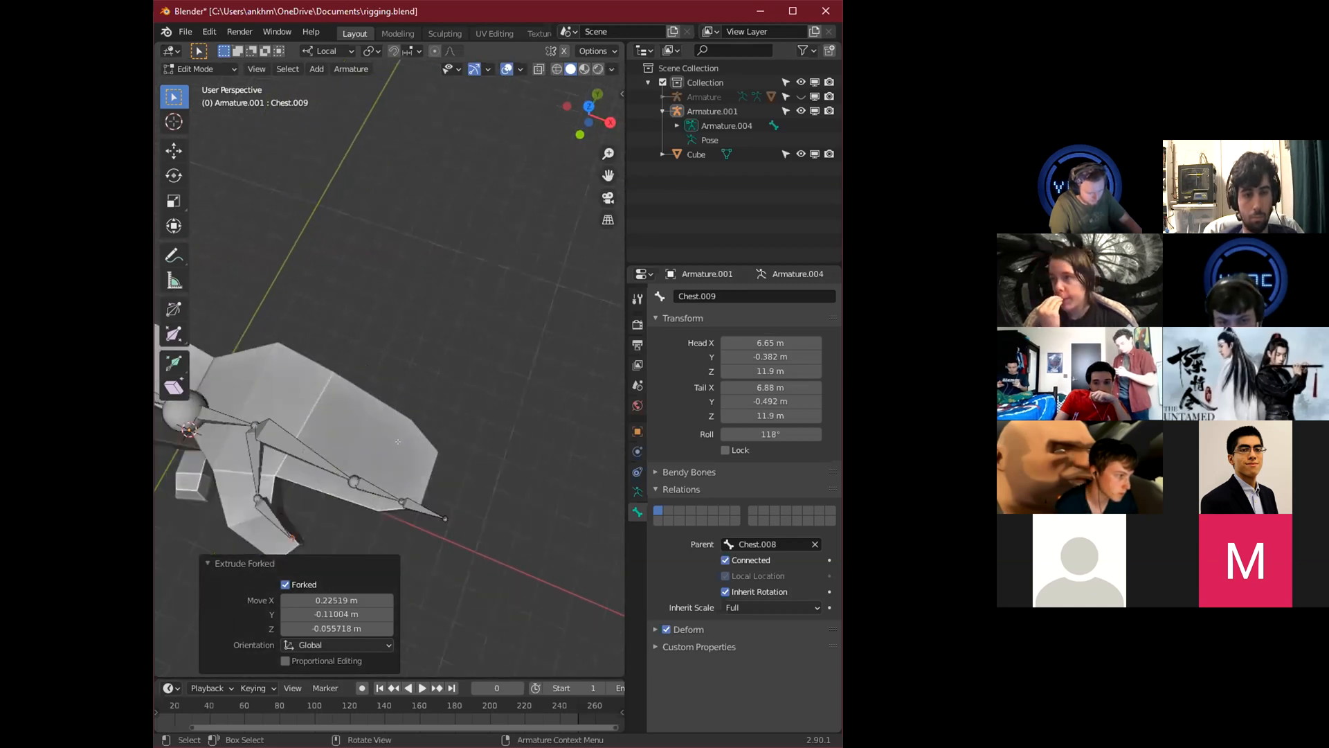
left_click(342, 462)
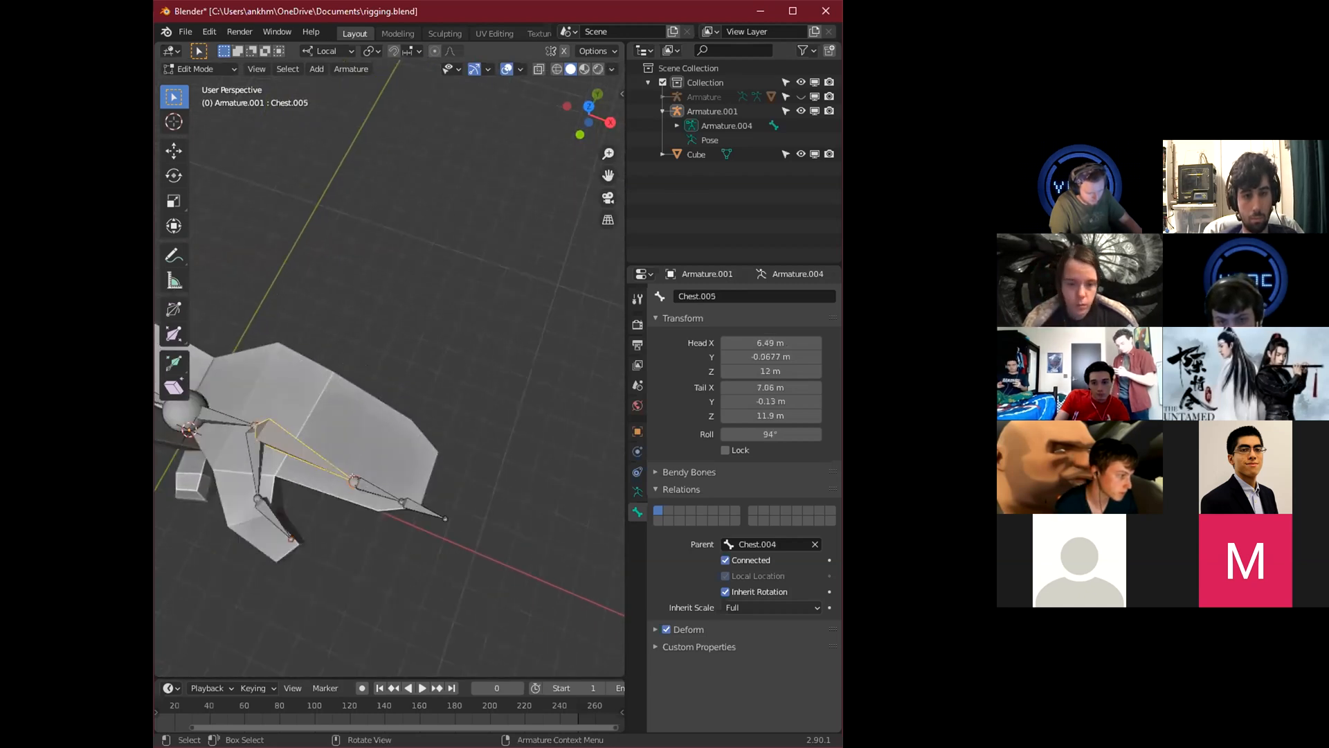
key("g")
right_click(363, 485)
left_click(363, 486)
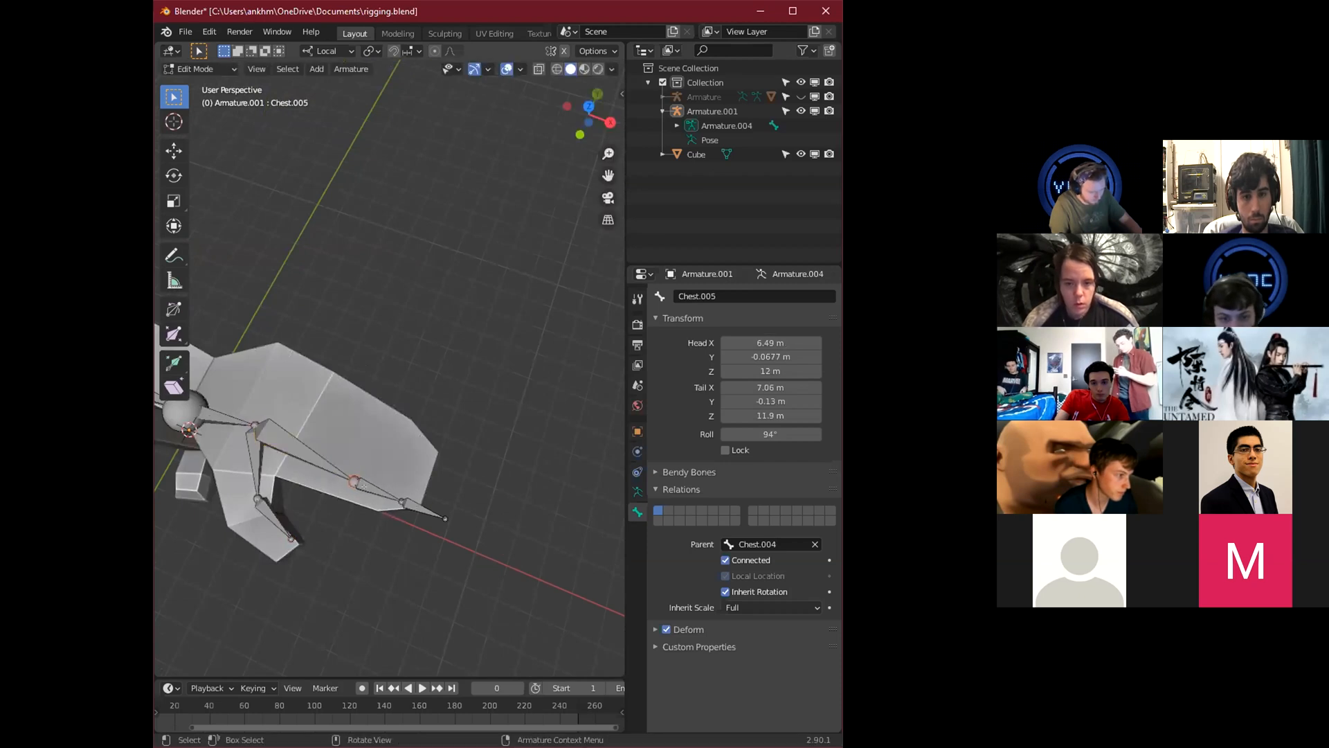
left_click_drag(362, 485, 342, 454)
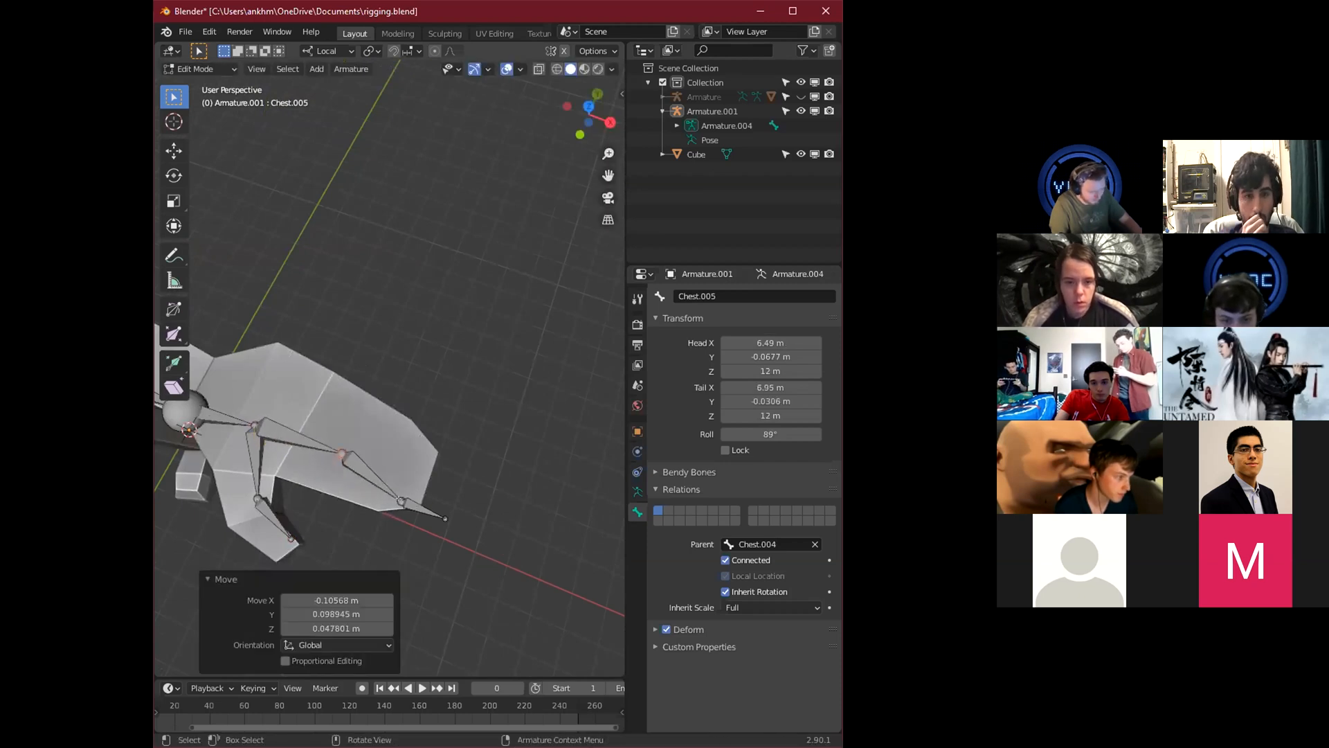
Shift the joint between the second and third finger bones and the fingertip joint about 0.2 m each toward the middle of the fingers.
key("e")
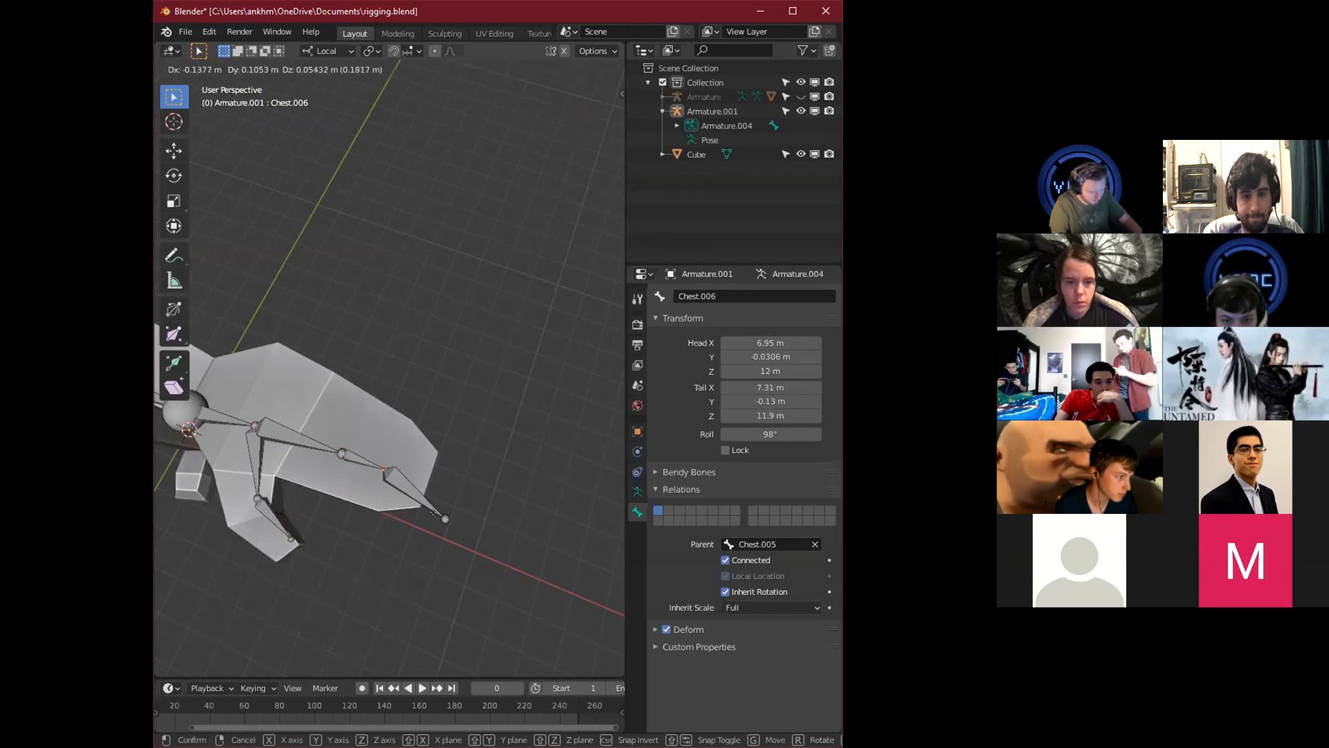
left_click(433, 513)
key("e")
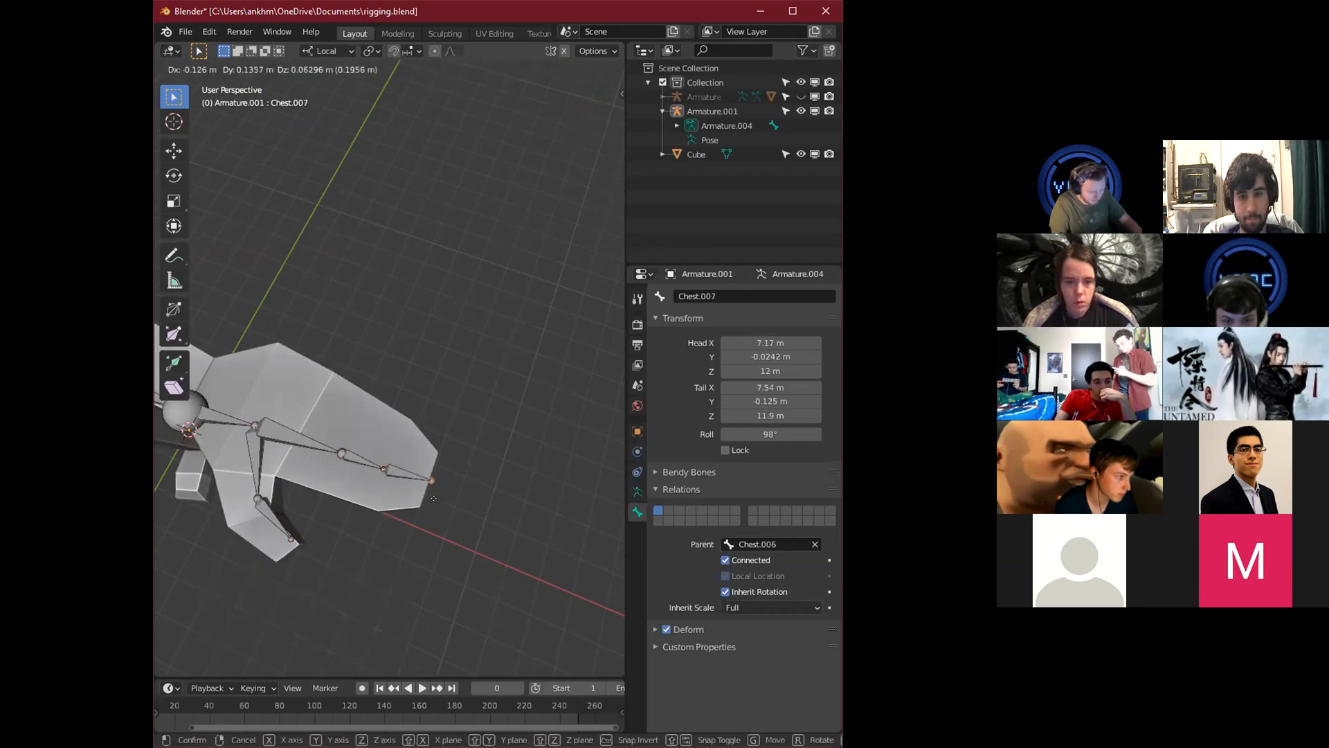
left_click(434, 500)
left_click(384, 469)
key("g")
left_click(398, 476)
Move the thumb tip about 0.08 m and the joint between the two thumb bones about 0.07 m to centre them in the thumb.
left_click(308, 499)
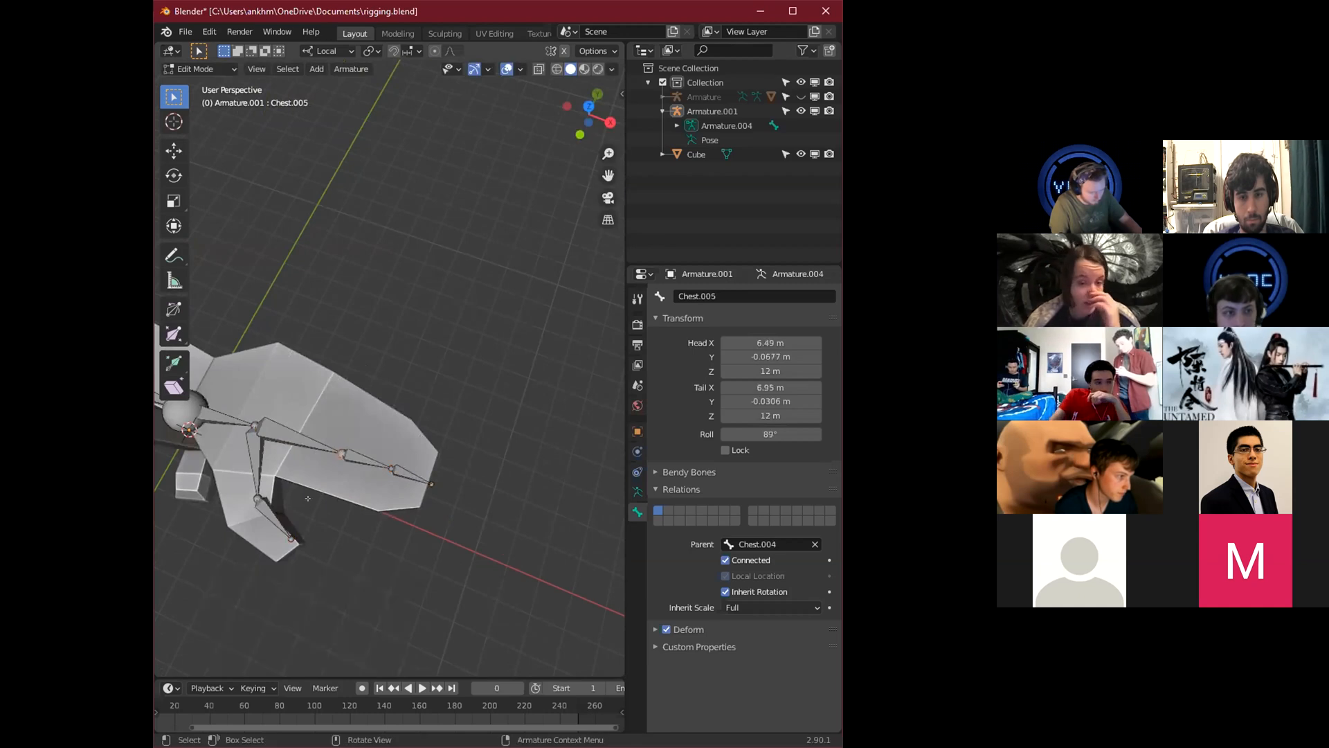
scroll(343, 545, "down", 2)
middle_click_drag(386, 566, 395, 569)
left_click(332, 490)
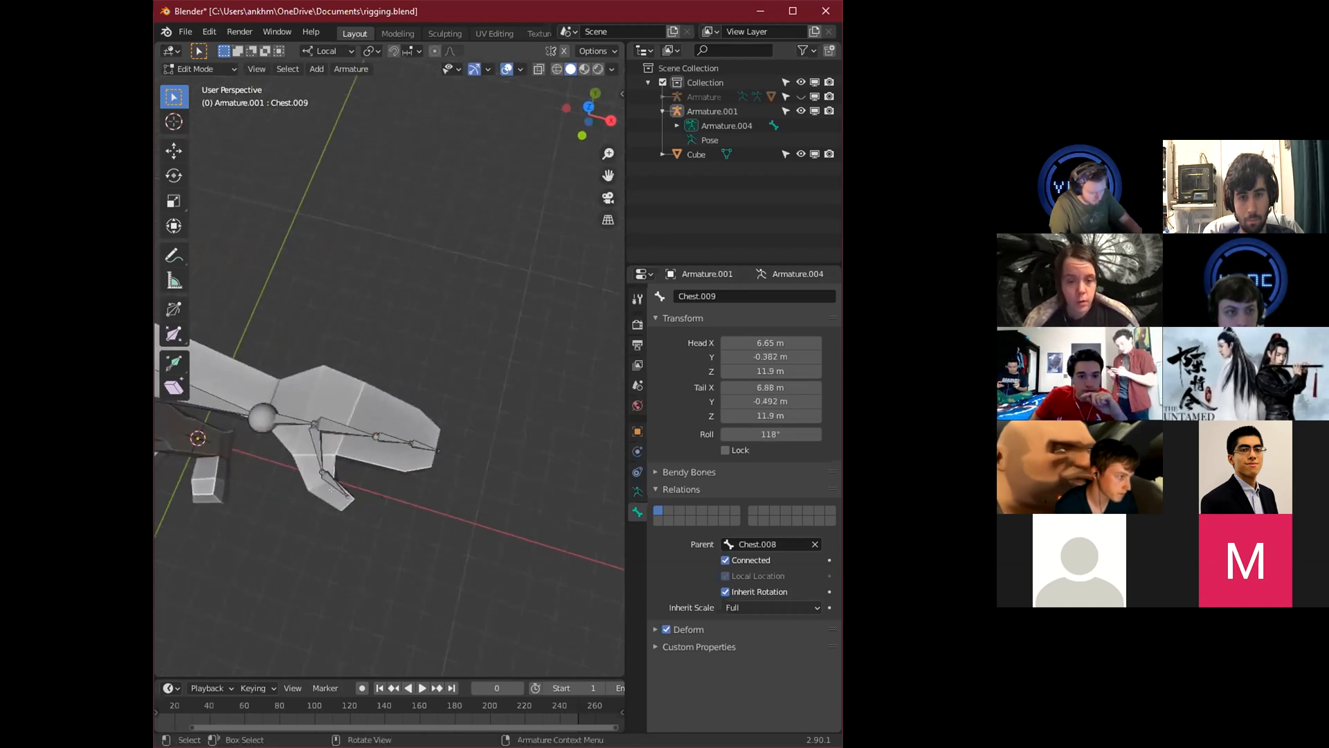
key("g")
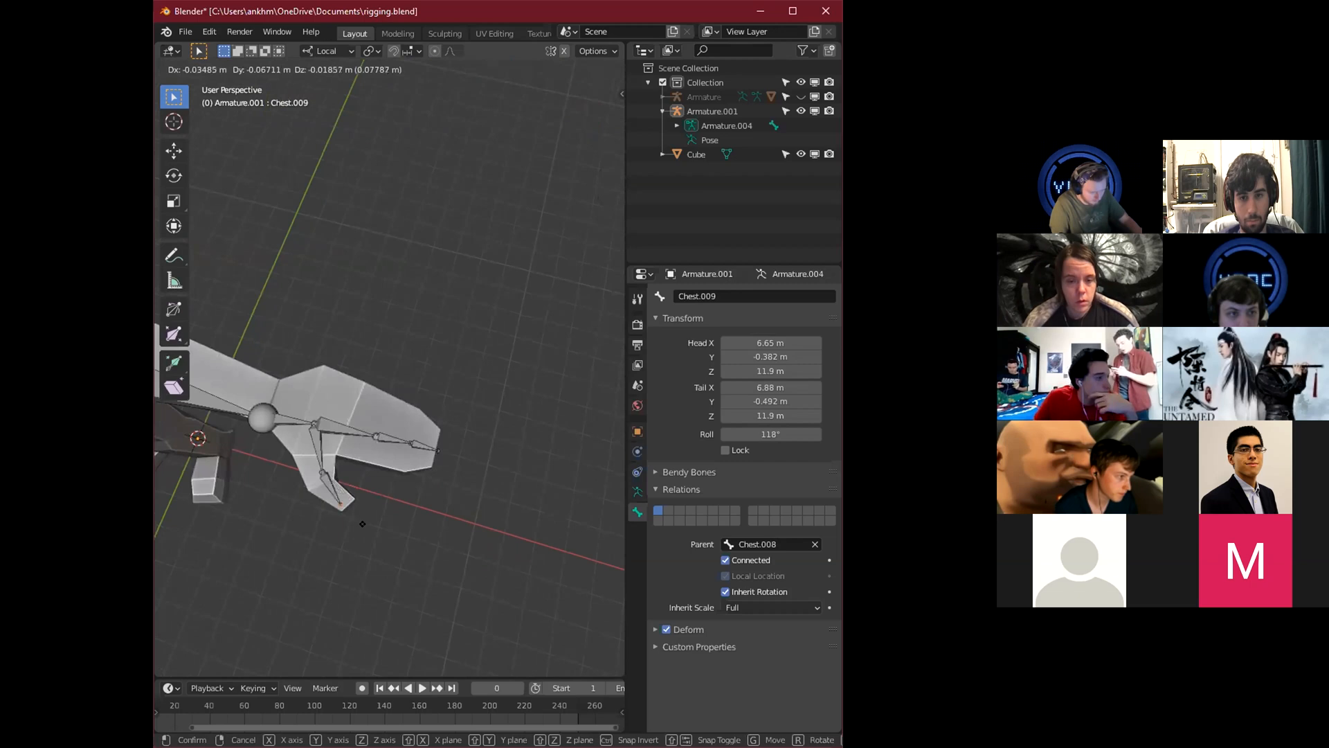
left_click(363, 524)
left_click(319, 488)
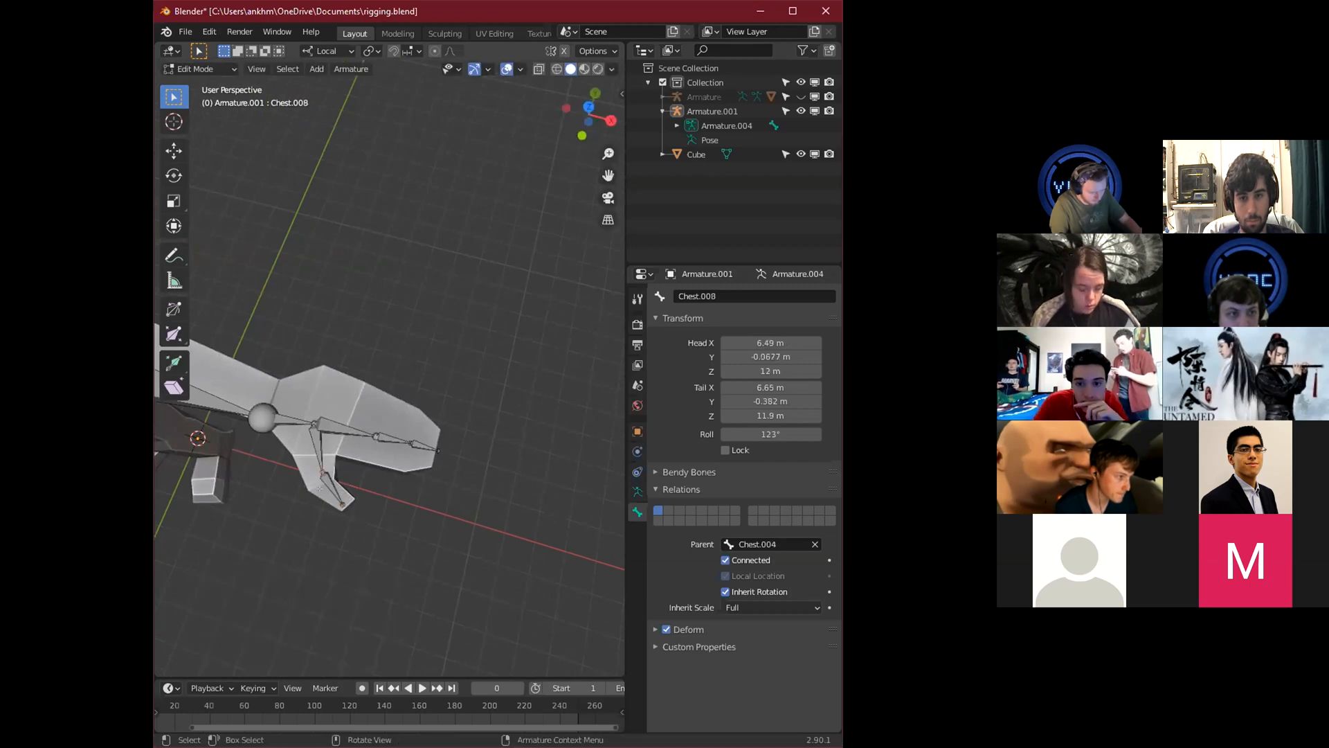
key("g")
left_click(365, 525)
Nudge the palm bone's end joint, where the finger and thumb chains start, about 0.04 m.
left_click(317, 453)
left_click(341, 467)
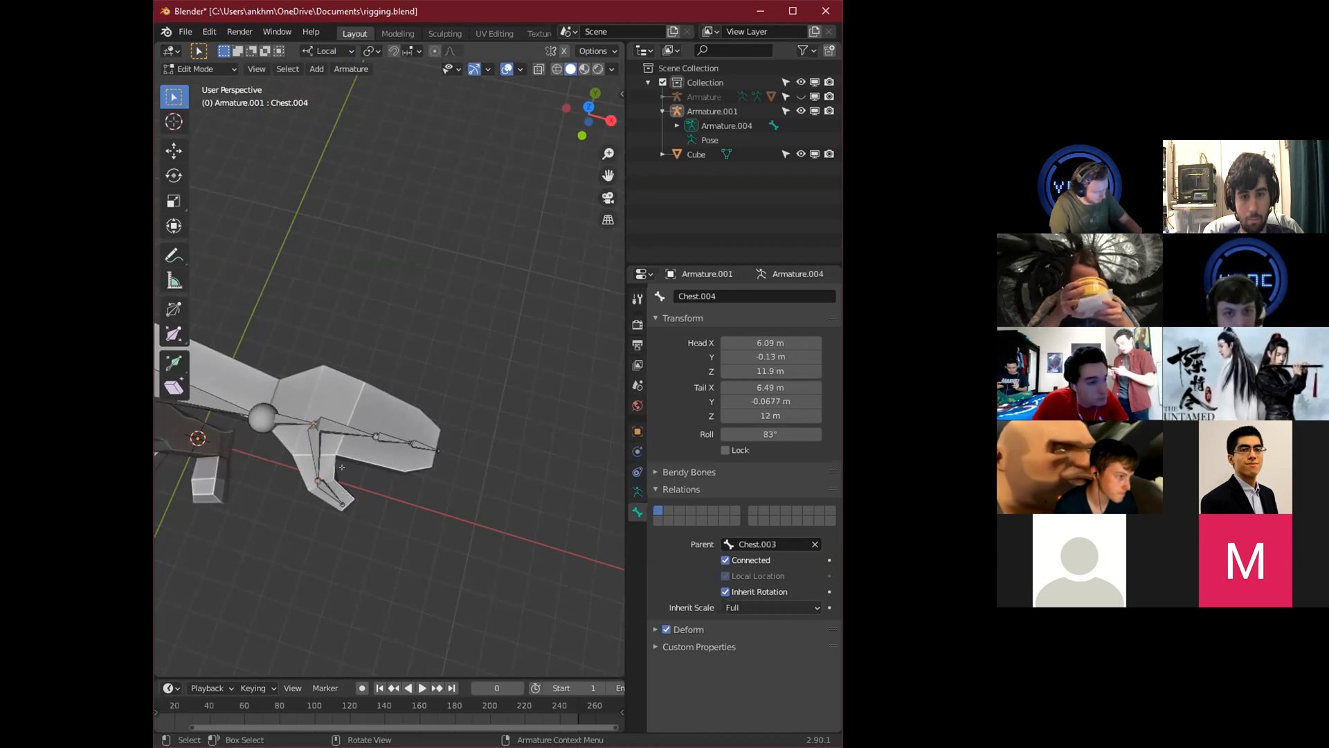
key("g")
left_click(341, 461)
left_click(266, 419)
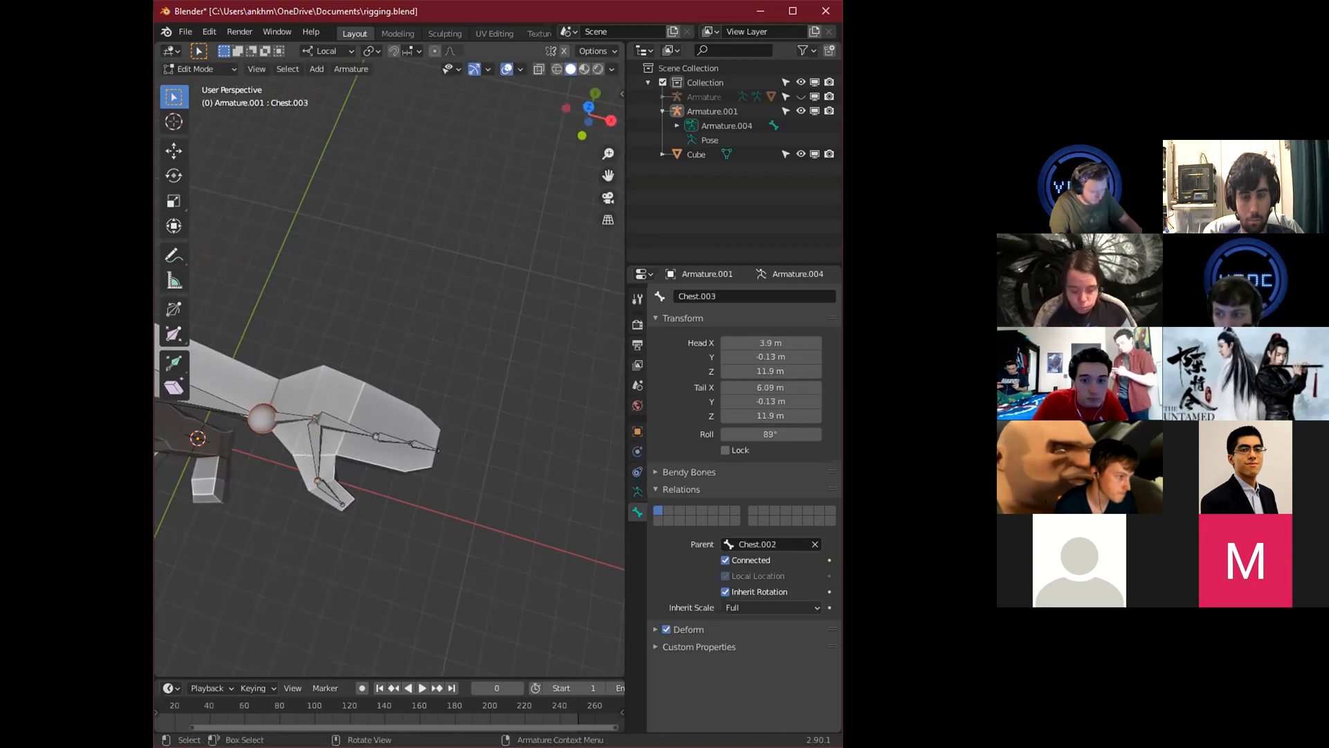
key("f")
right_click(384, 482)
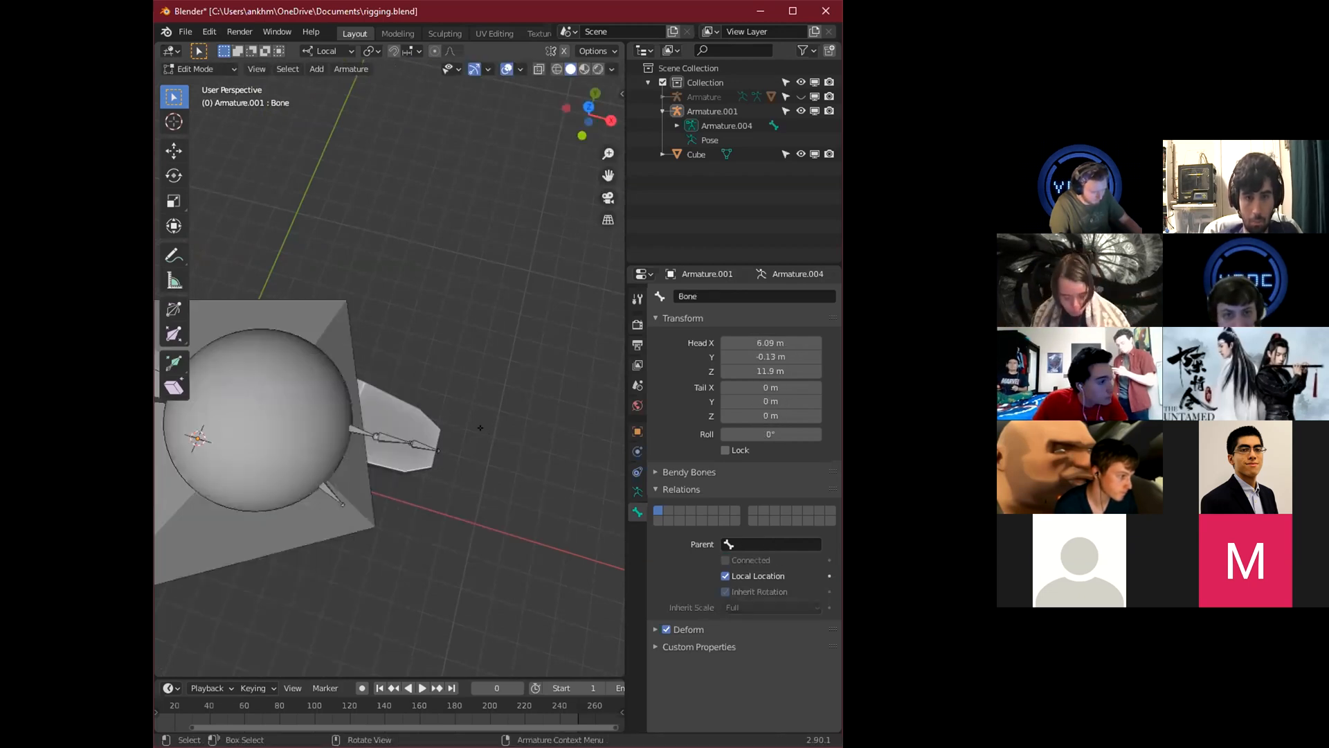
middle_click_drag(385, 466, 363, 489)
key("ctrl+z")
Move the upper arm bone about 0.05 m along local Y in the top view.
key("KP_7")
left_click(388, 447)
key("g")
key("y")
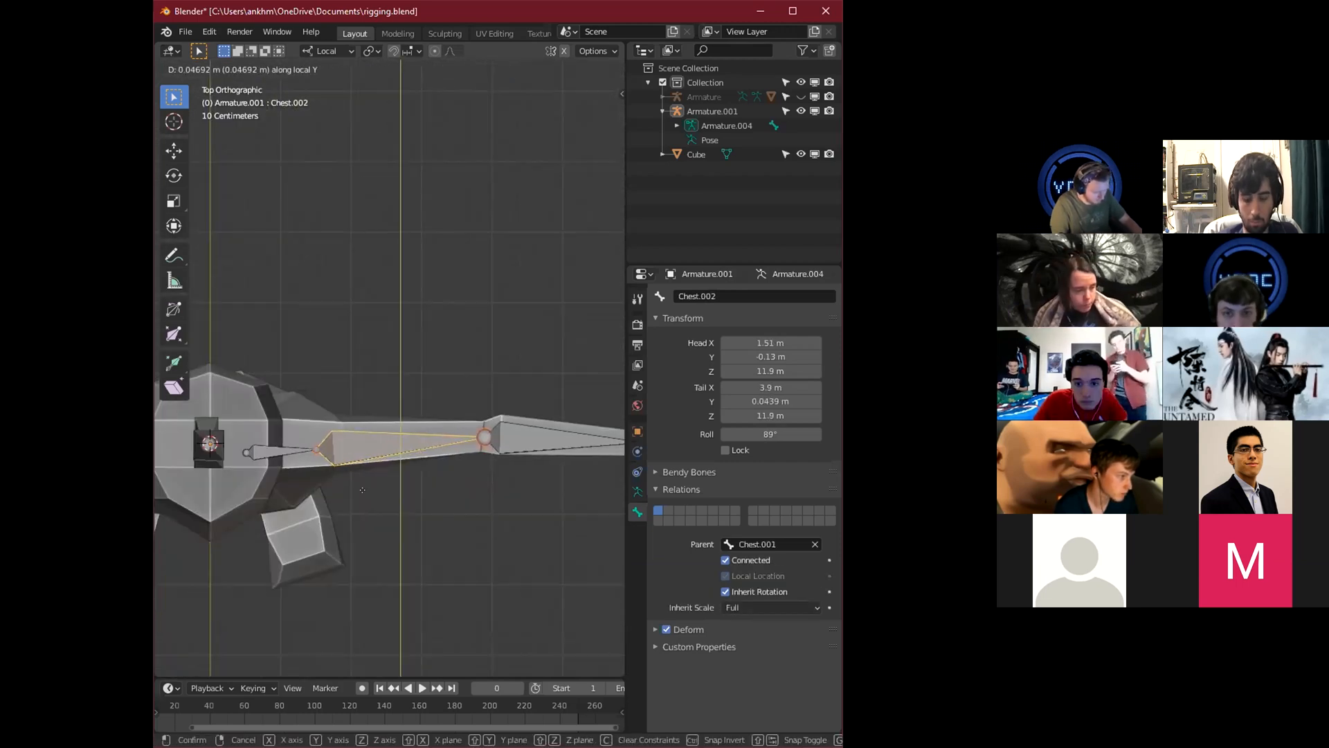
left_click(362, 489)
middle_click_drag(513, 499, 333, 337, "shift")
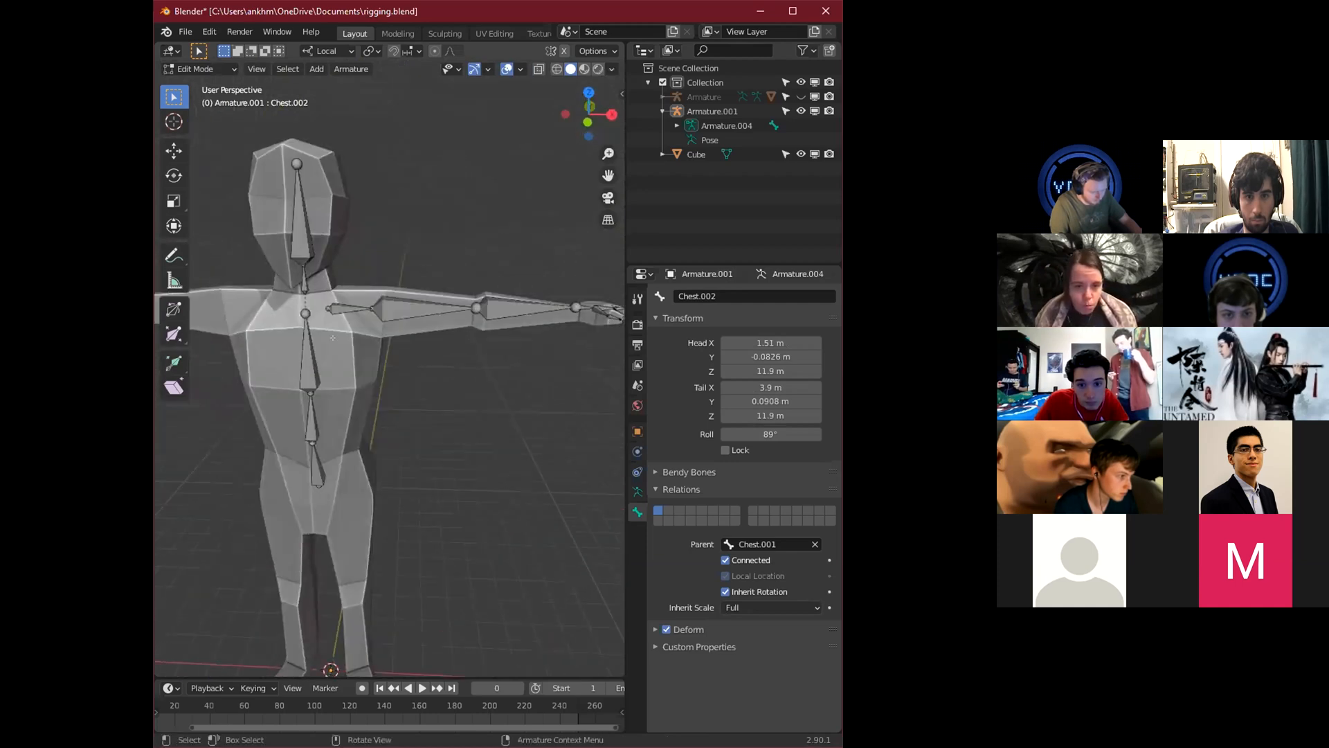
Set the Chest bone as the parent of the shoulder bone.
left_click(333, 309)
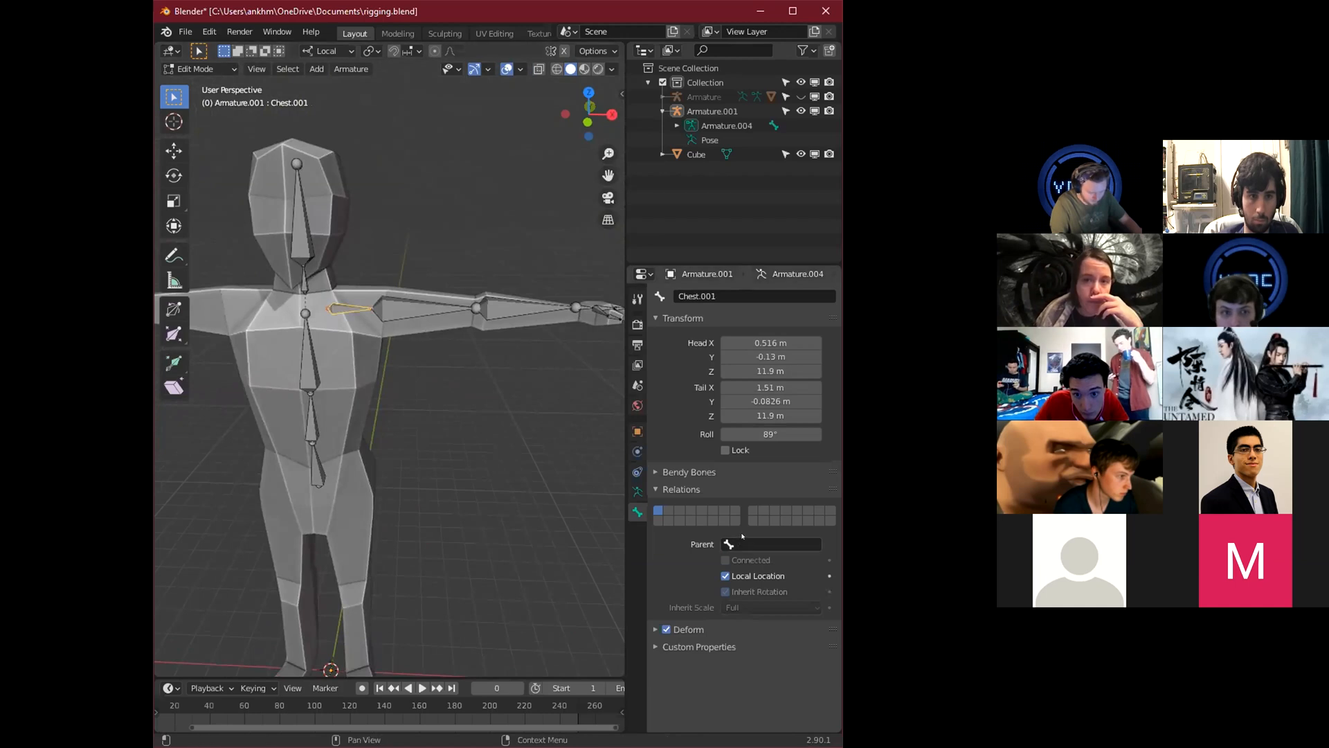
left_click(768, 544)
left_click(703, 593)
Rename the shoulder bone as Clavicle.
middle_click_drag(379, 397, 428, 460)
scroll(367, 417, "up", 3)
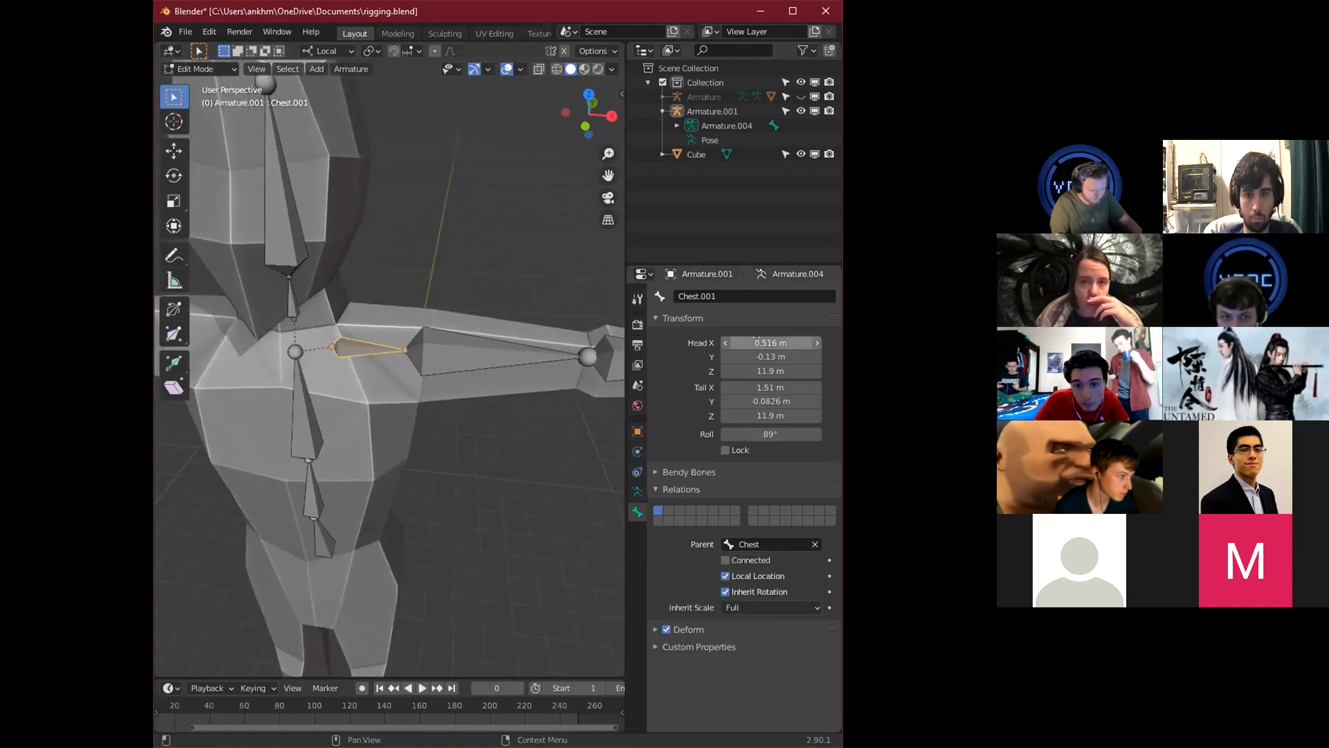
left_click(720, 296)
type("Clavicle")
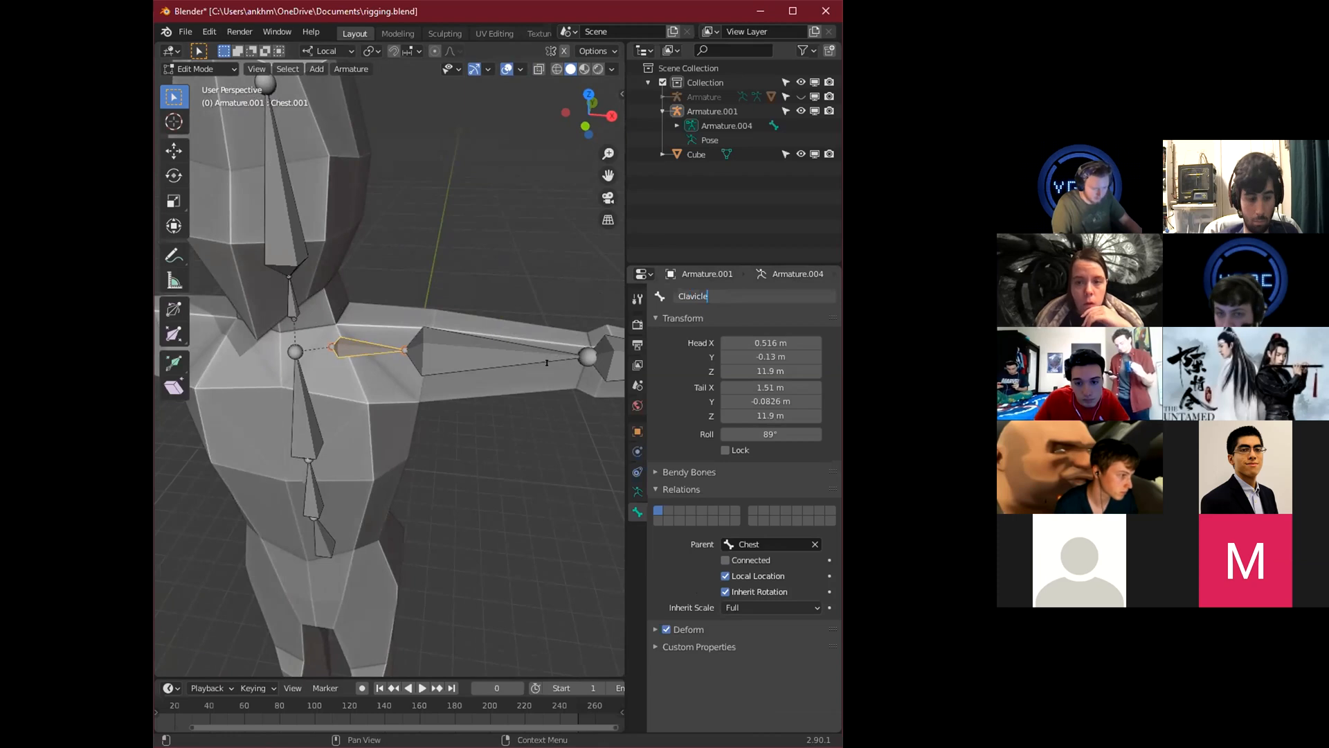
key("Return")
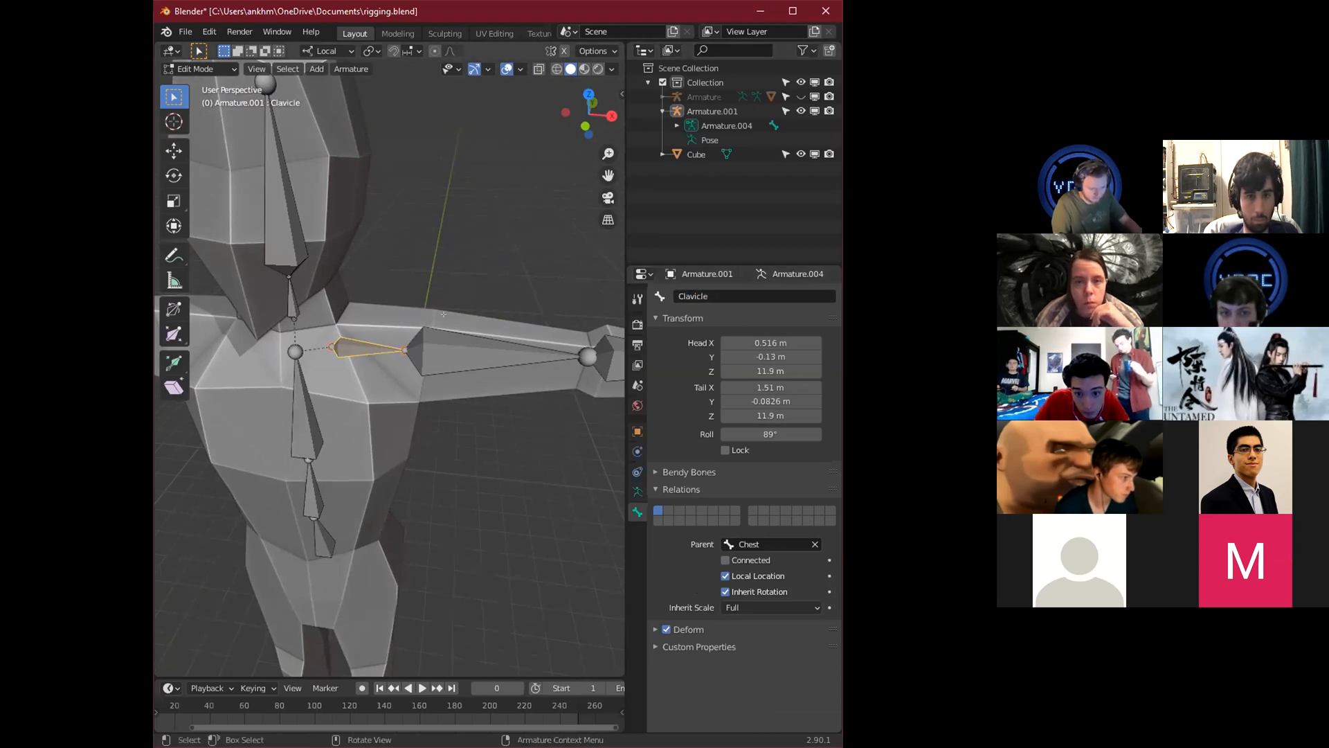
Rename the upper arm bone as Bicep and the lower arm bone as Forearm.
left_click(488, 352)
left_click(742, 299)
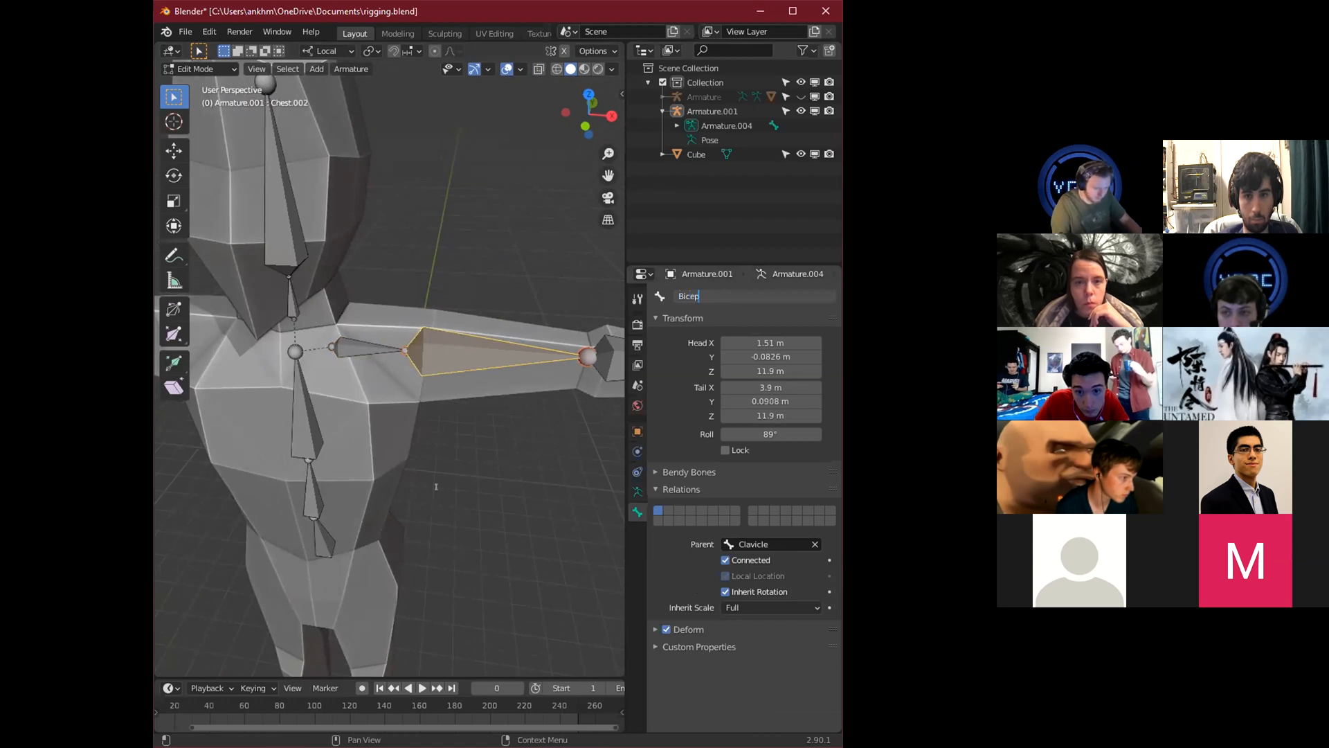
key("Return")
middle_click_drag(437, 486, 217, 492, "shift")
left_click(457, 365)
left_click(716, 295)
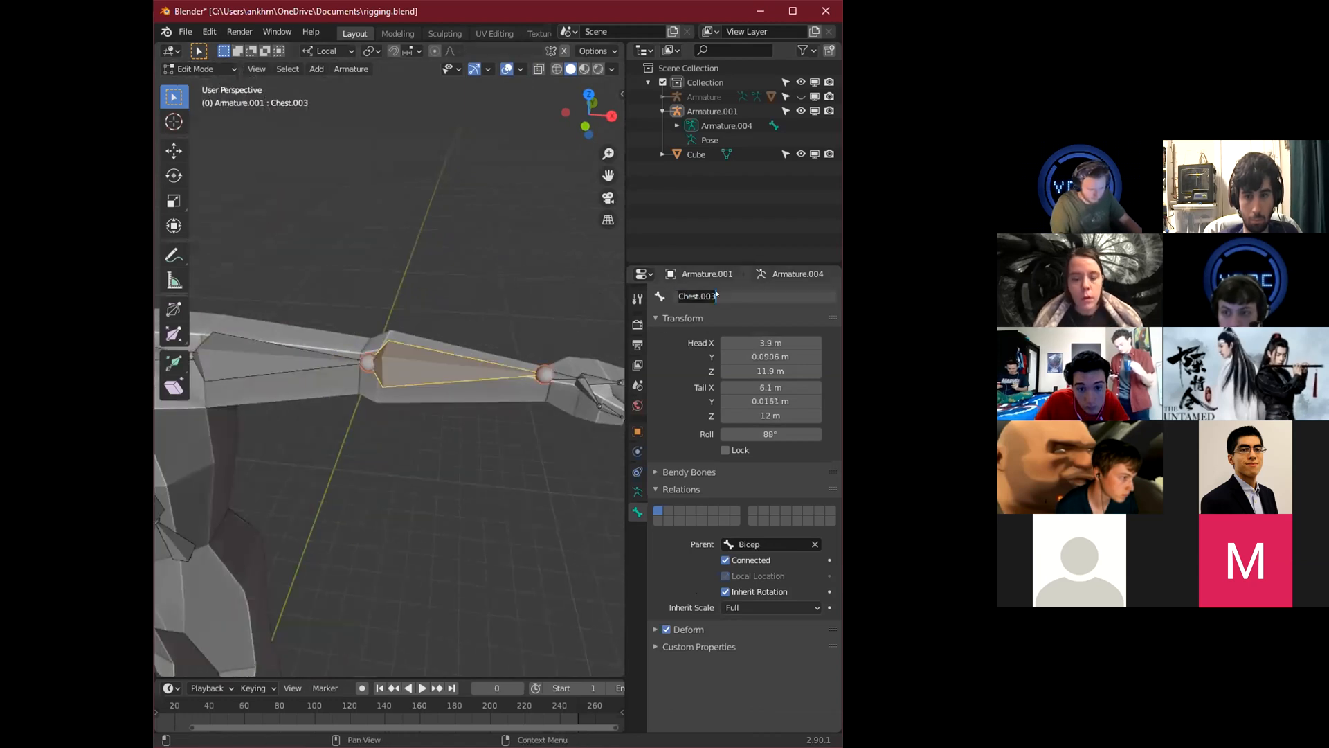
type("ForeA")
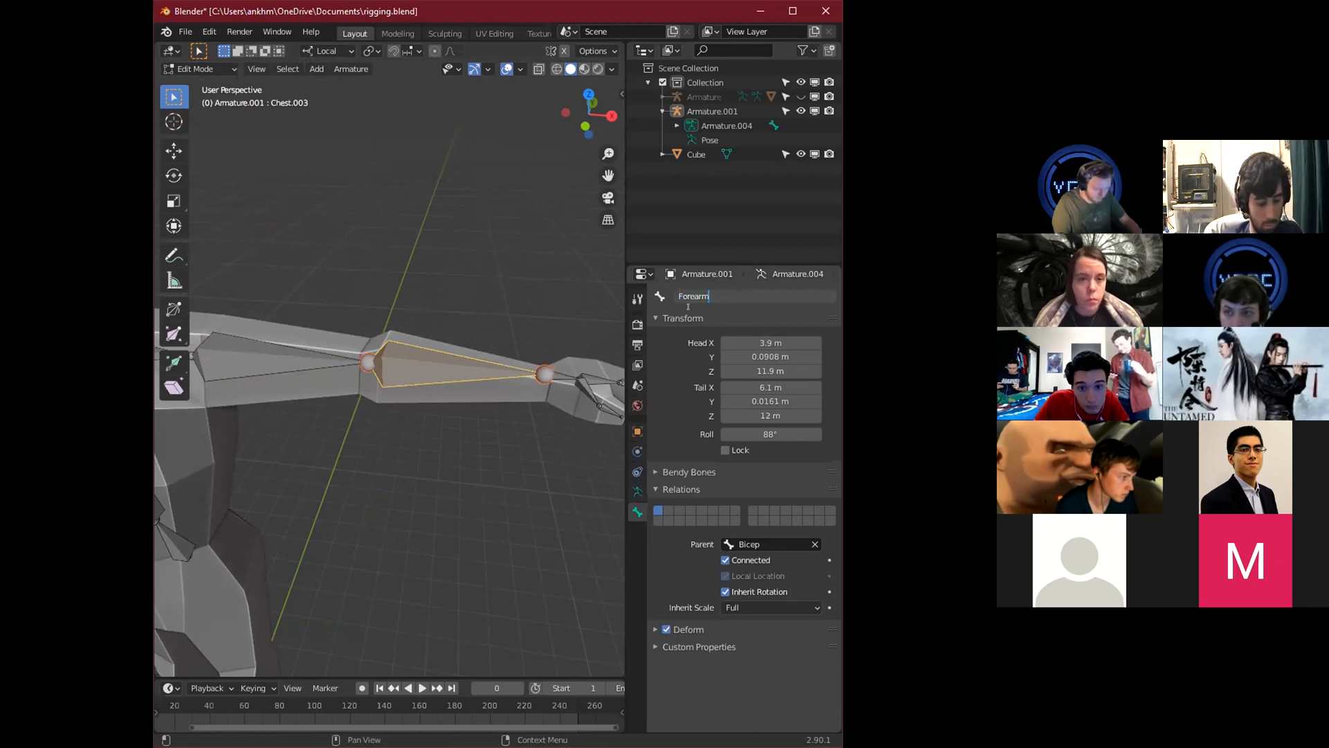
key("Return")
Rename the palm bone beyond the wrist as Hand.
middle_click_drag(573, 421, 448, 465, "shift")
left_click(431, 409)
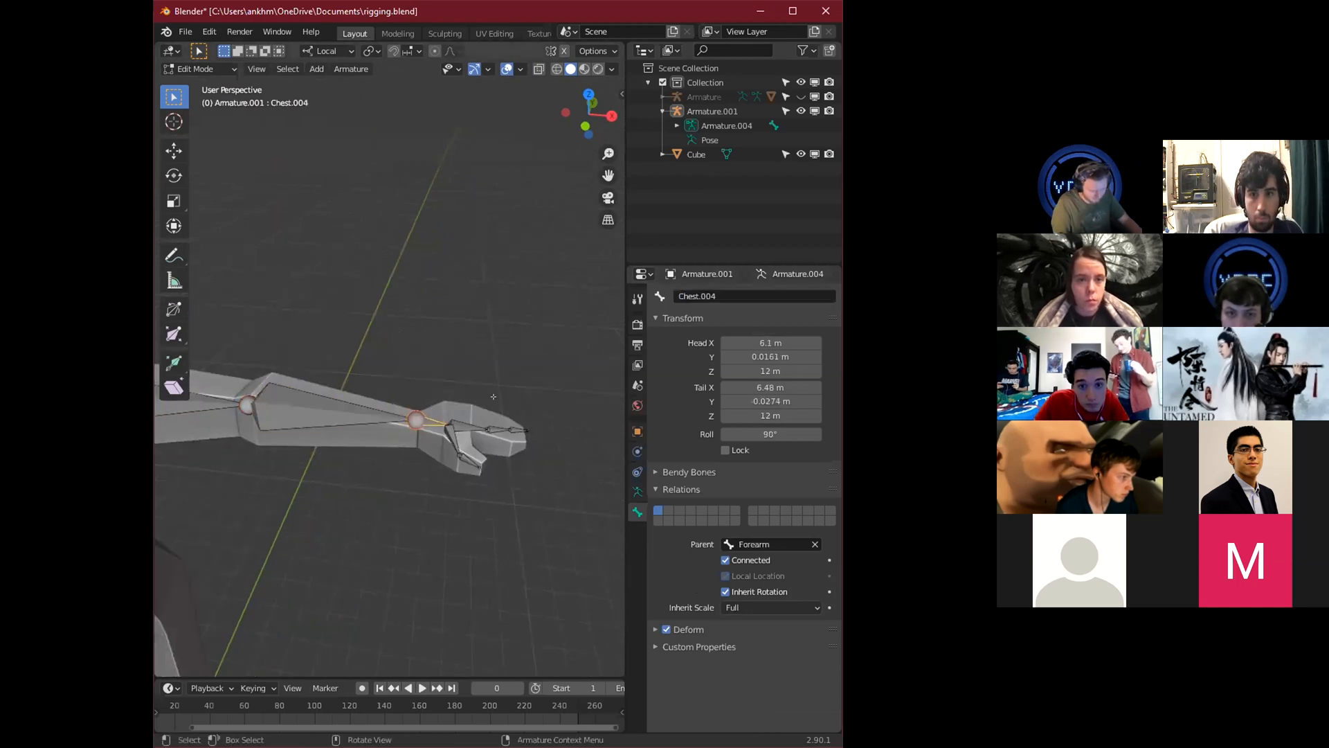
left_click(723, 296)
key("BackSpace")
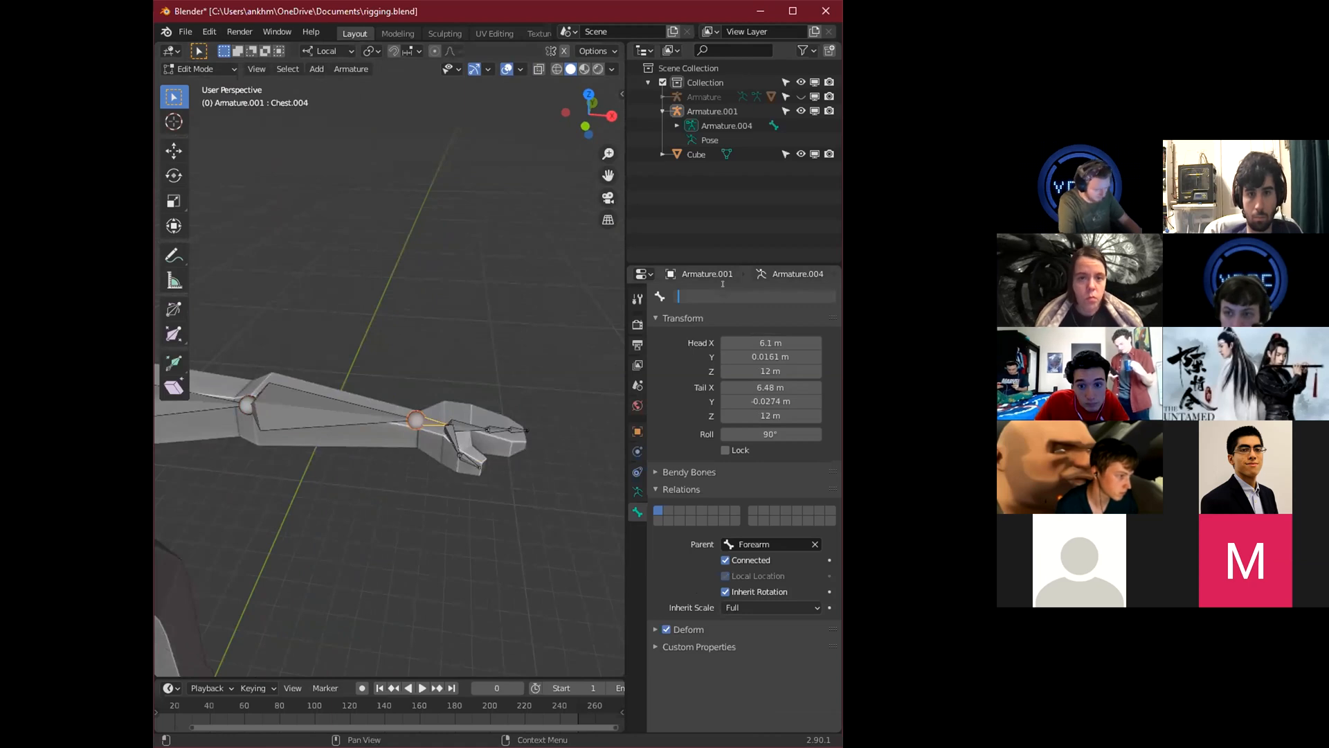
type("Hand")
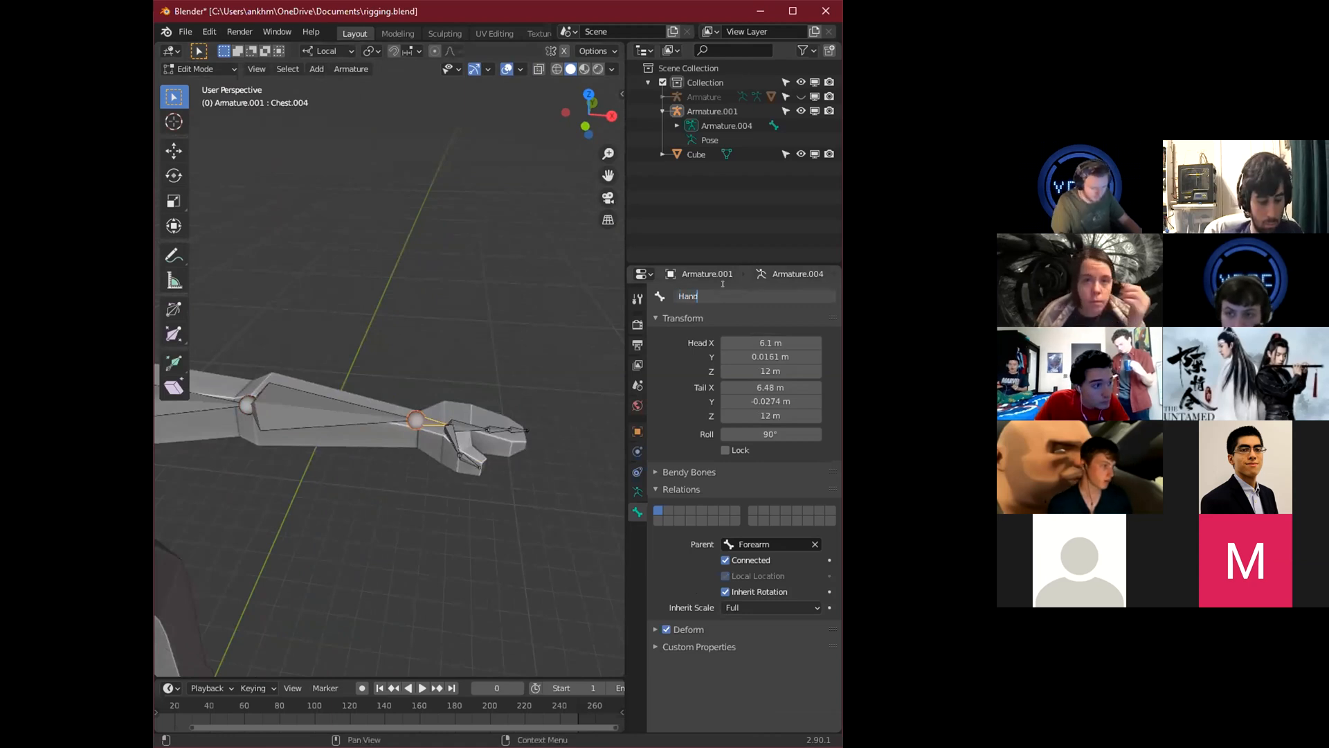
key("Return")
Rename the first finger bone as finger1.
left_click(469, 416)
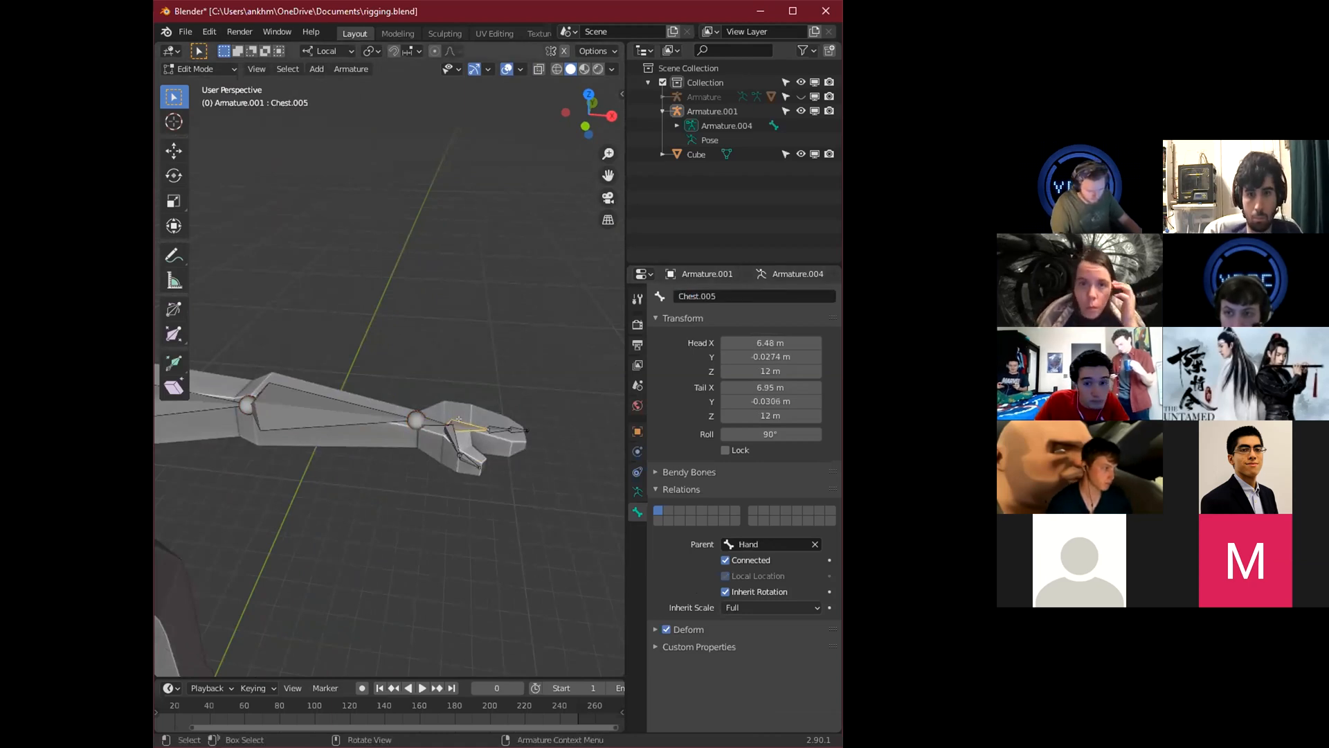
left_click(730, 291)
key("BackSpace")
type("finger1")
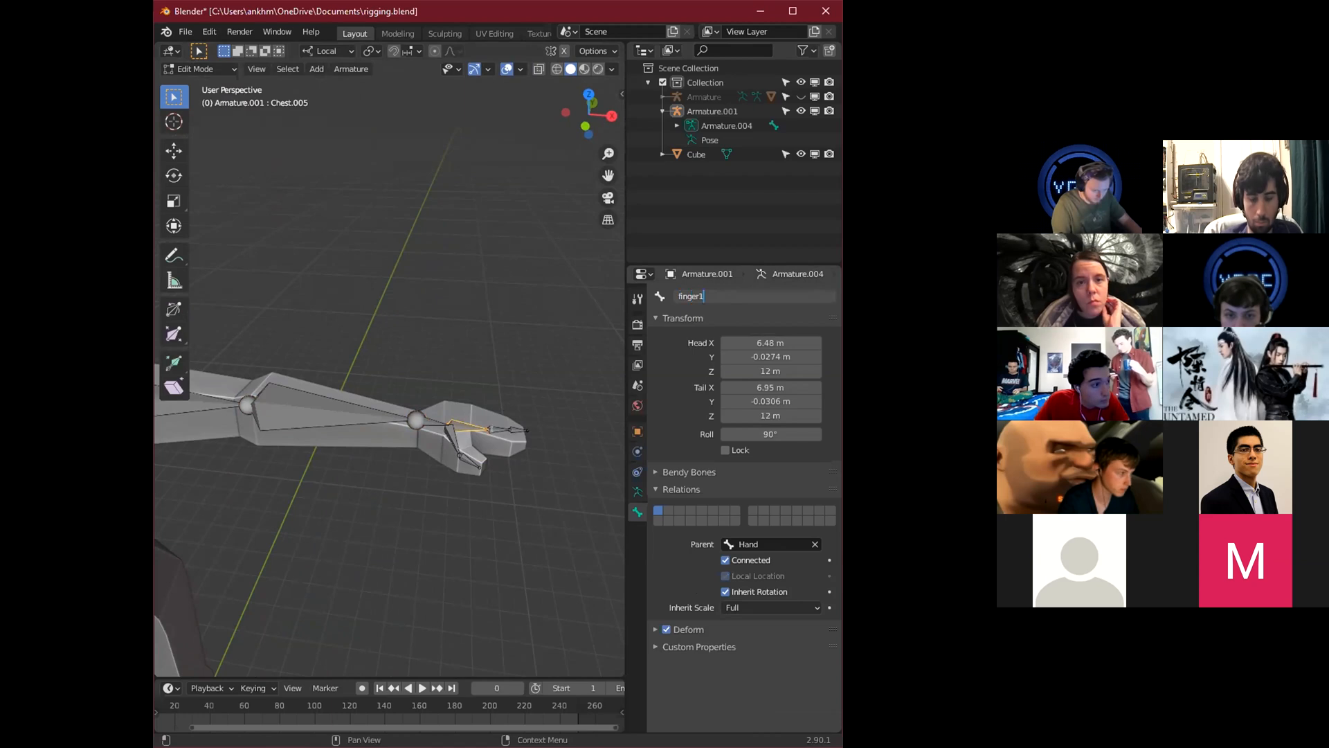
key("Return")
Rename the middle finger-chain bone as finger2 and the fingertip bone as finger3.
left_click(500, 429)
left_click(723, 291)
key("BackSpace")
type("f")
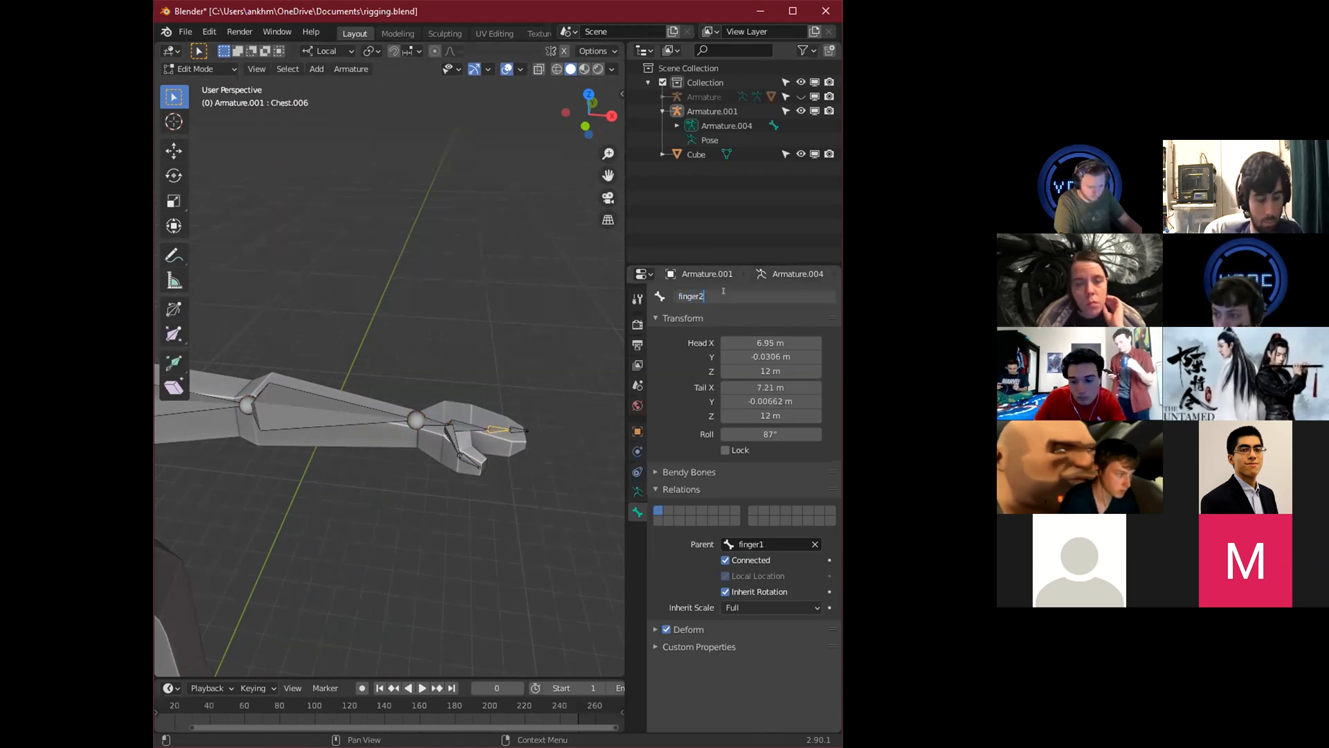
key("Return")
left_click(514, 429)
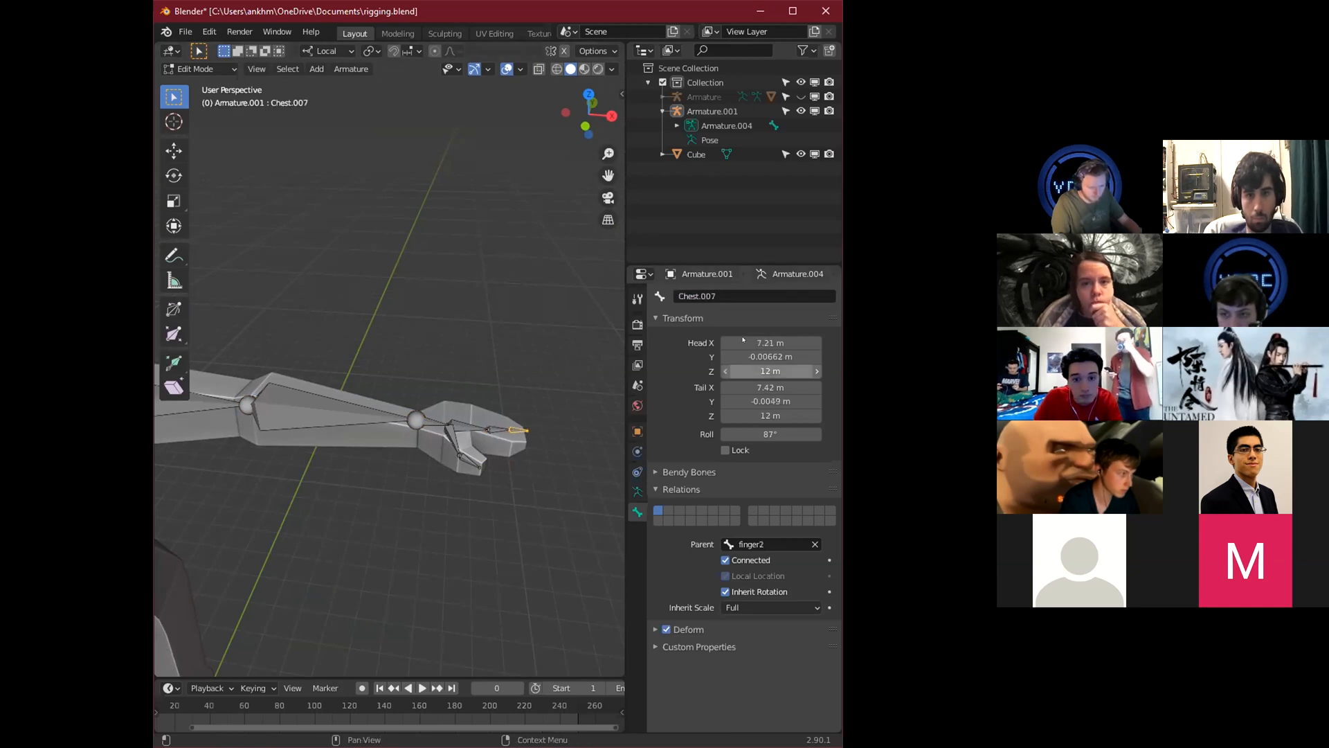
left_click(723, 293)
type("finger3")
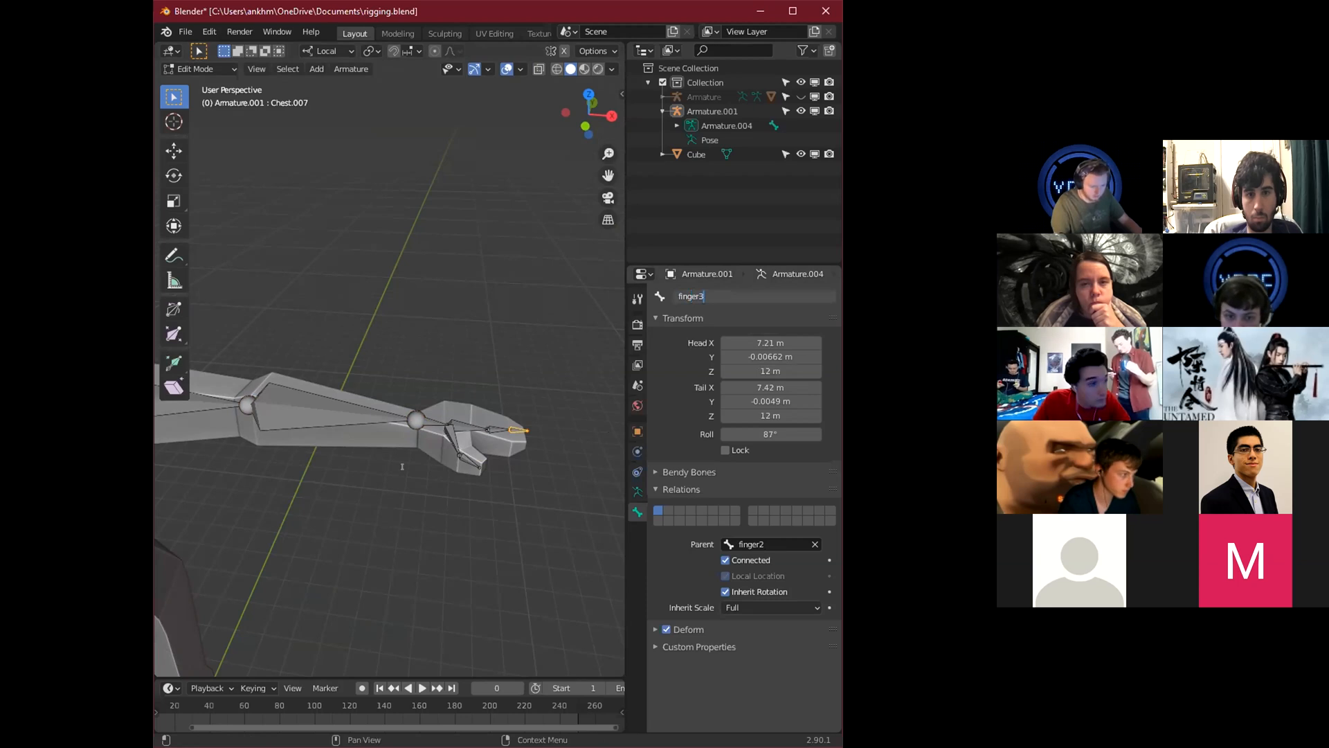
key("Return")
Rename the first thumb bone as thumb1 and the thumb tip bone as thumb2.
left_click(453, 436)
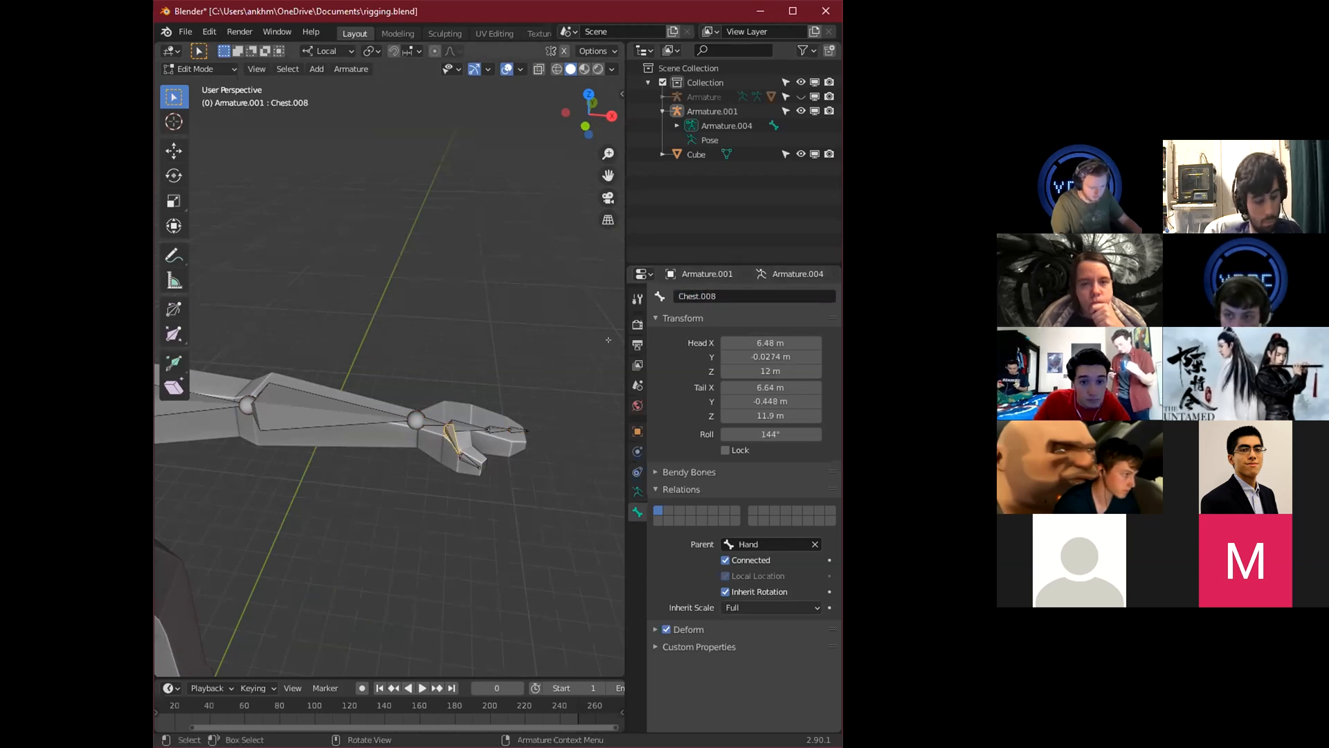
left_click(700, 295)
key("BackSpace")
type("thumb")
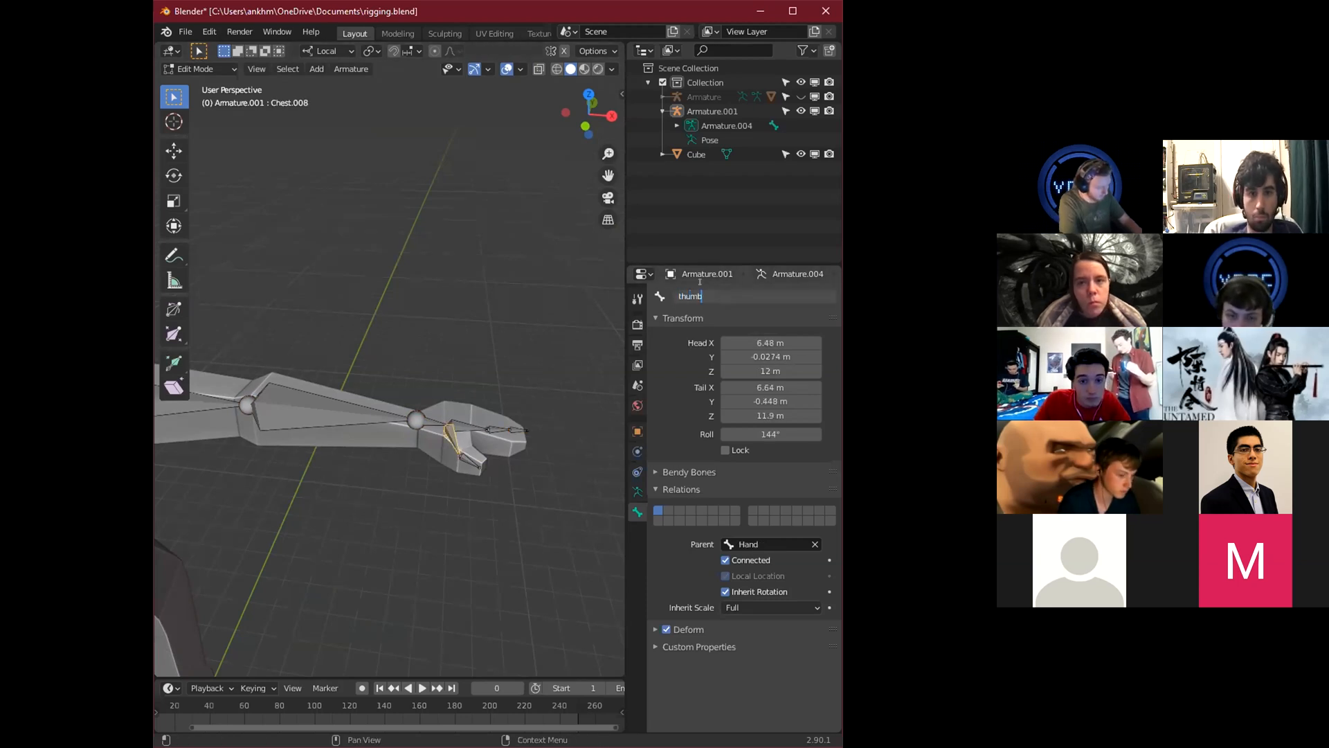
type("1")
key("Return")
left_click(465, 455)
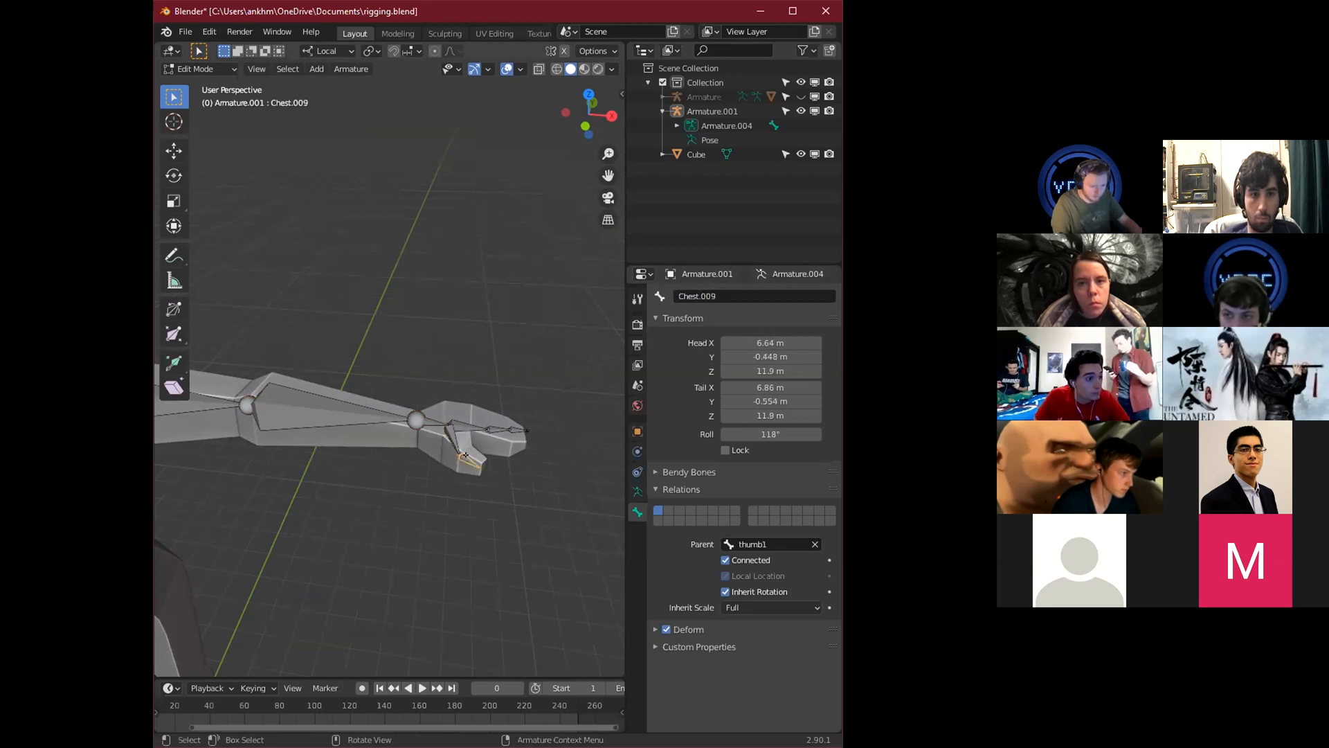
left_click(719, 294)
key("BackSpace")
type("thumb2")
key("Return")
Select the whole arm chain from the clavicle through the hand, finger and thumb bones.
middle_click_drag(534, 462, 419, 454, "shift")
scroll(420, 454, "down", 6)
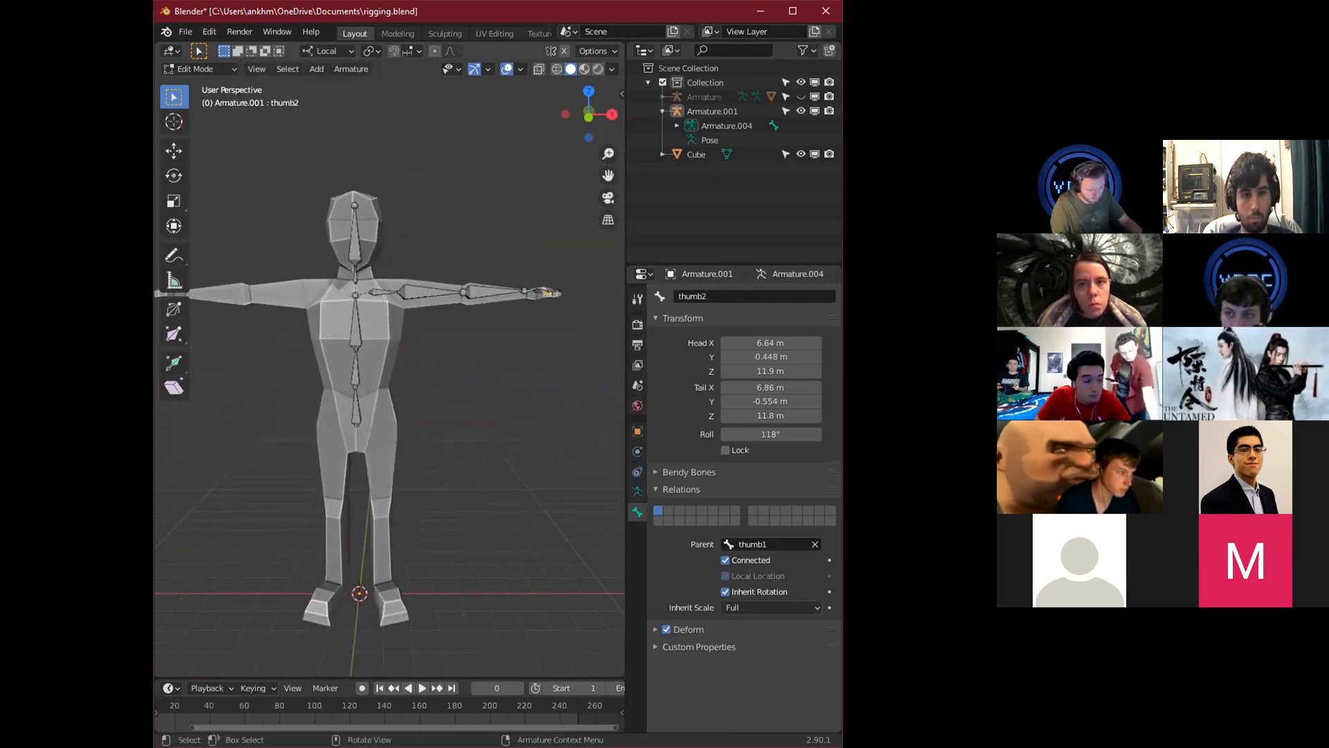
left_click_drag(365, 172, 569, 625)
middle_click_drag(517, 443, 506, 462)
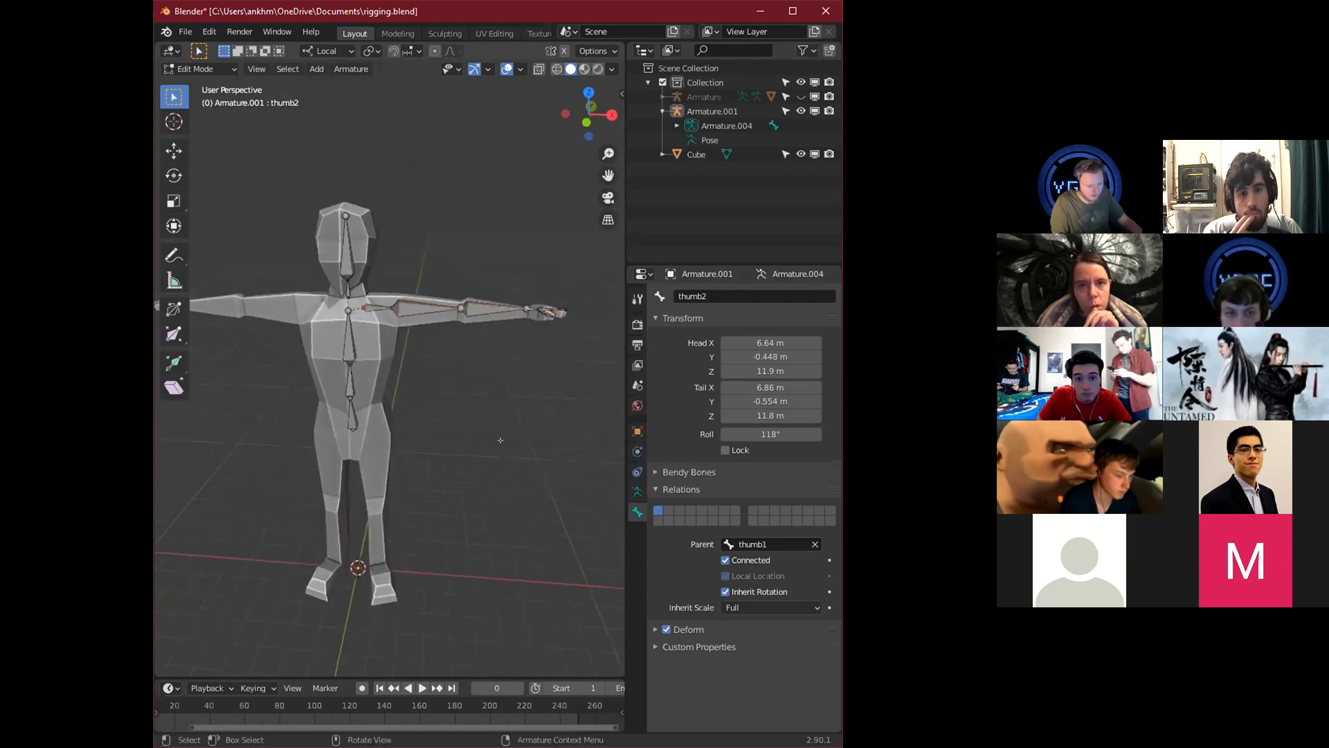
Rename the clavicle bone as Clavicle.L.
middle_click_drag(383, 390, 390, 405, "shift")
scroll(390, 405, "up", 7)
middle_click_drag(375, 255, 387, 270)
left_click(386, 270)
left_click(380, 247)
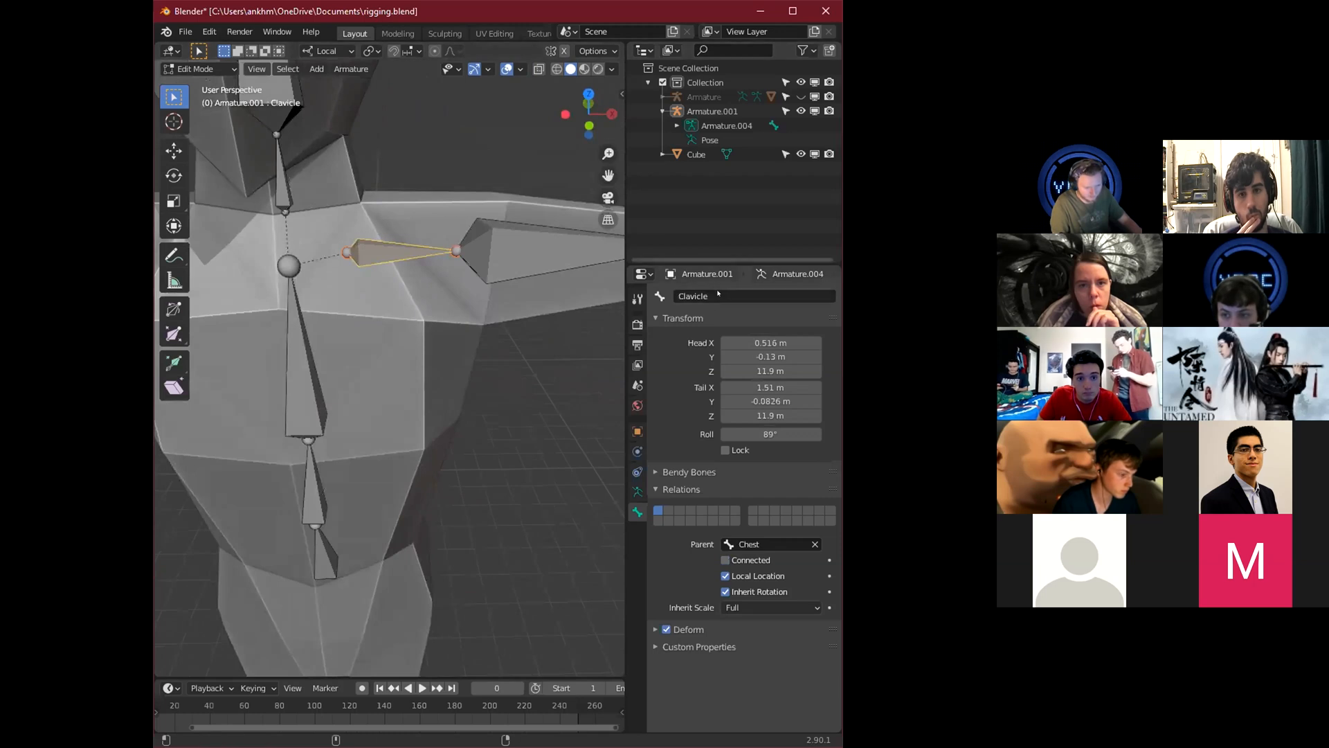
middle_click_drag(229, 384, 343, 301, "shift")
scroll(342, 301, "down", 10)
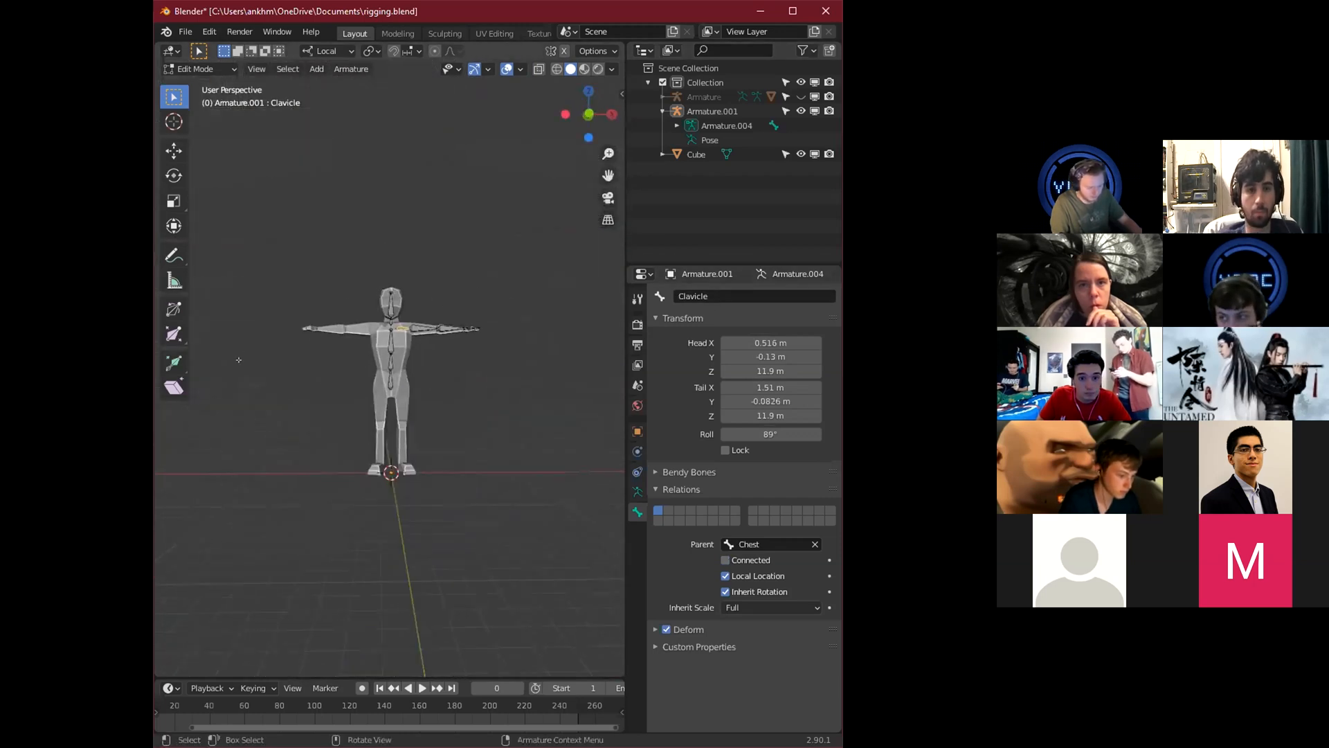
scroll(413, 397, "up", 8)
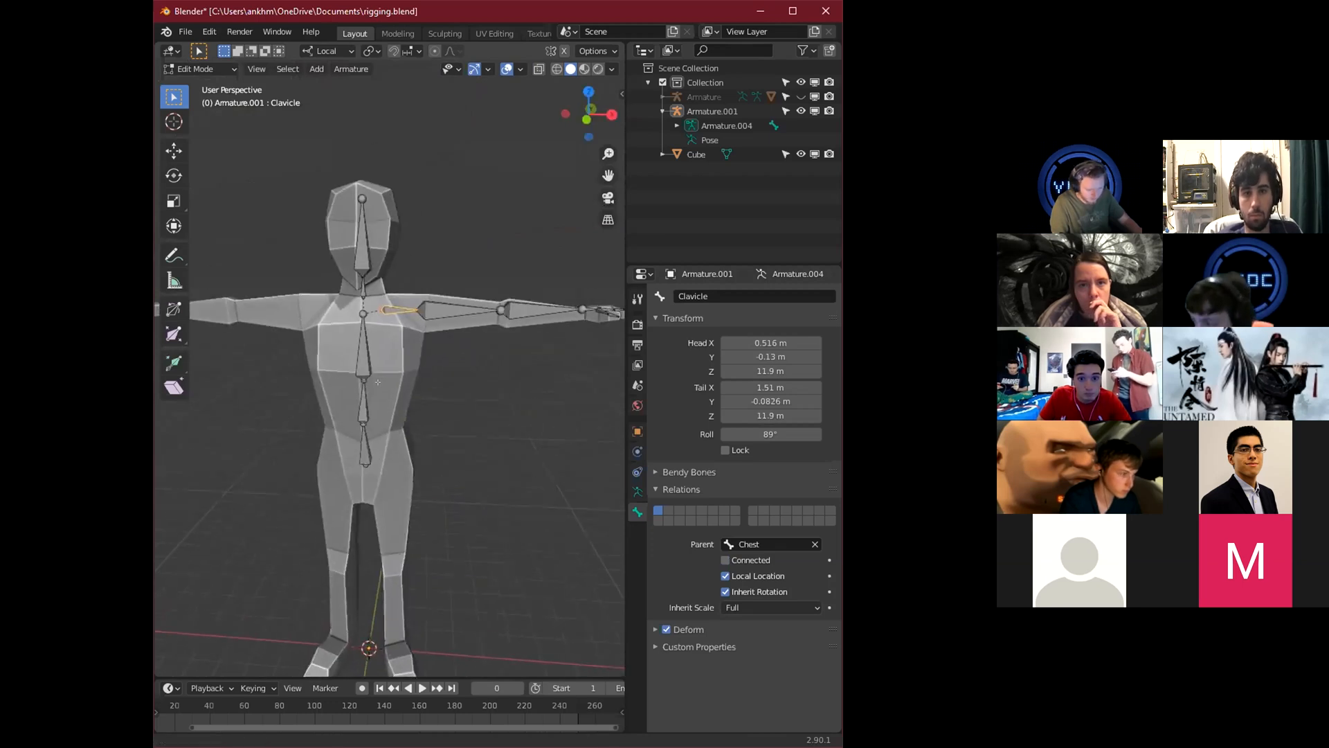
mouse_move(413, 397)
middle_mouse_down()
mouse_move(407, 406)
mouse_move(410, 395)
middle_mouse_up()
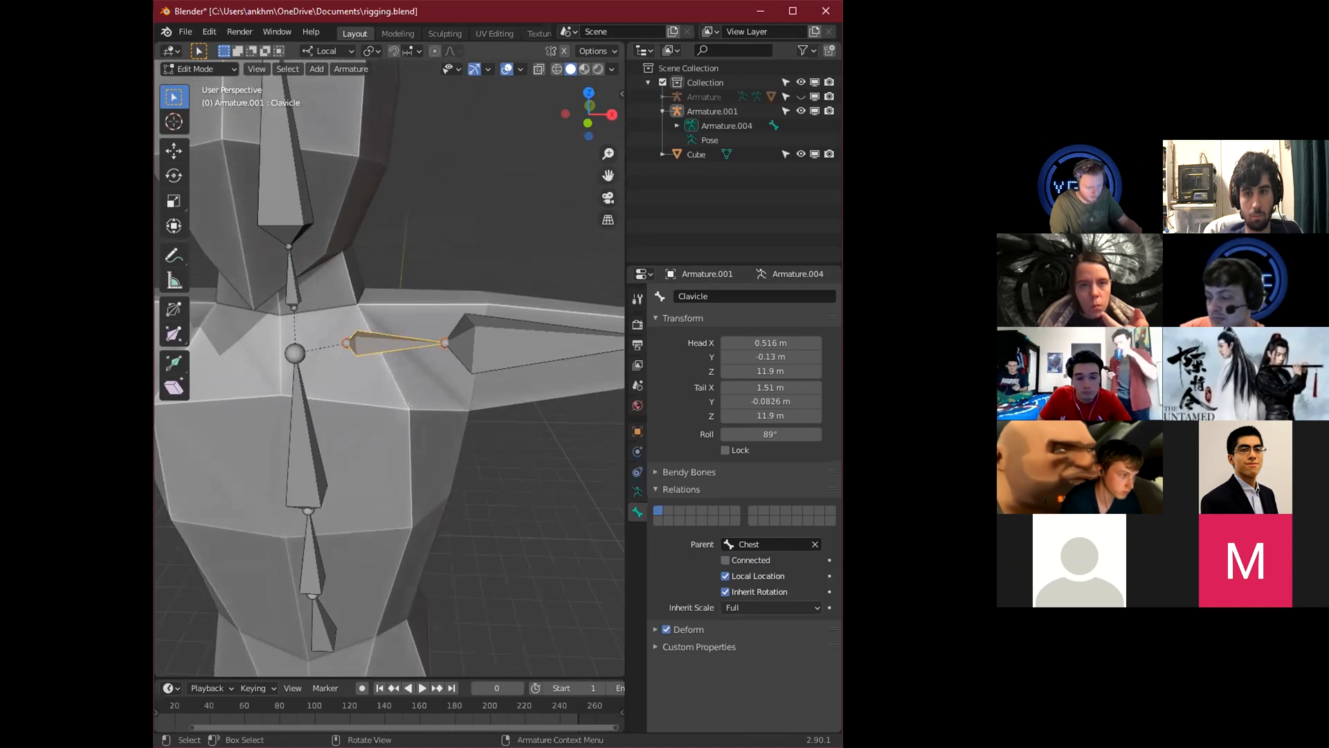
left_click(713, 291)
type(".")
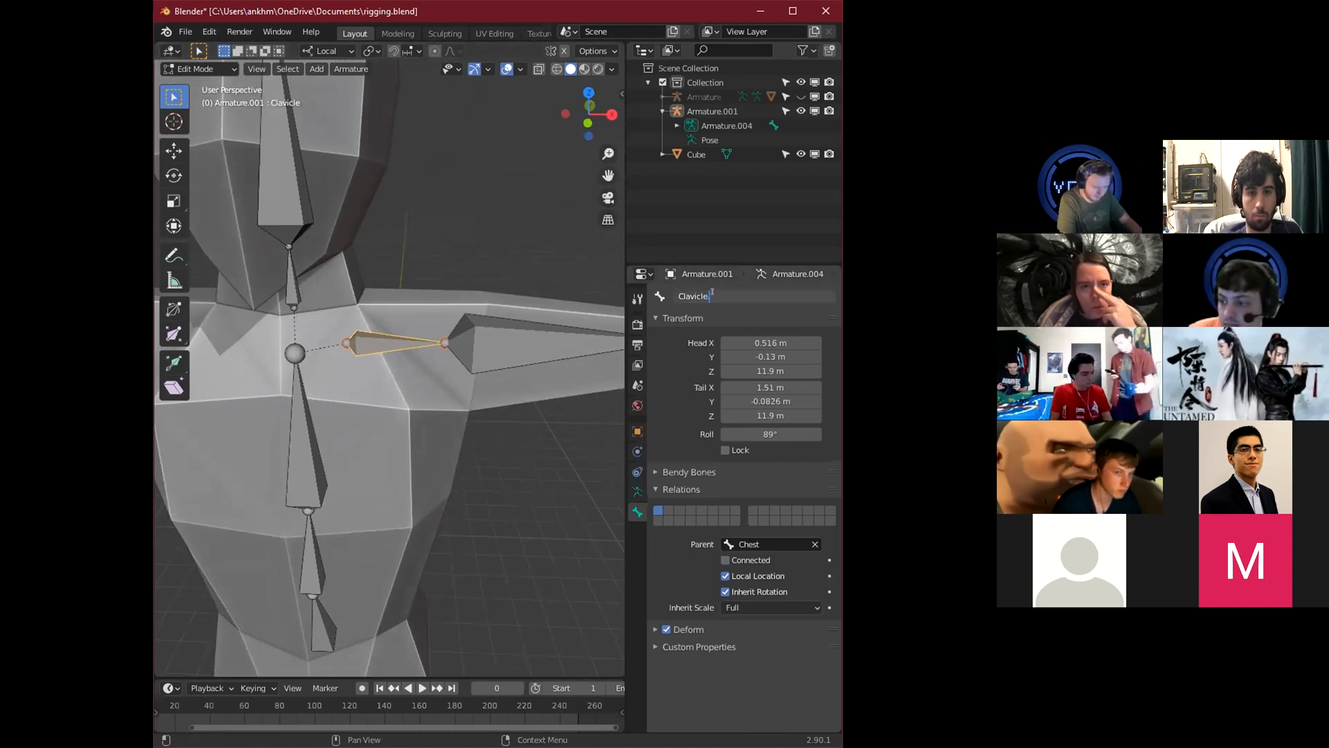
type("L")
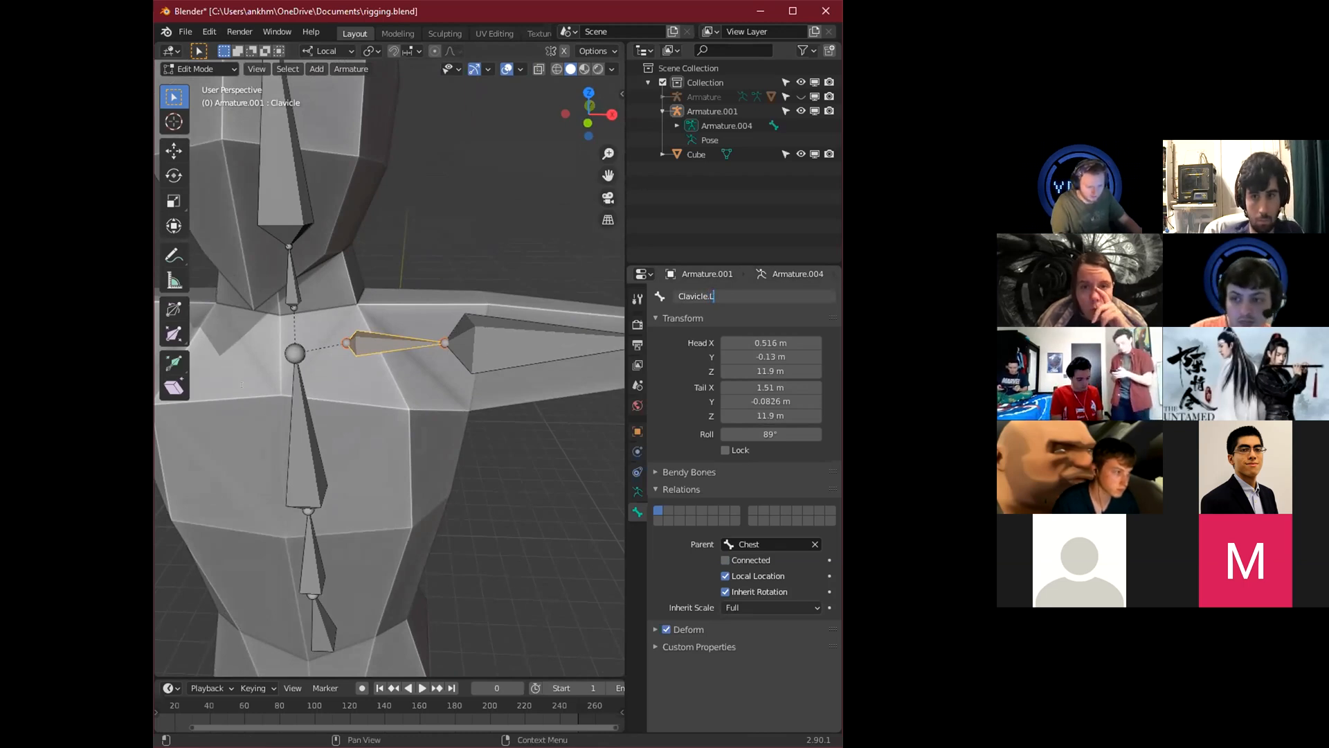
key("Return")
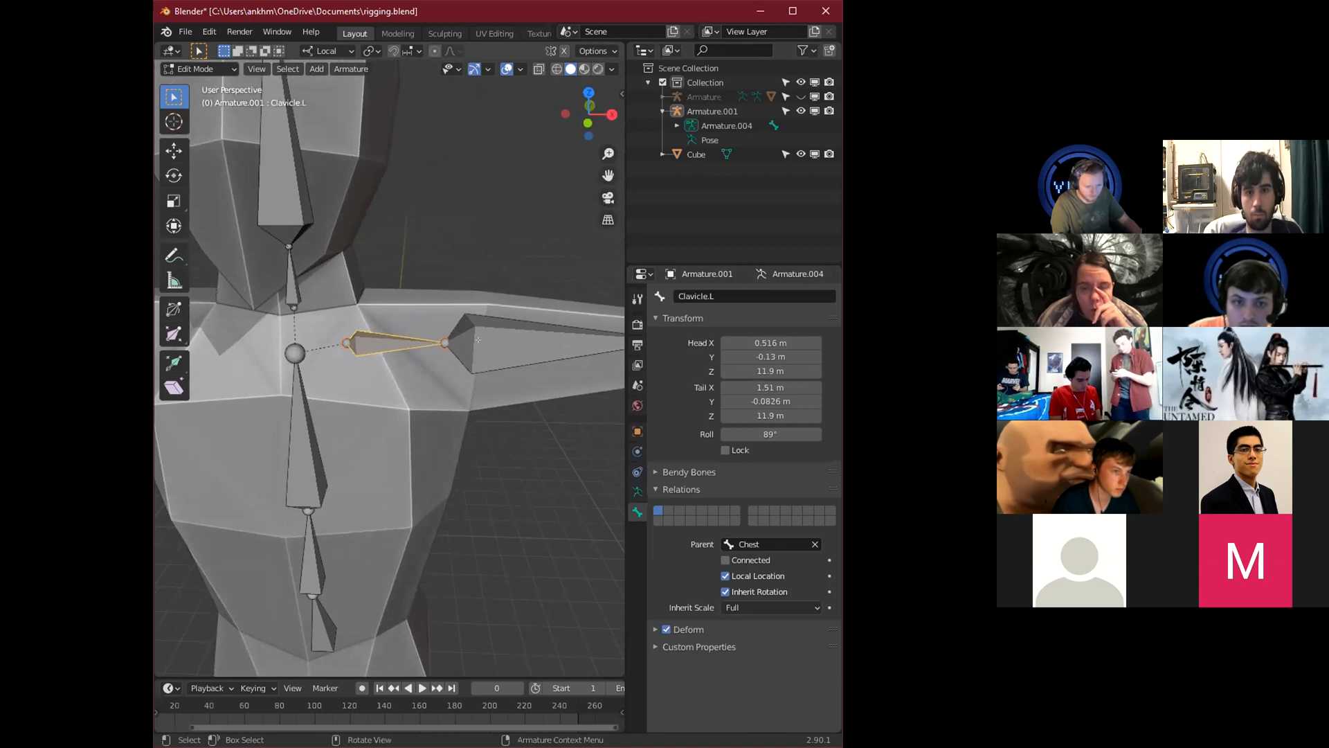
Rename the upper arm bone as Bicep.L.
left_click(478, 340)
key("KP_Decimal")
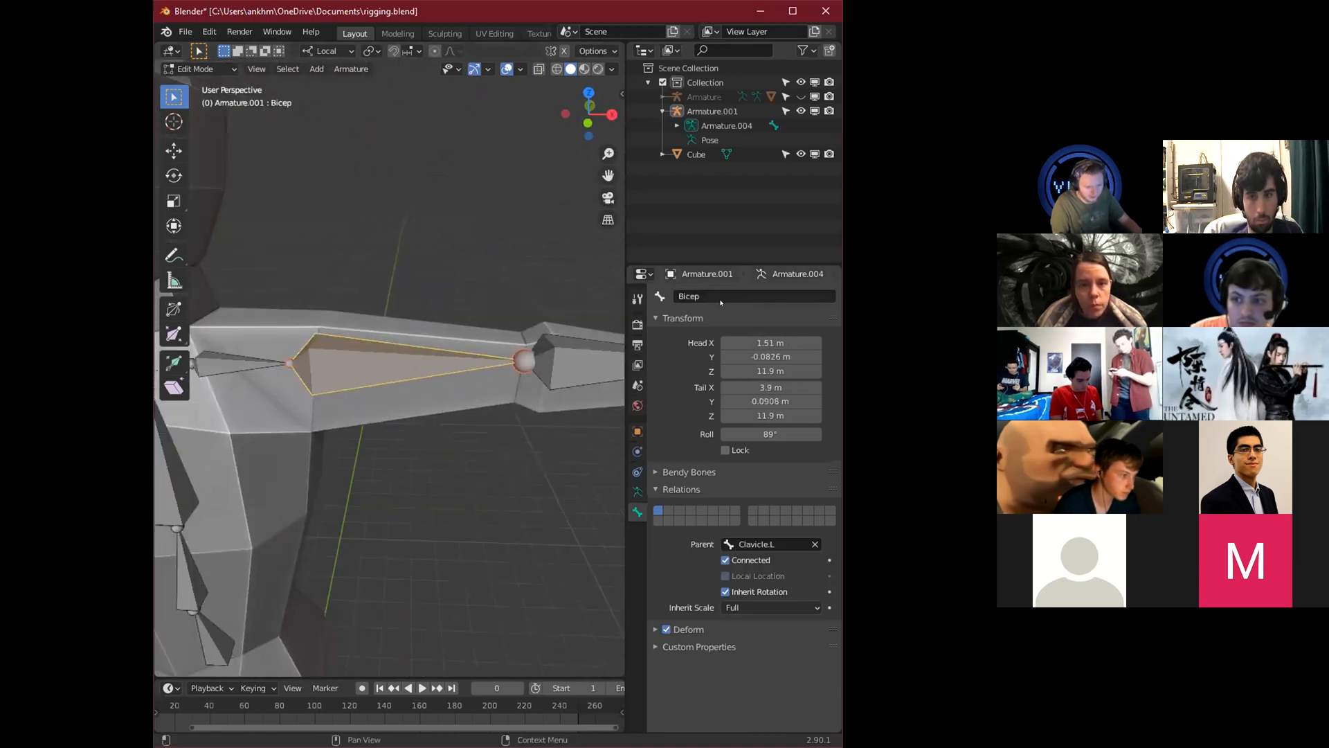
left_click(721, 295)
key("BackSpace")
type("Biv")
type("ep.L")
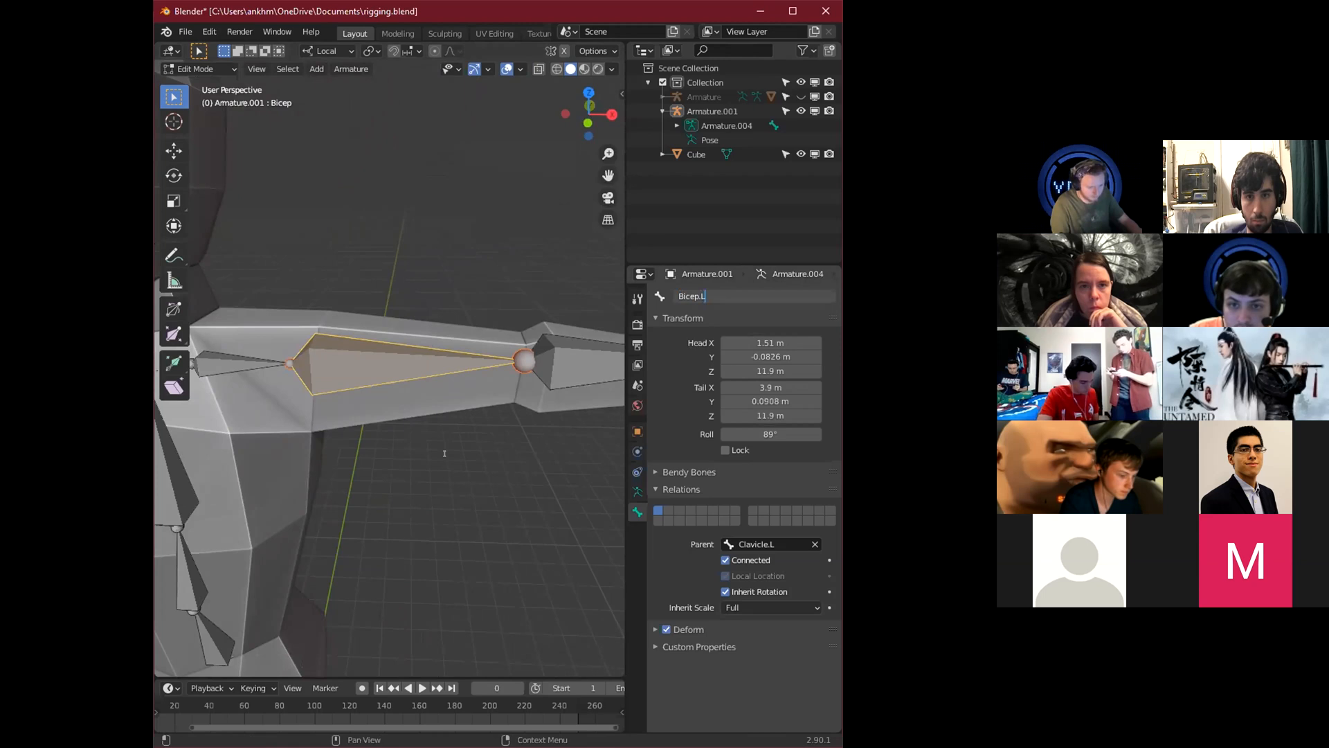
key("Return")
Add the .L suffix to the names of the forearm, hand, finger and thumb bones, ending with thumb2.L.
middle_click_drag(614, 344, 422, 358, "shift")
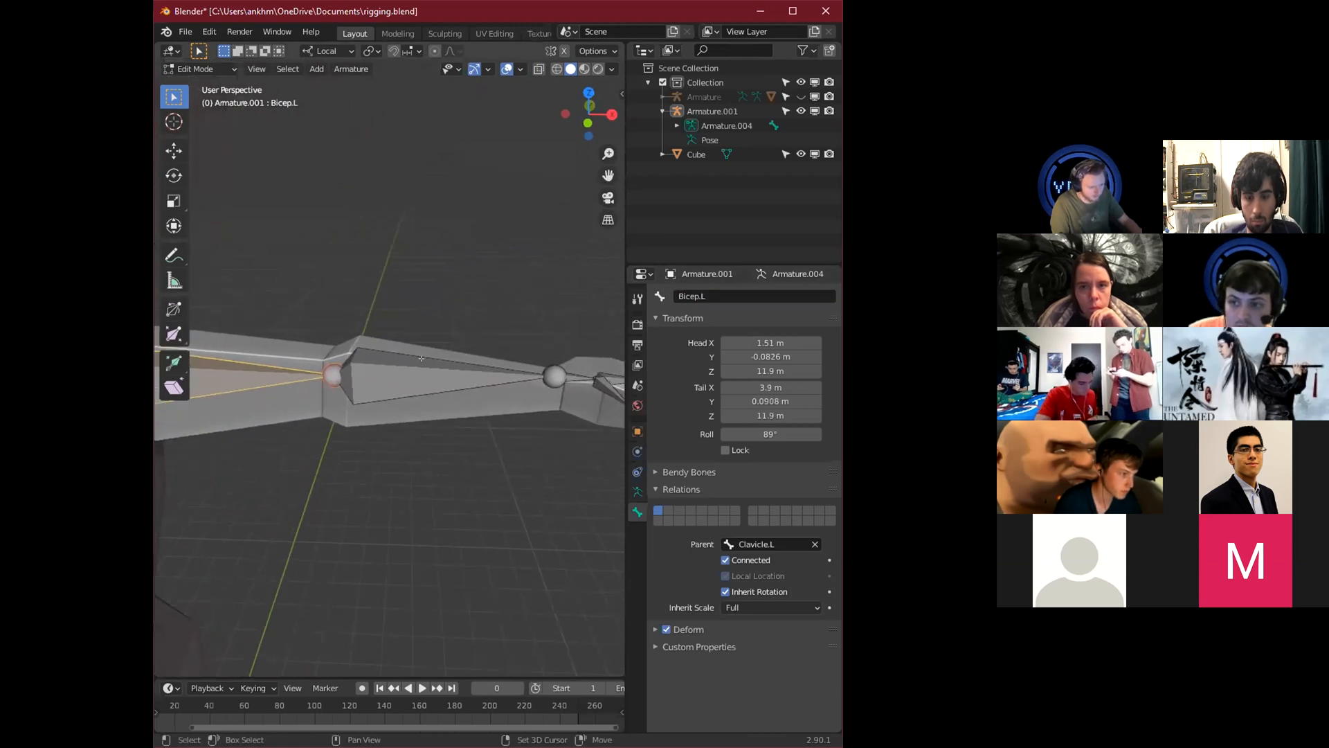
left_click(408, 374)
left_click(711, 296)
left_click(711, 295)
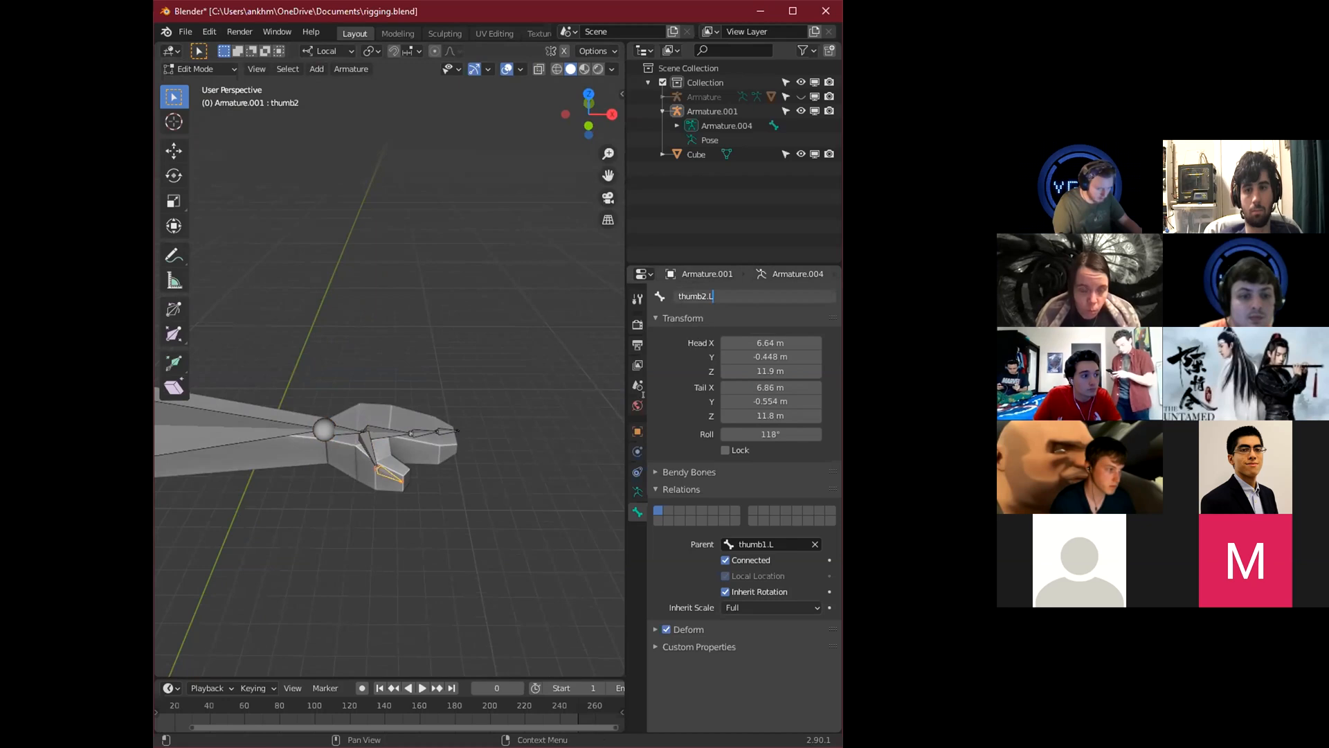
key("Return")
Extrude a new bone about 3.21 m straight down along local Z from the lower joint of the Booty bone.
middle_click_drag(430, 405, 374, 428)
scroll(388, 397, "down", 6)
scroll(481, 454, "up", 4)
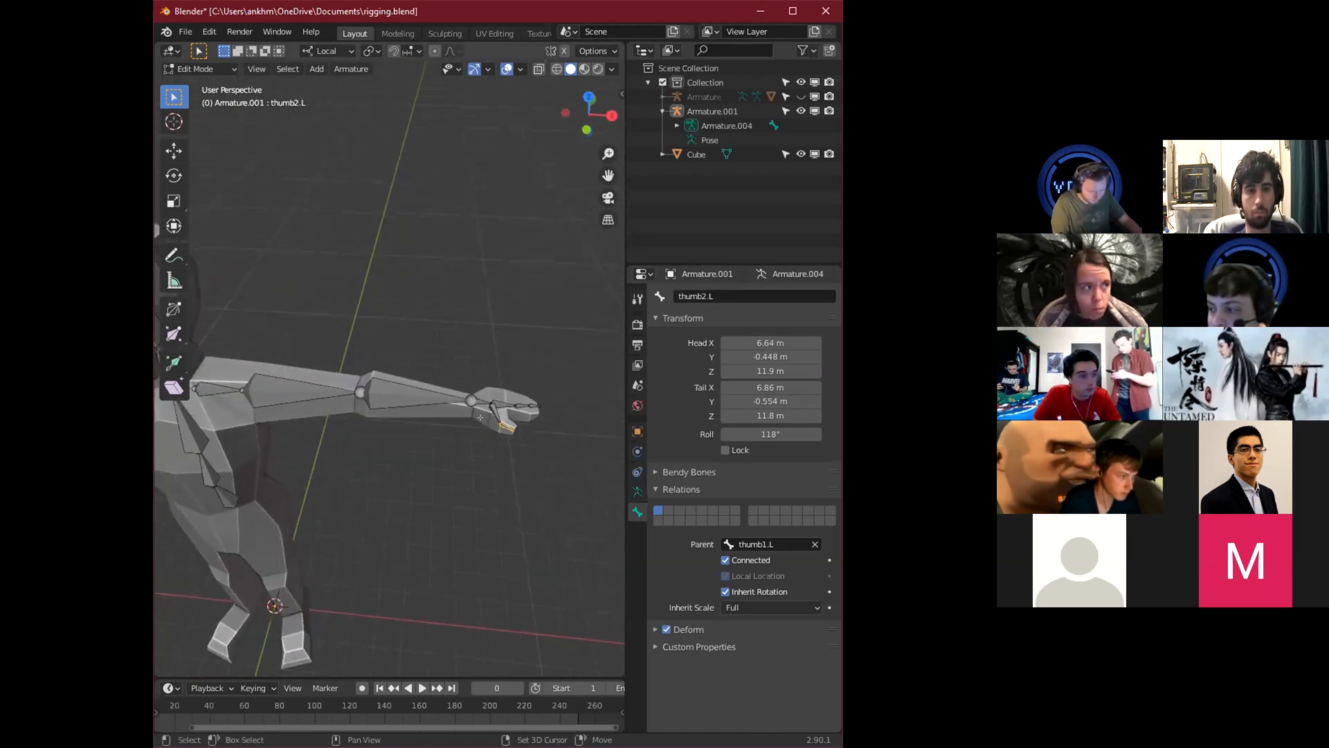
middle_click_drag(482, 454, 367, 399)
left_click(369, 284)
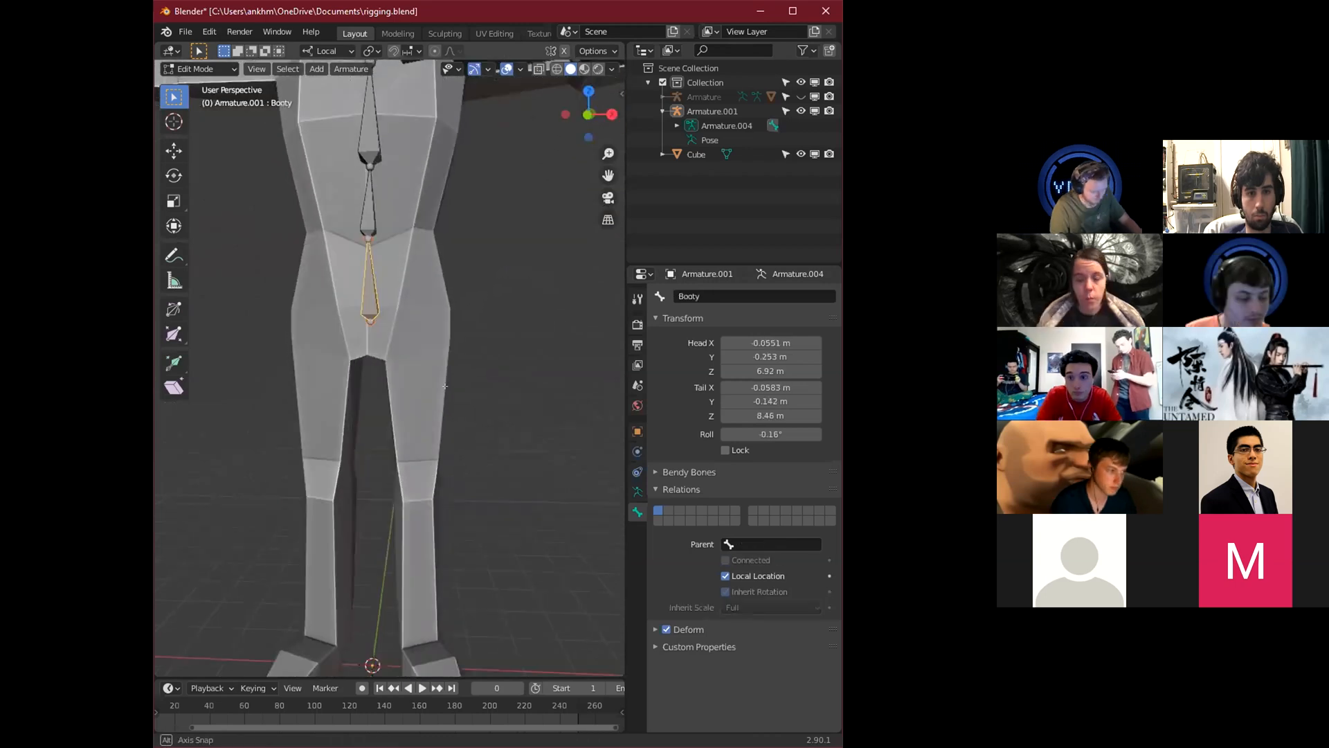
left_click(370, 319)
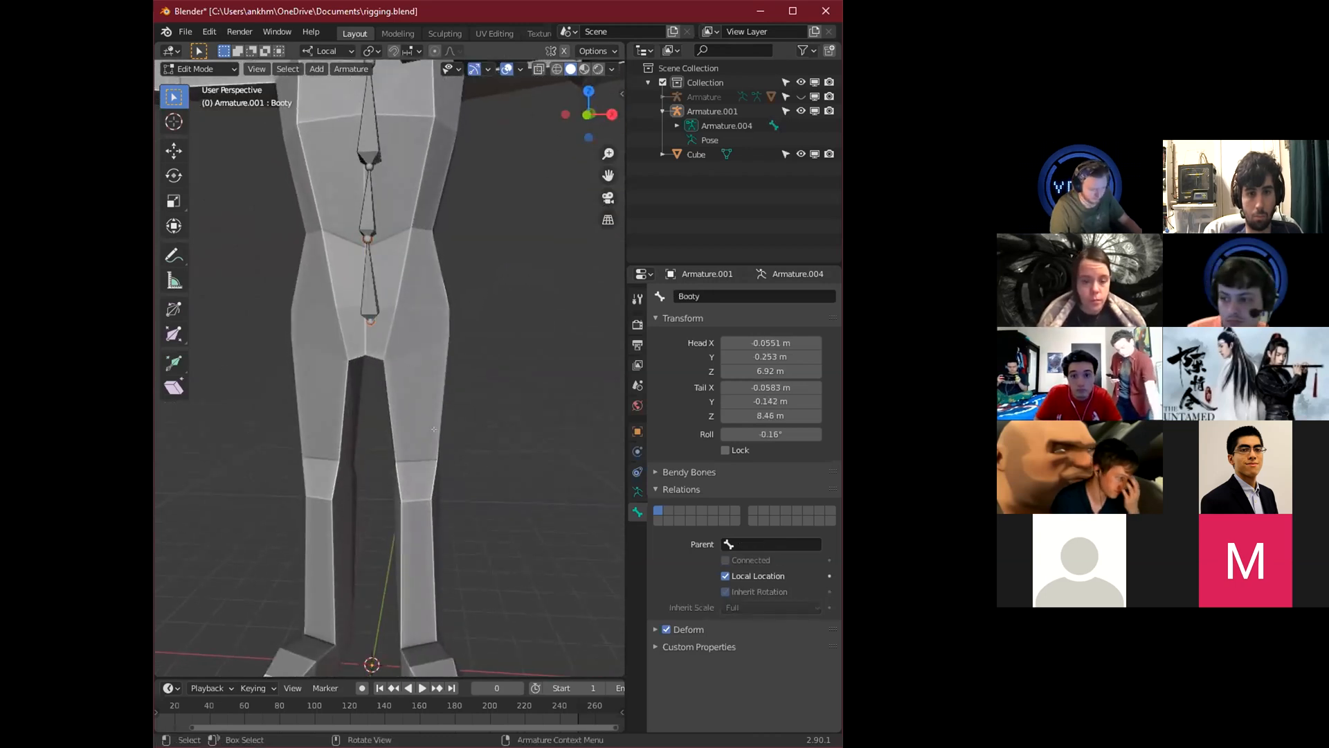
scroll(434, 429, "down", 2)
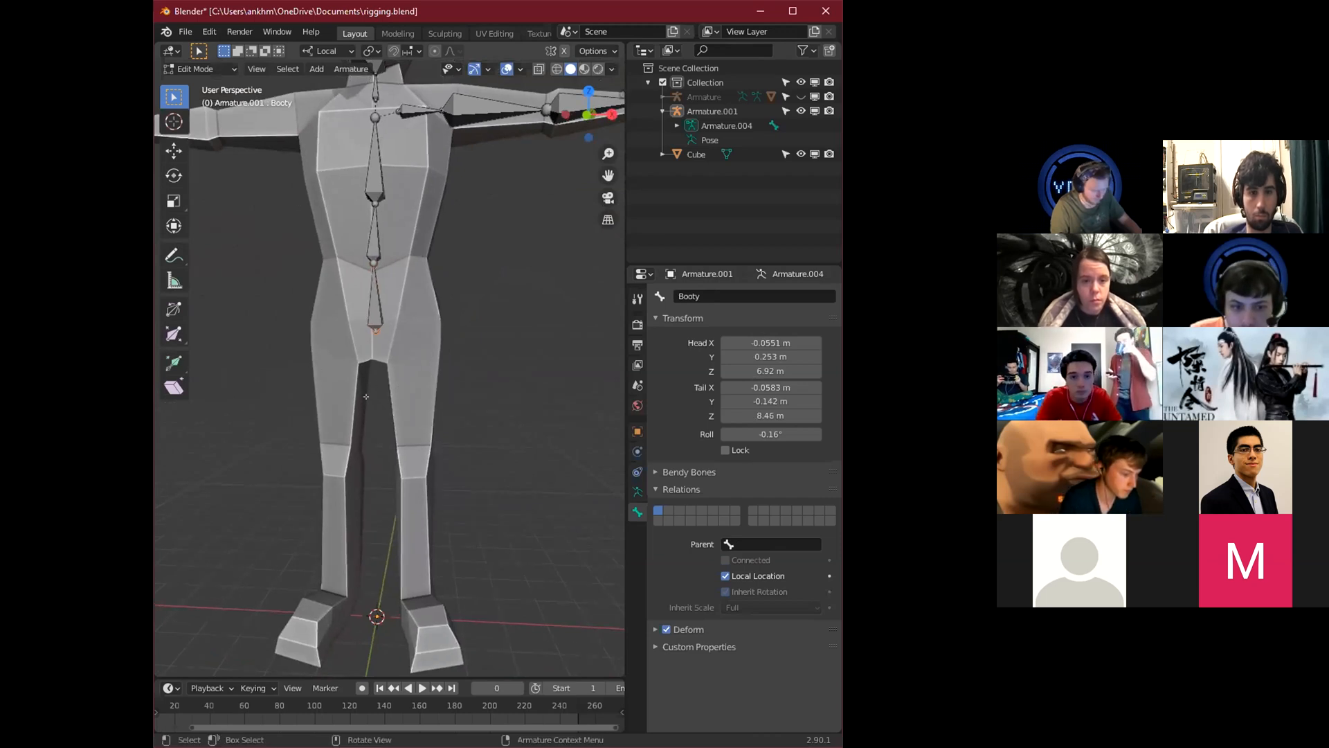
key("e")
key("z")
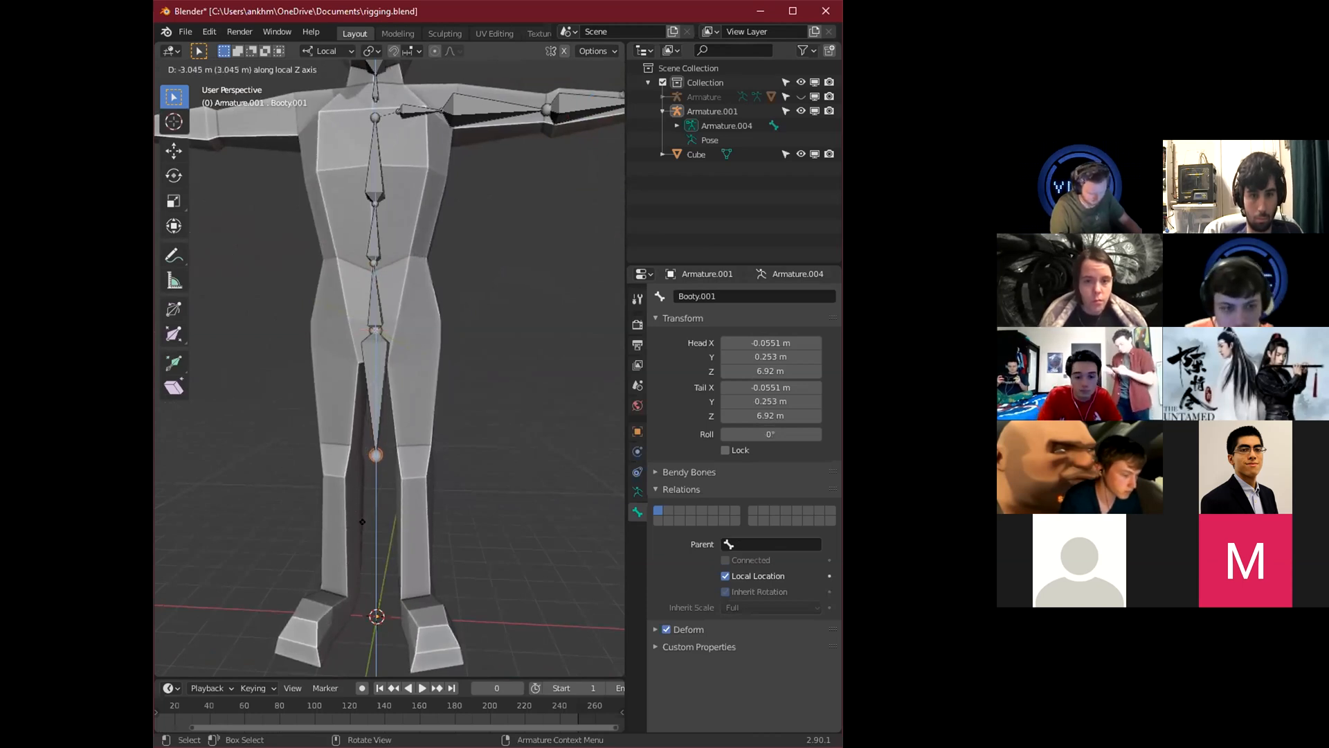
left_click(356, 523)
Move the new bone about 1.03 m along local X into the thigh on the .L side.
middle_click_drag(356, 523, 402, 463)
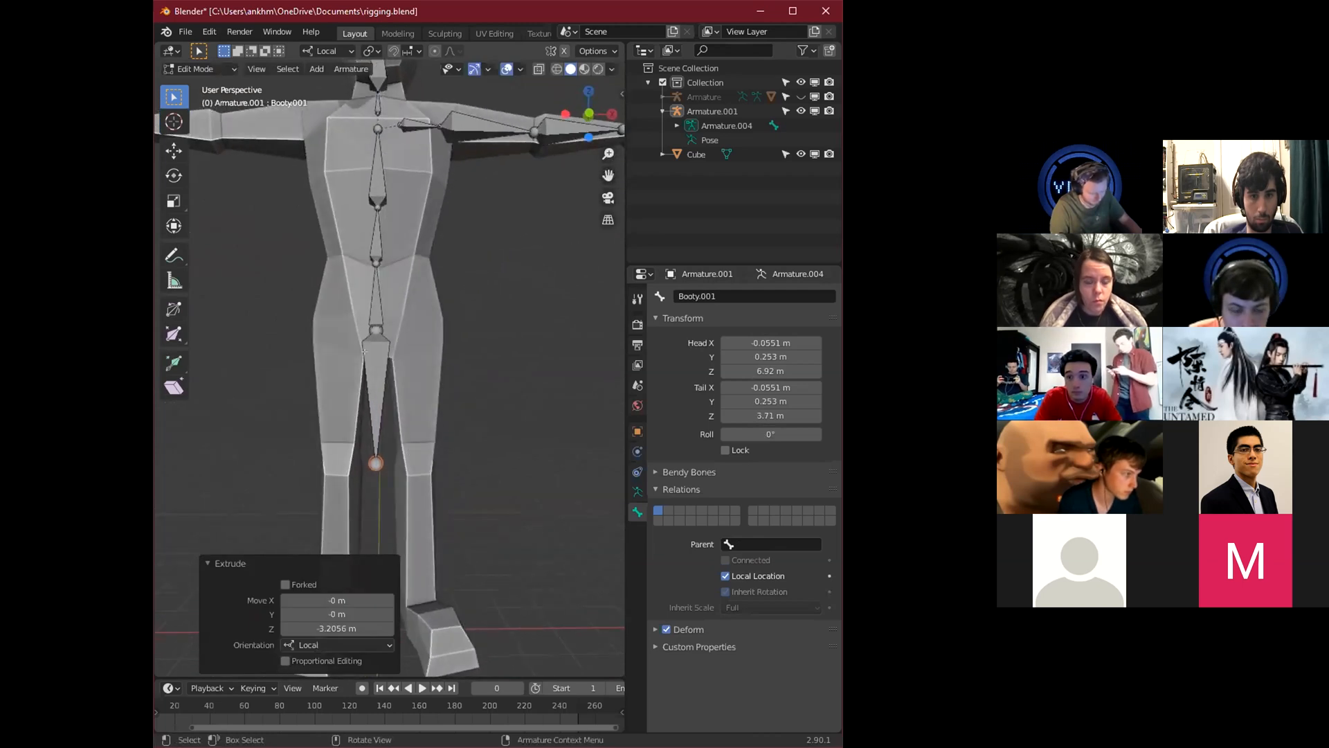
left_click(377, 398)
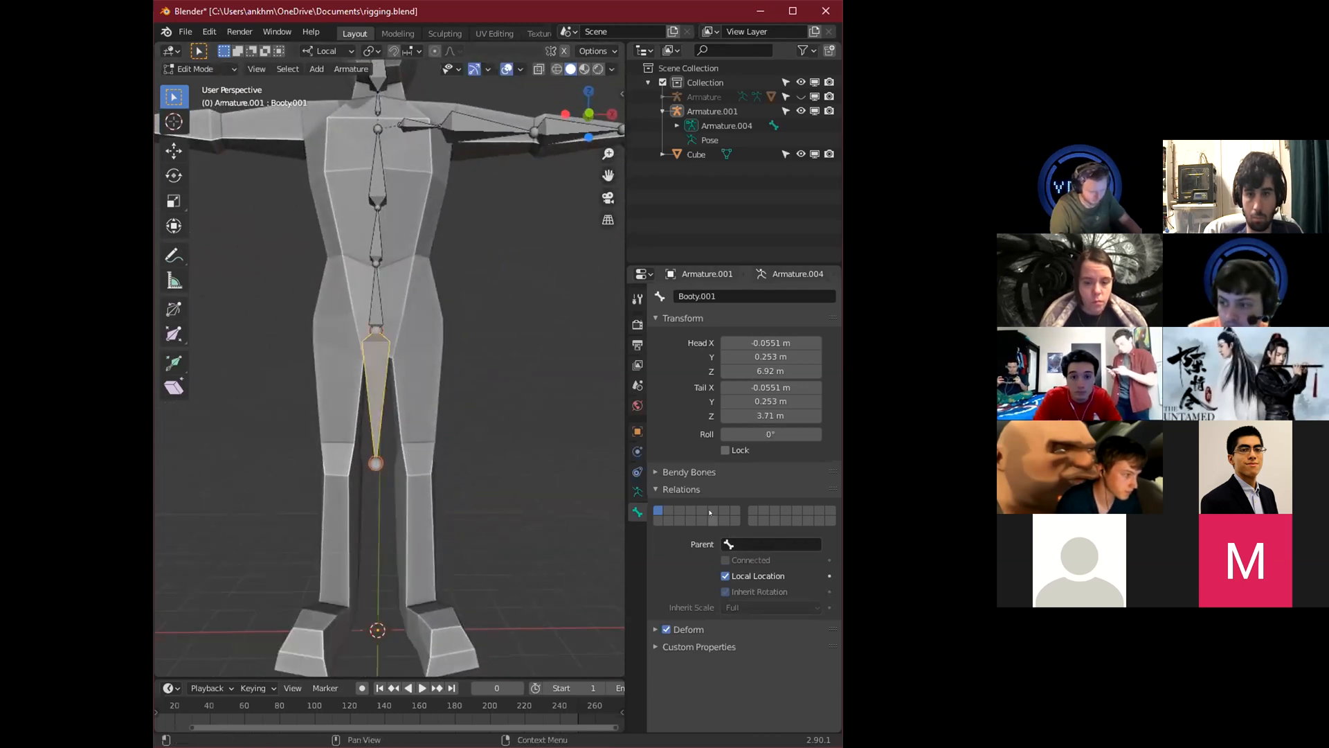
key("g")
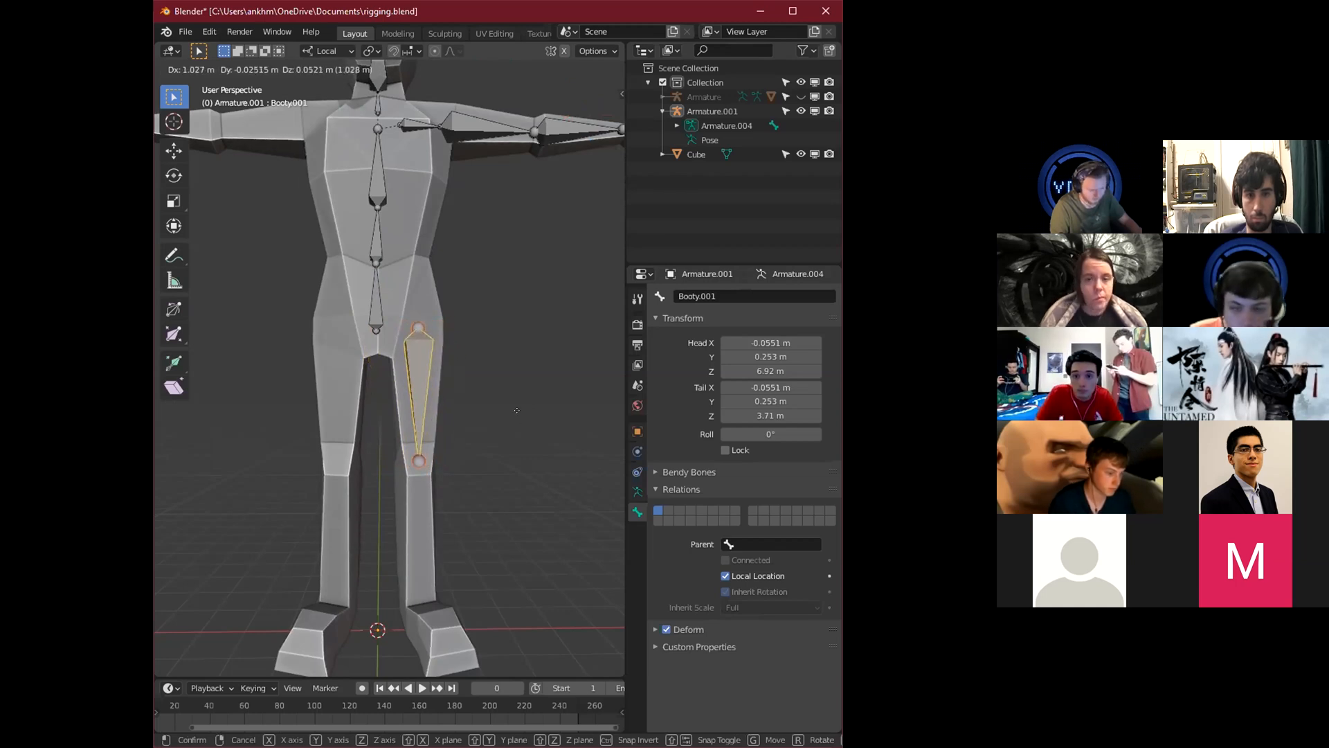
key("x")
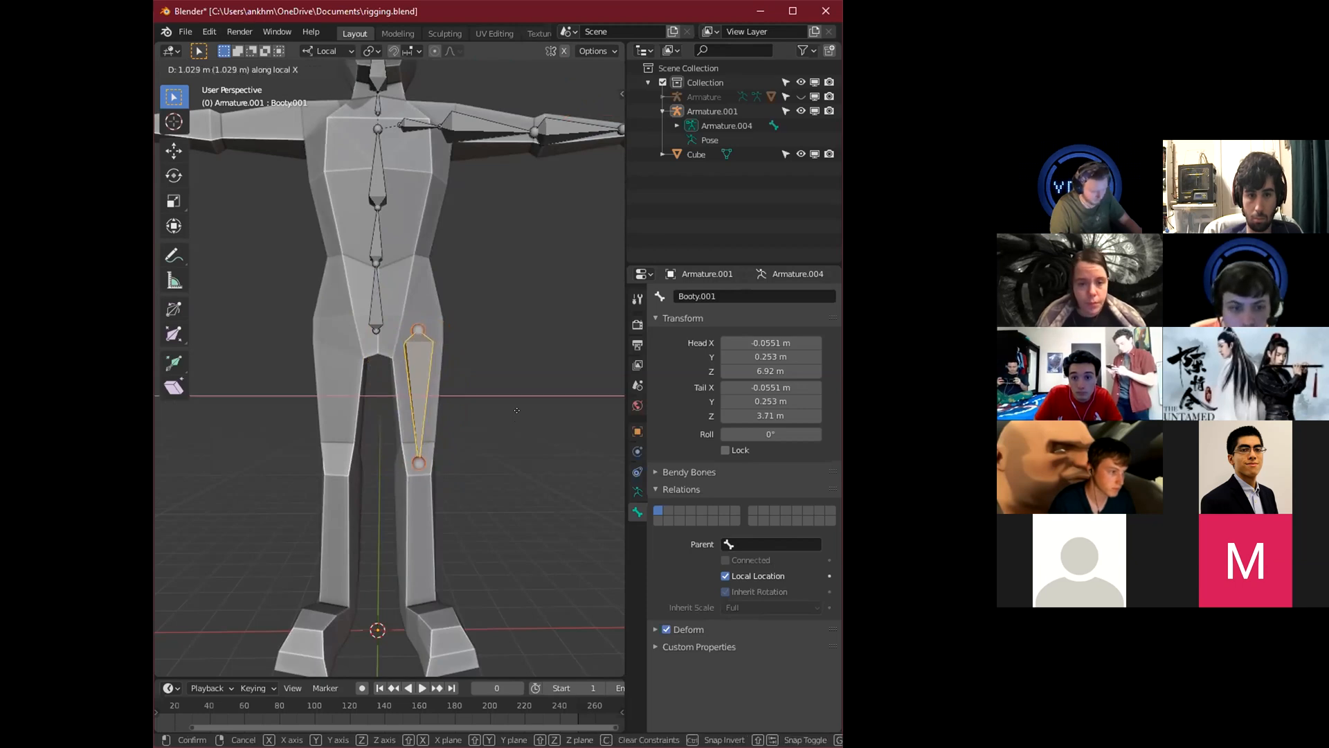
left_click(517, 409)
Fit the thigh bone inside the leg, moving its hip joint to about Y 0.007 m, Z 7.23 m and its knee joint to Y -0.16 m.
mouse_move(517, 412)
middle_mouse_down()
mouse_move(353, 440)
mouse_move(448, 420)
middle_mouse_up()
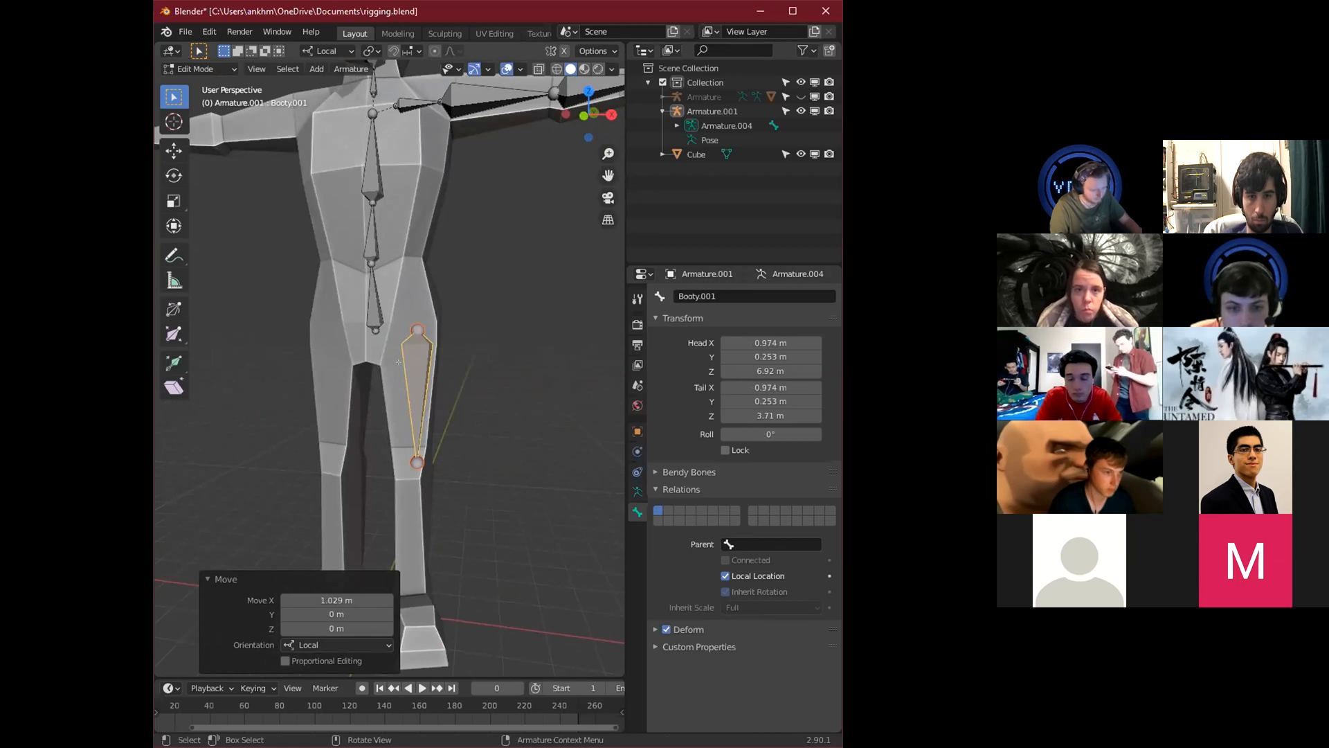
middle_click_drag(390, 317, 366, 327)
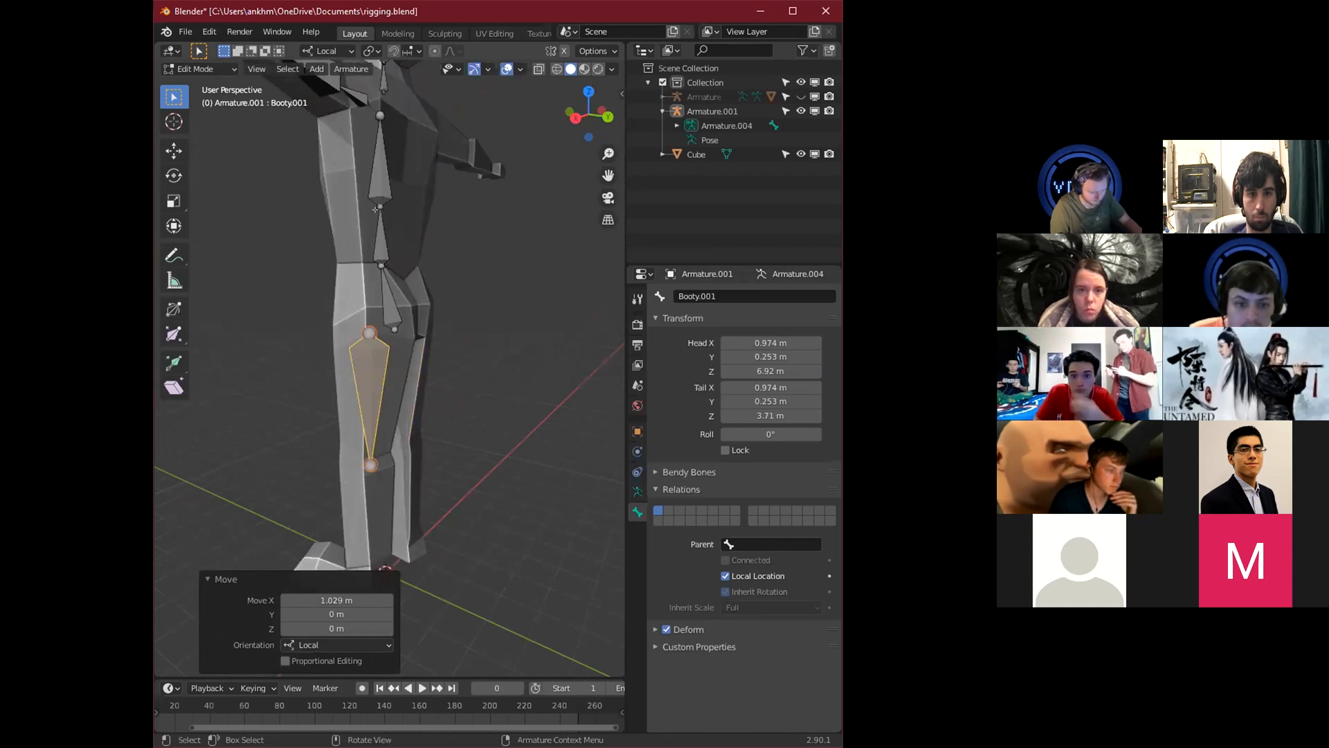
middle_click_drag(411, 362, 457, 402)
left_click(366, 315)
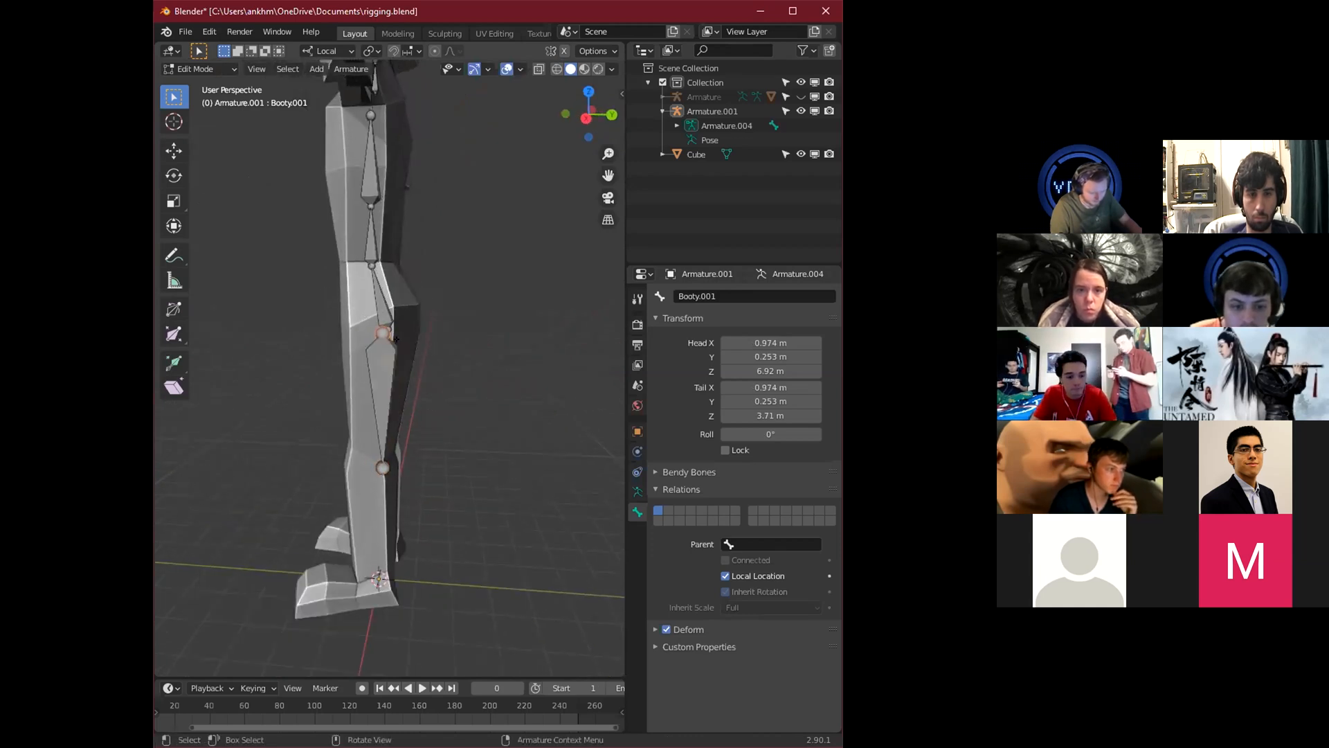
key("g")
key("z")
left_click(376, 201, "shift")
middle_click_drag(415, 478, 484, 478)
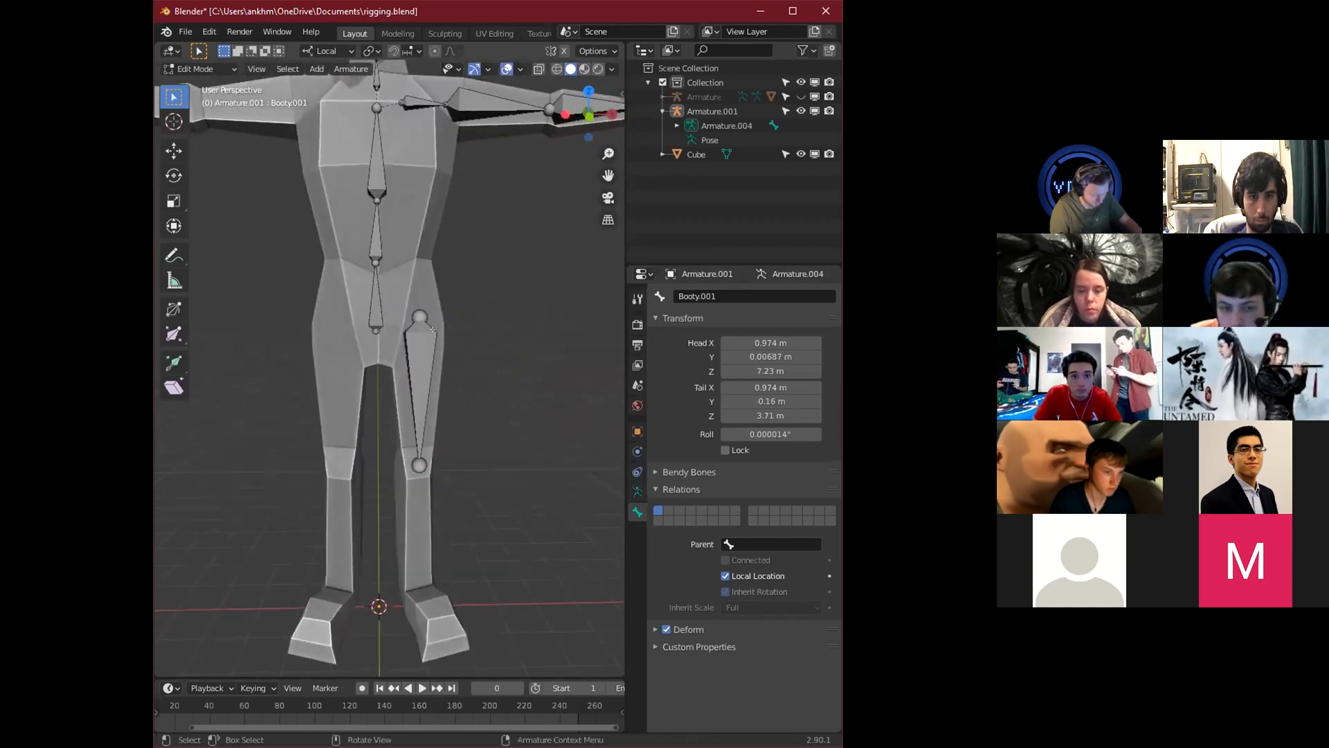
Set Booty as the parent of the thigh bone.
left_click(424, 363)
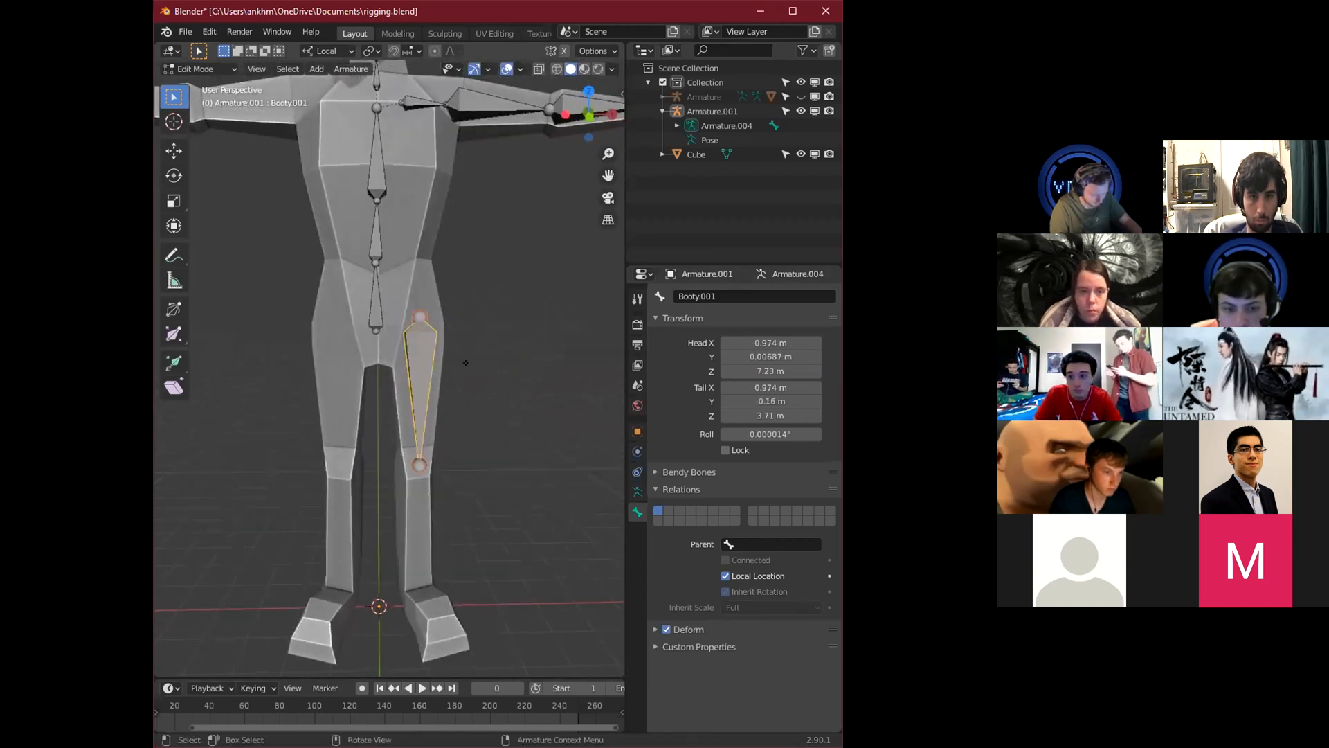
left_click(744, 545)
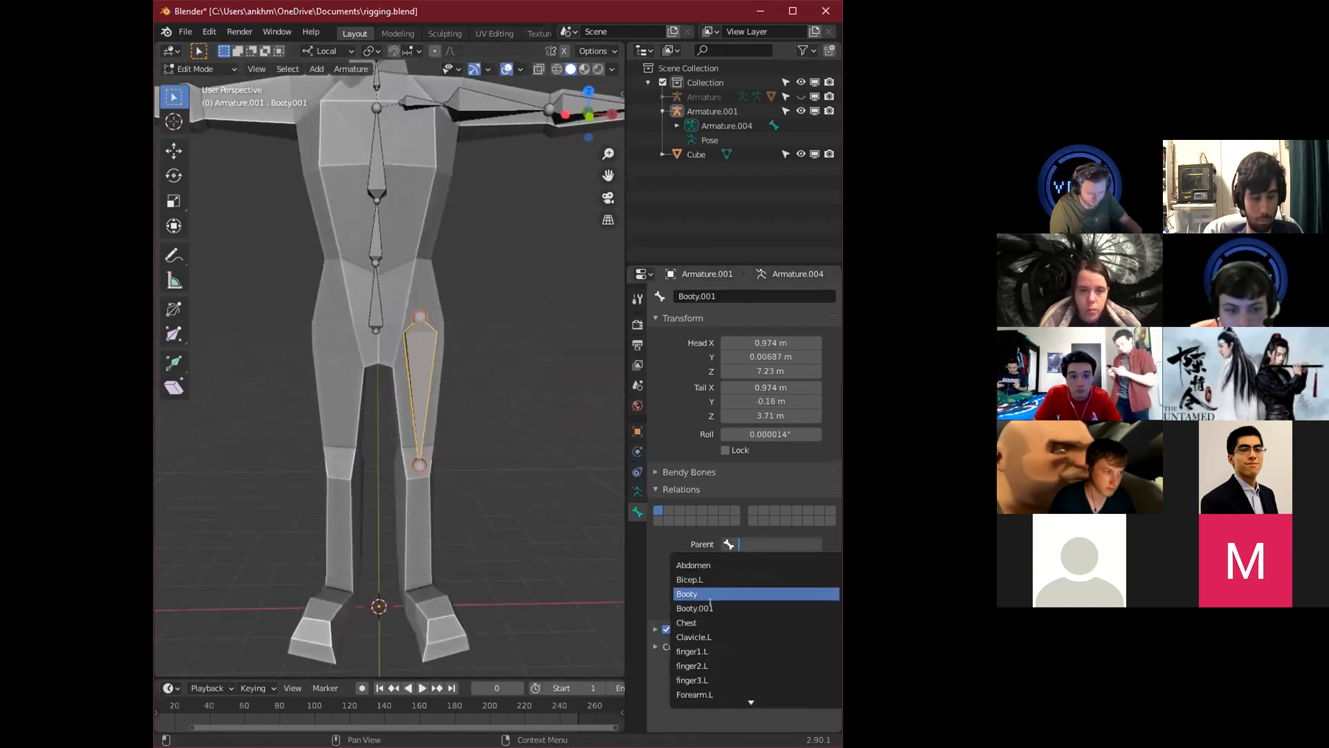
scroll(711, 602, "down", 9)
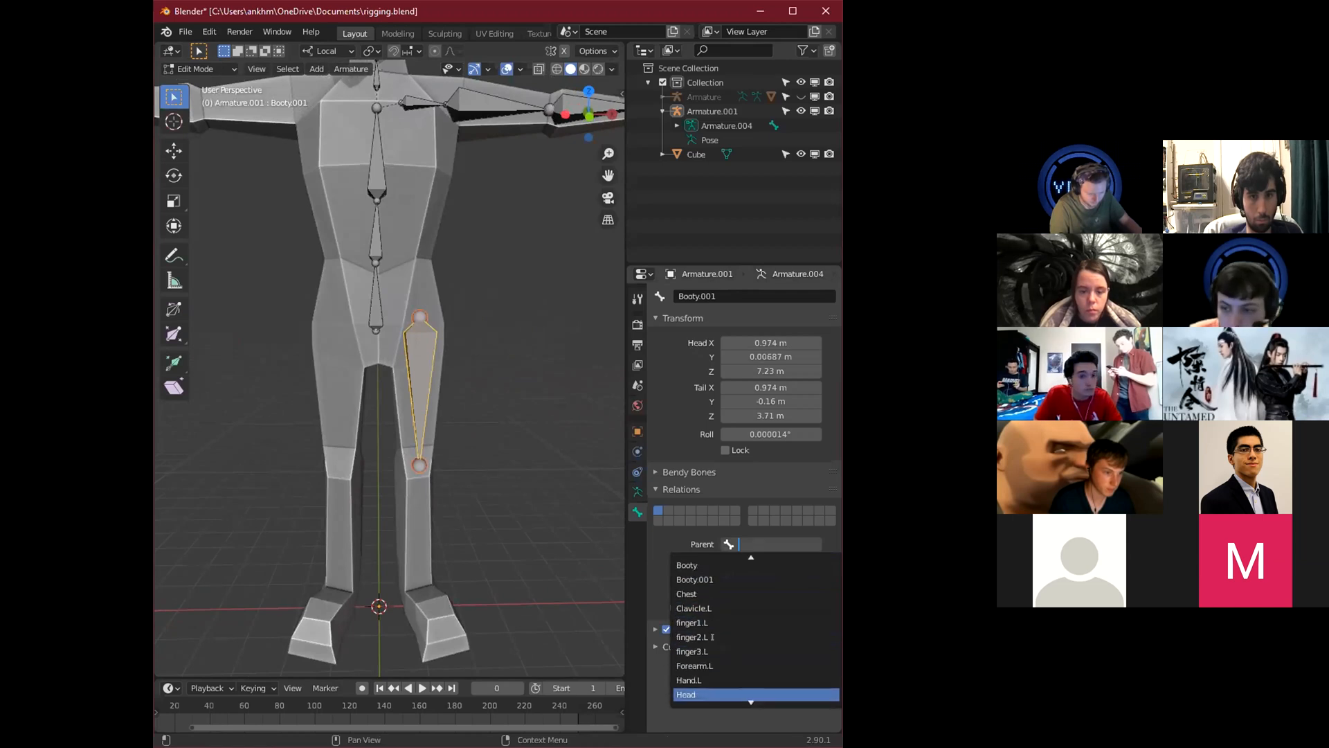
scroll(712, 637, "up", 7)
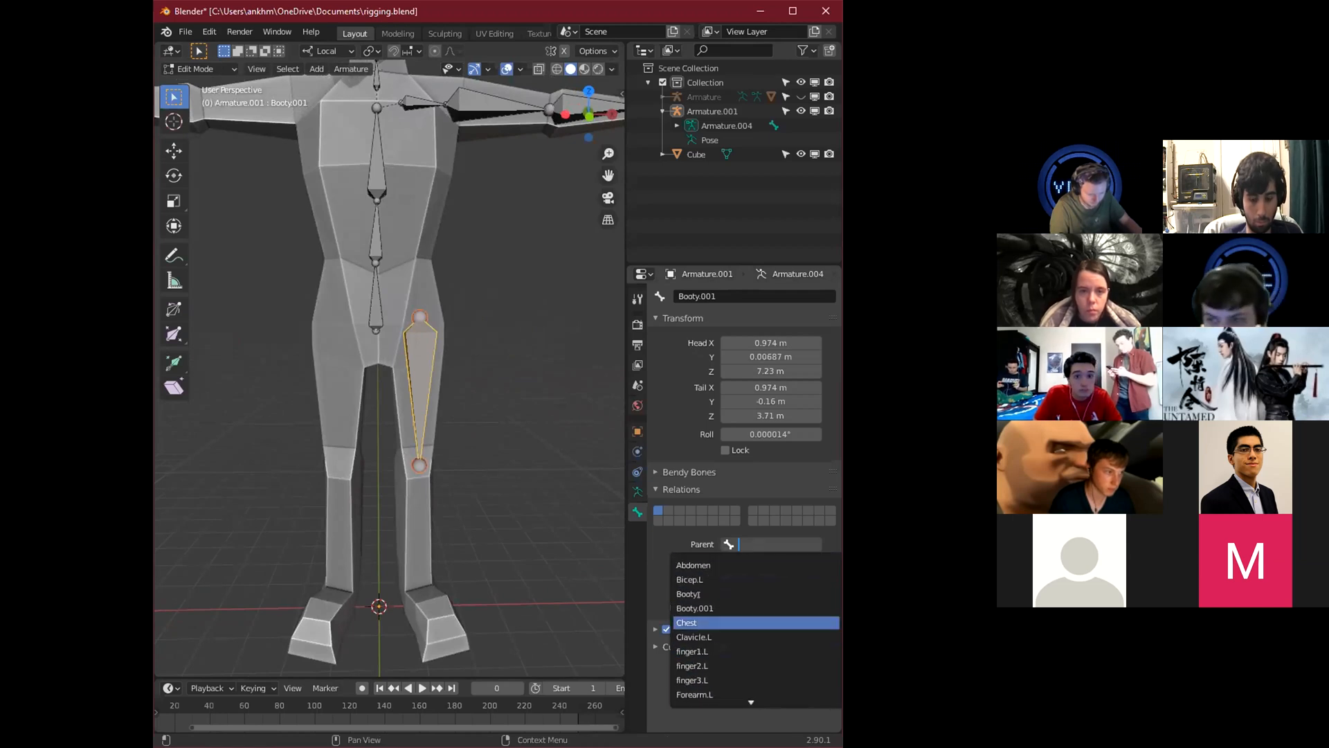
left_click(692, 594)
Extrude a shin bone about 2.79 m down along local Z from the knee joint to the ankle.
middle_click_drag(446, 467, 452, 341)
scroll(454, 471, "down", 2)
scroll(400, 468, "up", 6)
left_click(411, 326)
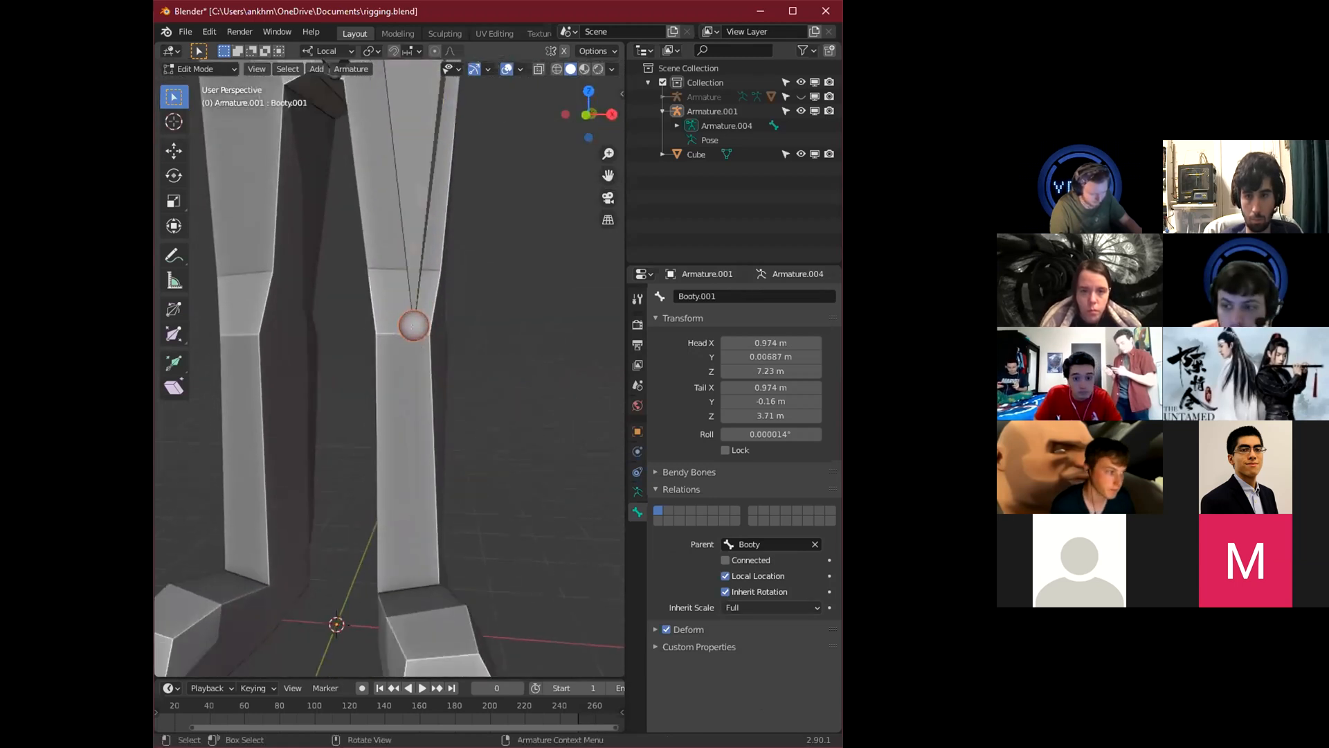
key("e")
key("z")
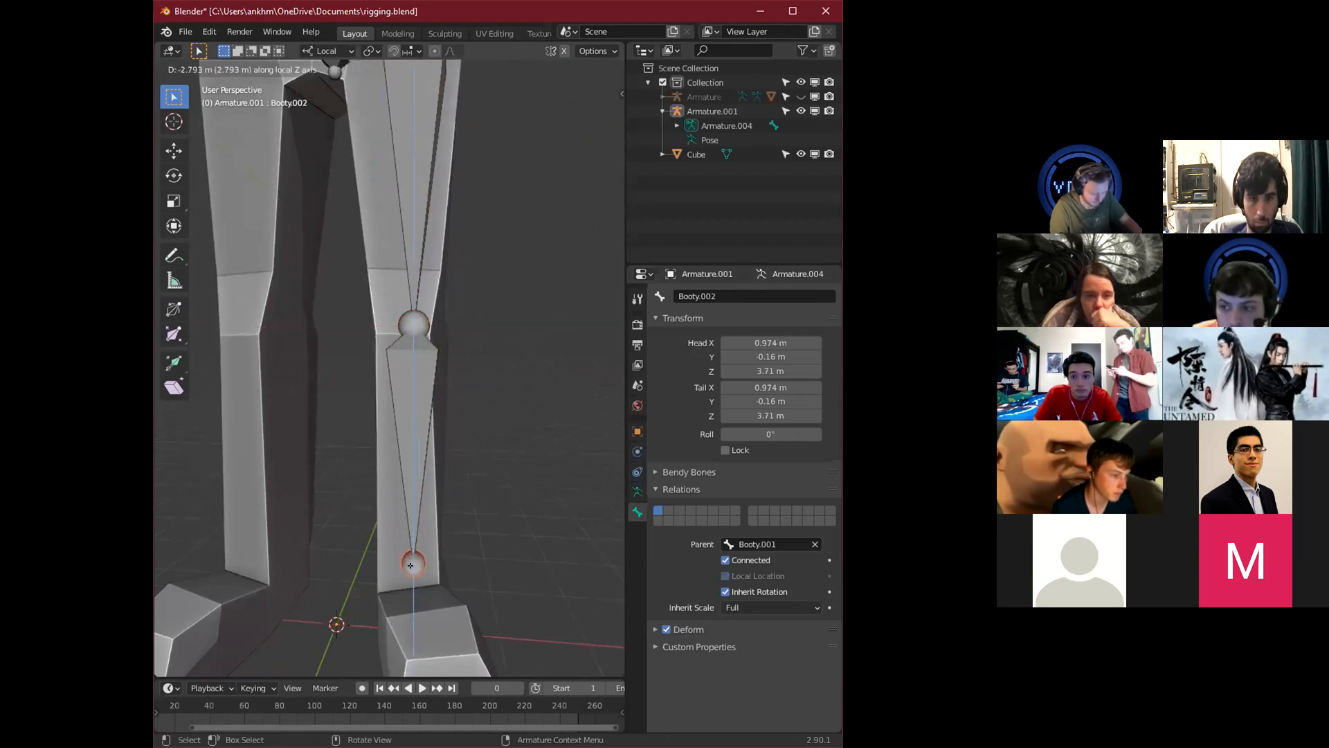
left_click(410, 565)
In the right side view, extrude a foot bone from the ankle about 0.97 m forward and 0.46 m down to the ball of the foot.
key("KP_3")
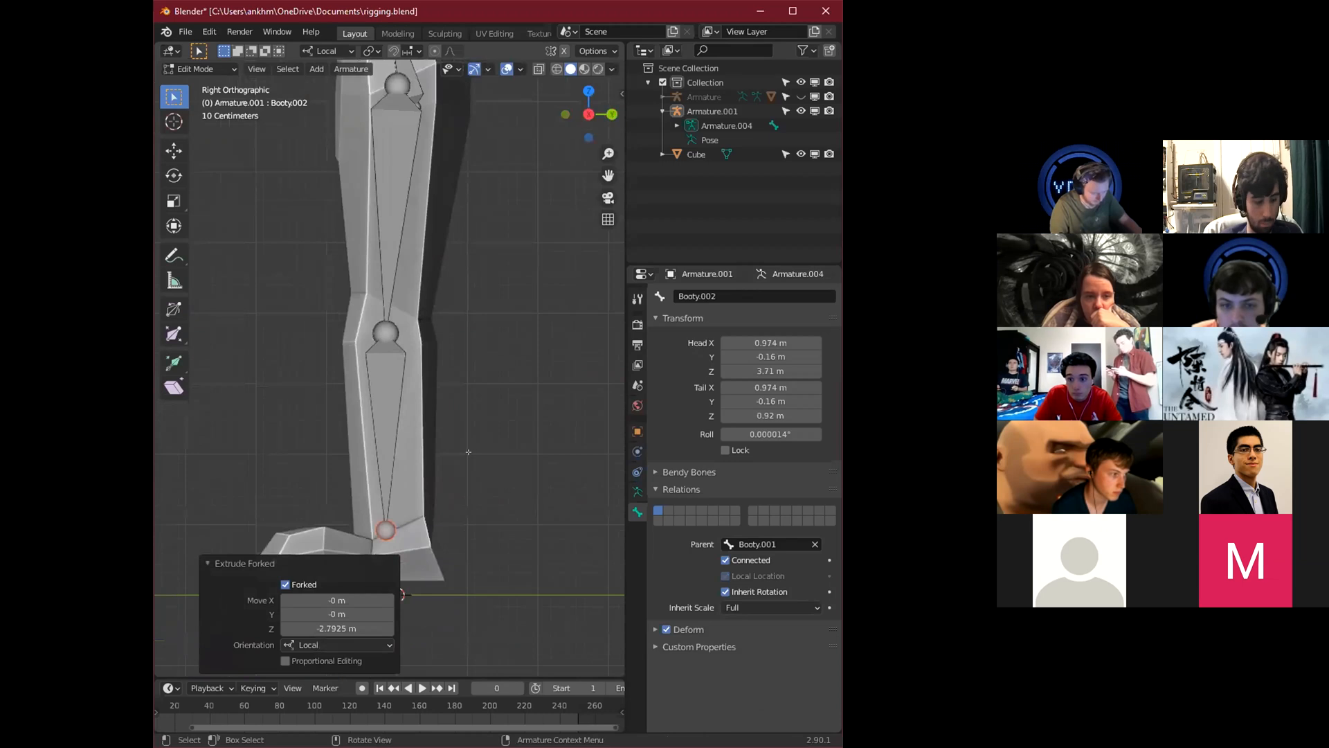
middle_click_drag(386, 531, 424, 442, "shift")
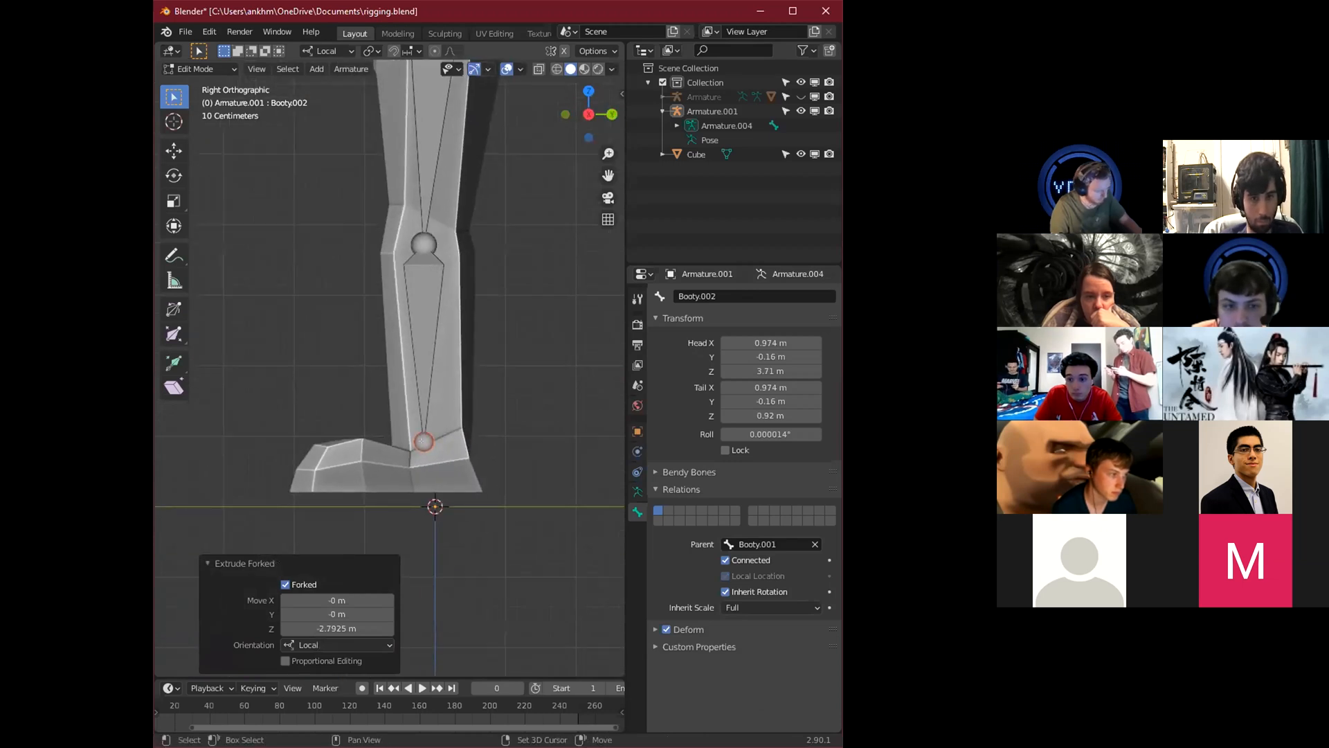
key("e")
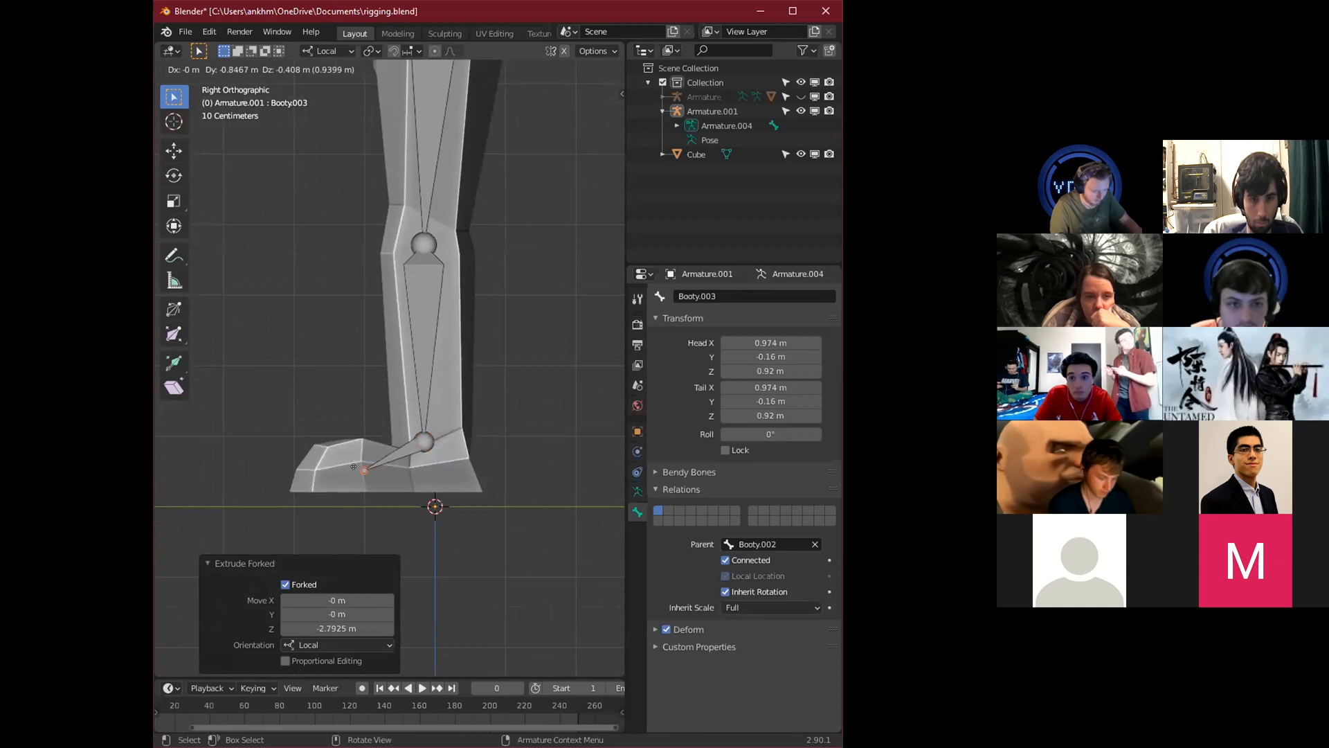
left_click(344, 474)
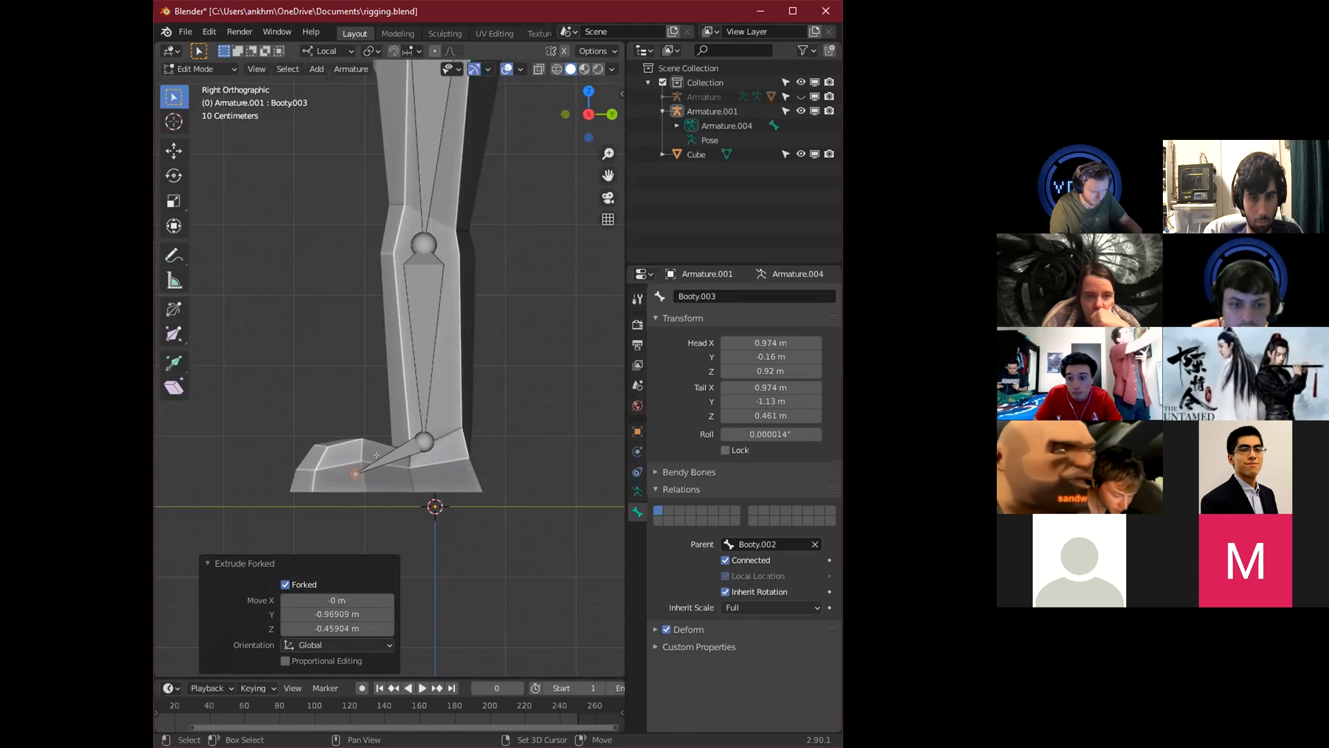
Extrude a toe bone forward from the ball of the foot to the toe tip and shift the ball joint along Y to -1.45 m.
key("e")
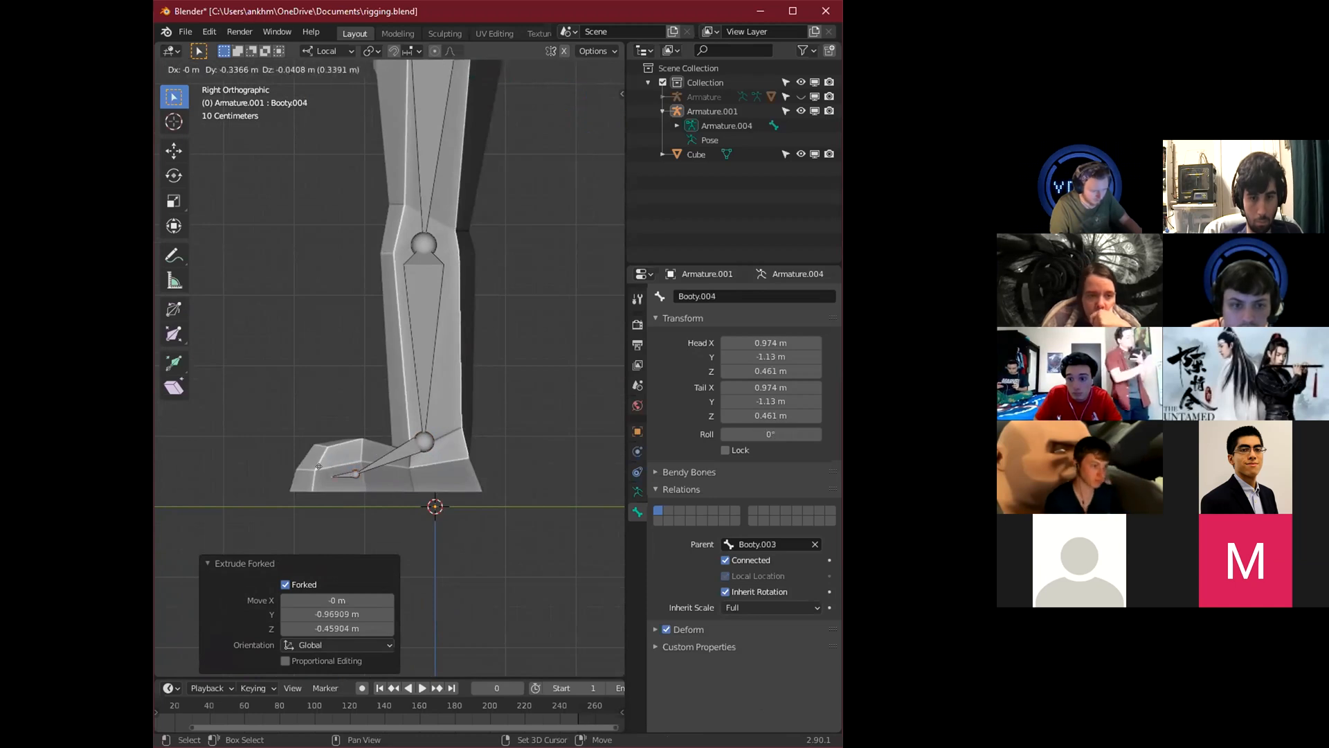
left_click(285, 462)
left_click(356, 474)
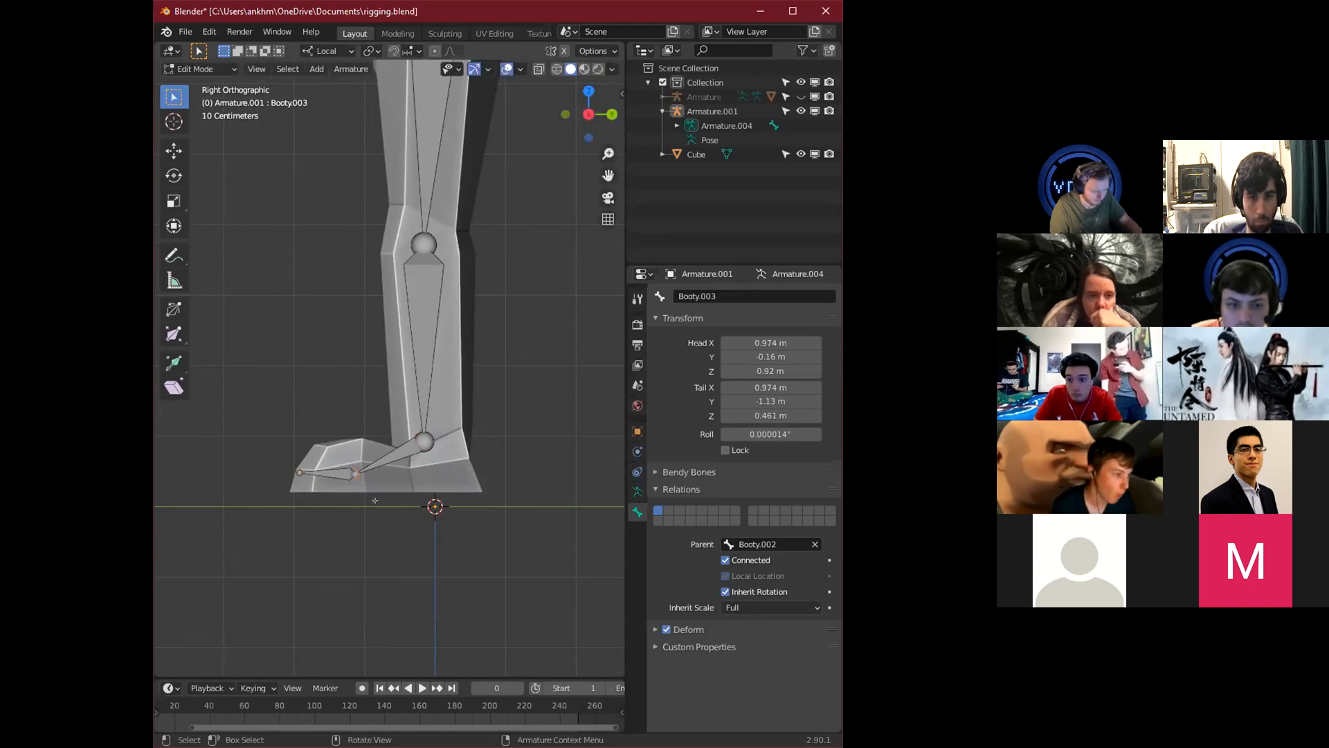
key("g")
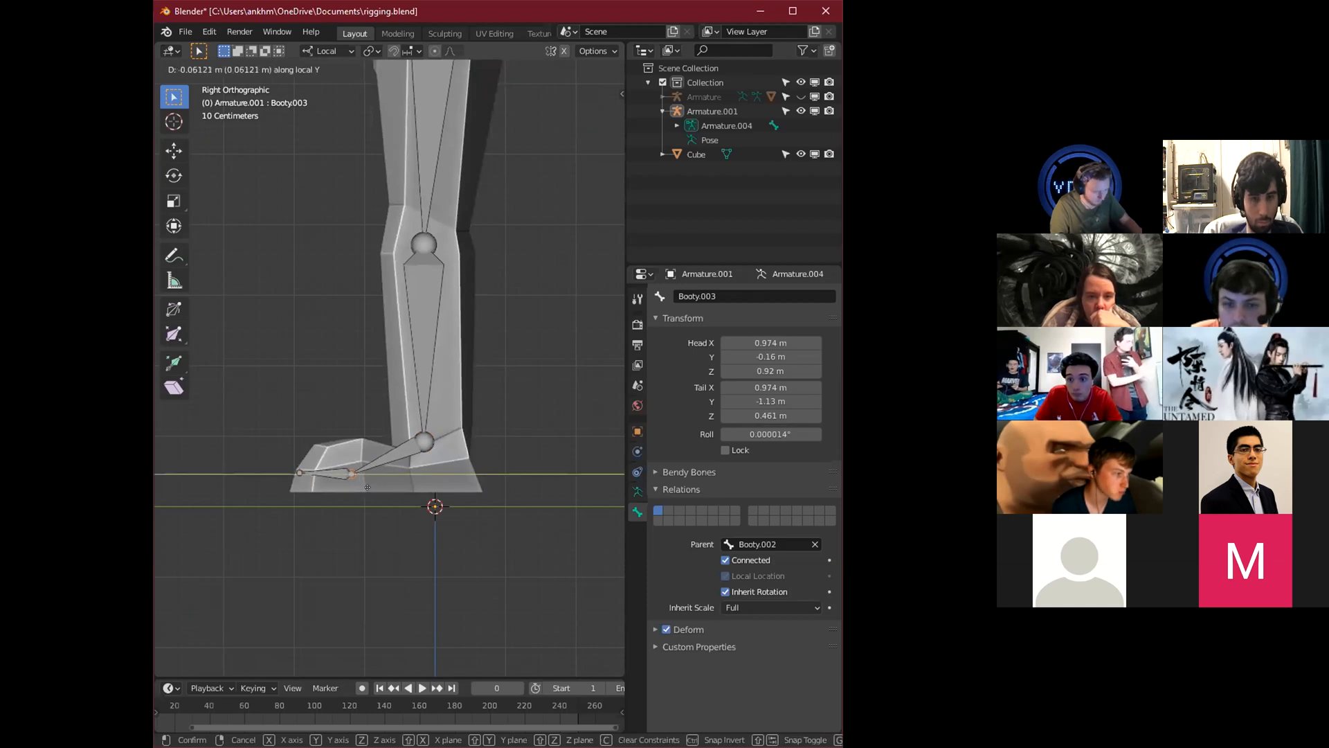
left_click(354, 489)
middle_click_drag(454, 511, 547, 585)
left_click(412, 418)
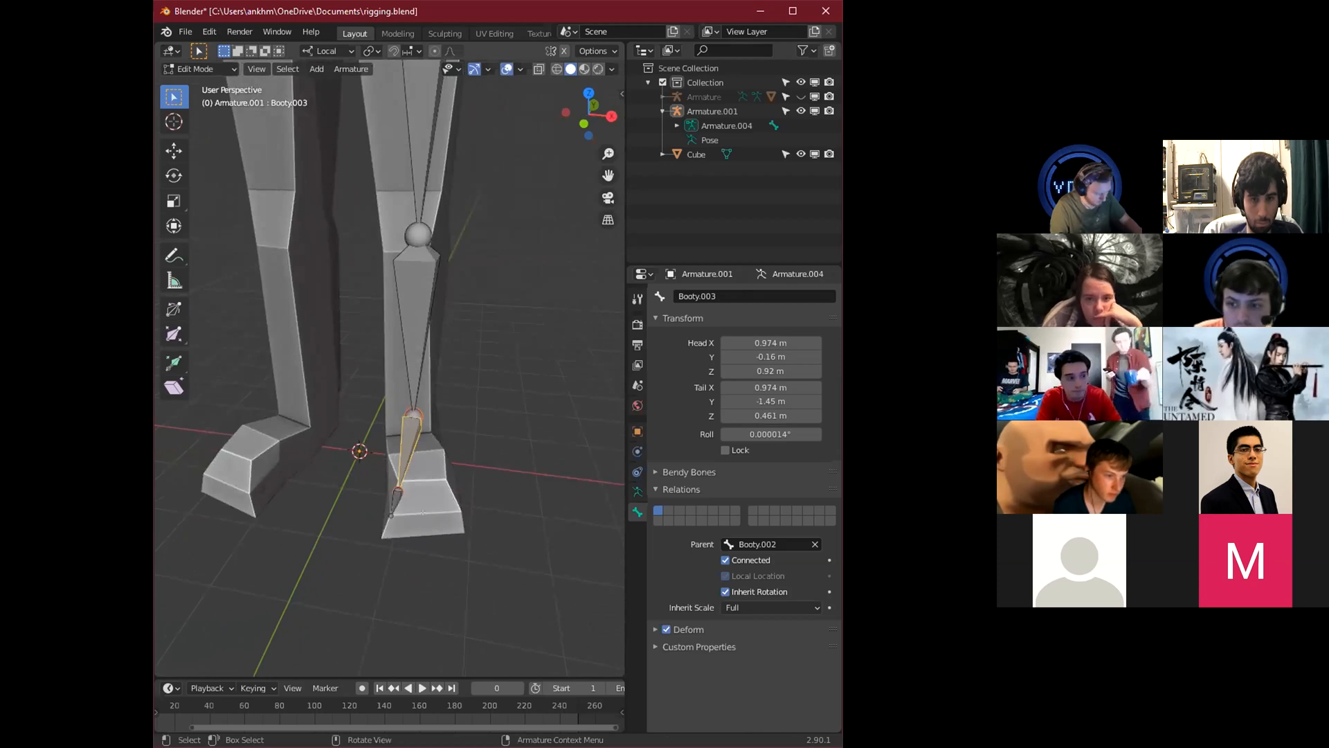
key("r")
key("z")
key("z")
right_click(446, 518)
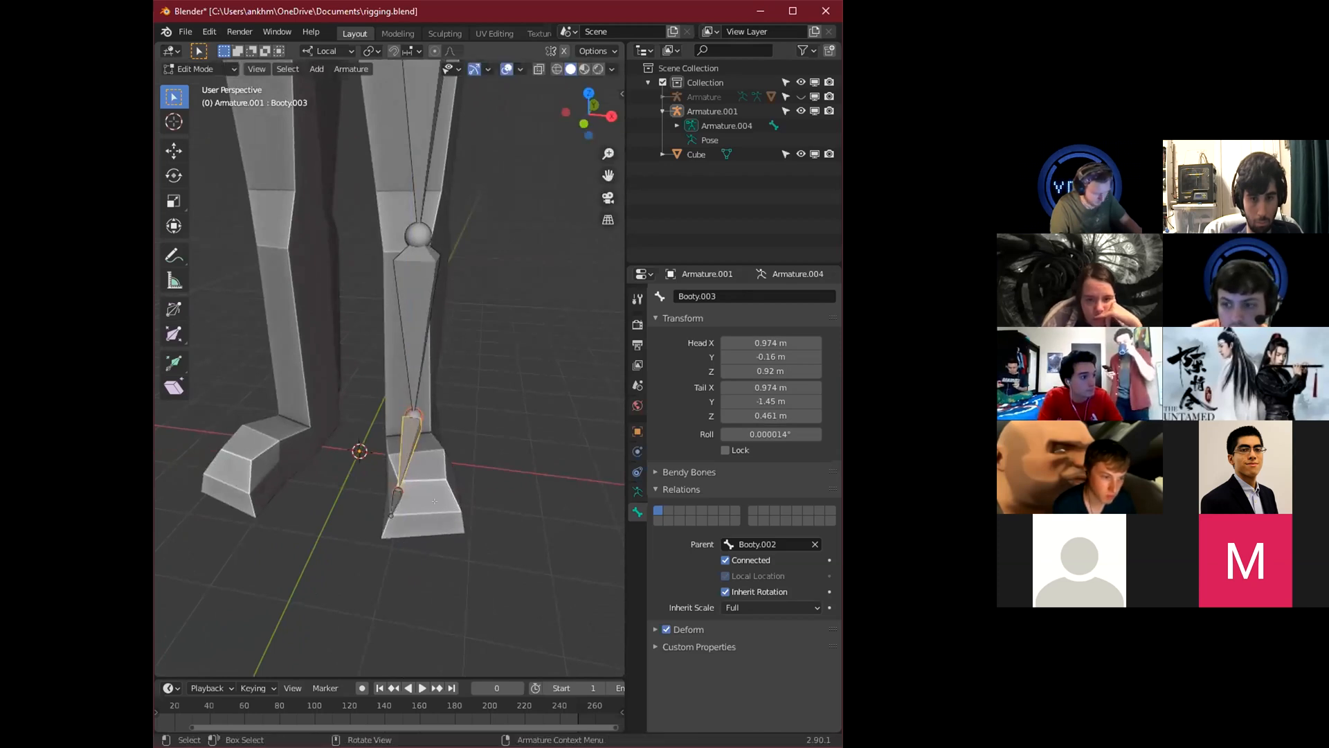
Move the ball joint and toe tip together about 0.29 m along local X toward the middle of the foot.
left_click(389, 488)
left_click(388, 489)
left_click_drag(388, 510, 412, 544, "shift")
key("g")
key("x")
left_click(434, 545)
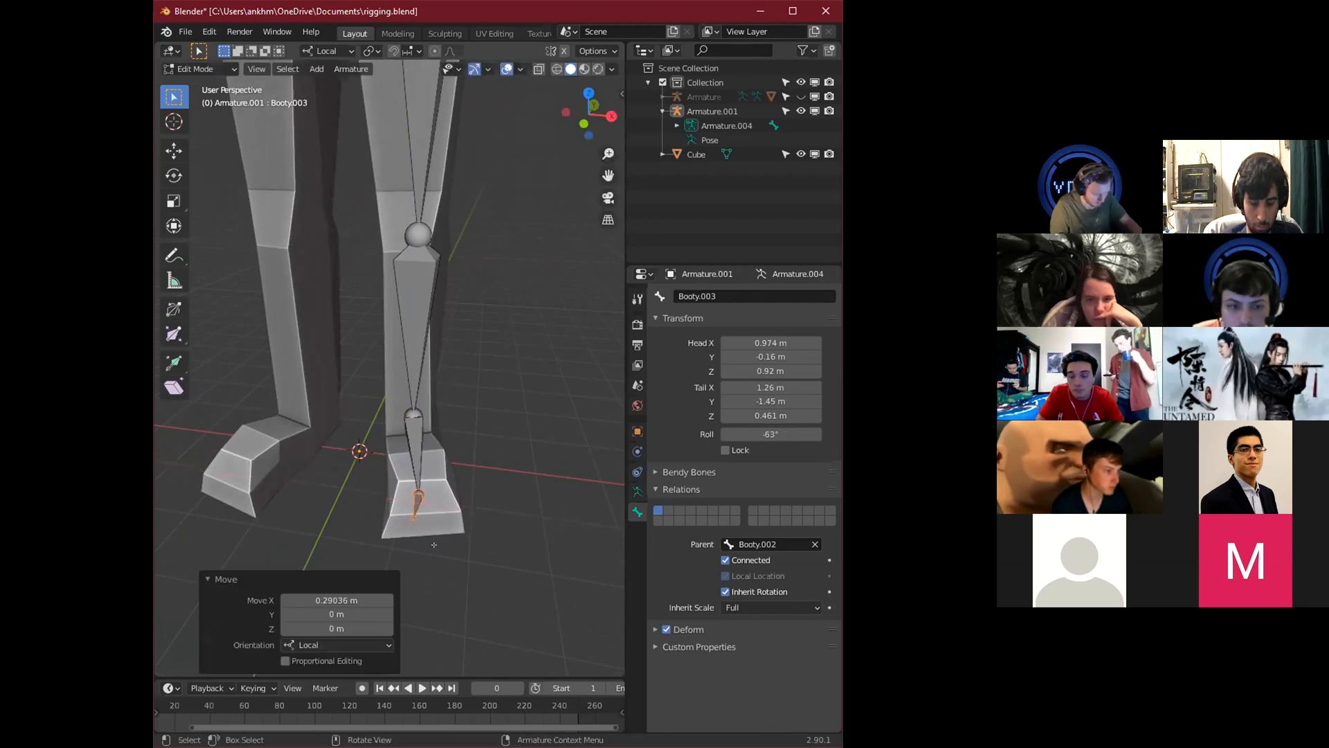
Move the toe tip joint along local X to about X 1.39 m.
left_click(418, 514)
key("e")
key("x")
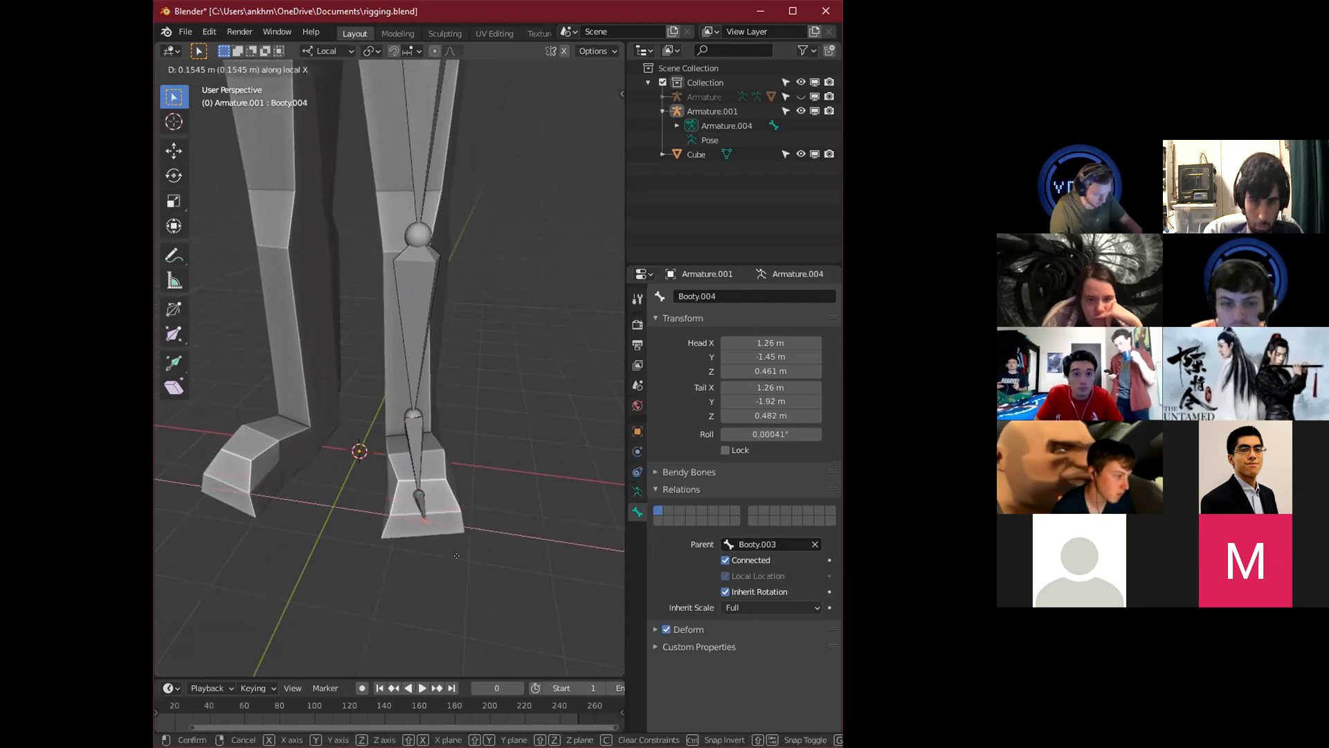
left_click(456, 555)
Lower the whole toe bone along Z inside the foot, bringing its ball joint to about Z 0.33 m.
middle_click_drag(490, 524, 588, 554)
mouse_move(425, 454)
middle_mouse_down()
mouse_move(443, 441)
mouse_move(407, 463)
middle_mouse_up()
scroll(444, 440, "down", 1)
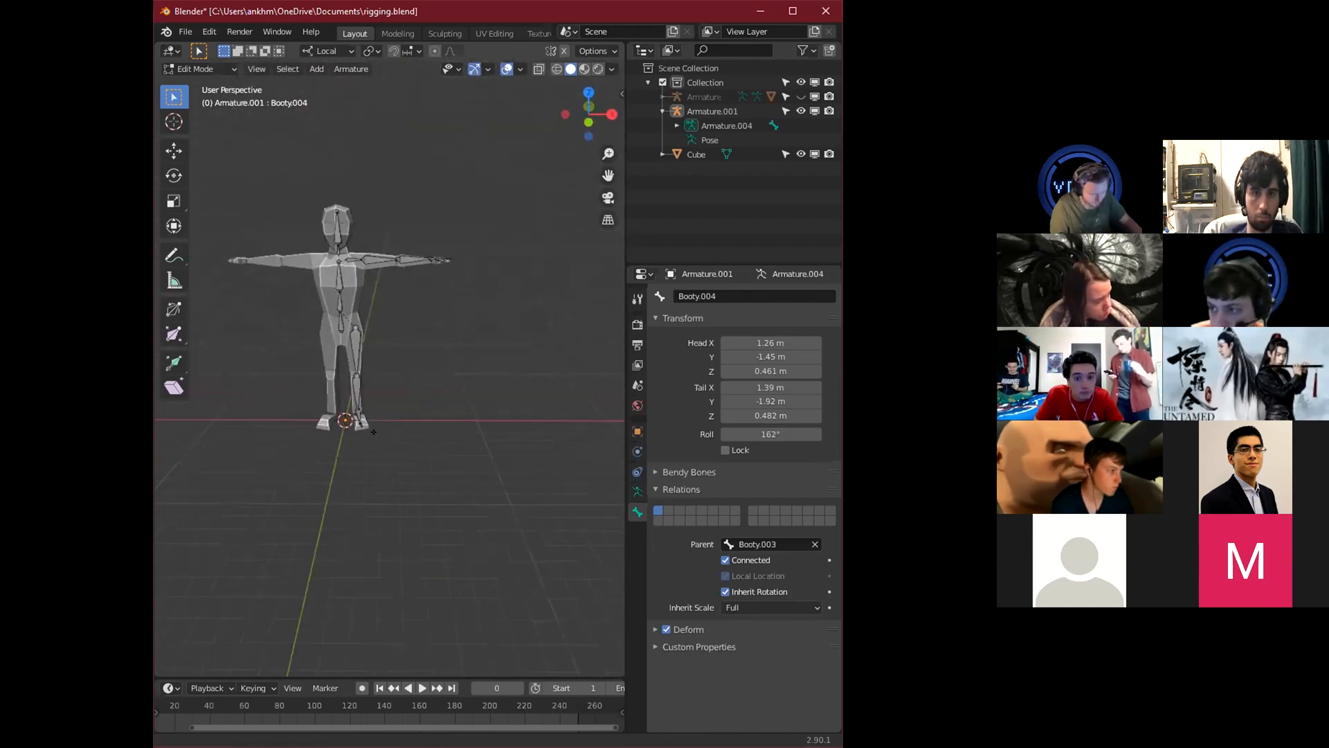
scroll(373, 416, "up", 3)
middle_click_drag(374, 416, 446, 451, "shift")
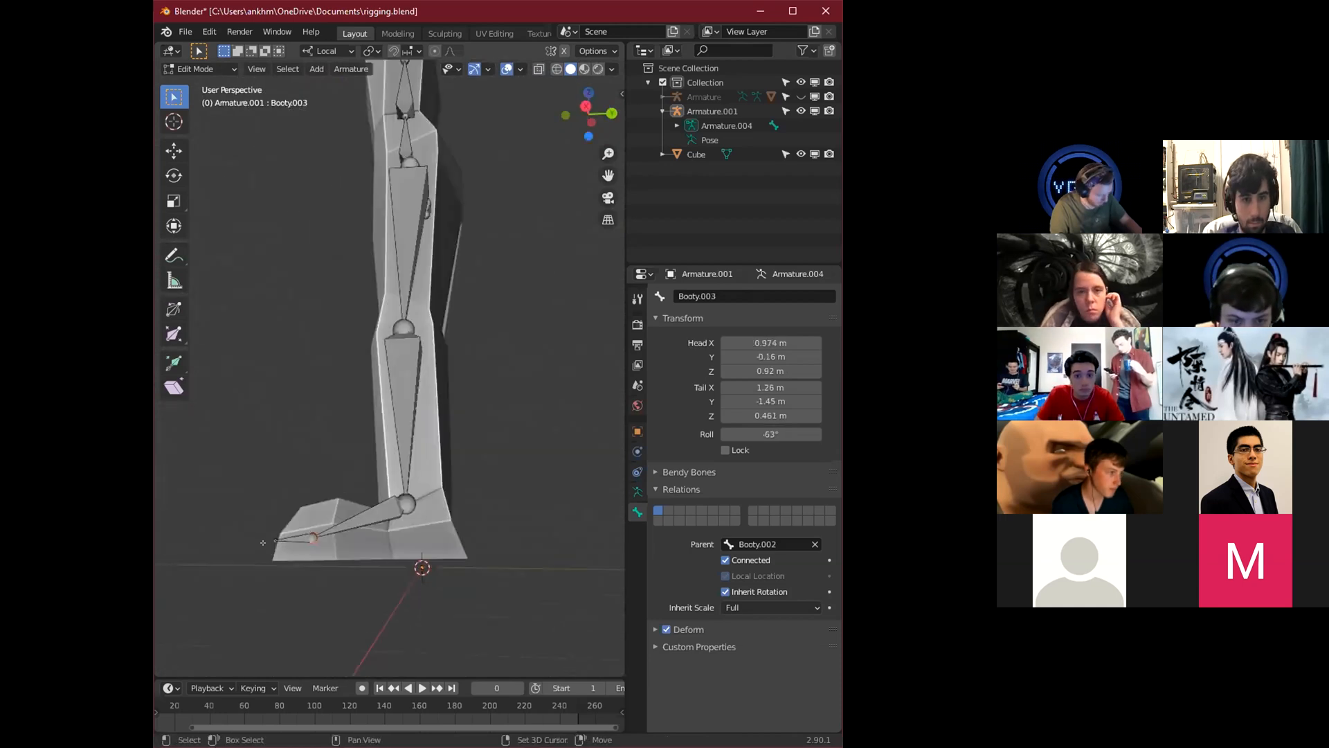
left_click(274, 542)
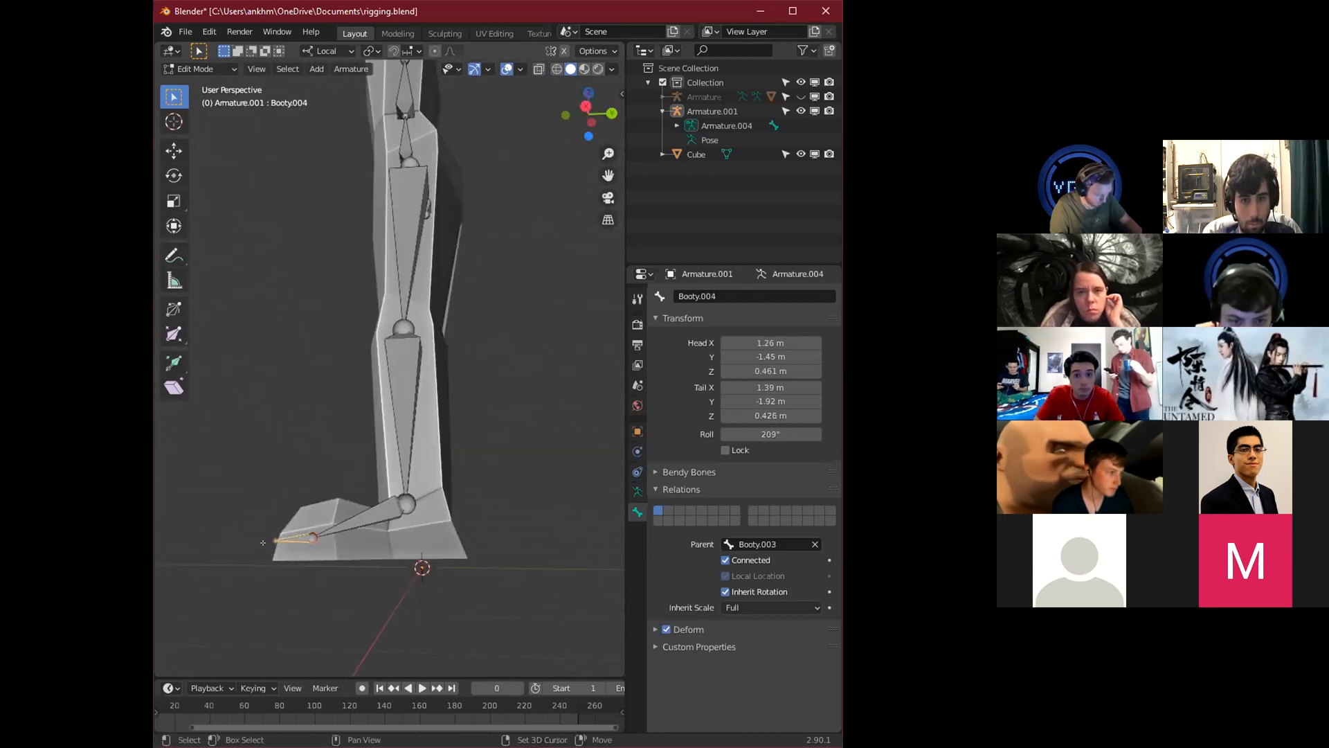
key("e")
key("z")
key("z")
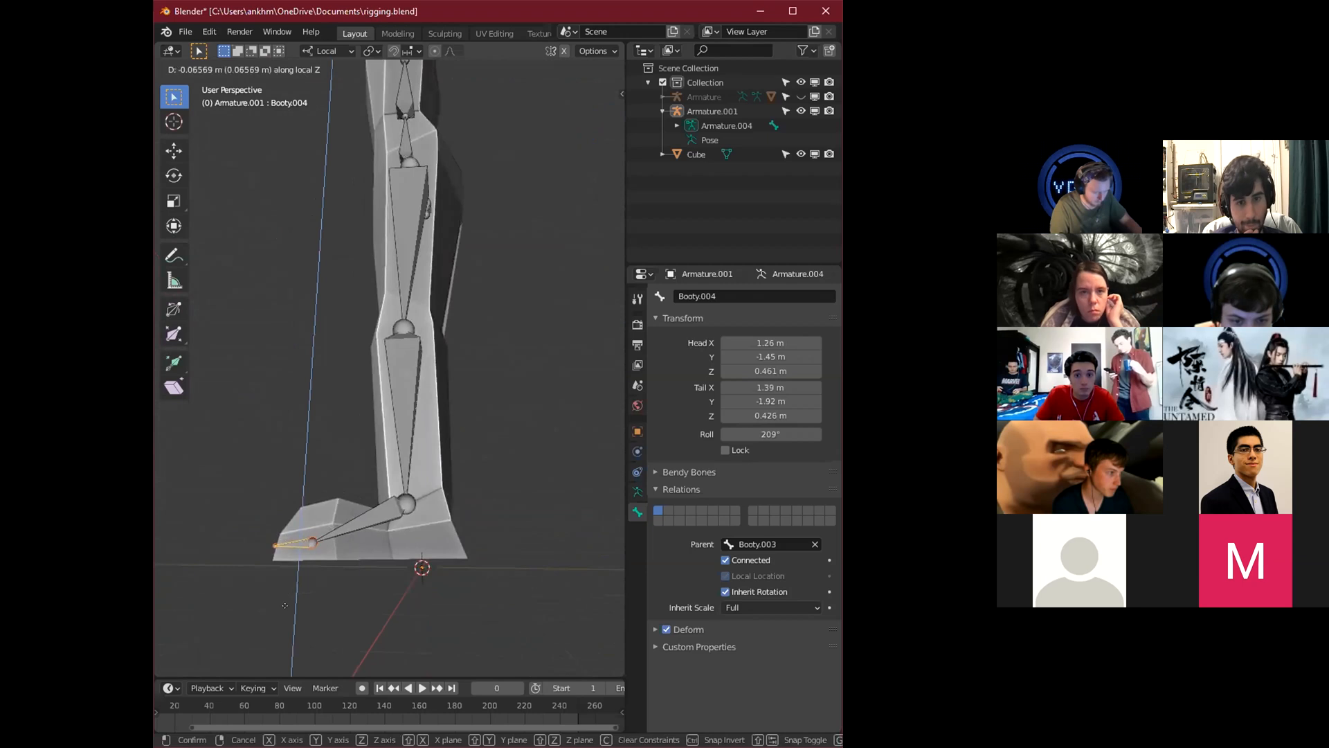
left_click(284, 650)
Move the ankle joint to about X 0.90 m, Y -0.02 m, Z 0.93 m and the ball joint to X 1.2 m, Y -1.24 m.
left_click(403, 502)
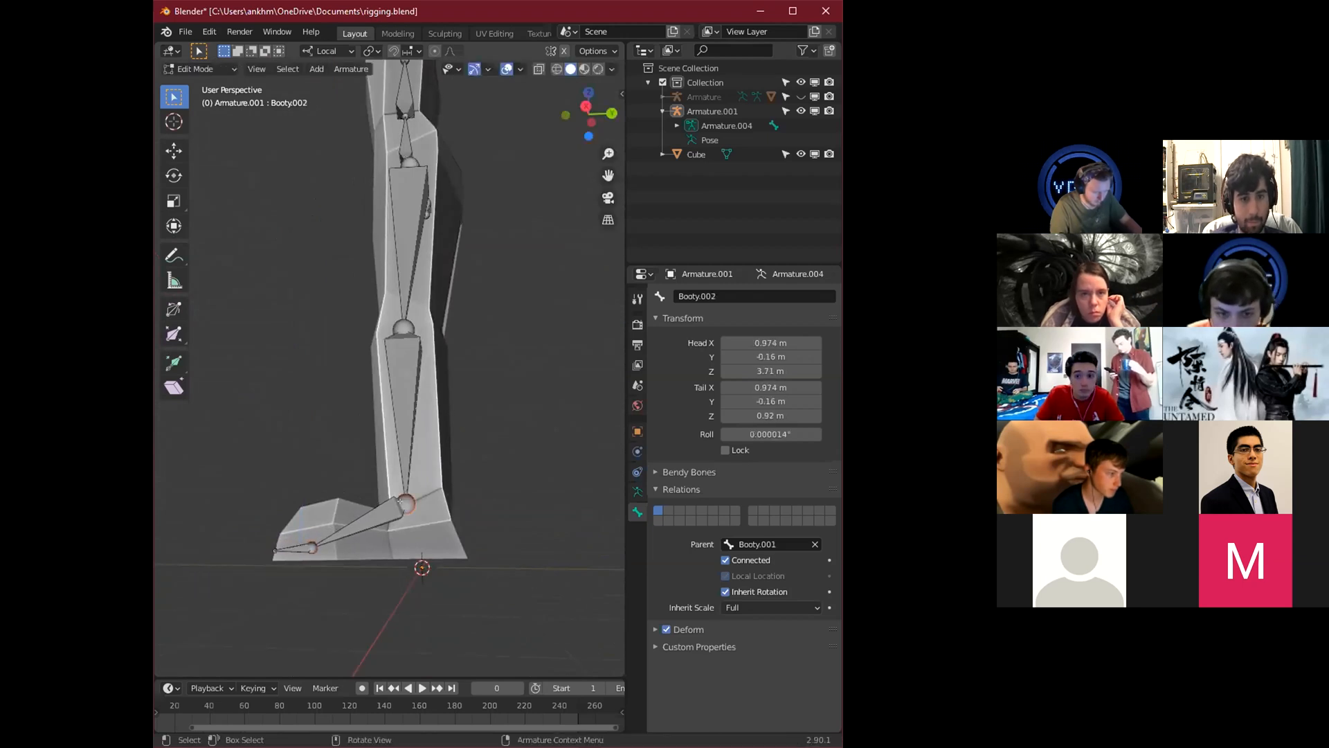
middle_click_drag(307, 543, 564, 516)
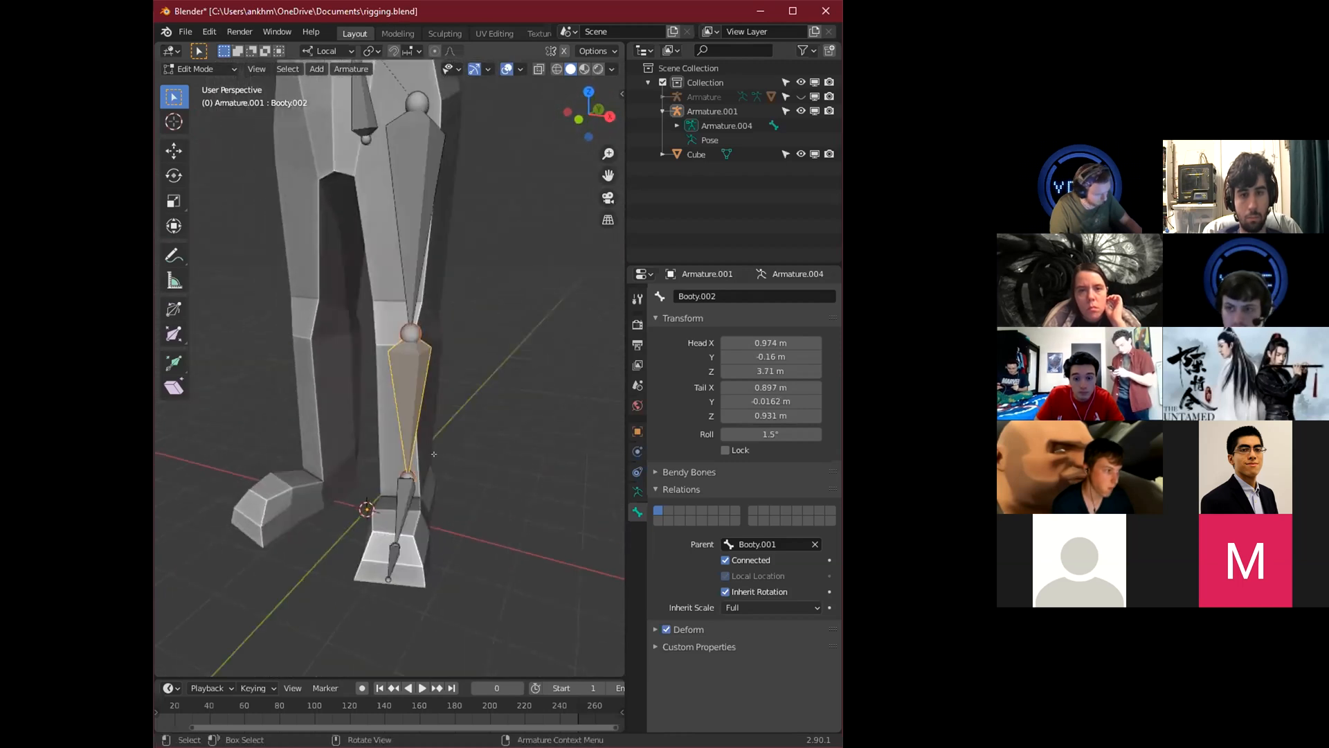
middle_click_drag(434, 454, 423, 372)
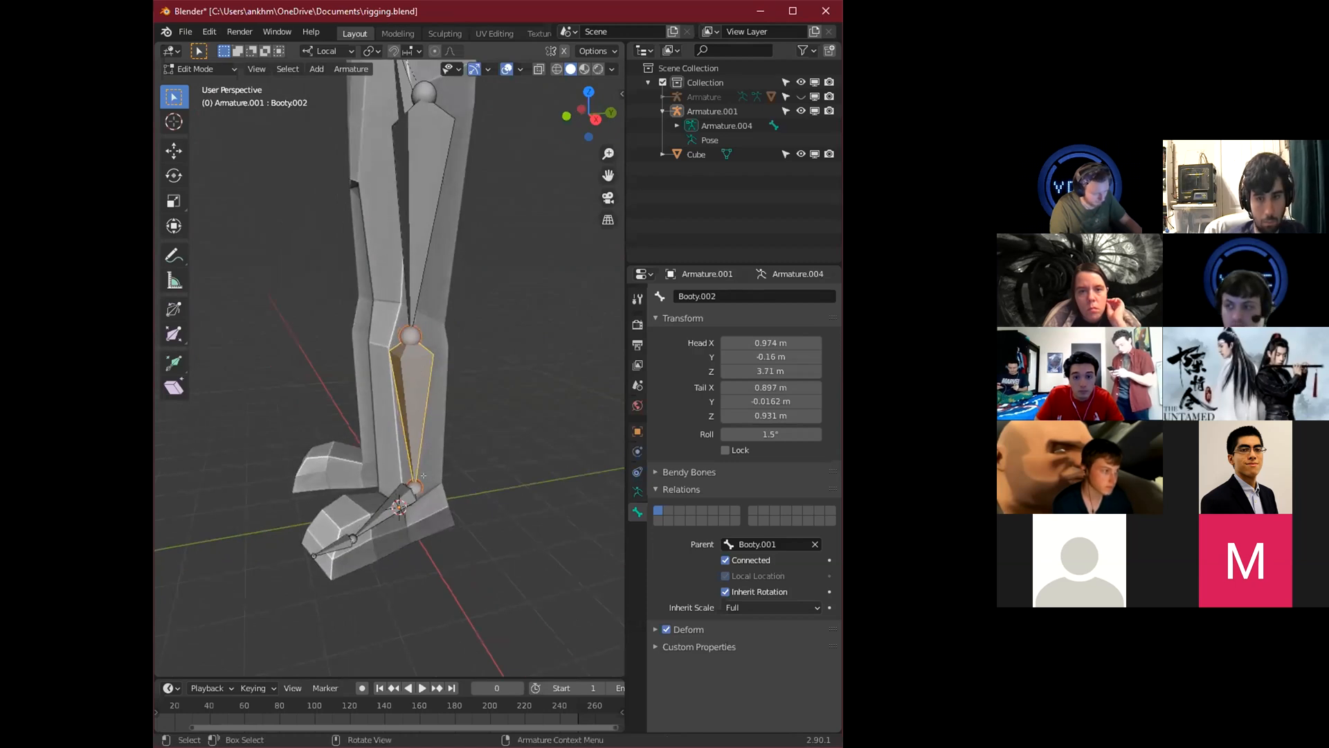
key("g")
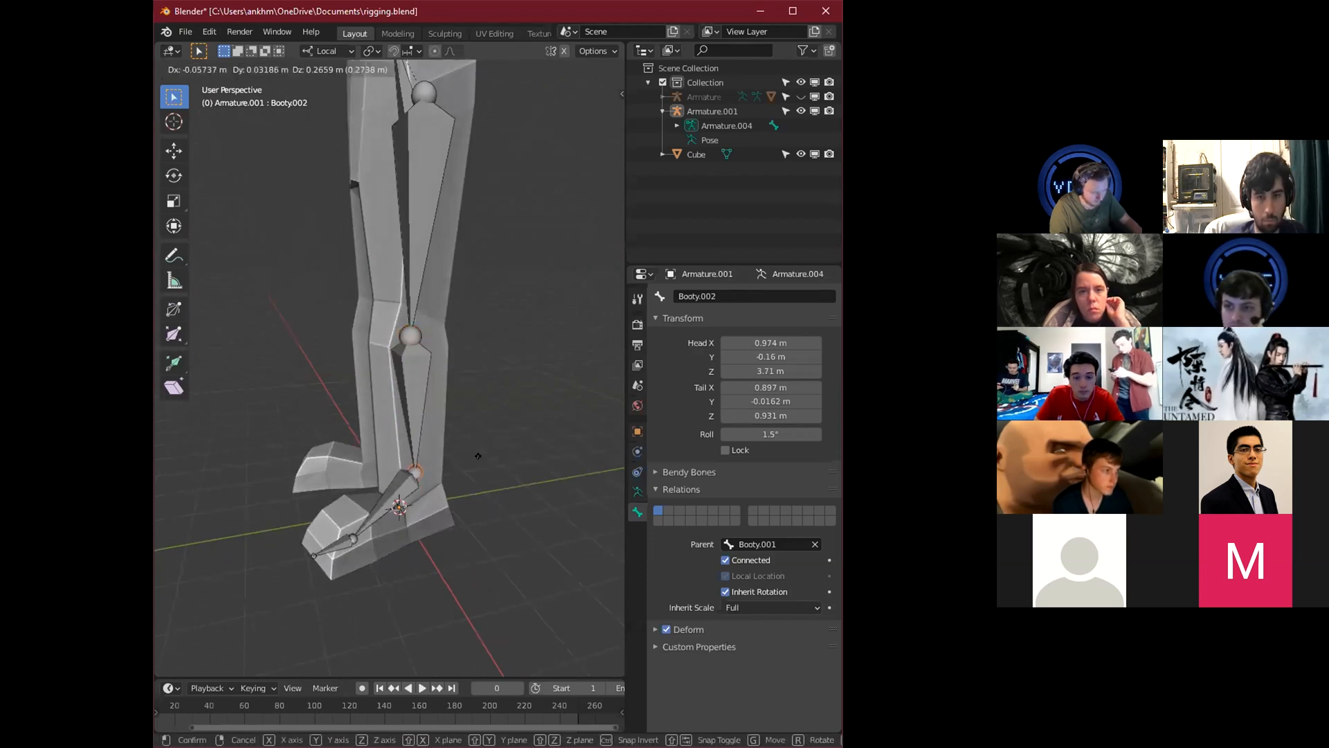
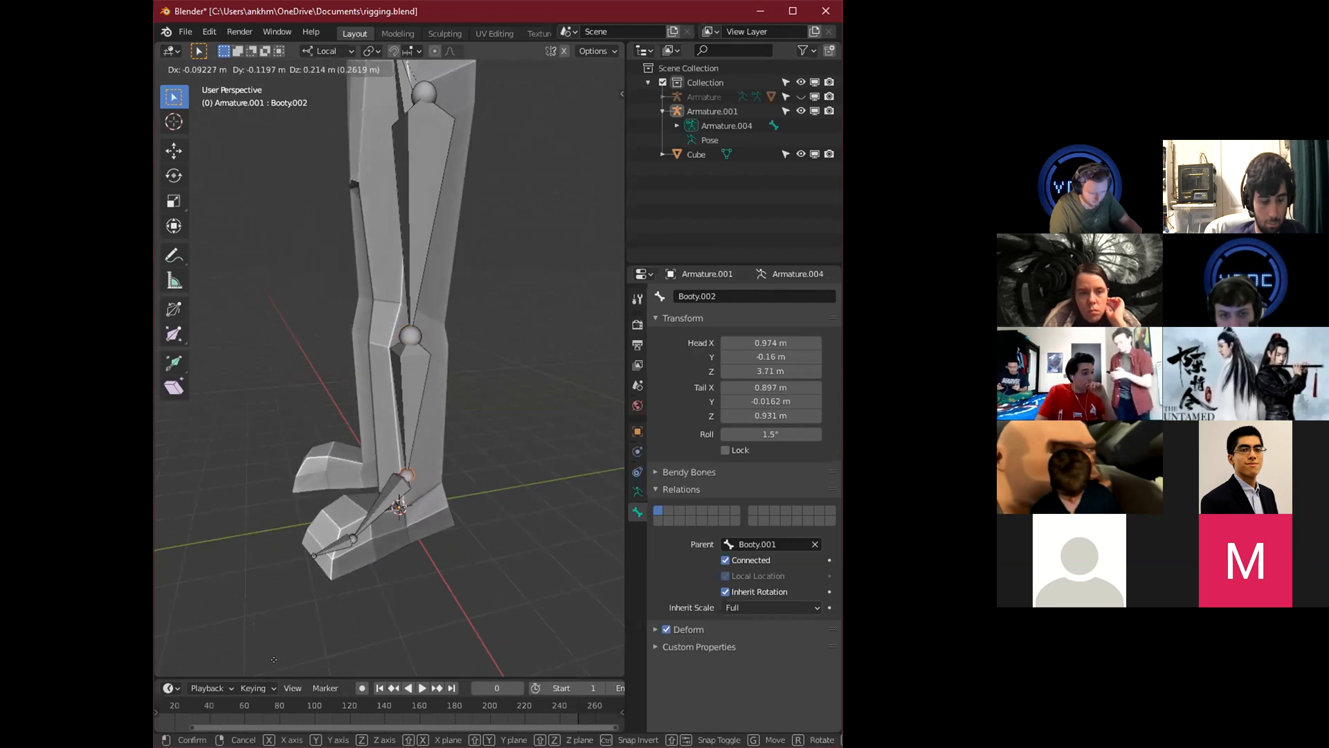
left_click(445, 511)
Rename the thigh bone as Hip.L.
middle_click_drag(445, 511, 363, 485)
scroll(248, 429, "down", 6)
middle_click_drag(248, 430, 423, 398)
left_click(372, 416)
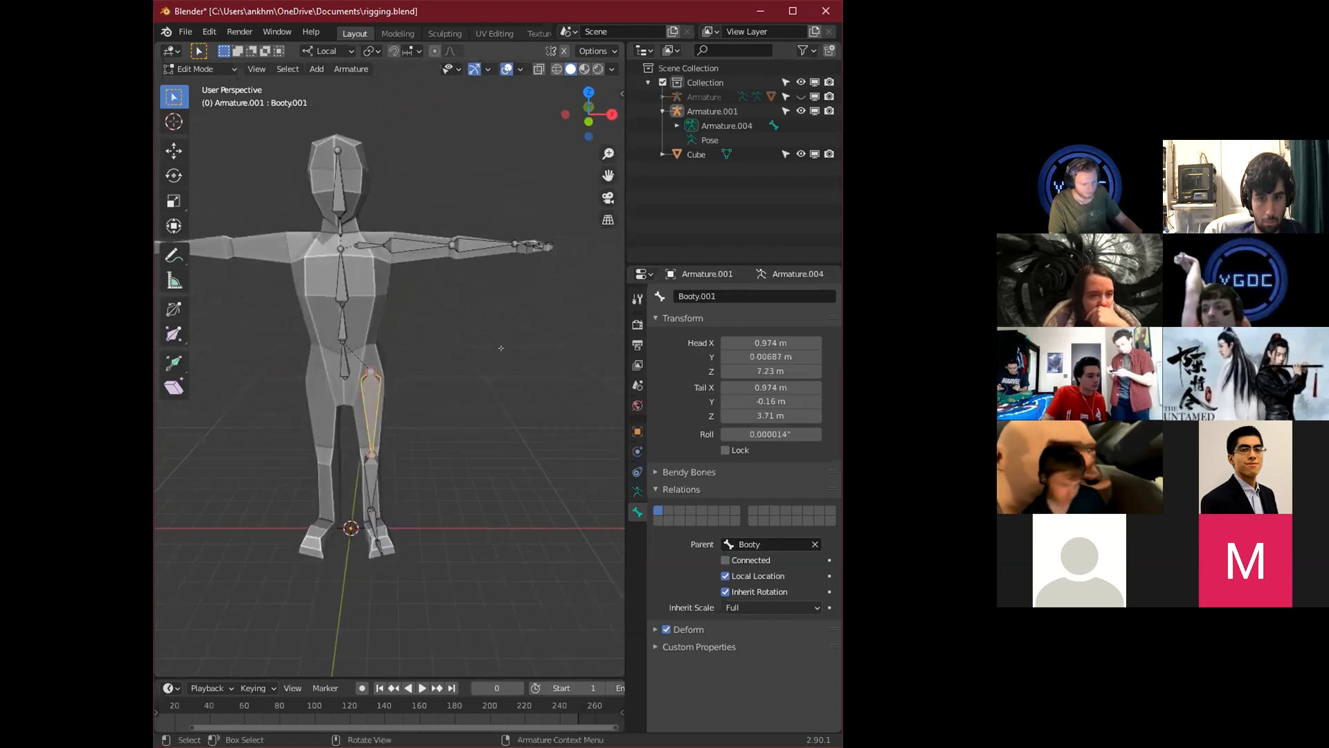
left_click(714, 295)
key("BackSpace")
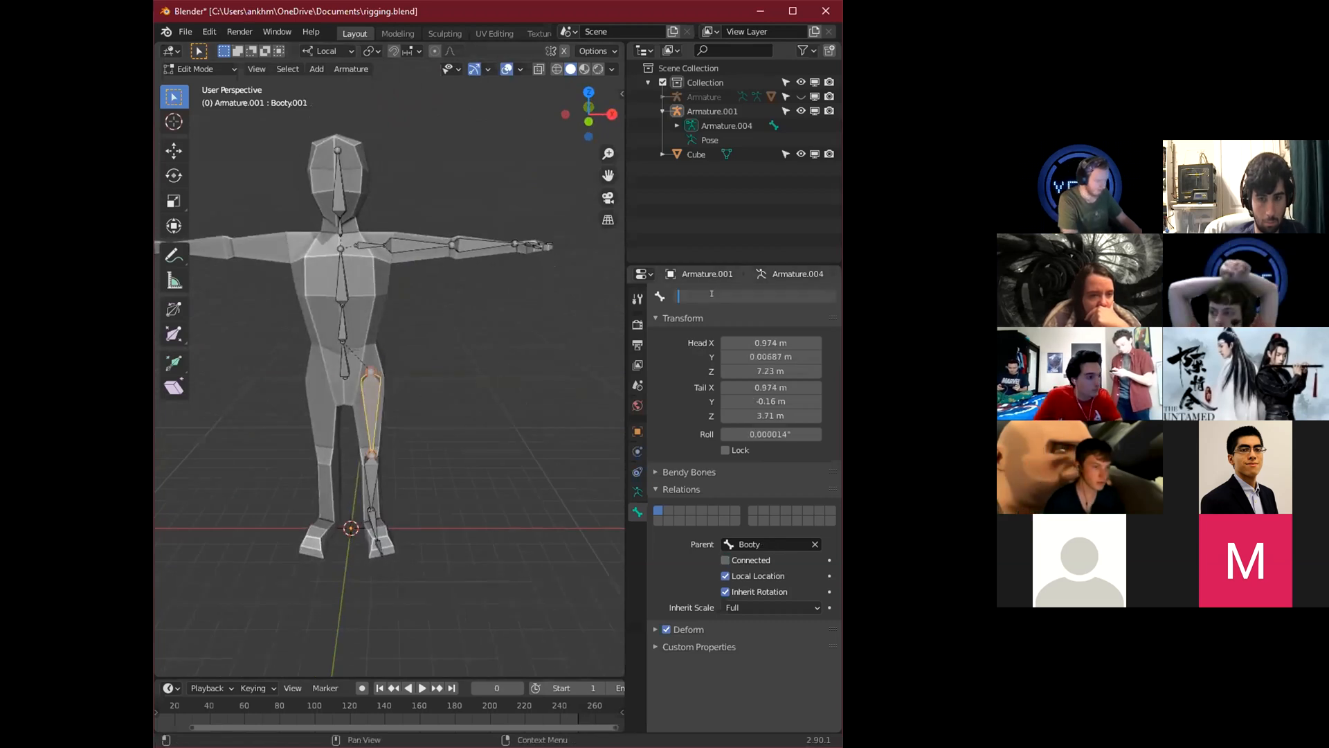
type("Hip.L")
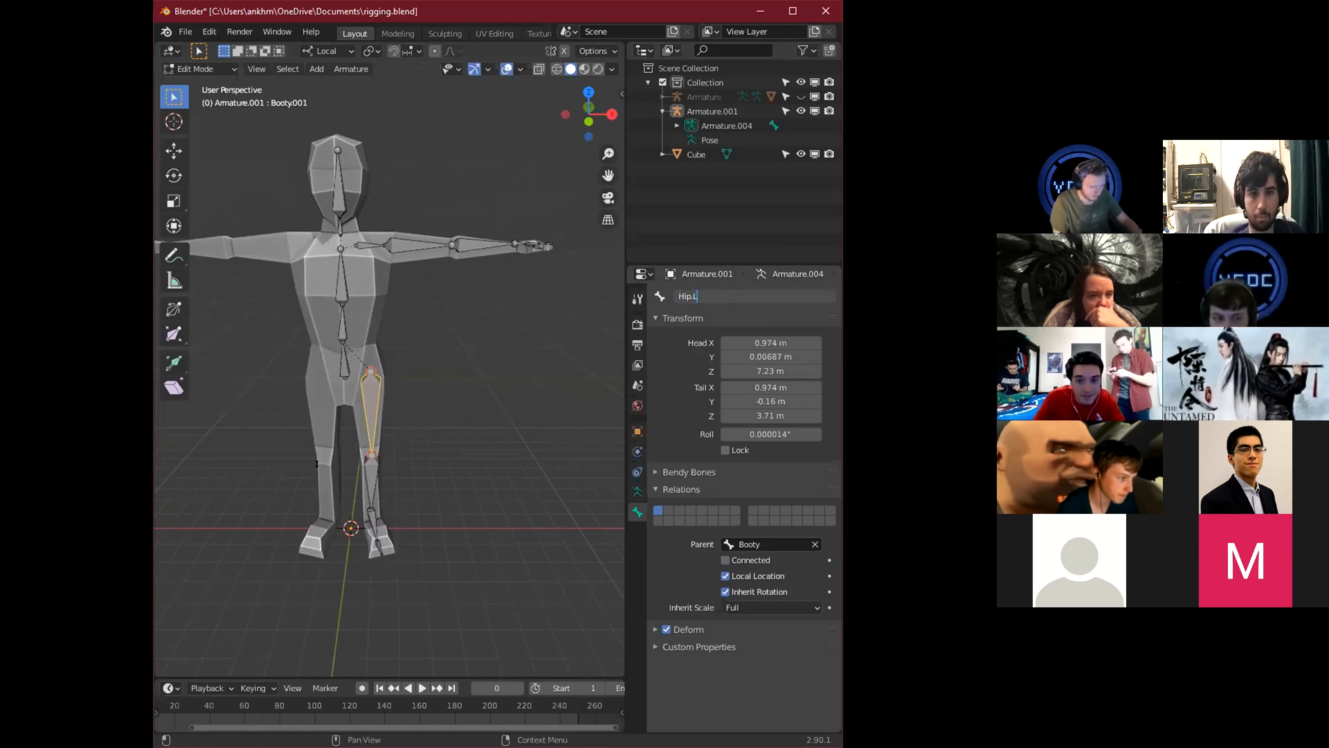
Rename the lower leg bone beneath Hip.L as Shin.L.
left_click(367, 465)
left_click(369, 473)
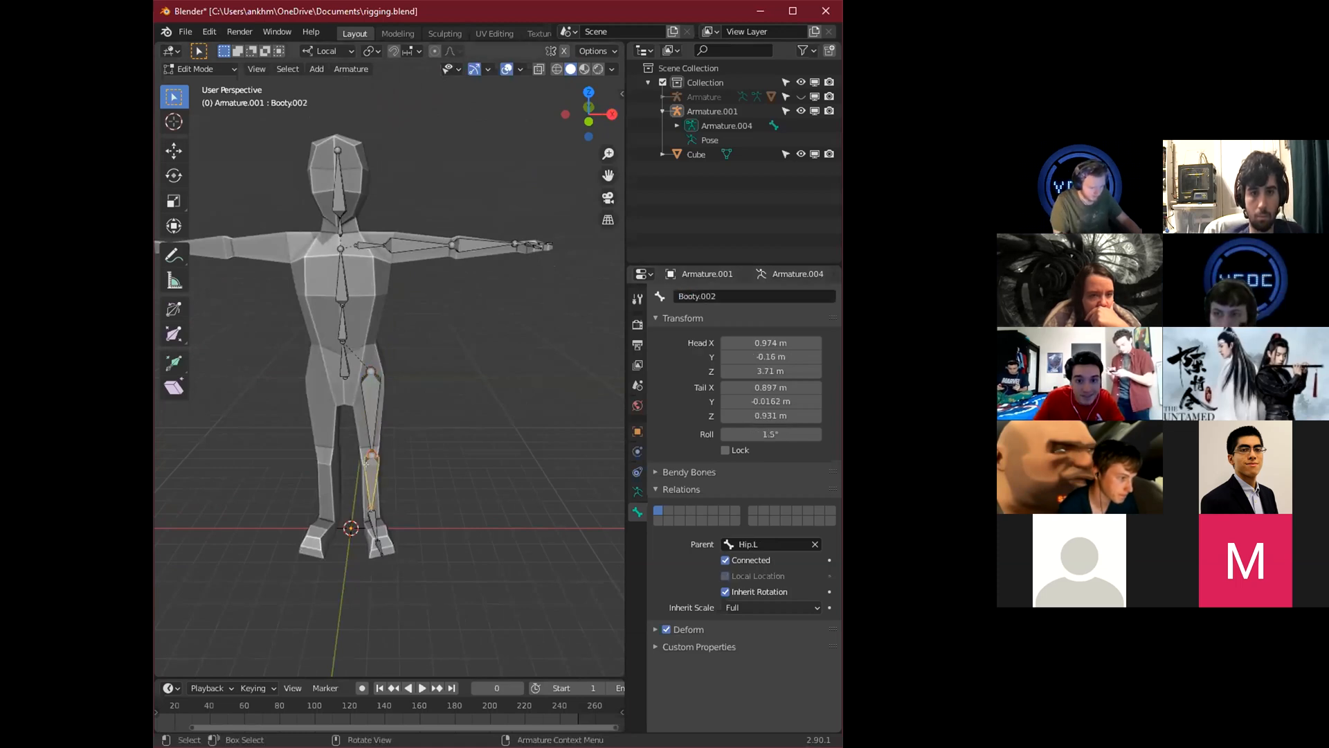
left_click(713, 295)
type("Shi")
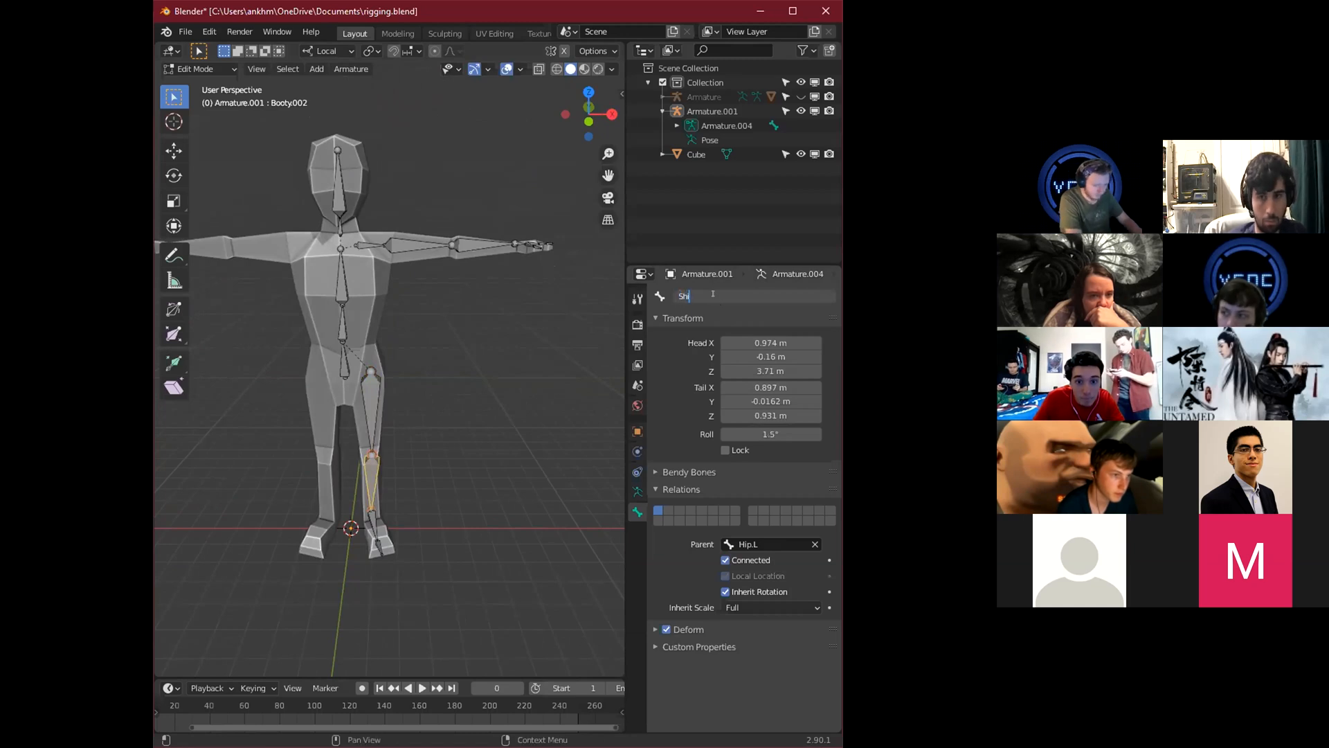
type("n.L")
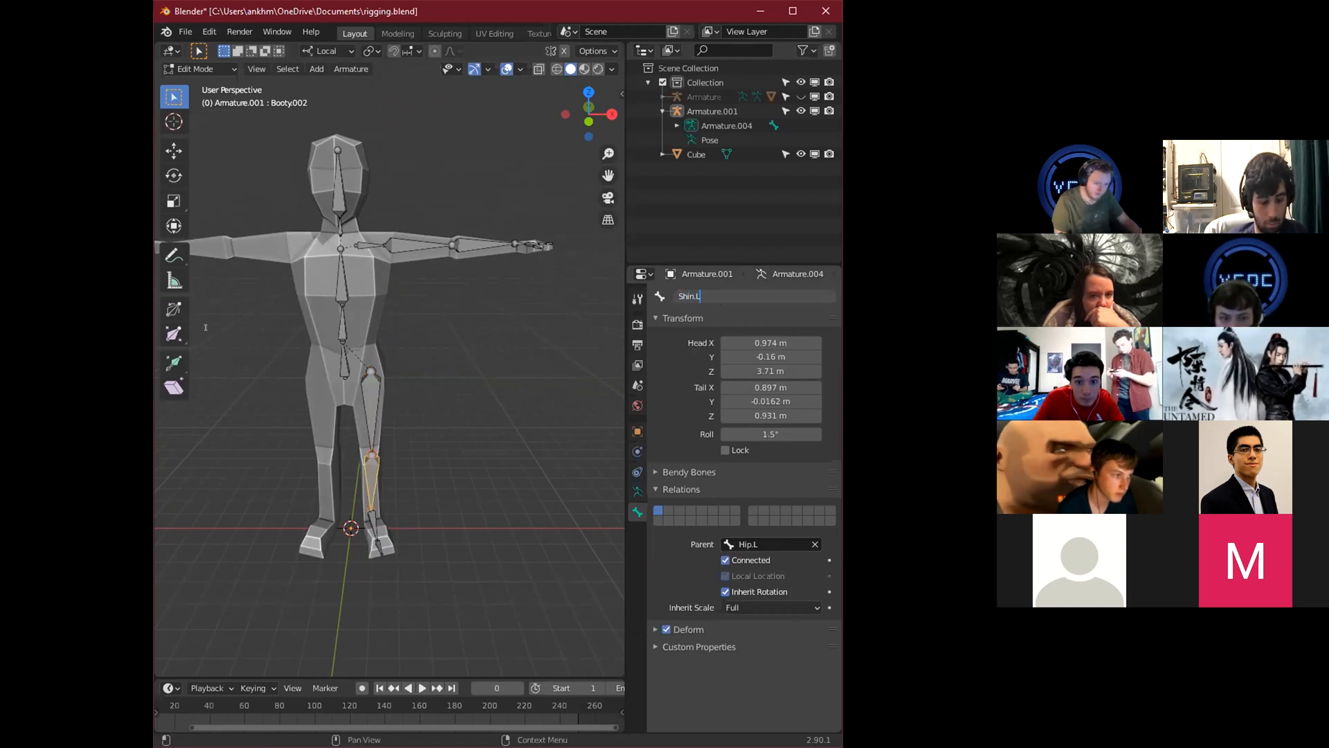
Rename the foot bone as Foot.L and give the toe bone the name Toes.
type("Foo")
type("t.L")
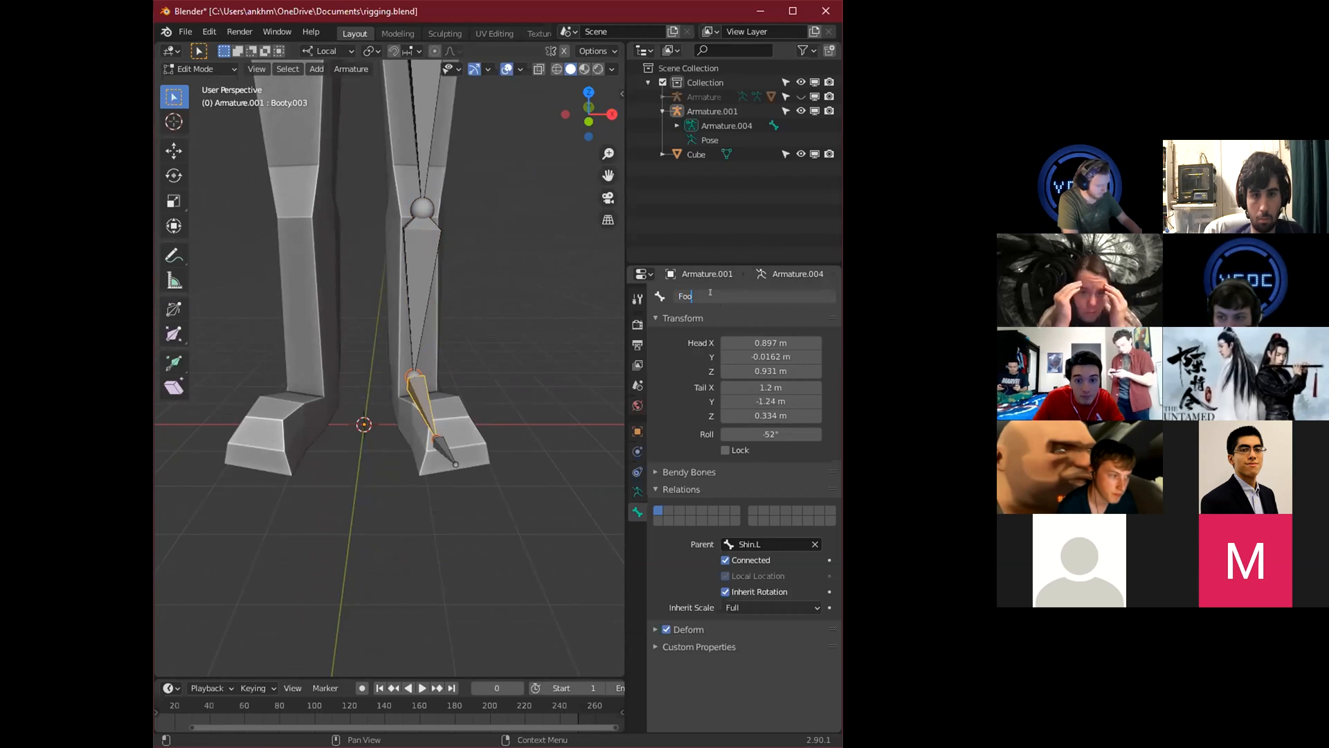
key("Return")
left_click(443, 450)
left_click(712, 293)
key("BackSpace")
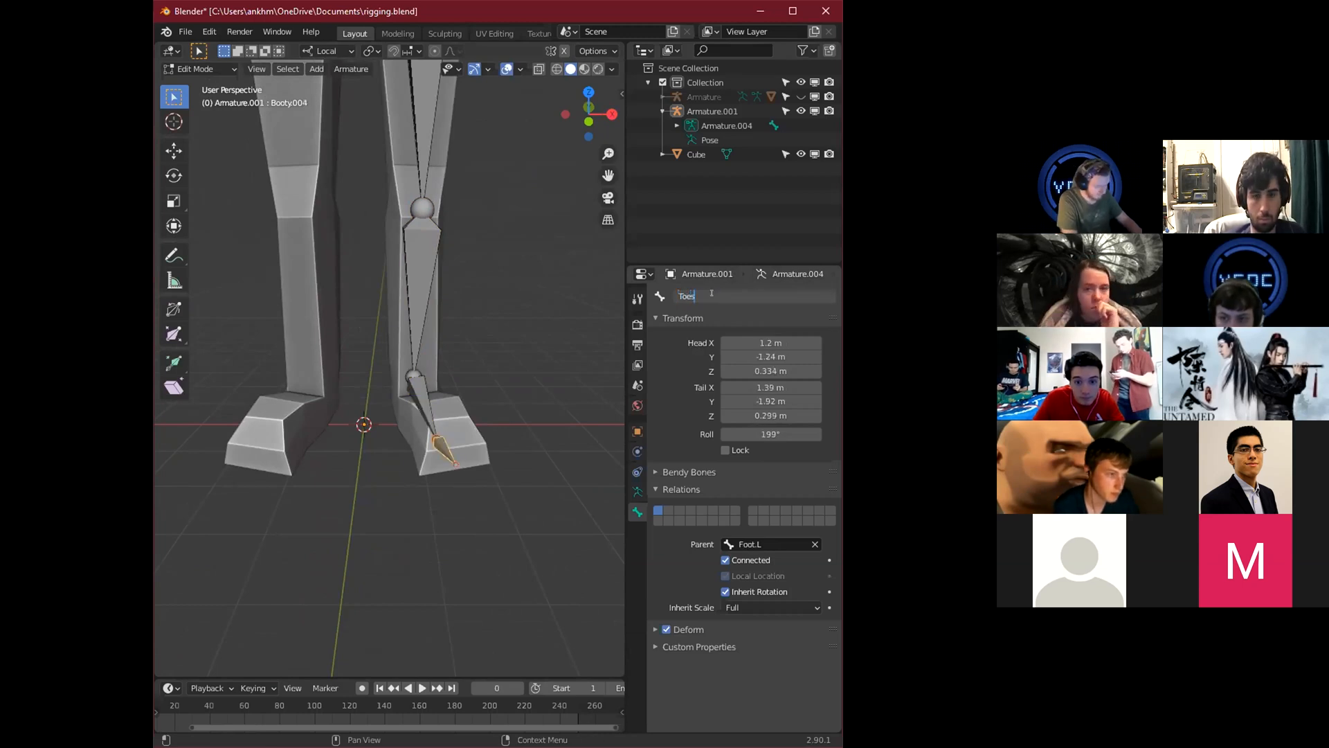
key("Return")
Examine the leg bones, with Hip.L selected, and the full armature's fit inside the mesh from several angles.
mouse_move(548, 446)
middle_mouse_down()
mouse_move(391, 372)
mouse_move(478, 402)
mouse_move(492, 439)
mouse_move(527, 432)
middle_mouse_up()
scroll(478, 402, "down", 6)
middle_click_drag(470, 333, 485, 450, "shift")
mouse_move(433, 381)
middle_mouse_down()
mouse_move(463, 374)
mouse_move(433, 362)
middle_mouse_up()
left_click(387, 381)
key("KP_Decimal")
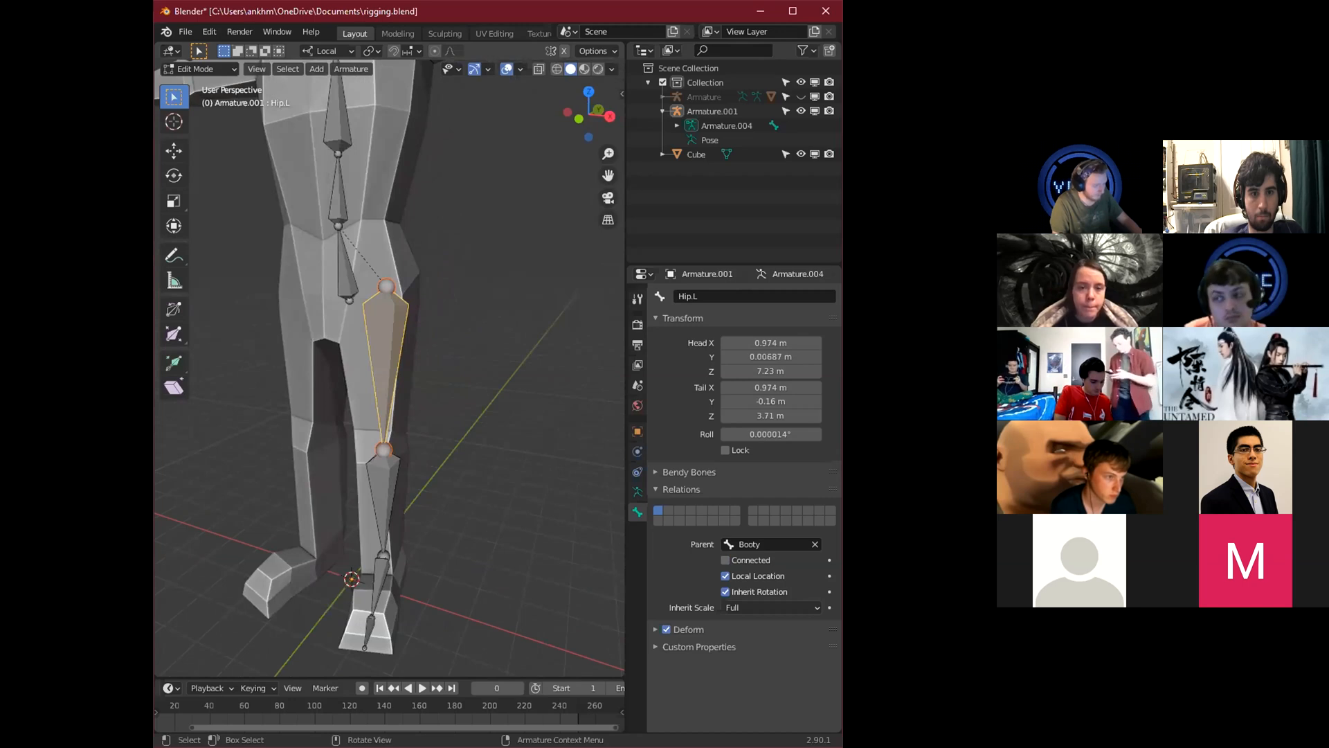
middle_click_drag(496, 409, 412, 429)
scroll(479, 385, "down", 5)
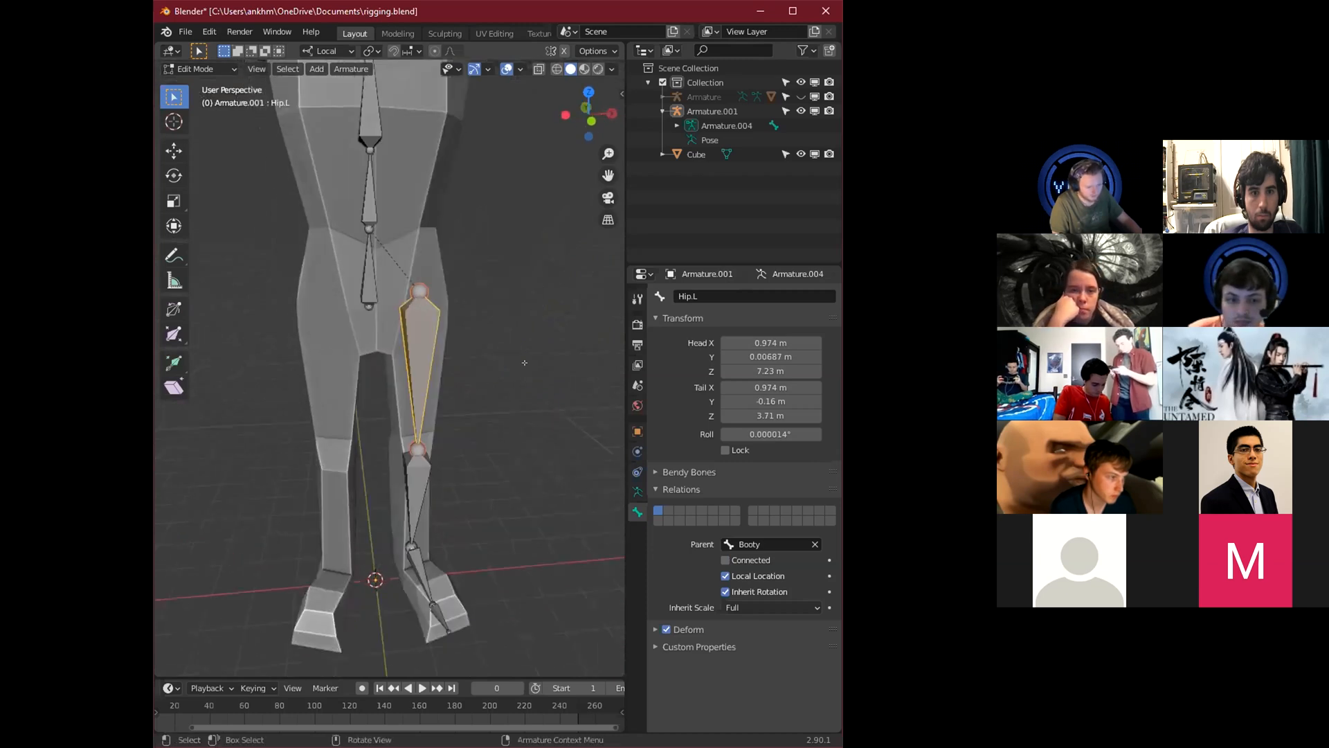
middle_click_drag(436, 352, 432, 396)
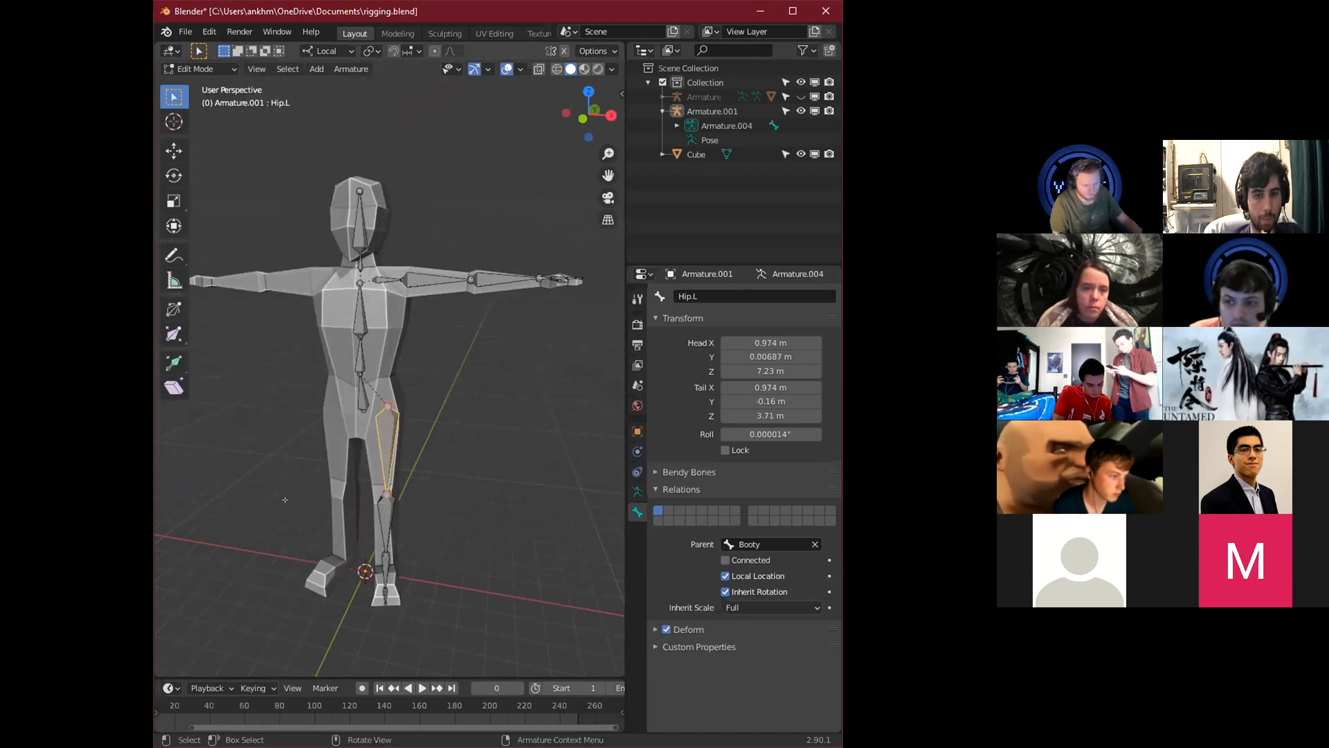
mouse_move(305, 405)
middle_mouse_down()
mouse_move(360, 398)
mouse_move(287, 388)
middle_mouse_up()
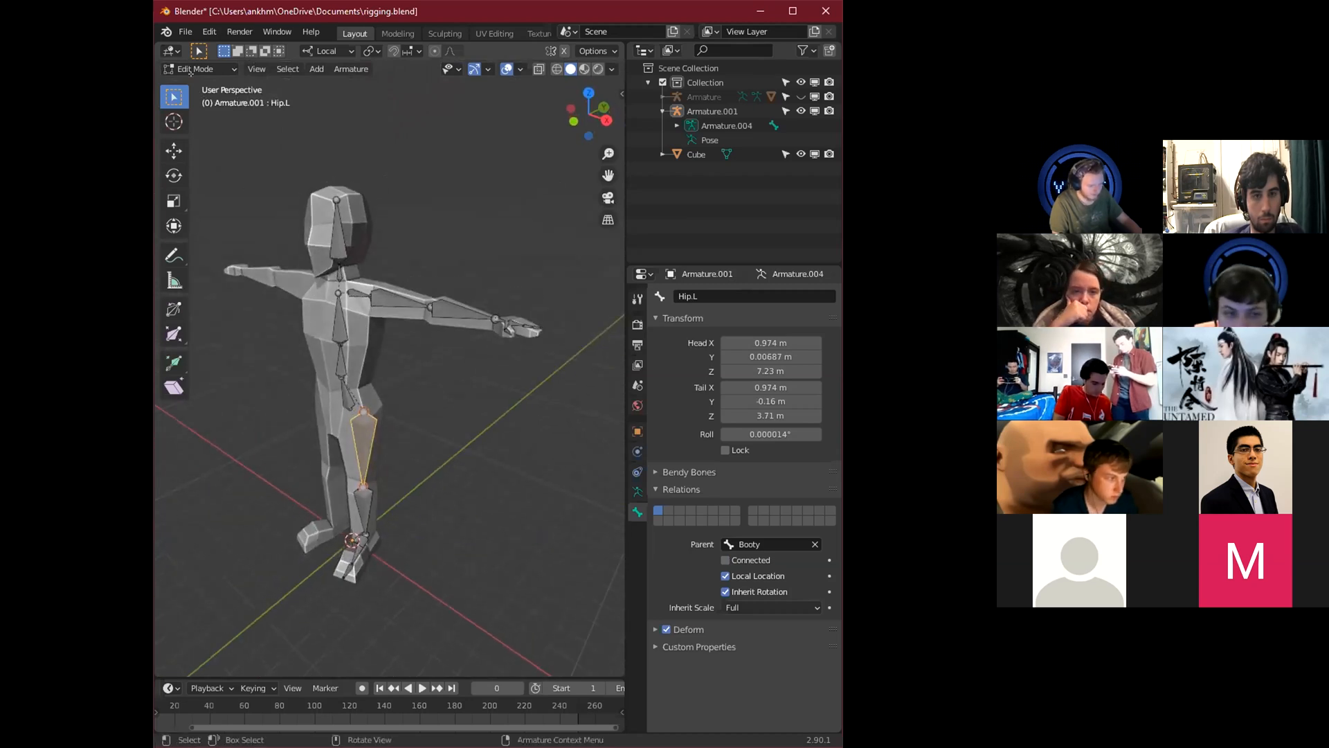
Switch the armature to Pose Mode and try rotating the Shin.L bone freely at the knee.
left_click(212, 71)
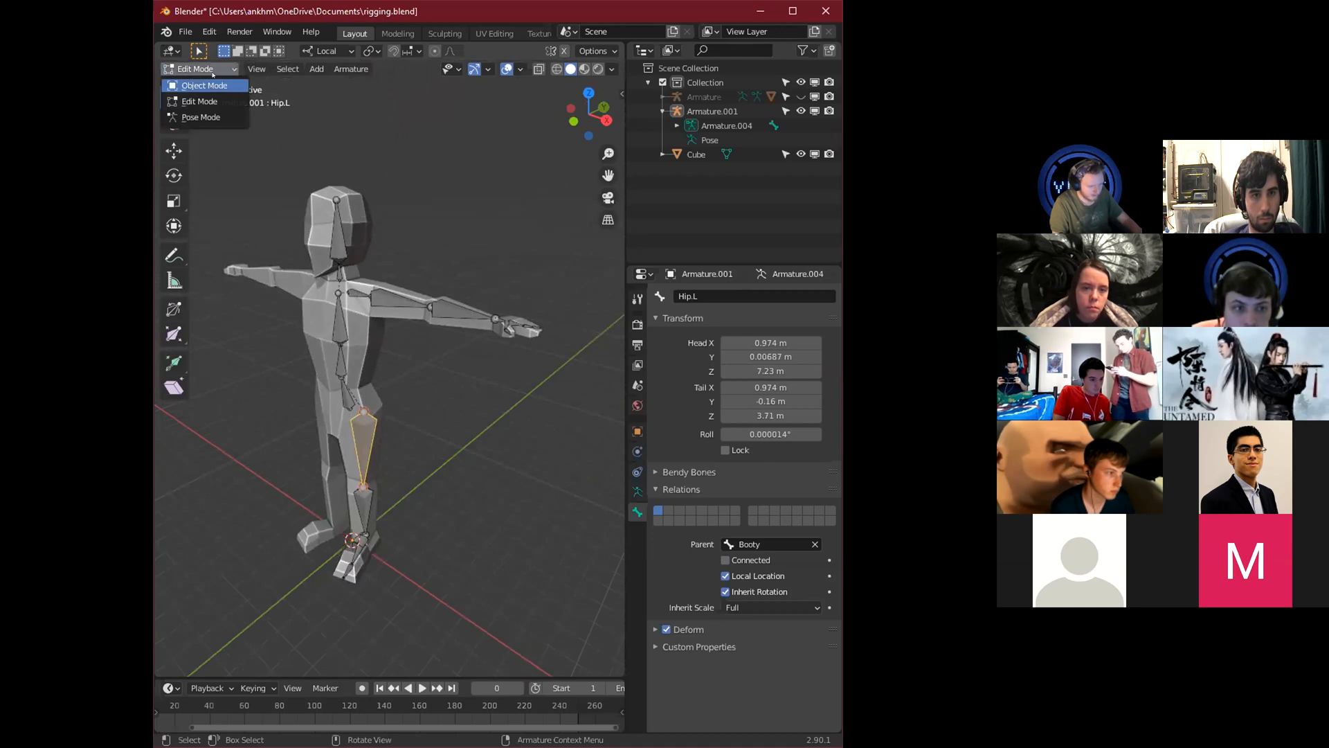
left_click(201, 117)
middle_click_drag(374, 332, 342, 510)
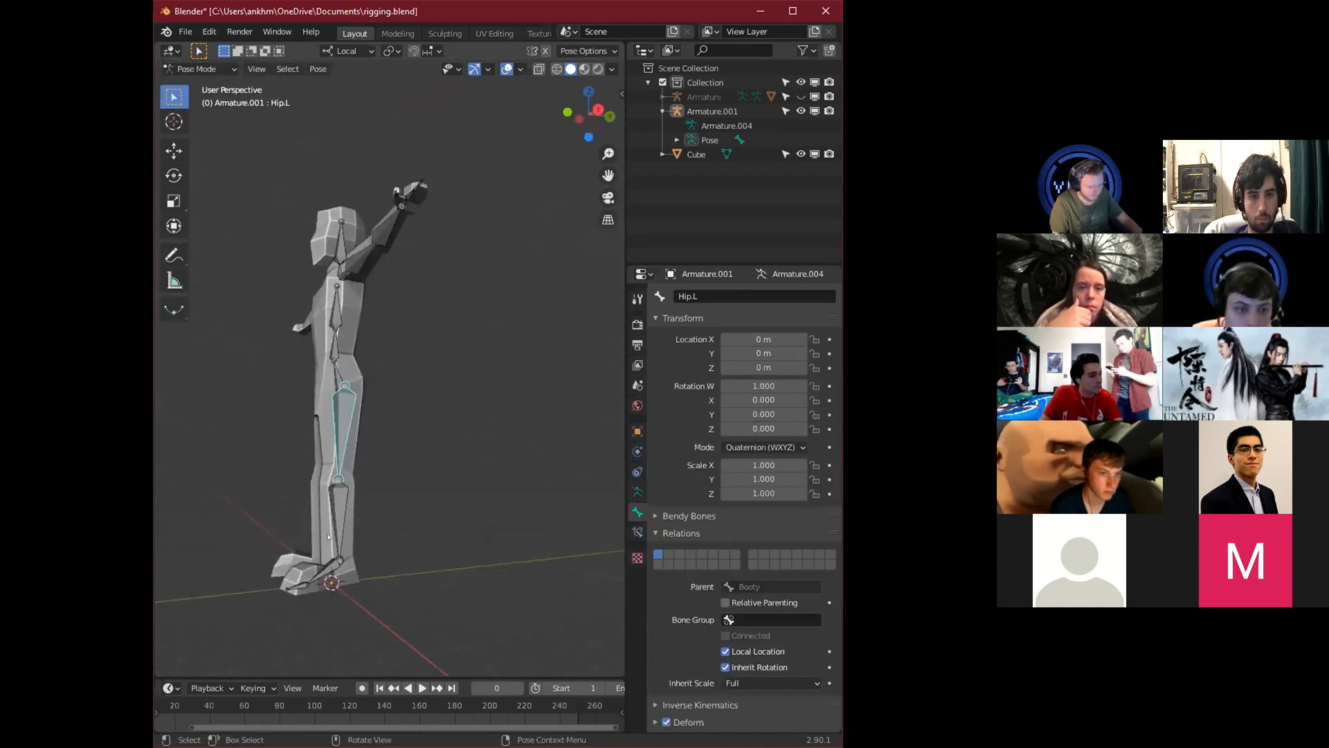
left_click(329, 521)
key("r")
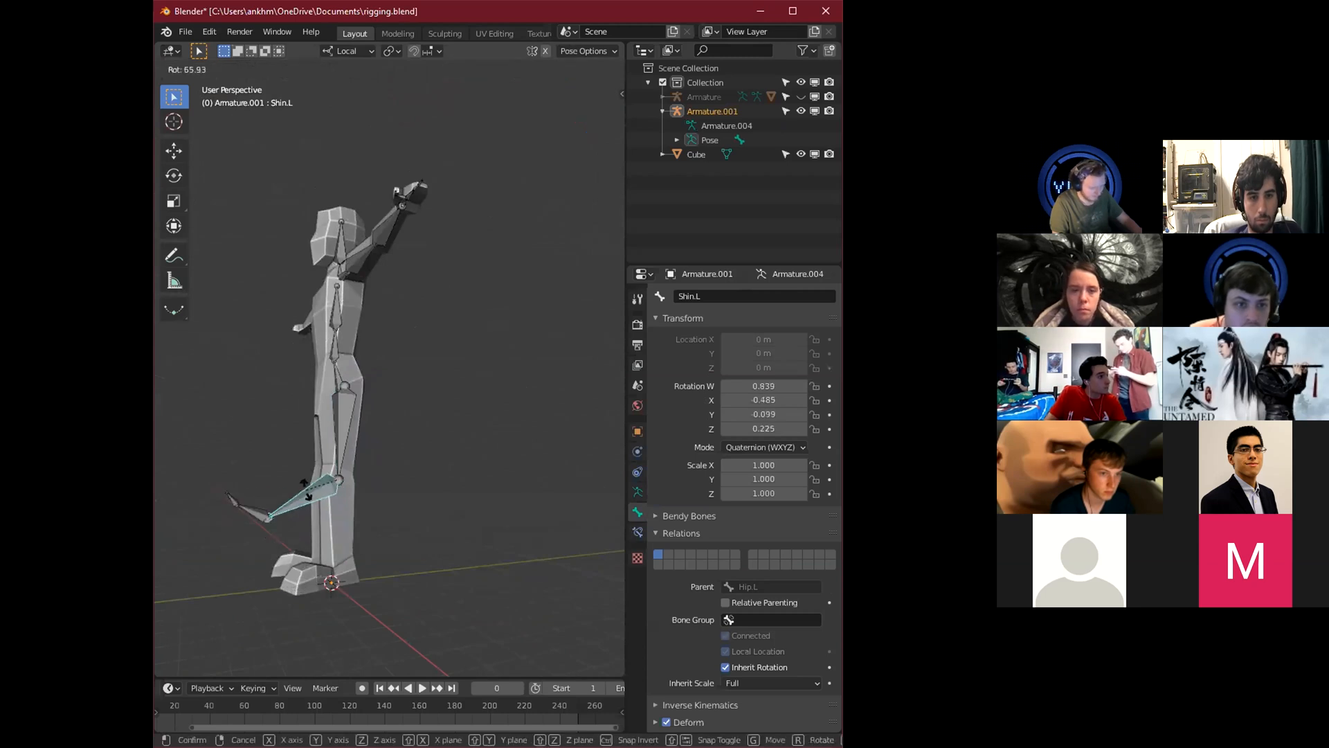
right_click(318, 524)
Try rotating Shin.L about its local X, Z and Y axes in turn.
key("r")
key("x")
key("z")
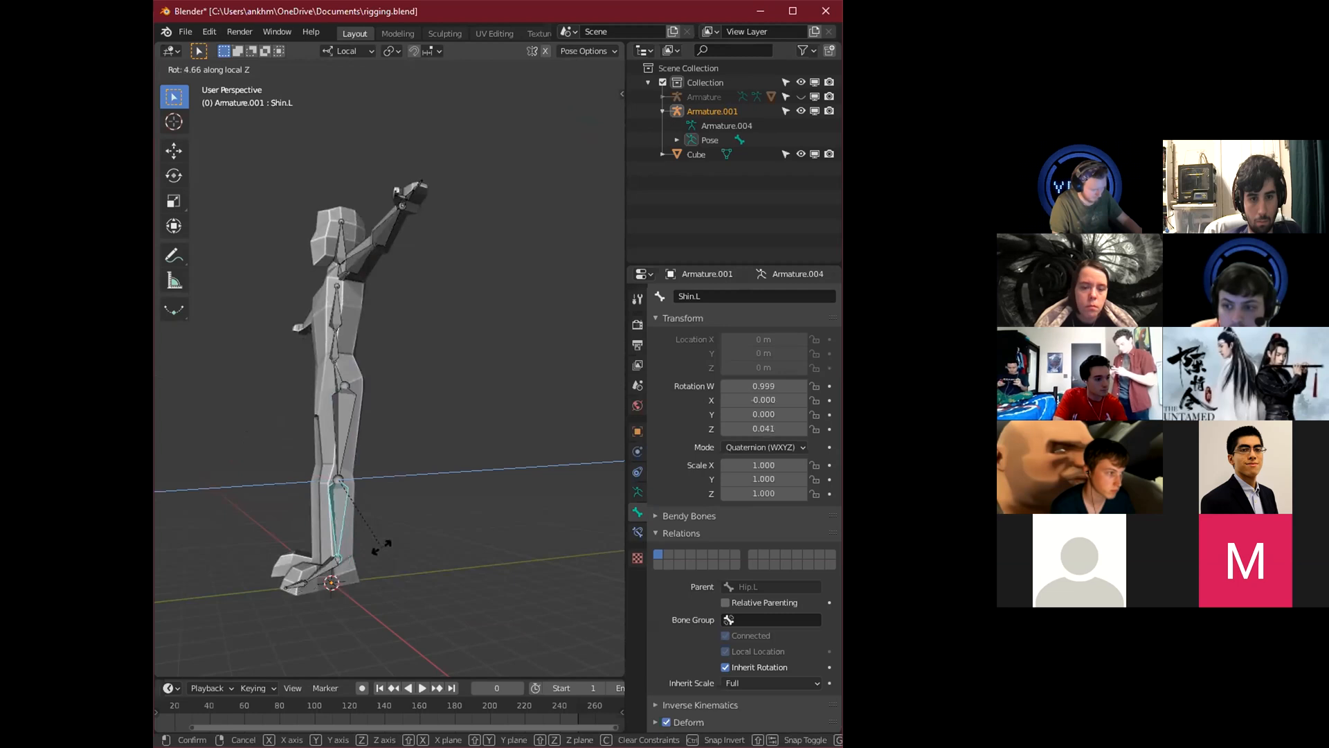
key("y")
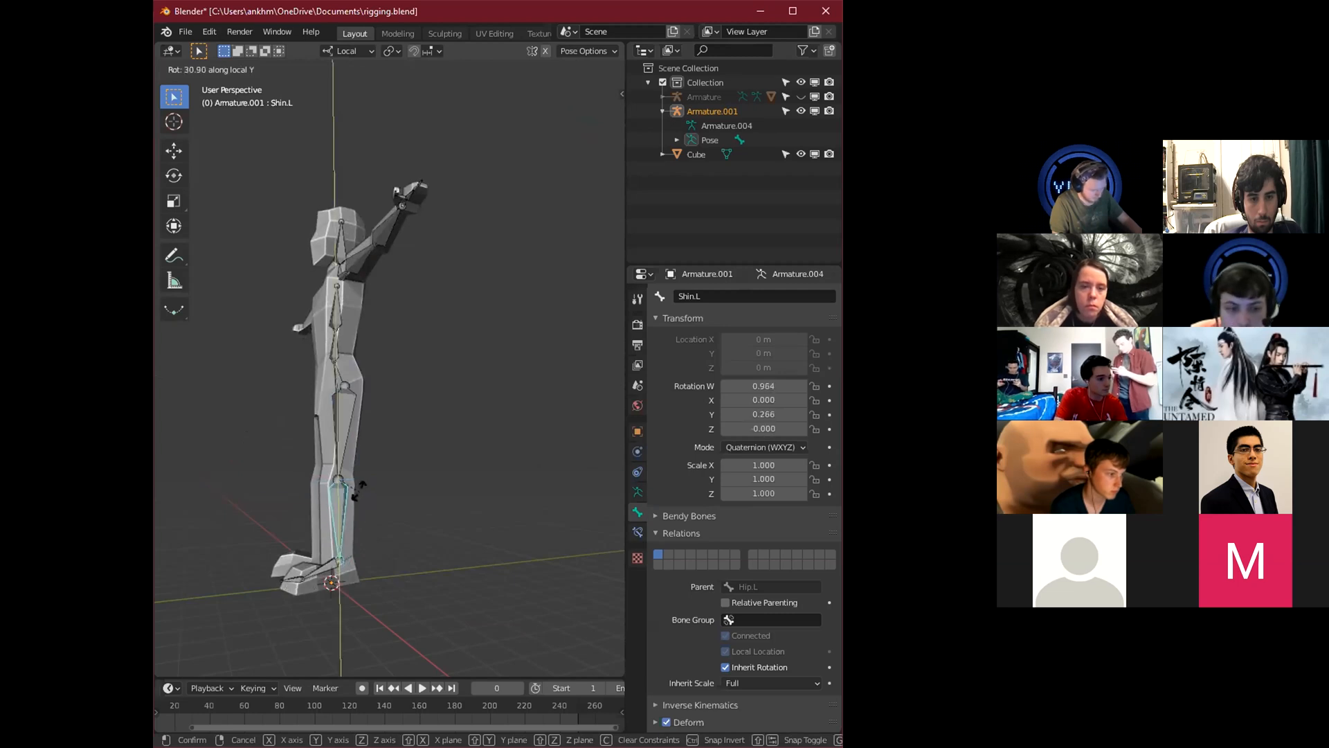
right_click(247, 413)
left_click(342, 436)
middle_click_drag(335, 500, 388, 419)
middle_click_drag(419, 328, 444, 430)
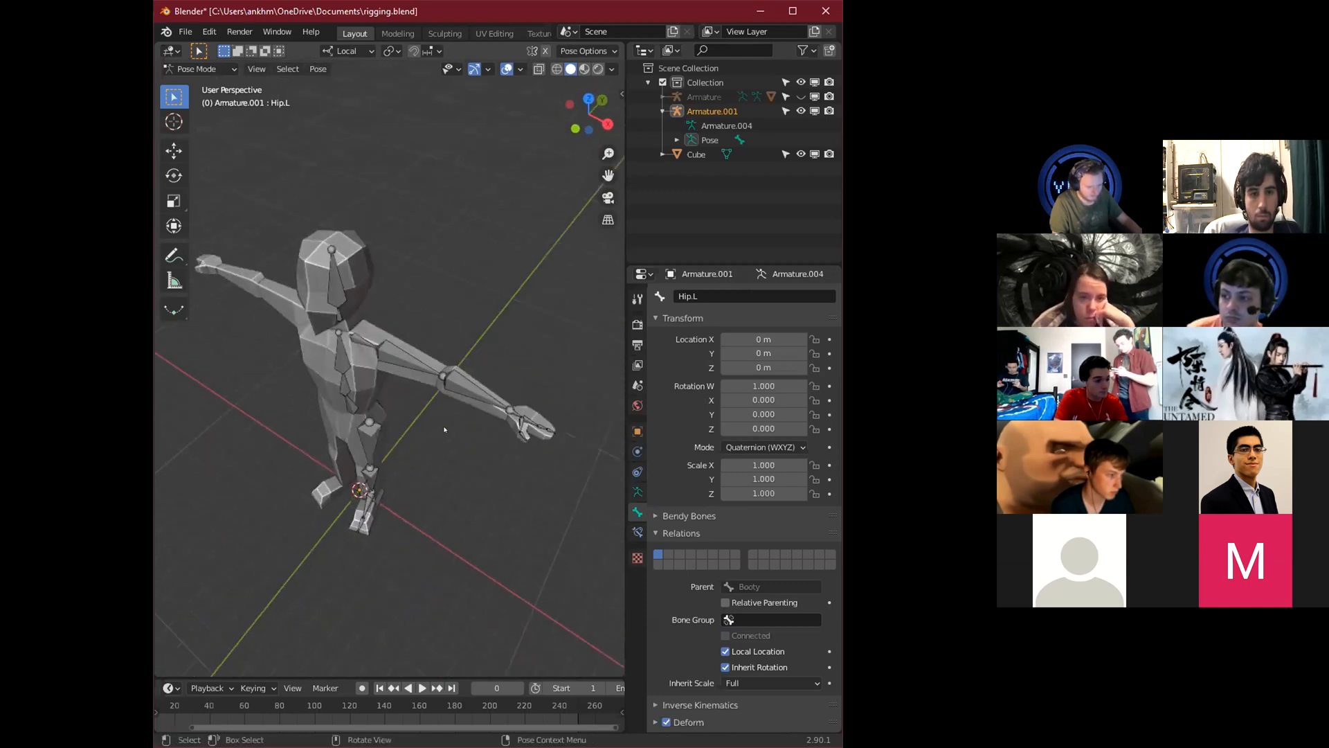
middle_click_drag(456, 478, 260, 420)
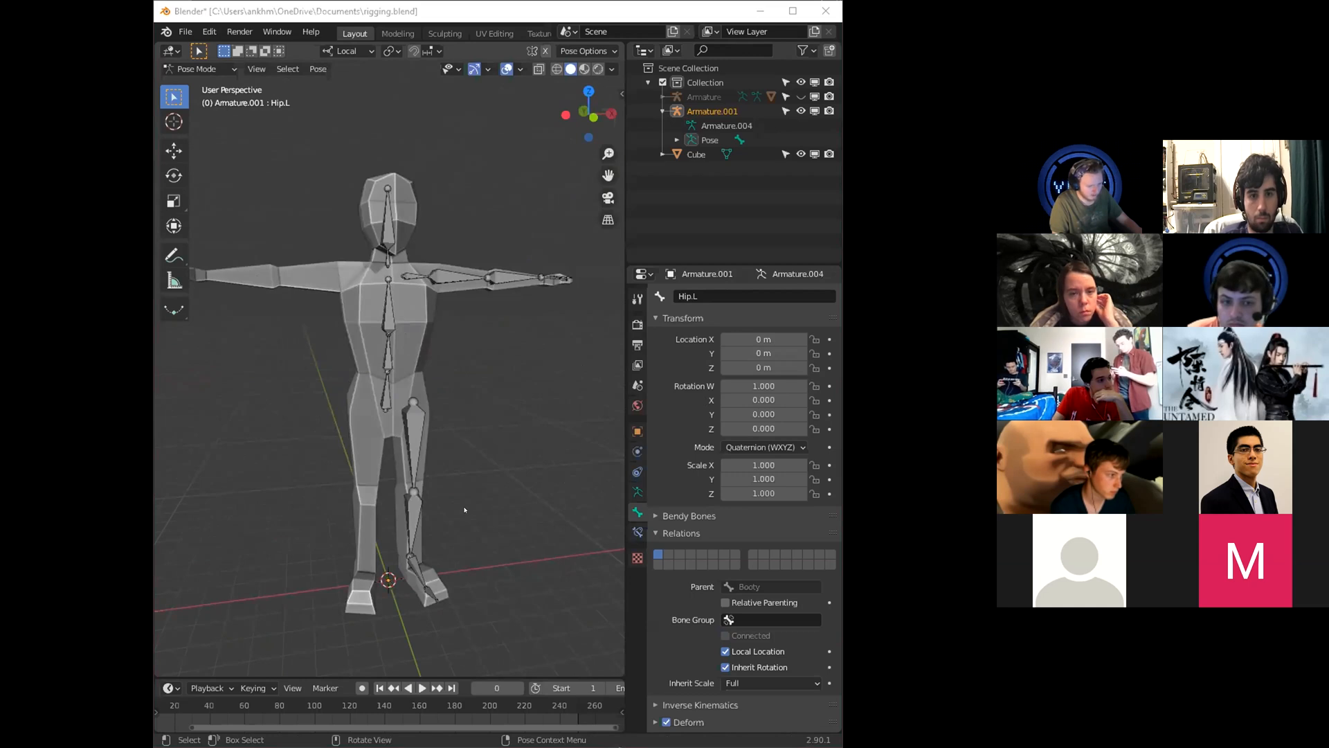
left_click(416, 457)
middle_click_drag(416, 470, 455, 371)
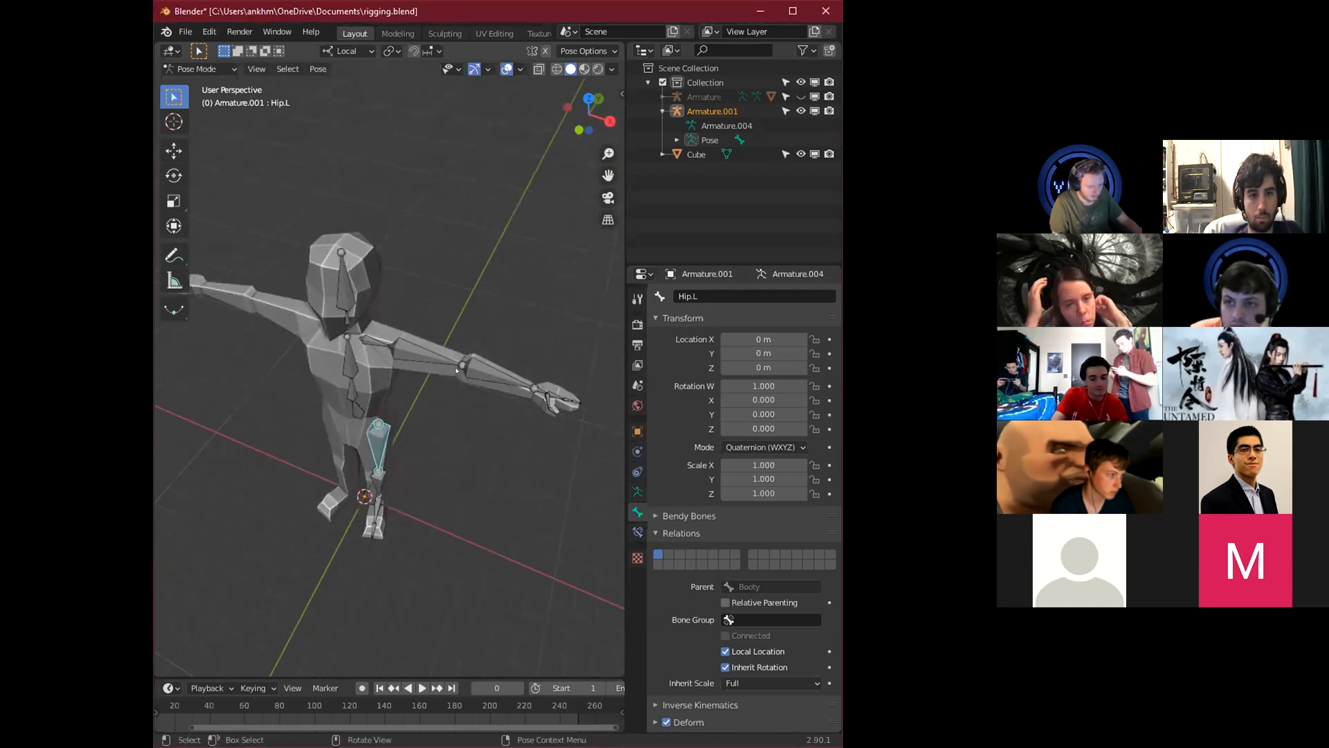
left_click(456, 371)
middle_click_drag(419, 451, 434, 443)
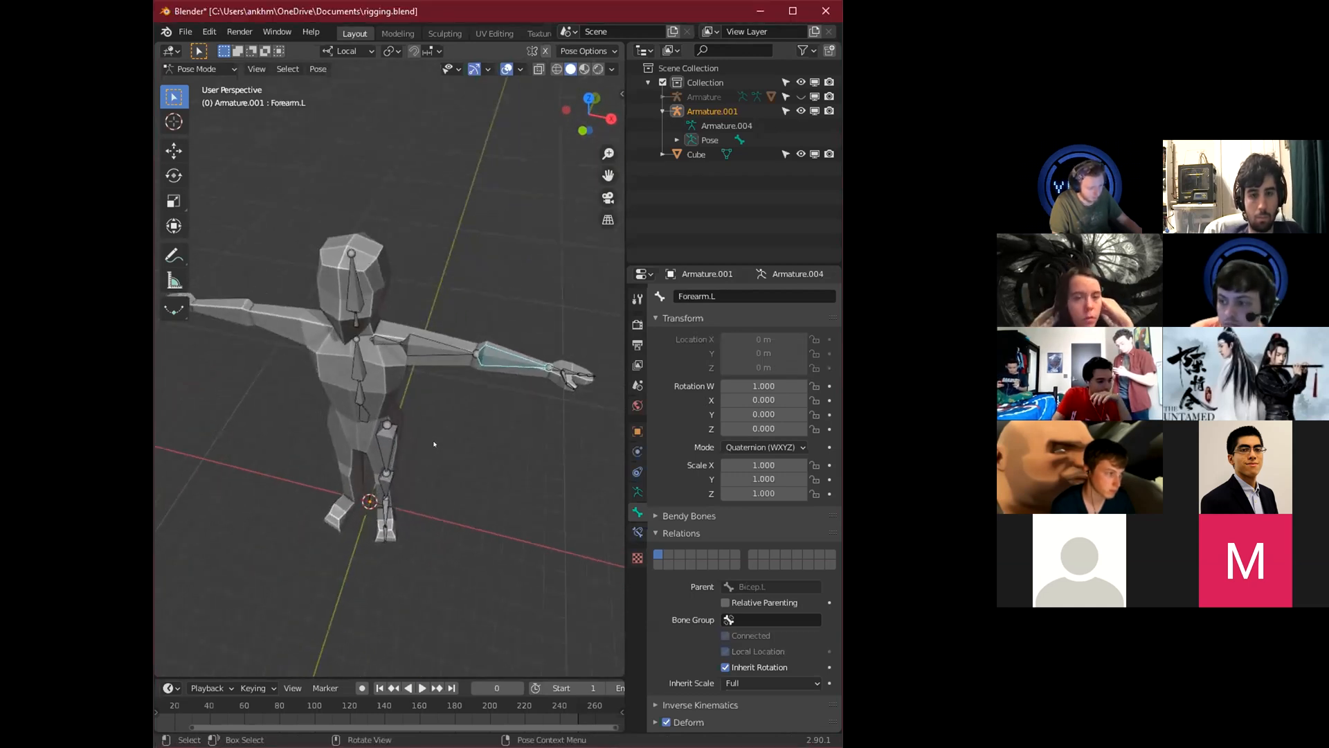
middle_click_drag(307, 488, 374, 533)
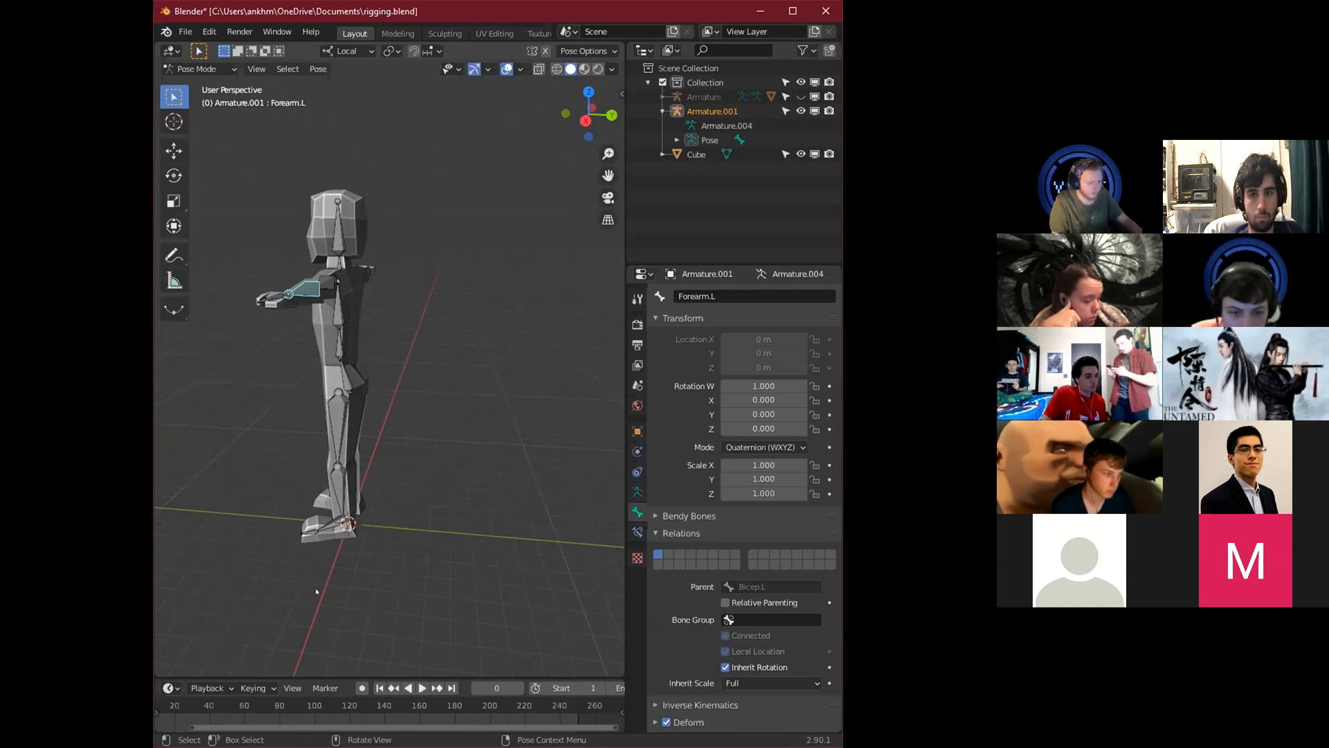
middle_click_drag(304, 430, 304, 339)
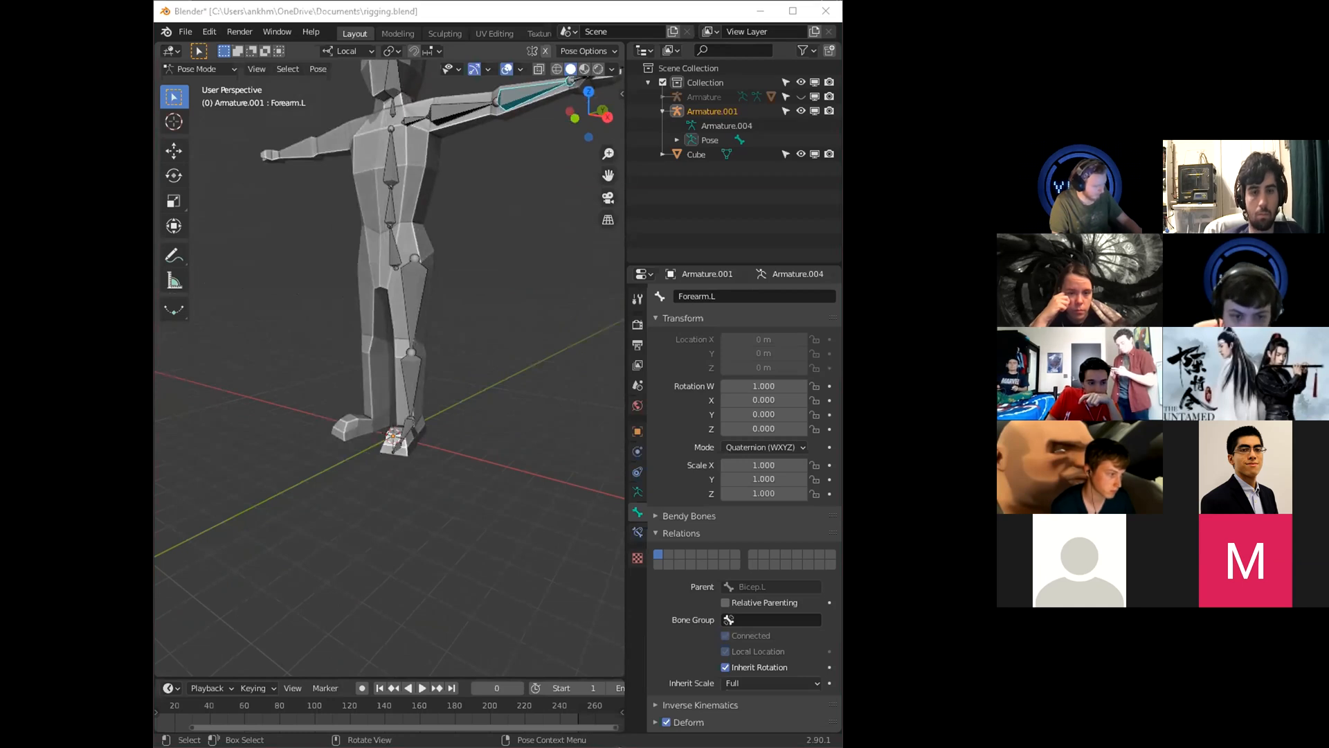
Switch the armature to Edit Mode and raise the left knee joint about 0.11 m along Z.
left_click(411, 360)
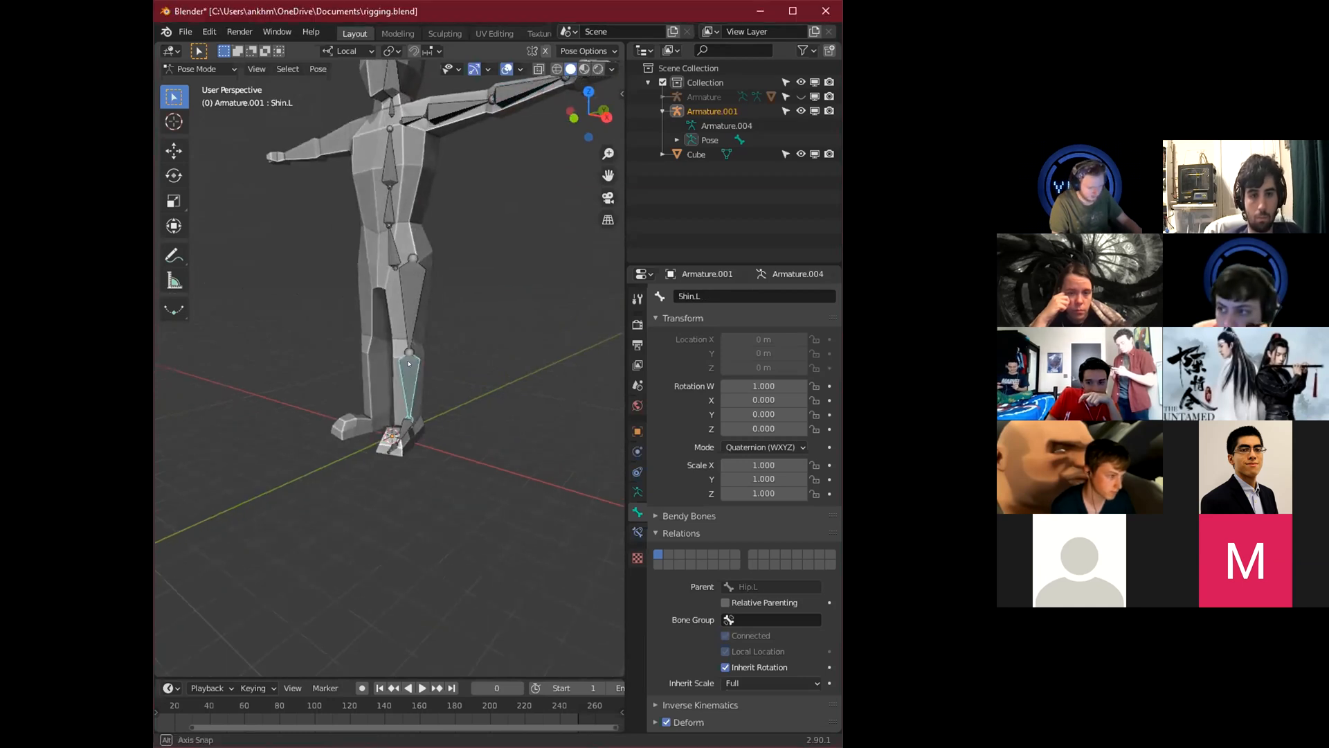
scroll(410, 363, "up", 5)
left_click(203, 70)
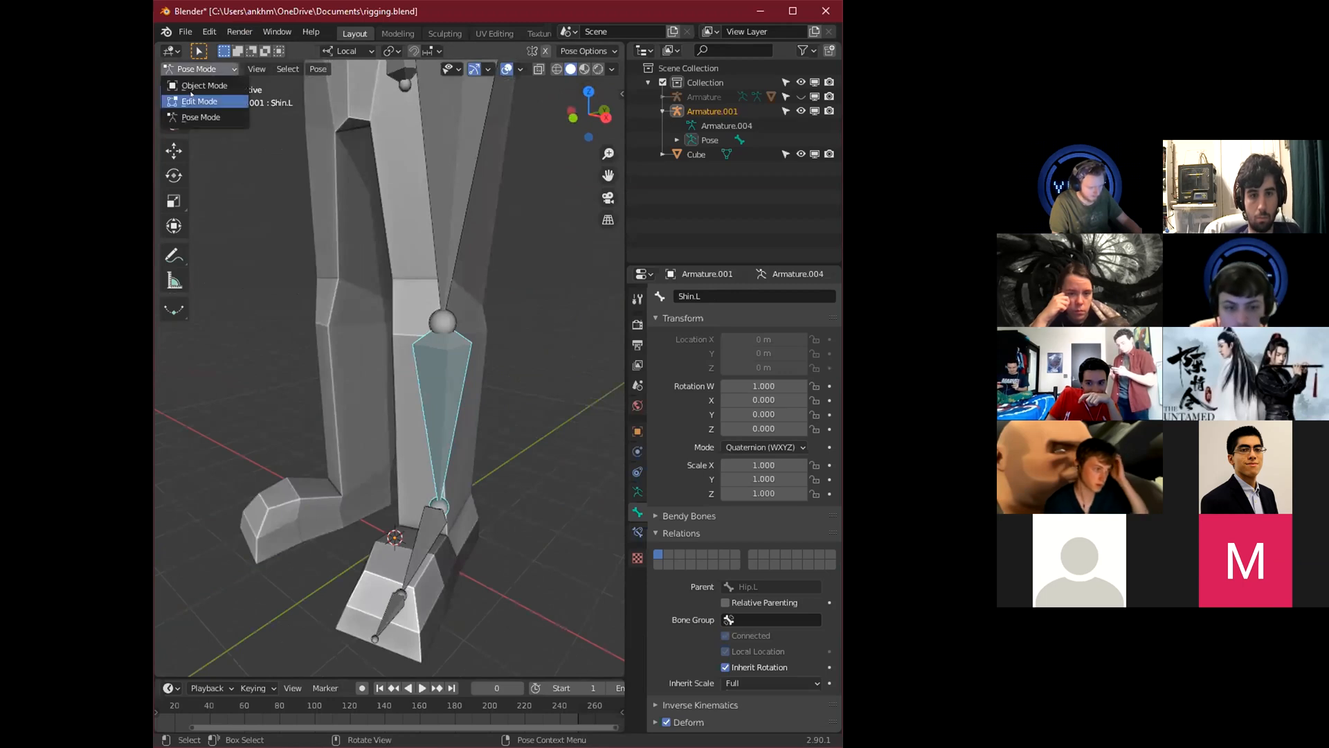
left_click(192, 101)
left_click(442, 322)
middle_click_drag(468, 358, 455, 359)
scroll(416, 335, "down", 3)
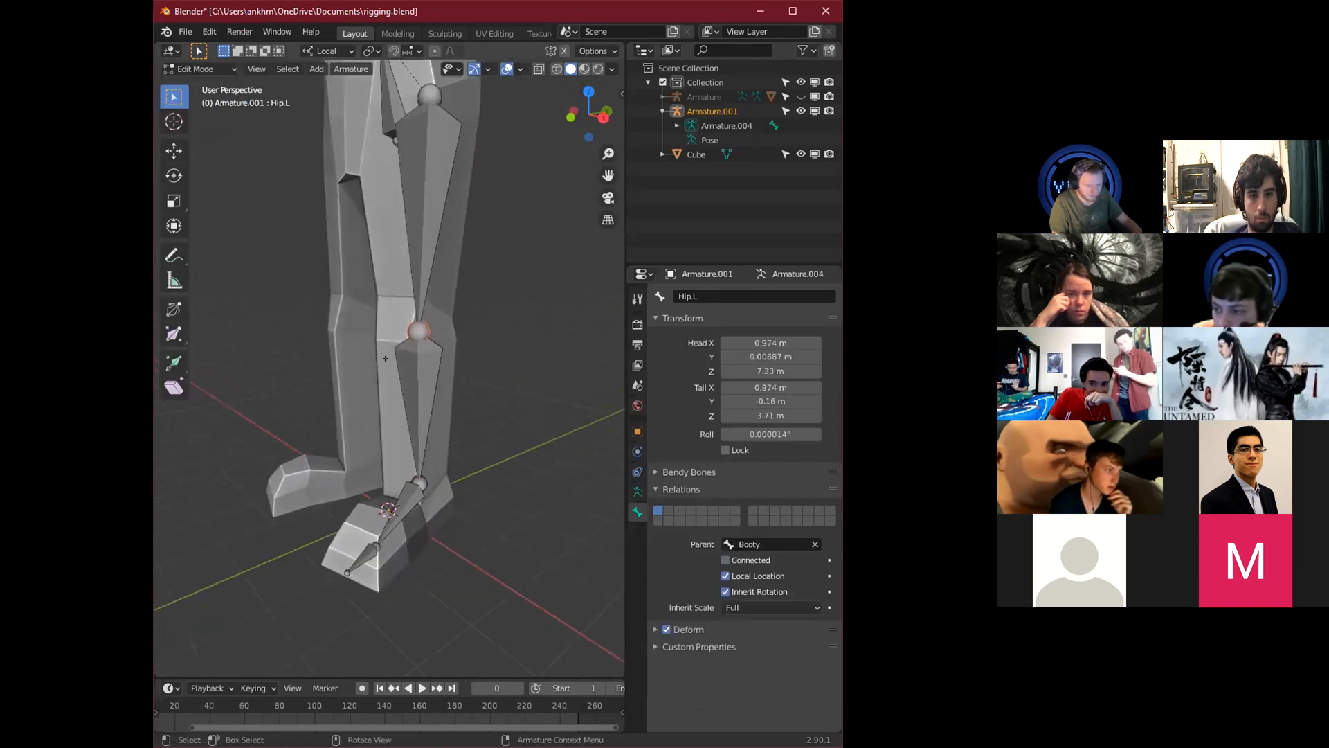
middle_click_drag(528, 395, 429, 385)
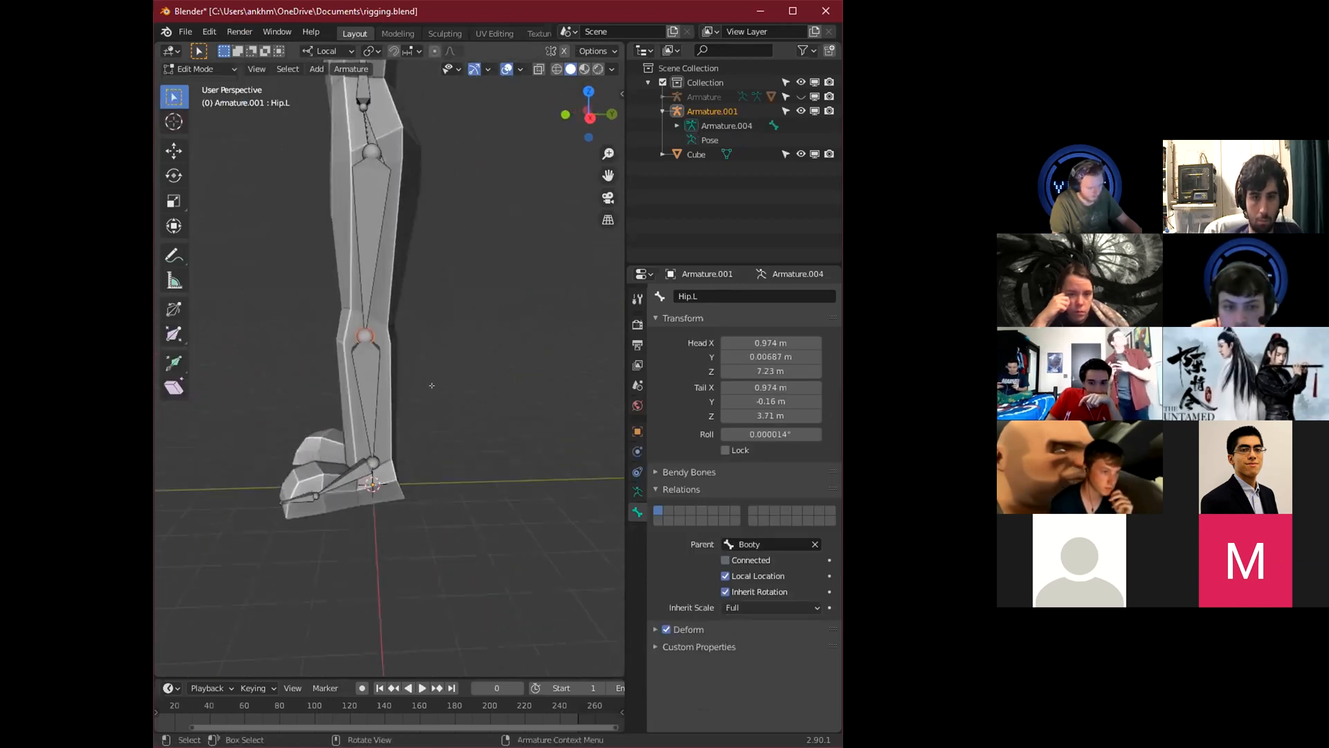
key("g")
key("z")
key("z")
left_click(418, 326)
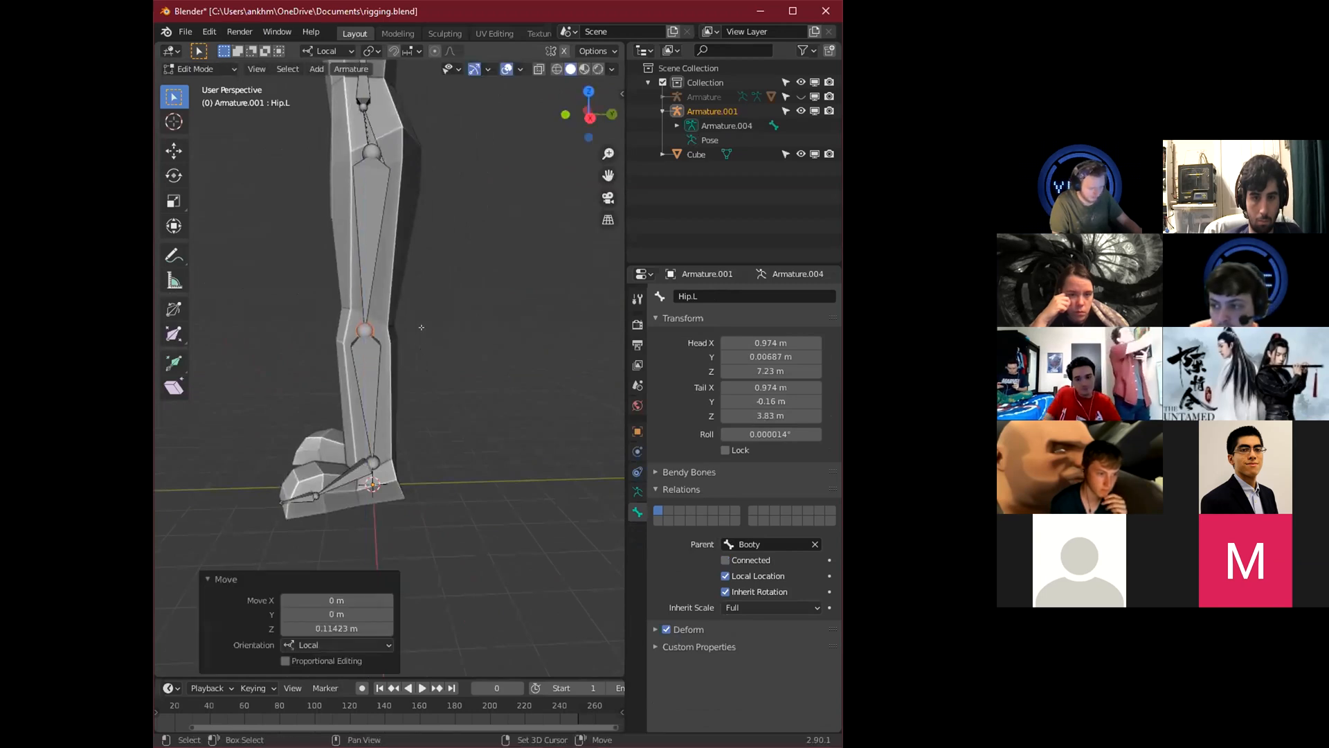
Shift the left knee joint about 0.024 m toward the front of the leg along Y, working in side view.
middle_click_drag(418, 326, 387, 306)
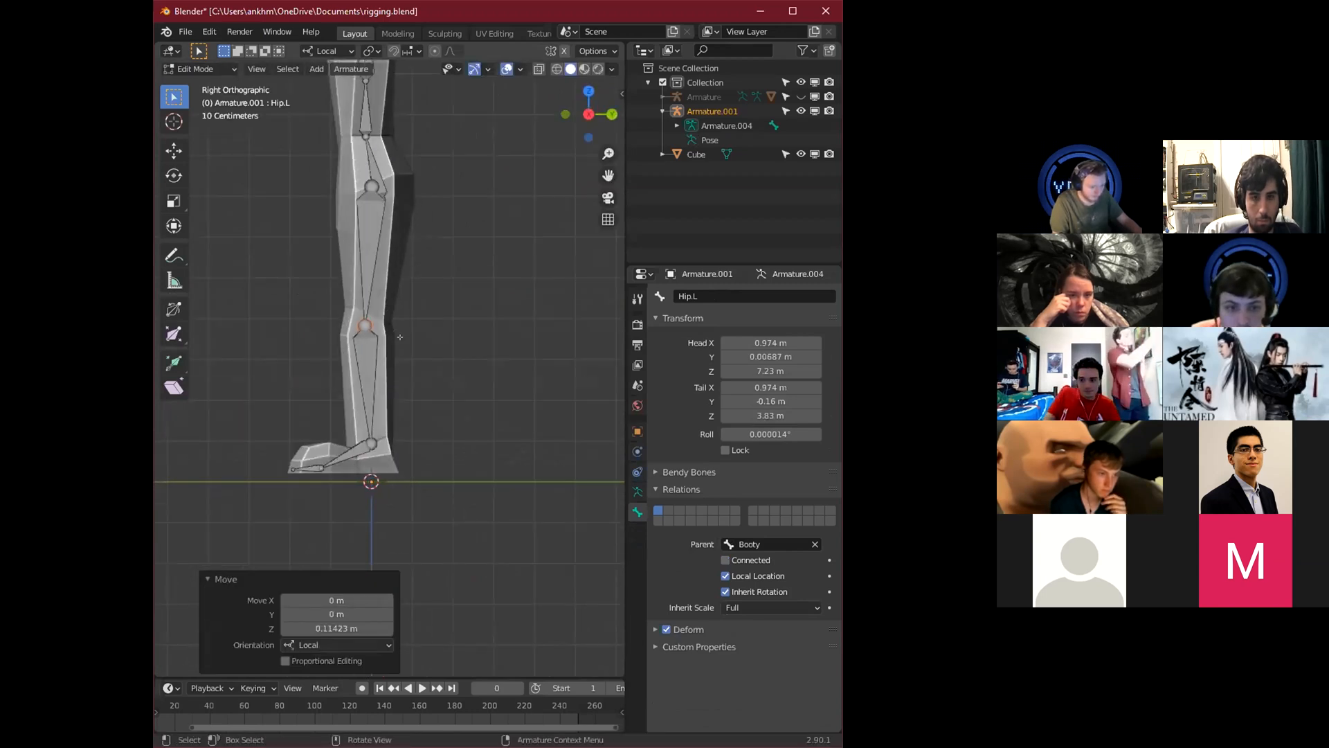
scroll(399, 337, "up", 2)
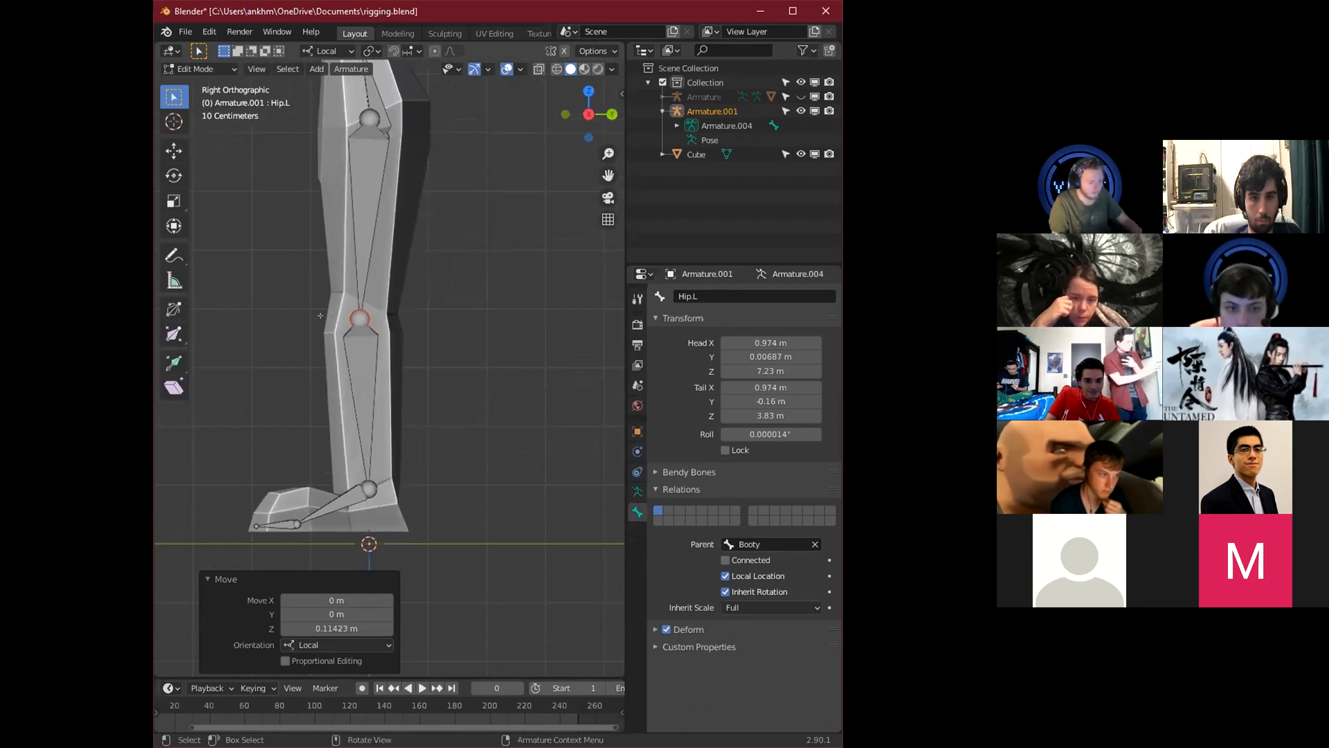
key("g")
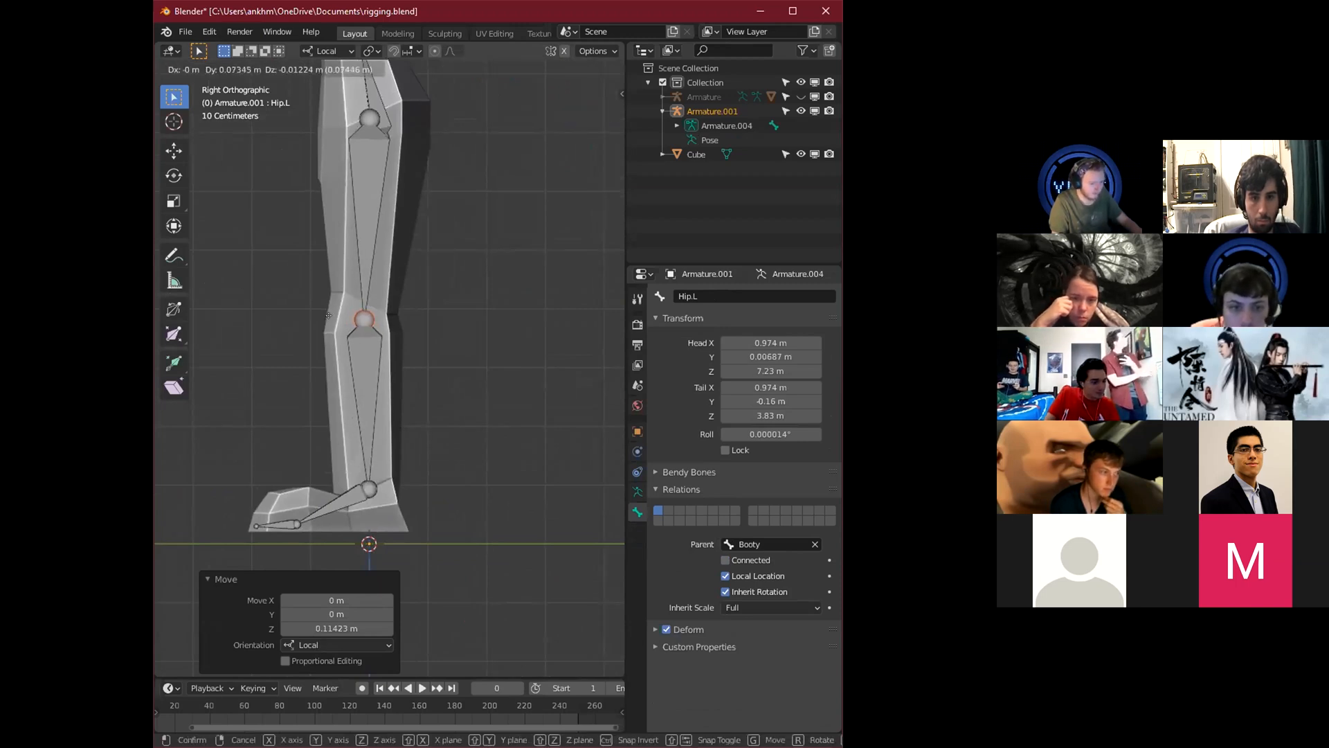
left_click(320, 316)
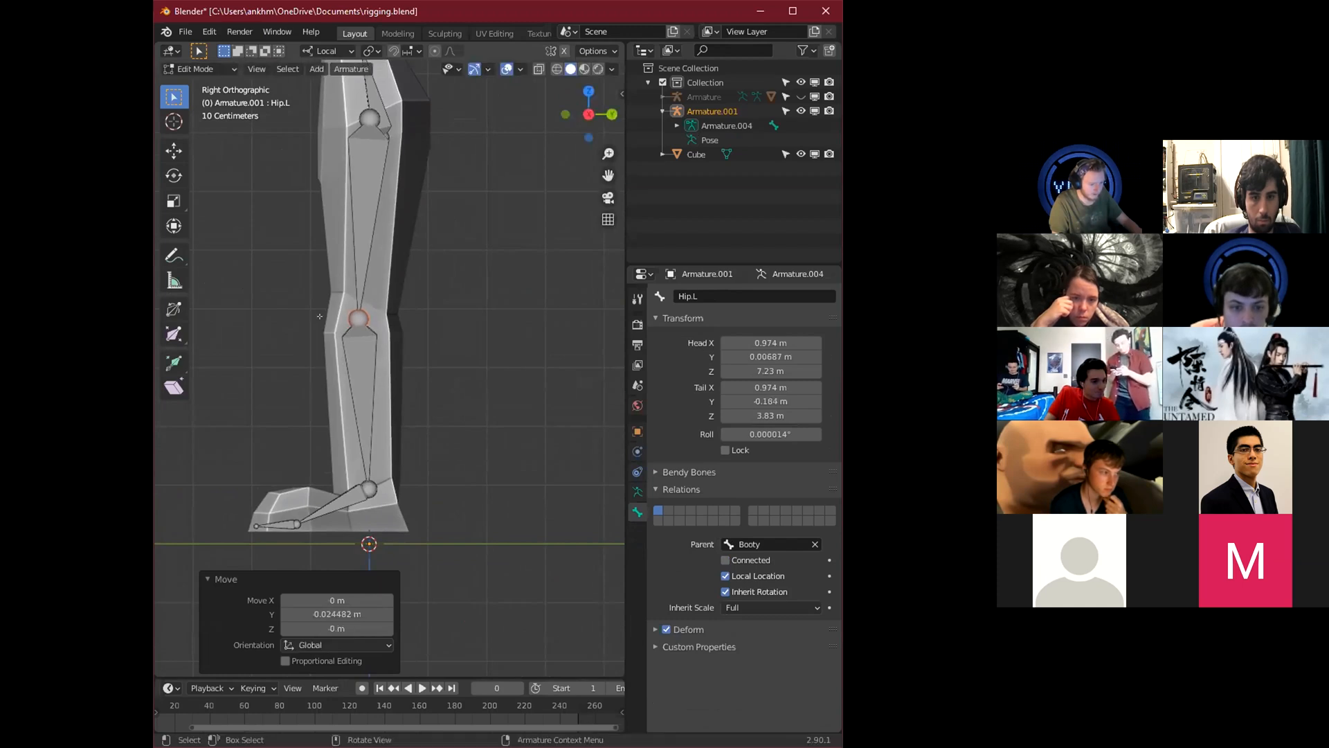
Extrude a bone about 1.4 m forward from the left knee joint and another about 1.25 m backward from the ankle along Y.
key("e")
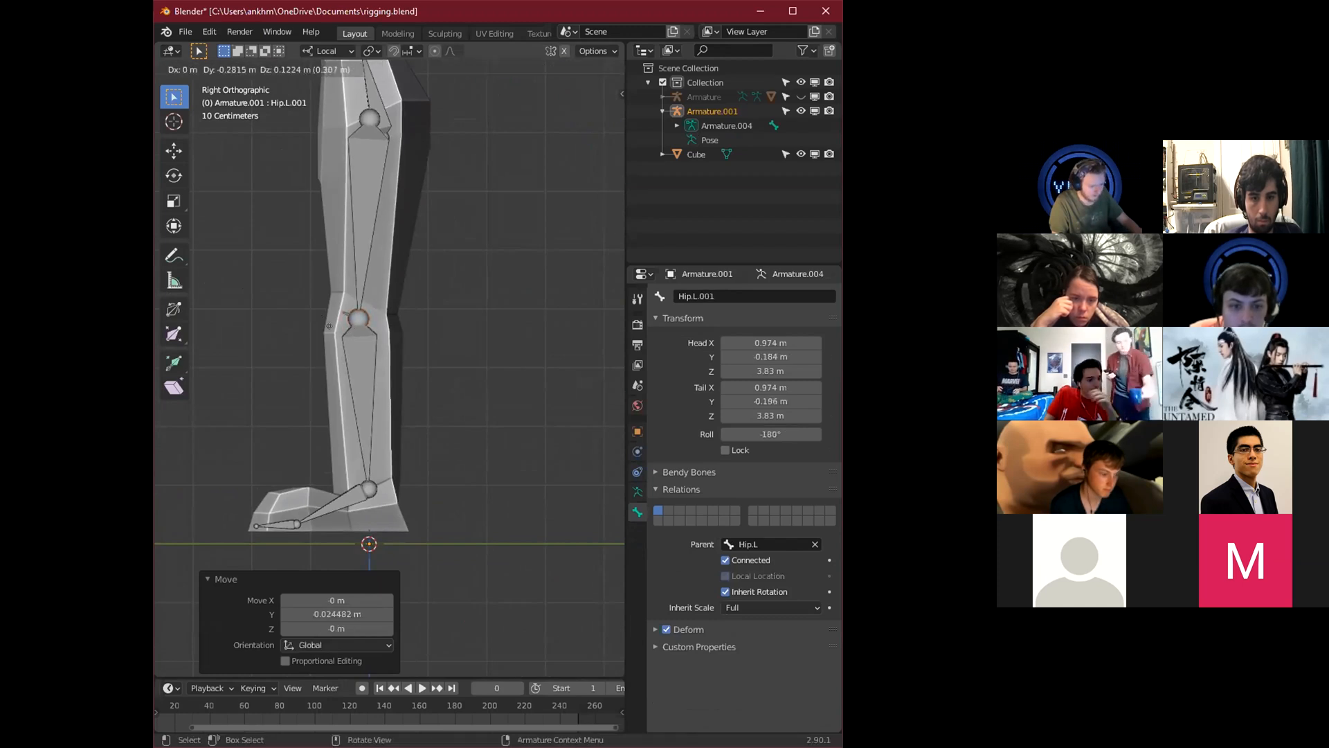
left_click(263, 325)
left_click(367, 488)
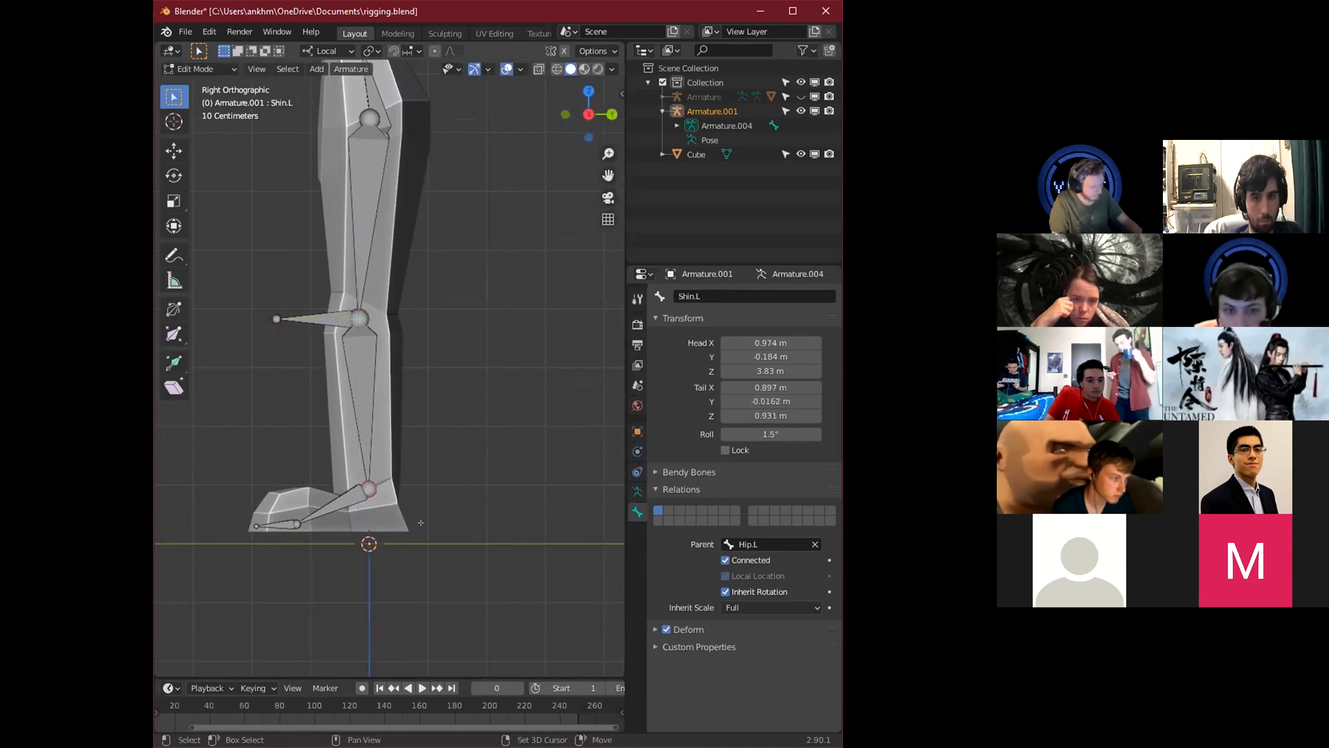
key("e")
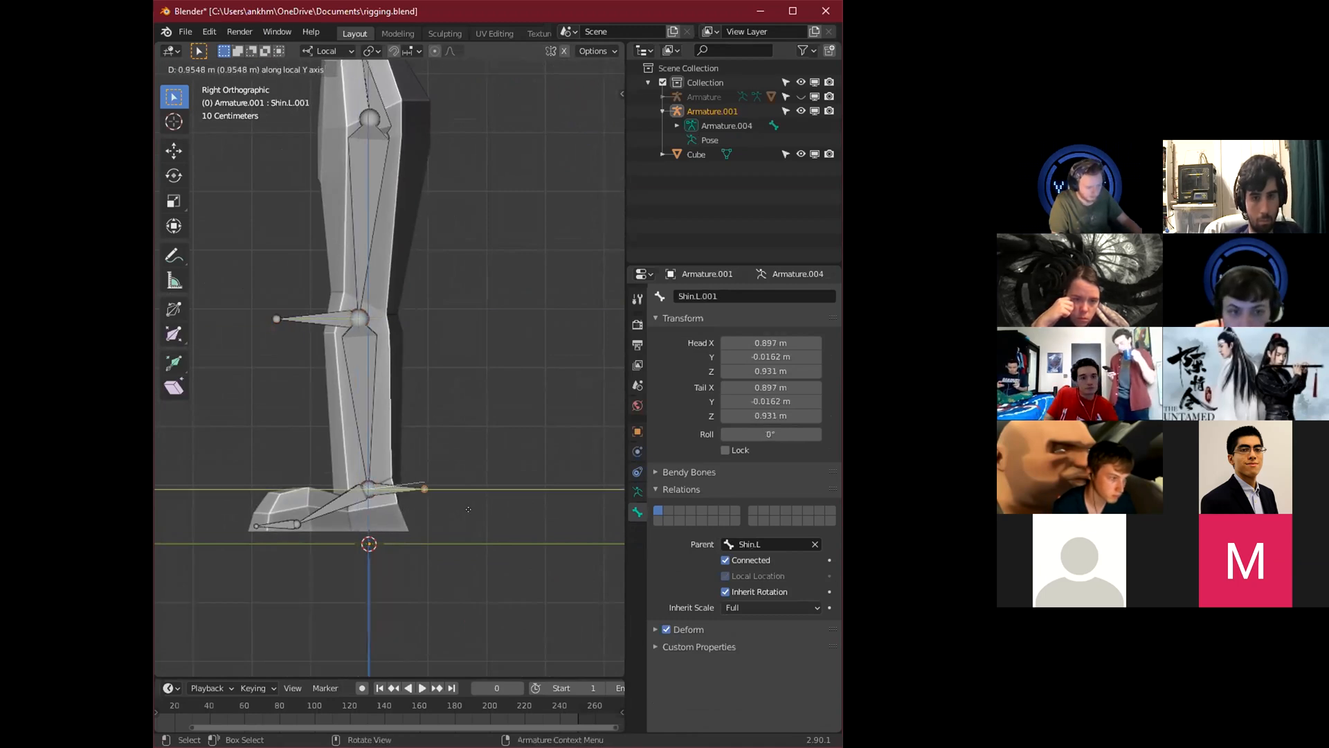
left_click(479, 511)
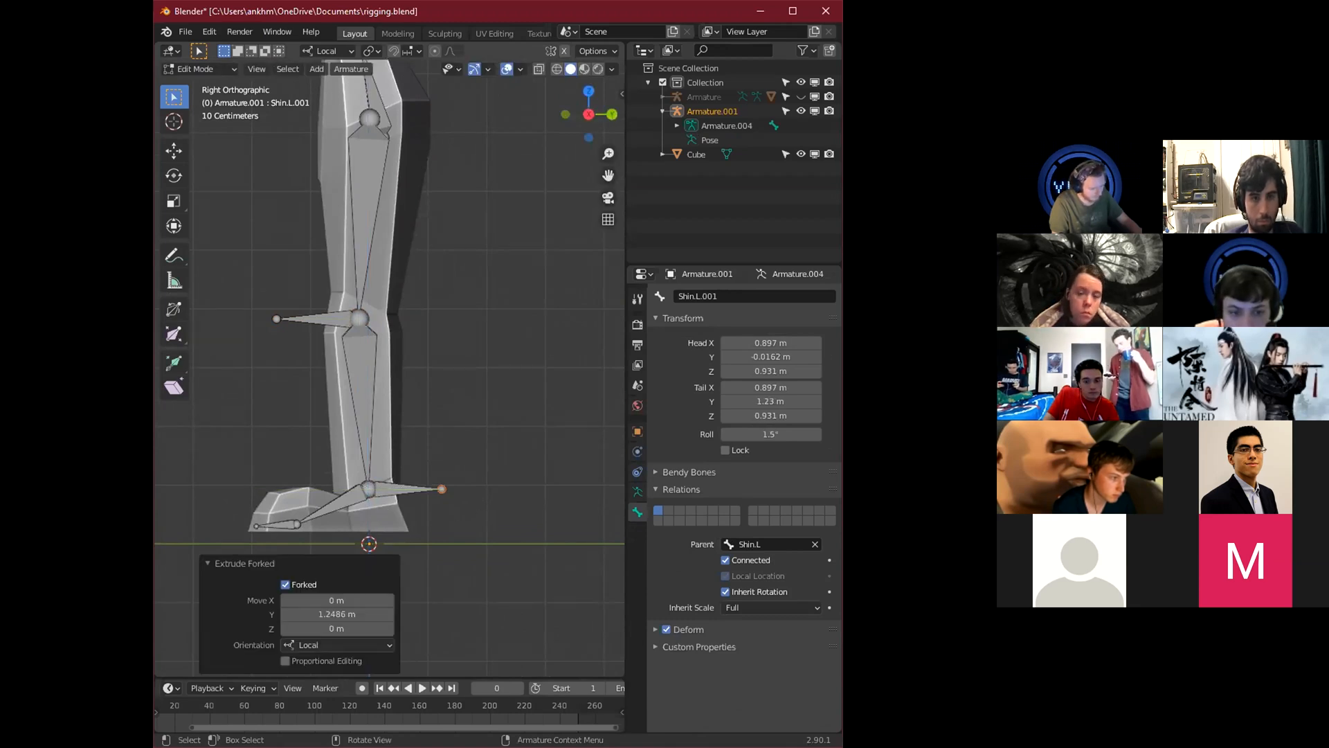
Clear the parent of the extruded knee and heel bones and turn off Deform for both.
left_click(321, 317)
scroll(322, 317, "up", 1)
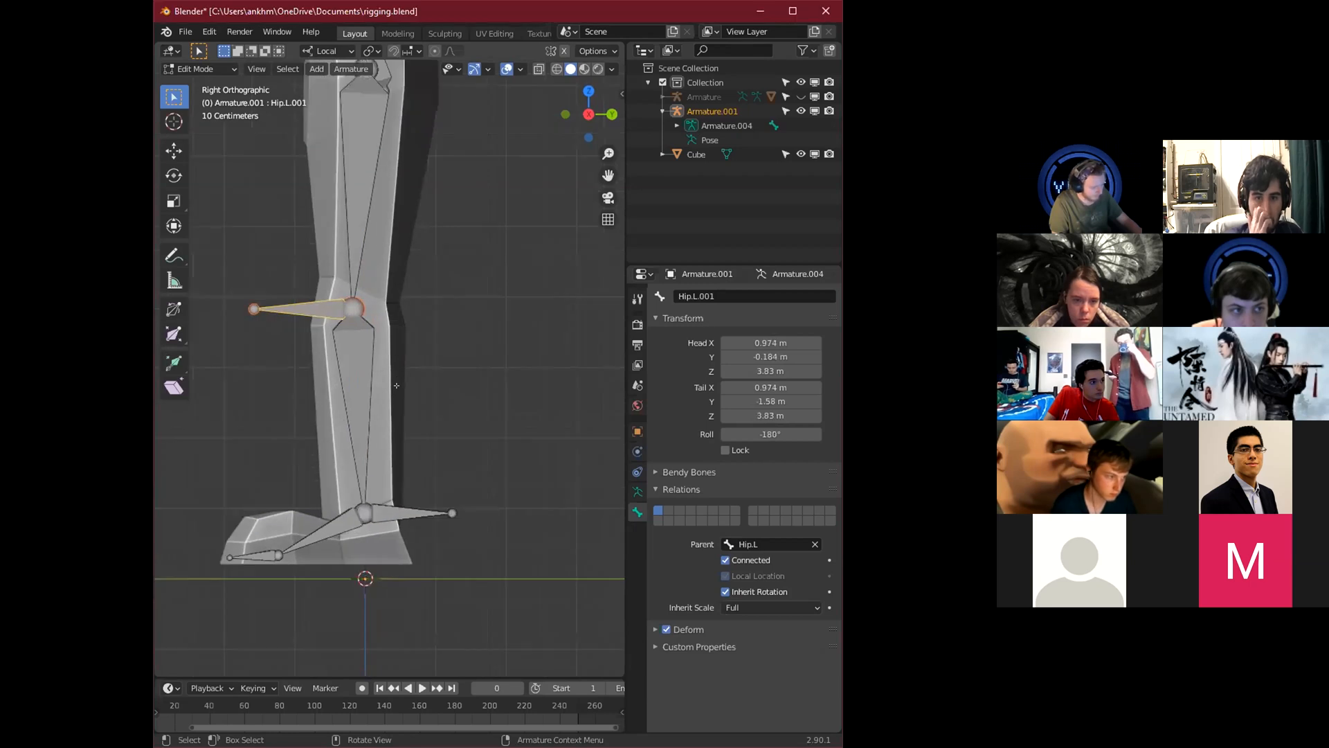
left_click(814, 544)
key("ctrl+z")
left_click(813, 544)
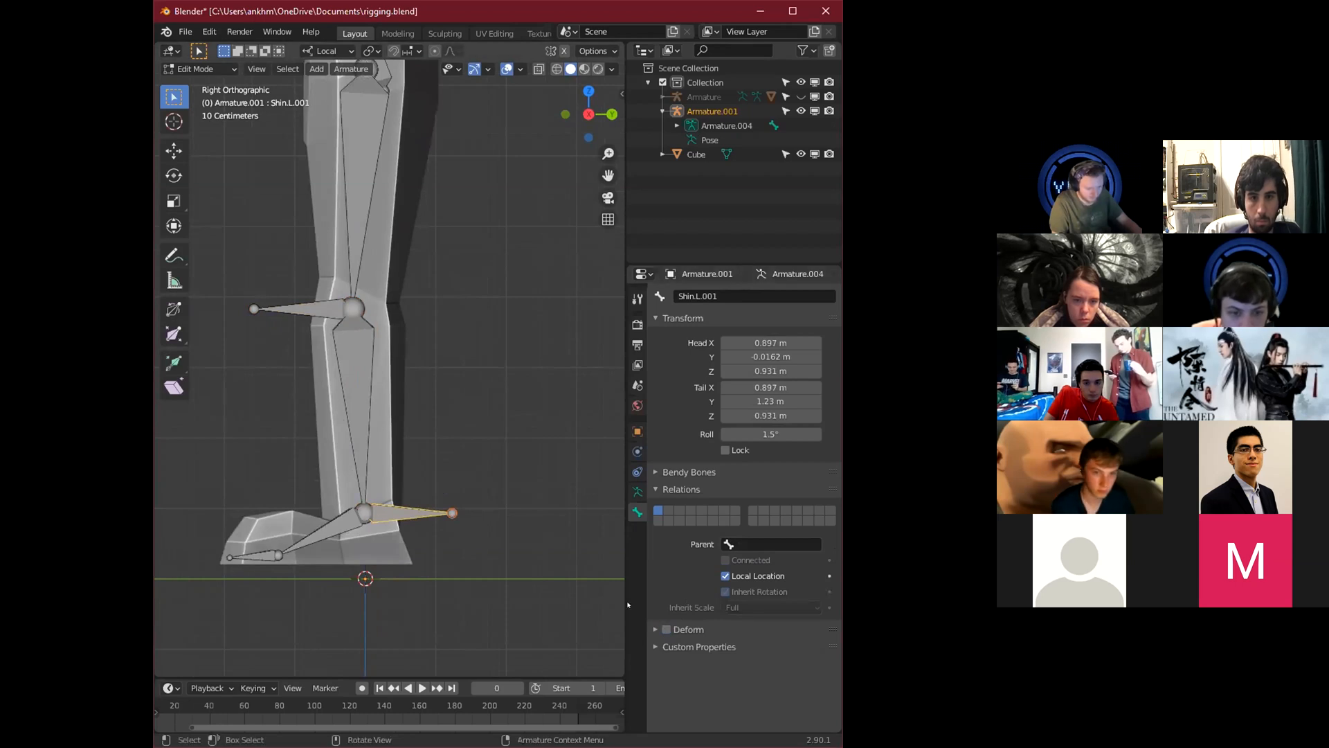
left_click(304, 310)
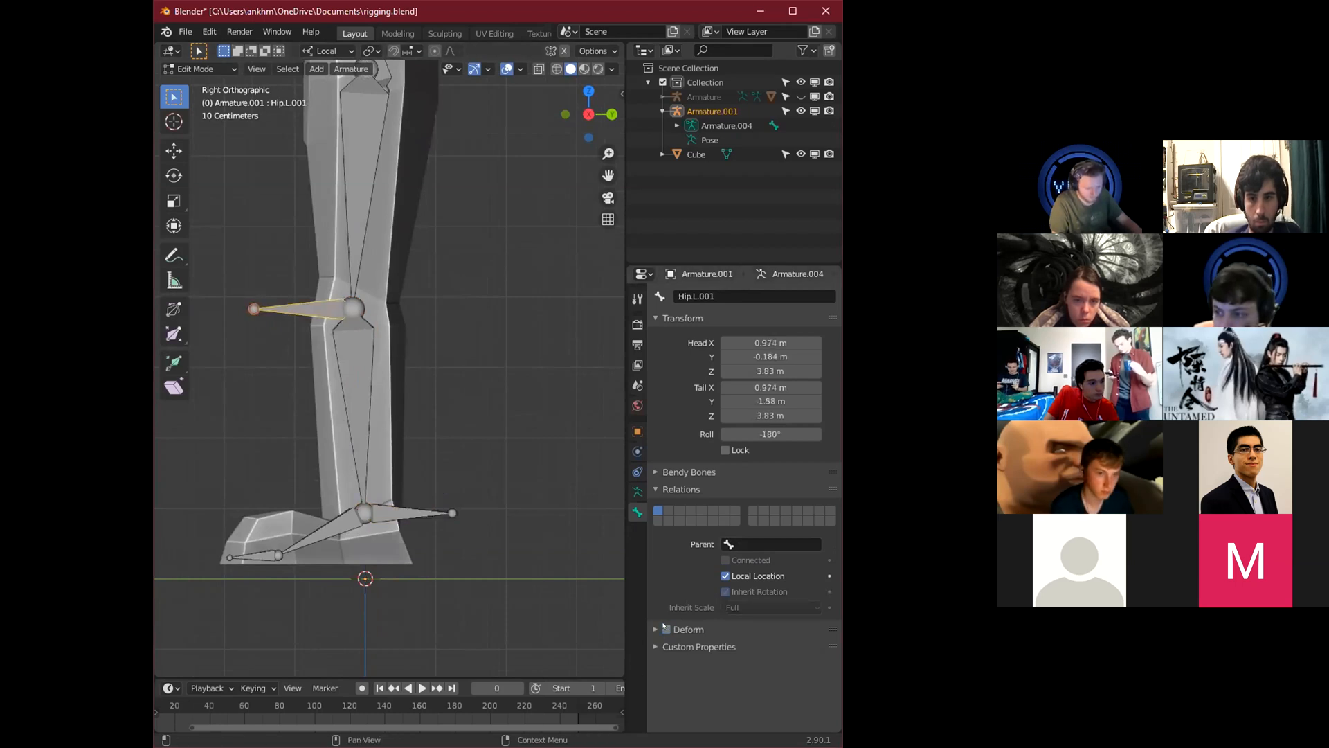
mouse_move(376, 419)
middle_mouse_down()
mouse_move(409, 511)
mouse_move(362, 408)
middle_mouse_up()
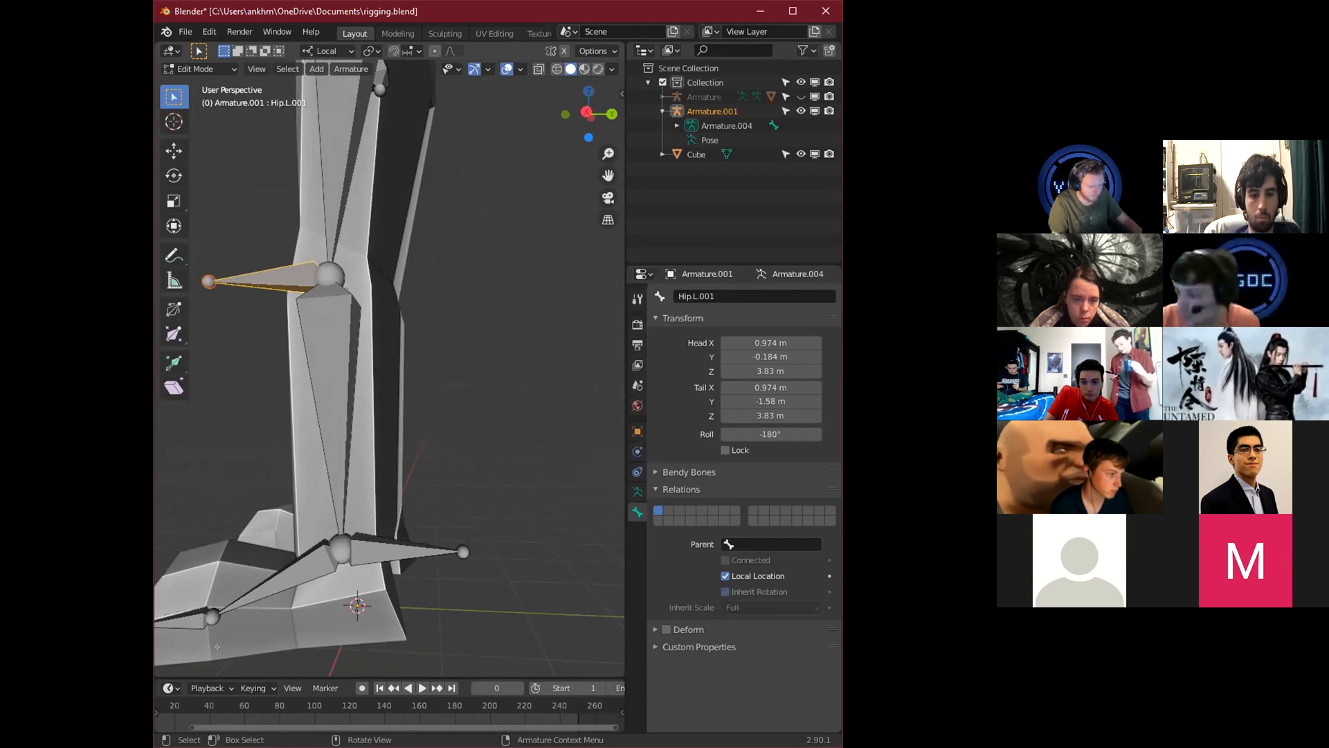
left_click(388, 546)
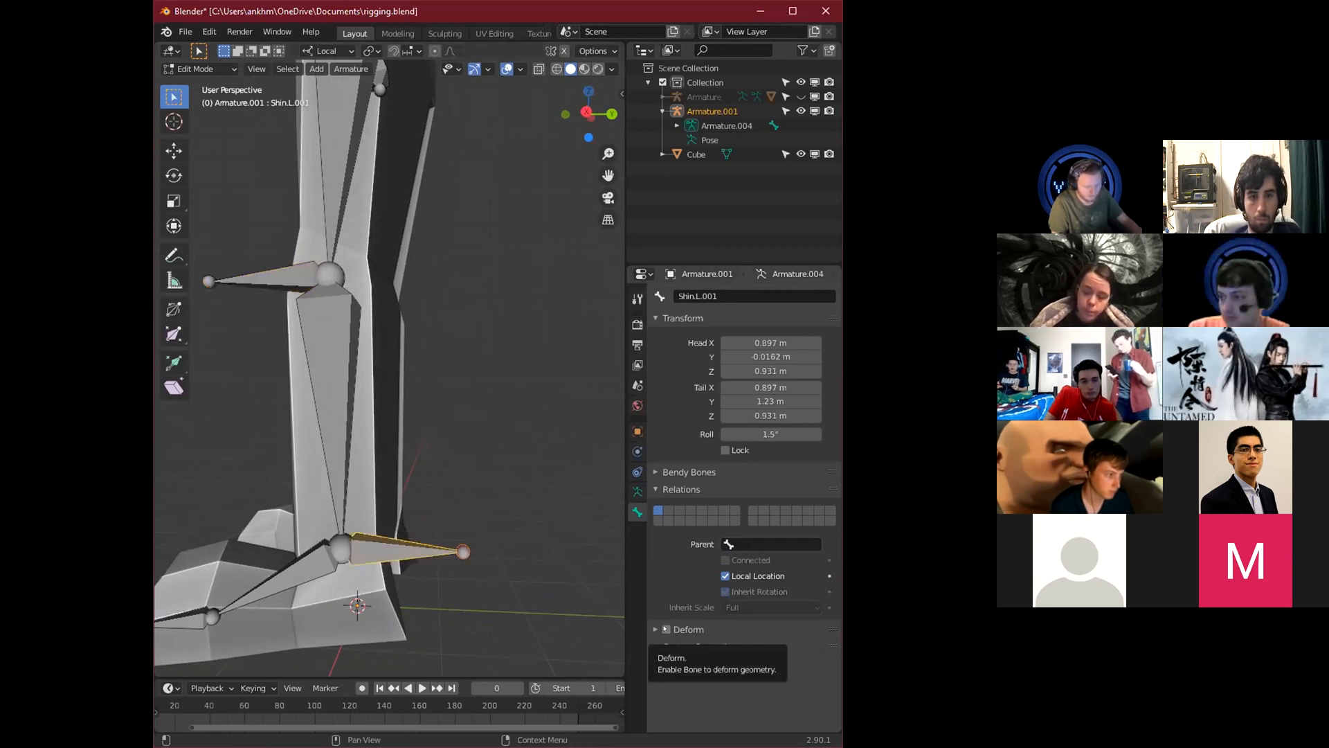
middle_click_drag(415, 388, 444, 428)
scroll(225, 385, "down", 1)
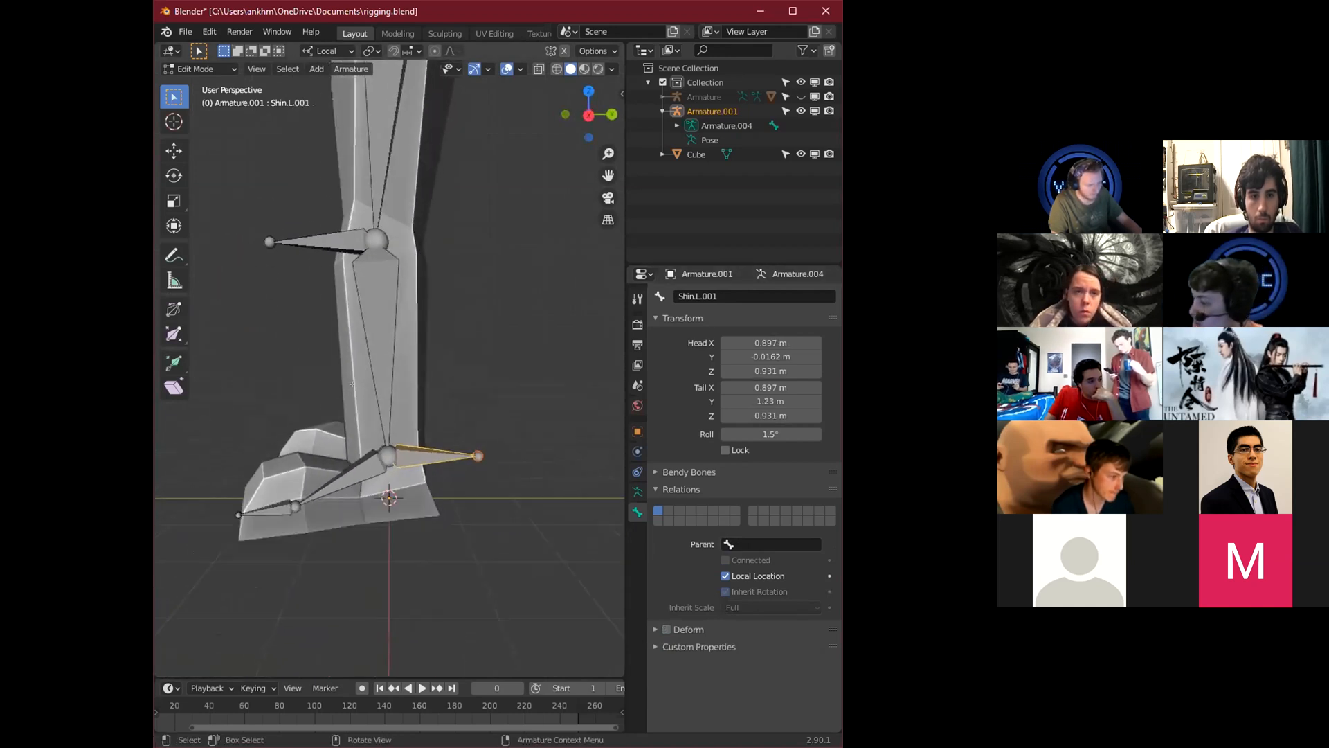
Move the detached knee bone along Y until it sits about 3.2 m in front of the knee.
left_click(329, 233)
middle_click_drag(331, 228, 330, 381)
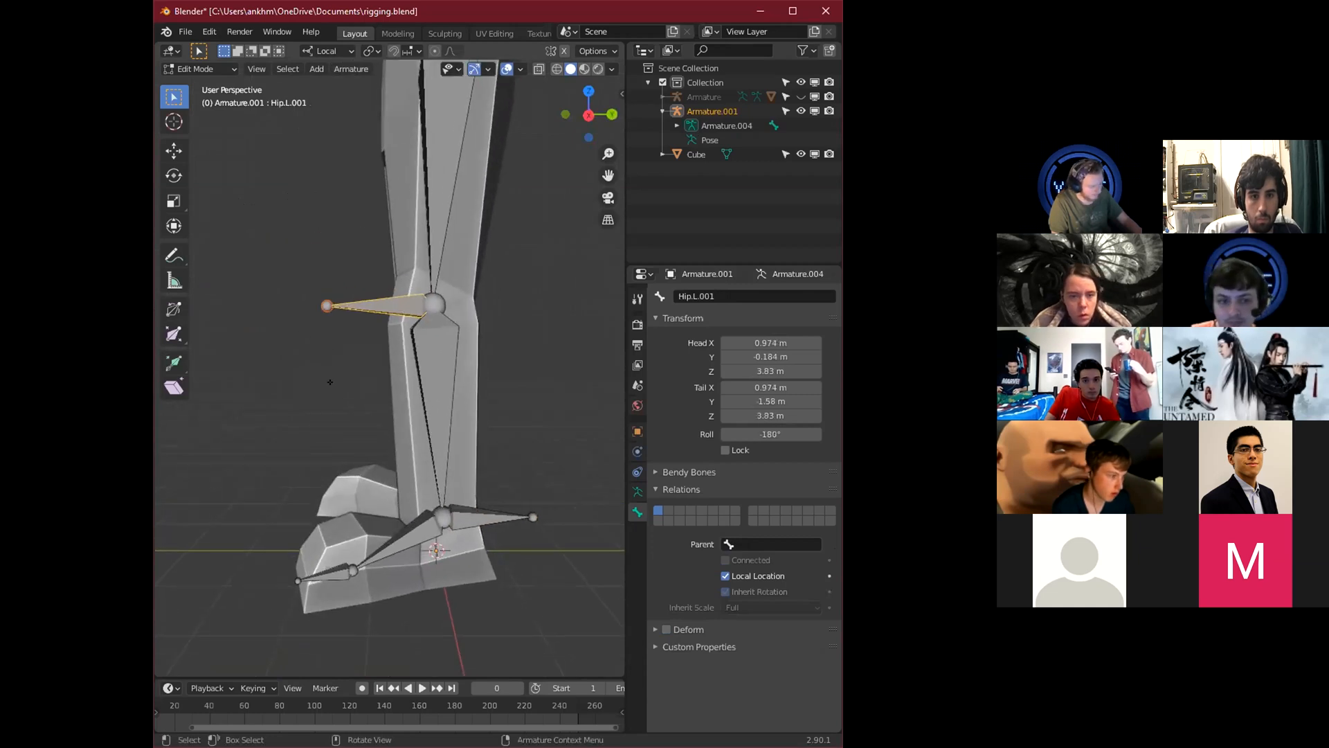
left_click(215, 382)
middle_click_drag(367, 422, 307, 396)
key("g")
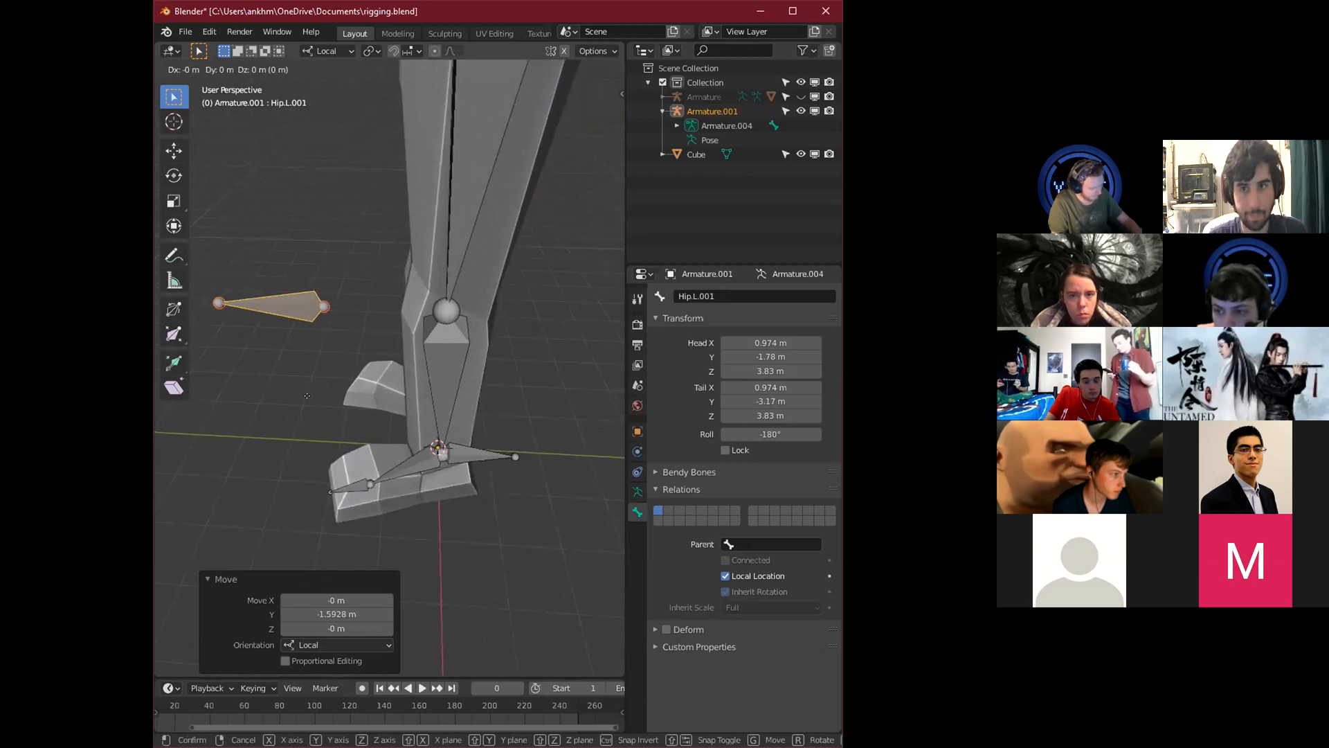
key("y")
left_click(290, 395)
middle_click_drag(386, 385, 381, 328)
key("g")
key("y")
left_click(340, 328)
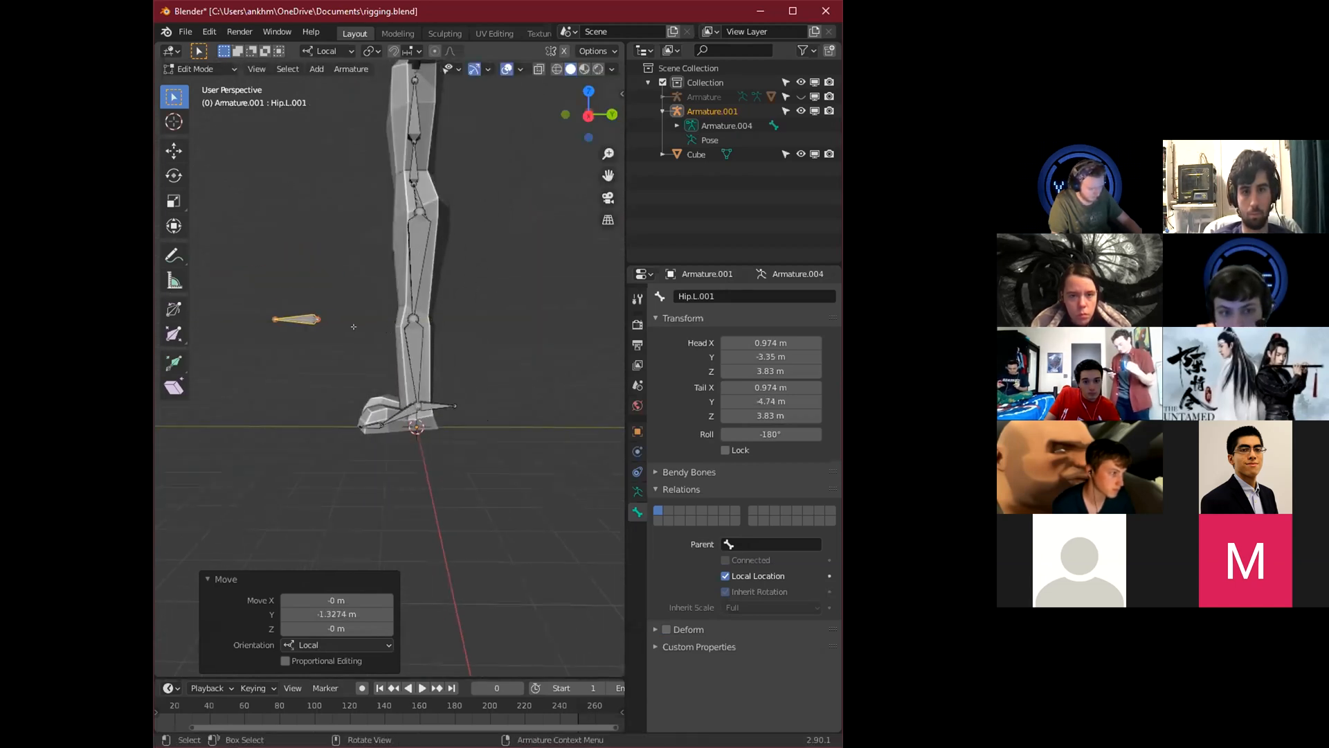
Rename the bone extending backward from the left ankle as heelIK.L.
scroll(432, 397, "up", 3)
left_click(447, 440)
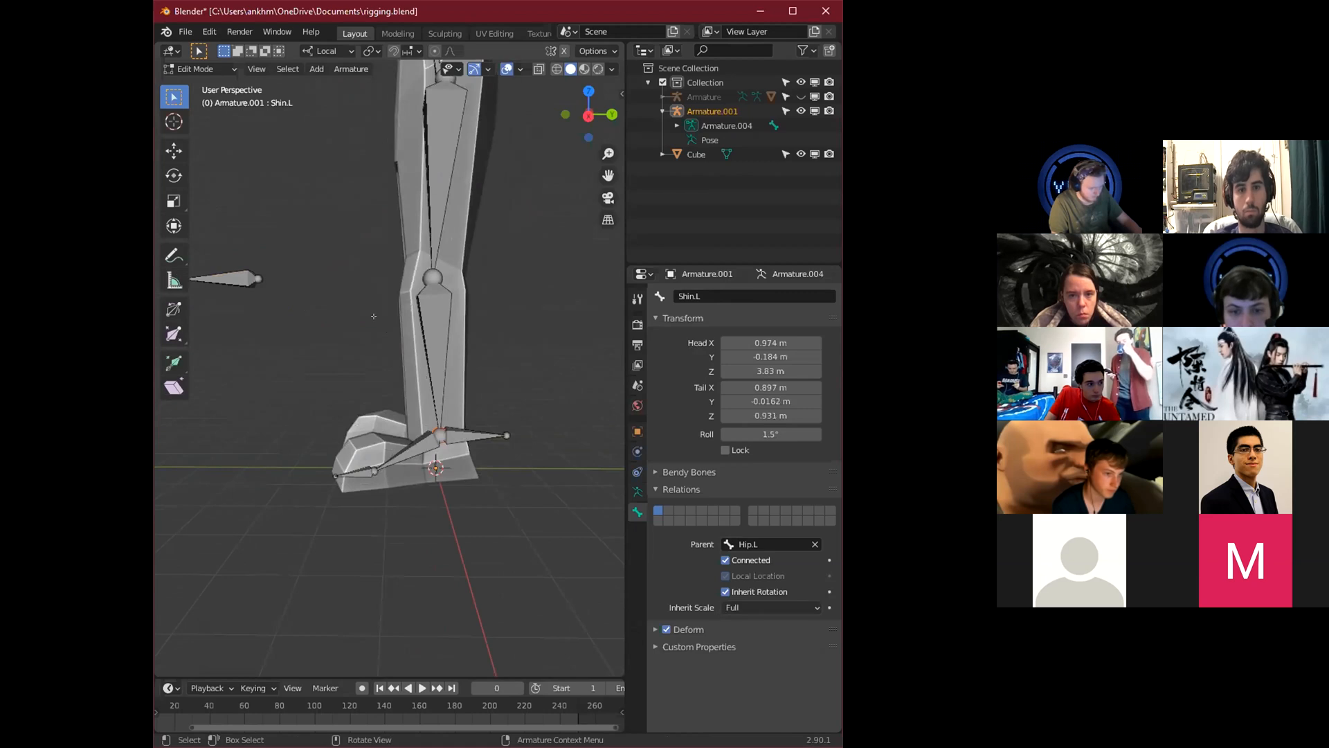
left_click(479, 431)
left_click(735, 292)
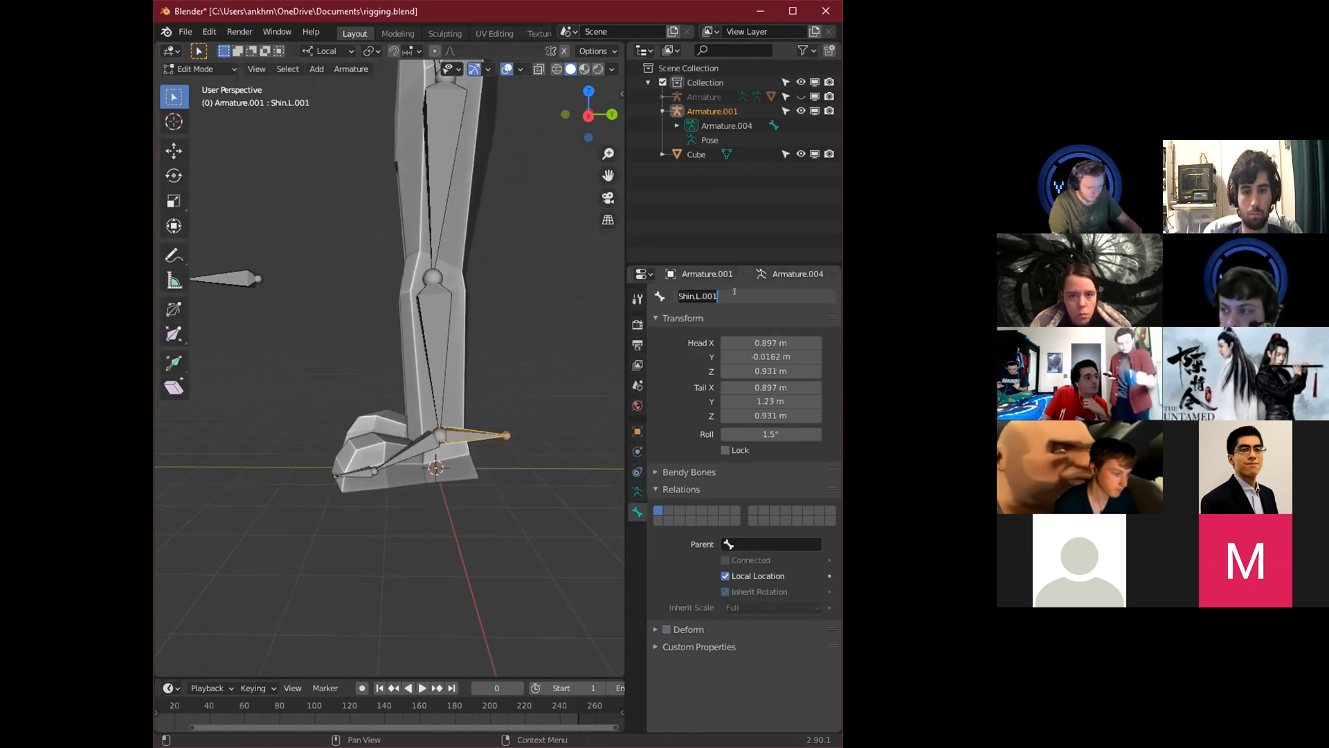
key("BackSpace")
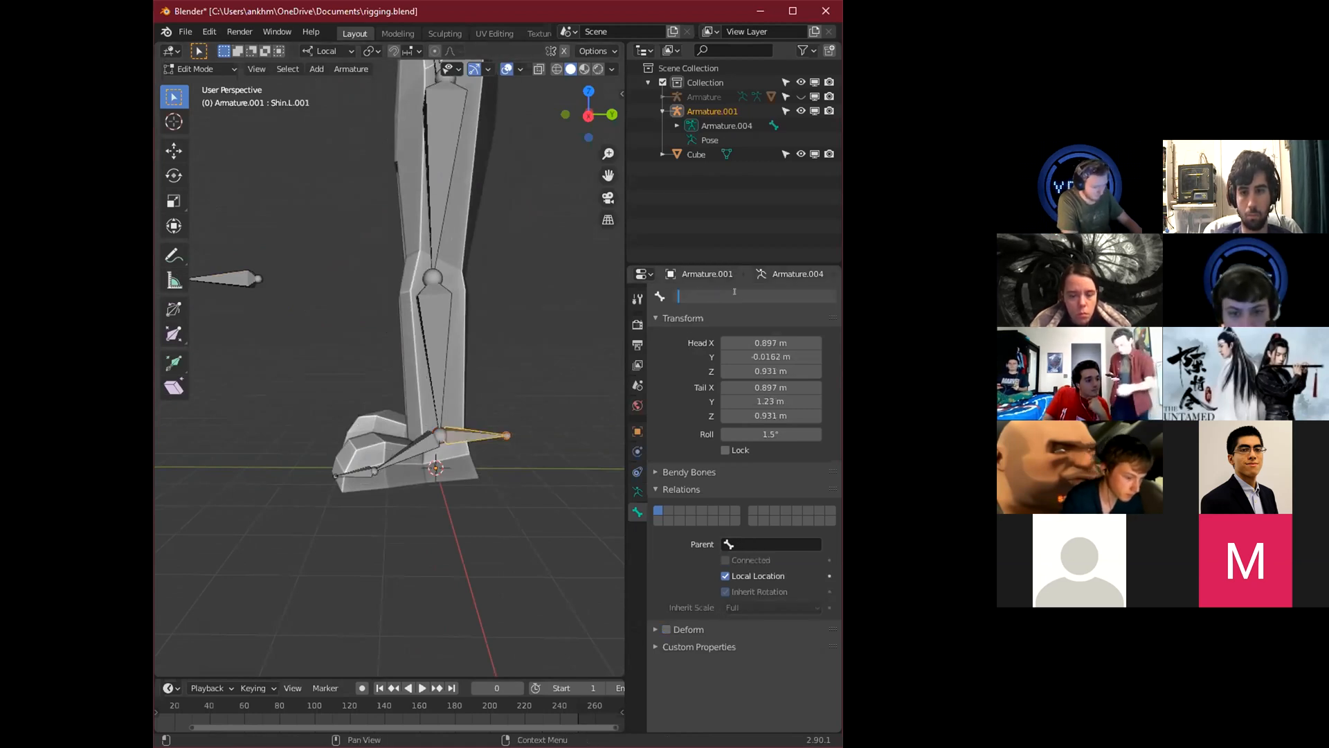
type("H")
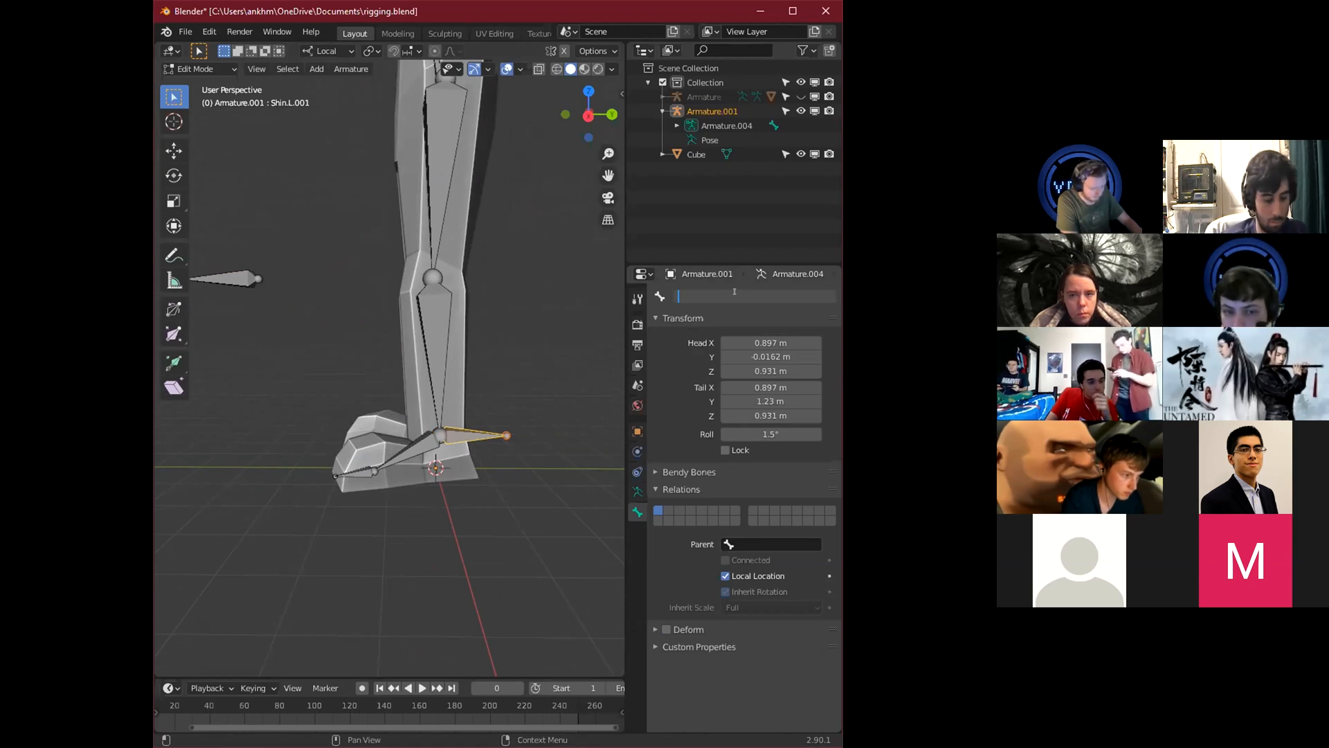
type("eell")
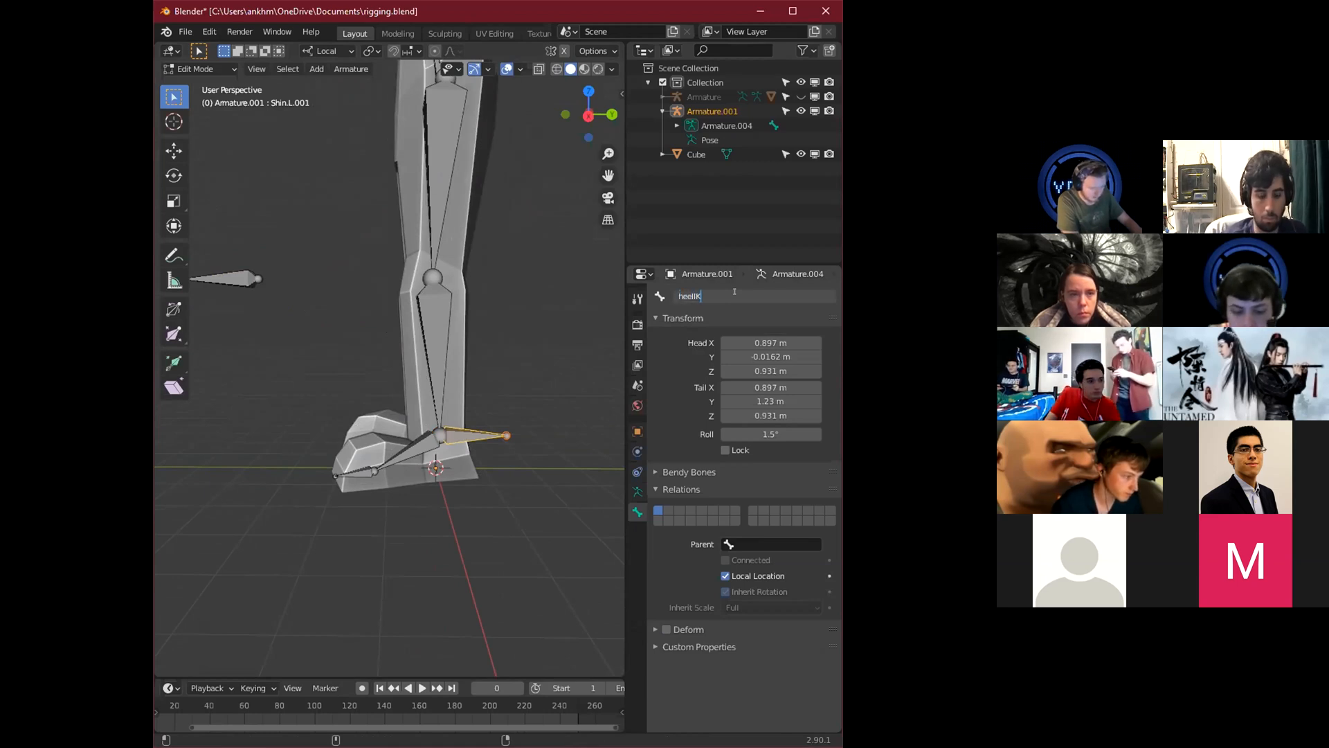
type(".L")
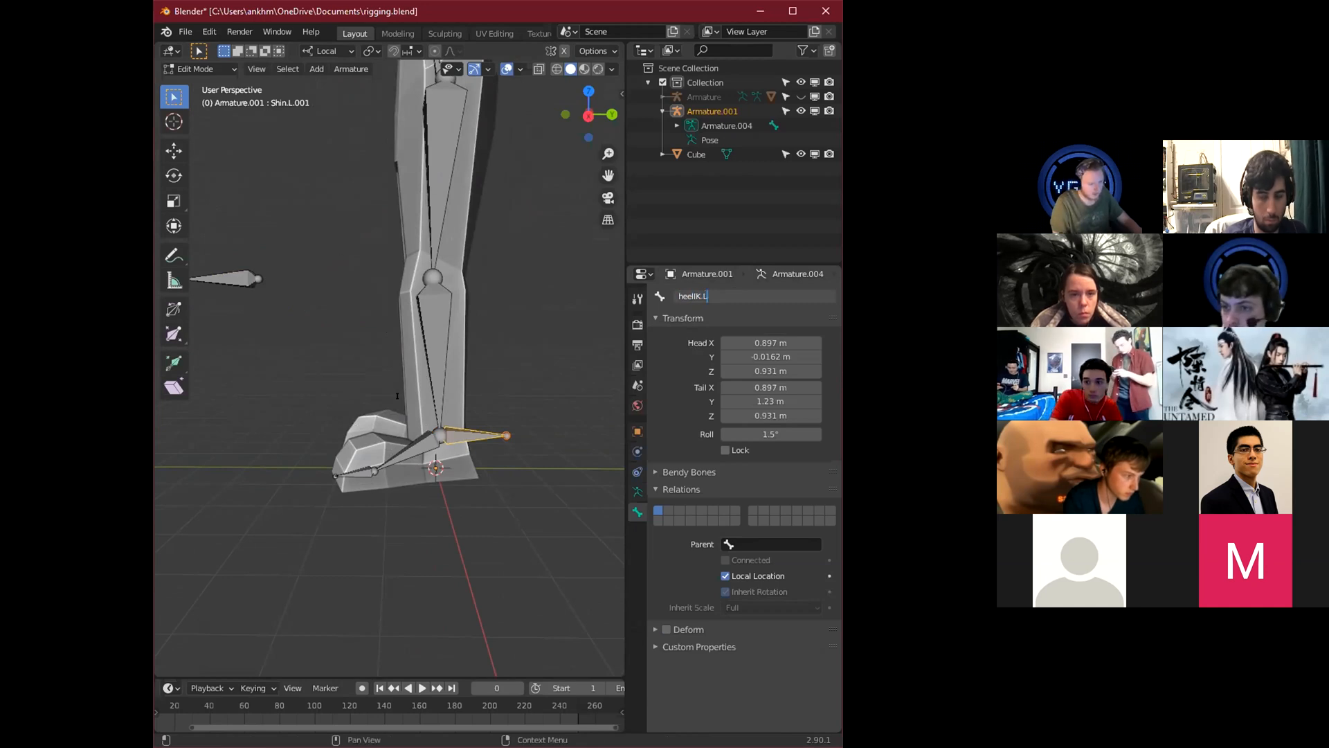
key("Return")
Rename the detached bone in front of the left knee as kneeIK.L.
left_click(228, 277)
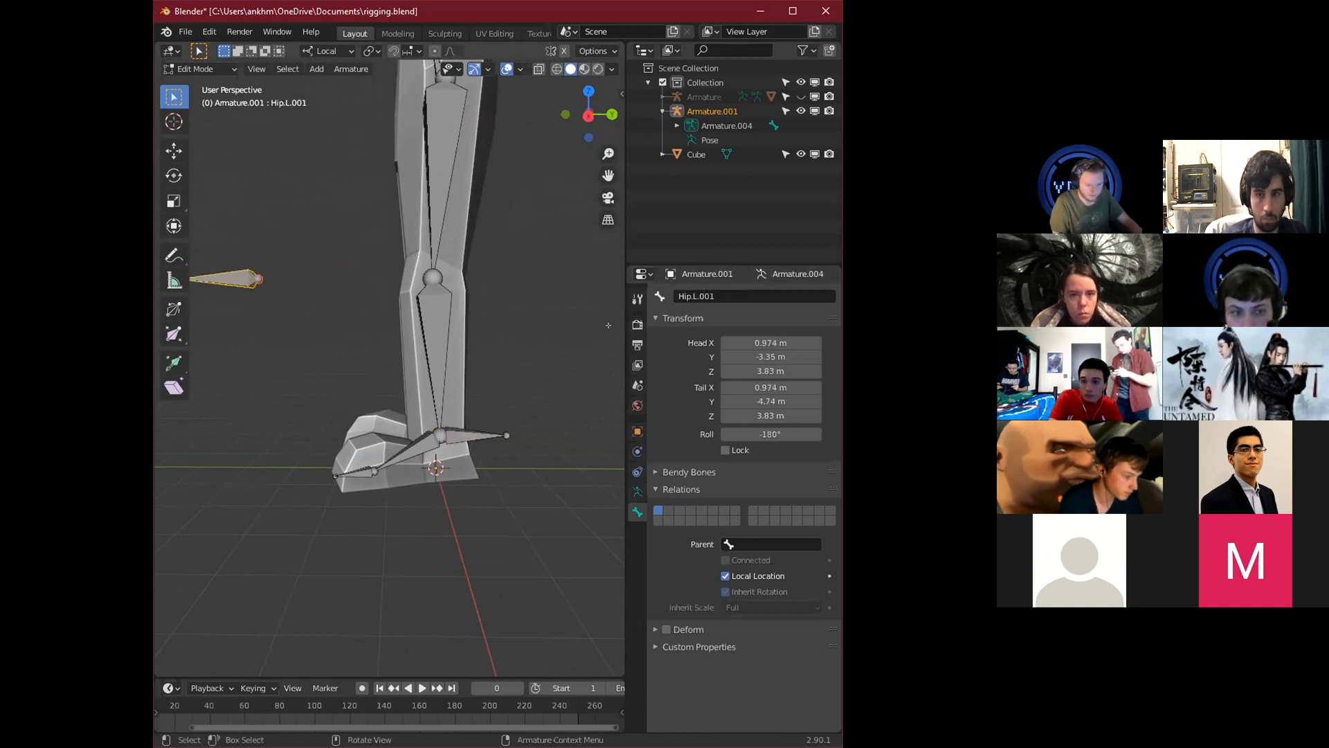
key("BackSpace")
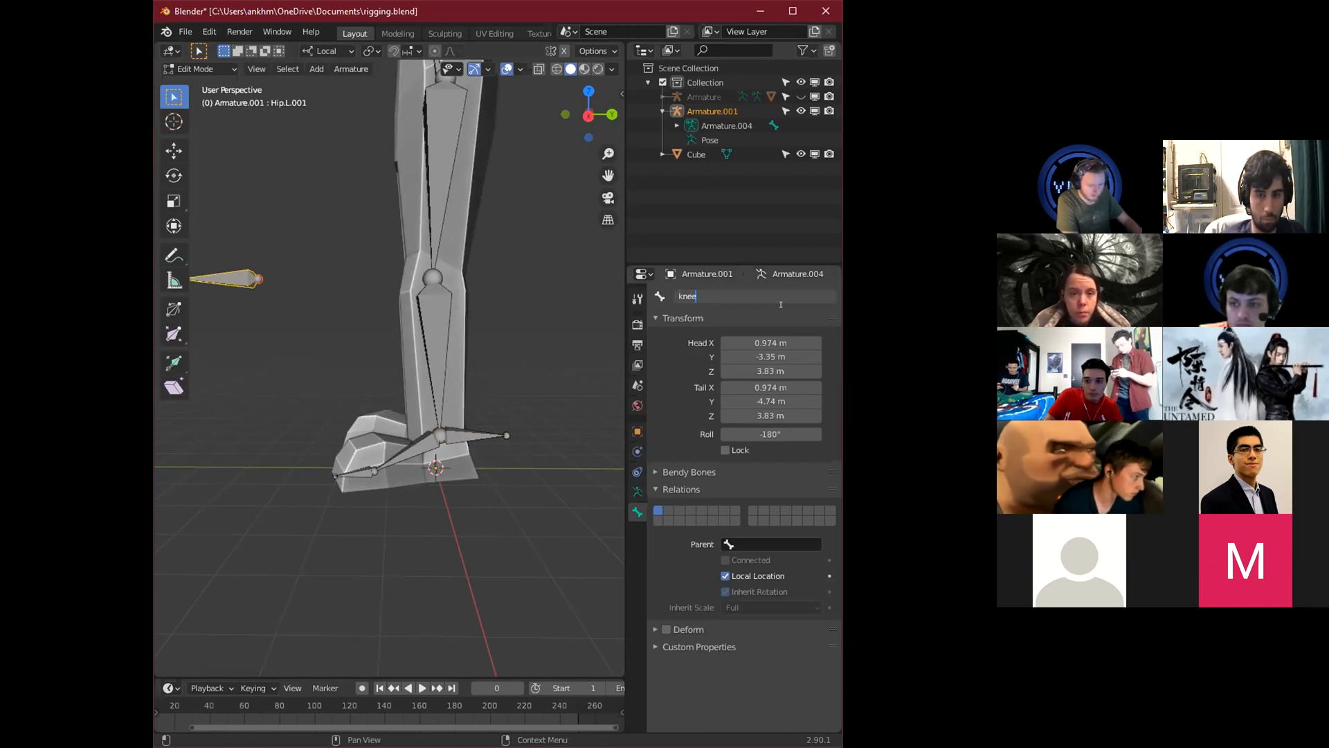
type("K.L")
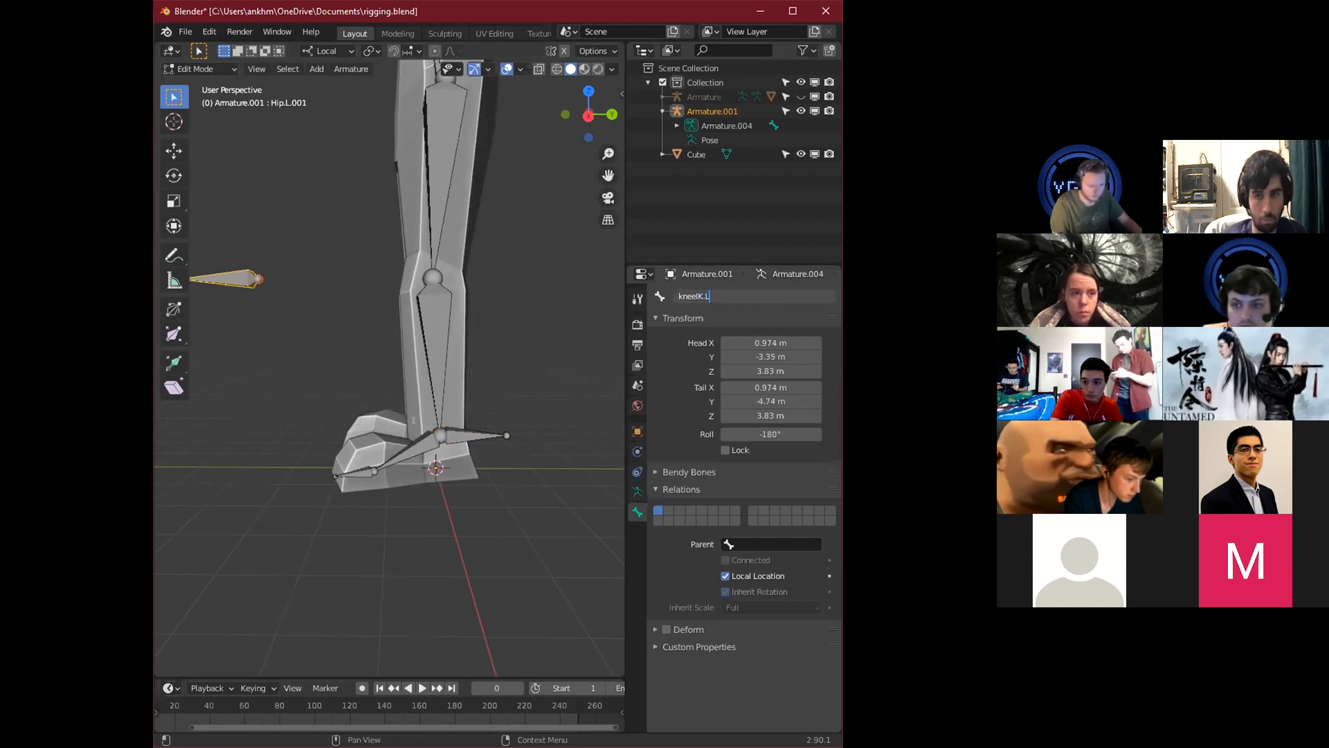
key("Return")
middle_click_drag(425, 532, 425, 463)
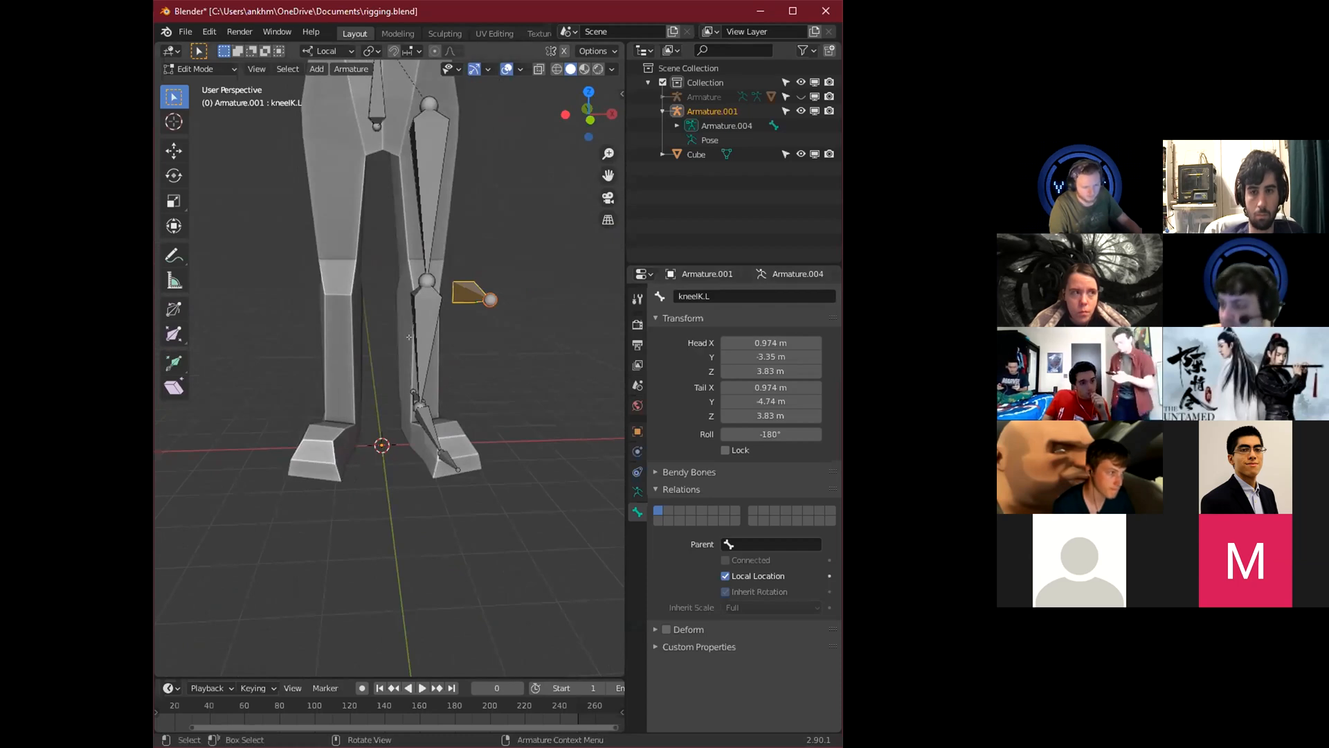
middle_click_drag(386, 431, 362, 329)
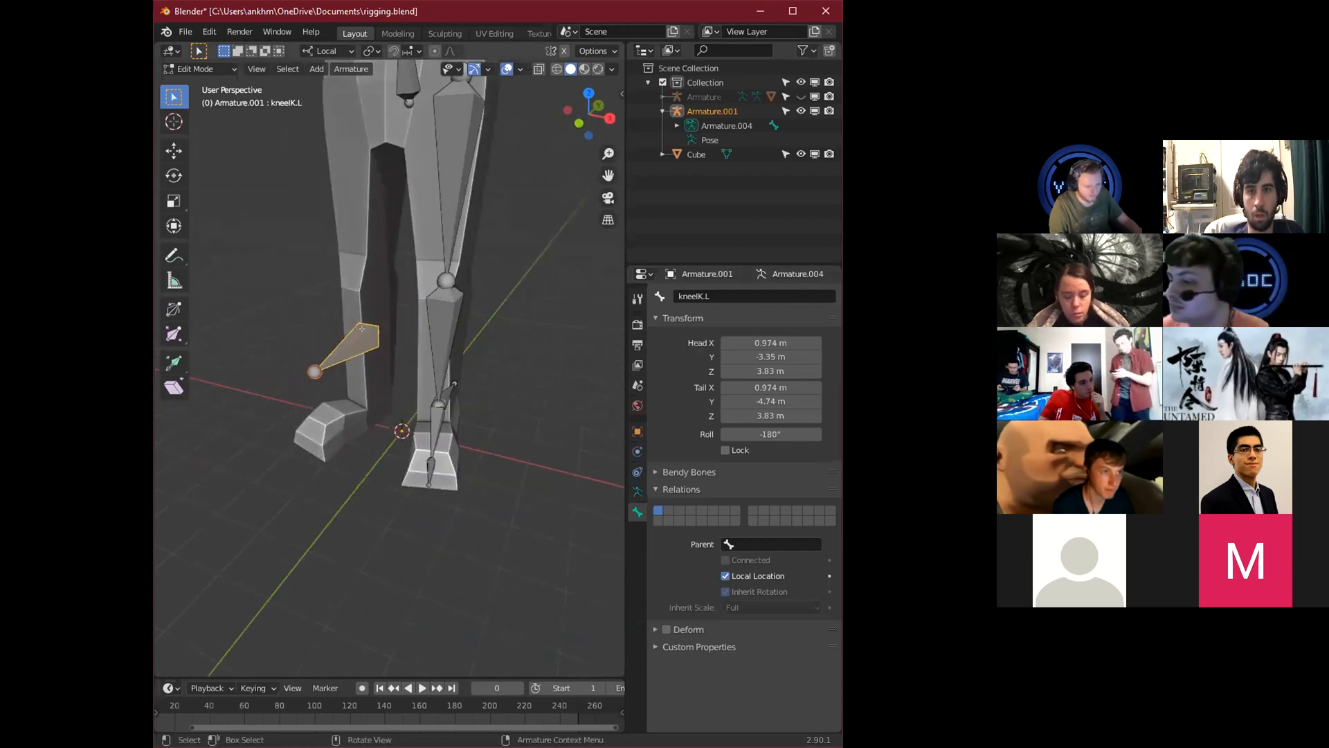
middle_click_drag(503, 339, 398, 236)
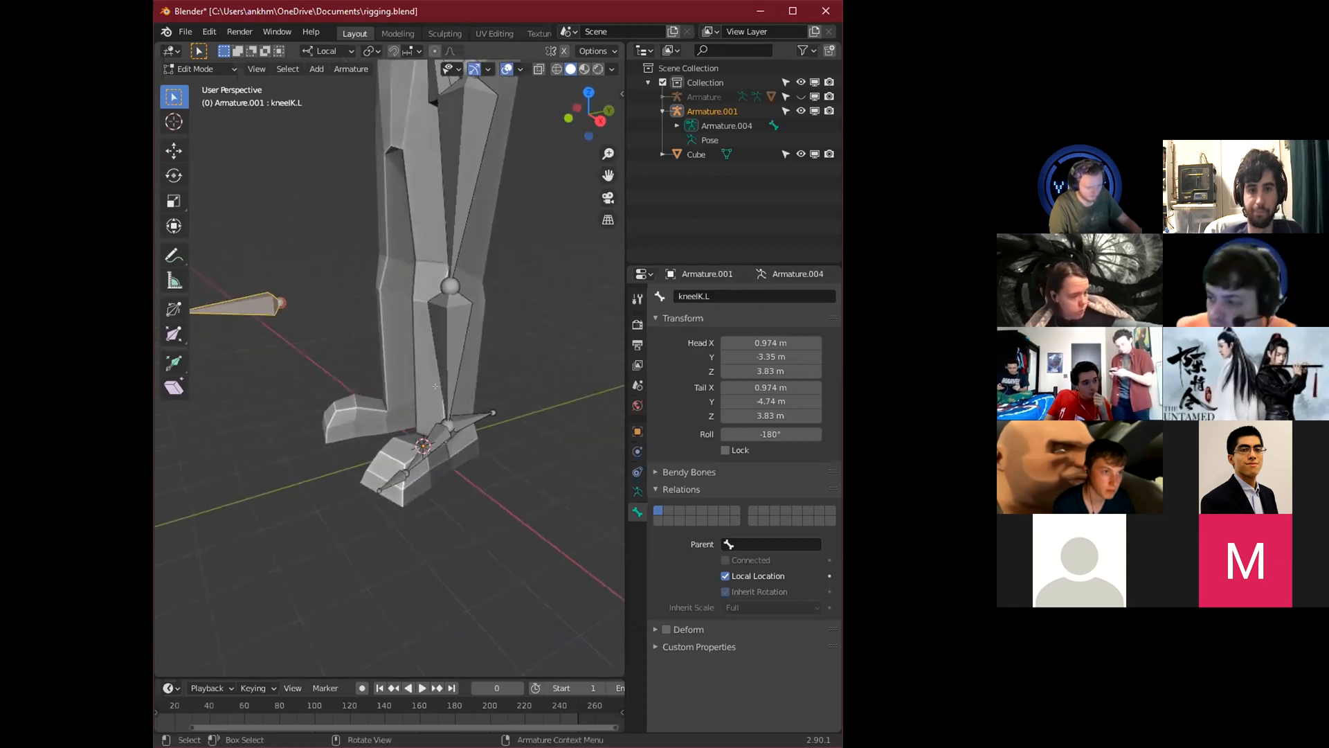
middle_click_drag(435, 386, 308, 429)
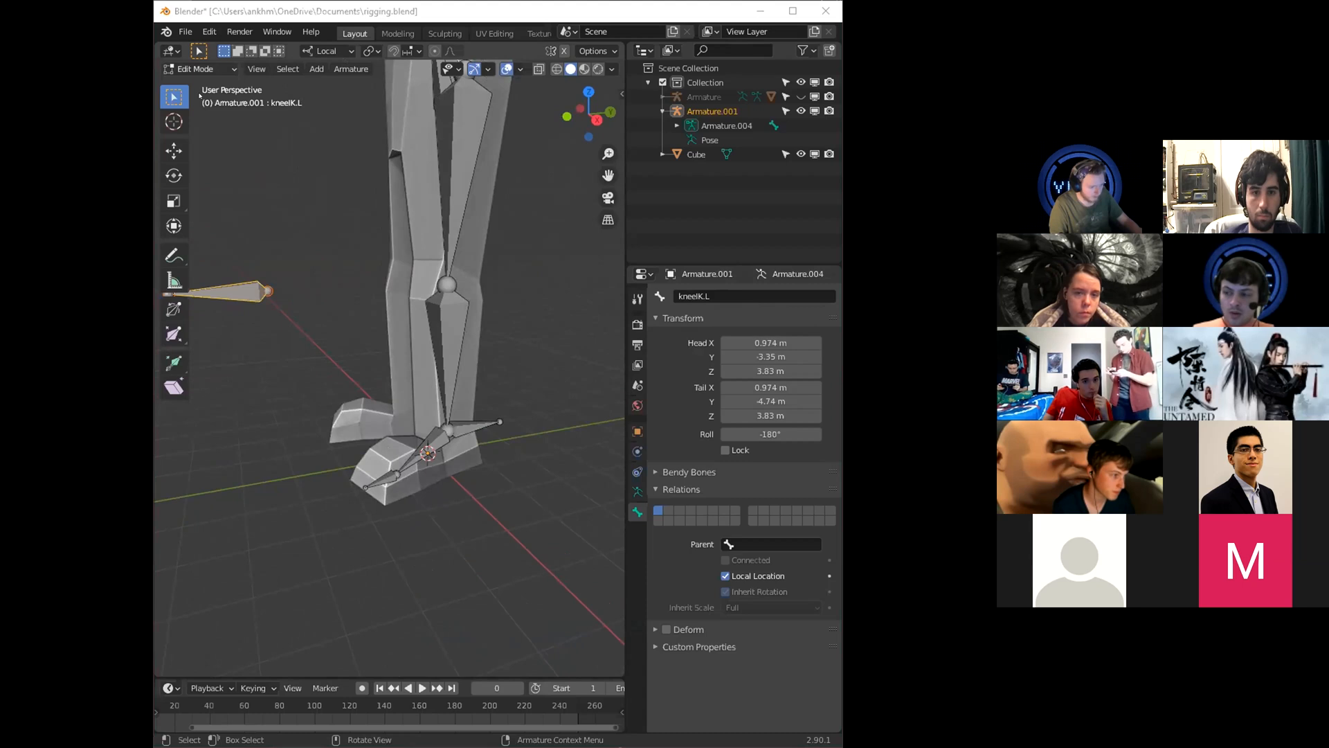
Switch the armature to Pose Mode and add an Inverse Kinematics constraint to the Shin.L bone.
left_click(198, 68)
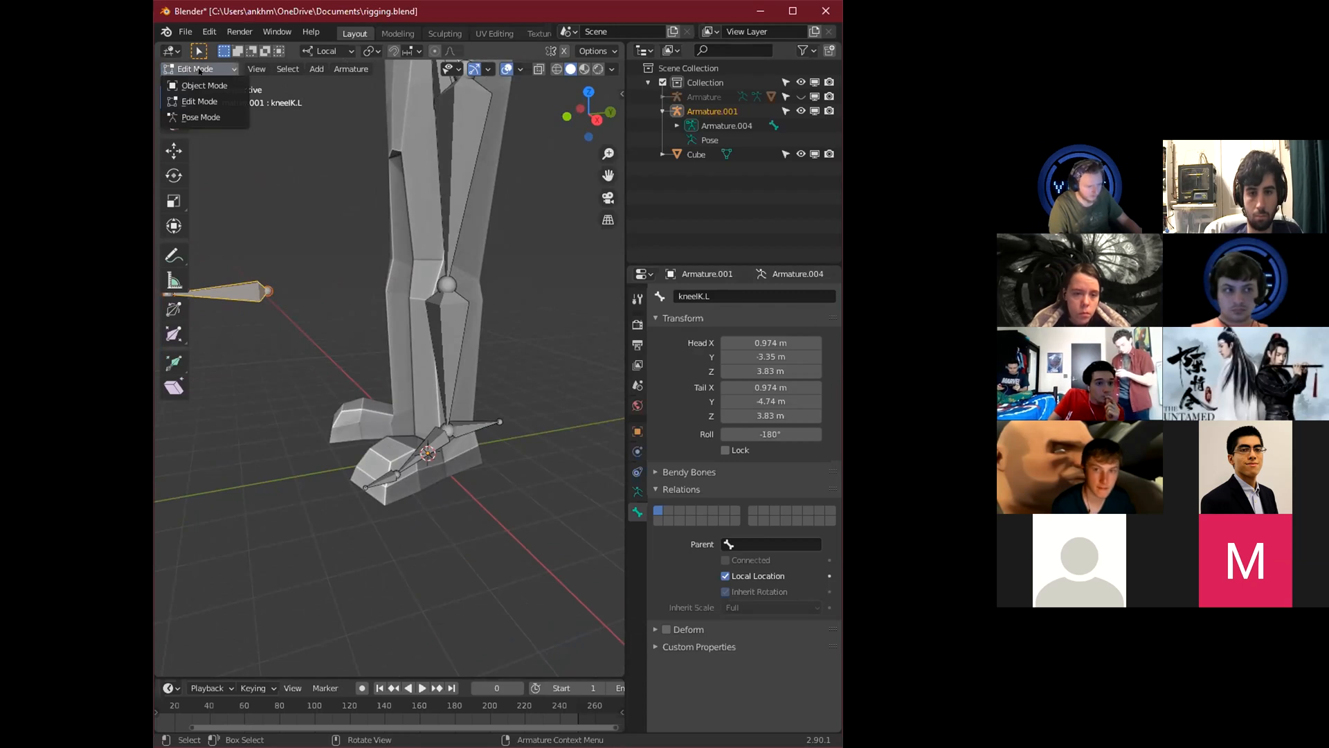
left_click(201, 116)
left_click(452, 364)
middle_click_drag(471, 377, 442, 385)
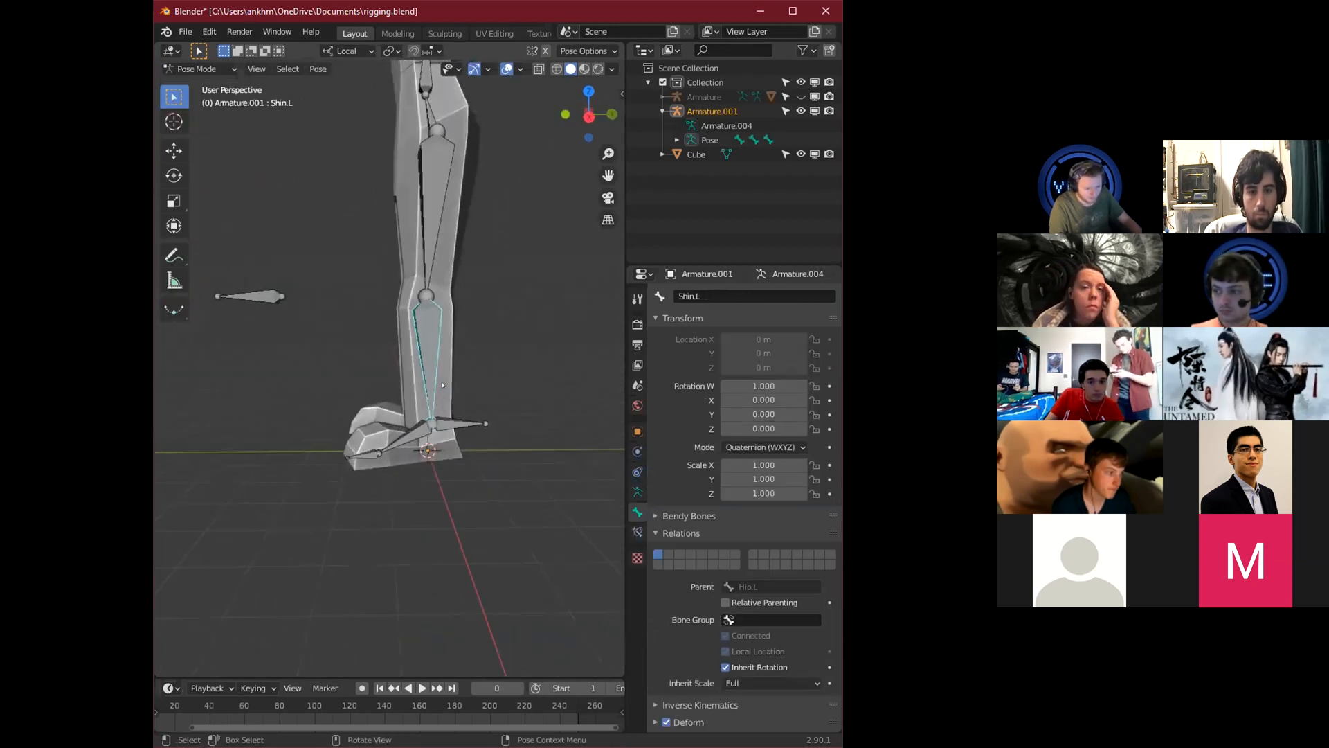
left_click(629, 533)
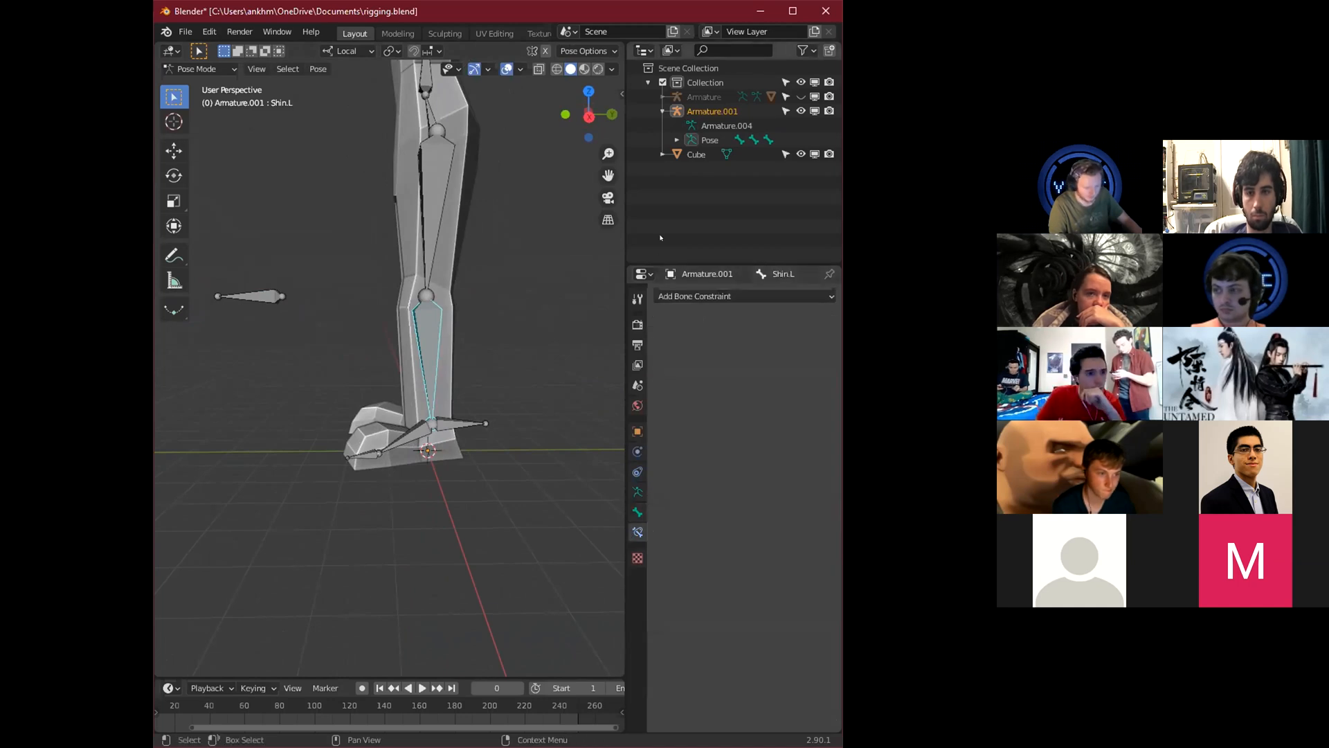
left_click(684, 294)
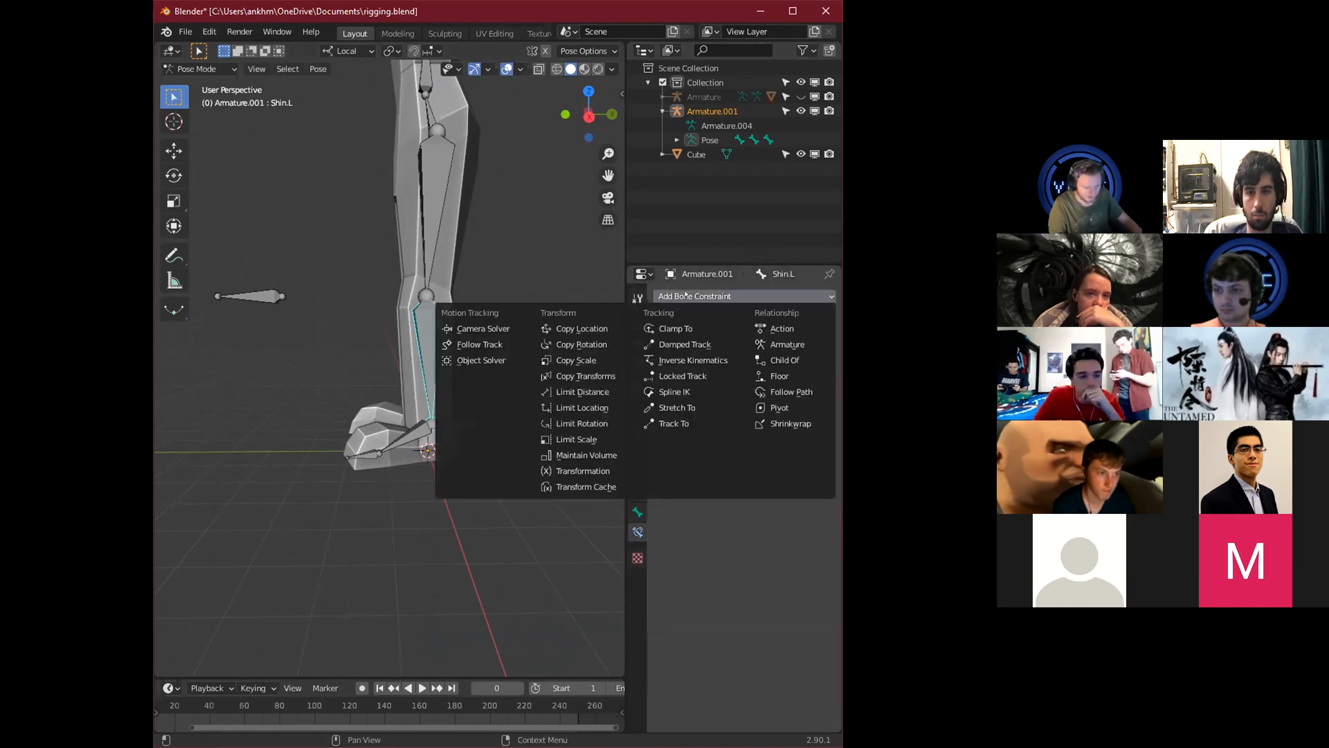
left_click(683, 360)
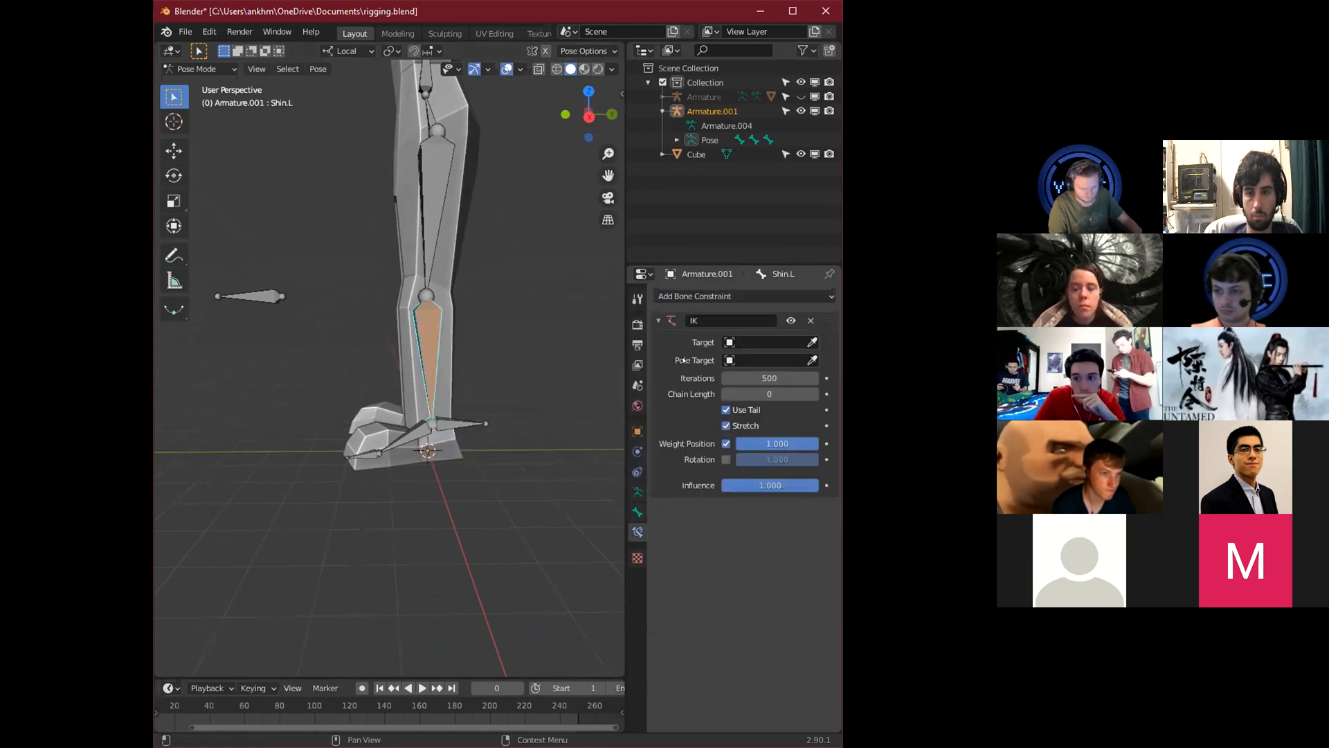
Set the IK constraint's target to Armature.001 with heelIK.L as the target bone.
left_click(756, 341)
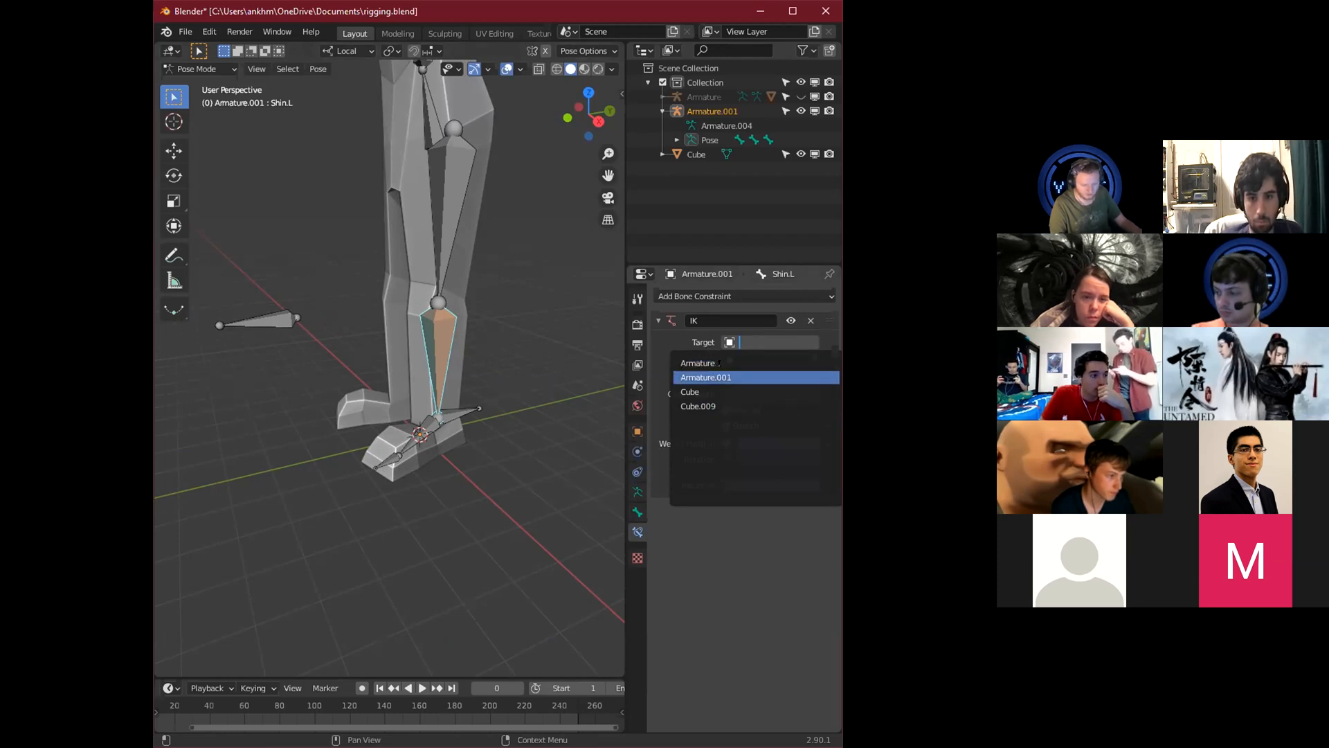
left_click(719, 376)
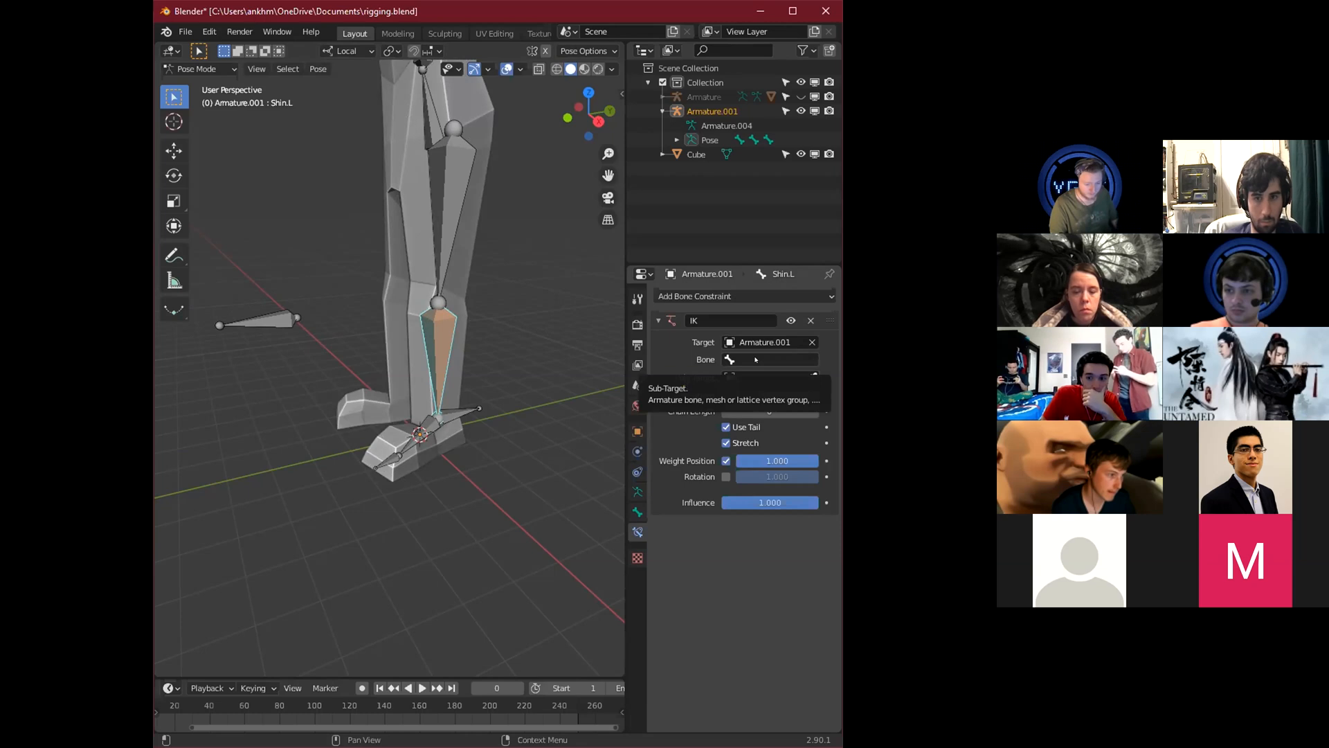
left_click(756, 354)
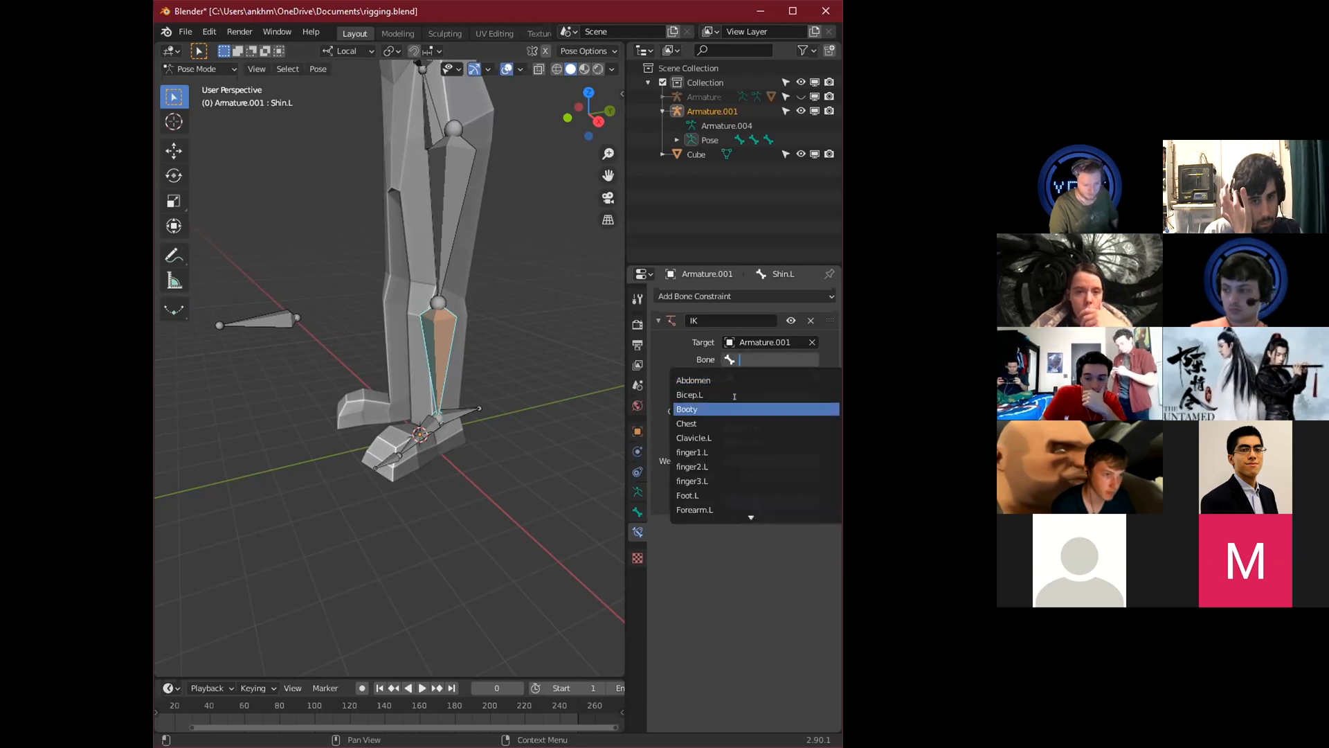
scroll(746, 444, "down", 10)
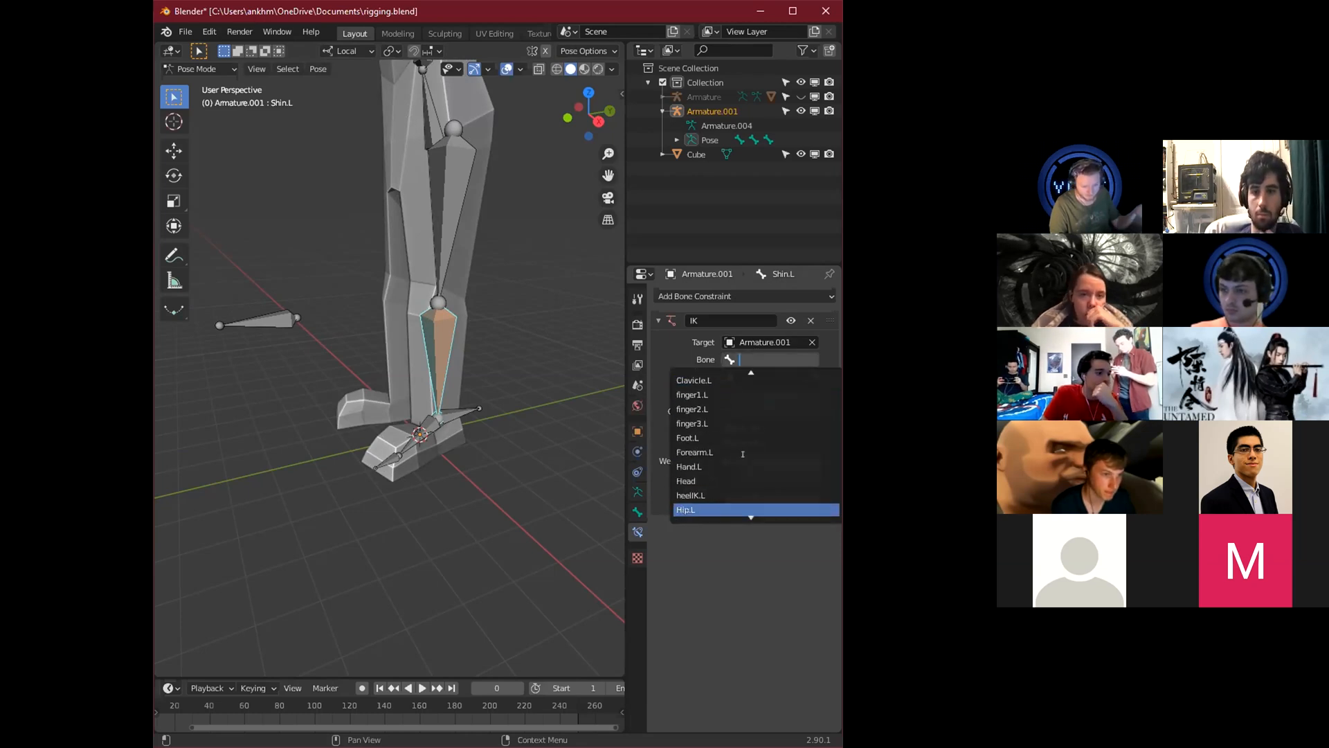
scroll(742, 454, "down", 4)
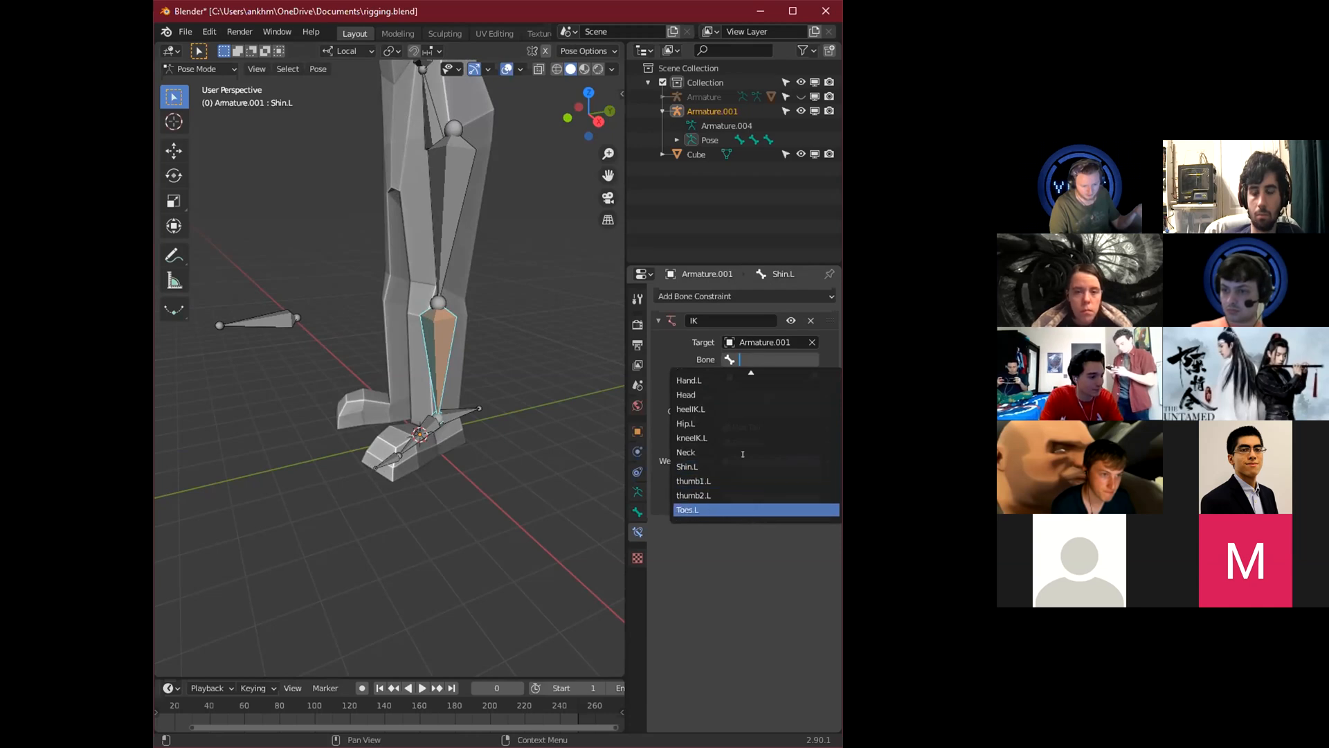
left_click(736, 409)
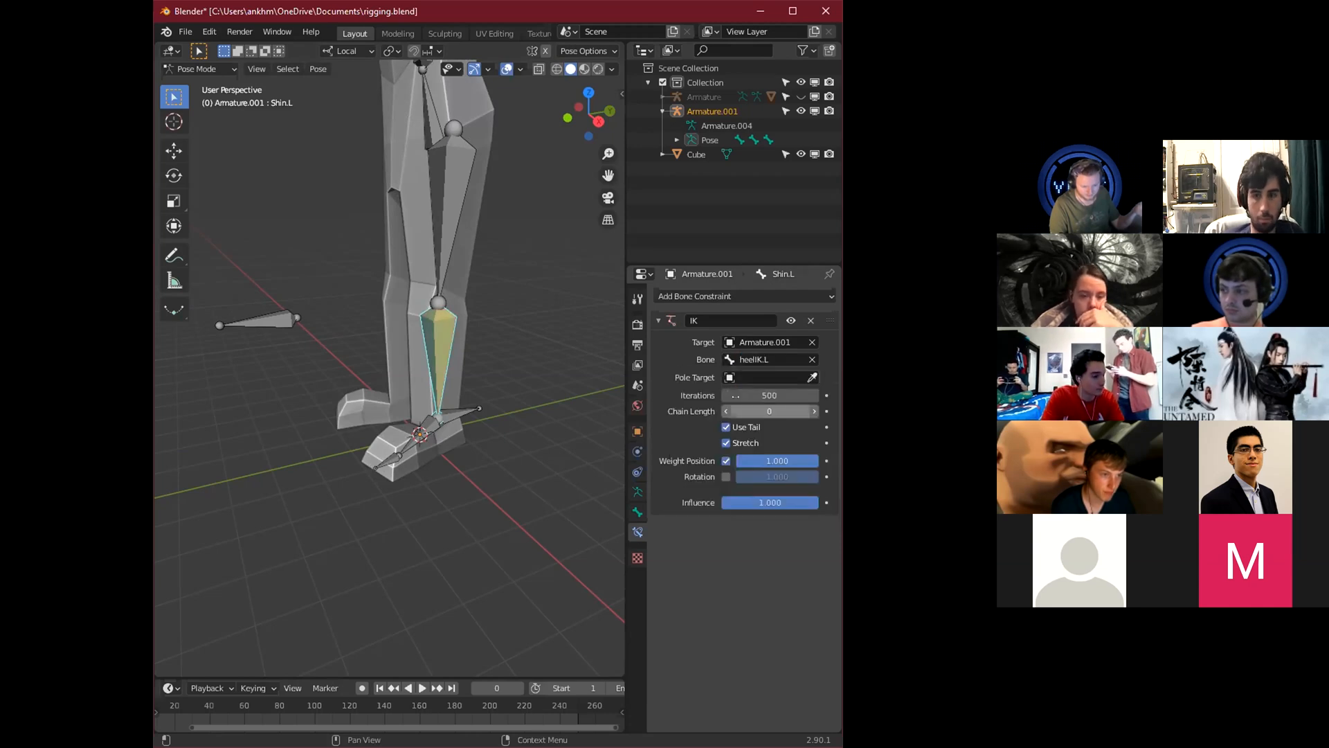
Test the leg chain by moving the heelIK.L bone around, cancelling each move.
middle_click_drag(443, 412, 467, 410)
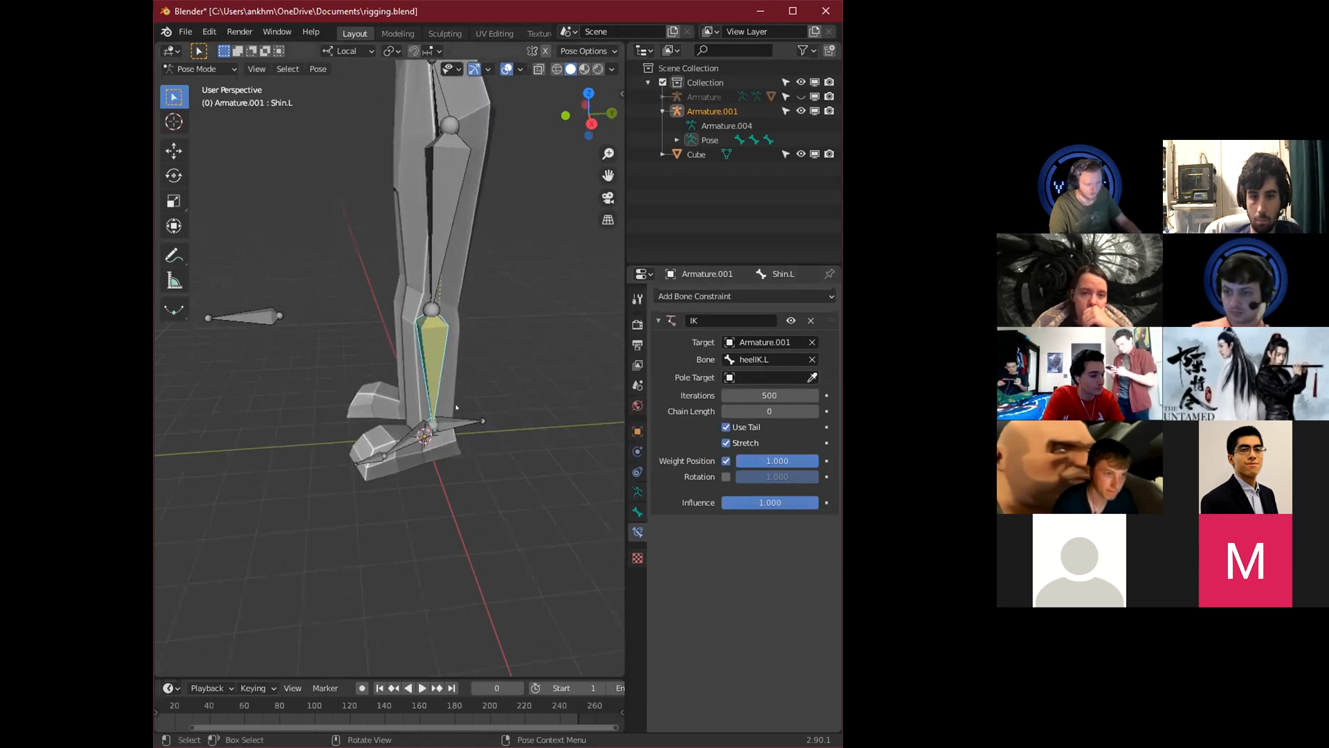
left_click(484, 420)
key("g")
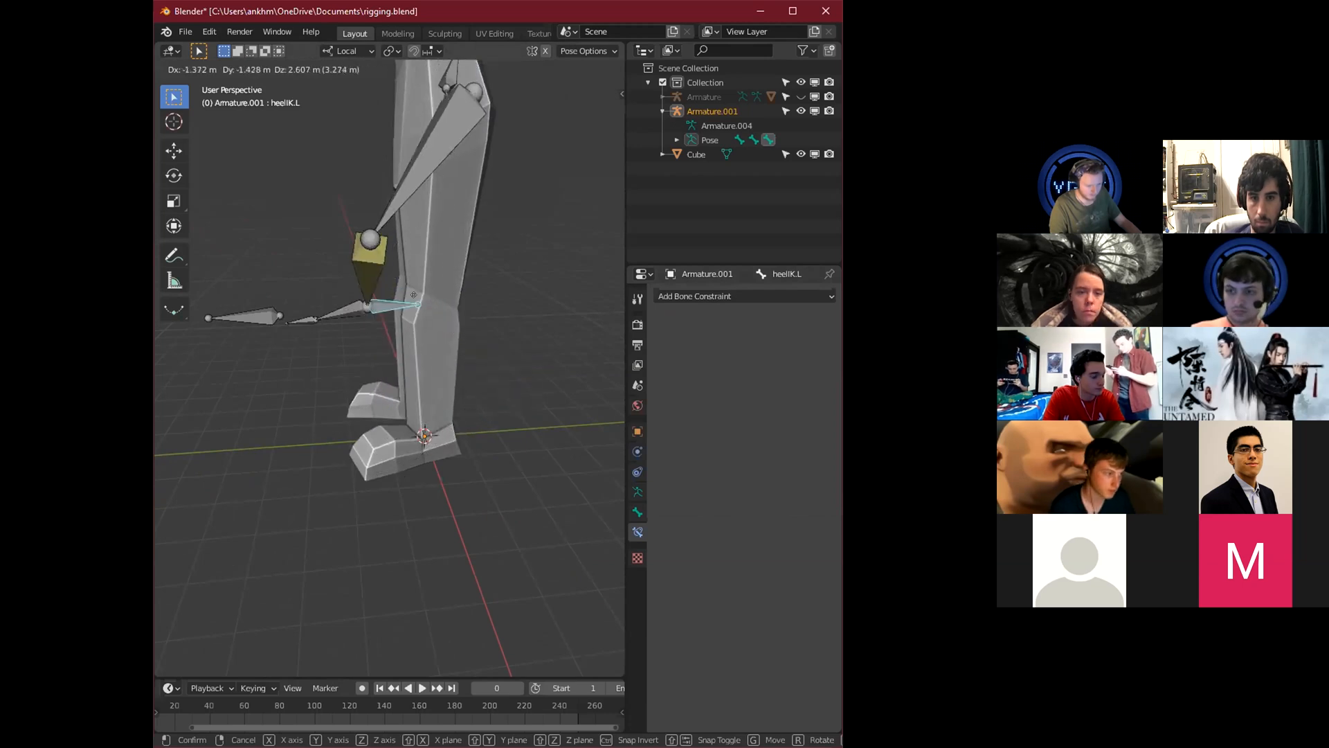
right_click(493, 293)
scroll(487, 318, "down", 7)
middle_click_drag(430, 374, 477, 362)
key("g")
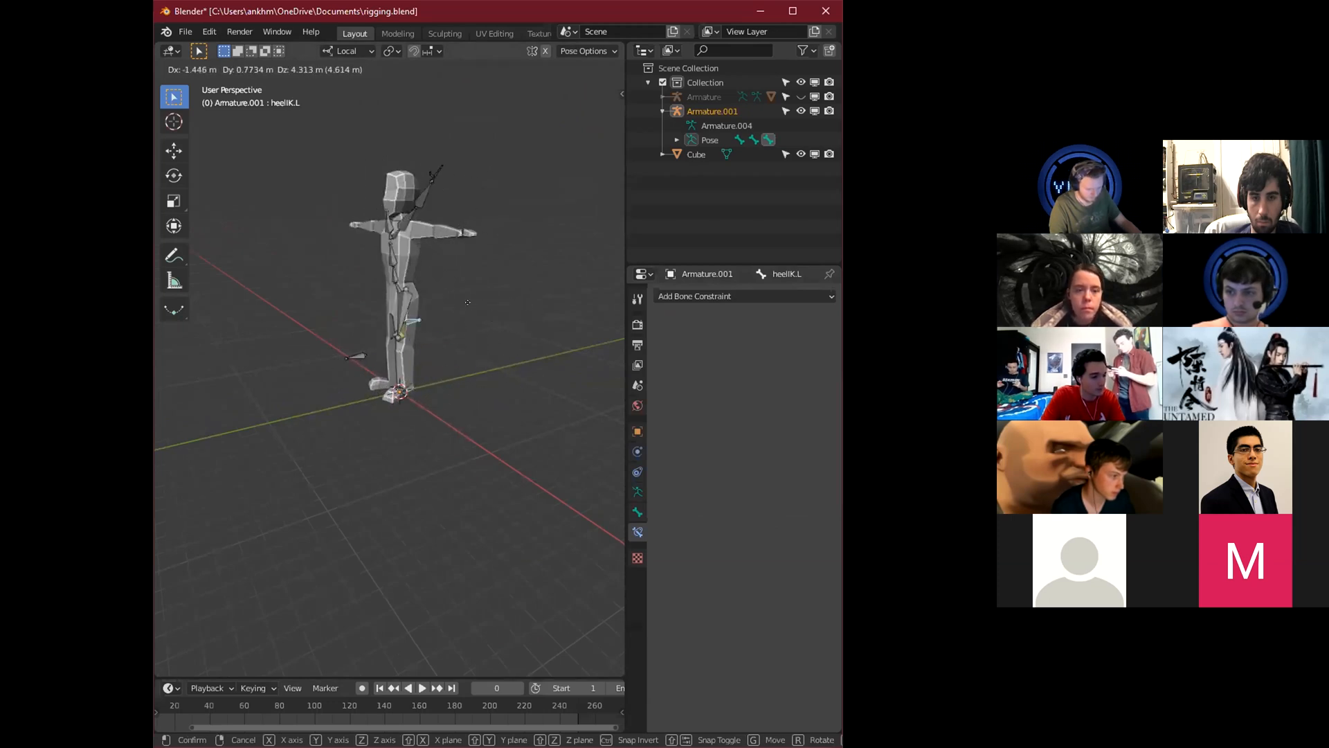
right_click(503, 402)
scroll(498, 407, "up", 4)
middle_click_drag(498, 407, 455, 419)
Set the Shin.L IK constraint's pole target to Armature.001 with kneeIK.L as the pole bone.
left_click(425, 366)
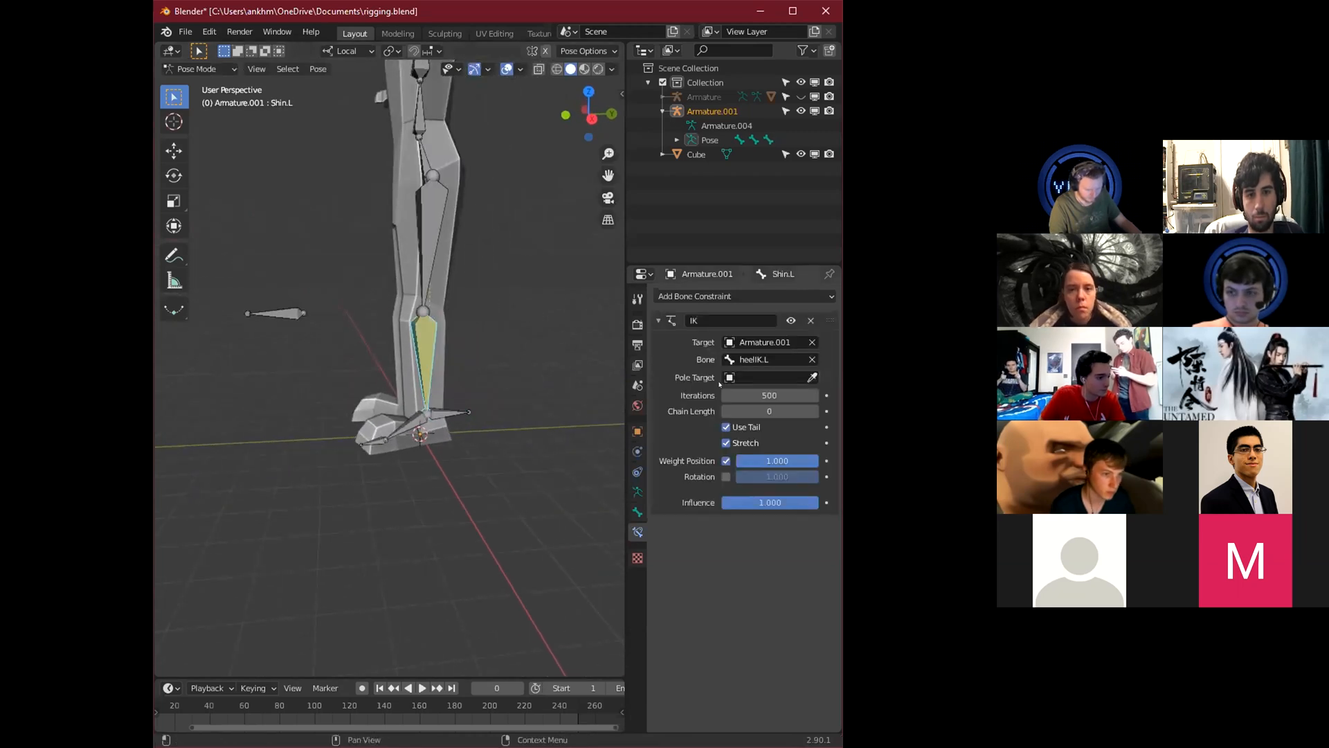
left_click(740, 374)
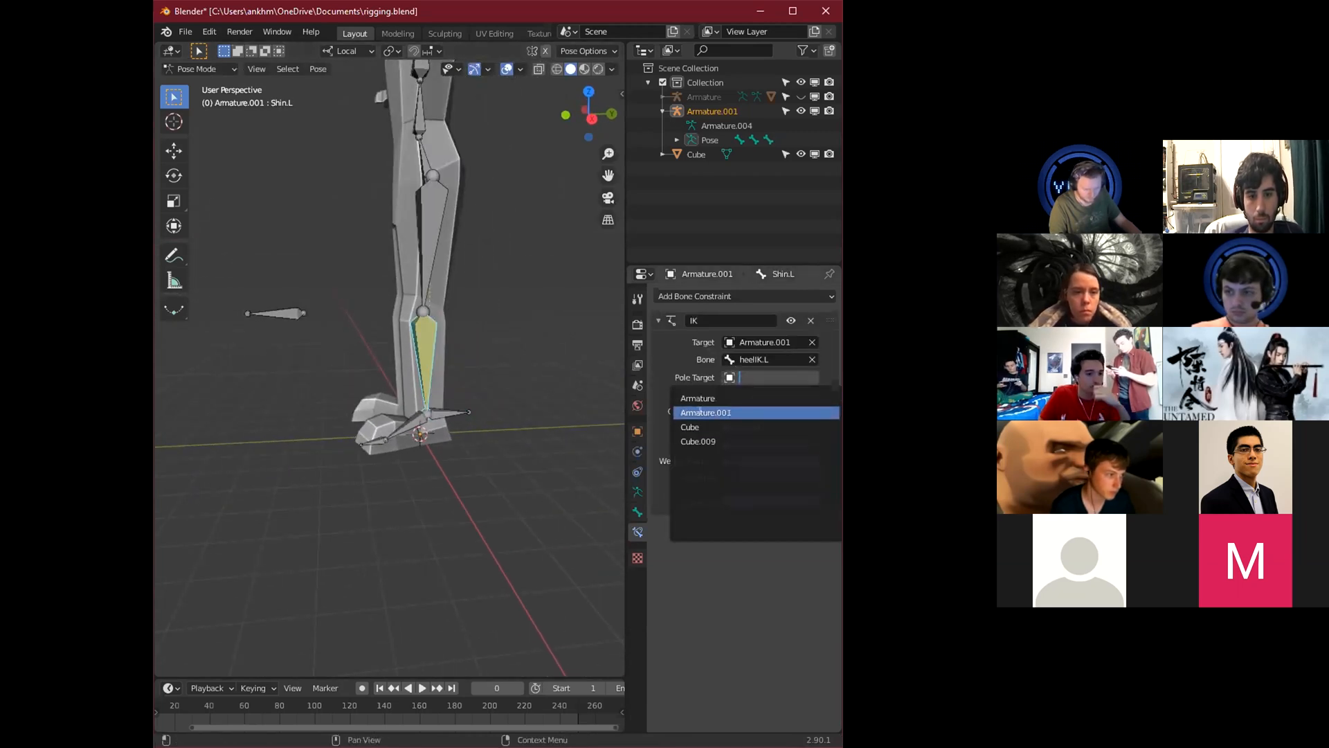
key("Down")
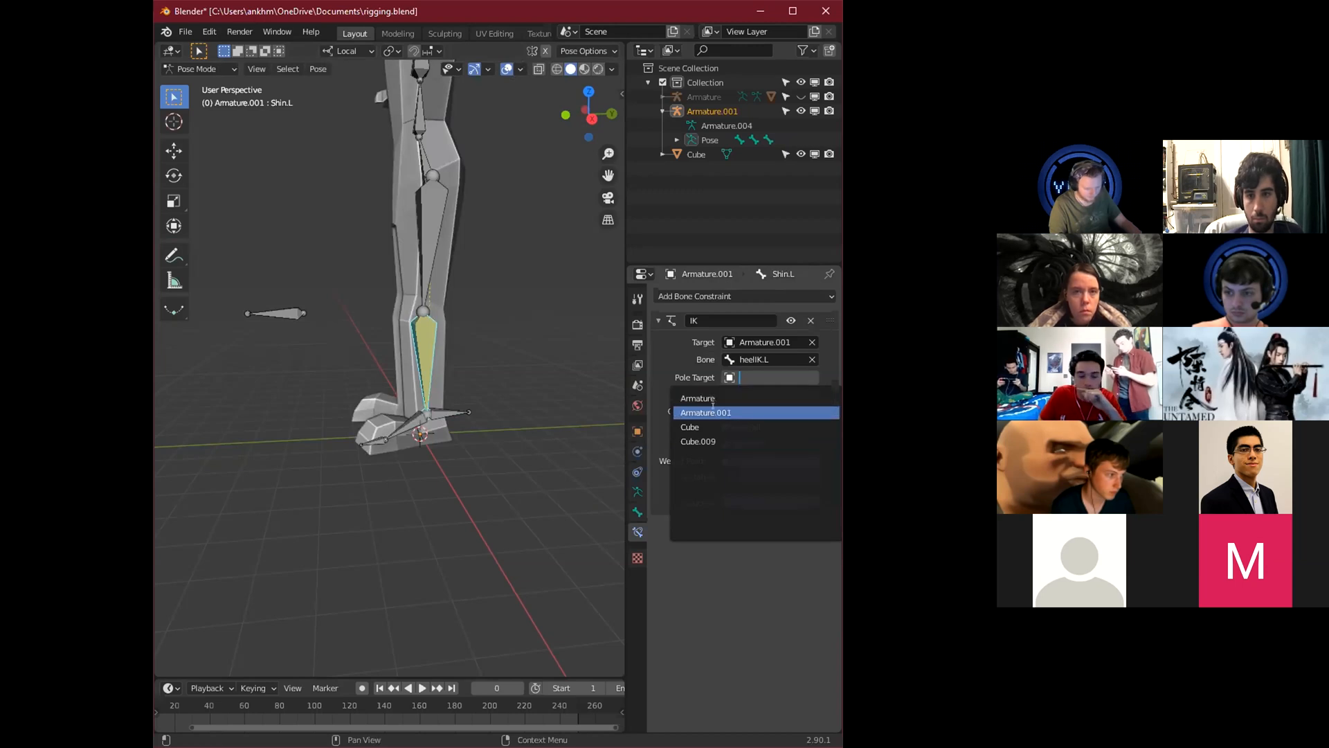
left_click(720, 409)
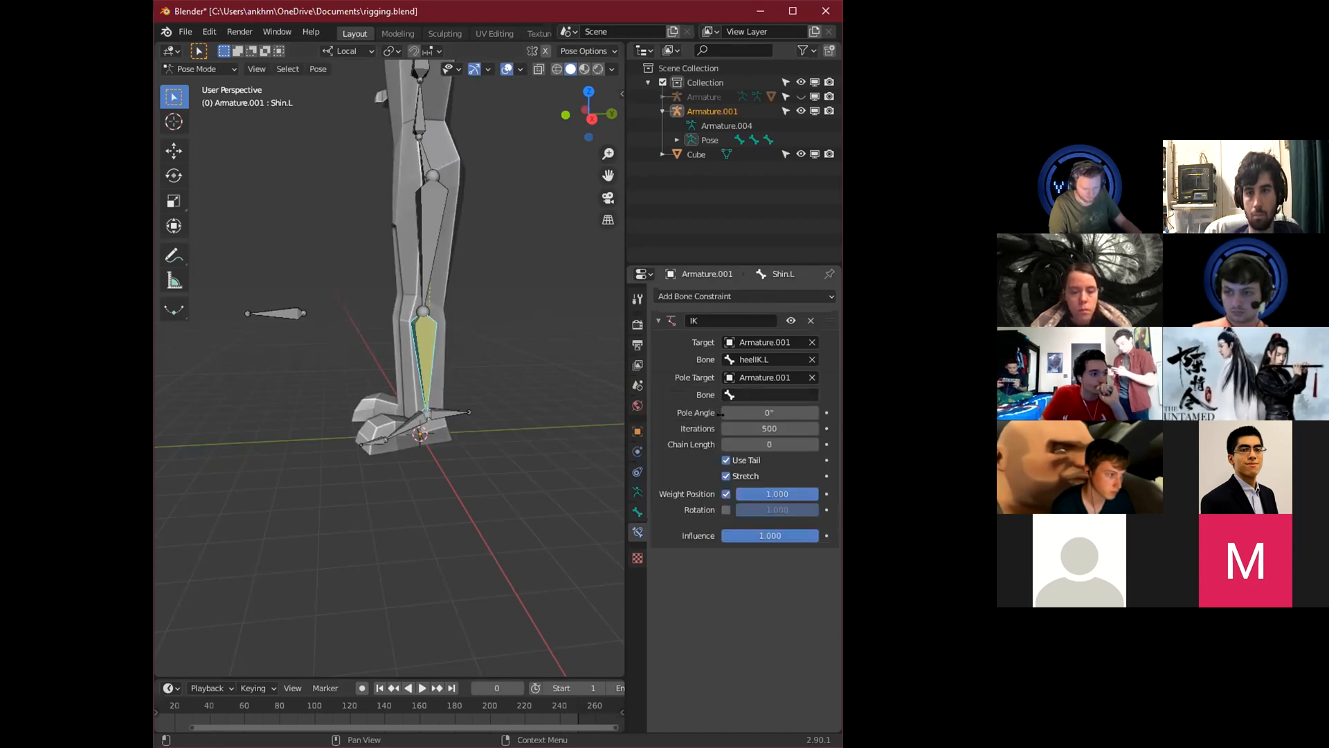
left_click(736, 392)
key("Down")
key("Down")
key("Down")
key("Down")
key("Down")
key("Down")
key("Down")
key("Down")
key("Down")
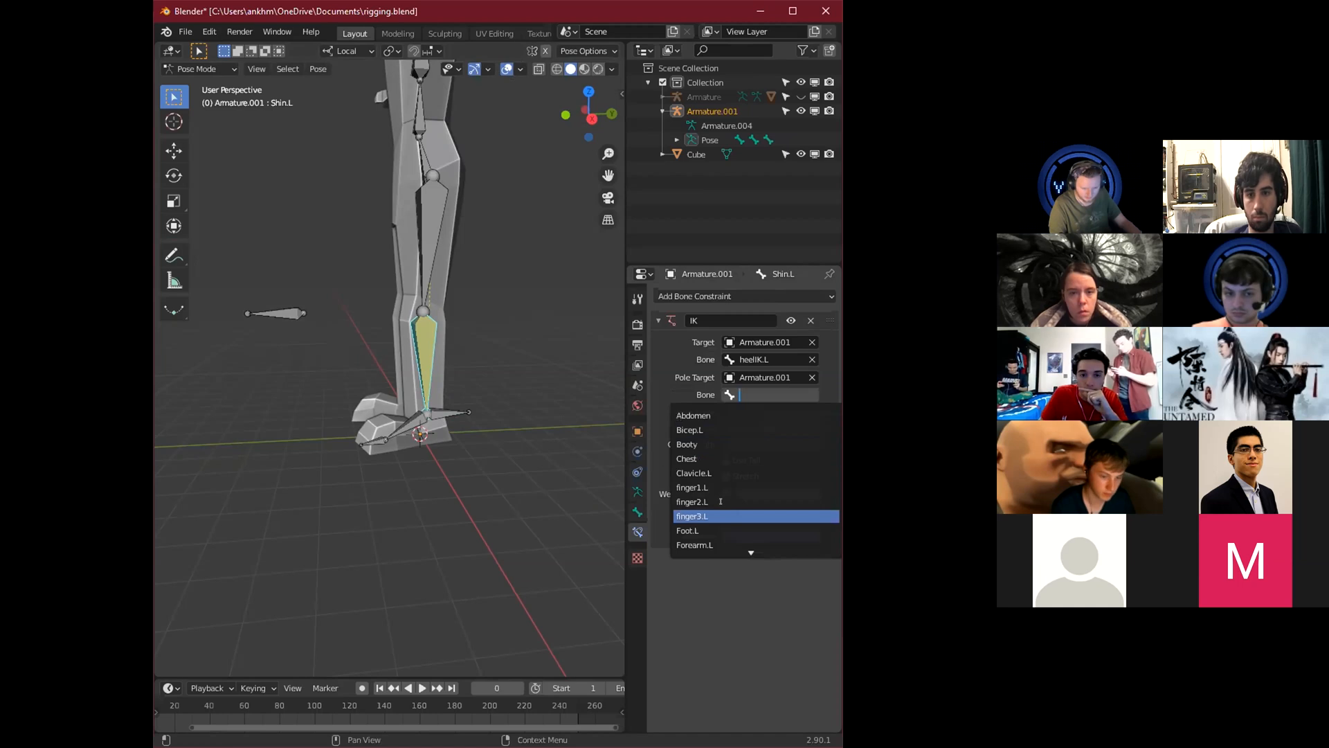
key("Down")
key("Down")
key("Down")
key("Down")
key("Down")
key("Down")
key("Down")
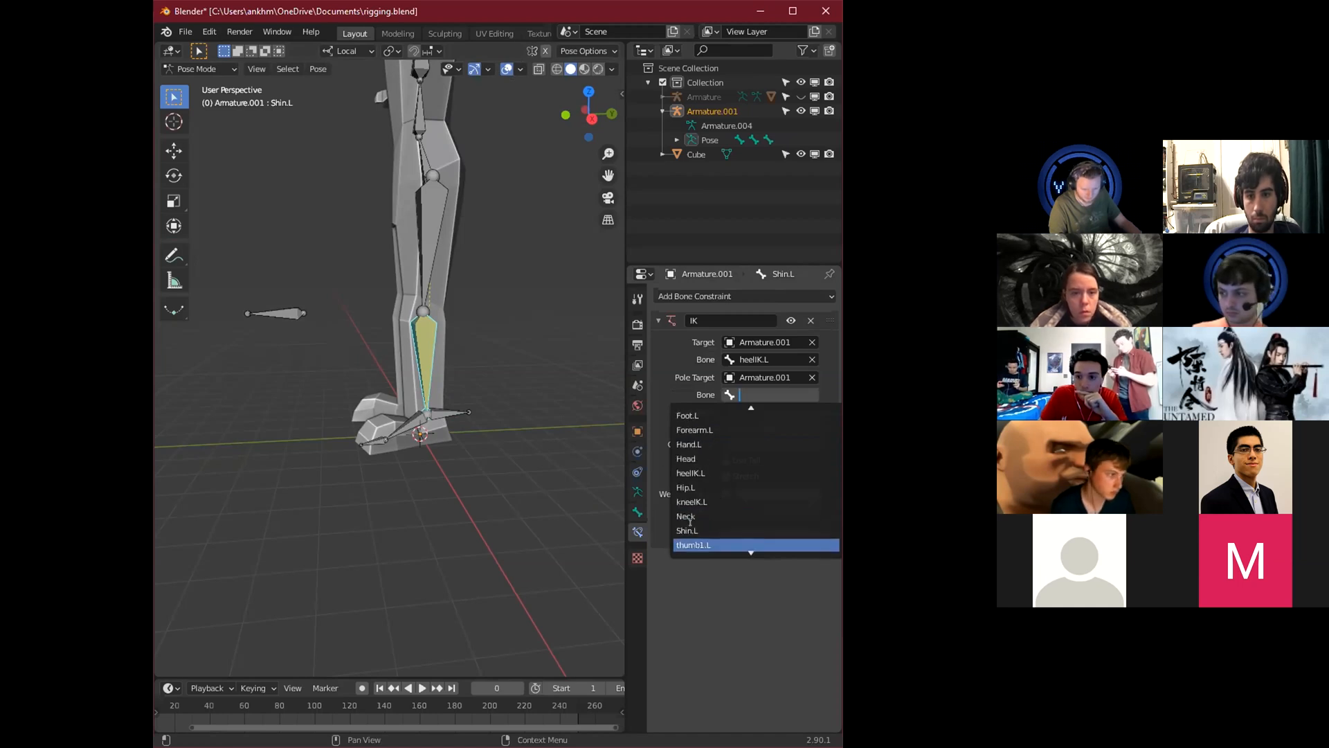
left_click(720, 500)
Set the IK constraint's chain length to 2.
middle_click_drag(525, 422, 201, 445)
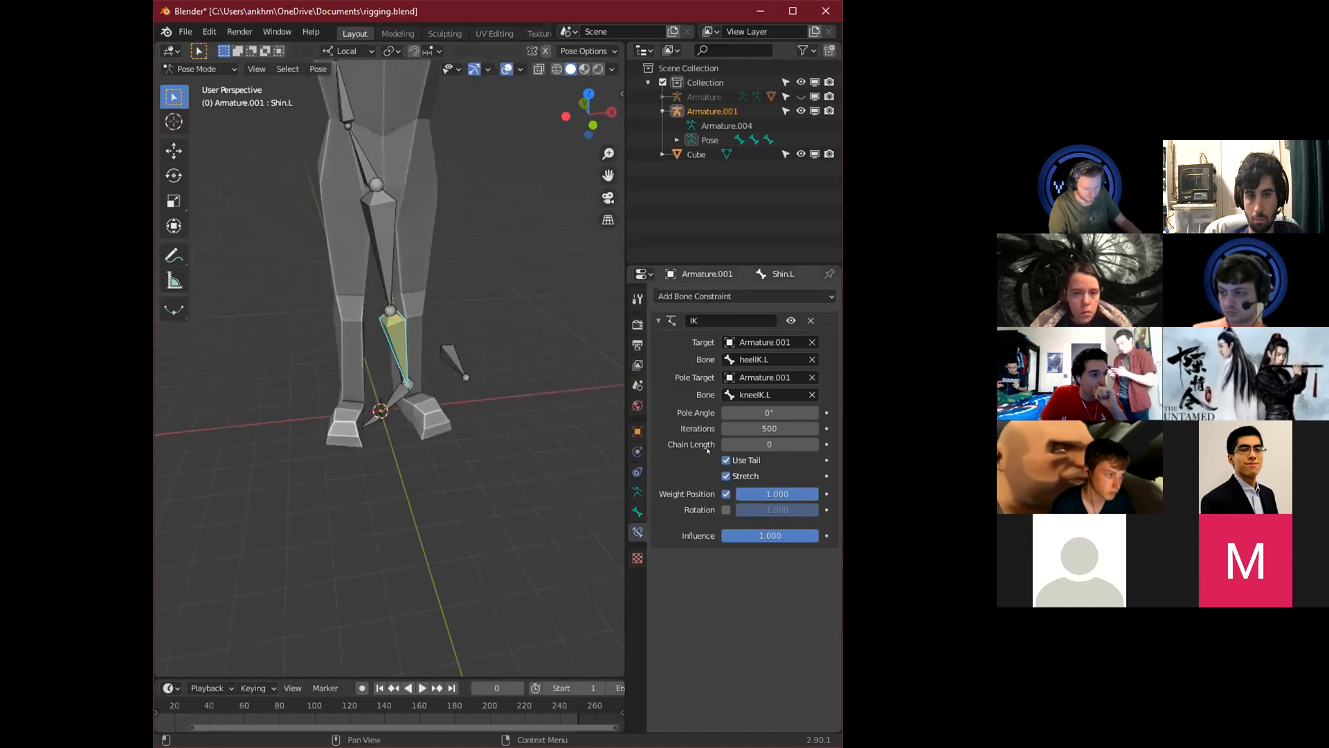
left_click(813, 444)
left_click(813, 444)
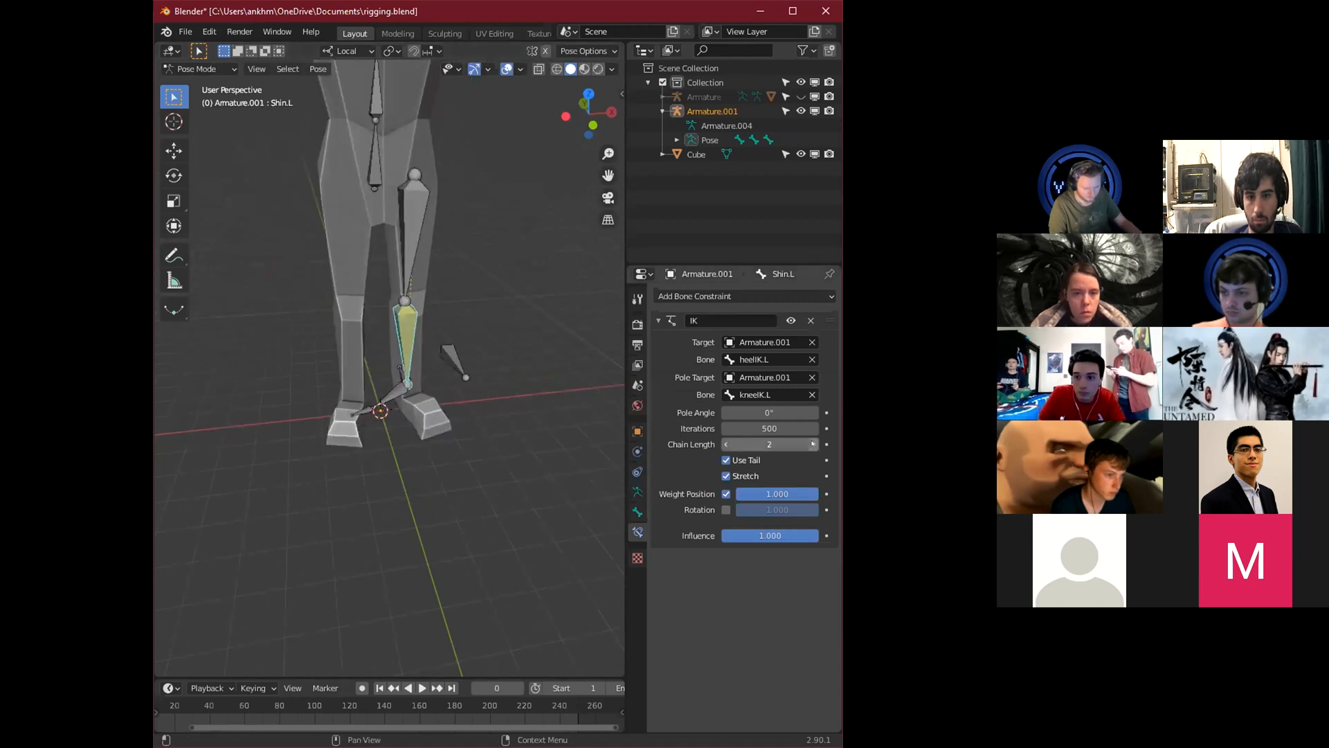
Try a pole angle of 90° on the IK constraint, and set it to -90° instead.
middle_click_drag(522, 413, 350, 393)
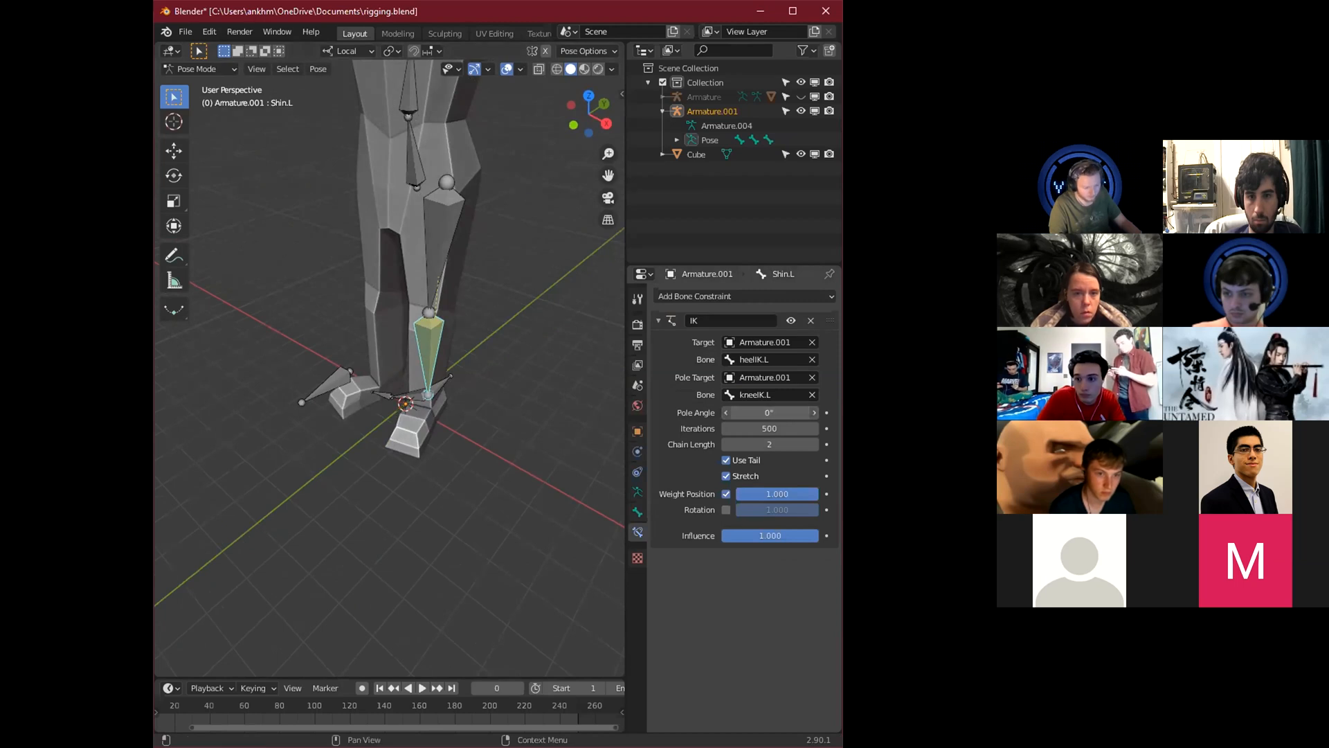
left_click(792, 409)
type("90")
key("Return")
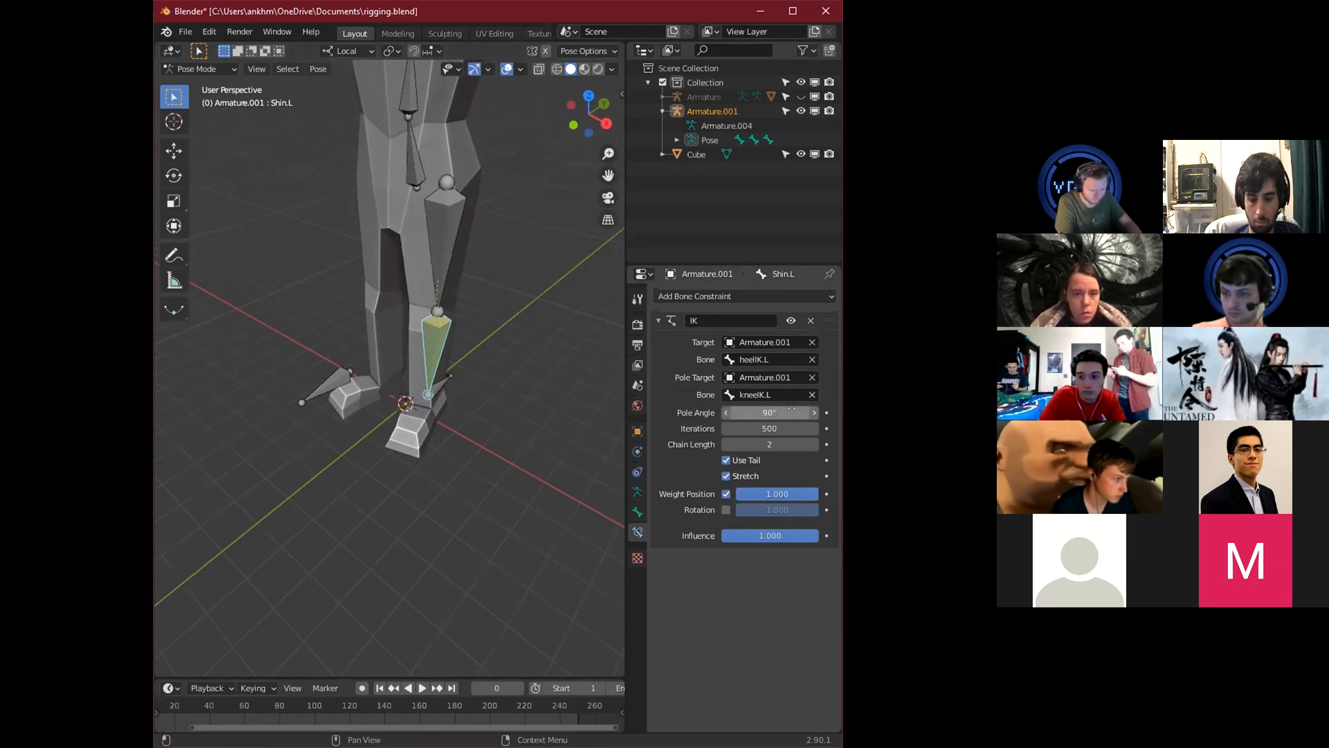
left_click(764, 410)
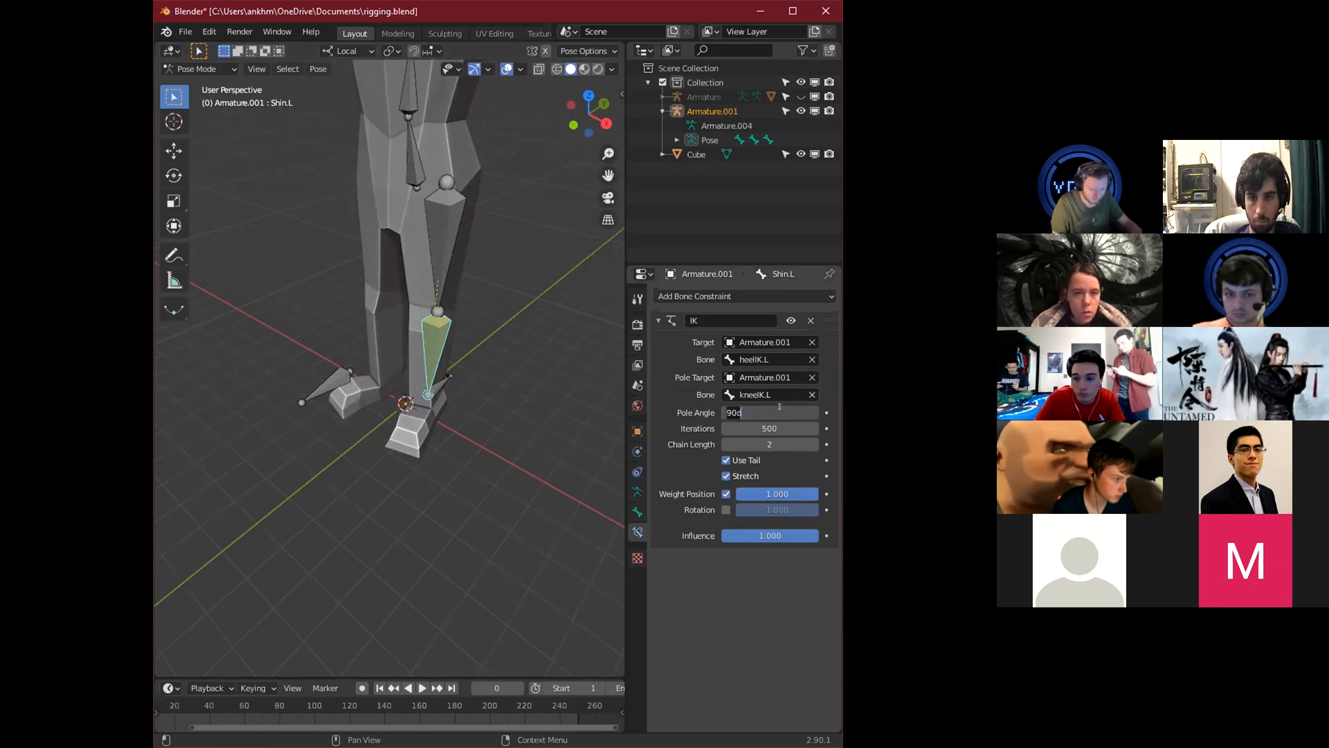
type("-90")
key("Return")
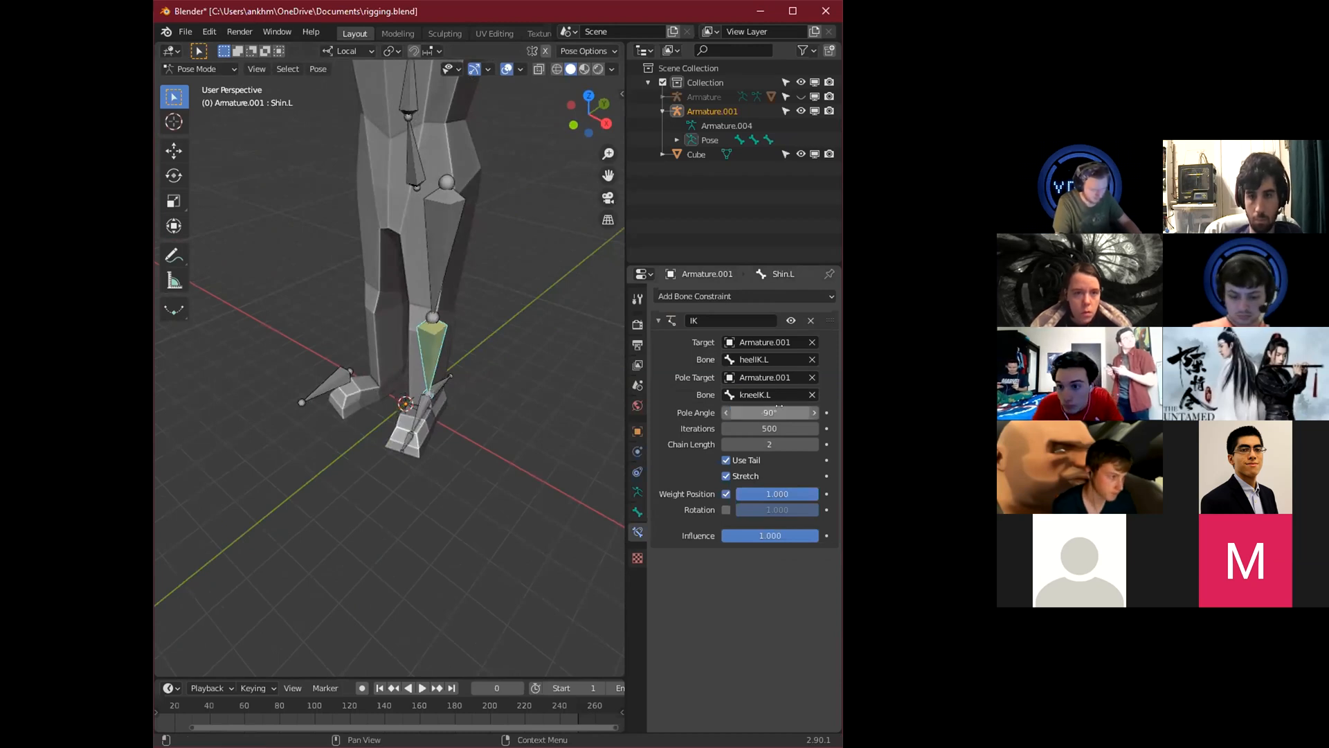
Test how the knee bends by repeatedly moving the heelIK.L bone without keeping the moves.
middle_click_drag(478, 478, 398, 436)
left_click(450, 420)
key("g")
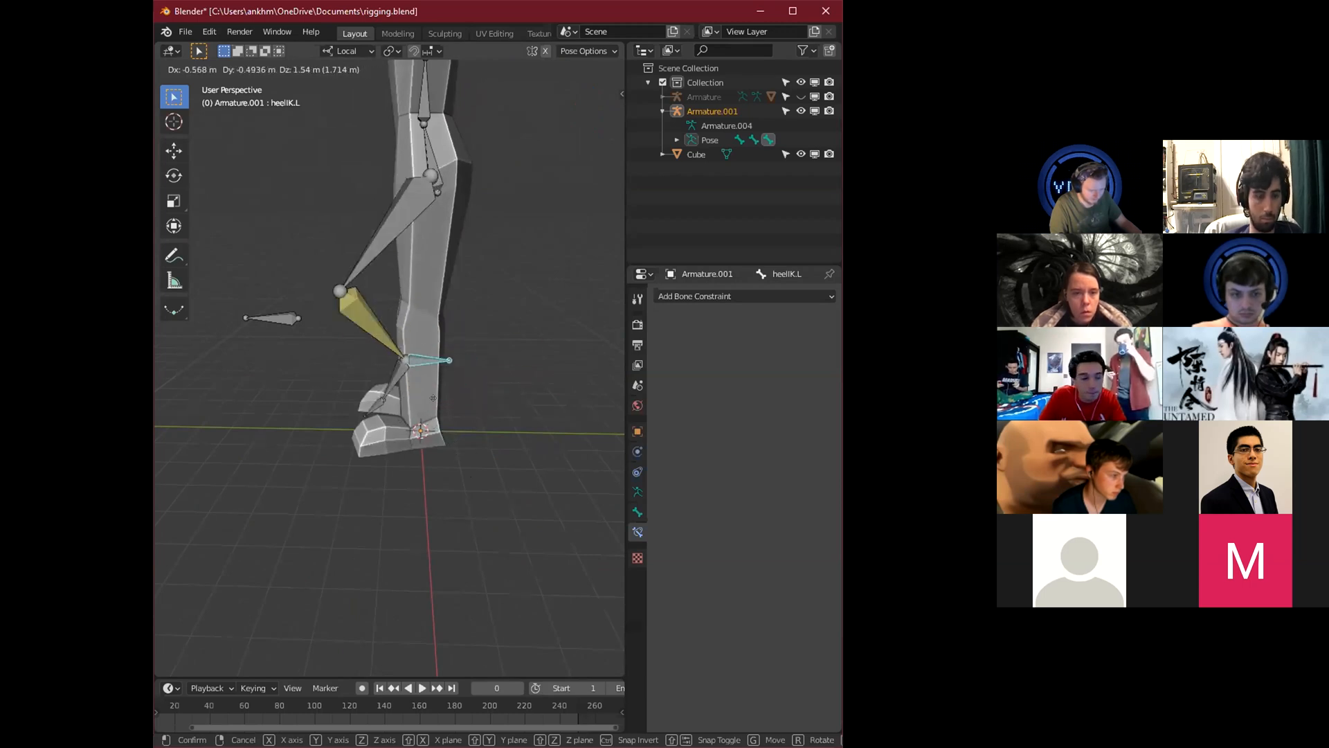
left_click(476, 454)
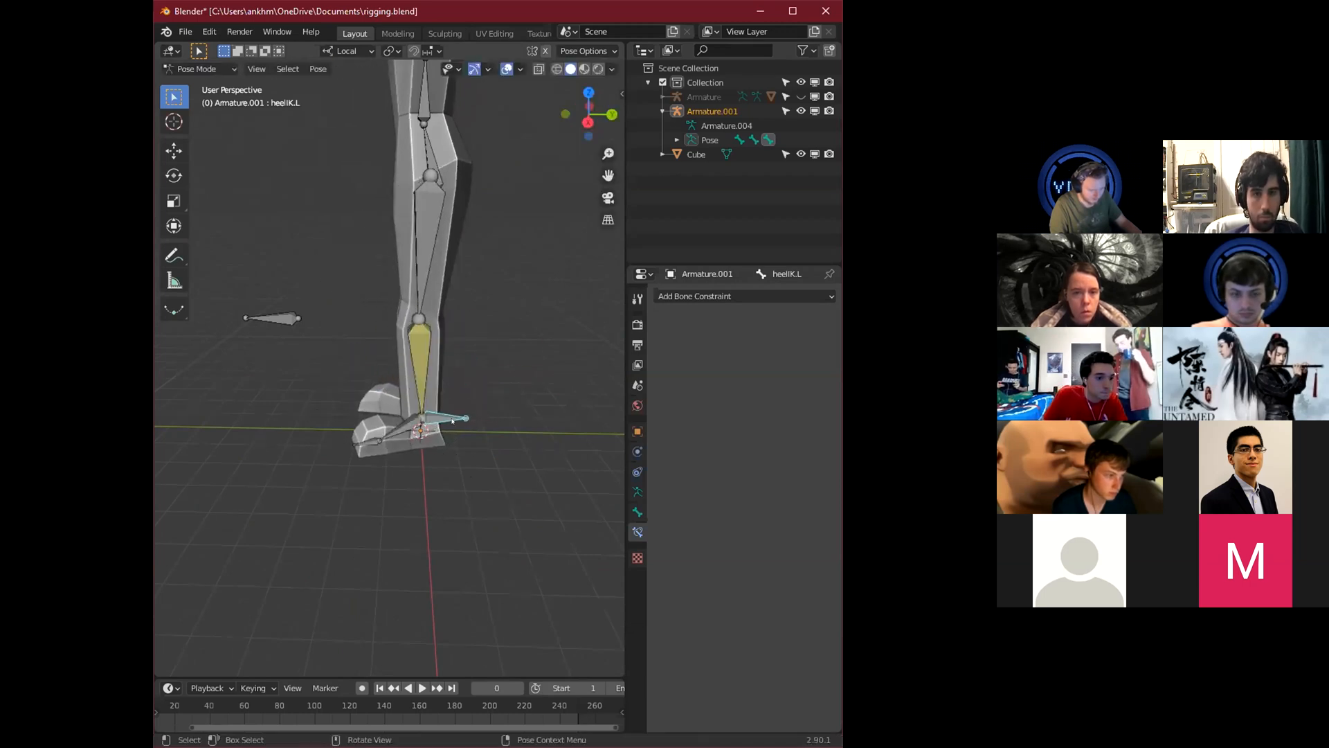
key("g")
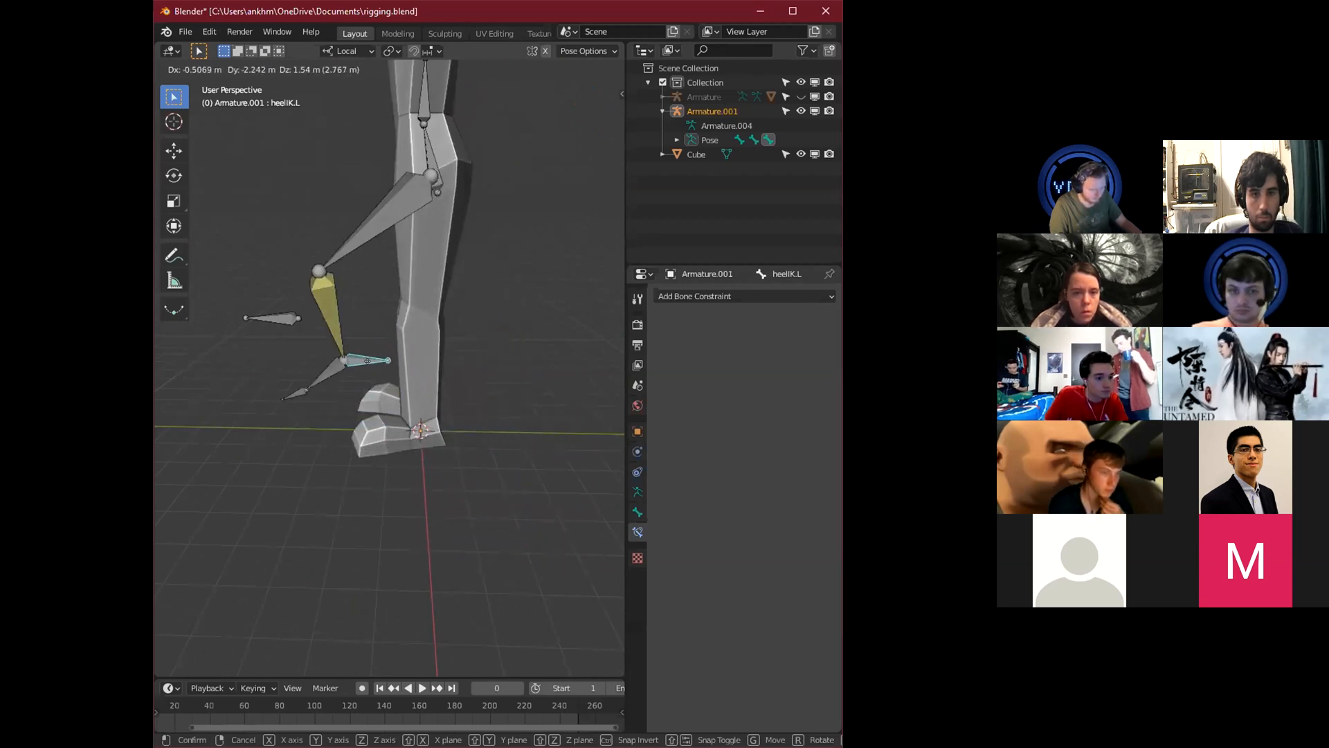
right_click(454, 416)
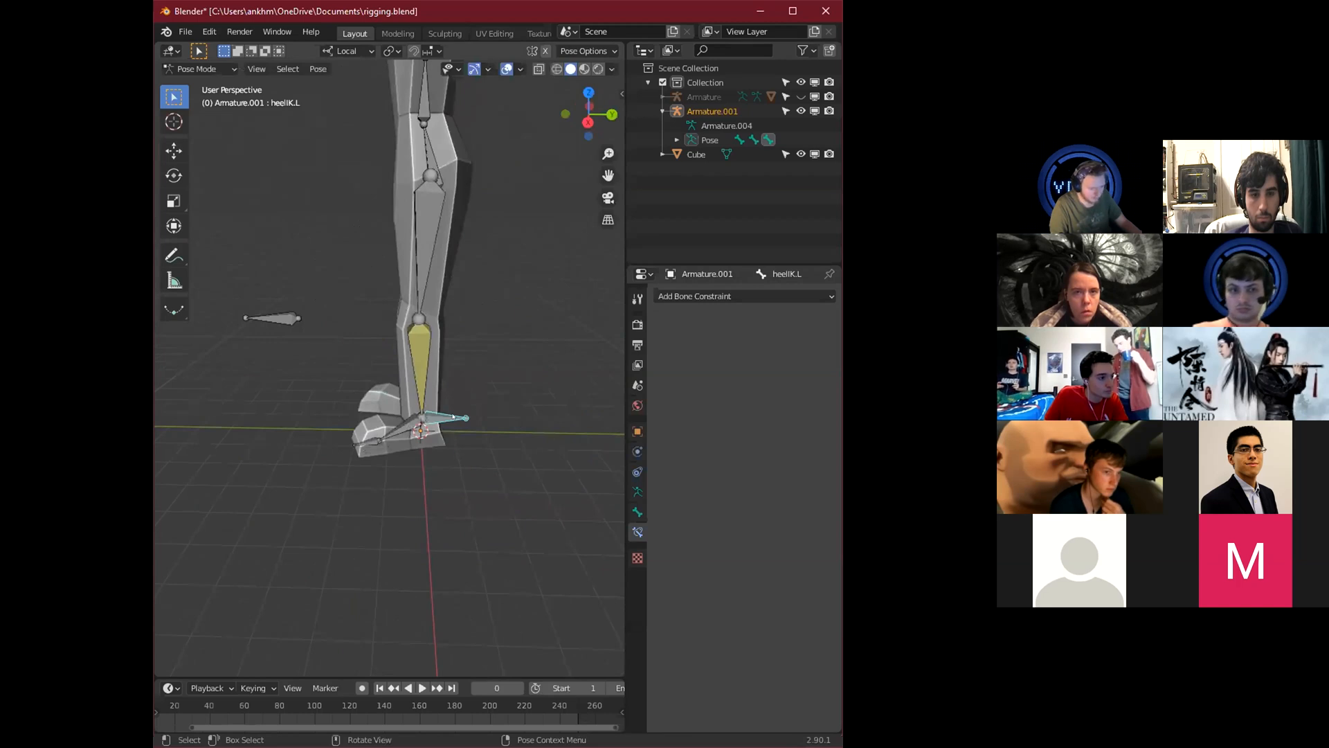
key("g")
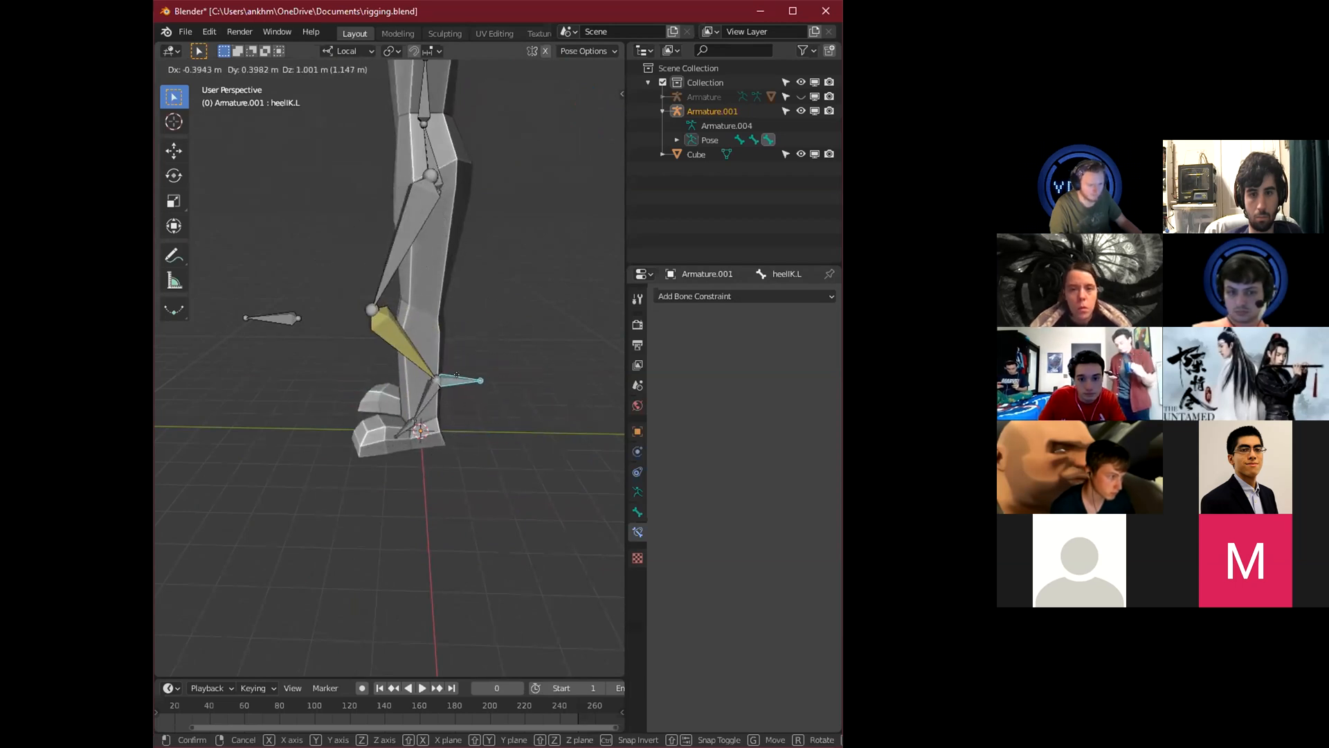
right_click(465, 396)
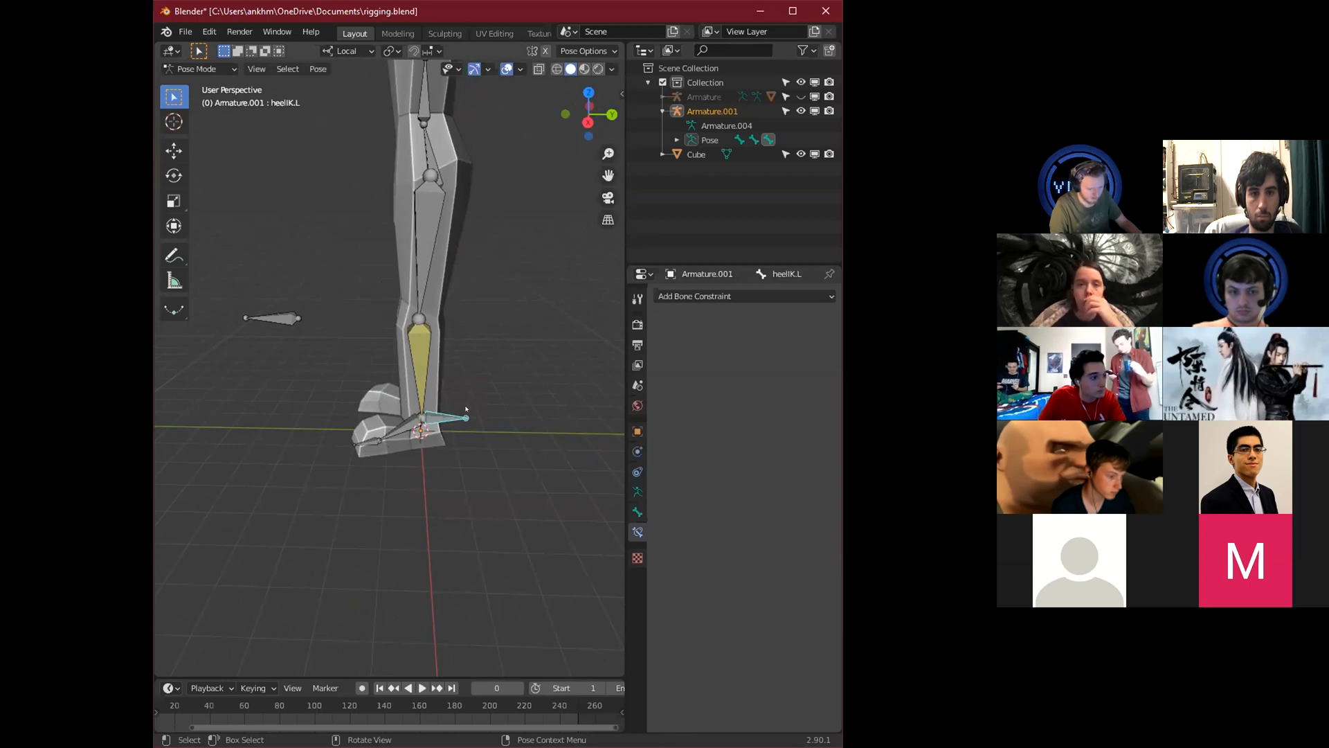
key("g")
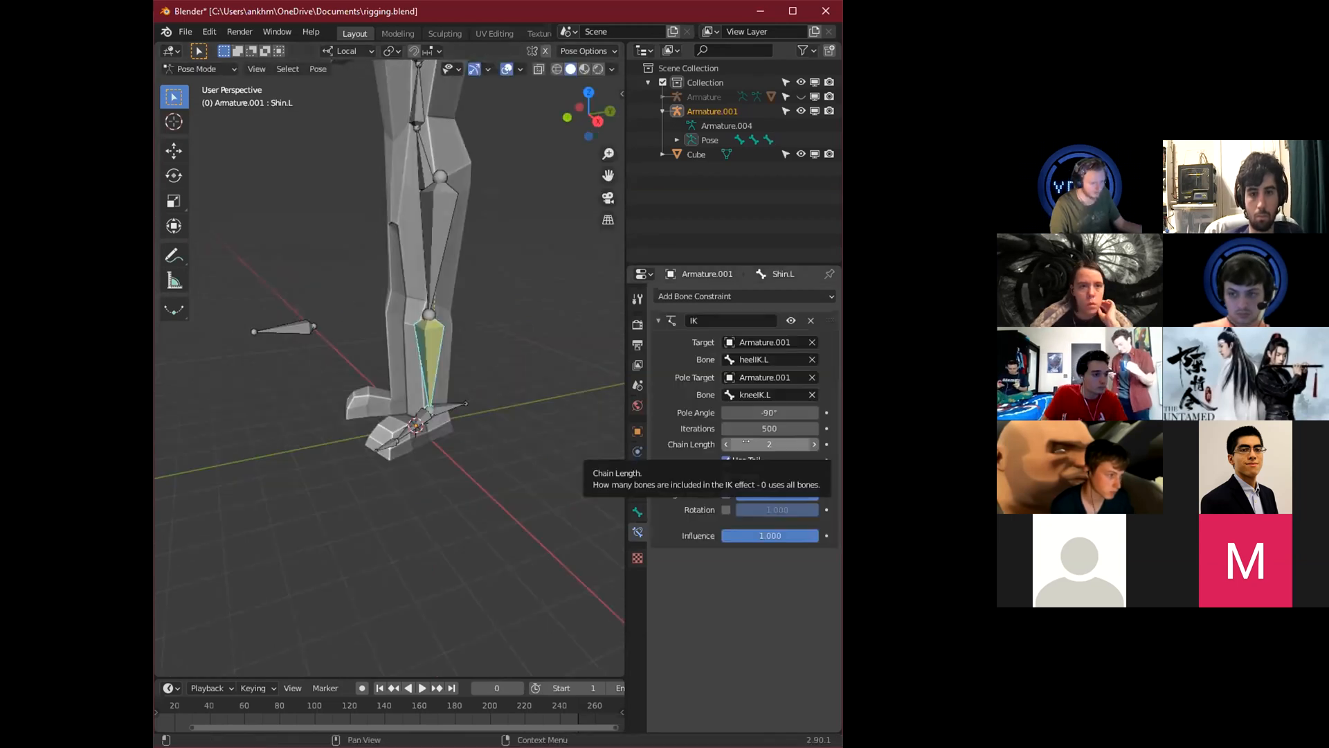
Set the Shin.L IK constraint's pole angle to 0° and select the Foot.L bone.
middle_click_drag(485, 432, 472, 439)
left_click(744, 413)
type("0")
key("Return")
scroll(420, 433, "up", 6)
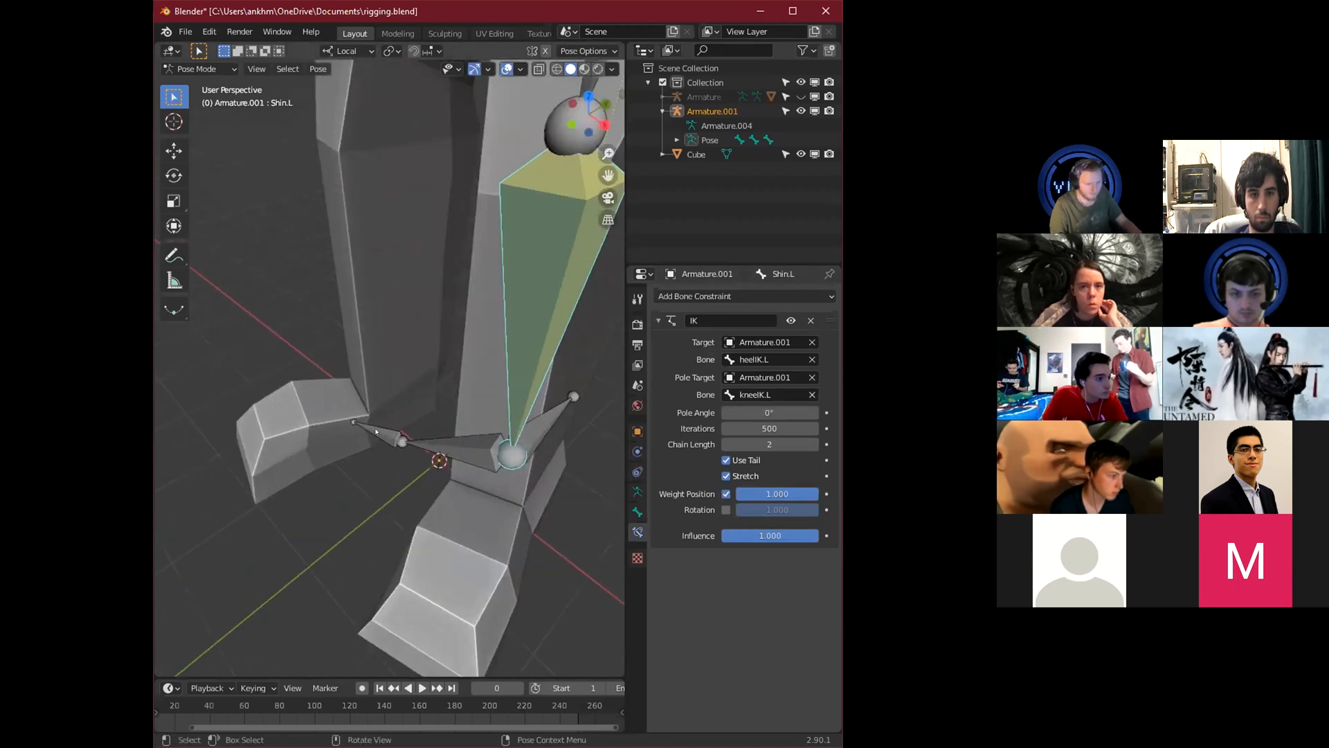
left_click(499, 450)
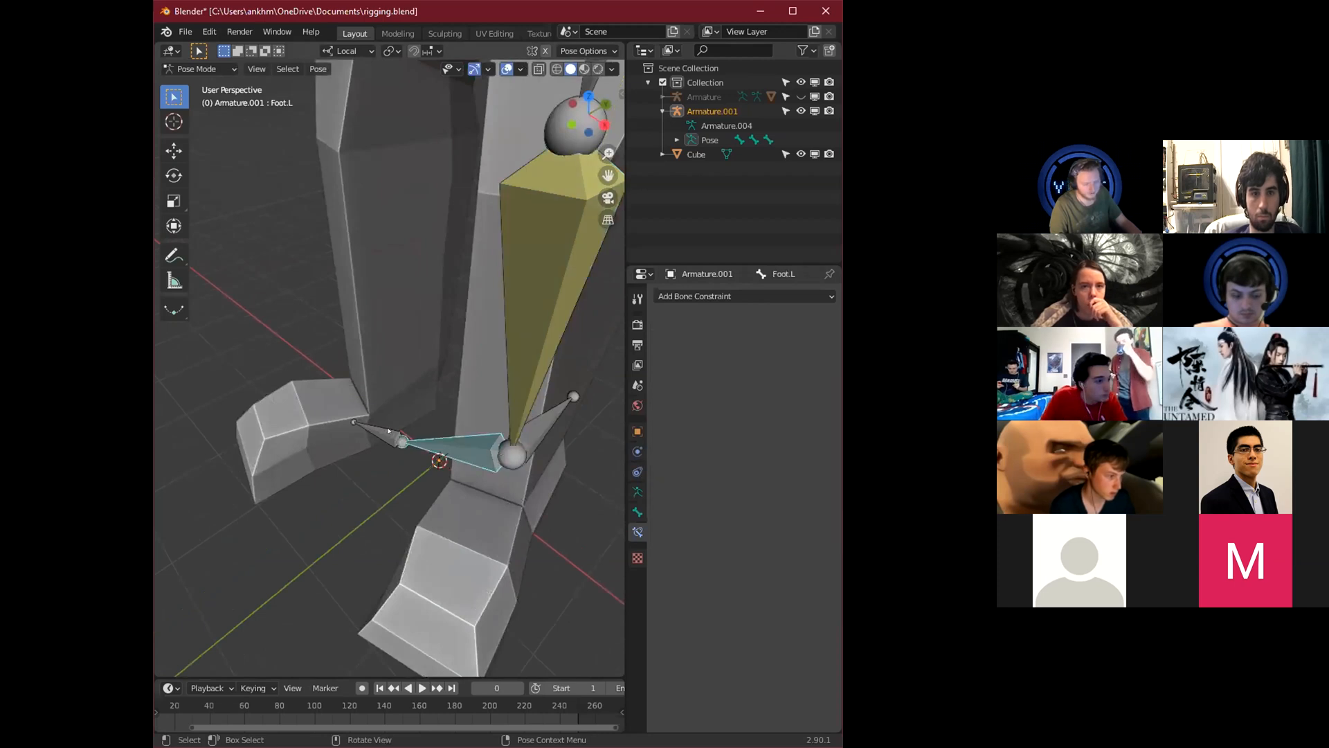
Set the pole angle of the Shin.L bone's IK constraint to -90°.
left_click(533, 363)
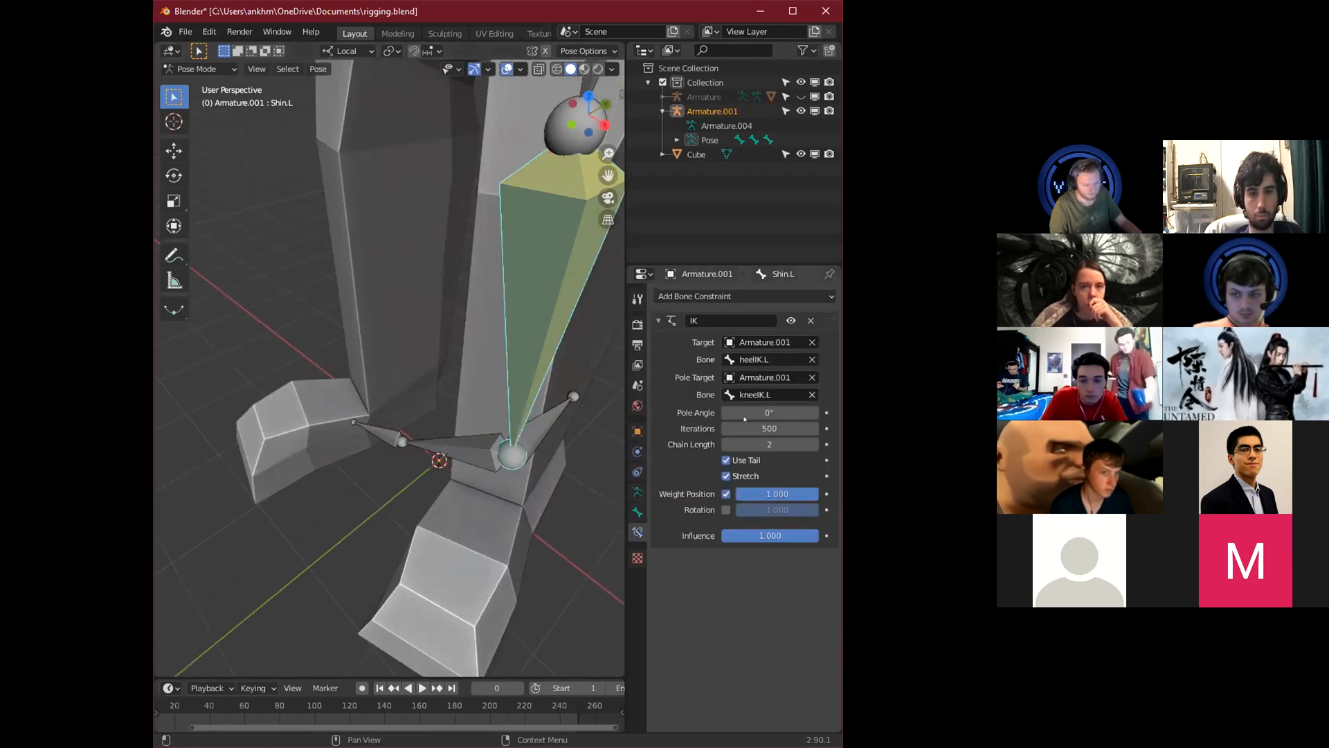
left_click(769, 412)
type("0d")
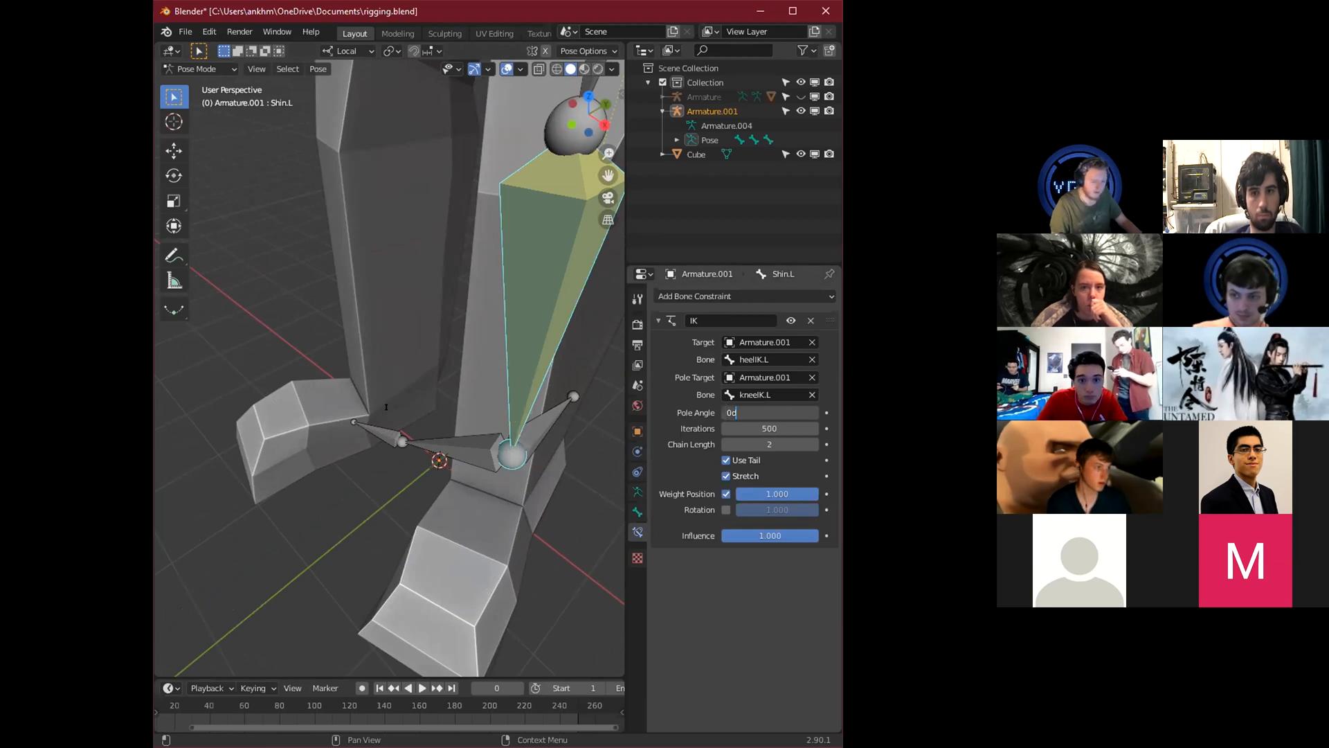
key("BackSpace")
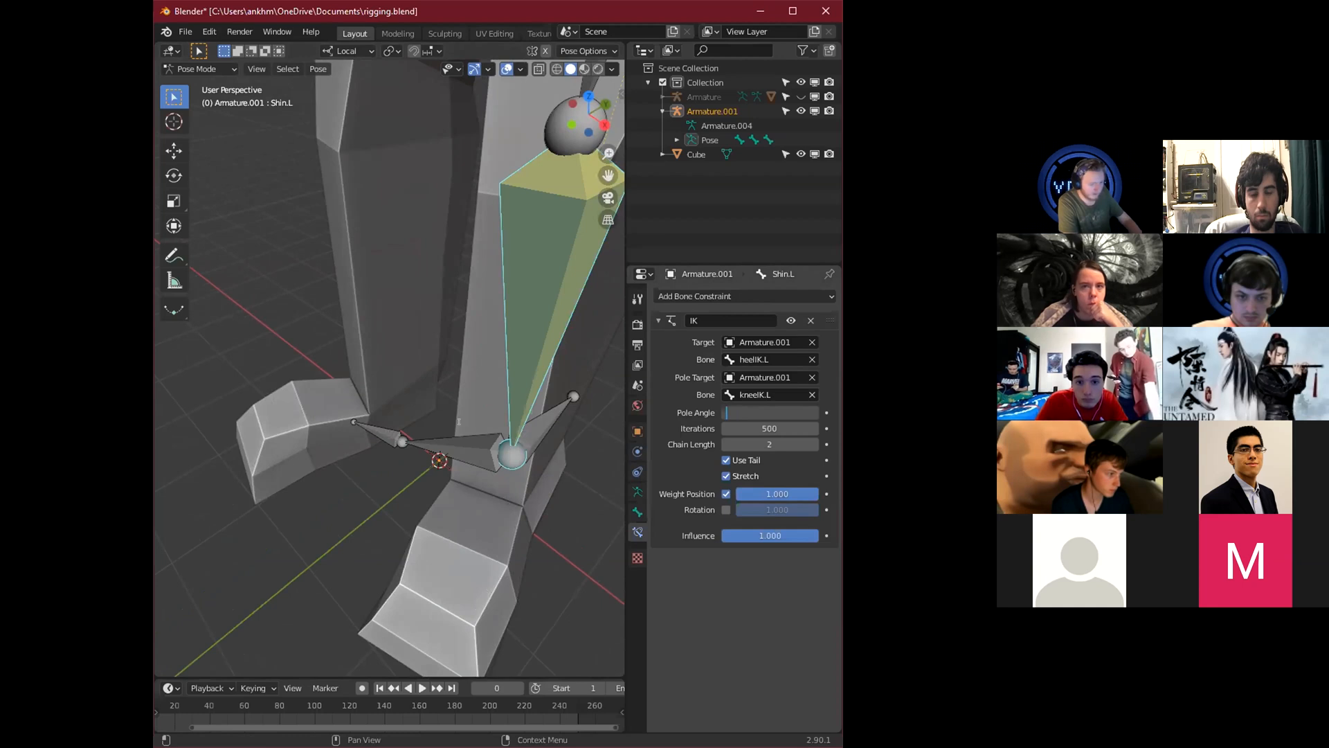
type("0")
key("Return")
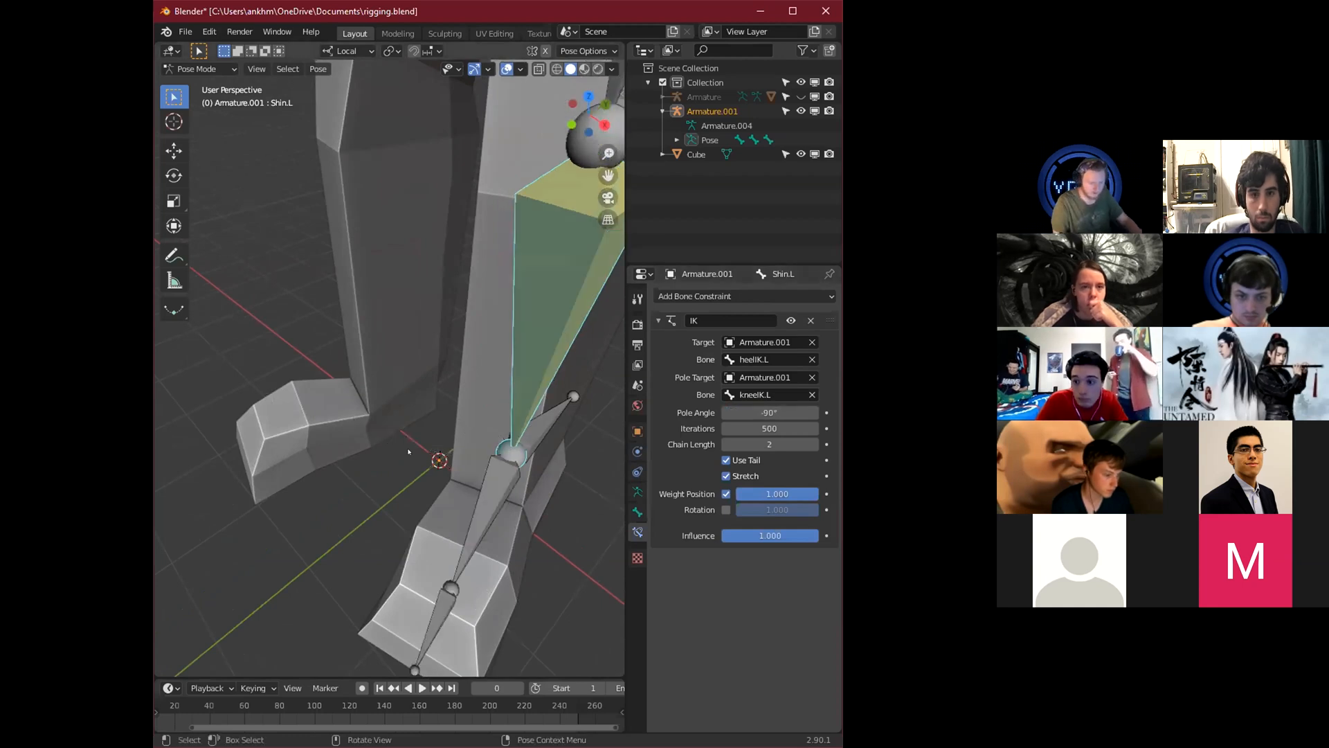
Select the Foot.L bone and switch the armature to Edit Mode.
scroll(399, 442, "down", 3)
middle_click_drag(523, 477, 470, 436)
left_click(419, 450)
middle_click_drag(247, 475, 236, 477)
left_click(197, 69)
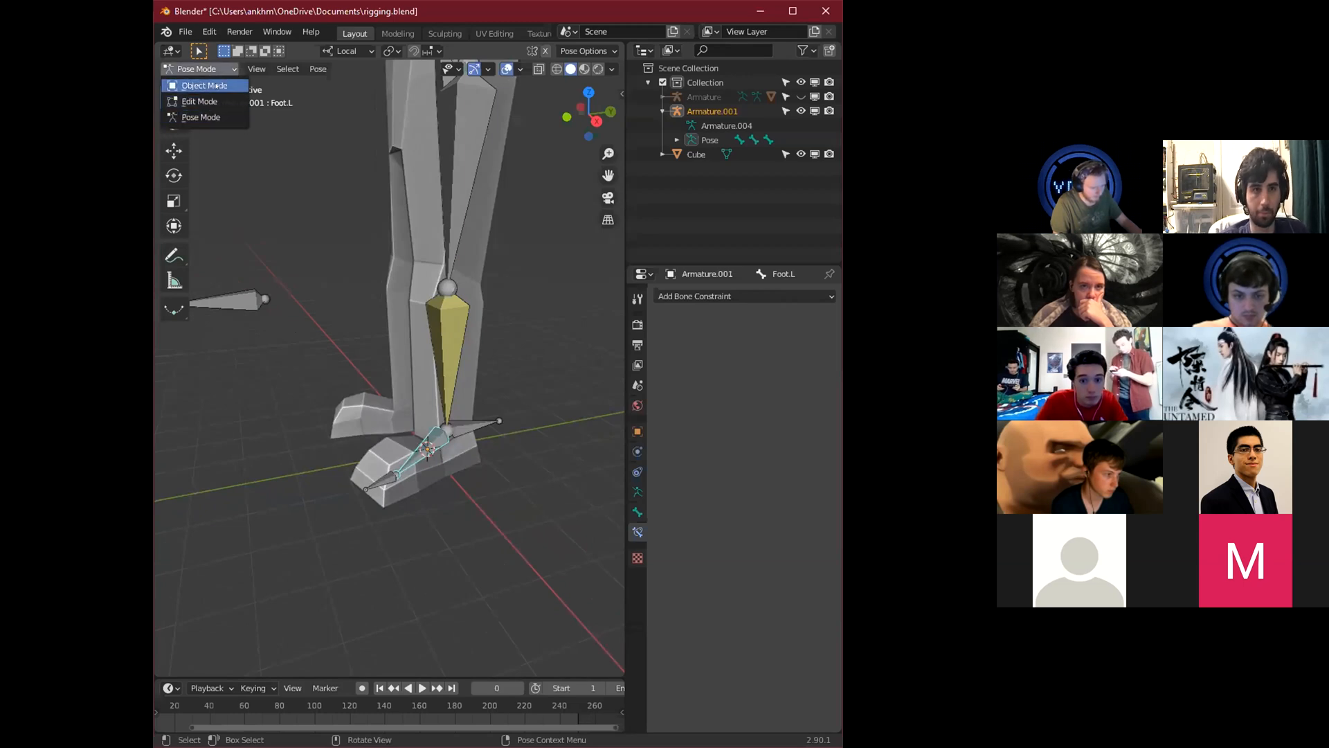
left_click(199, 101)
Parent the Foot.L bone to heelIK.L with Keep Offset.
middle_click_drag(478, 353, 502, 362)
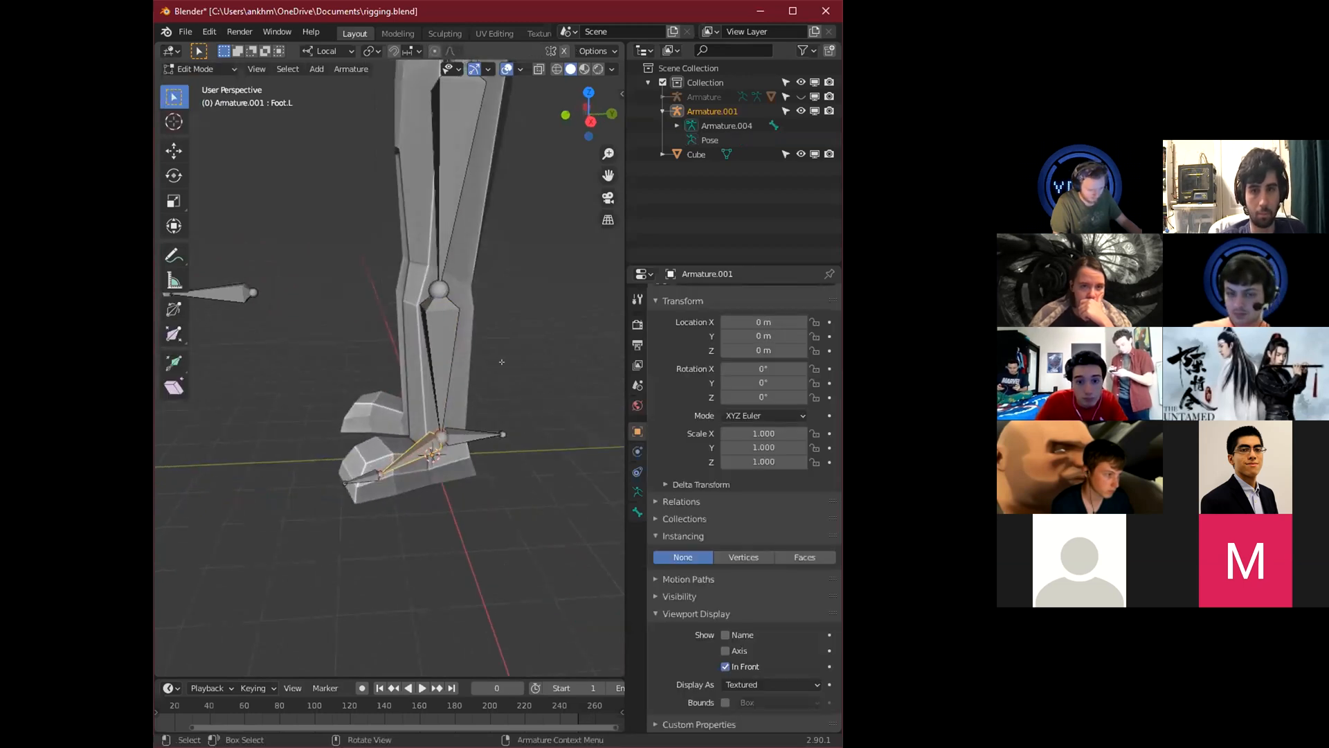
left_click(469, 444)
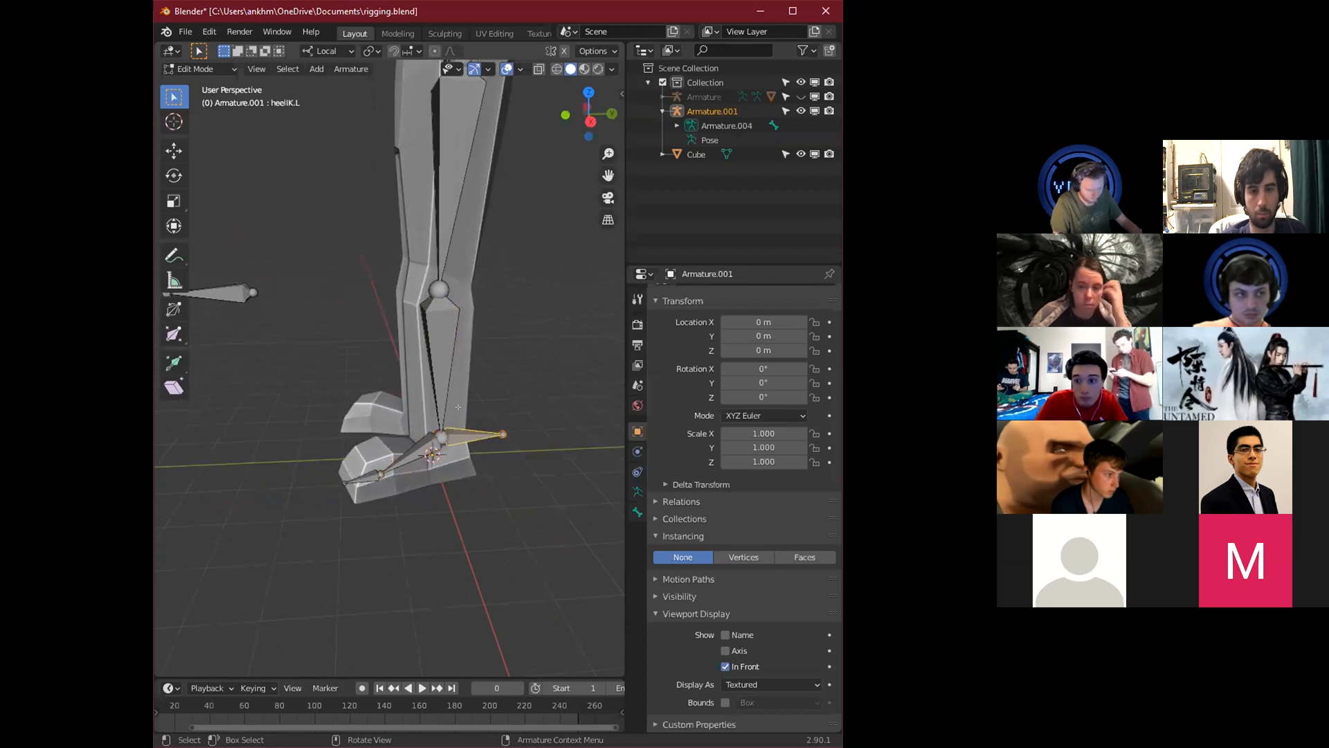
left_click(412, 443)
left_click(457, 430, "shift")
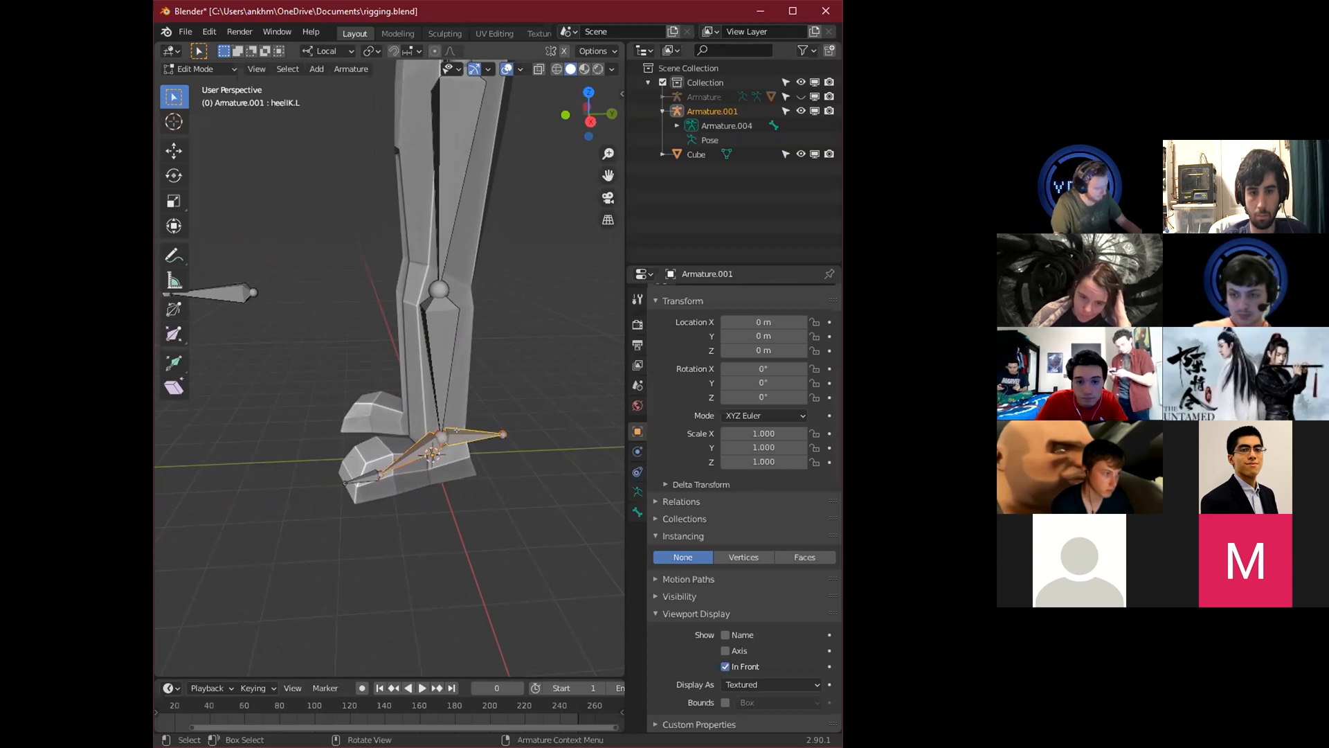
key("ctrl+p")
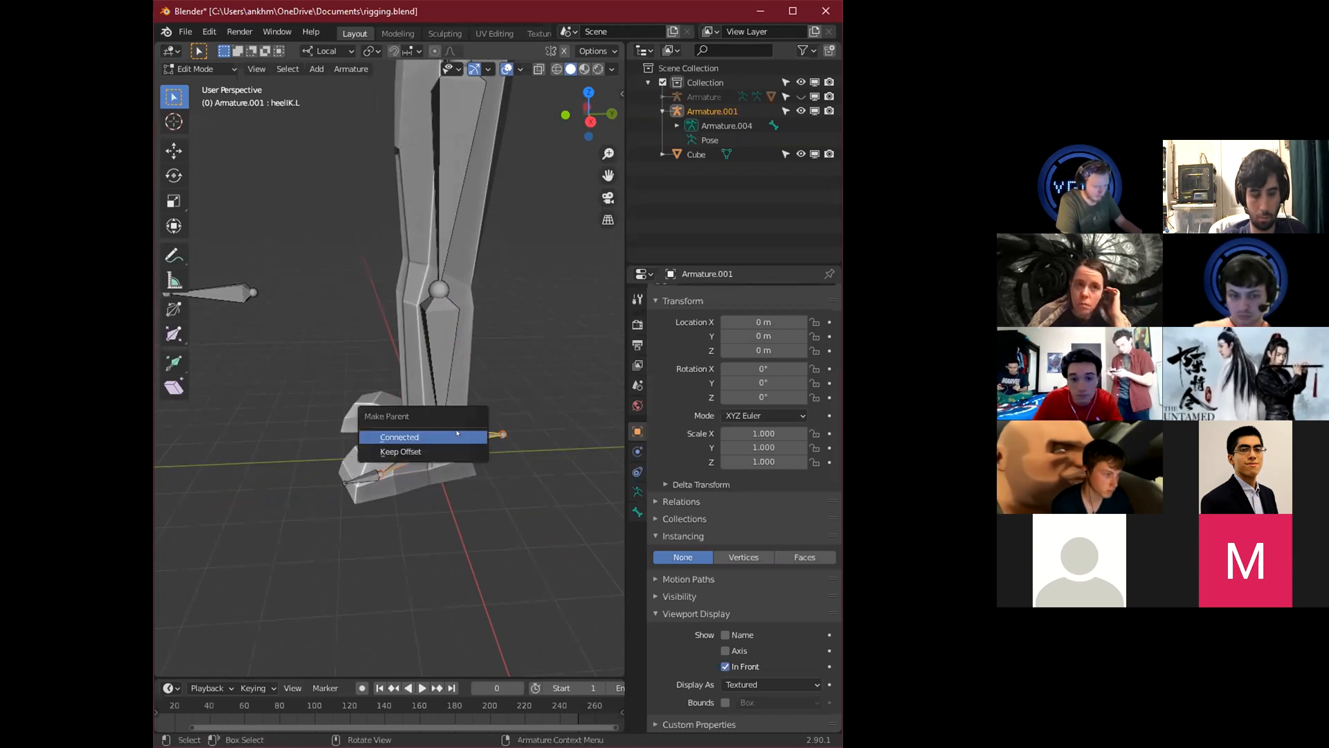
left_click(443, 451)
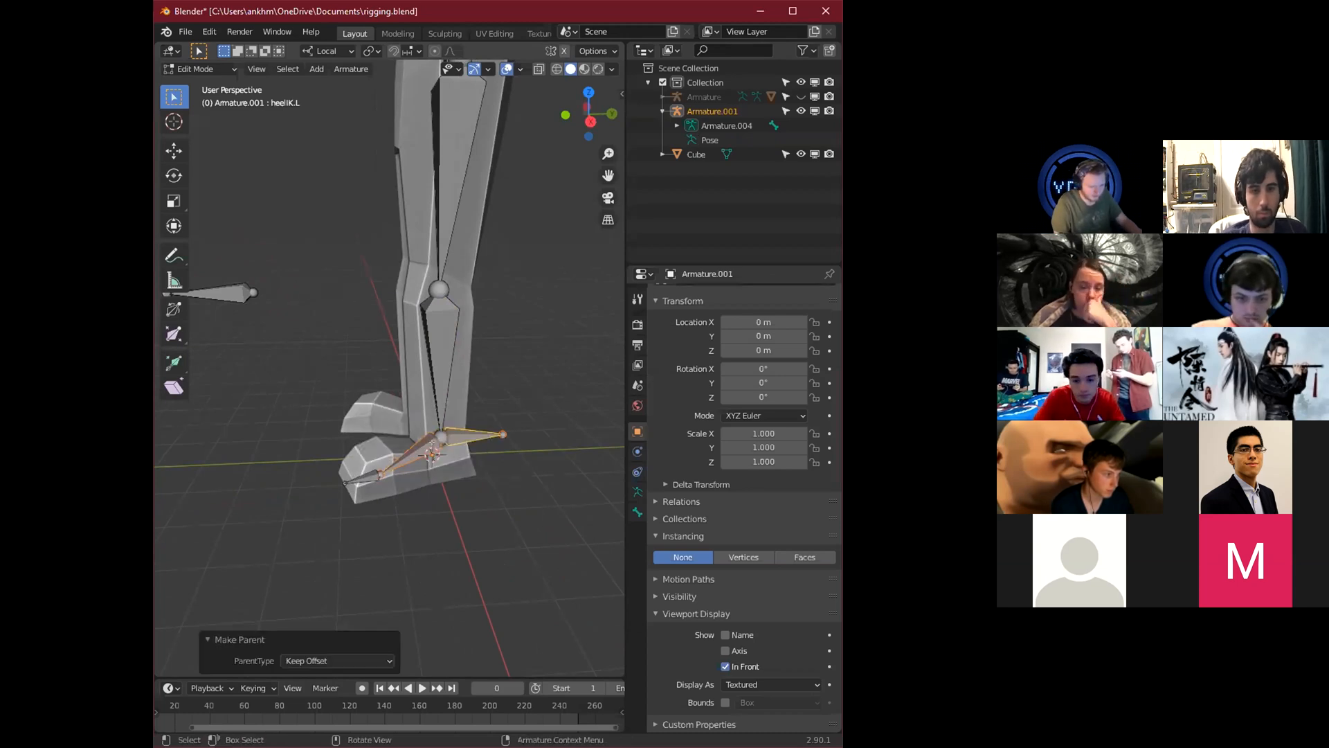
middle_click_drag(378, 524, 397, 529)
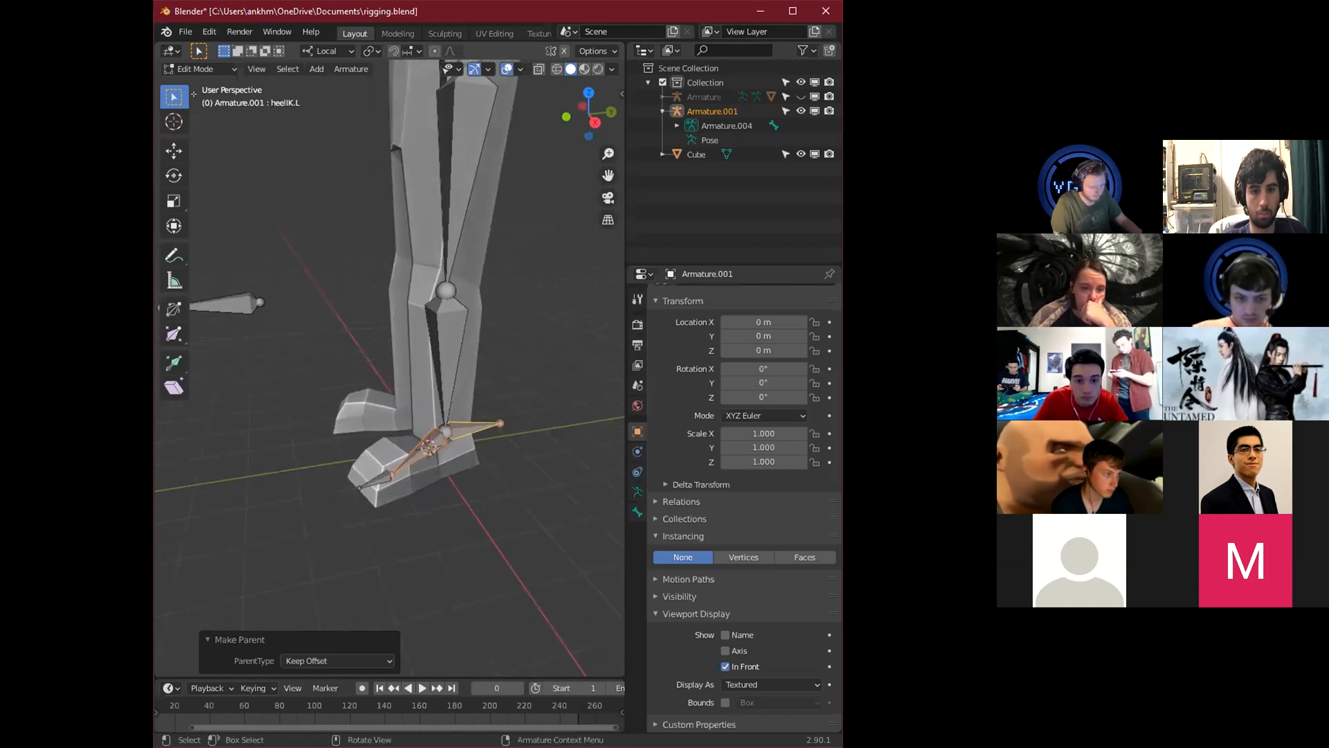
Check the bones in Pose Mode, return to Edit Mode and try a Connected parent between Foot.L and heelIK.L.
left_click(191, 67)
left_click(197, 116)
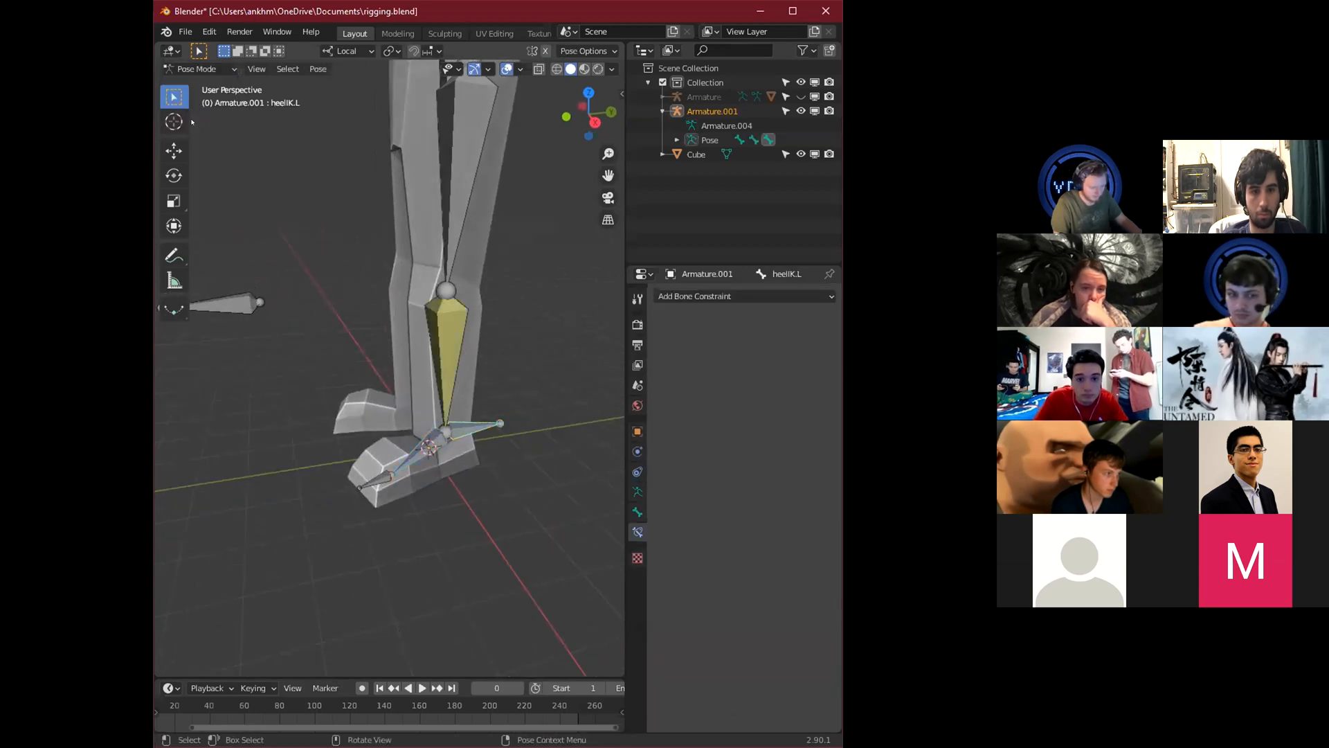
key("Tab")
key("ctrl+p")
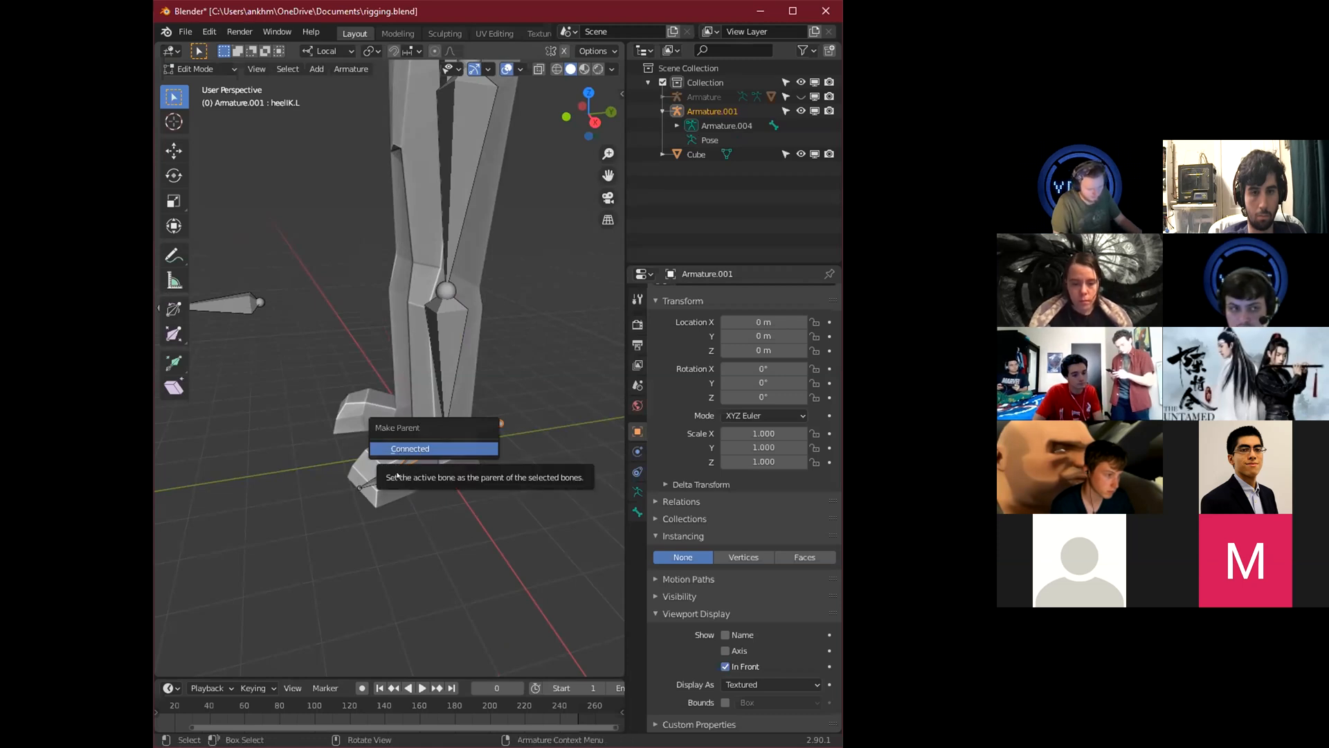
left_click(398, 450)
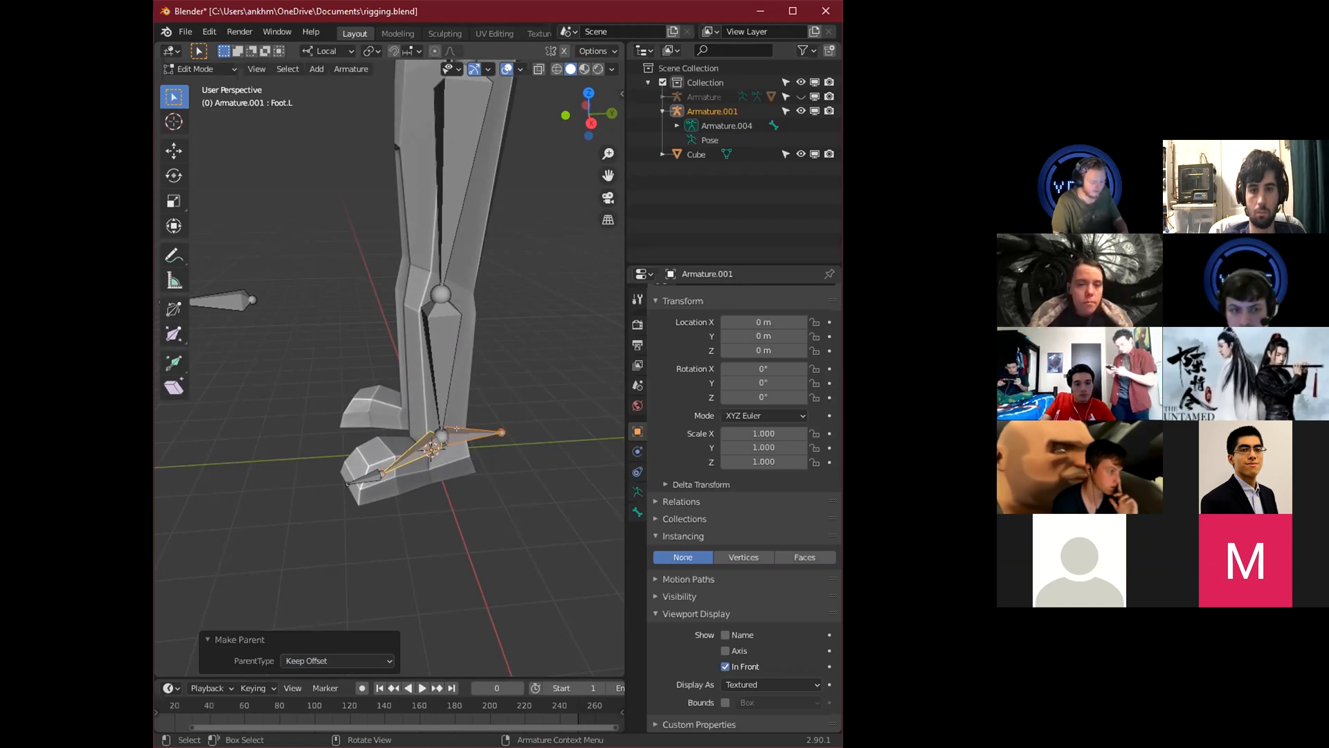
Select the heelIK.L bone and switch the armature to Pose Mode.
middle_click_drag(456, 429, 447, 443)
left_click(447, 443)
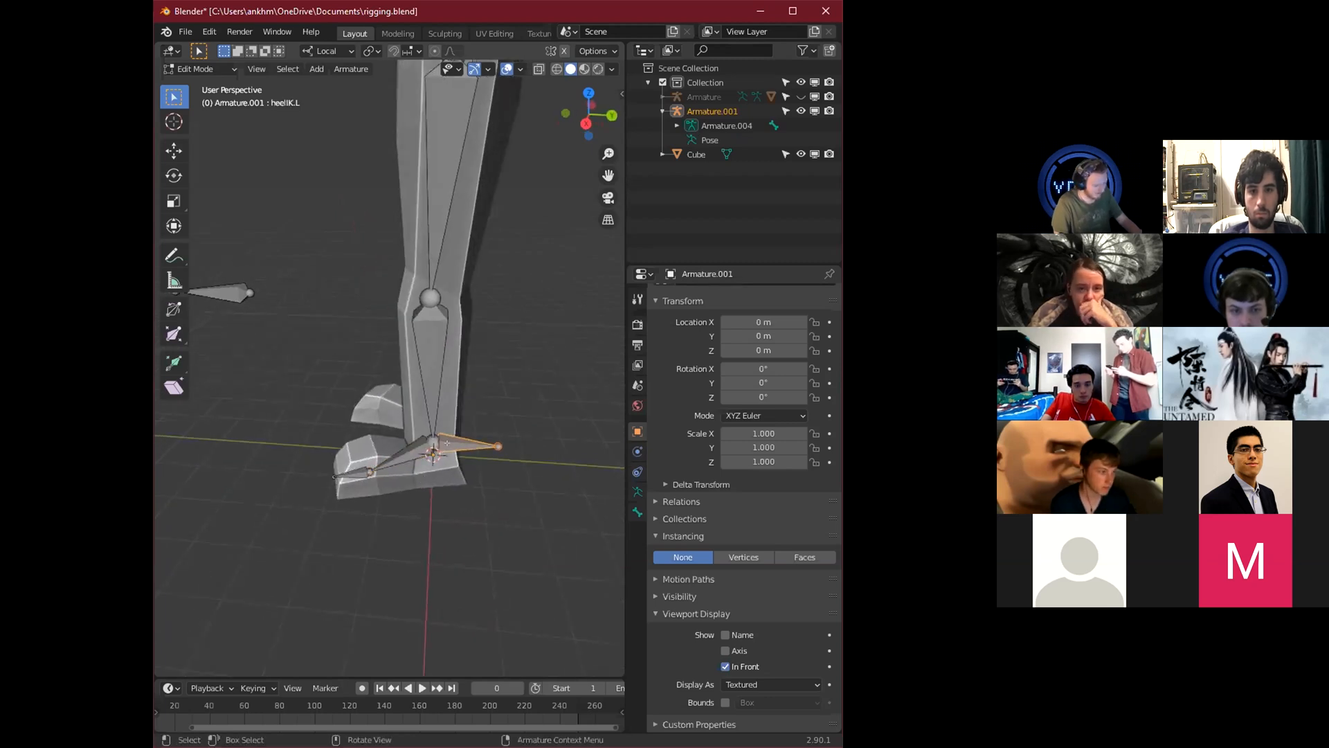
left_click(198, 69)
left_click(188, 118)
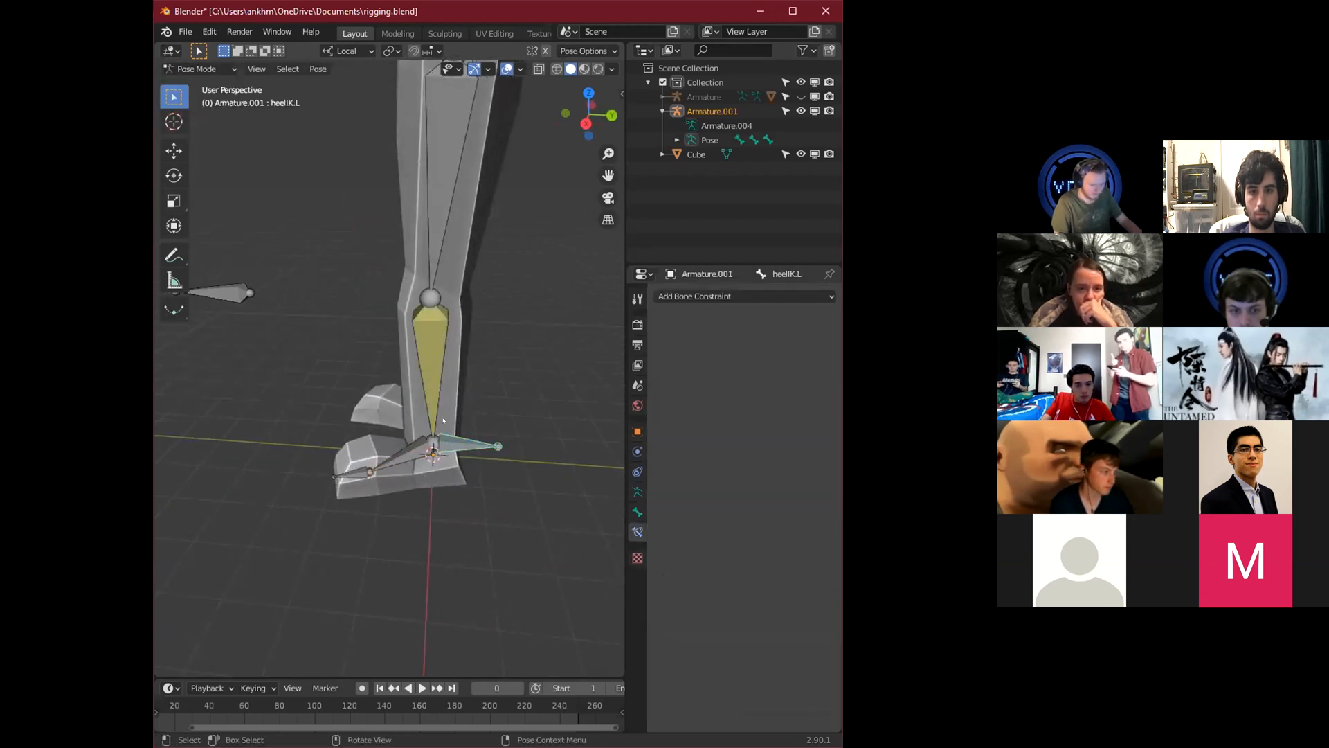
Test rotating the heelIK.L bone without keeping the rotation, and reselect Foot.L and heelIK.L in turn.
key("r")
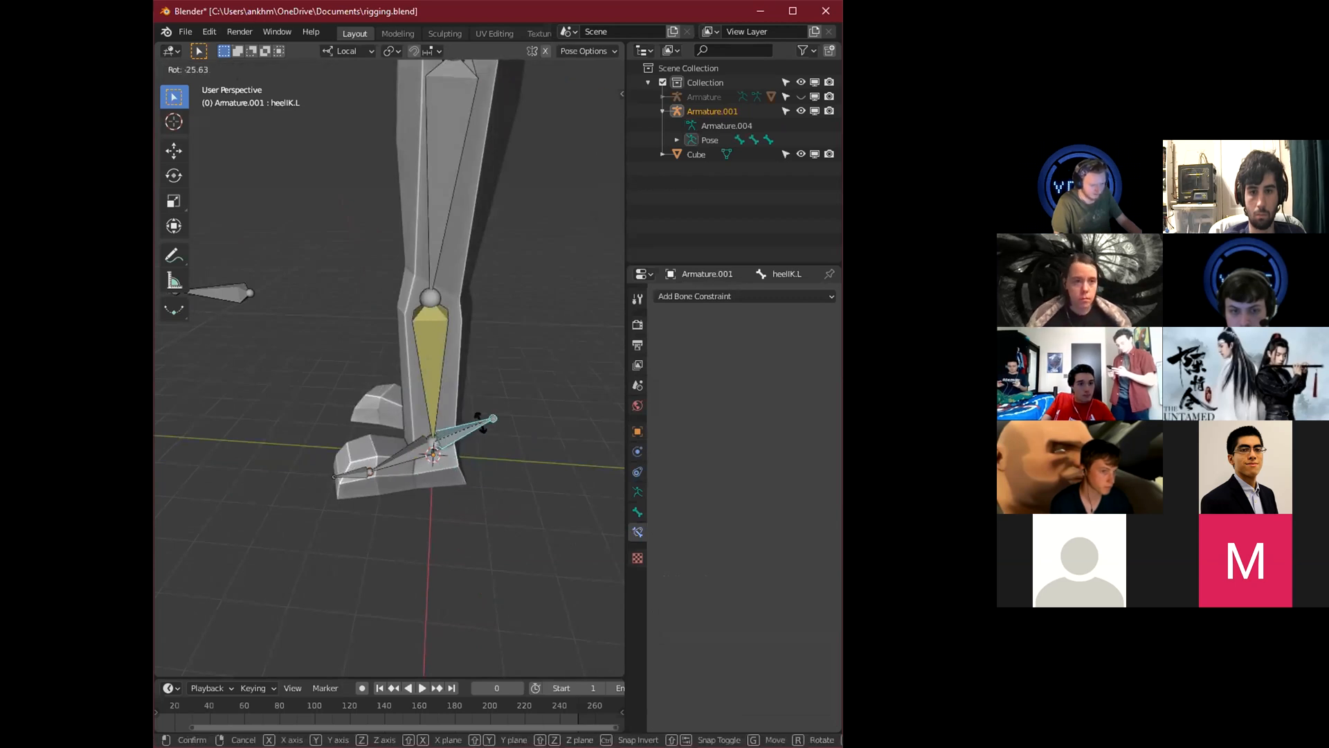
right_click(465, 432)
left_click(407, 449)
left_click(465, 445)
left_click(408, 450)
left_click(488, 443)
Test moving heelIK.L below the foot to see how the foot bones follow, without keeping the move.
middle_click_drag(488, 442, 502, 438)
middle_click_drag(328, 489, 352, 465)
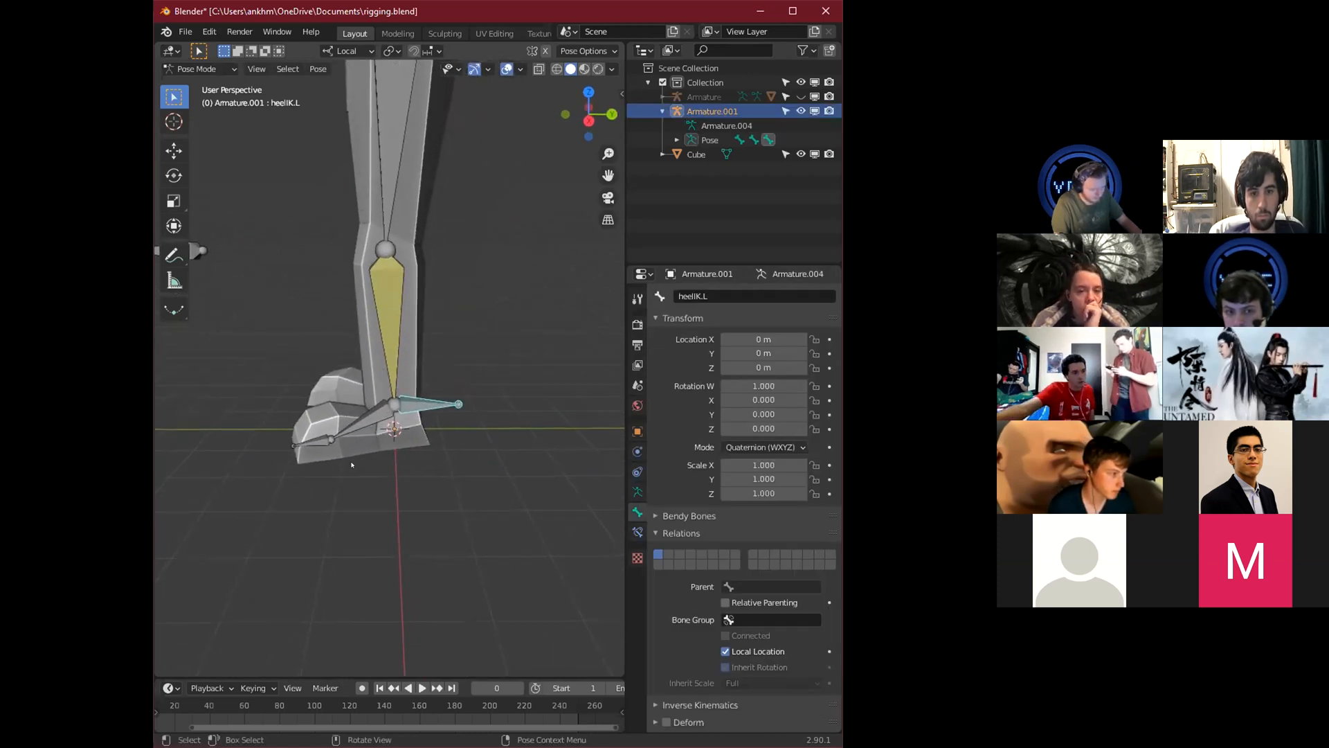
key("g")
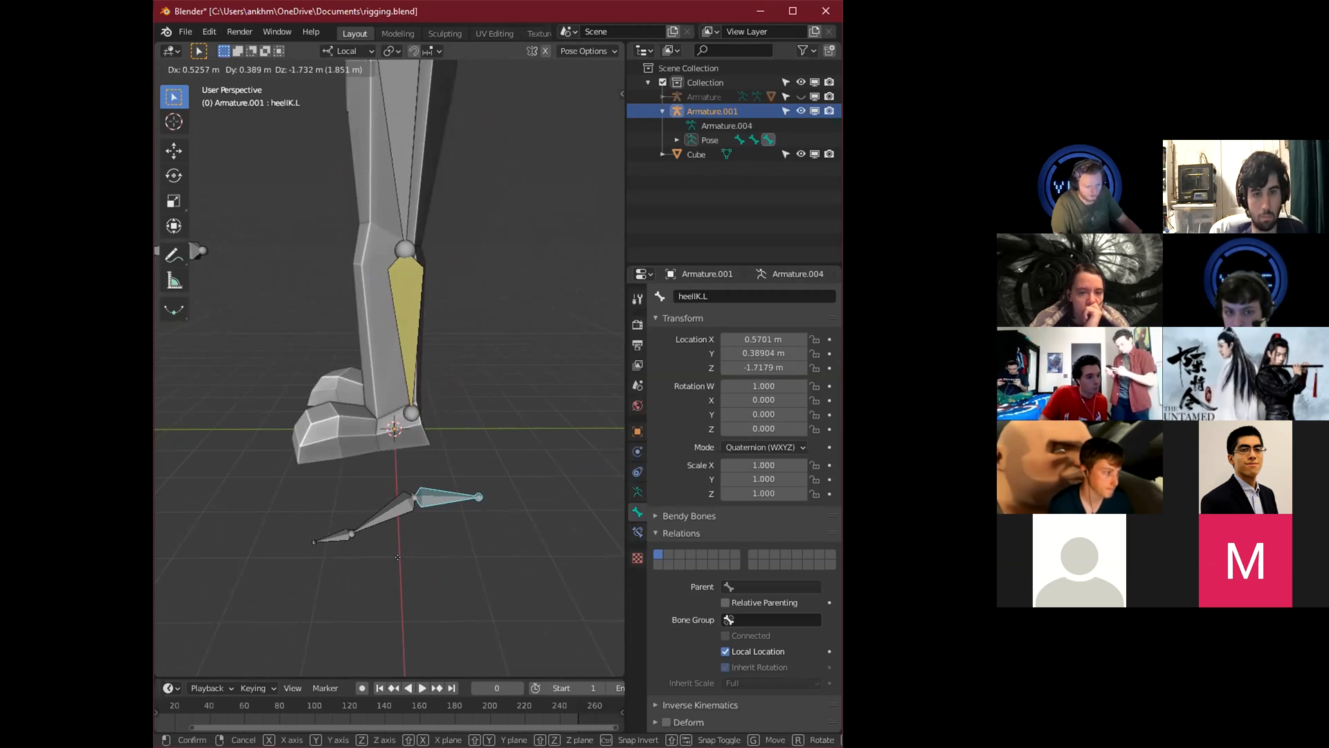
key("Escape")
Inspect the Foot.L bone's parent relation and try a short move of heelIK.L without keeping it.
left_click(364, 420)
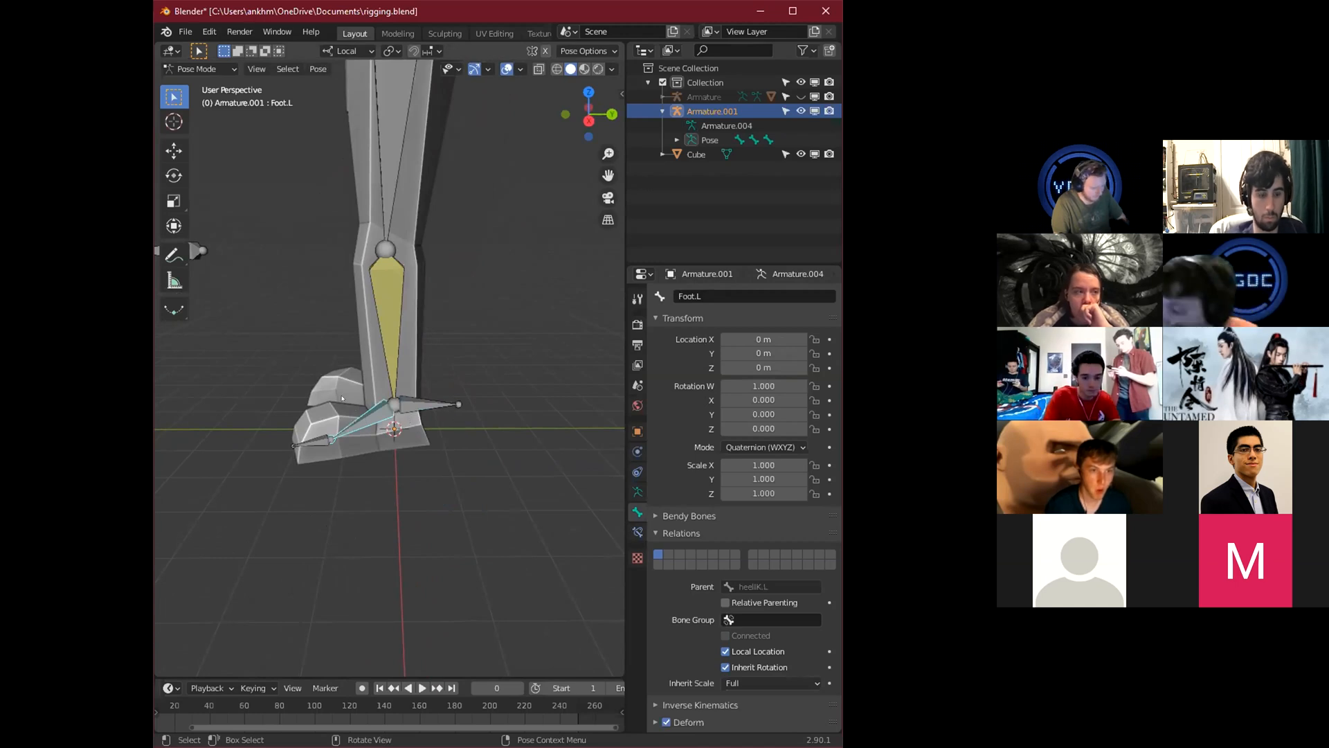
left_click(364, 410)
left_click(365, 410)
left_click(368, 409)
left_click(371, 409)
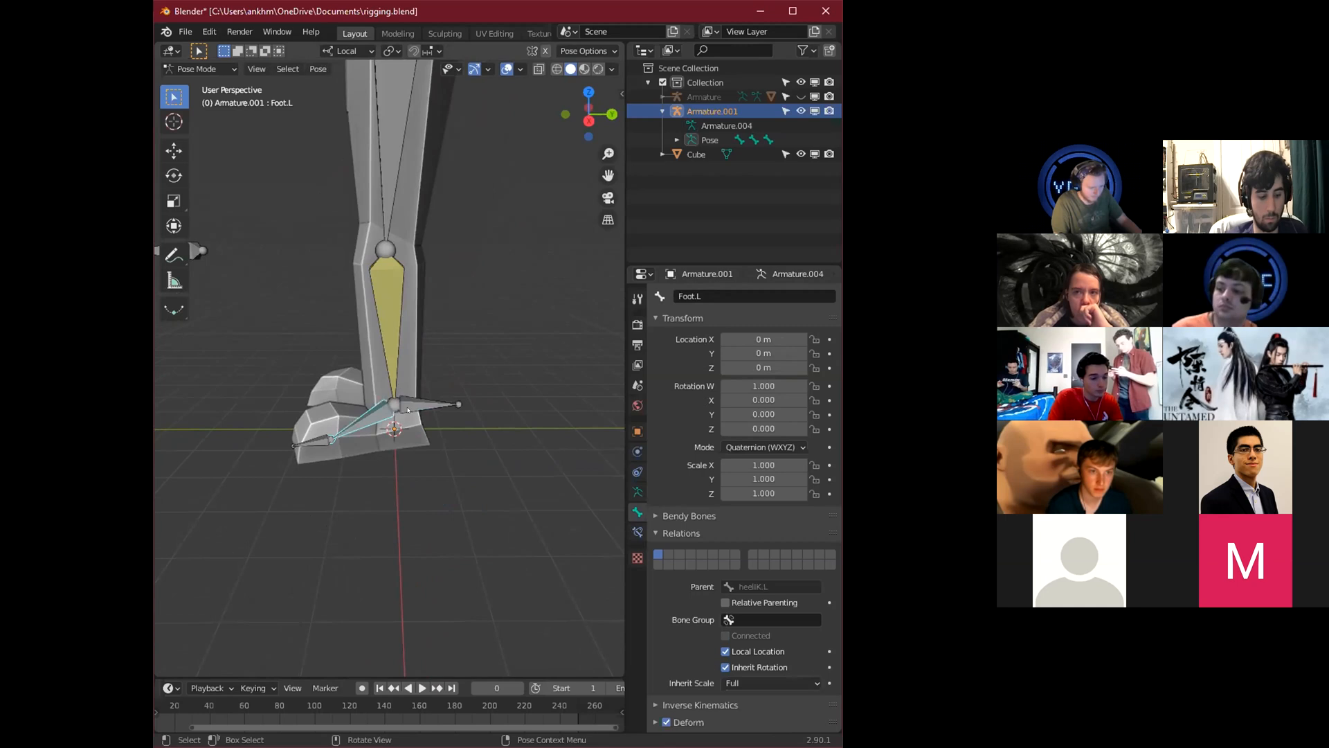
left_click(408, 405)
key("g")
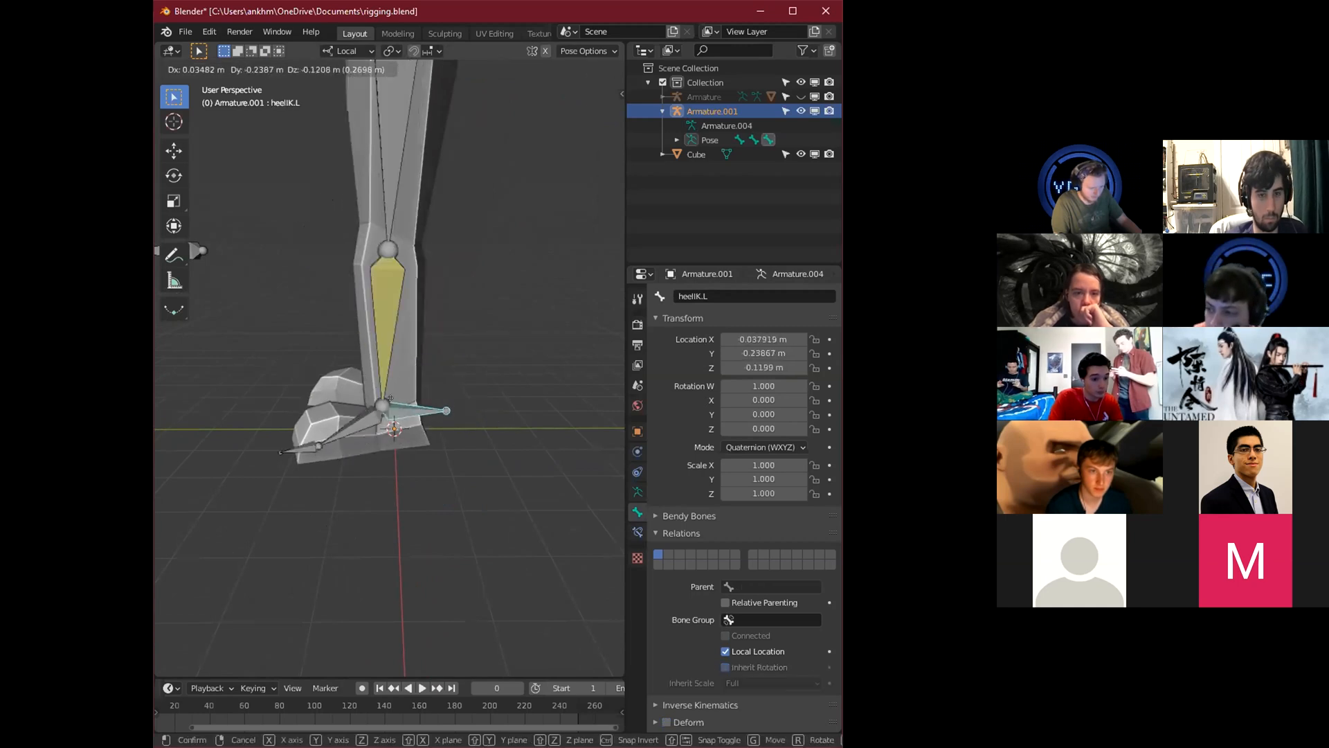
right_click(401, 405)
Add a Copy Location bone constraint to the Foot.L bone.
left_click(394, 399)
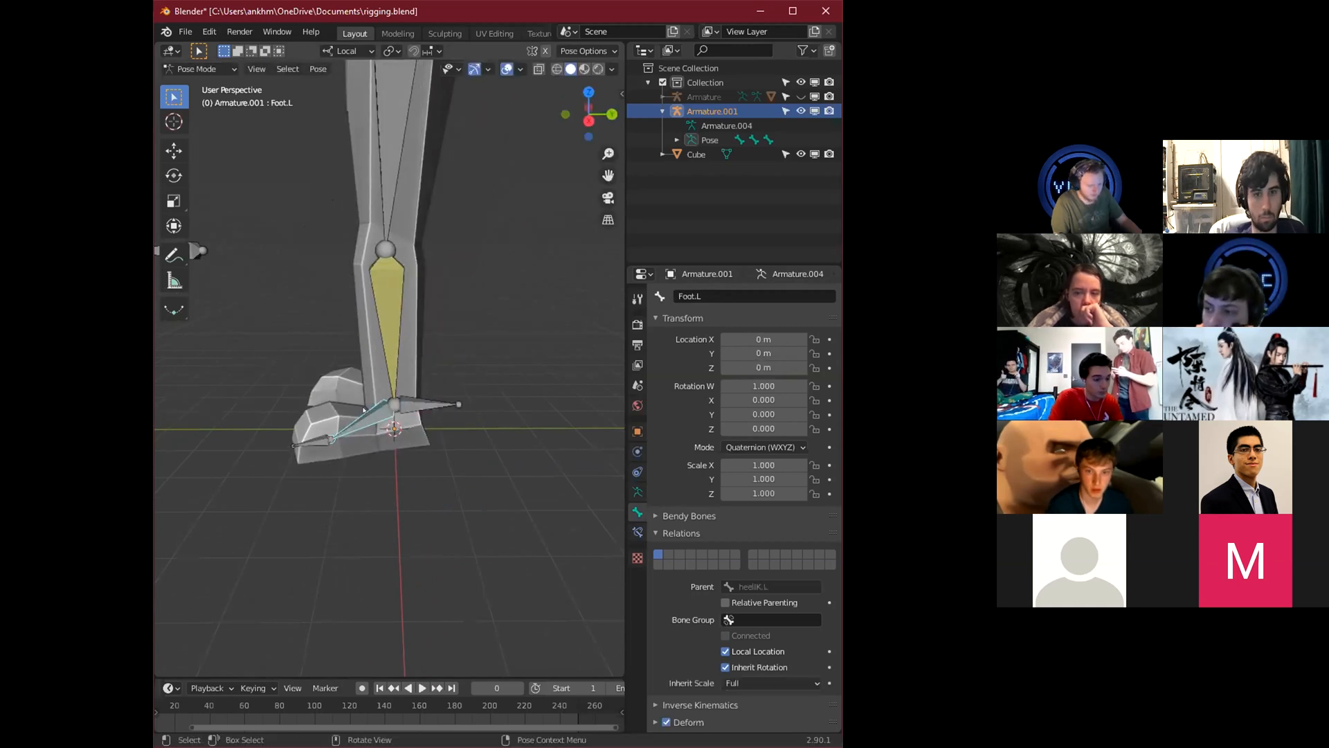
left_click(403, 404)
left_click(383, 409)
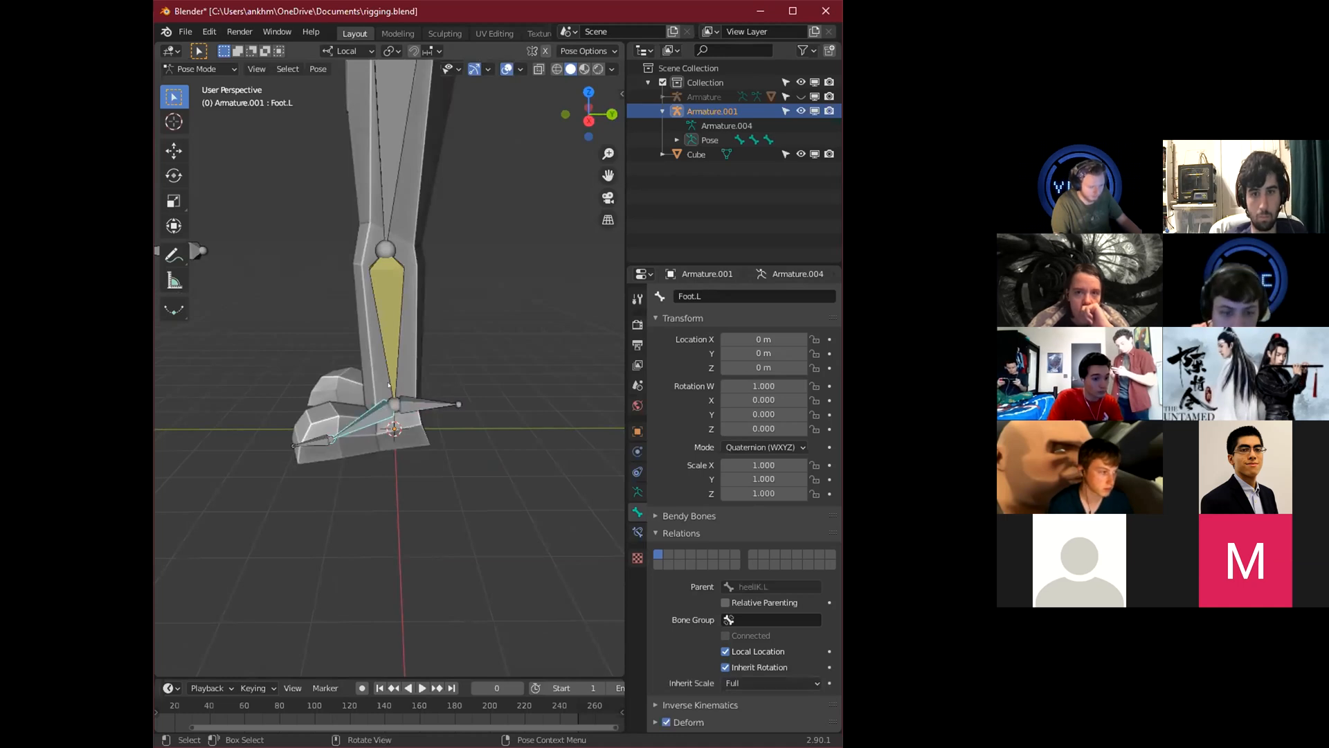
left_click(388, 306)
left_click(375, 409)
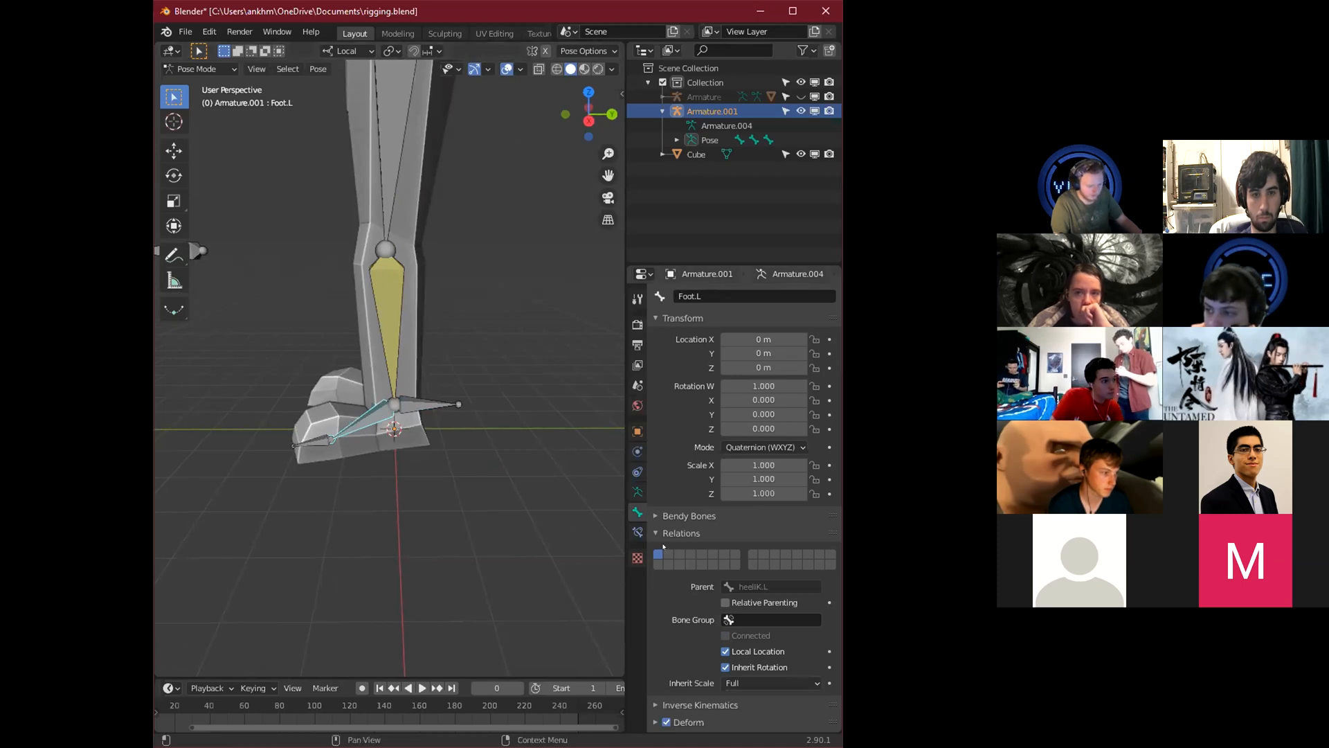
left_click(636, 532)
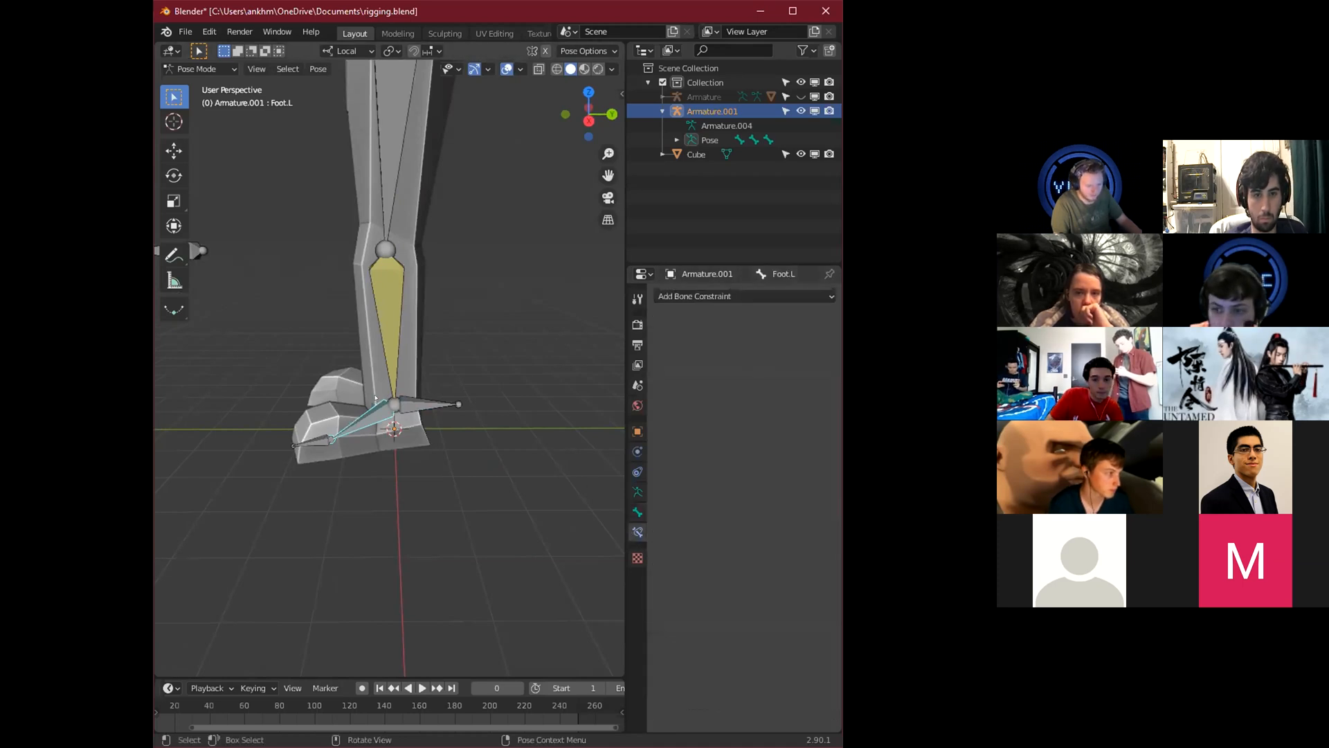
left_click(695, 298)
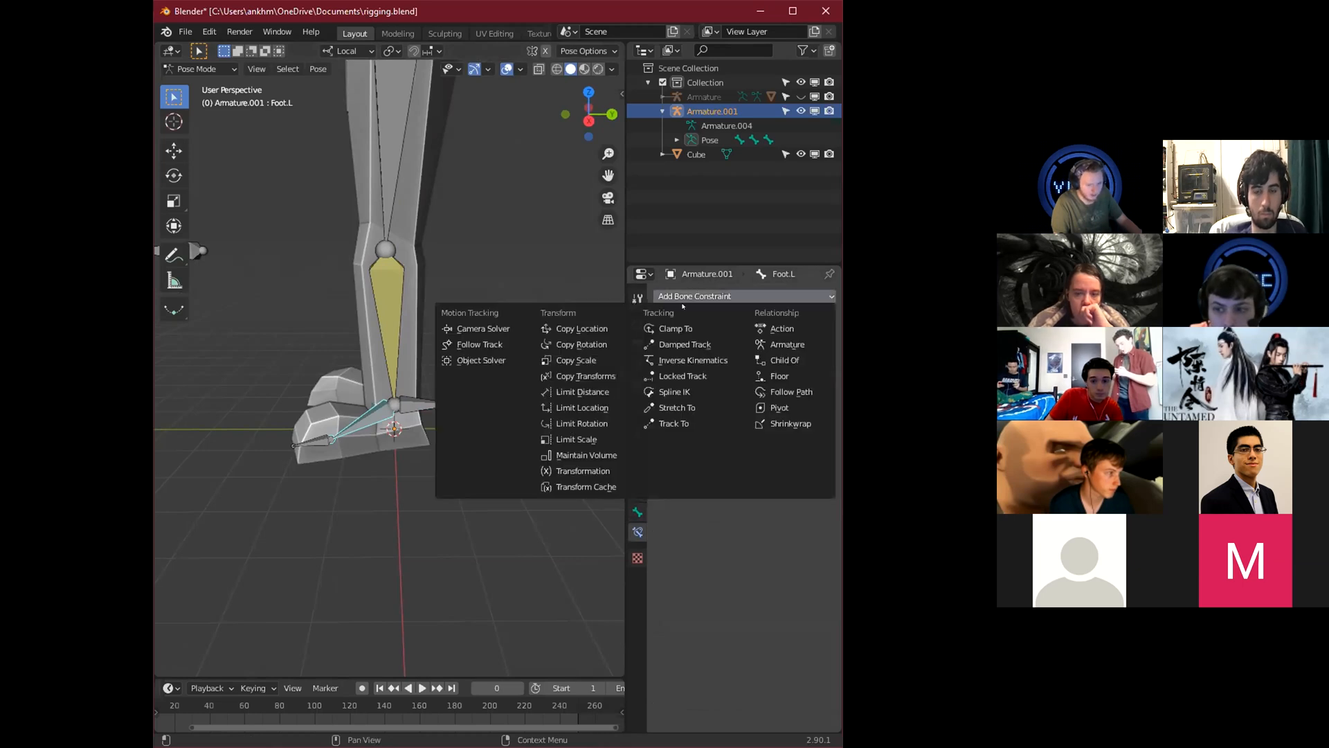
left_click(582, 328)
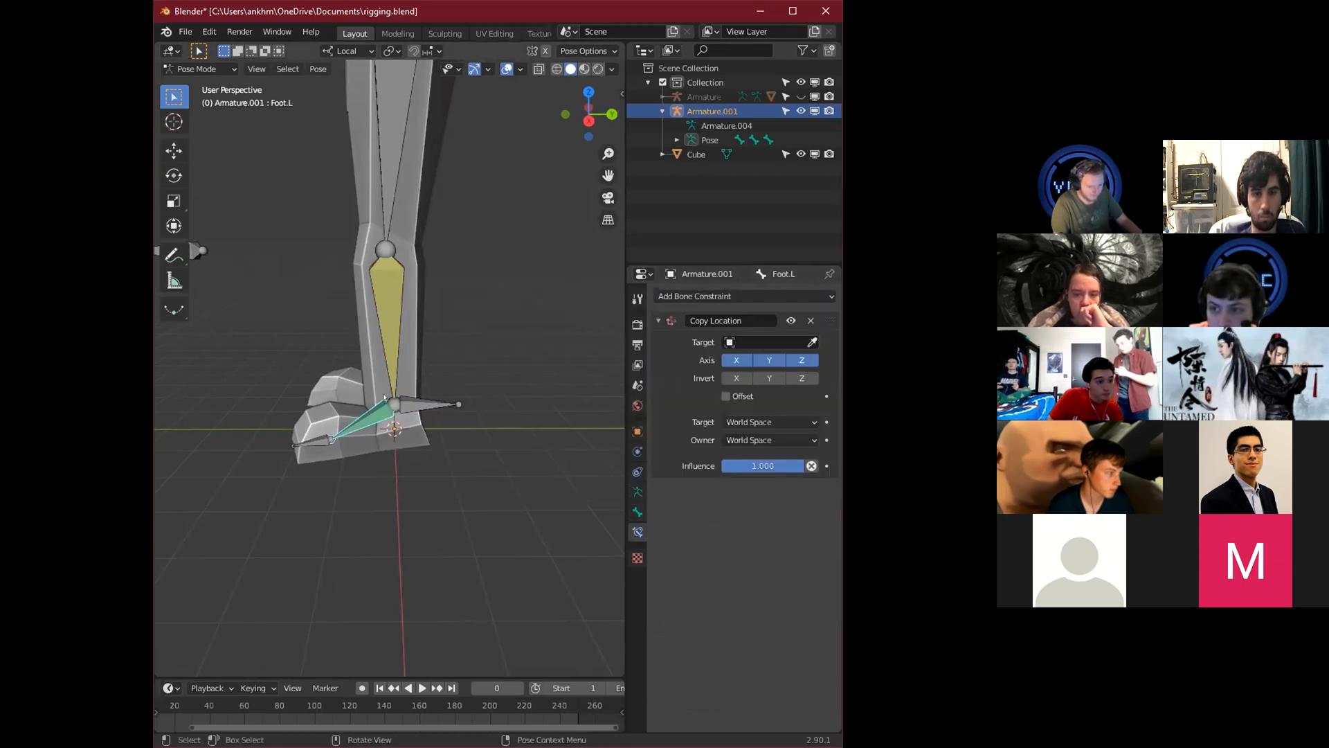
Target Foot.L's Copy Location constraint to the Shin.L bone of Armature.001 with Head/Tail at 1.000.
left_click(731, 343)
left_click(706, 378)
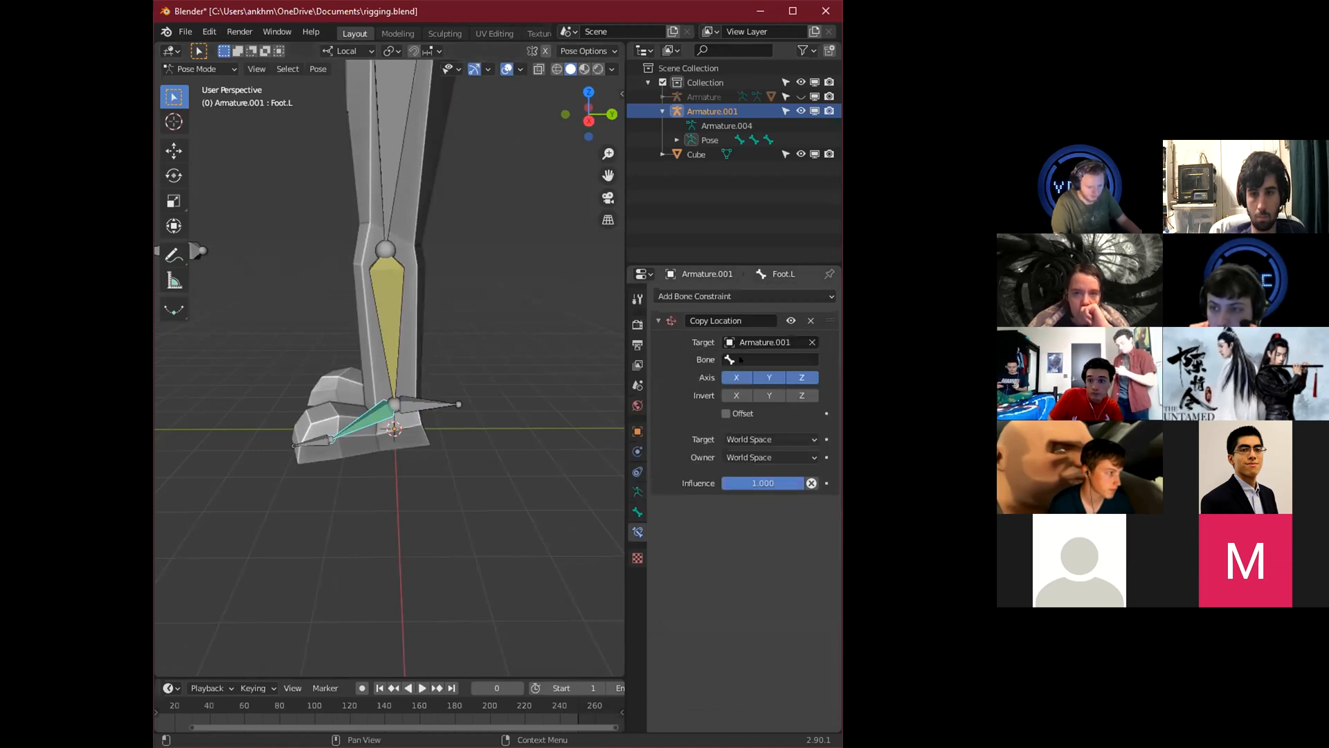
left_click(762, 359)
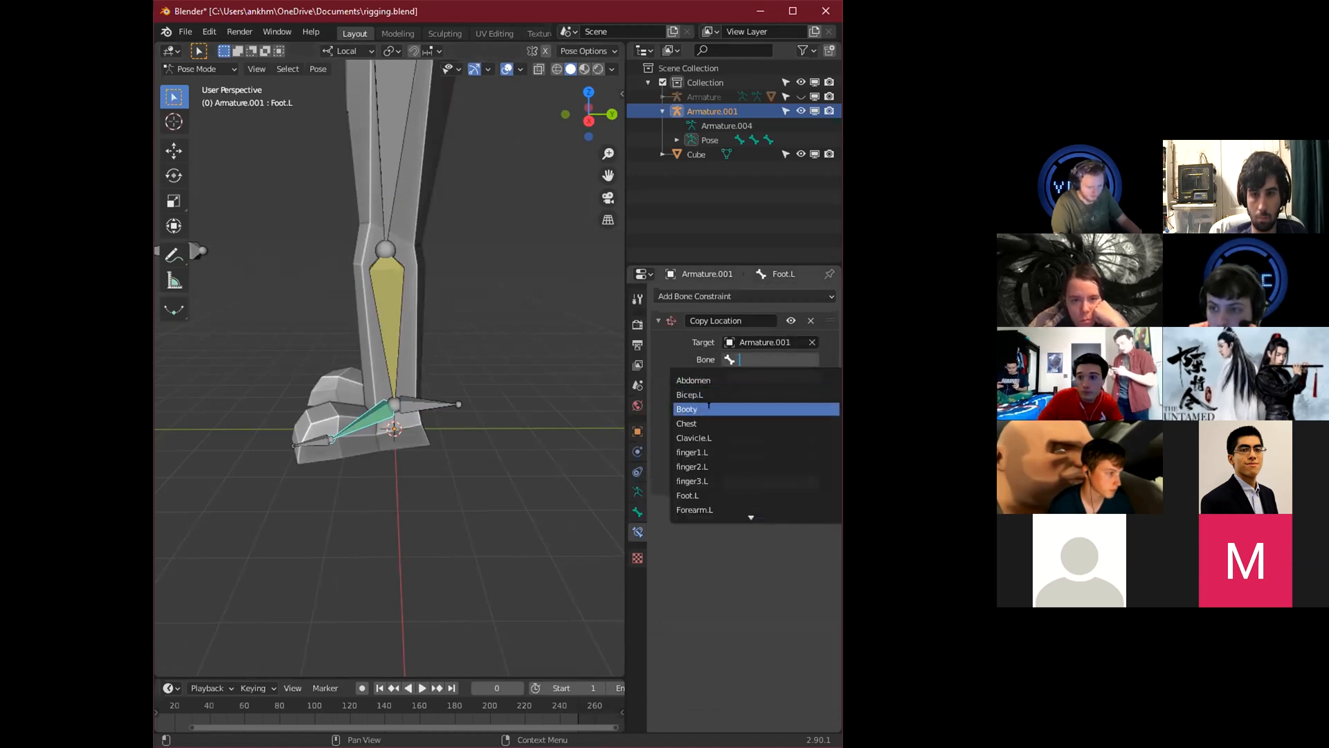
scroll(720, 450, "down", 5)
left_click(744, 416)
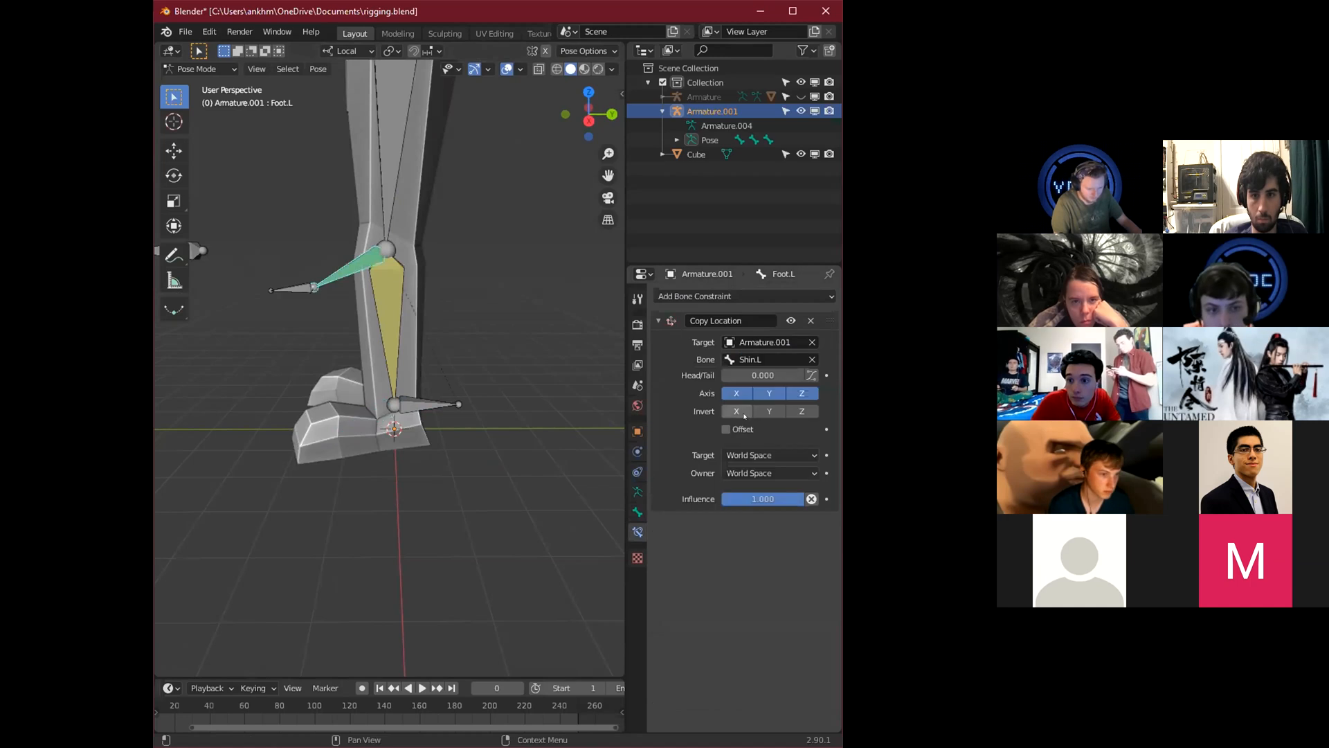
left_click_drag(742, 375, 804, 375)
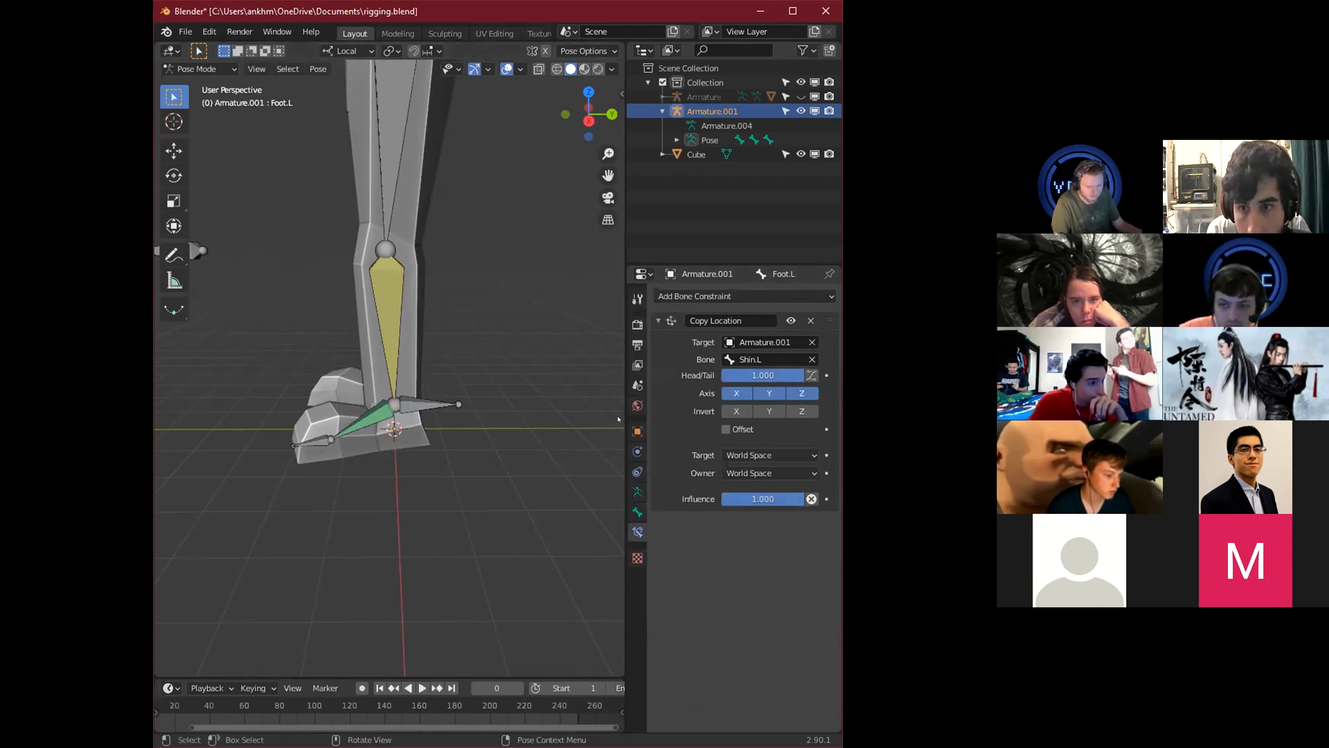
Test whether Foot.L stays attached to the shin's end by moving heelIK.L away, without keeping the move.
left_click(437, 405)
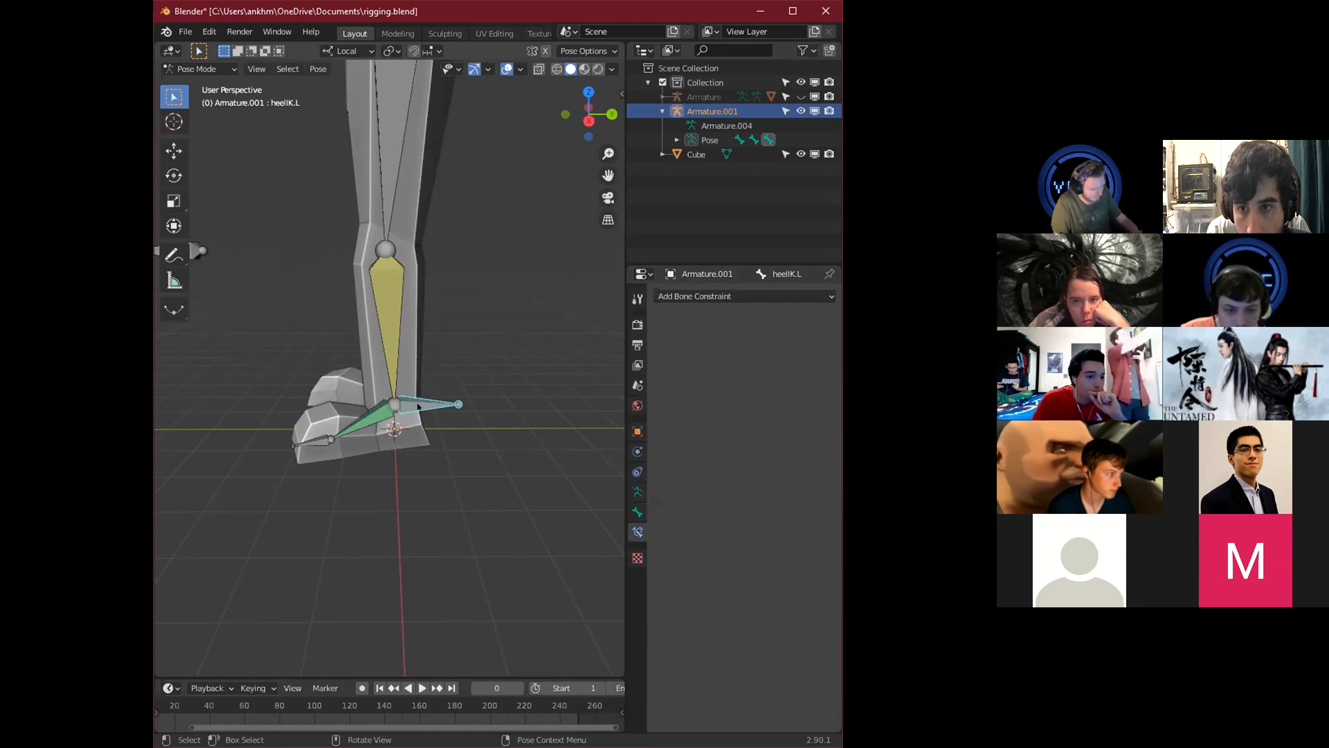
key("g")
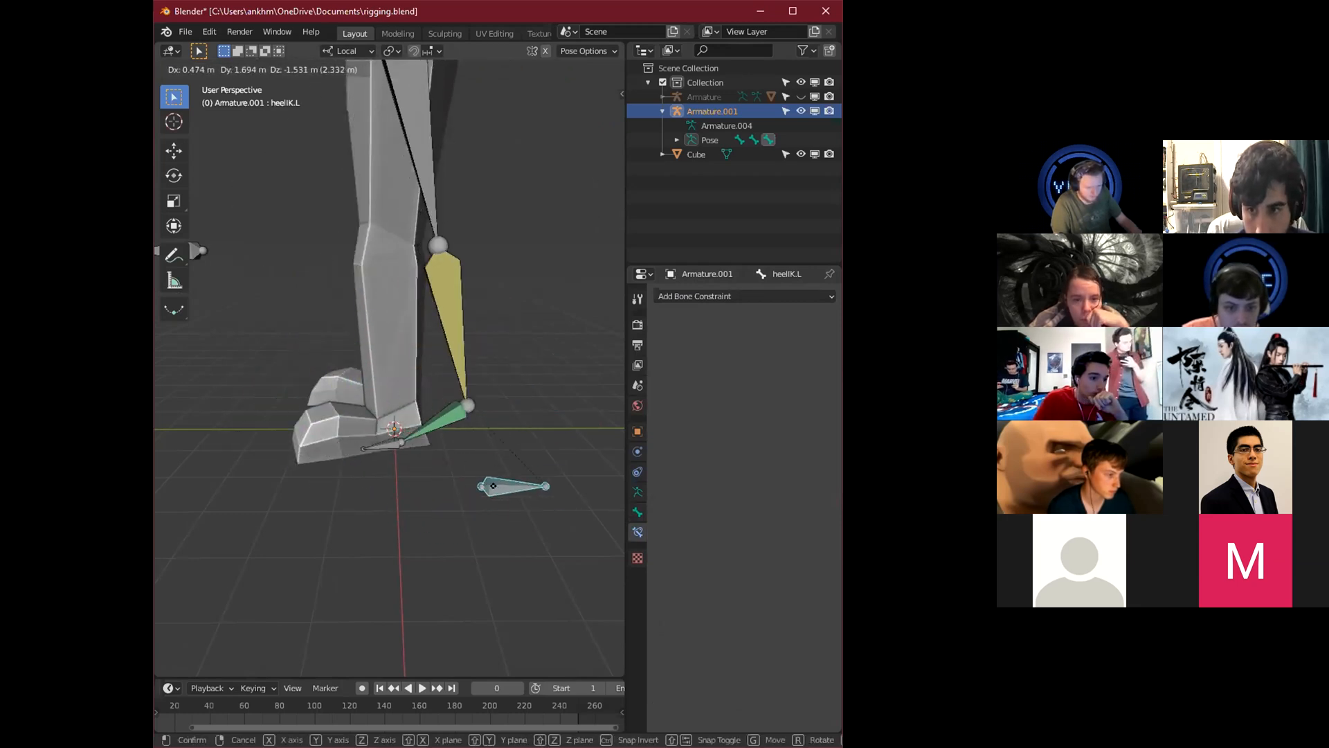
left_click(451, 435)
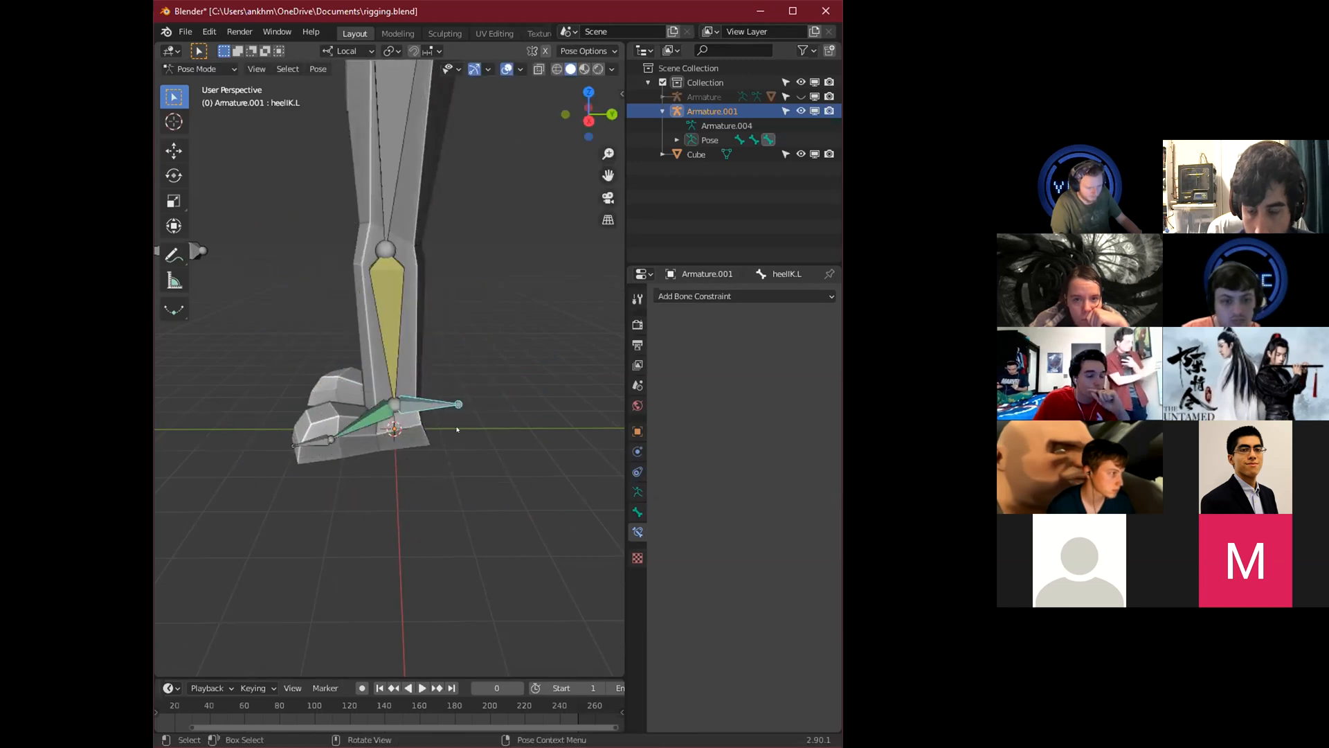
Test how the foot and leg follow heelIK.L by rotating and moving it, without keeping the changes.
key("r")
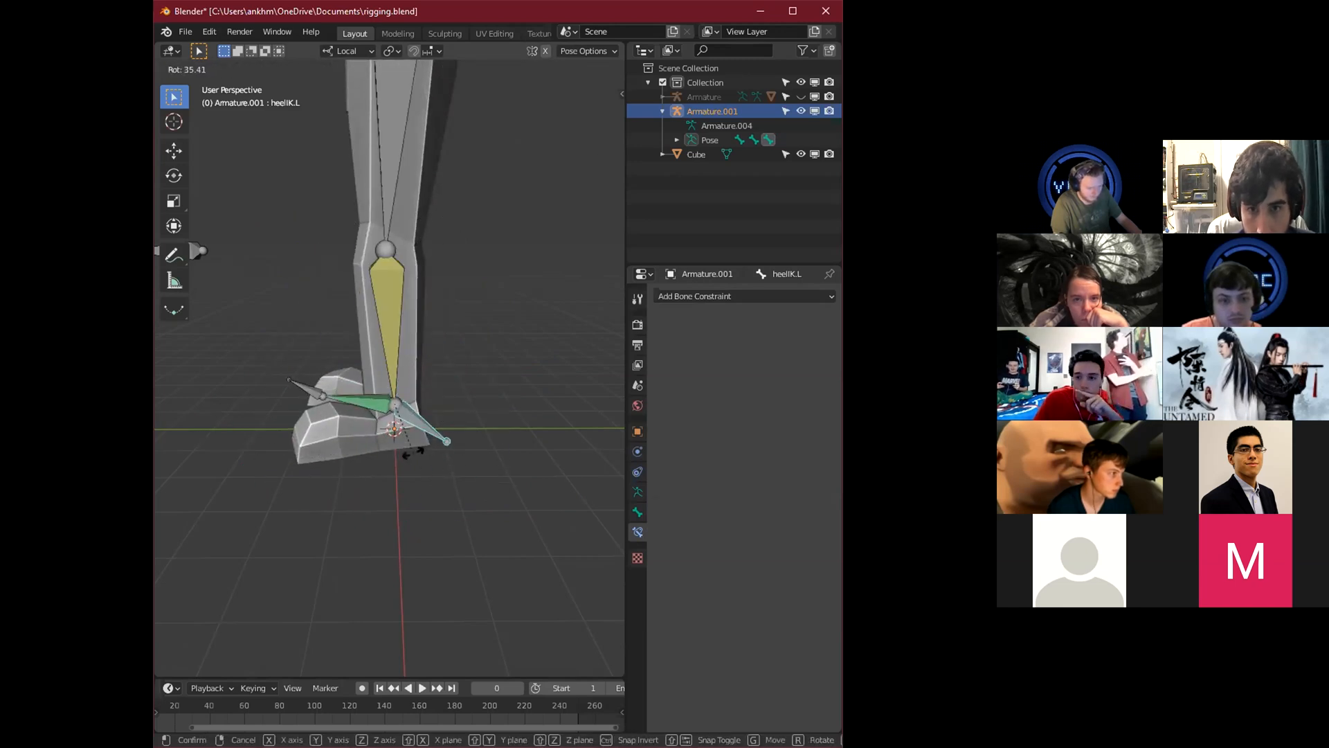
left_click(409, 431)
key("g")
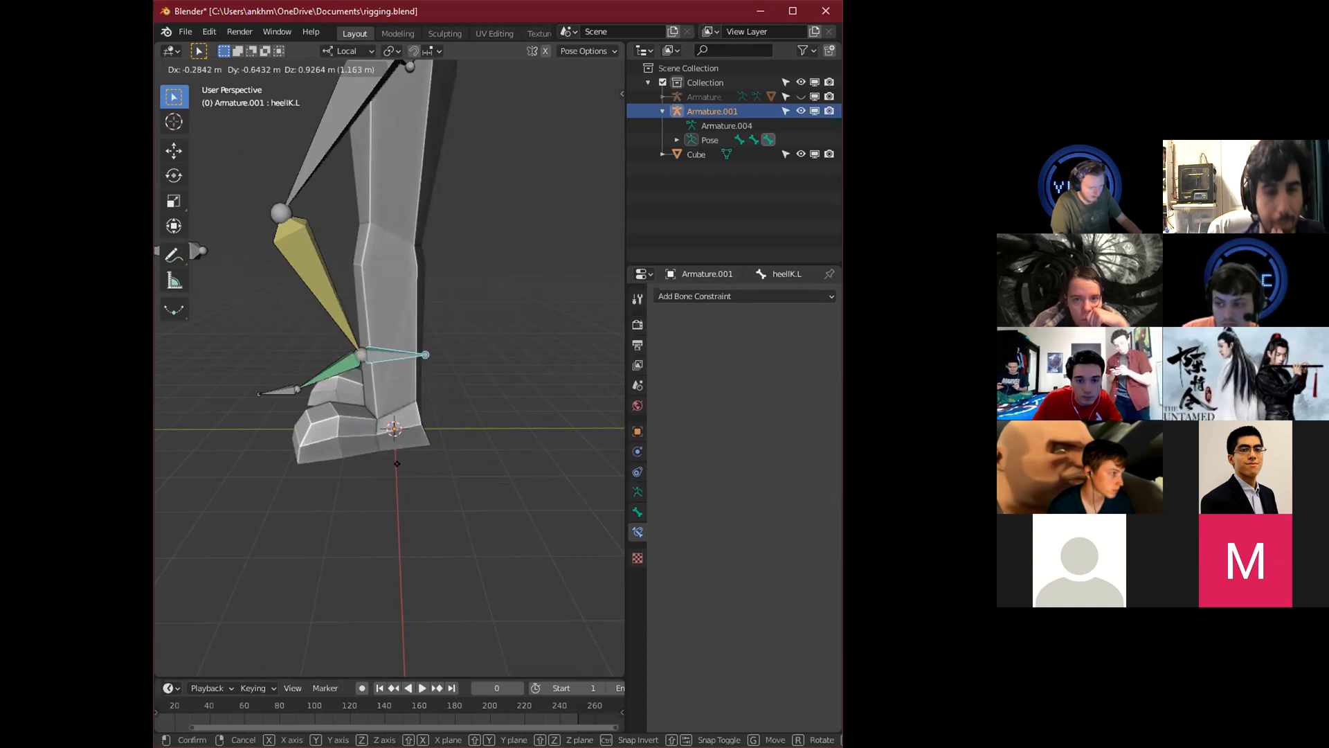
right_click(470, 536)
Enter Edit Mode on Armature.001 and move the left elbow joint about 0.07 m along local Y.
middle_click_drag(213, 487, 330, 497)
scroll(330, 497, "down", 6)
middle_click_drag(350, 434, 365, 463)
scroll(365, 463, "up", 5)
mouse_move(403, 409)
middle_mouse_down("shift")
mouse_move(364, 498)
mouse_move(434, 430)
mouse_move(386, 451)
mouse_move(457, 408)
mouse_move(457, 383)
mouse_move(384, 396)
middle_mouse_up("shift")
scroll(457, 383, "down", 5)
scroll(385, 405, "up", 3)
scroll(385, 406, "up", 3)
middle_click_drag(402, 457, 430, 421)
left_click(314, 555)
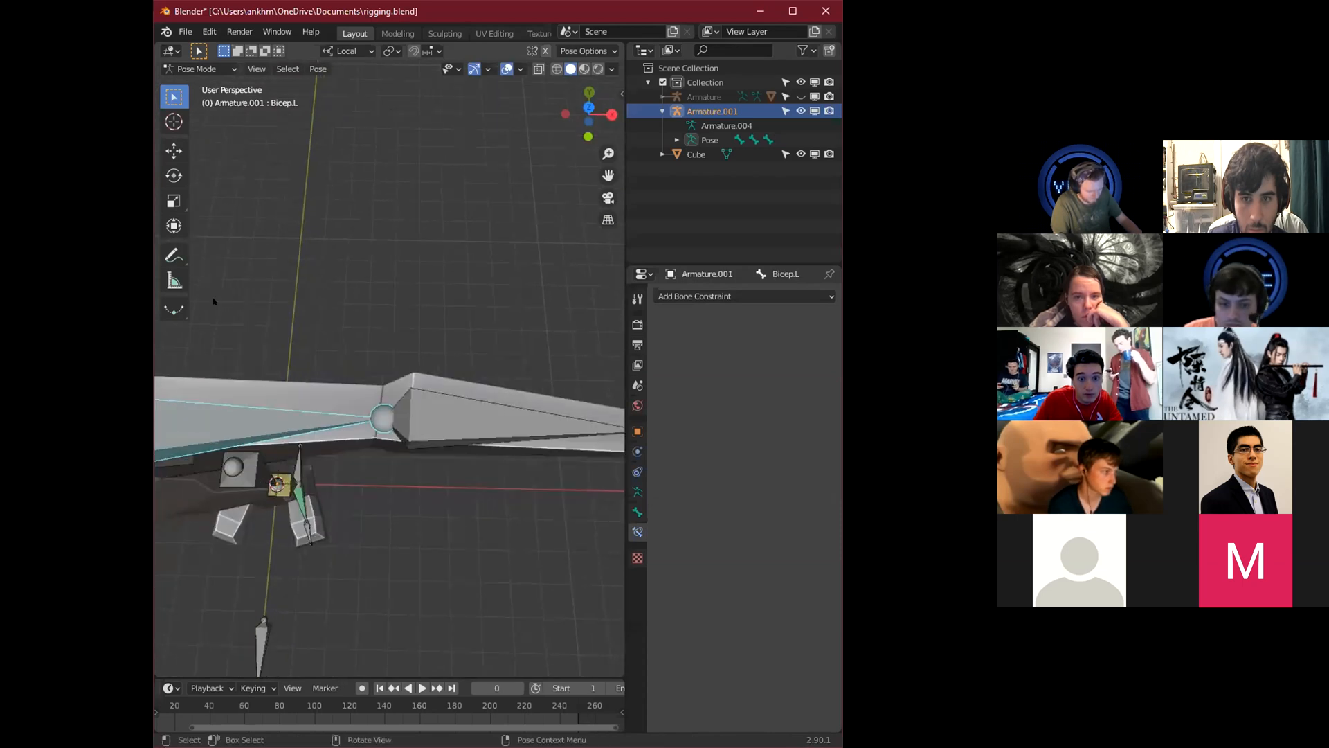
scroll(342, 340, "down", 3)
left_click(197, 69)
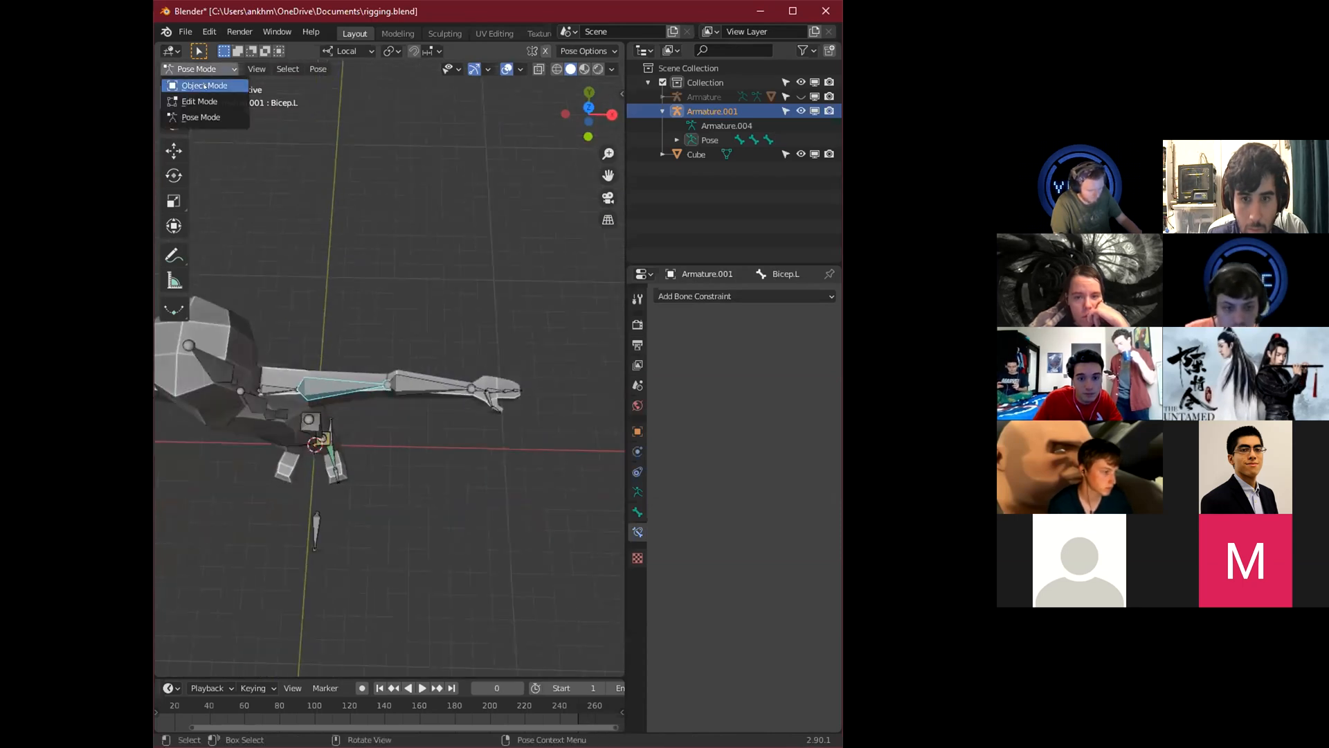
left_click(201, 98)
left_click(387, 381)
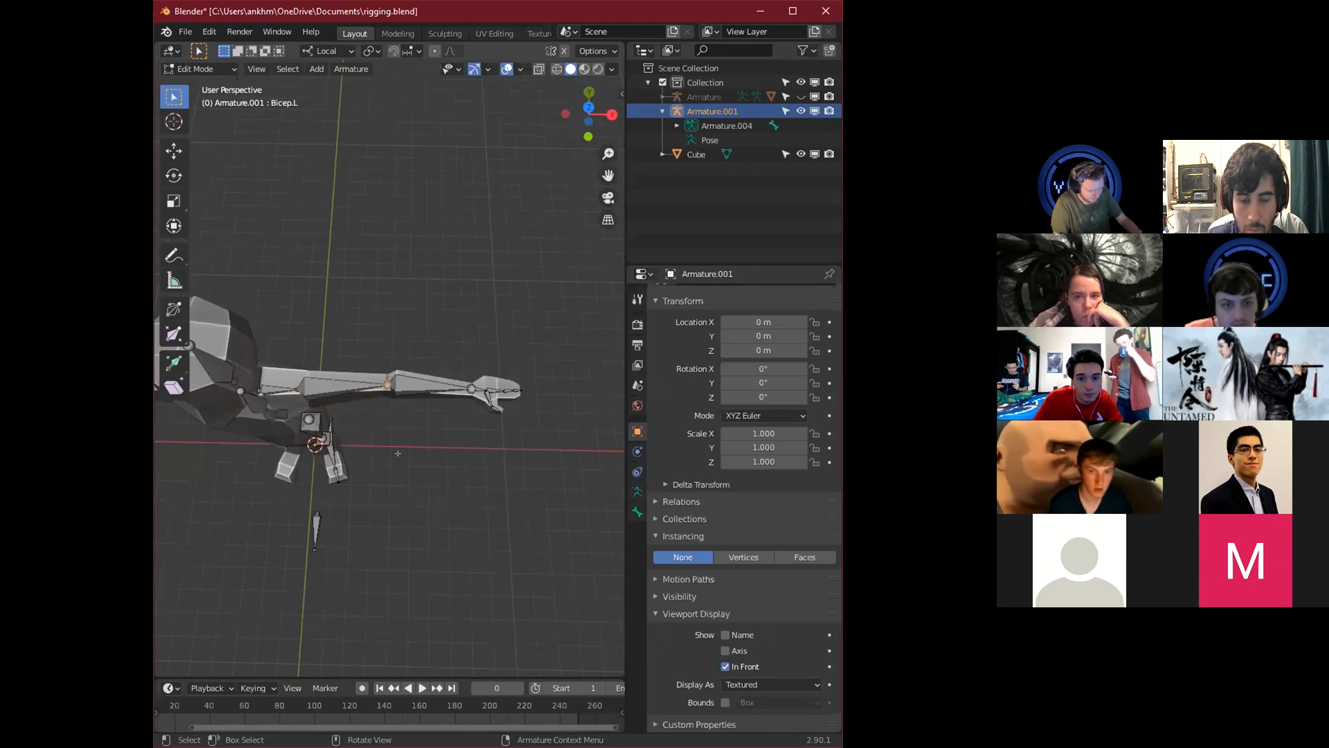
key("g")
key("y")
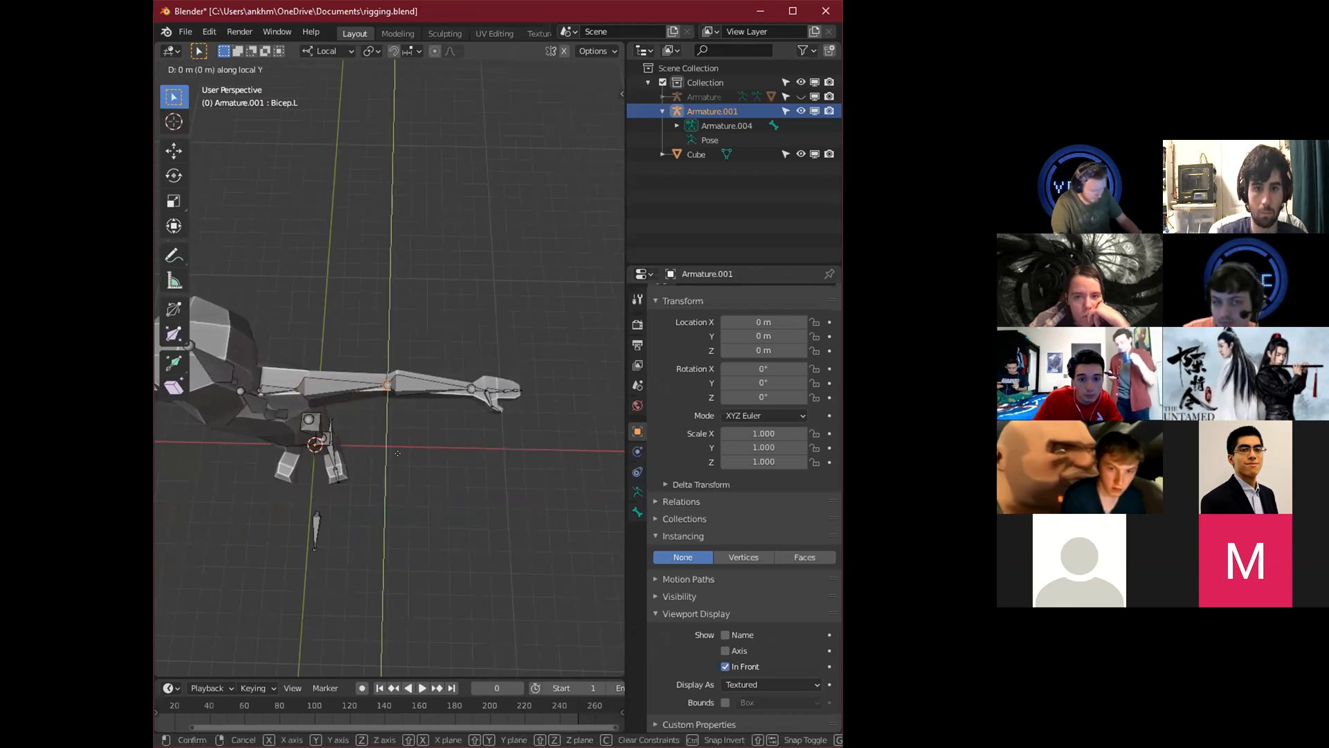
left_click(396, 442)
Extrude a control bone about 1.1 m from the left elbow joint along positive local Y.
middle_click_drag(396, 442, 354, 409)
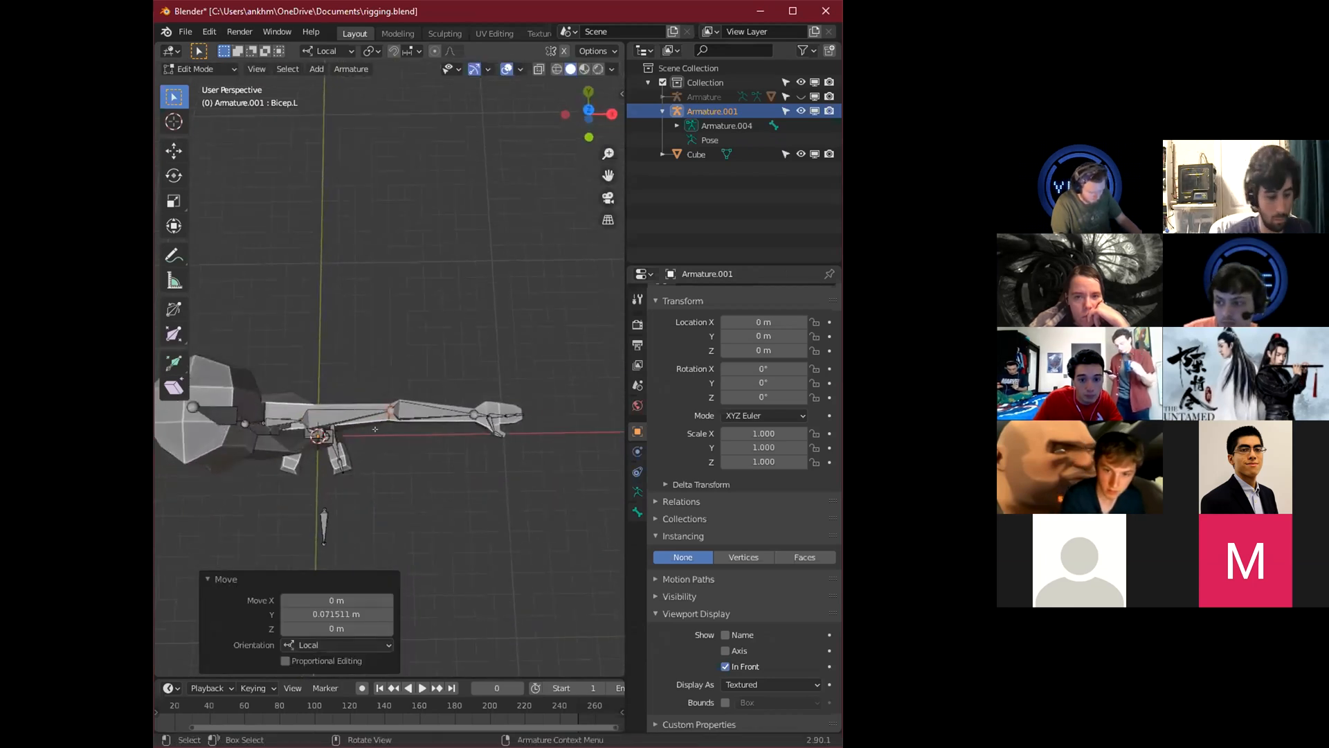
key("e")
key("y")
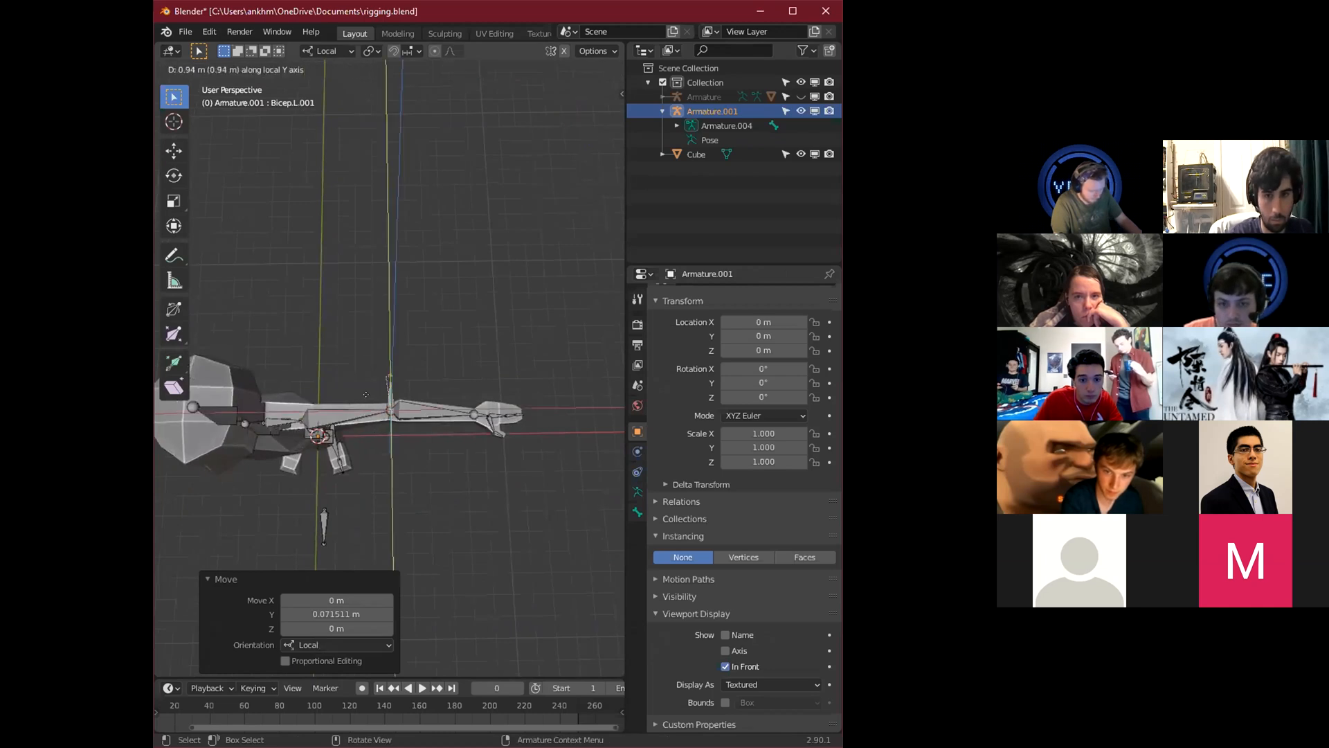
left_click(401, 455)
Extrude a control bone about 0.99 m from the left wrist joint along negative local Y.
left_click(475, 414)
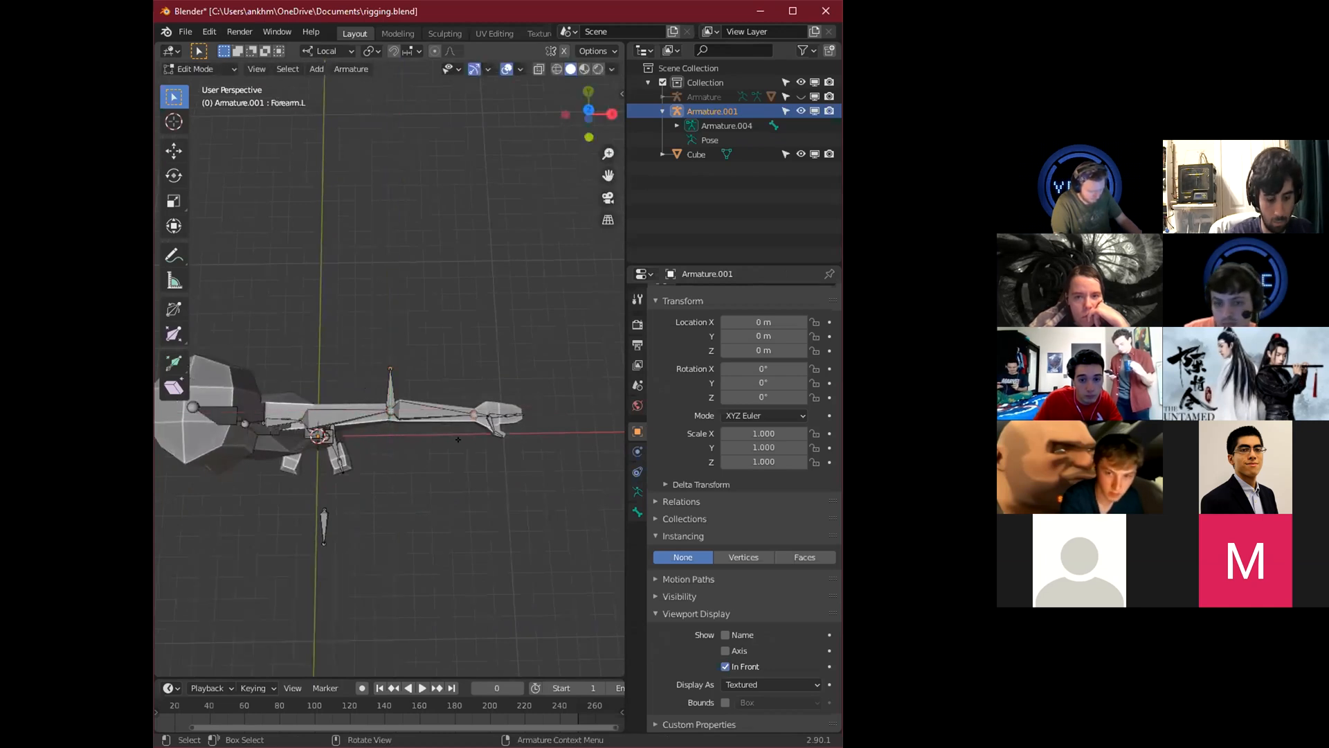
key("e")
key("y")
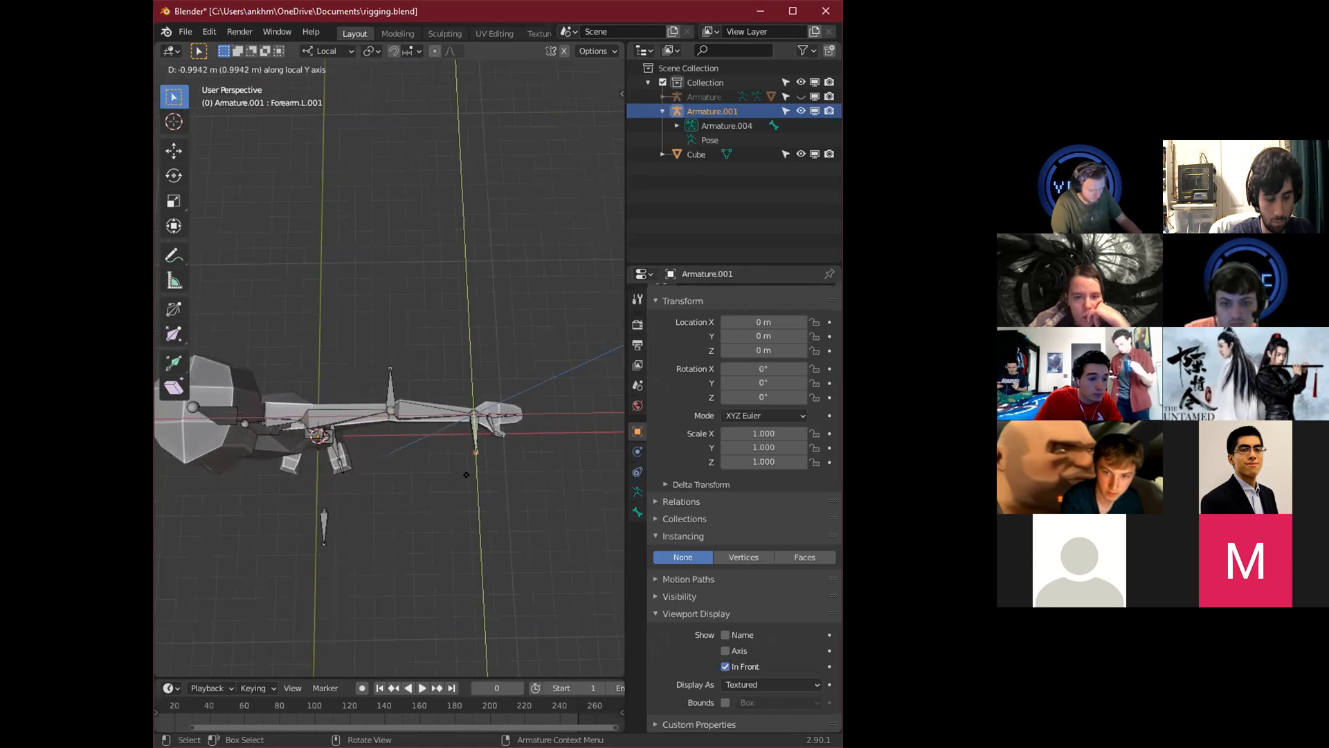
left_click(467, 476)
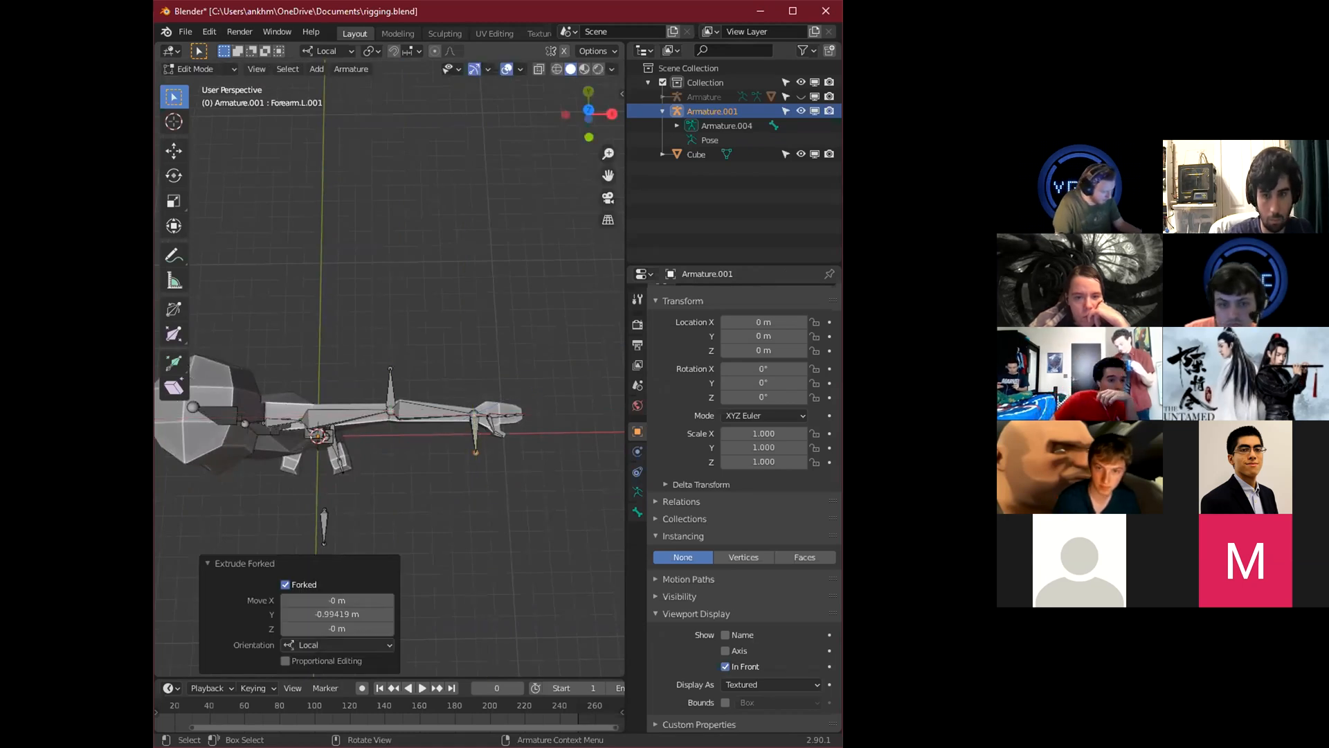
Examine how the Foot.L bone and the heel control bone meet at the left ankle.
middle_click_drag(395, 521, 275, 408)
scroll(274, 440, "up", 5)
middle_click_drag(385, 404, 354, 428, "shift")
scroll(342, 463, "up", 1)
middle_click_drag(308, 478, 389, 442, "shift")
left_click(387, 442)
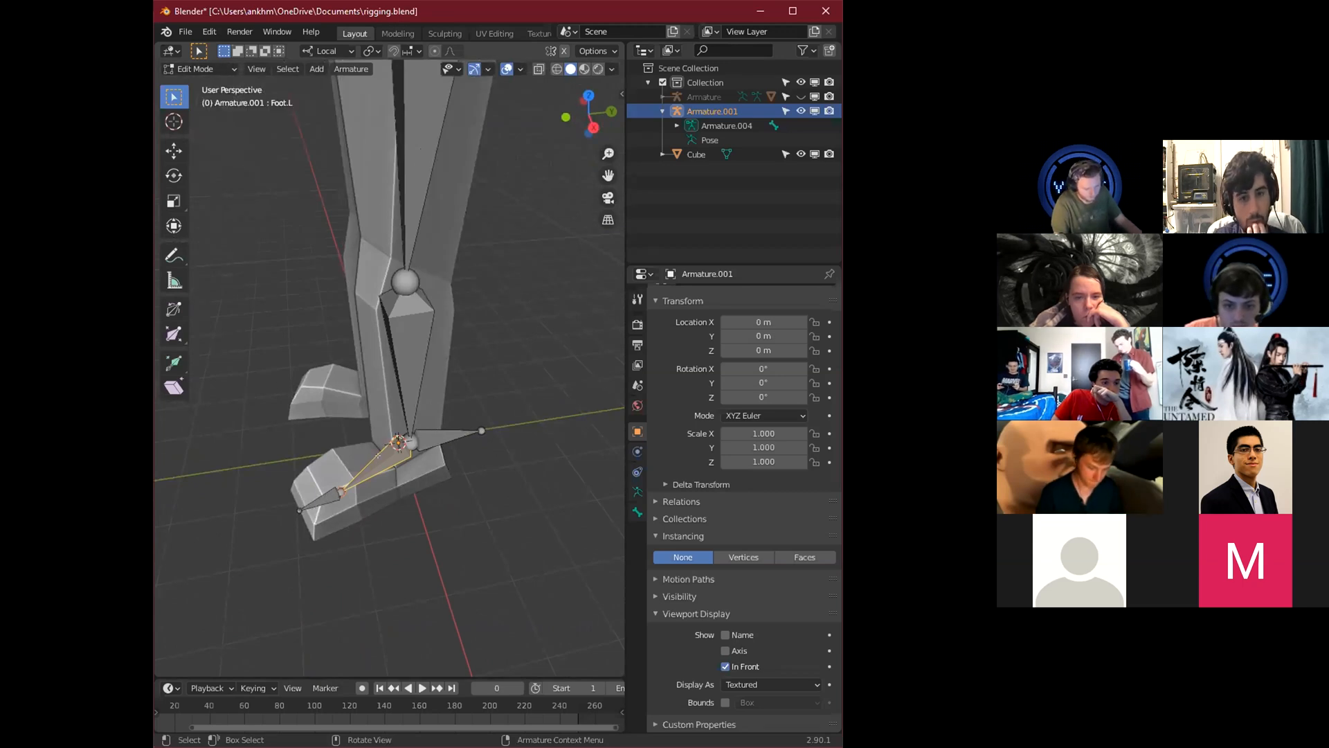
left_click(430, 440, "shift")
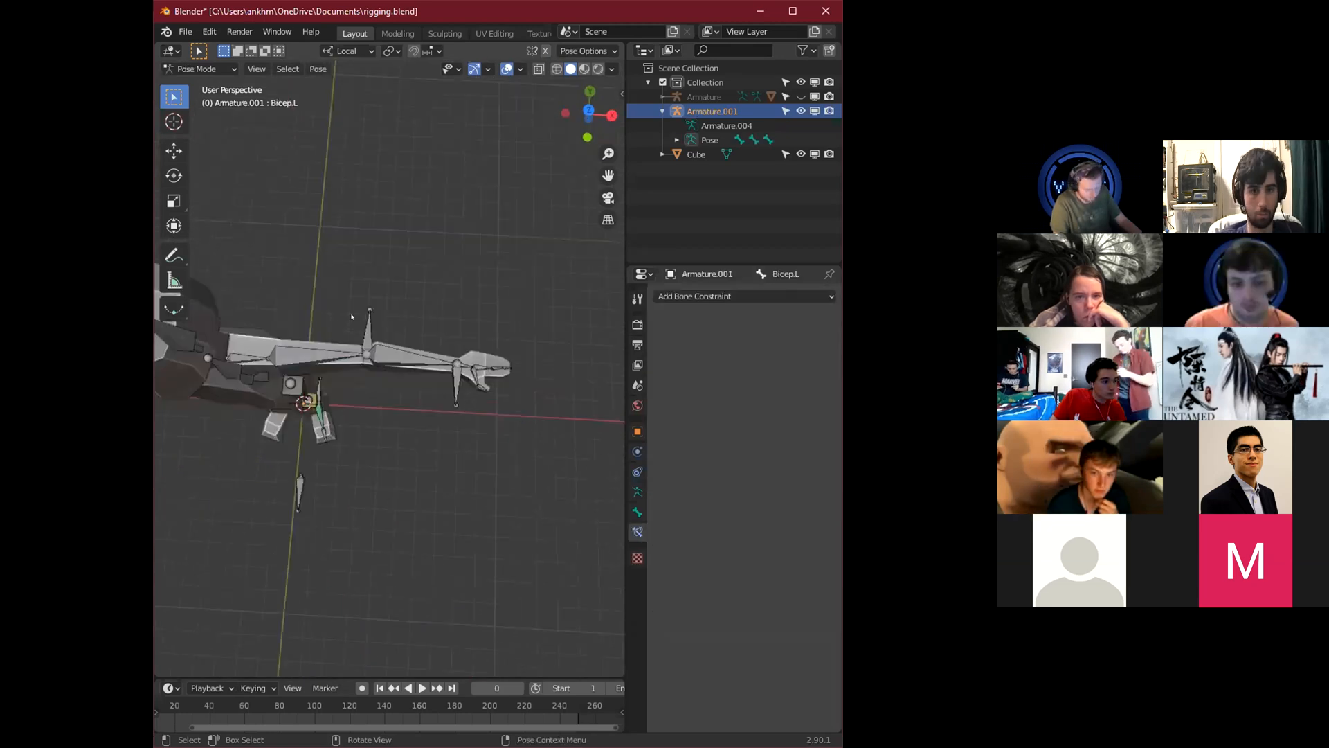
Test the leg in Pose Mode by moving and rotating heelIK.L, without keeping any change.
middle_click_drag(376, 385, 329, 429)
left_click(445, 501)
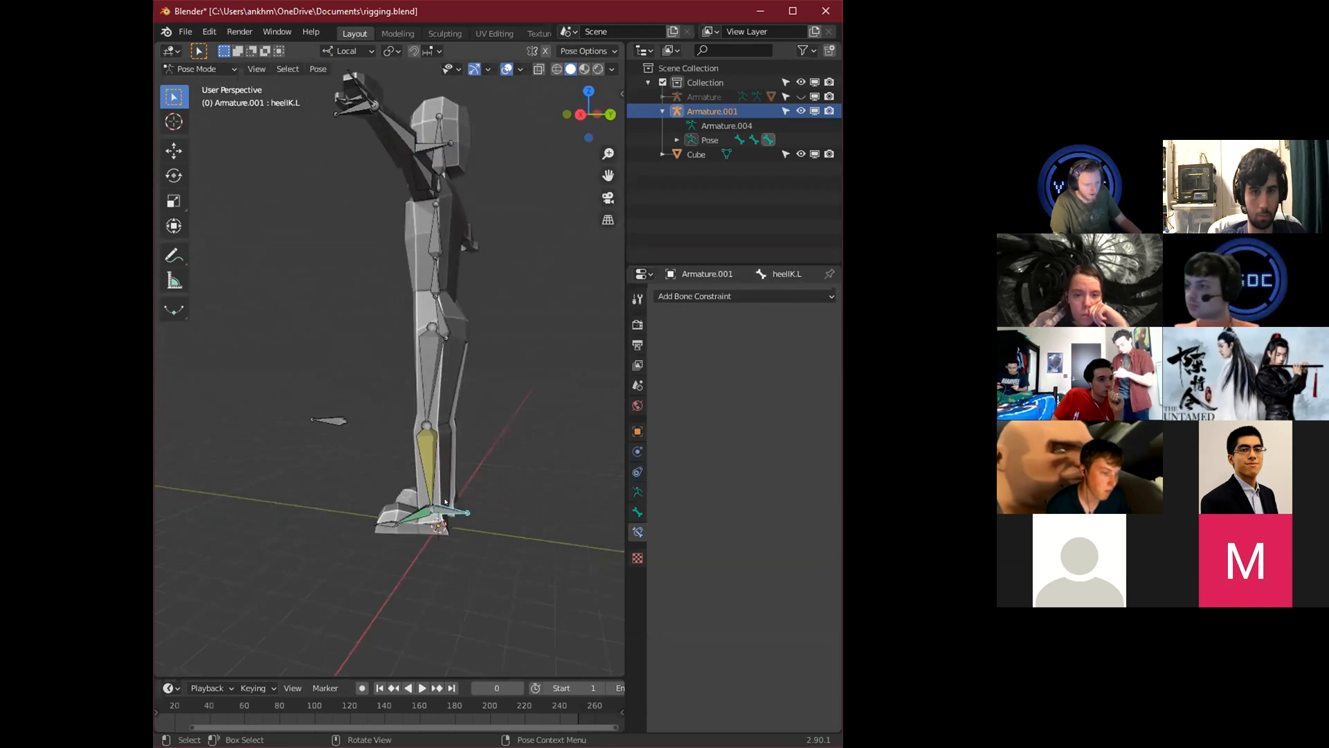
middle_click_drag(467, 533, 386, 488)
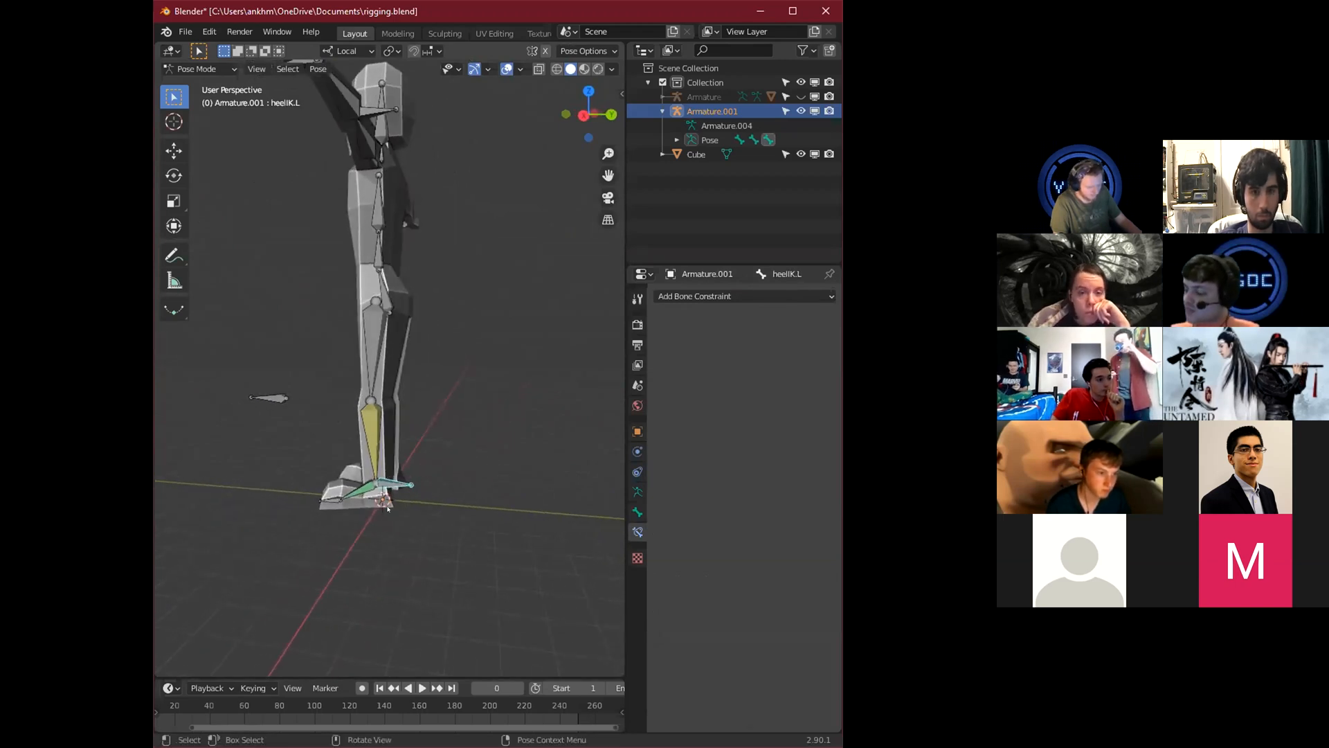
key("g")
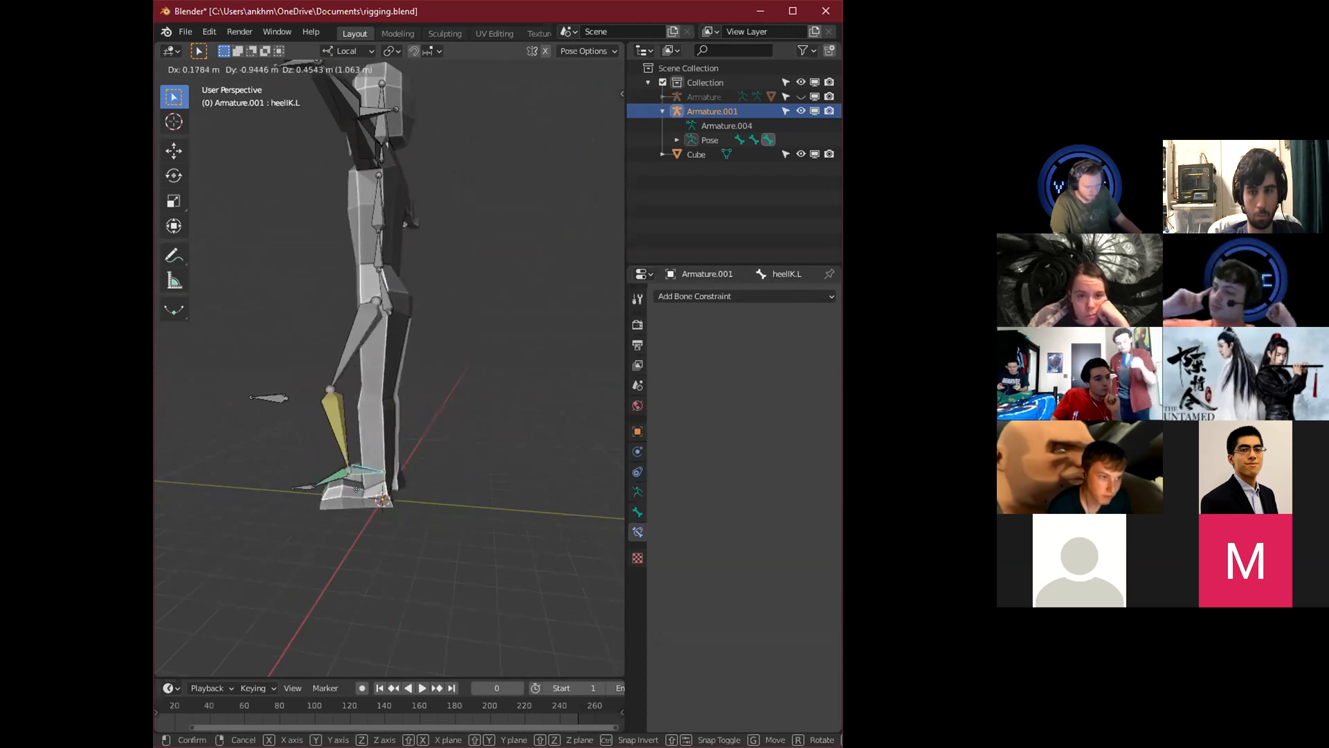
right_click(319, 544)
key("g")
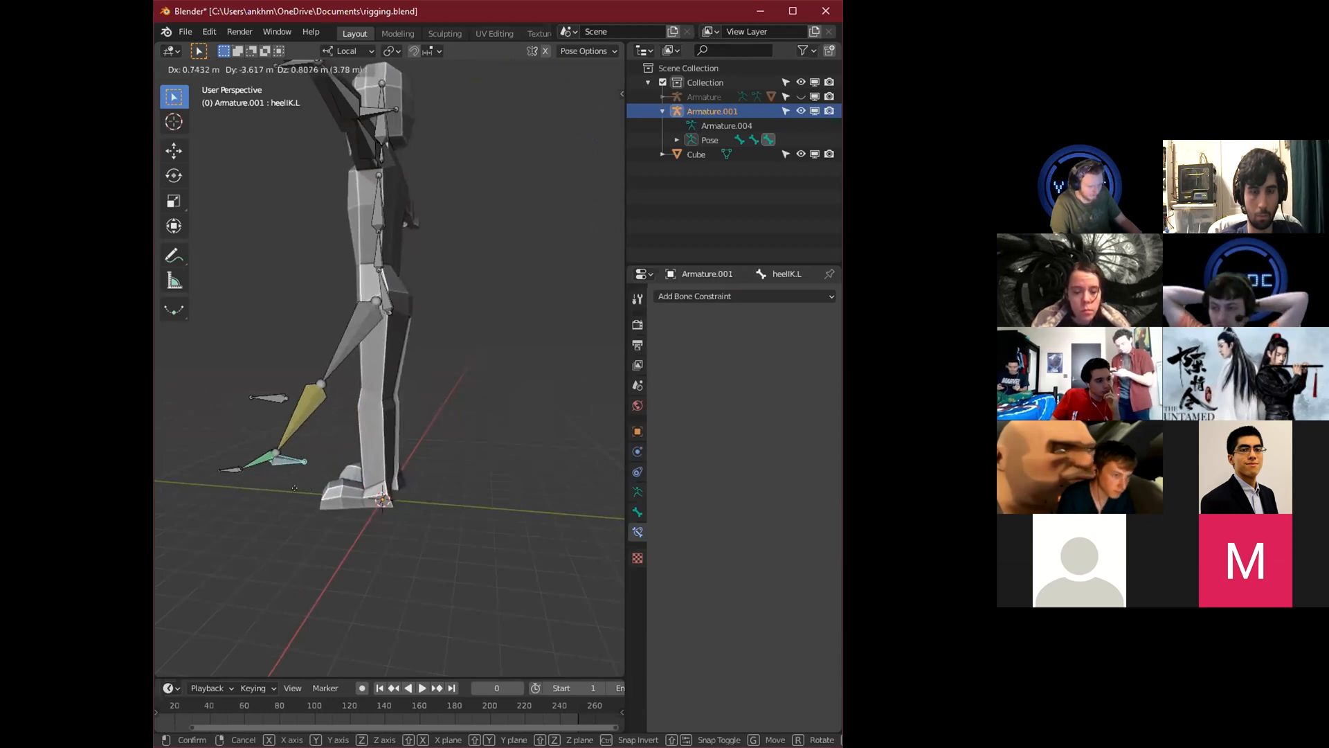
key("r")
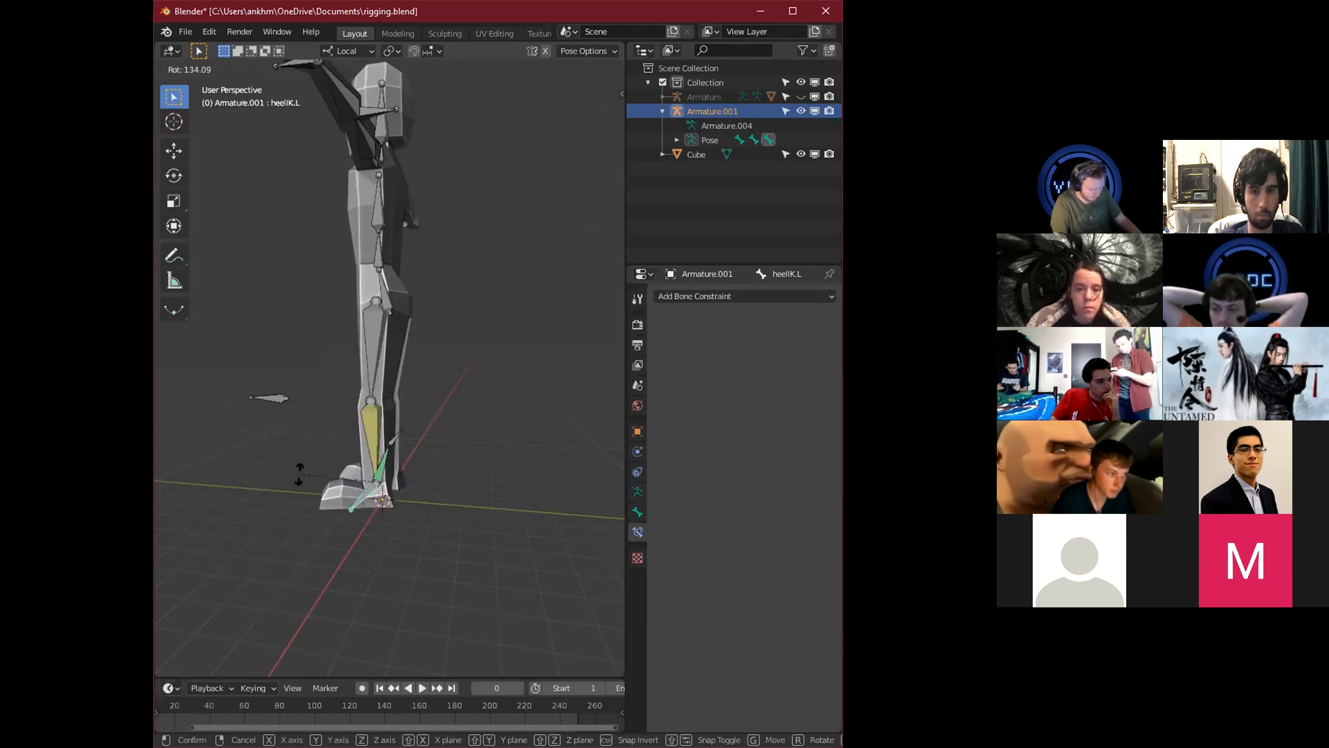
key("g")
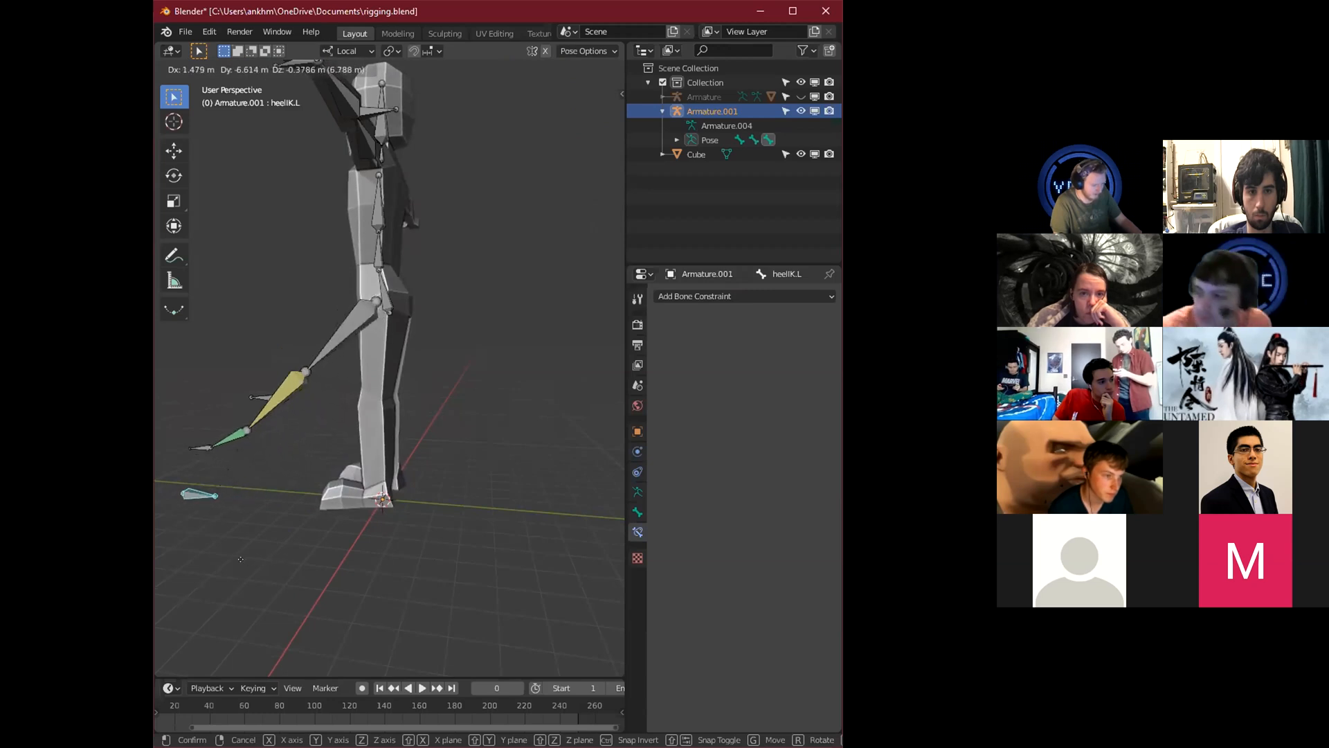
right_click(335, 532)
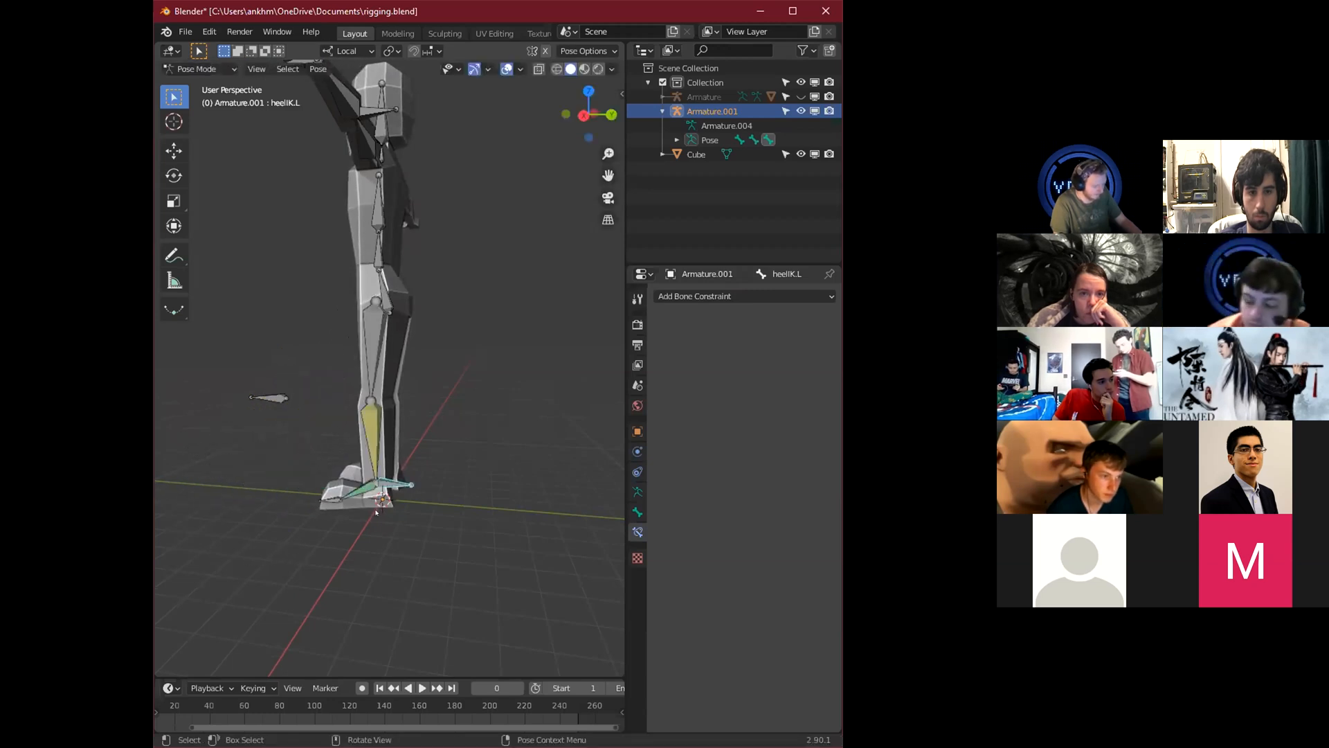
key("g")
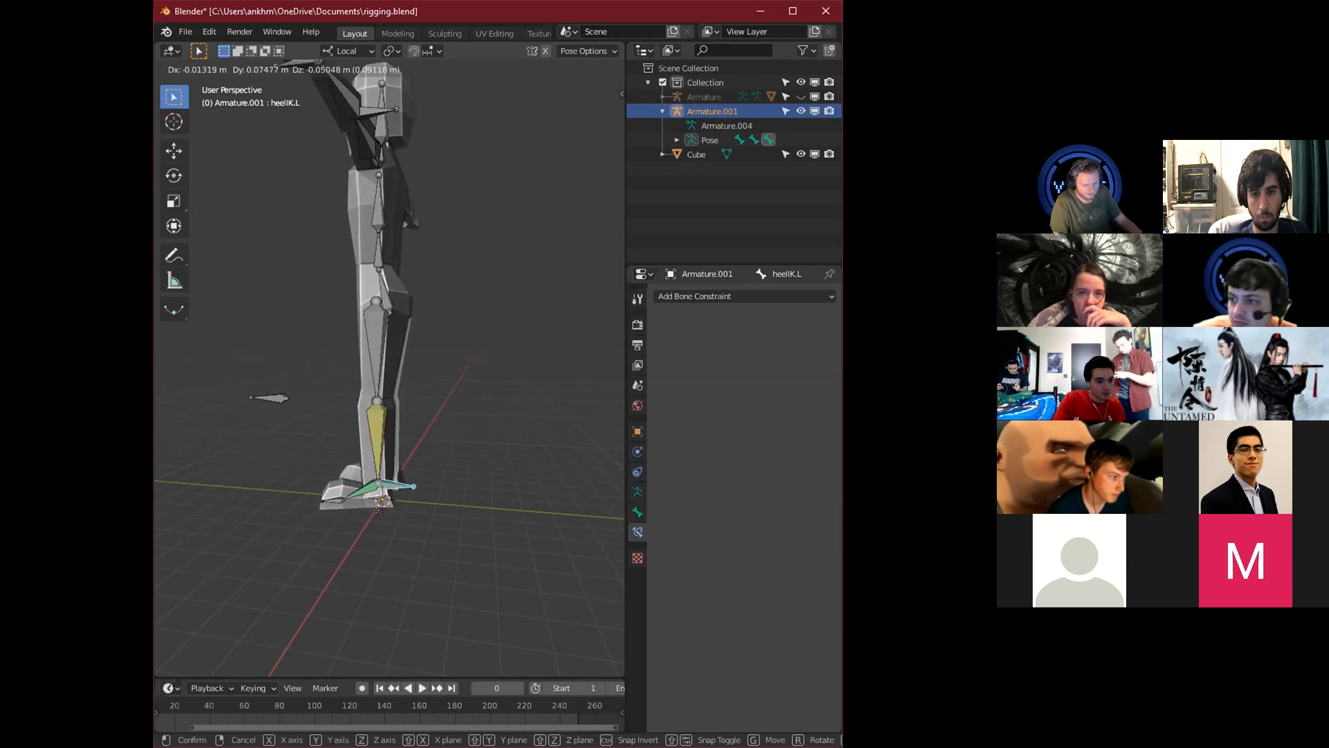
right_click(362, 535)
Rename the control bone extruded from the left elbow as elbowIK.L.
middle_click_drag(362, 535, 434, 374)
left_click(408, 408)
left_click(478, 303)
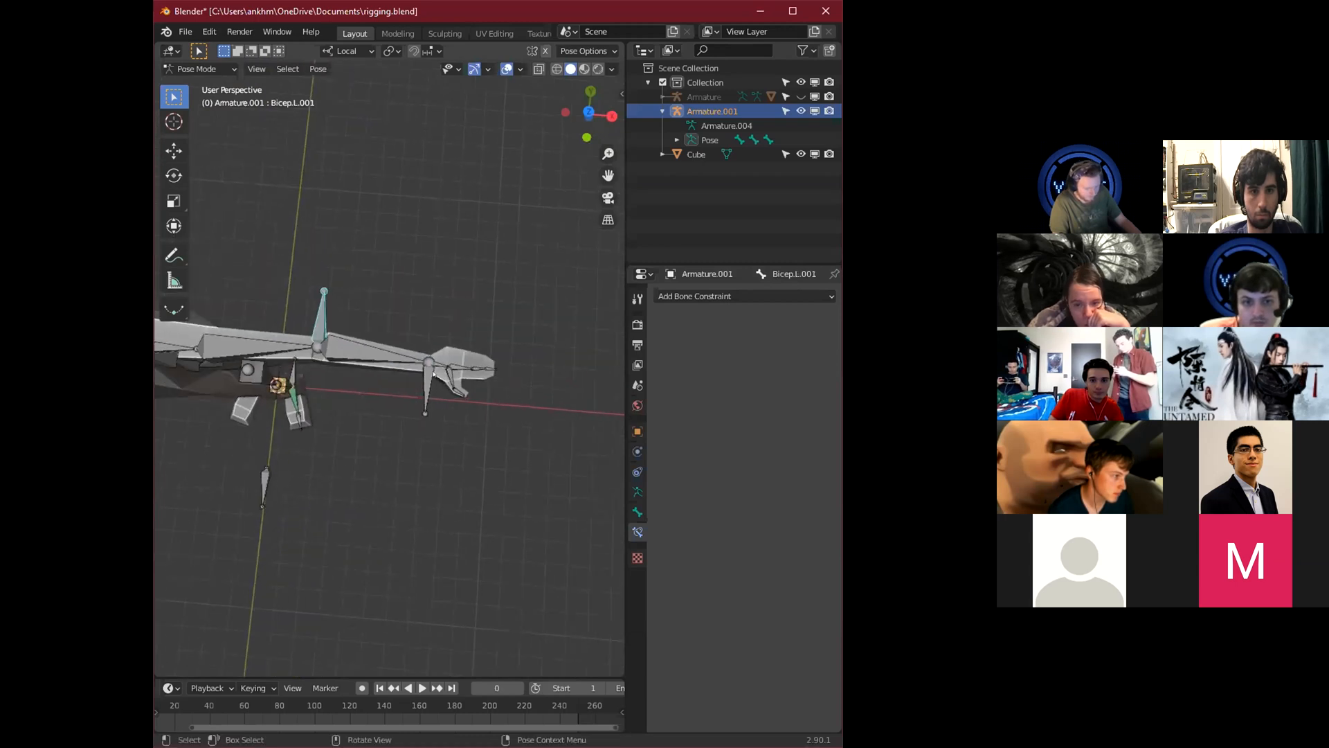
middle_click_drag(303, 318, 463, 317, "shift")
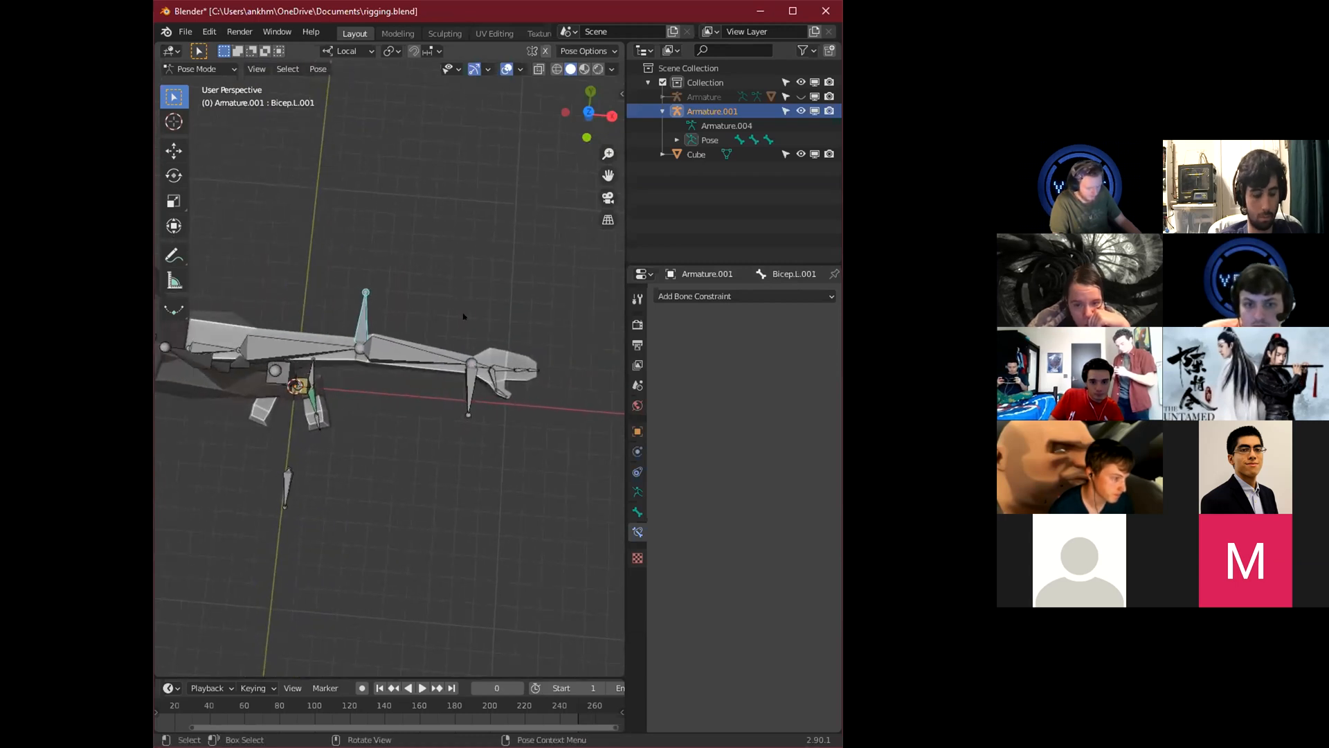
left_click(638, 512)
left_click(723, 296)
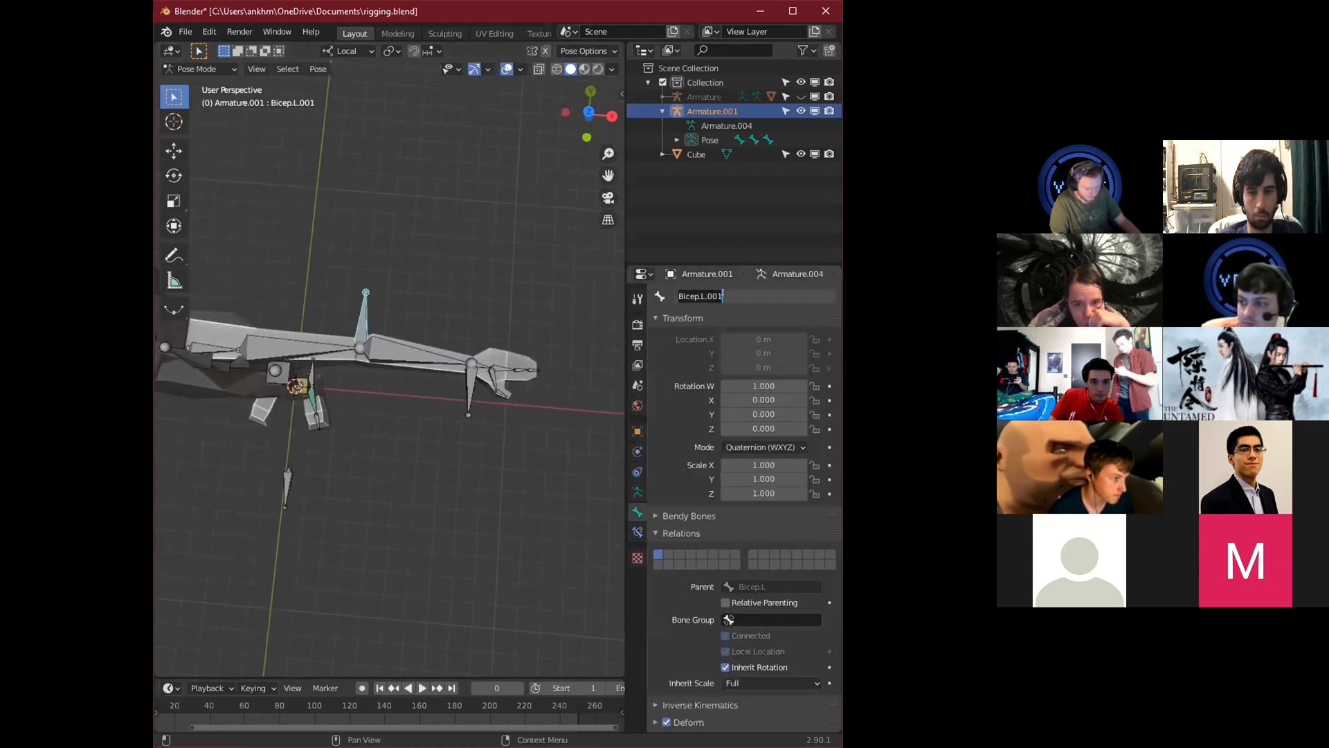
key("BackSpace")
type("elbox")
key("BackSpace")
type("wIK.L")
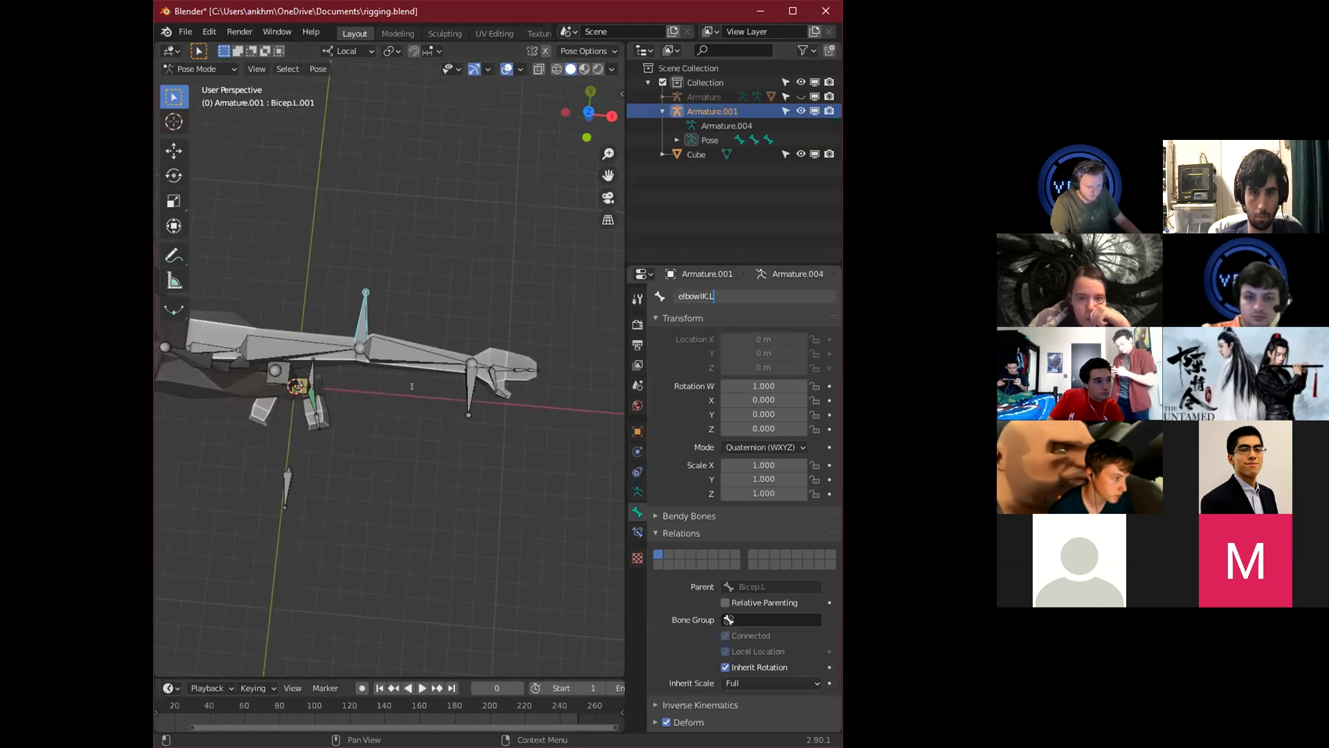
key("Return")
Rename the control bone extruded from the left wrist as WristIK.L.
left_click(469, 391)
left_click(731, 295)
type("WristIK.L")
key("Return")
left_click(429, 355)
left_click(466, 381)
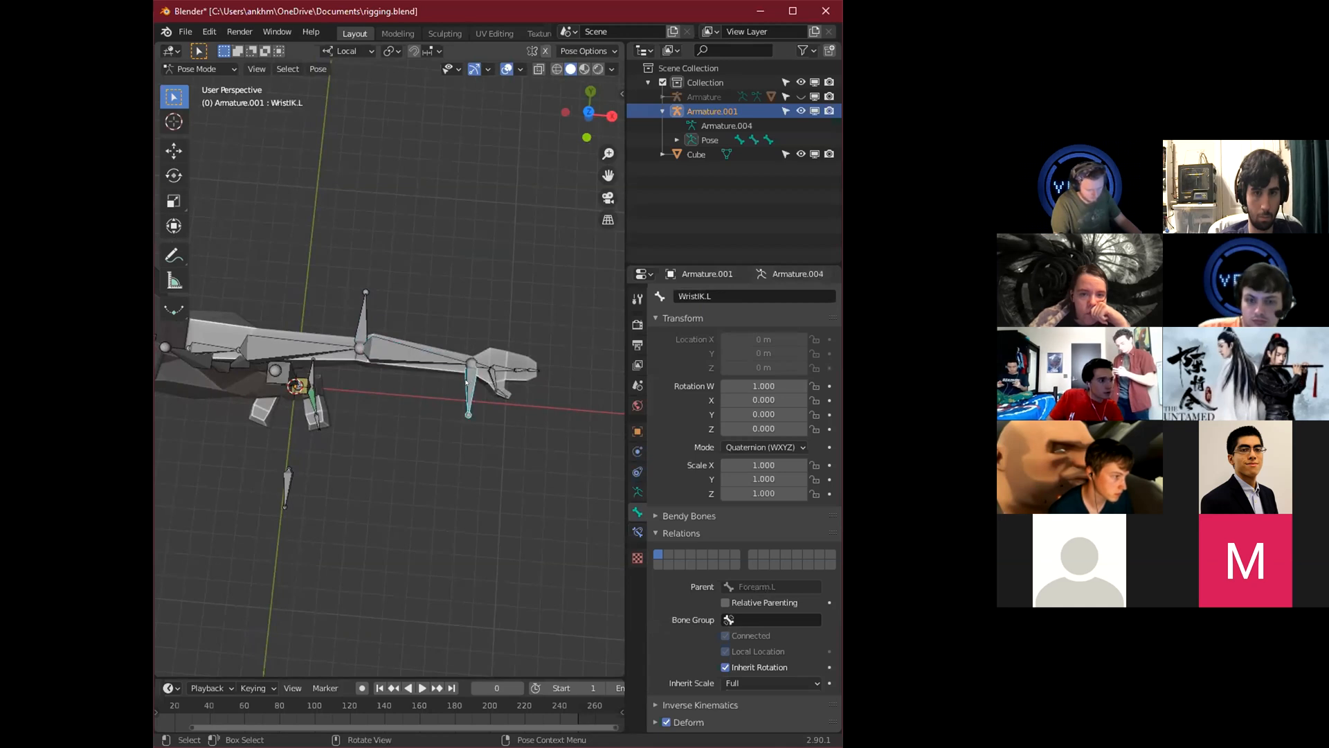
Clear the parents of the WristIK.L and elbowIK.L bones in Edit Mode.
left_click(371, 314)
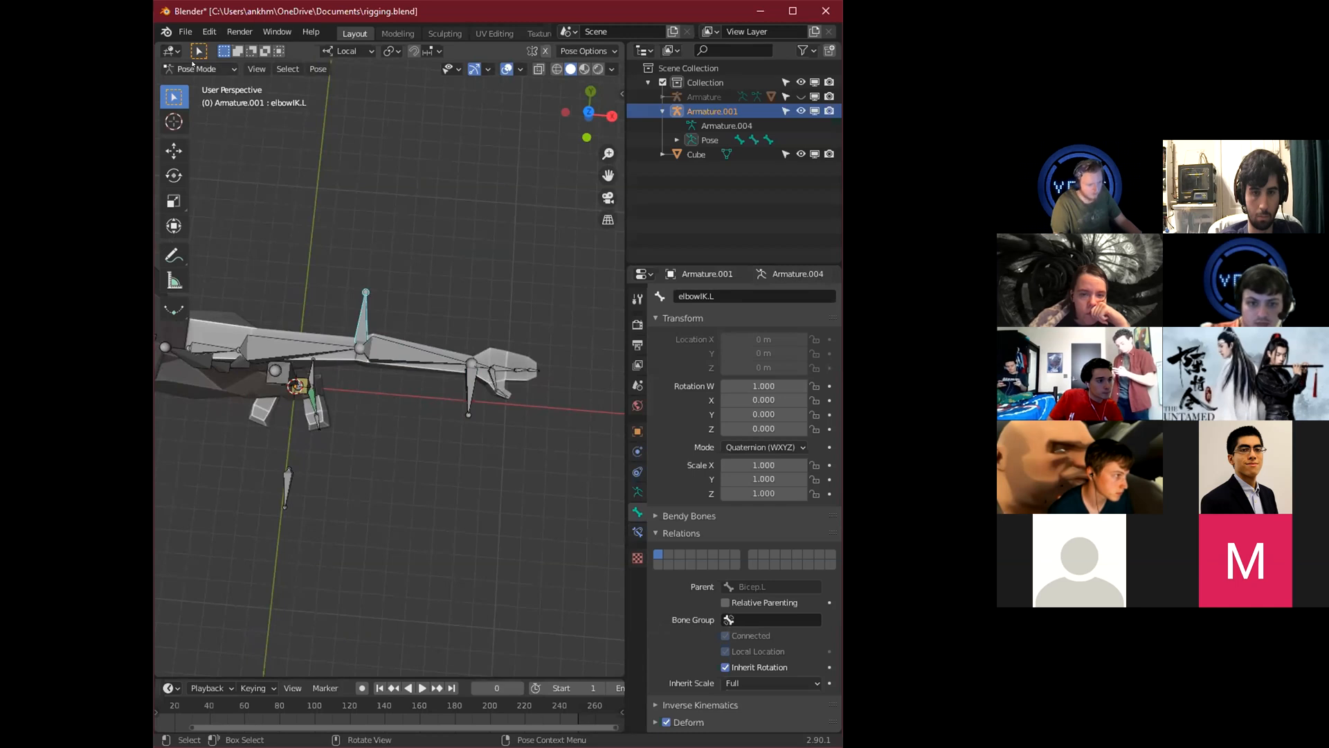
left_click(196, 68)
left_click(201, 98)
middle_click_drag(364, 295, 365, 303)
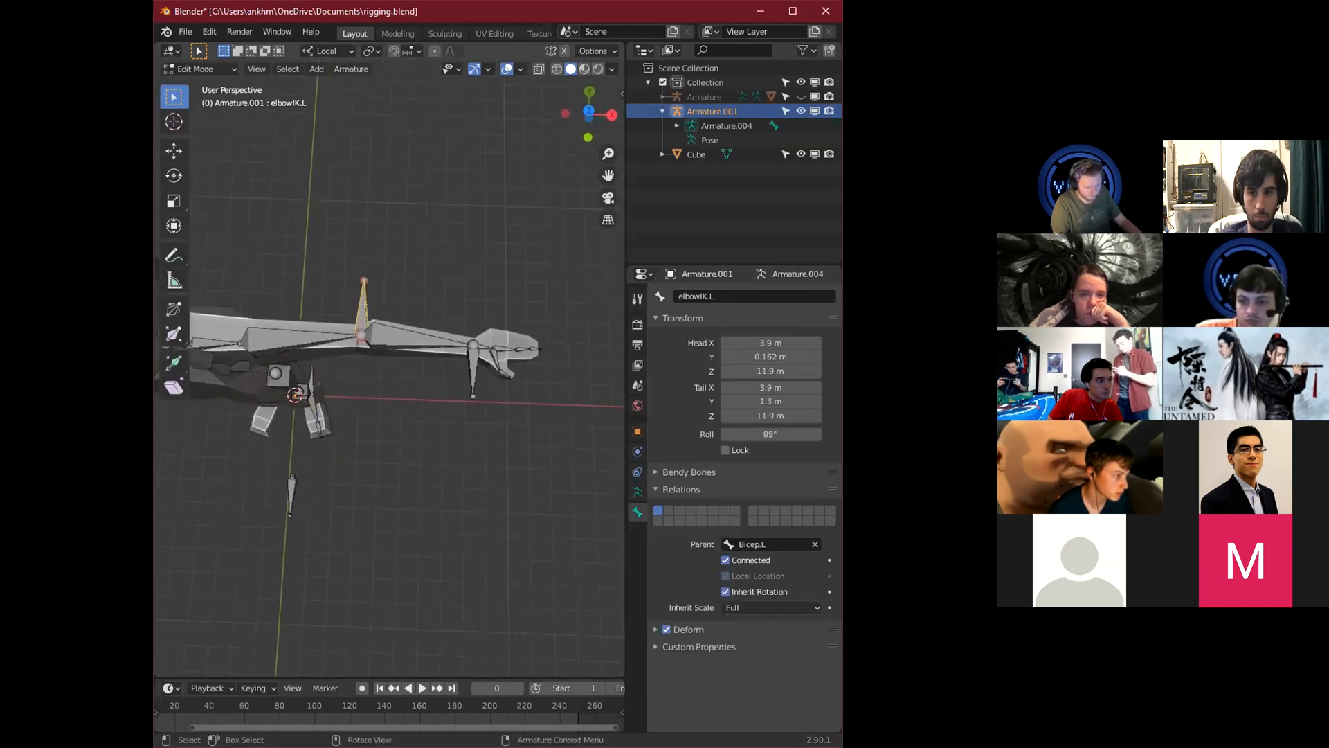
left_click(473, 367)
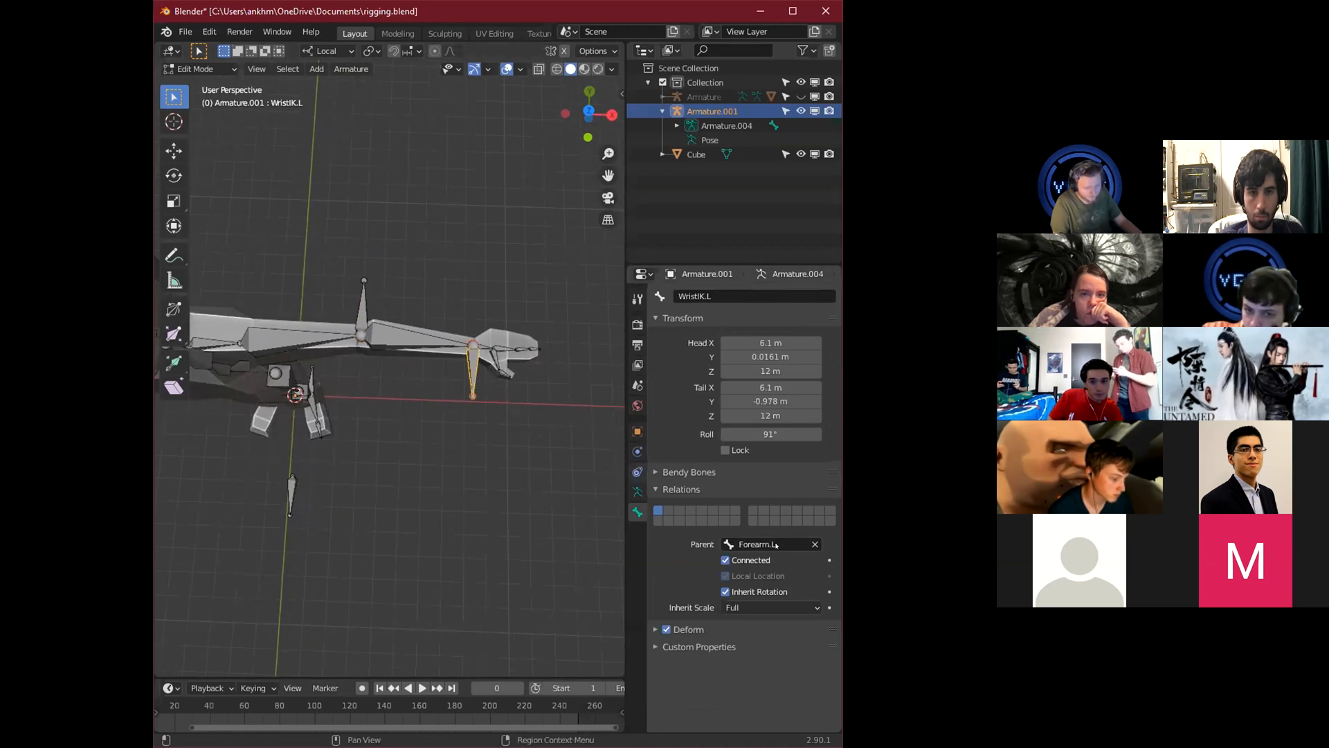
left_click(814, 544)
left_click(364, 304)
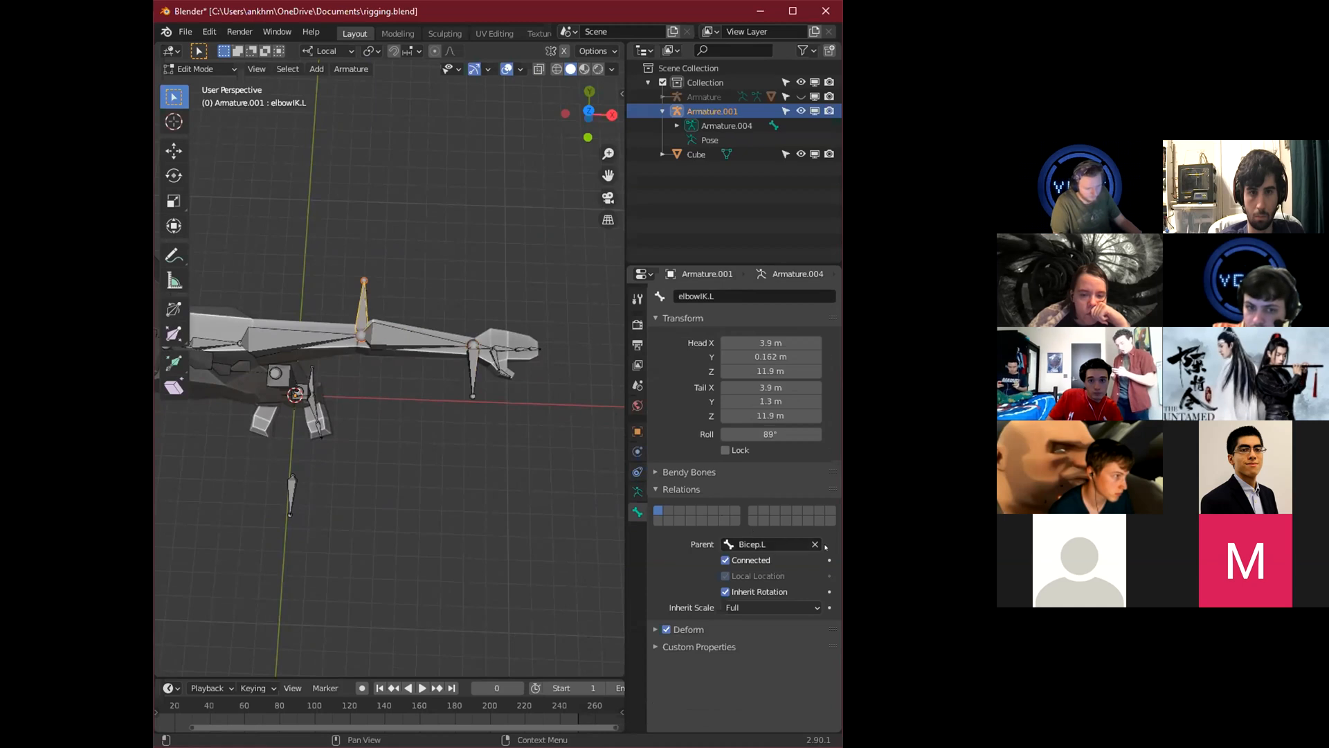
key("ctrl+z")
Turn off Deform for the WristIK.L bone.
left_click(675, 632)
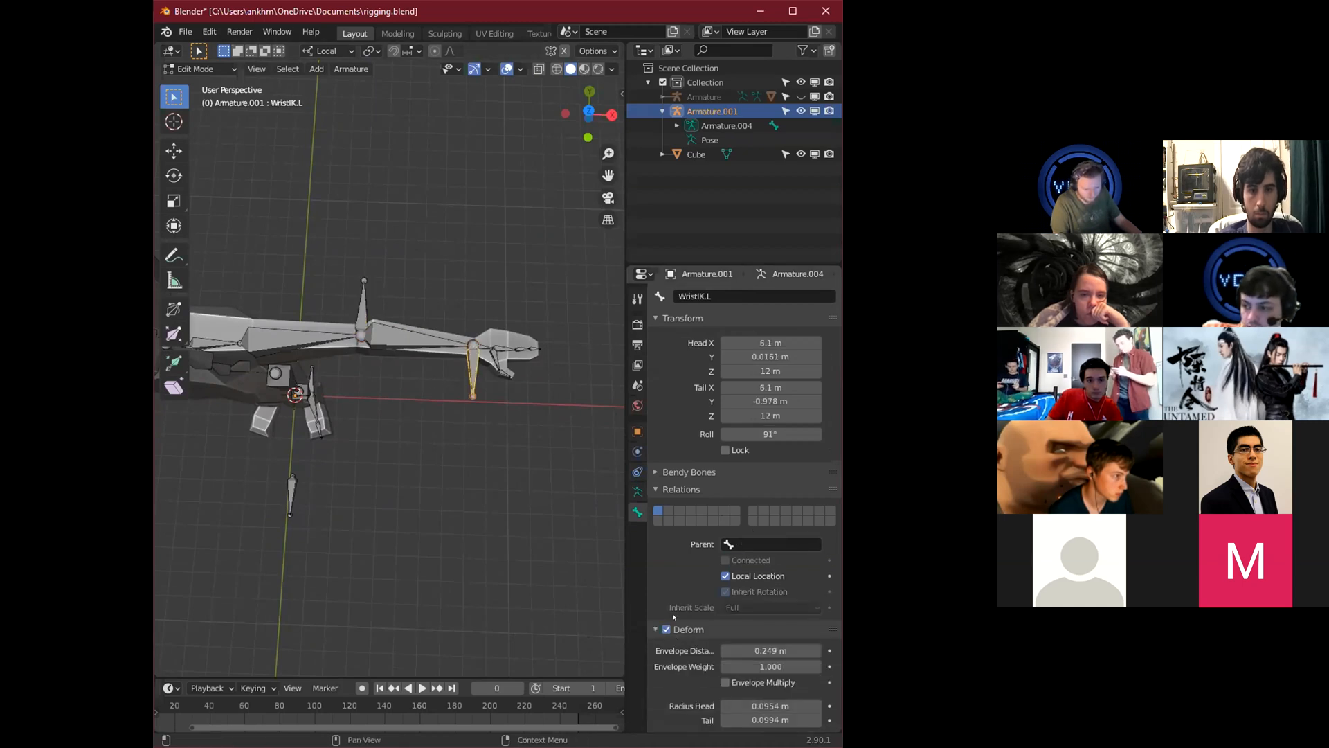
left_click(680, 629)
left_click(666, 629)
middle_click_drag(422, 433, 447, 338)
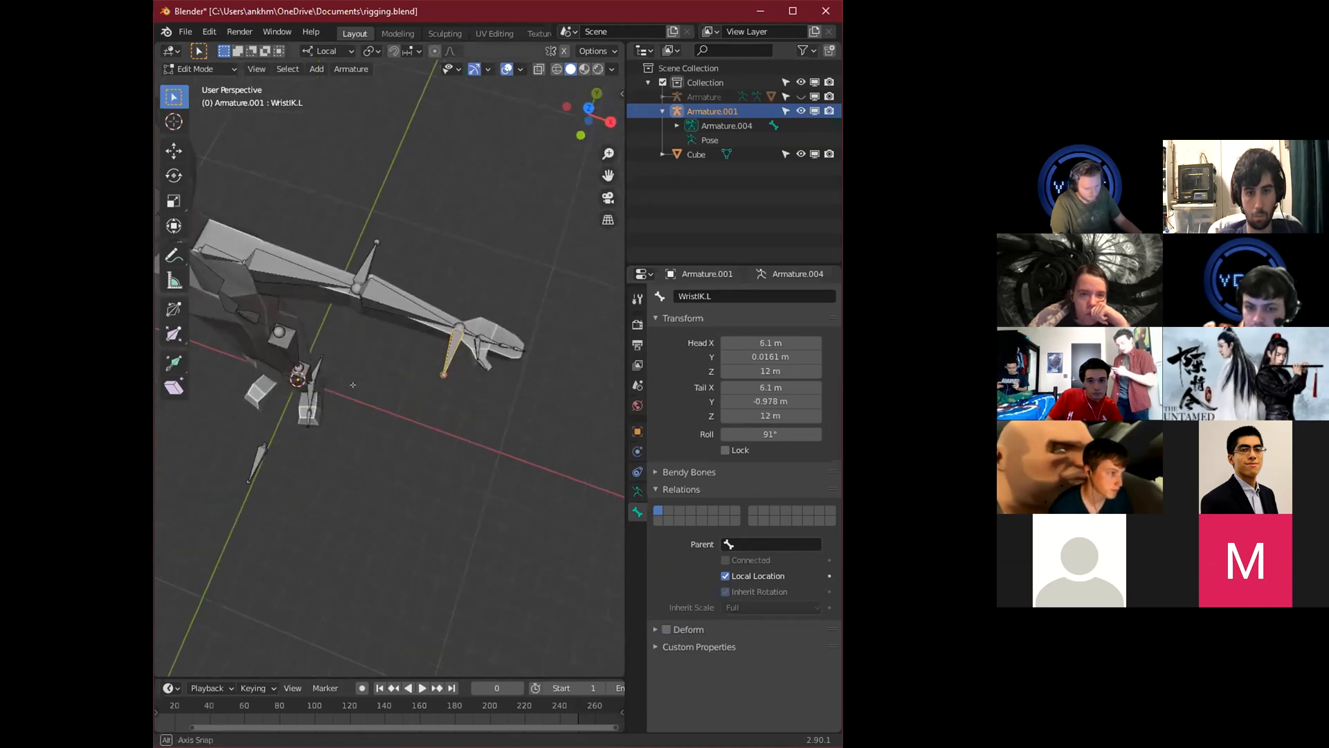
Move the elbowIK.L bone about 2.5 m away from the elbow along its local Y axis.
left_click(362, 239)
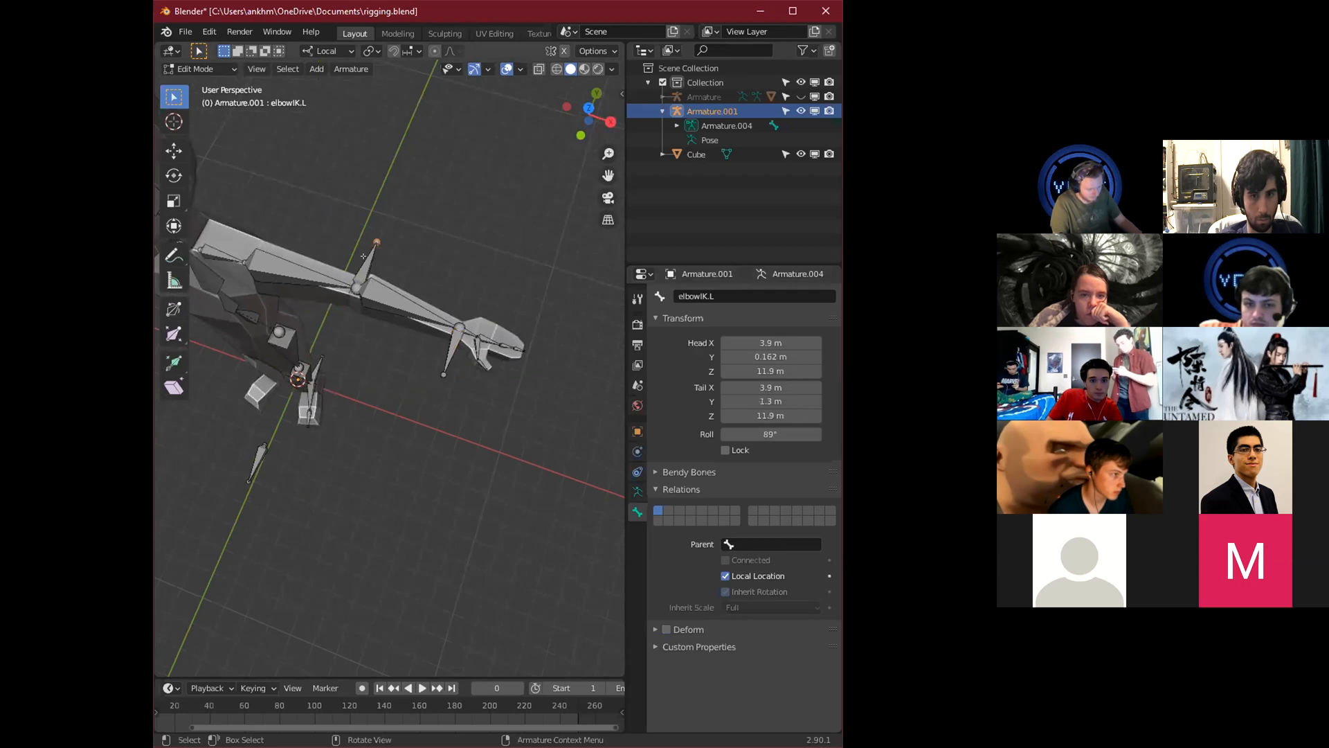
key("g")
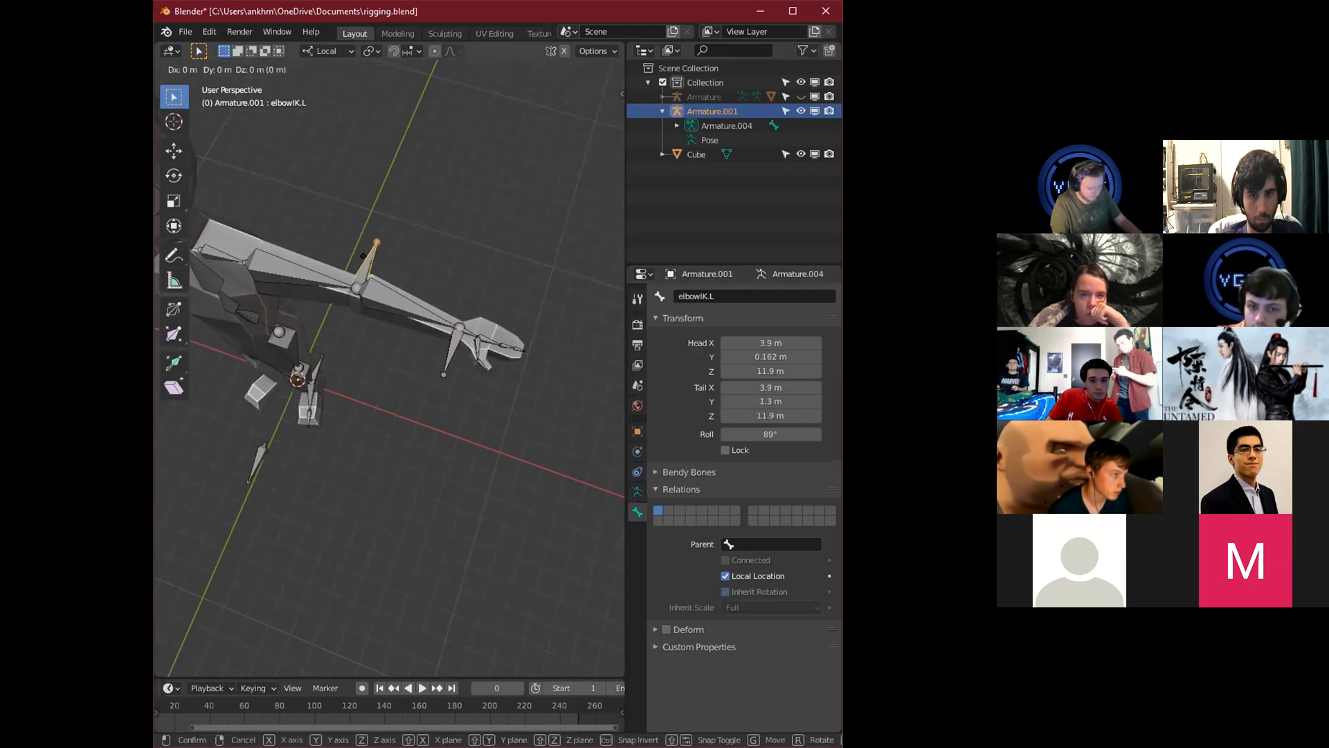
key("y")
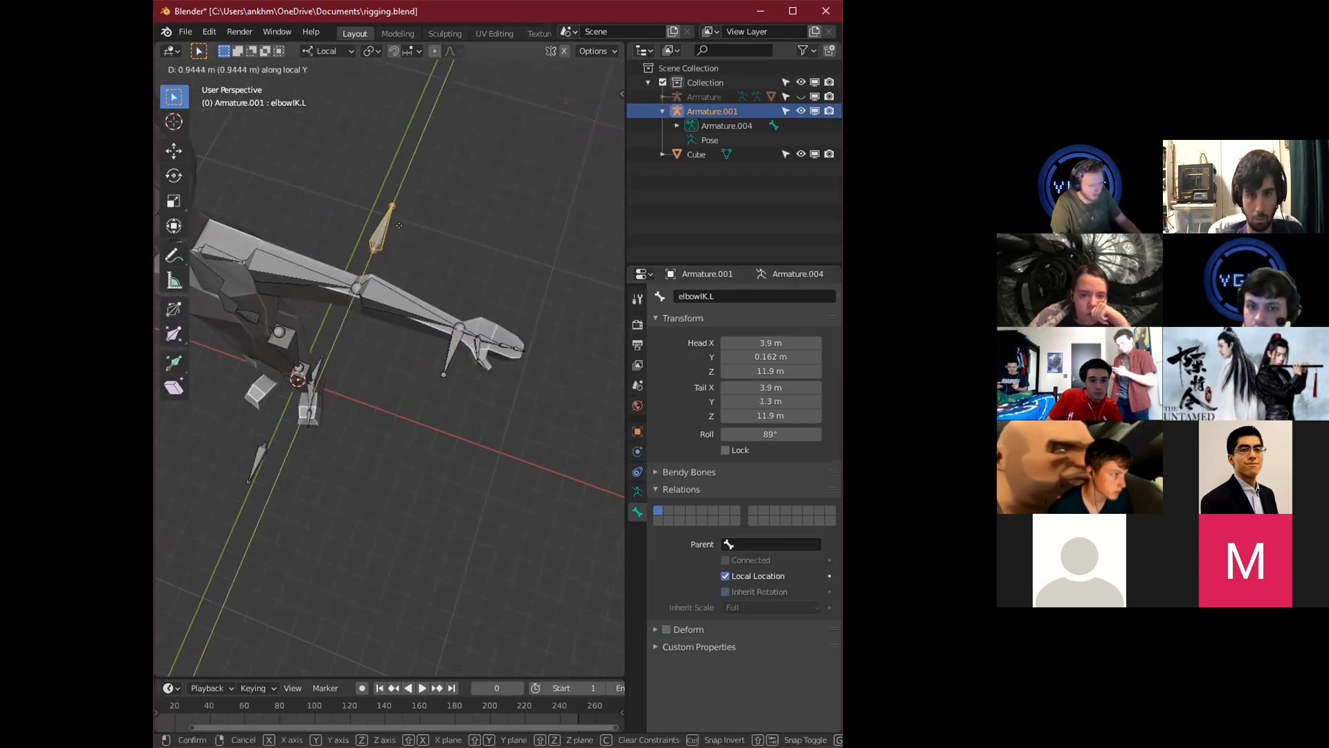
left_click(431, 168)
mouse_move(431, 247)
middle_mouse_down()
mouse_move(331, 246)
mouse_move(420, 248)
middle_mouse_up()
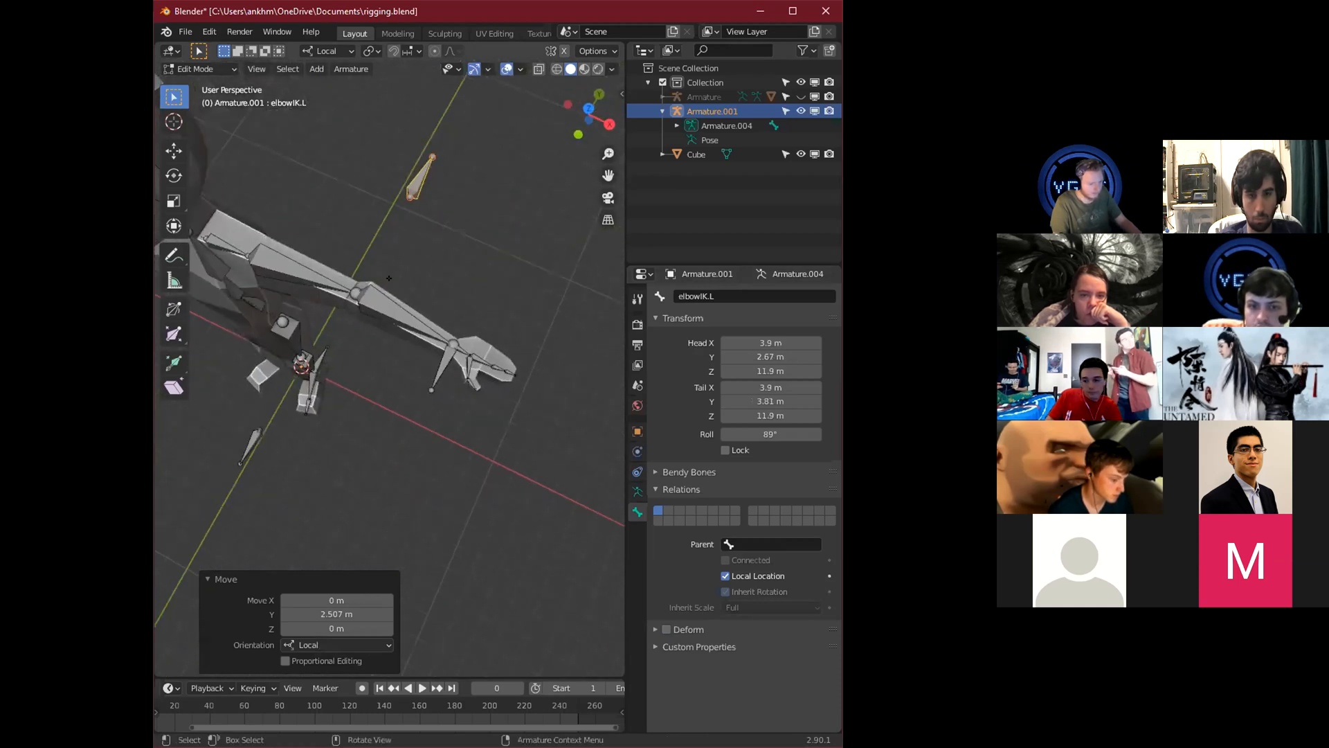
Select the kneeIK.L and elbowIK.L bones together and compare their placement relative to the body.
left_click(355, 294)
middle_click_drag(379, 327, 376, 454)
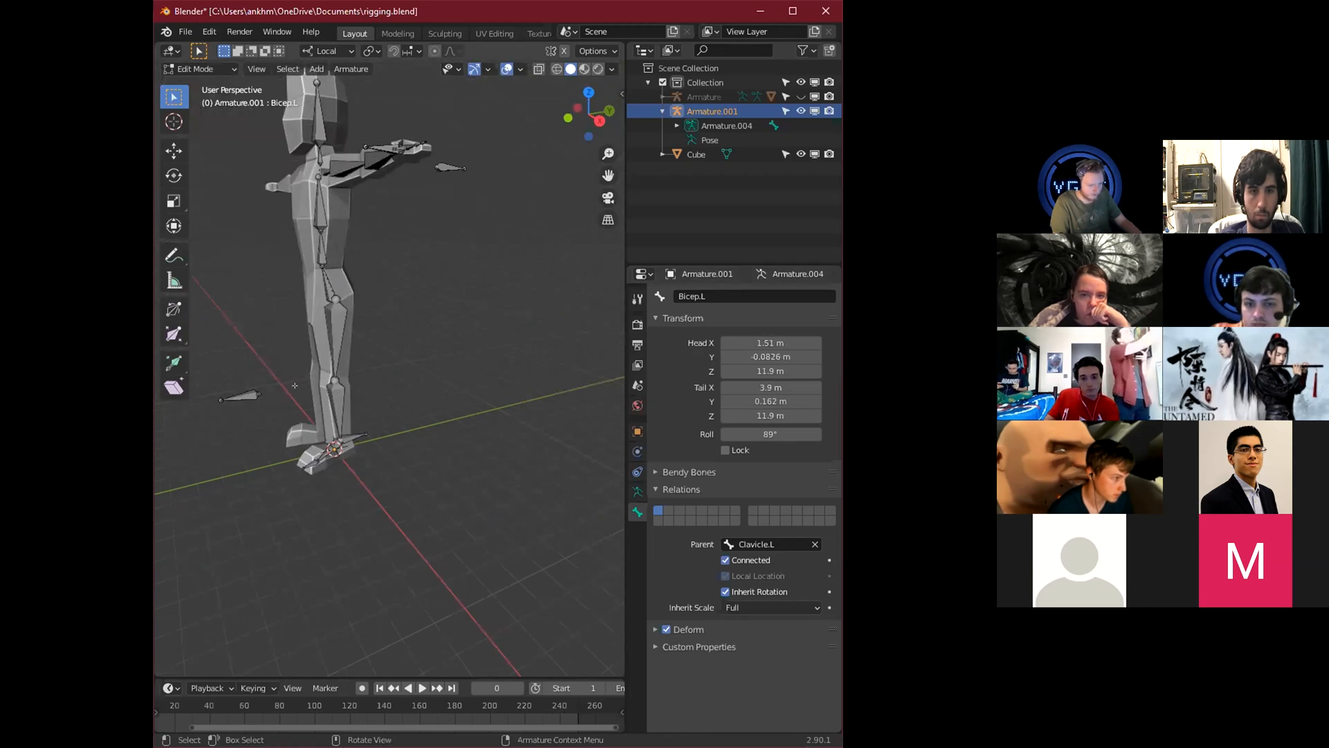
left_click(237, 396, "shift")
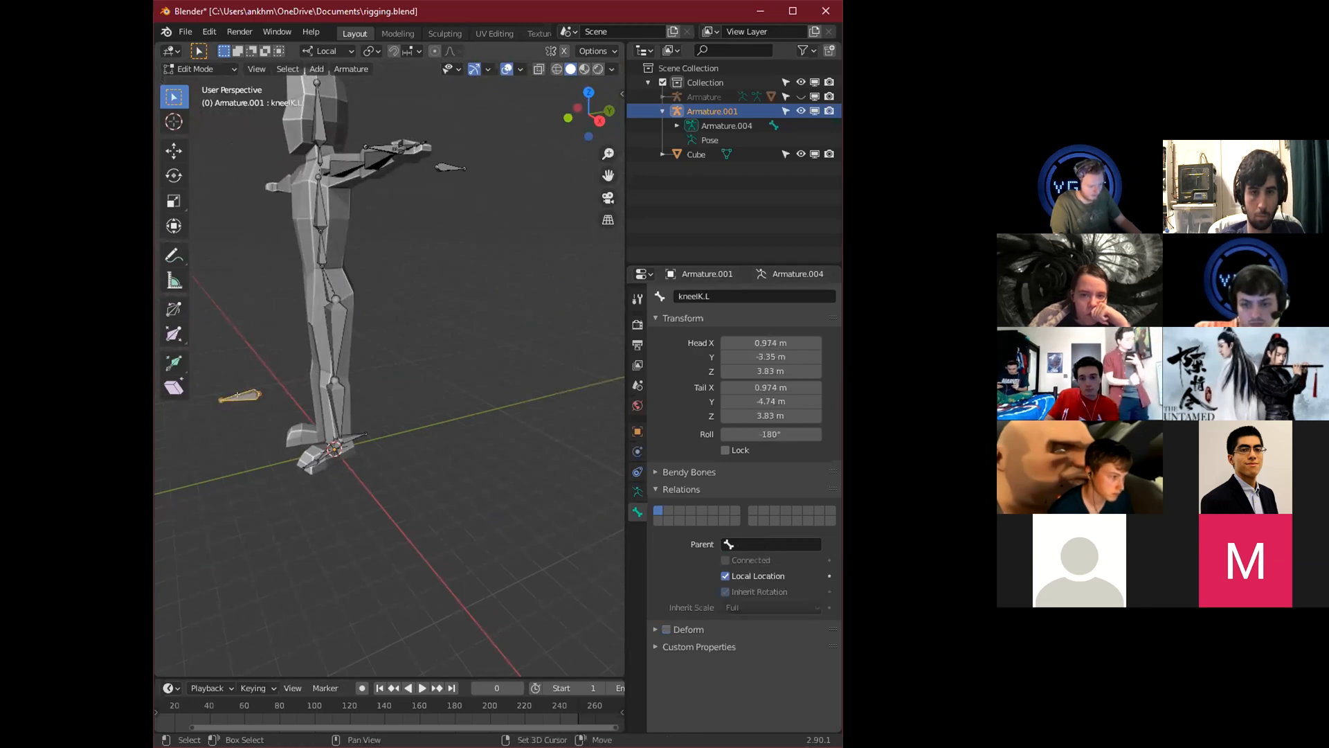
middle_click_drag(330, 339, 355, 429)
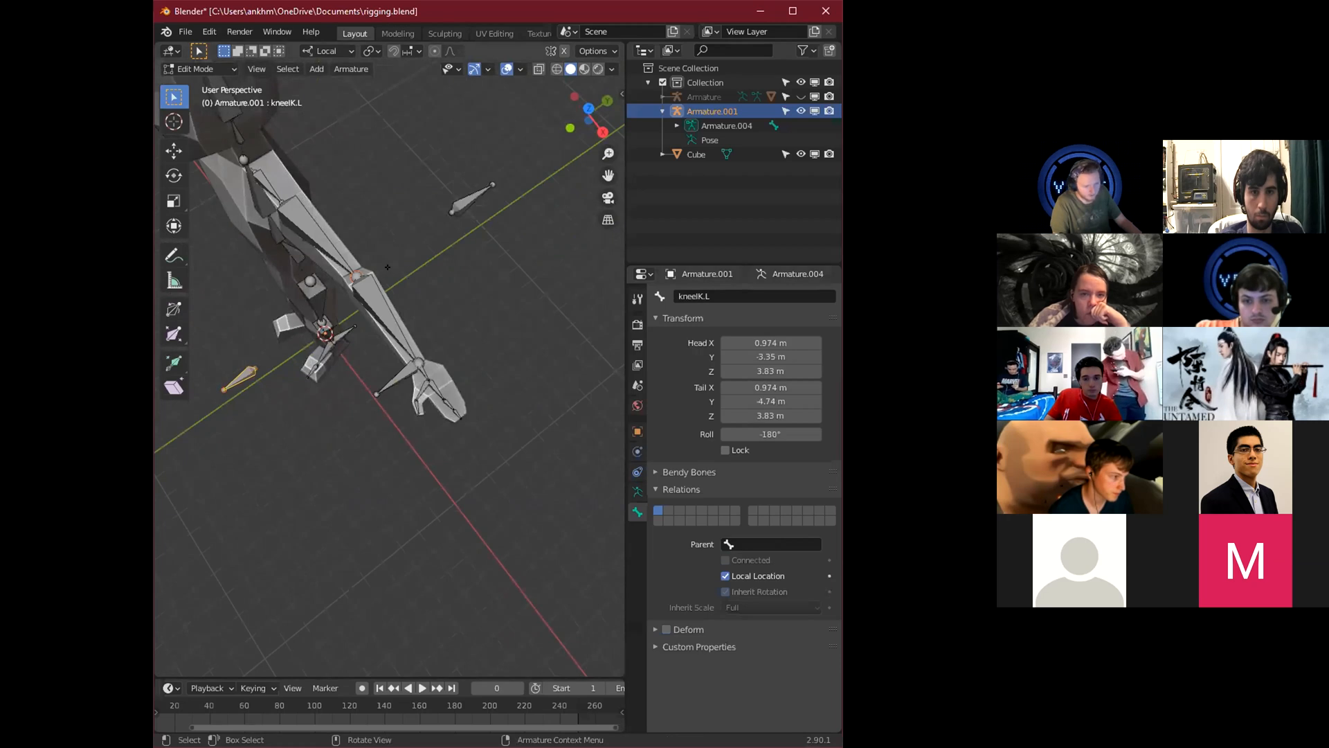
left_click(447, 200, "shift")
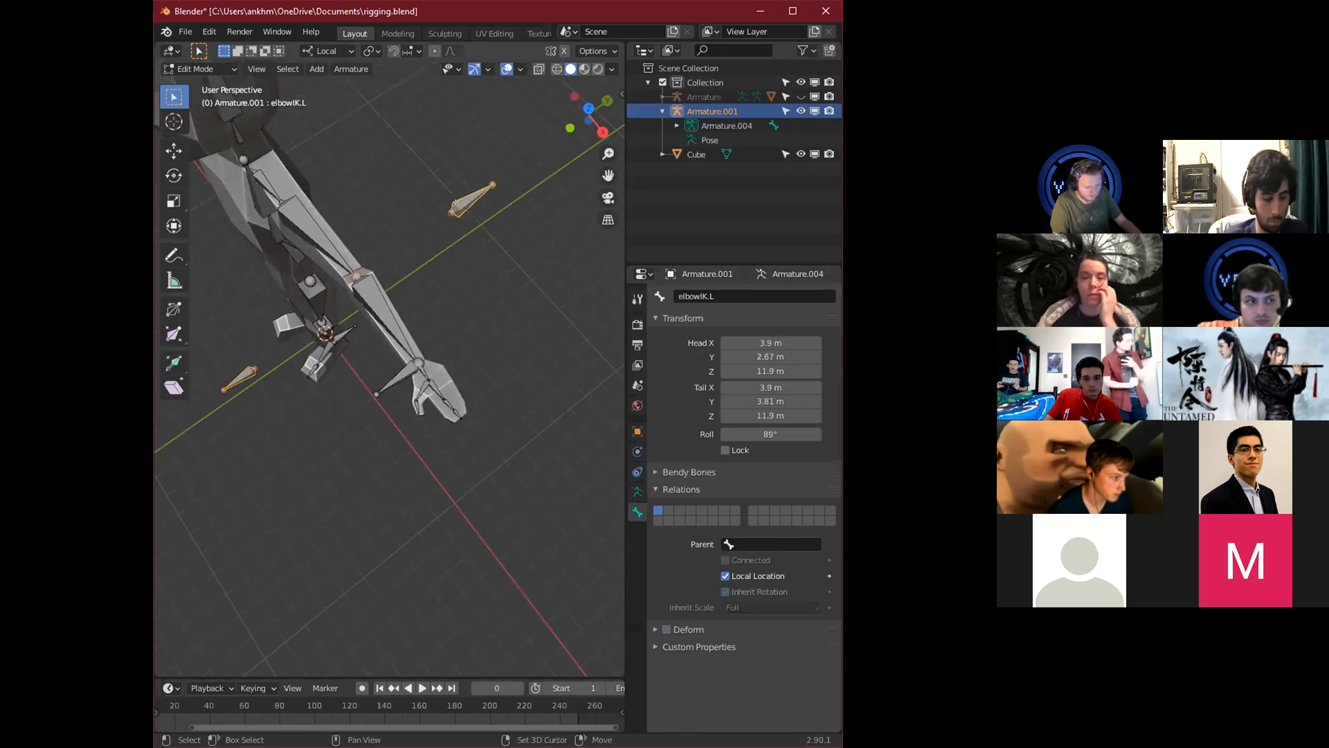
middle_click_drag(447, 201, 412, 202)
Add an Inverse Kinematics constraint to the Forearm.L bone in Pose Mode.
mouse_move(431, 396)
middle_mouse_down()
mouse_move(363, 396)
mouse_move(565, 449)
mouse_move(433, 402)
middle_mouse_up()
left_click(376, 385)
scroll(377, 384, "up", 2)
left_click(508, 422)
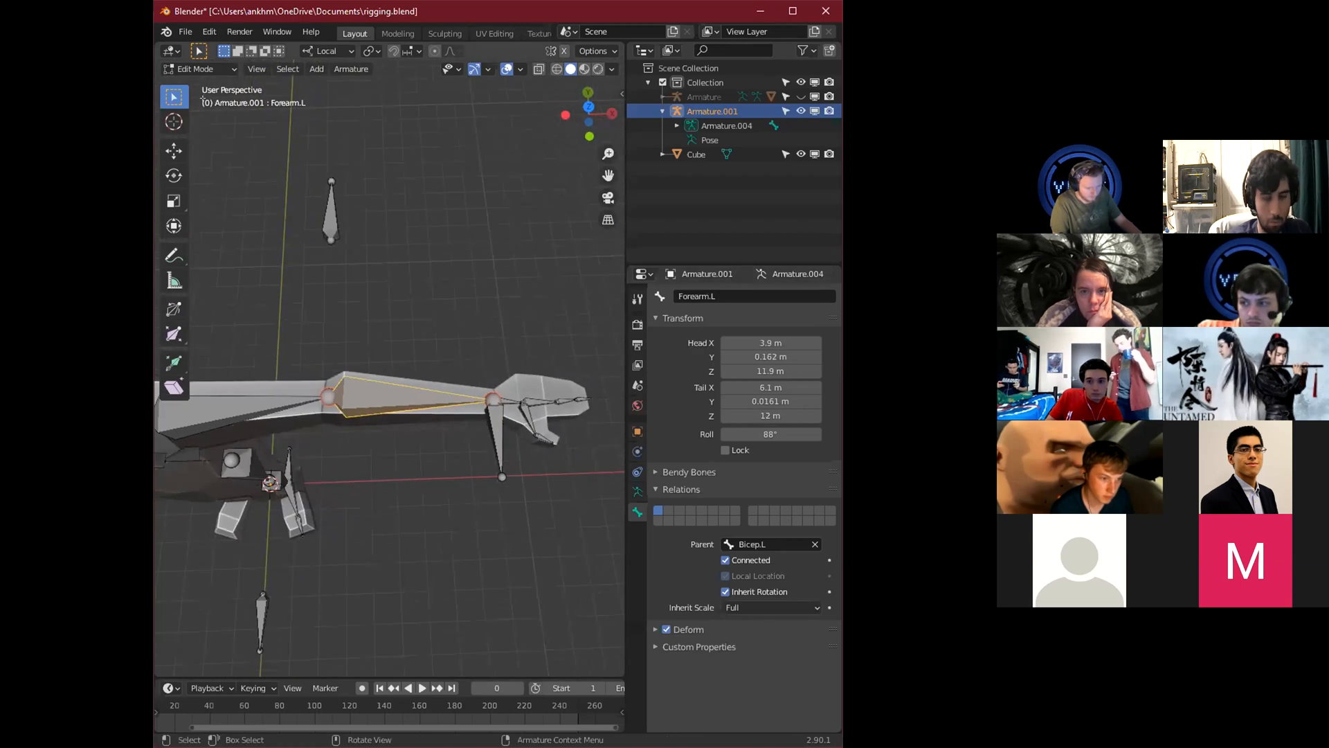
left_click(208, 69)
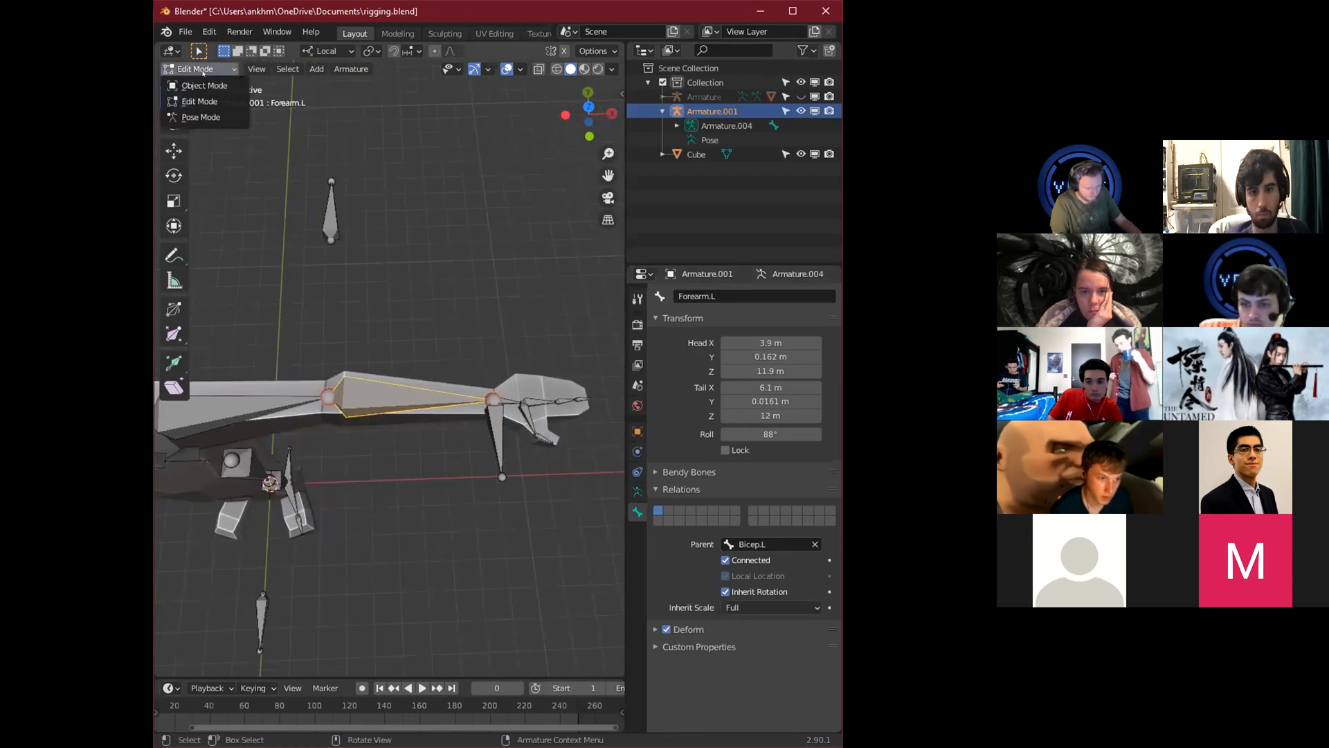
left_click(199, 113)
middle_click_drag(373, 395, 356, 363)
middle_click_drag(344, 461, 368, 485)
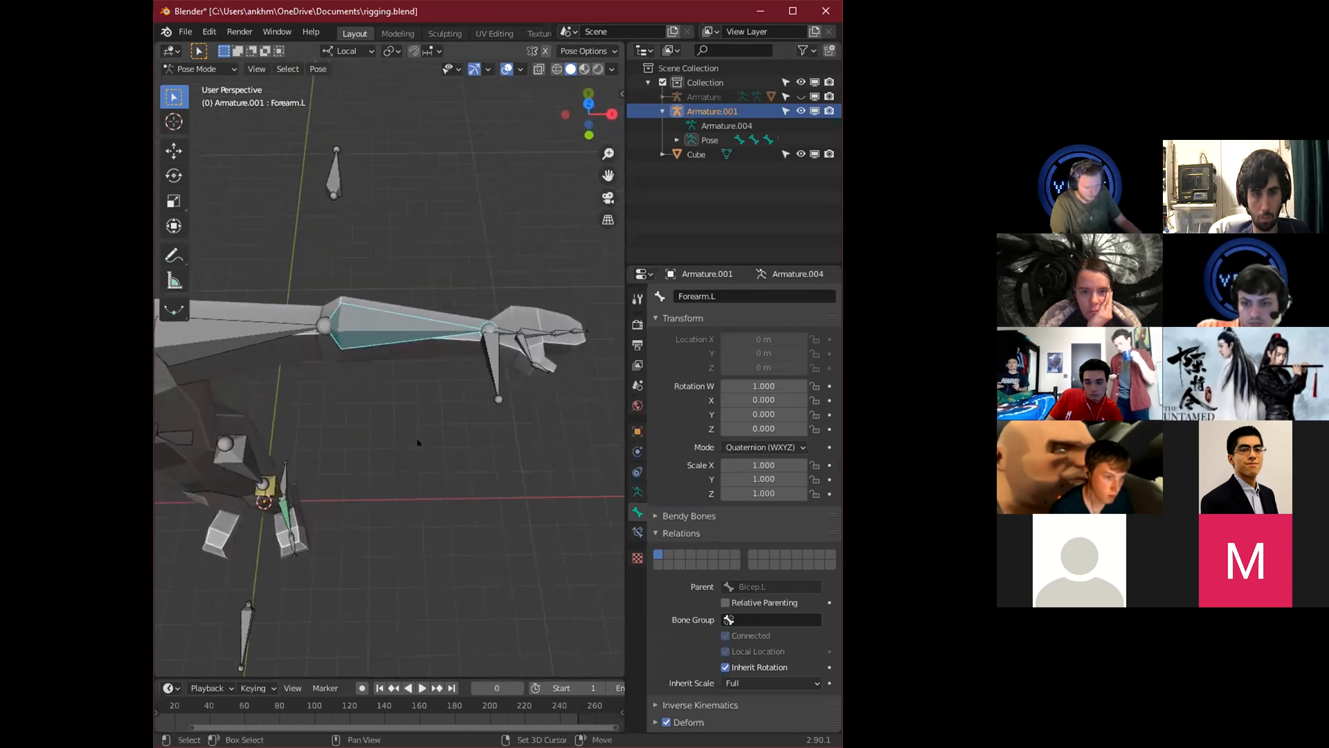
left_click(638, 531)
left_click(663, 297)
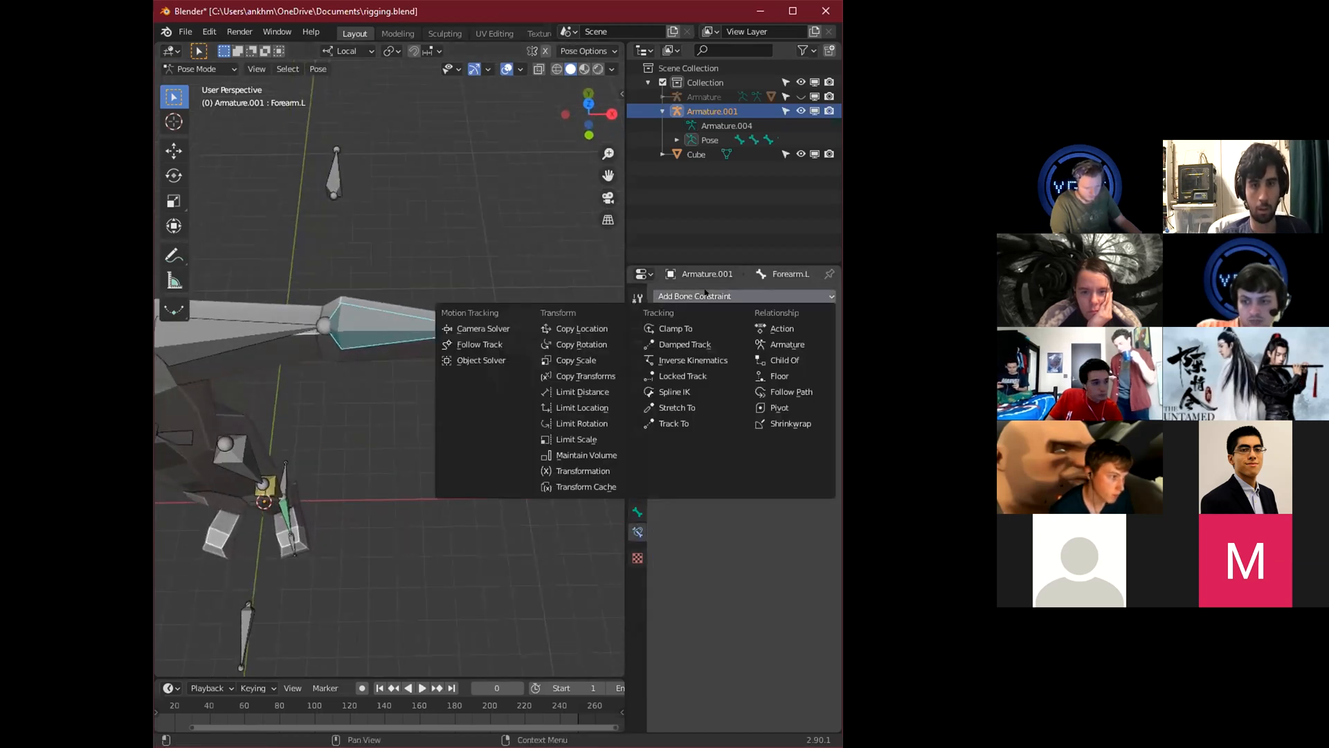
left_click(660, 361)
Target the forearm's IK at WristIK.L in Armature.001, with elbowIK.L as pole target, pole angle -90° and chain length 2.
middle_click_drag(446, 400, 451, 380)
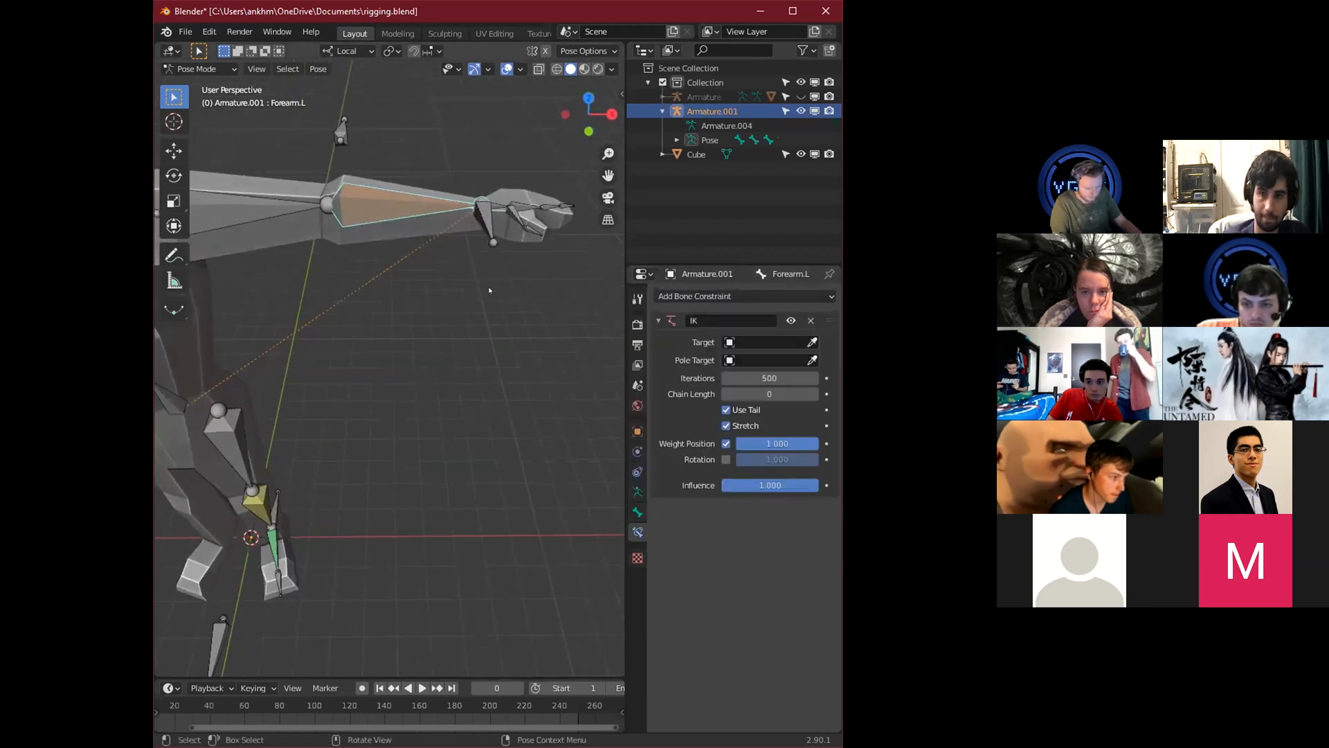
left_click(734, 342)
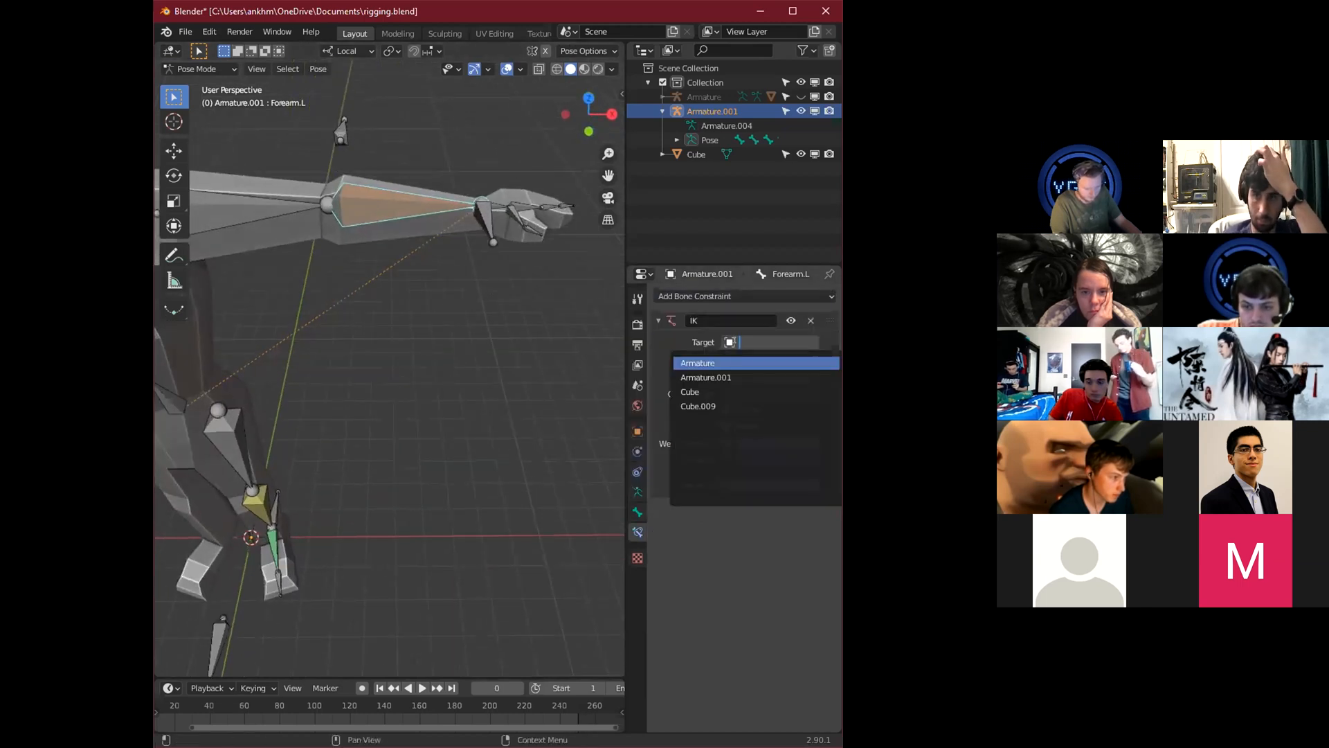
left_click(720, 377)
left_click(769, 359)
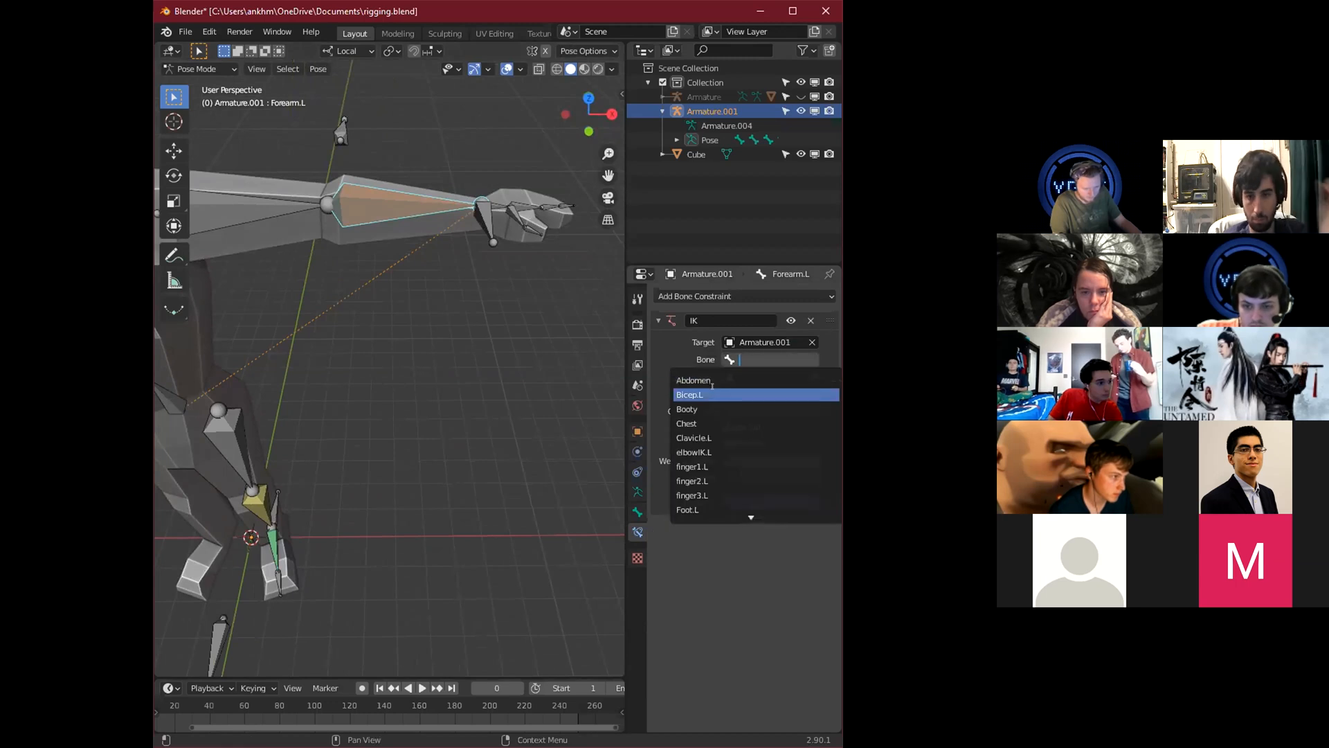
scroll(711, 432, "down", 13)
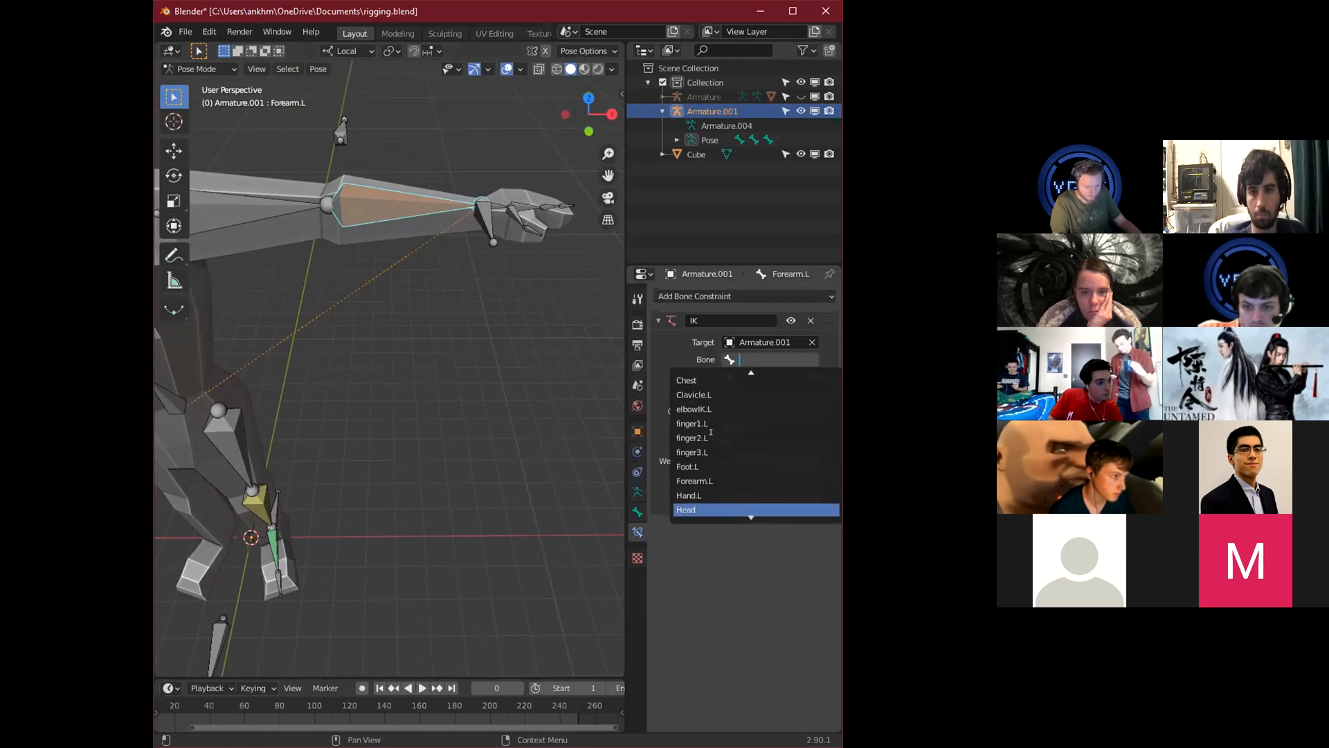
scroll(708, 493, "down", 4)
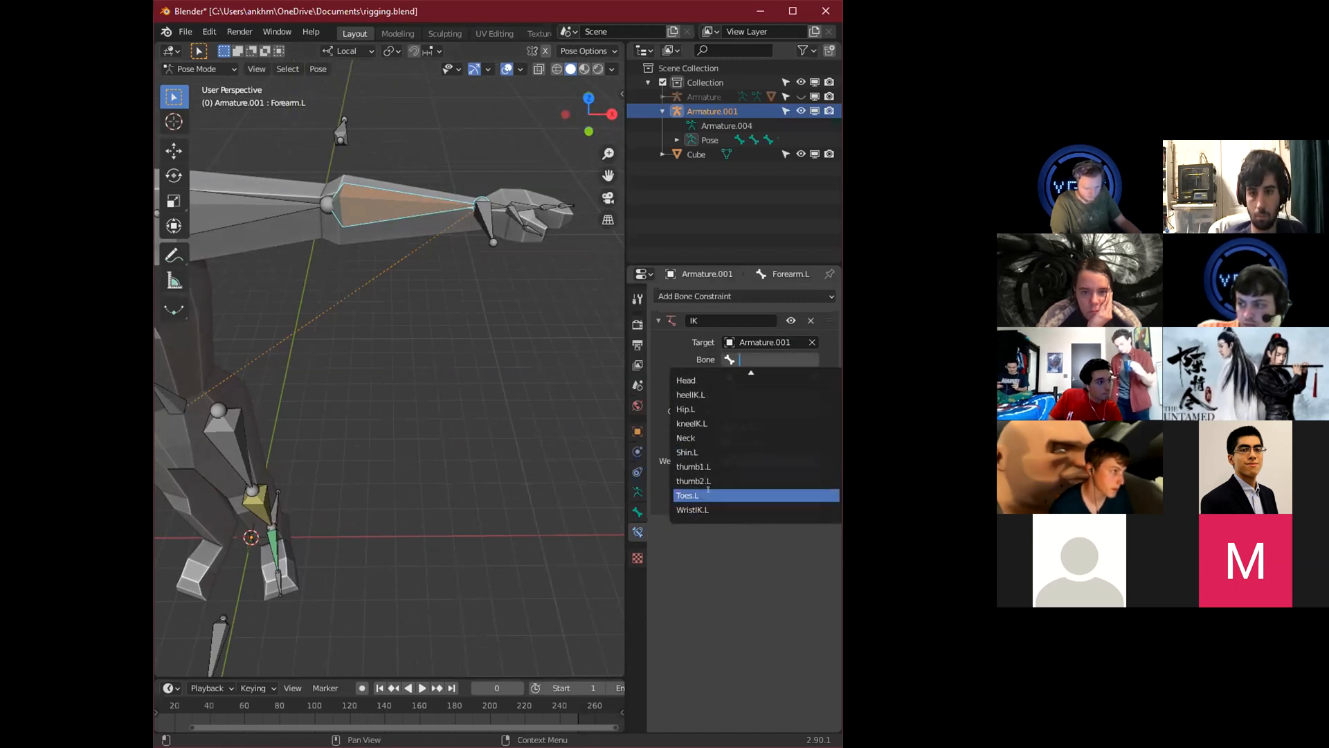
left_click(705, 506)
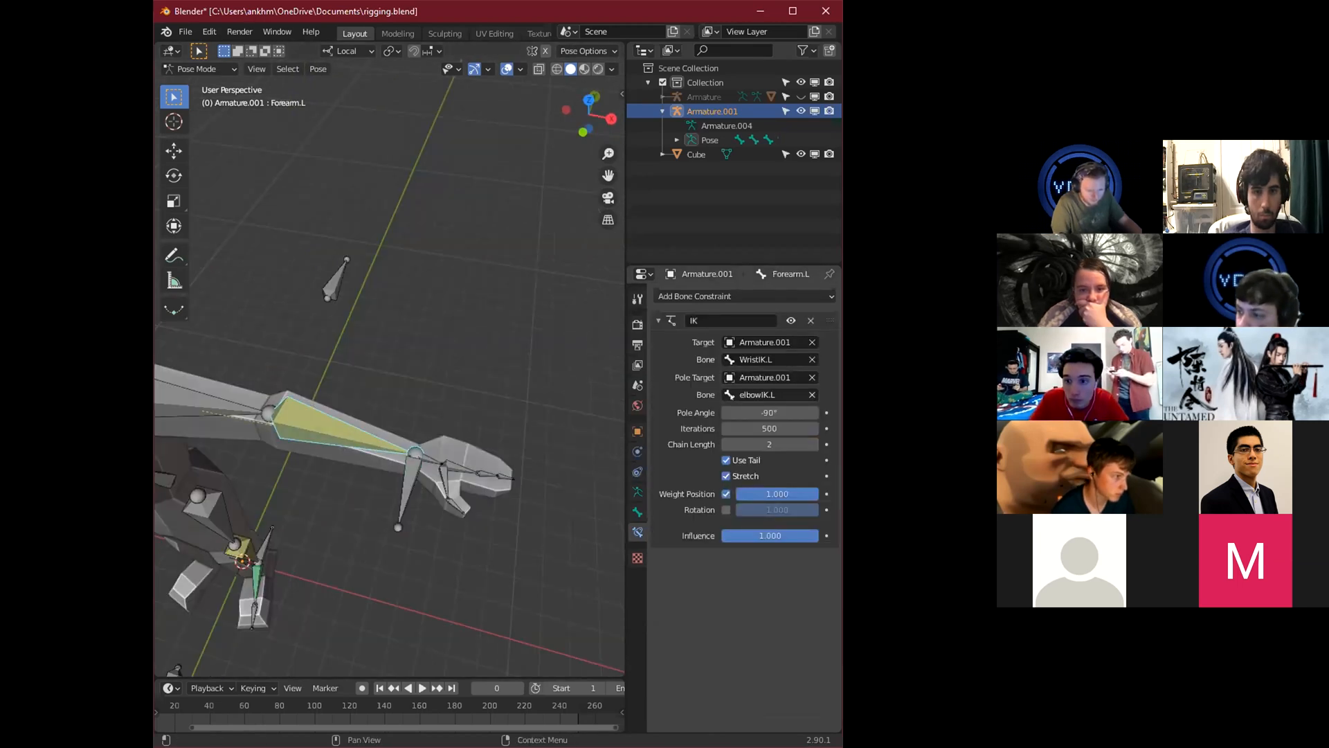
left_click(330, 283)
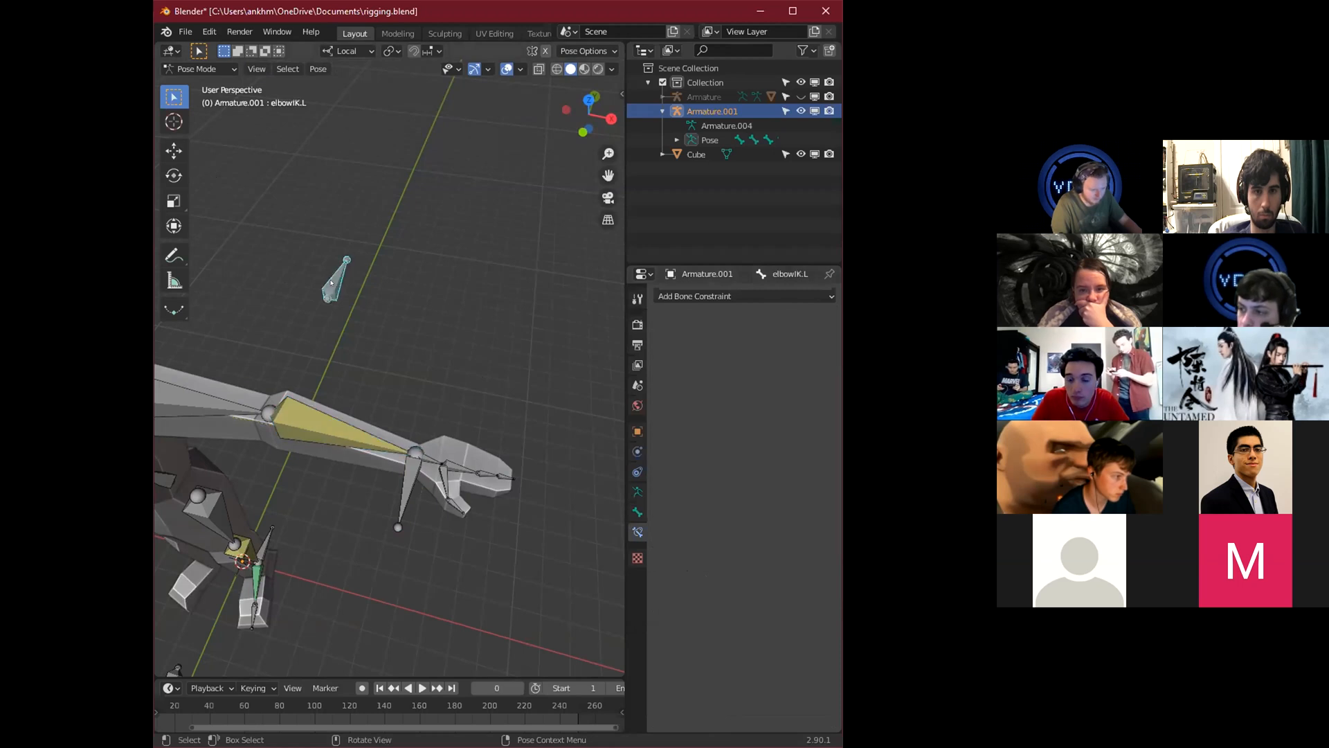
key("ctrl+z")
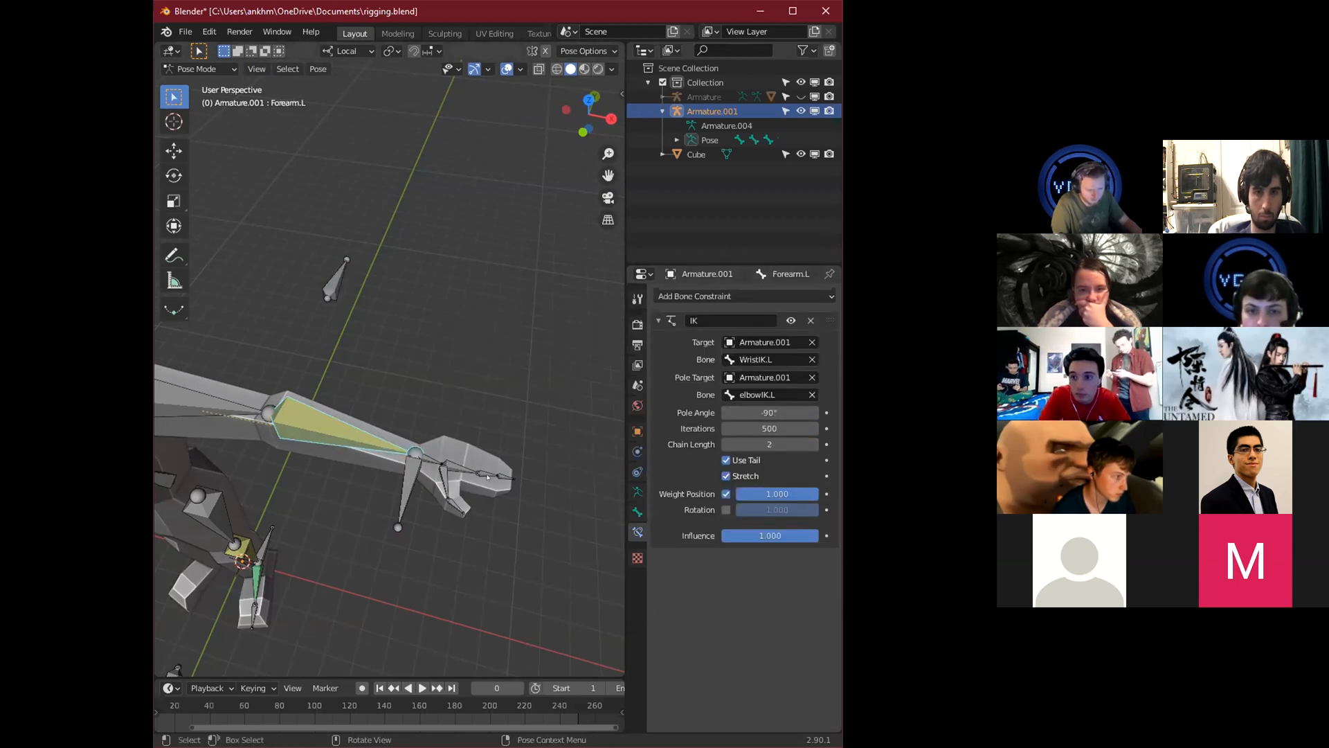
left_click_drag(539, 432, 423, 512)
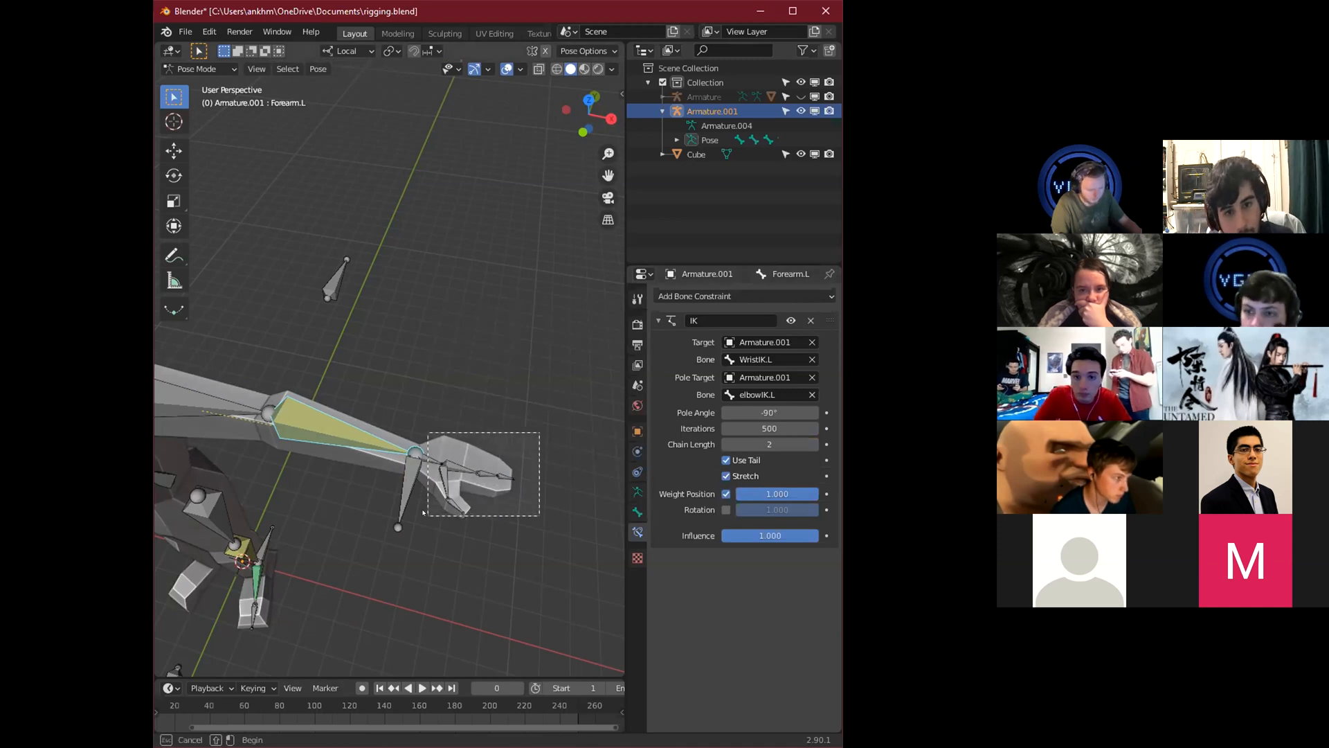
left_click_drag(423, 513, 527, 465)
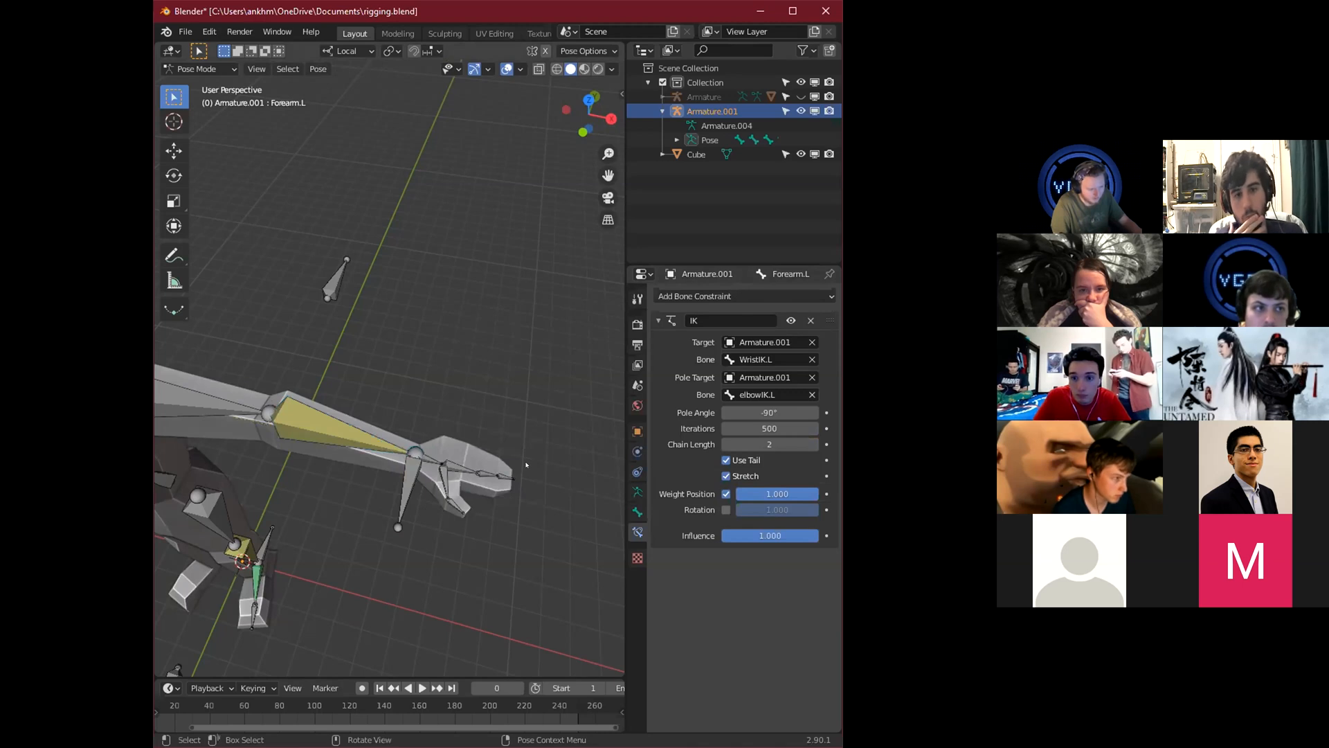
middle_click_drag(445, 418, 361, 395)
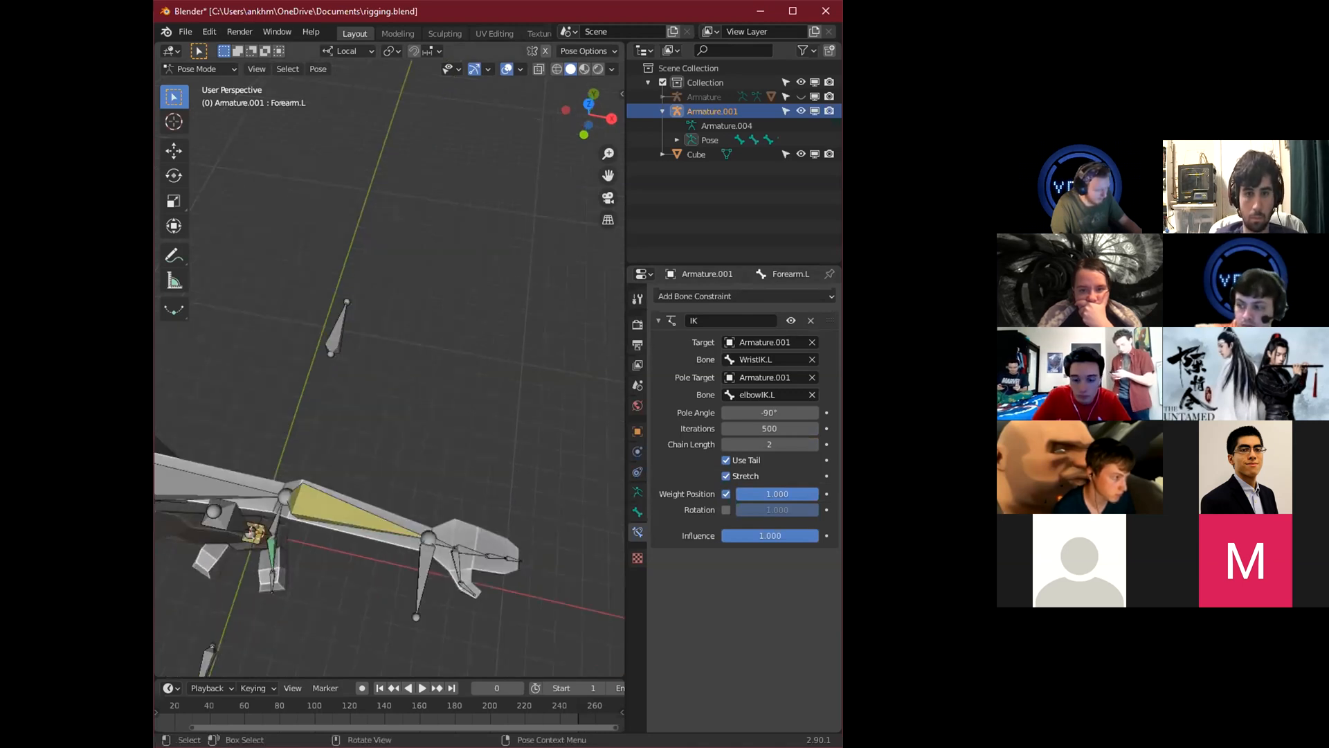
middle_click_drag(245, 421, 314, 294)
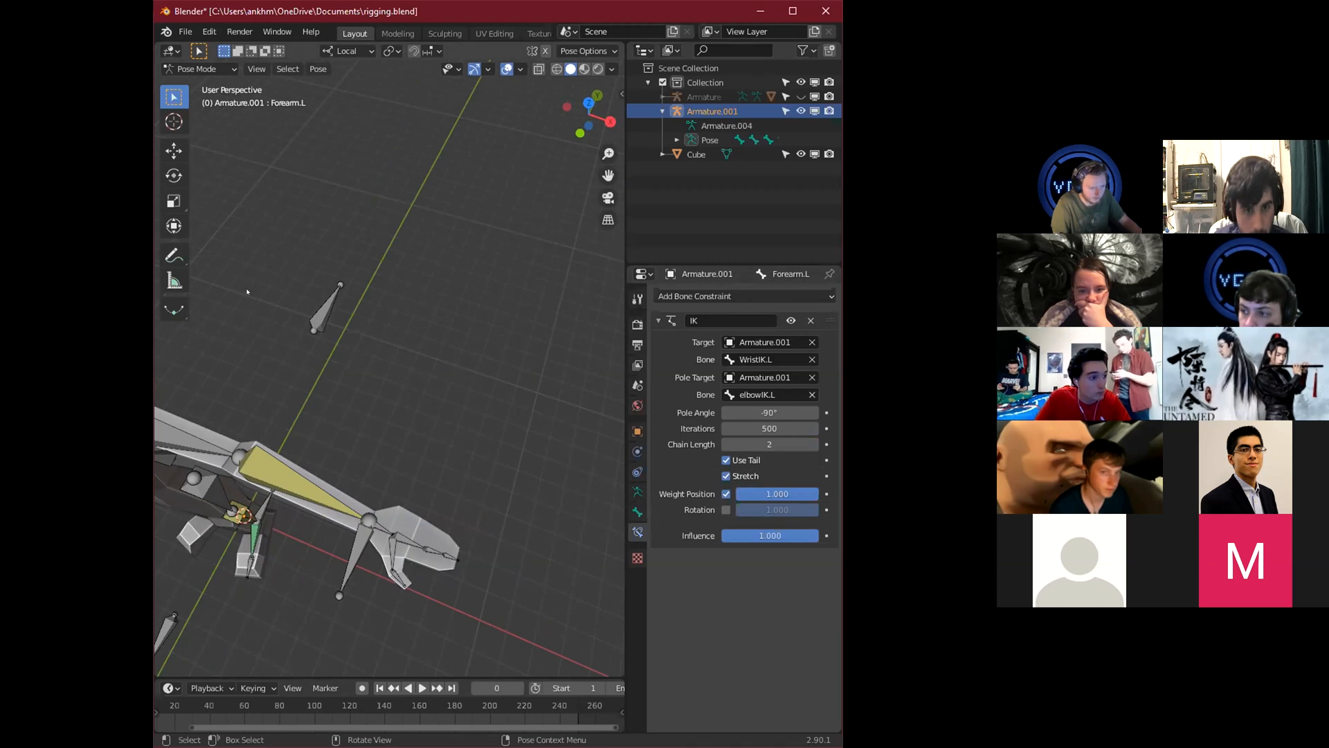
middle_click_drag(434, 419, 485, 398)
scroll(526, 408, "down", 2)
left_click(416, 322)
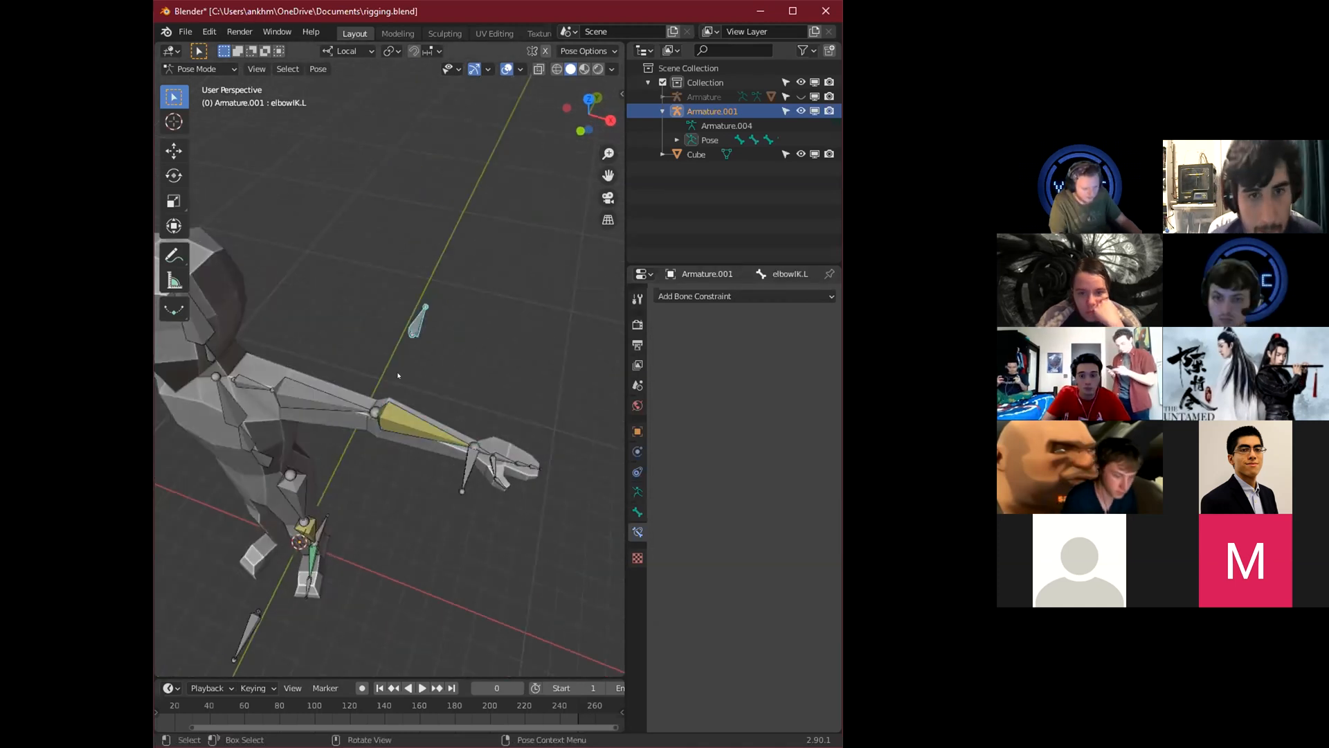
left_click(428, 422)
Parent the Hand.L bone to WristIK.L in Edit Mode using Keep Offset.
left_click(476, 455)
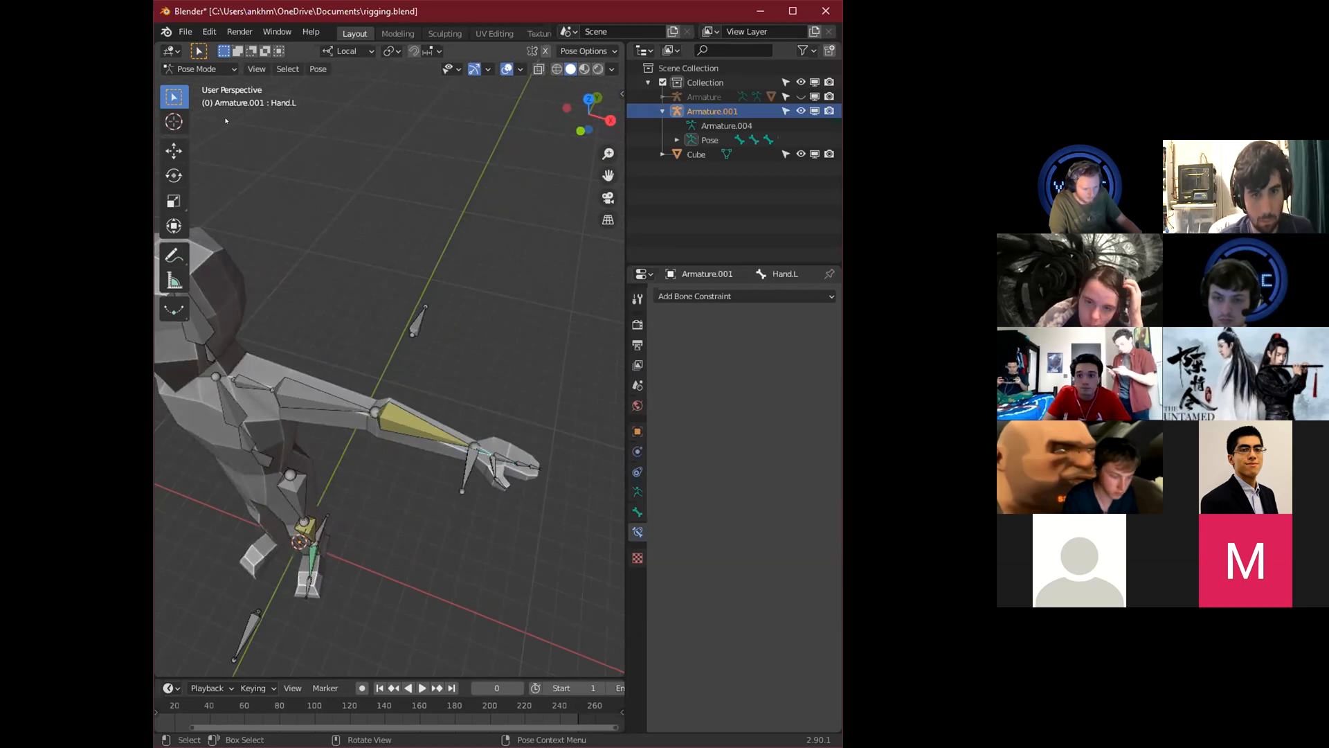
left_click(201, 69)
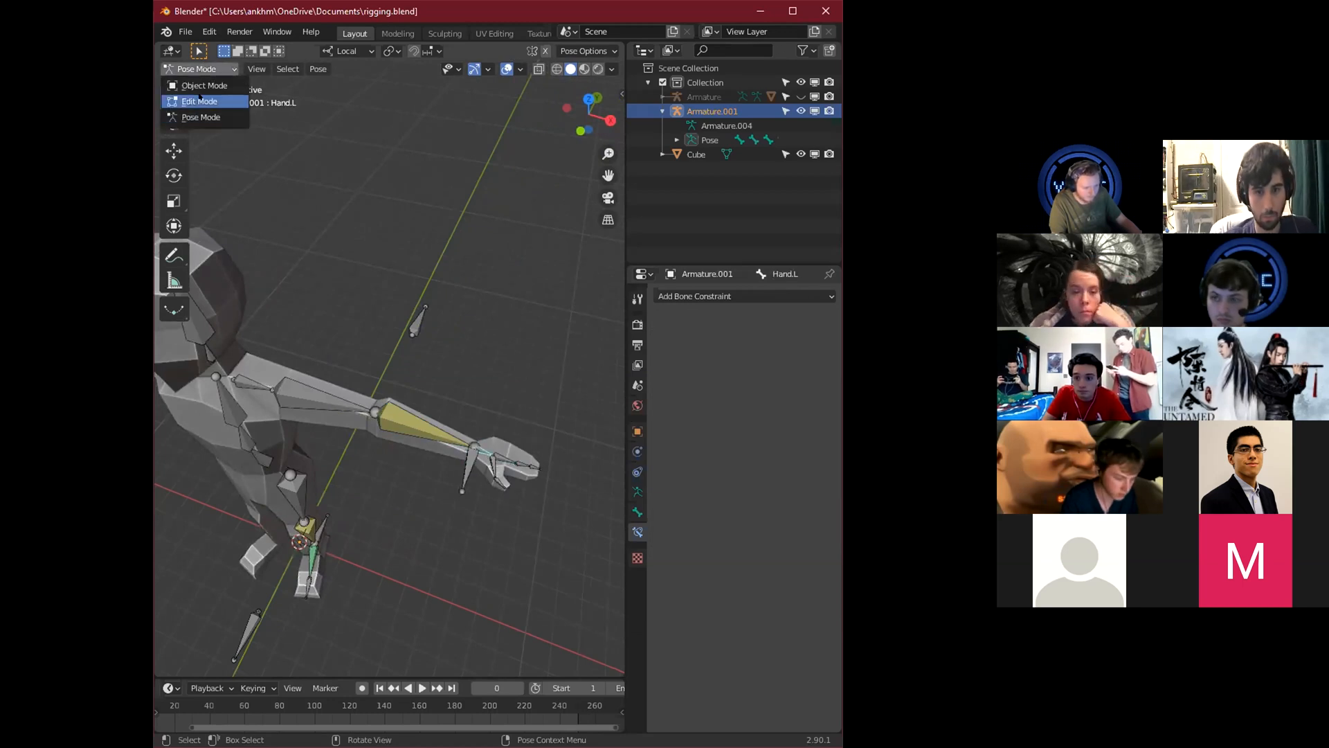
left_click(198, 101)
scroll(457, 477, "up", 3)
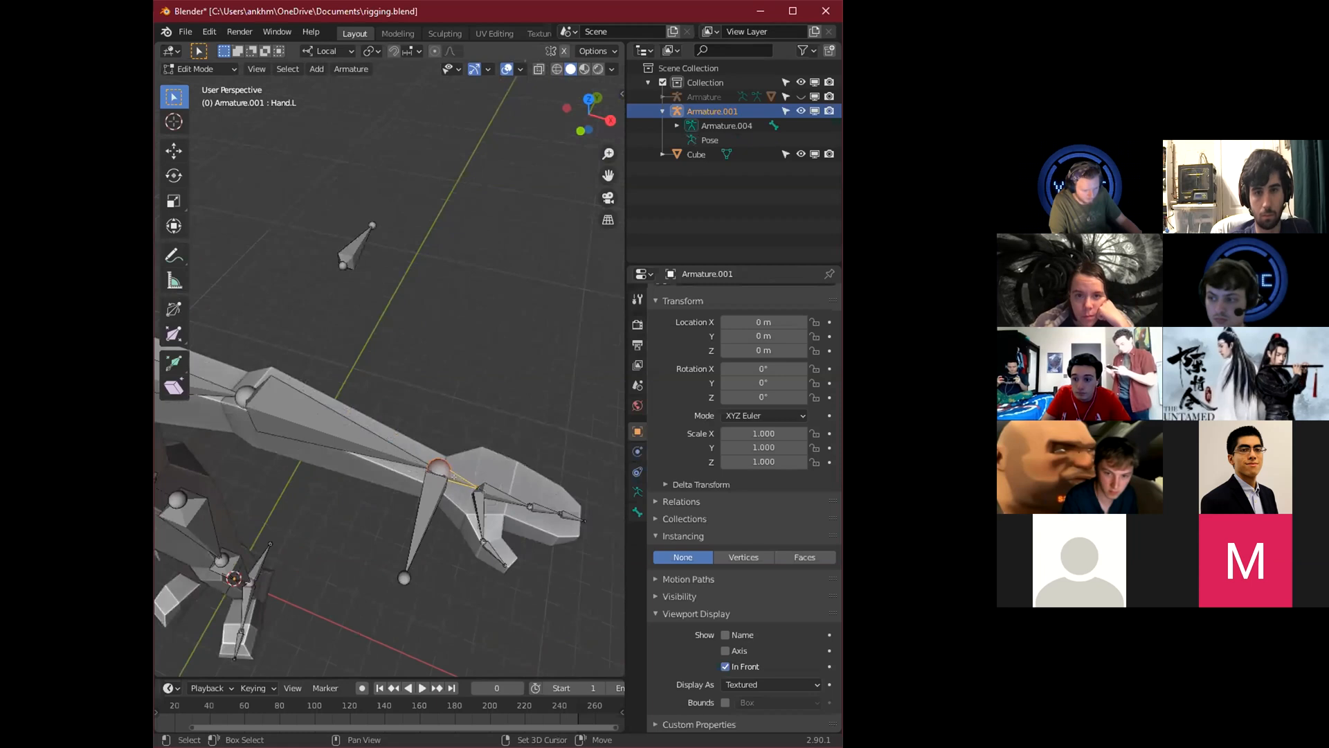
left_click(423, 496, "shift")
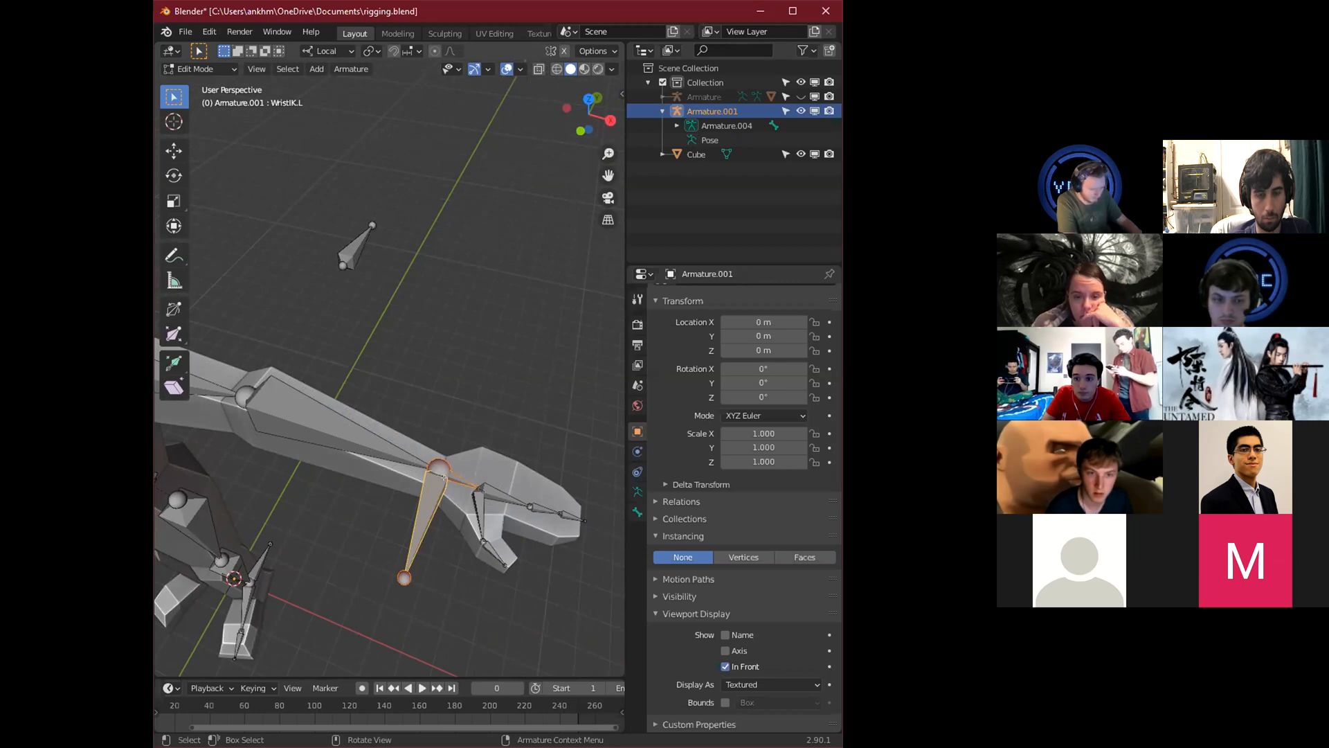
key("ctrl+p")
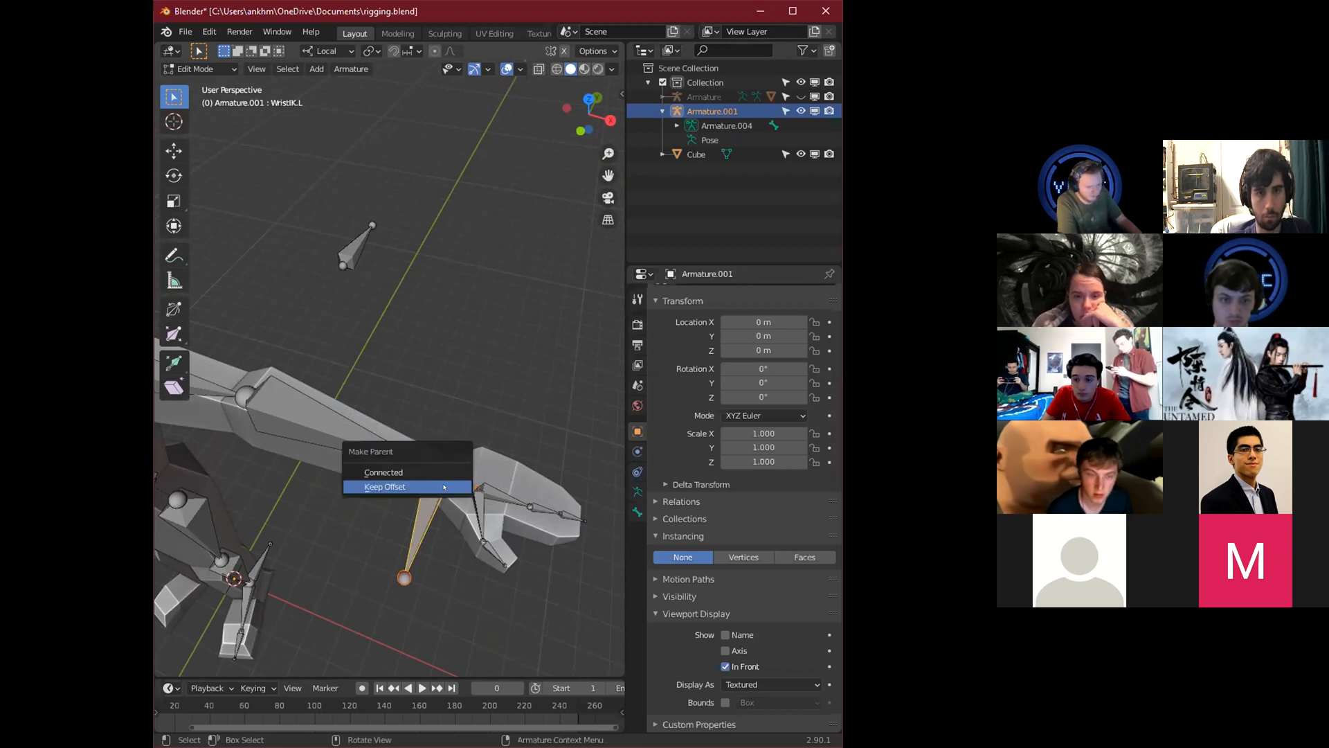
key("Return")
scroll(274, 409, "down", 3)
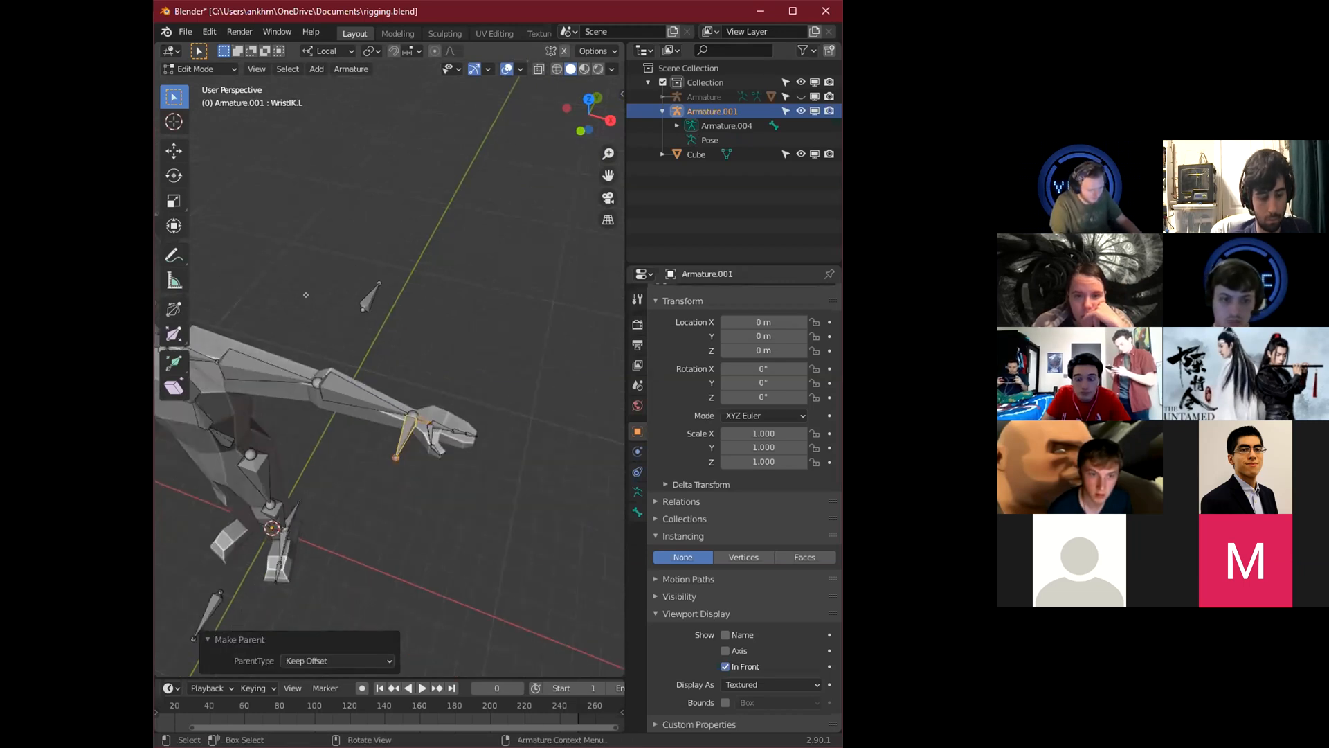
Return to Pose Mode and test the arm rig by moving the WristIK.L bone, cancelling the move.
left_click(201, 69)
left_click(196, 112)
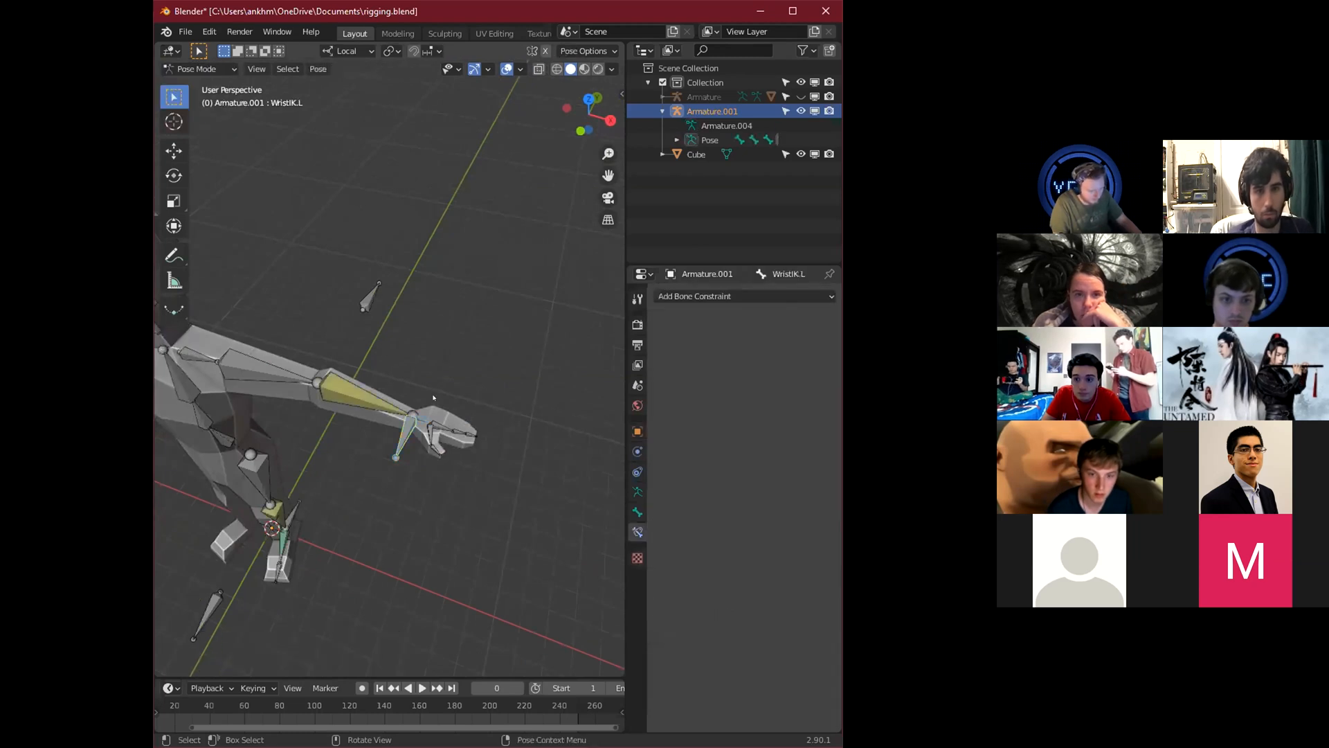
left_click(407, 419)
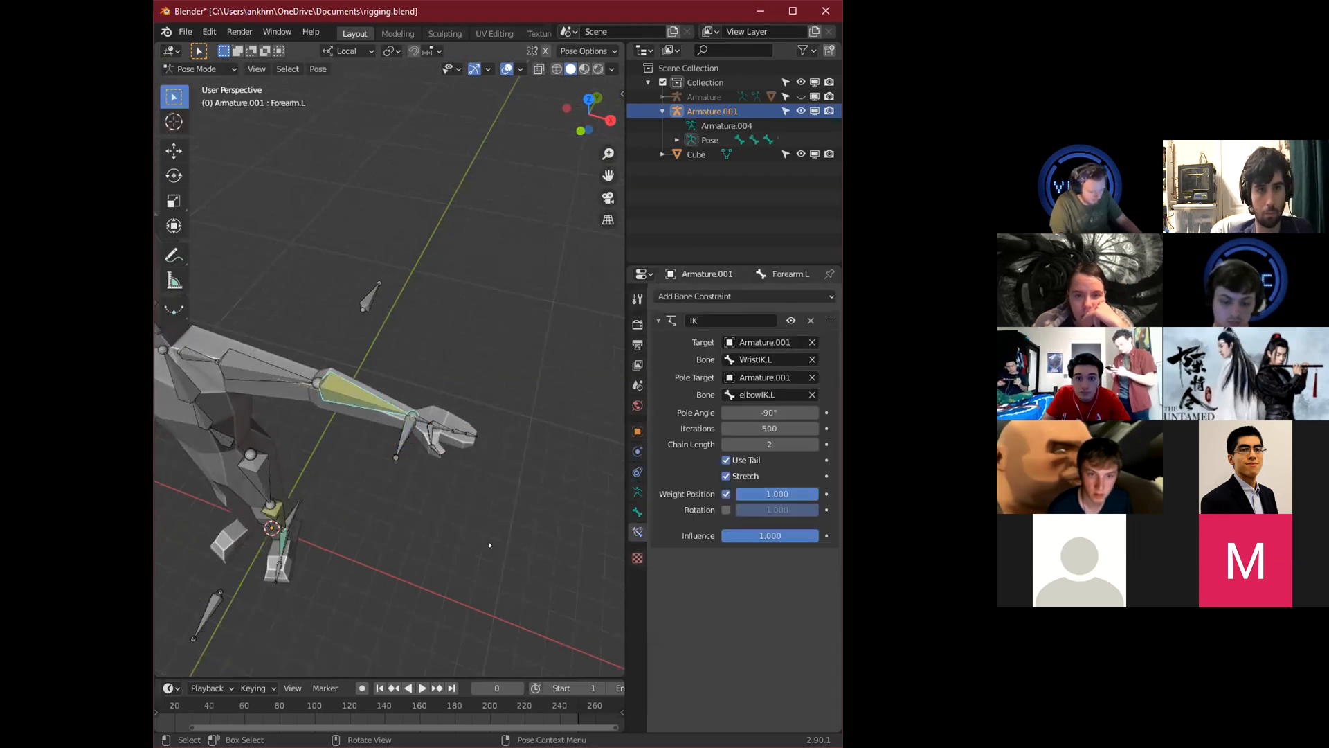
left_click(398, 431)
key("g")
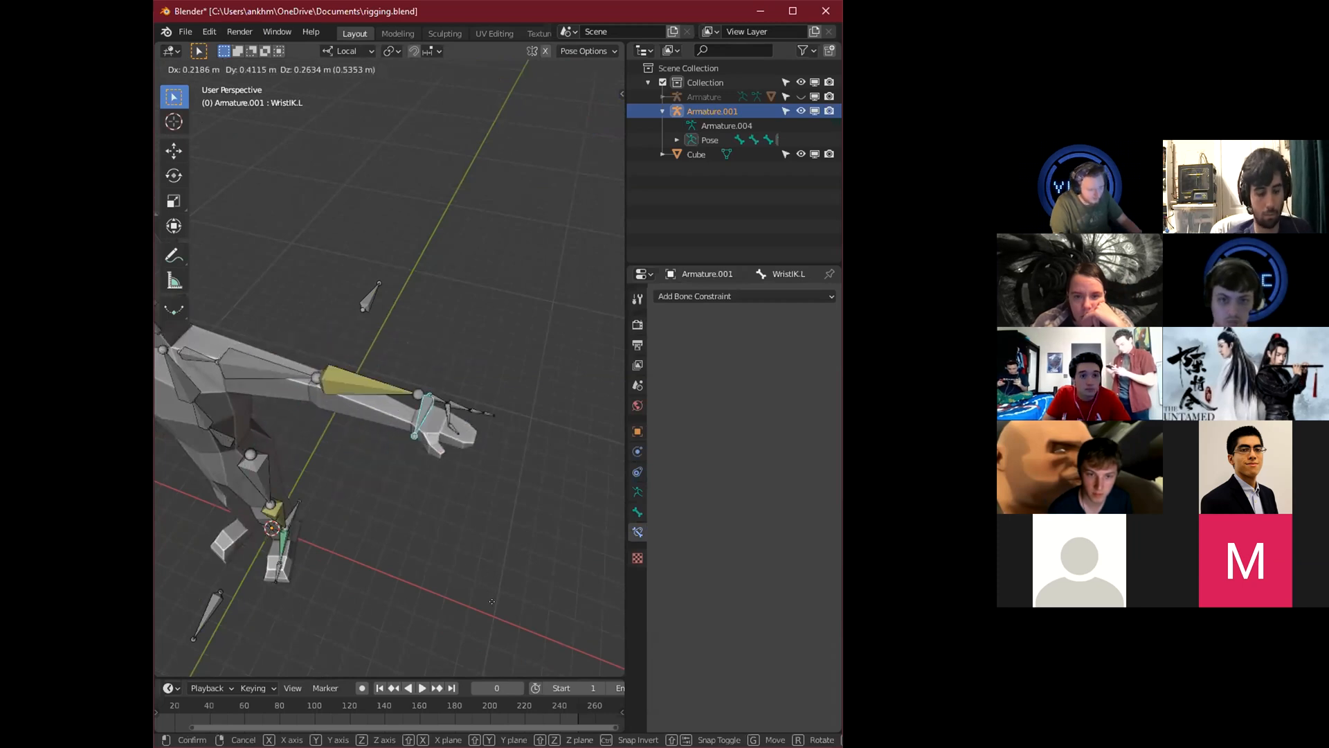
right_click(593, 600)
scroll(500, 546, "up", 4)
scroll(502, 500, "down", 2)
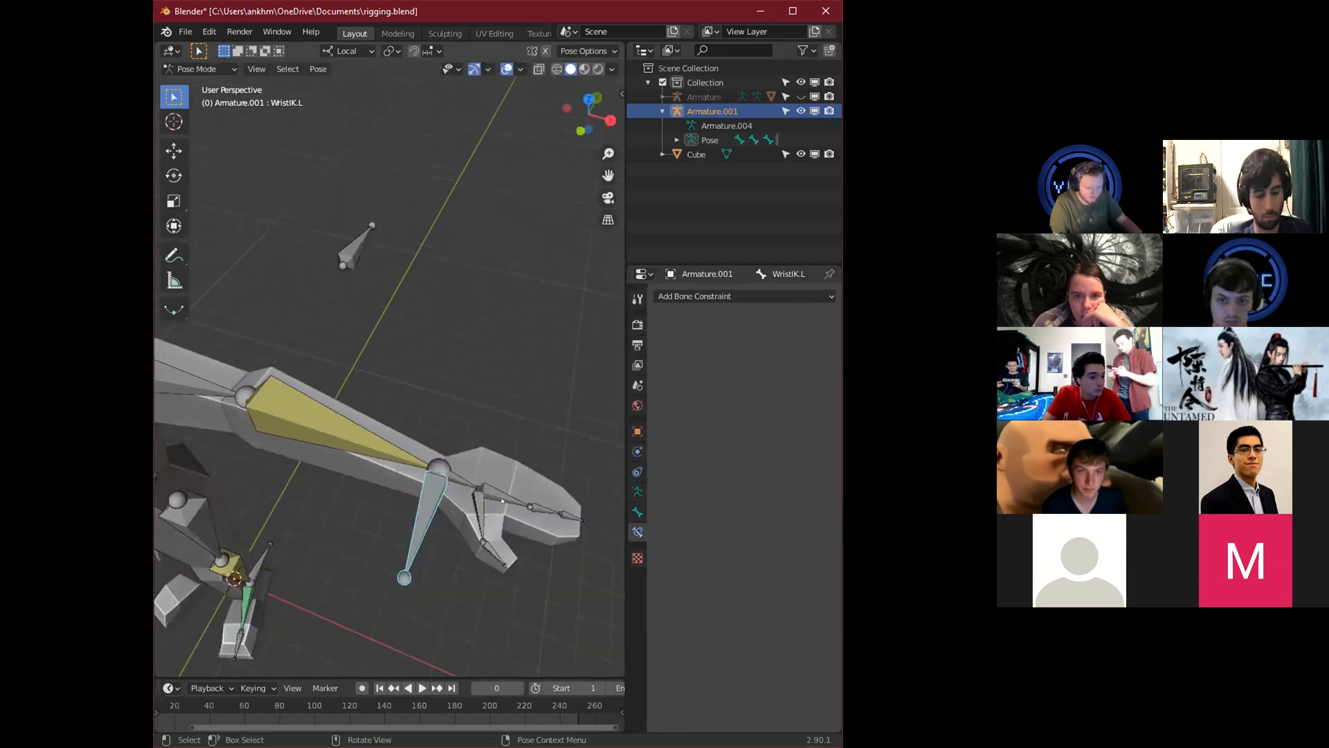
Add a Copy Location constraint to the Hand.L bone with Armature.001 as its target.
left_click(454, 487)
left_click(762, 296)
left_click(581, 329)
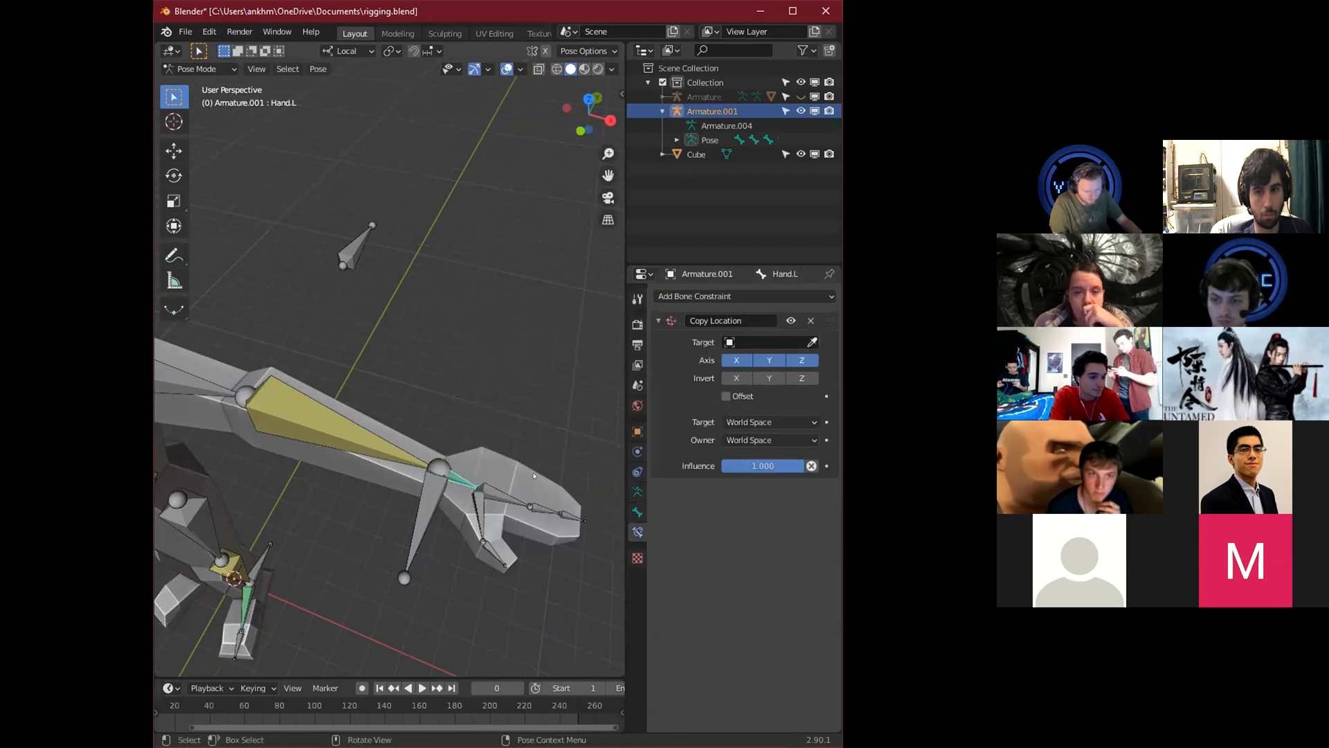
left_click(769, 342)
left_click(706, 391)
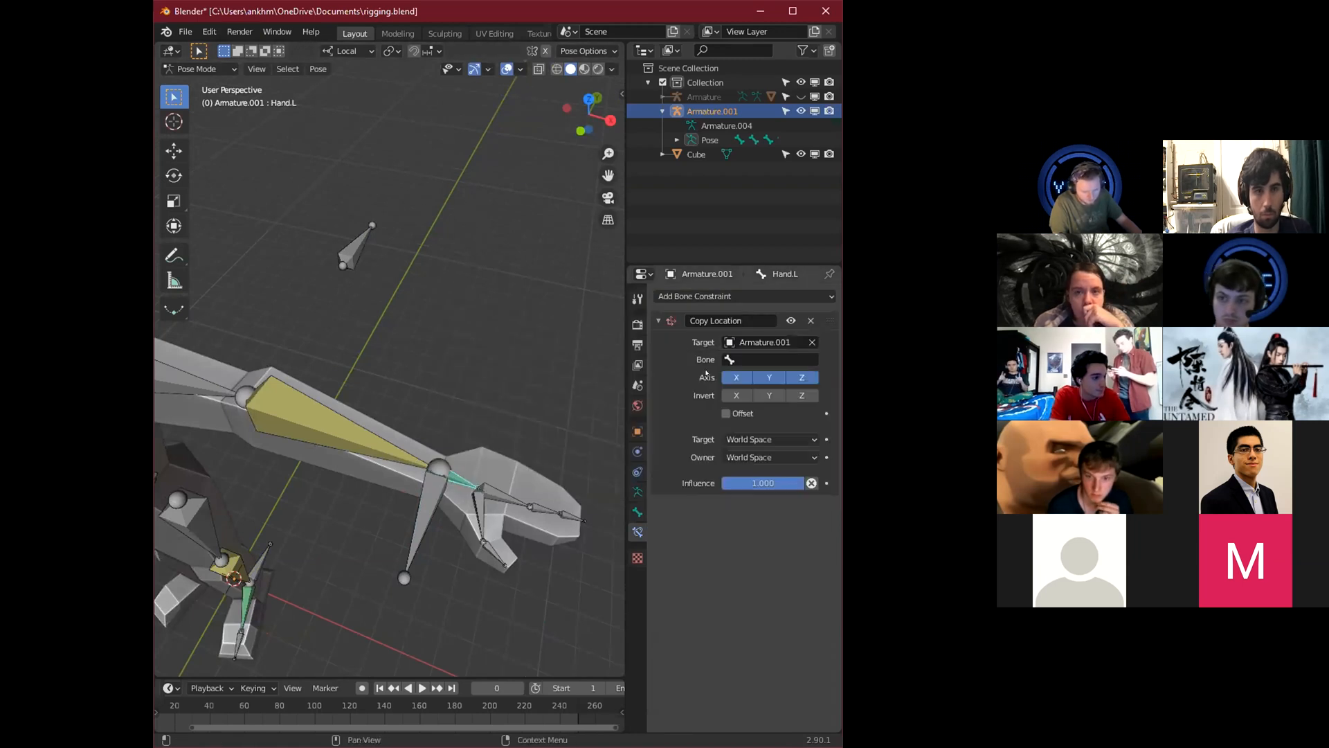
Set the Copy Location constraint's bone to Forearm.L and its Head/Tail value to 1.000.
left_click(775, 359)
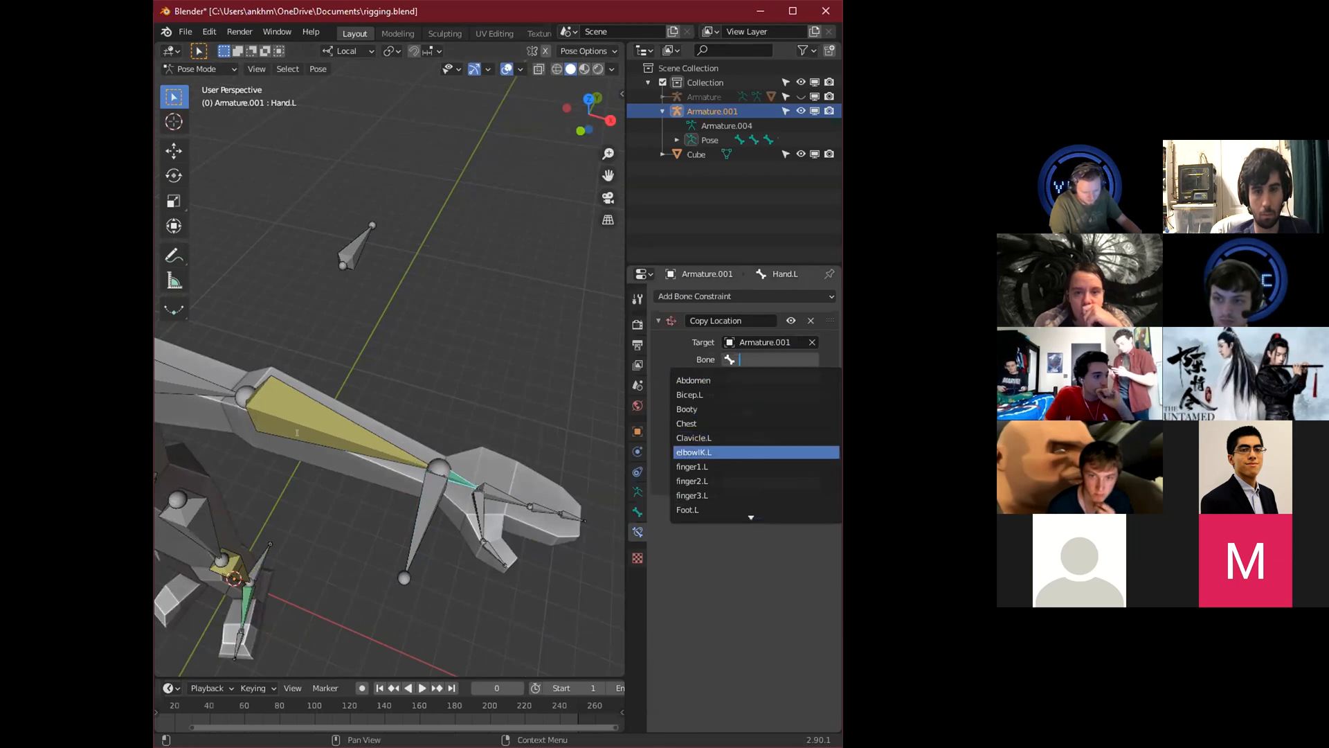
key("Down")
key("Down")
key("Down")
key("Down")
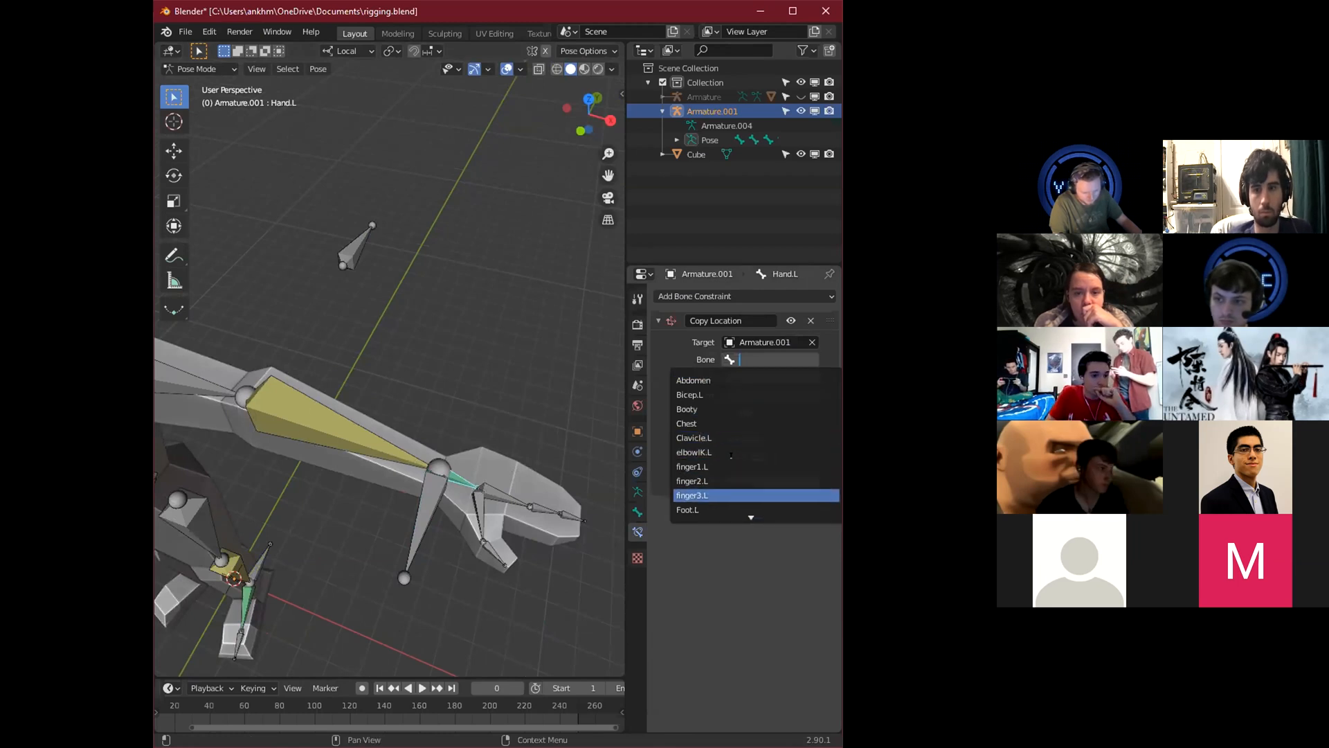
key("Down")
key("Return")
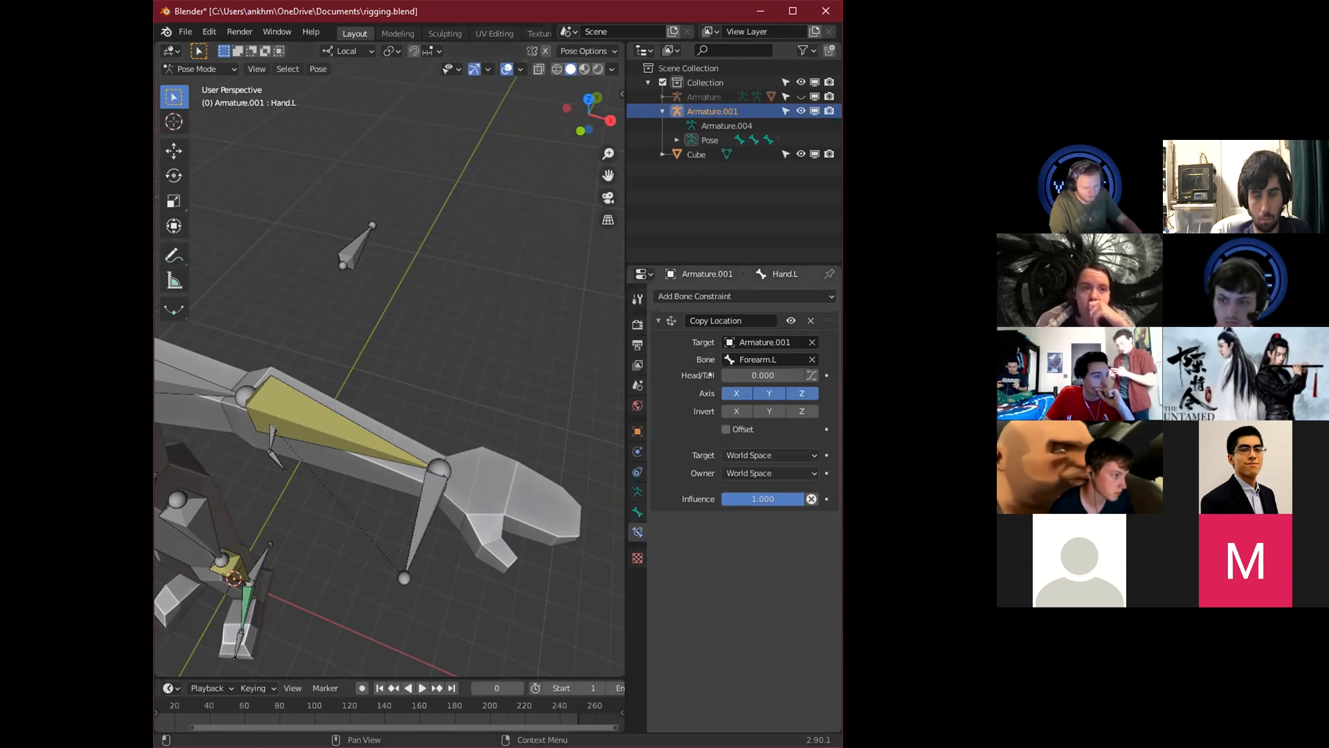
left_click_drag(724, 374, 803, 374)
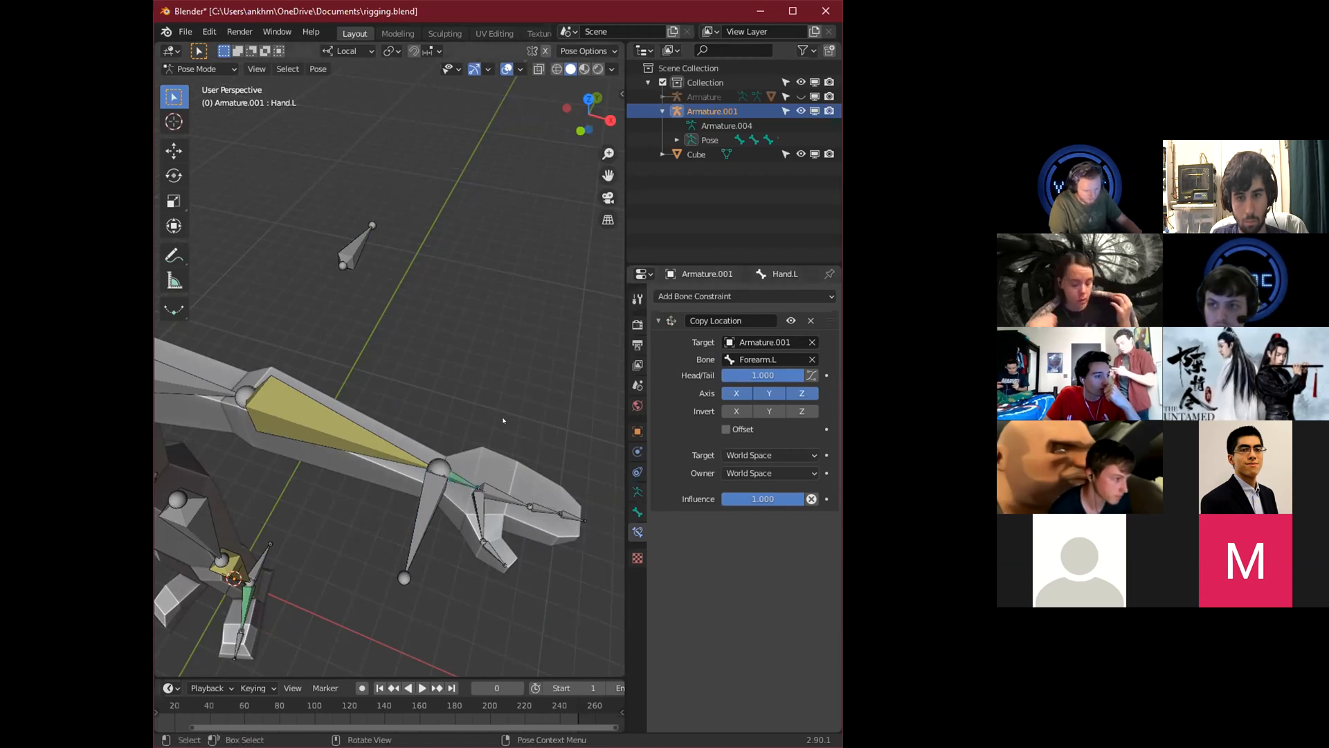
Test the hand's attachment to the arm by moving the WristIK.L bone, cancelling the move.
scroll(503, 419, "down", 5)
left_click(405, 387)
key("g")
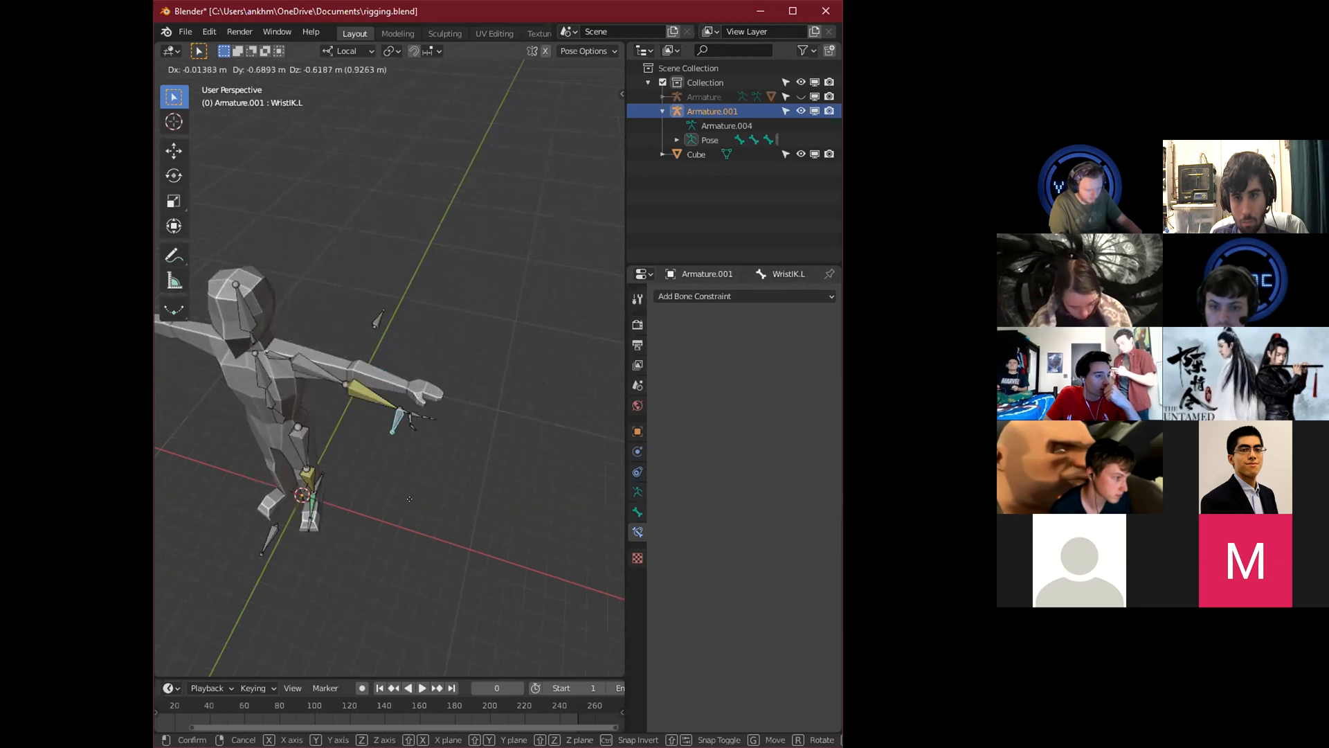
key("Escape")
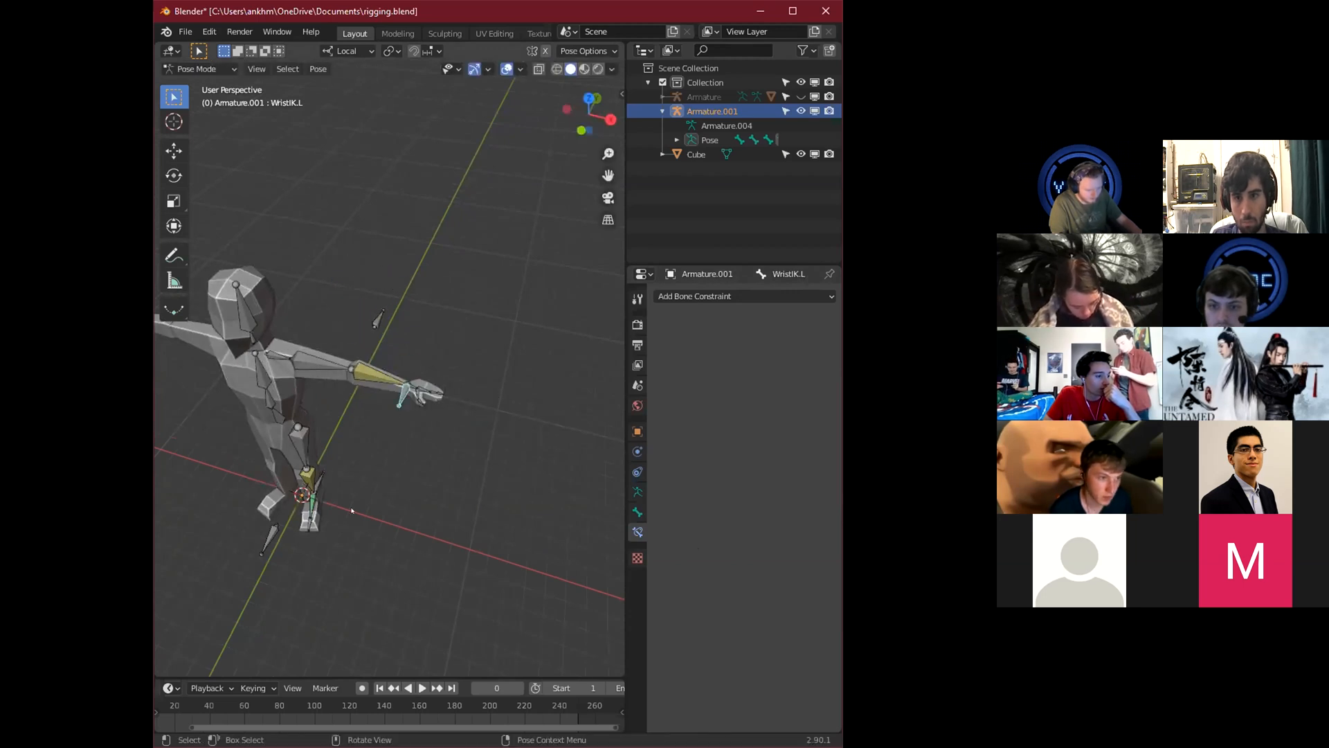
Test the leg rig by moving the heelIK.L bone and the kneeIK.L bone, cancelling the moves.
middle_click_drag(351, 511, 299, 469)
left_click(311, 482)
key("g")
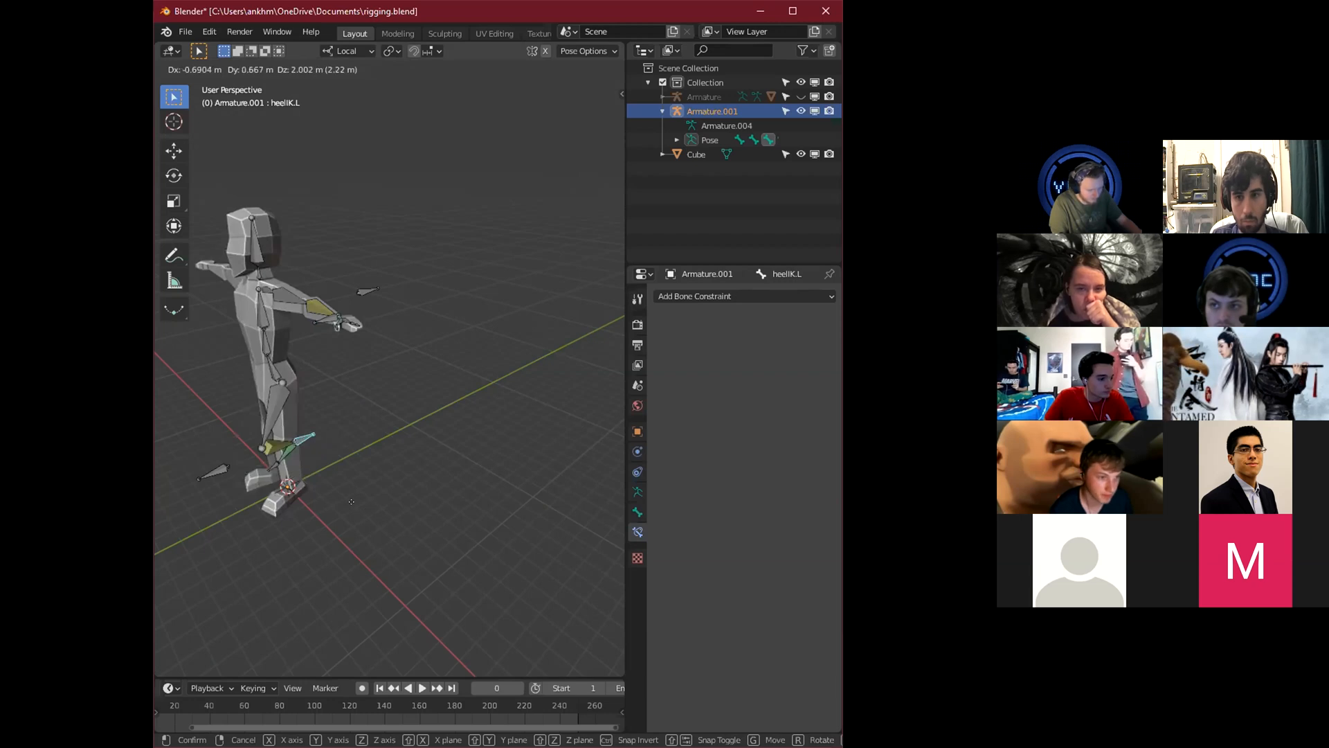
right_click(319, 523)
middle_click_drag(319, 523, 245, 504)
left_click(235, 496)
key("g")
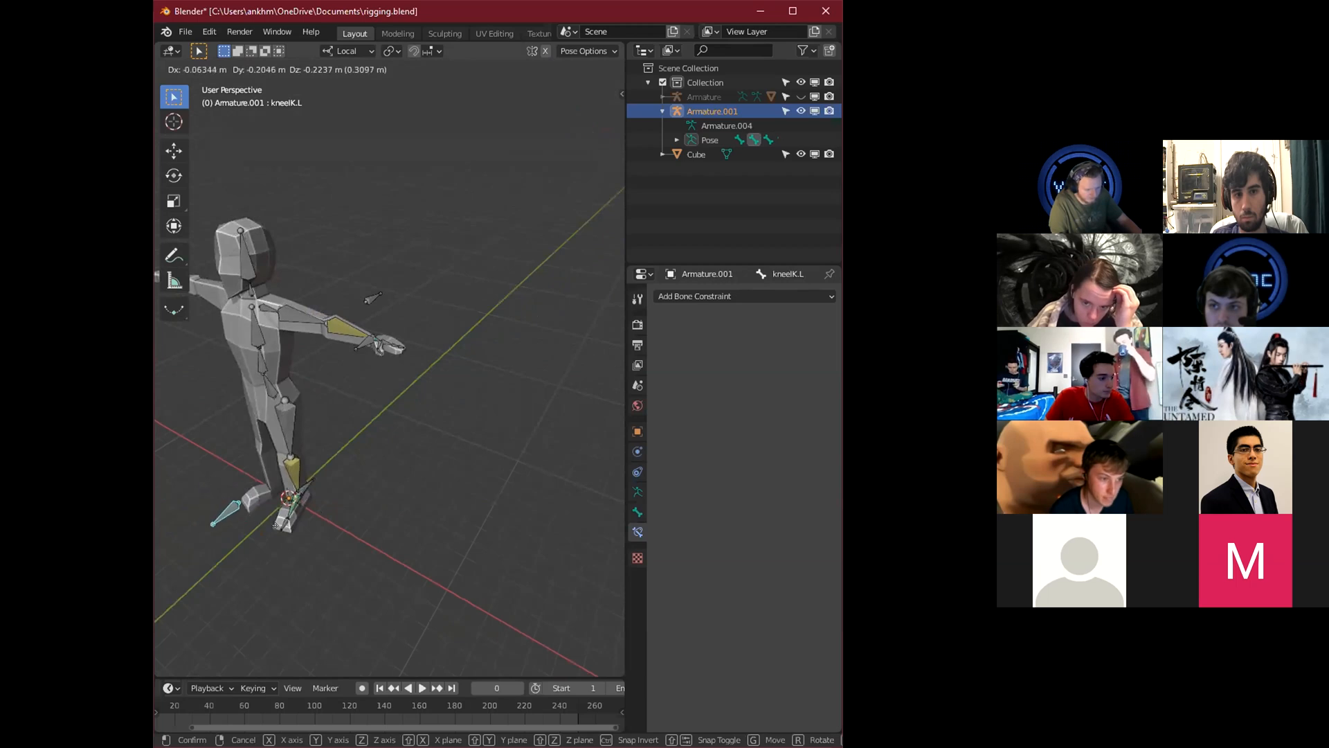
left_click(315, 536)
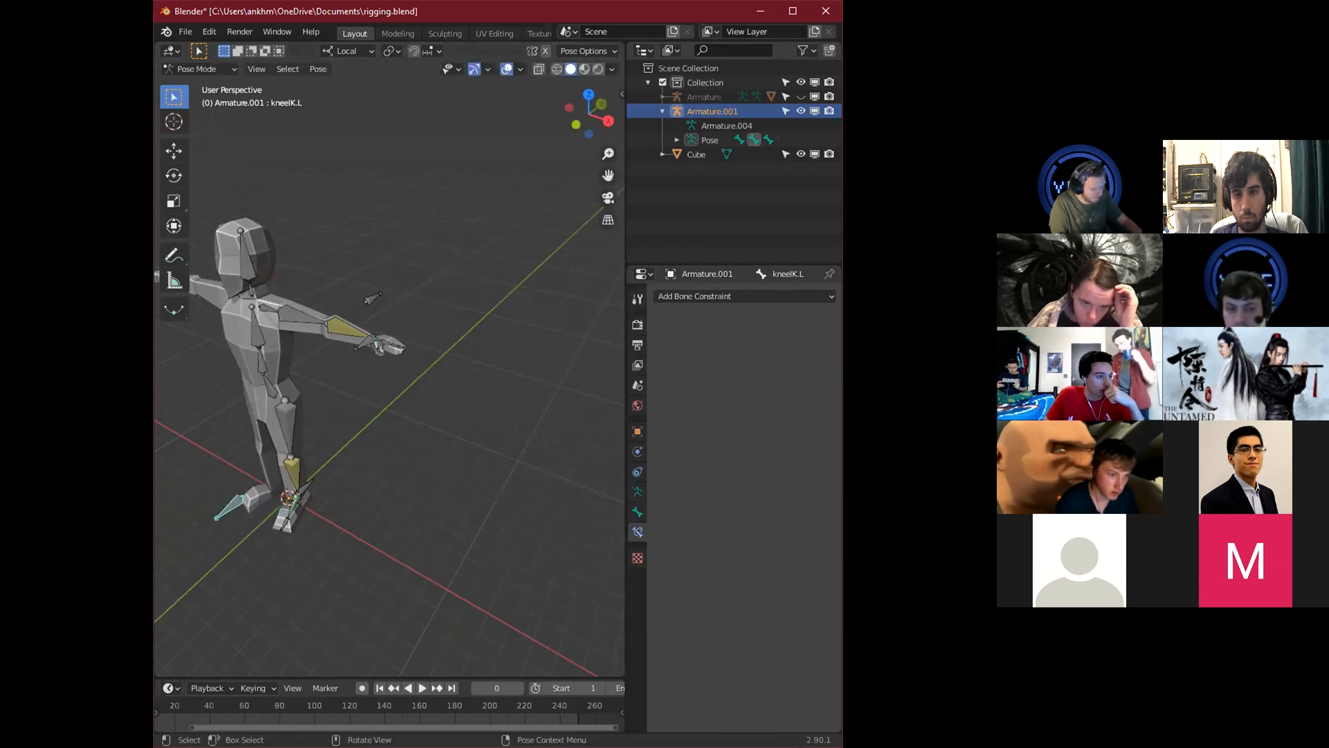
Test the arm's bending by moving WristIK.L and elbowIK.L in turn, cancelling both moves.
middle_click_drag(297, 478, 367, 495)
scroll(338, 510, "up", 4)
middle_click_drag(337, 430, 341, 421)
left_click(360, 276)
left_click(454, 441)
key("g")
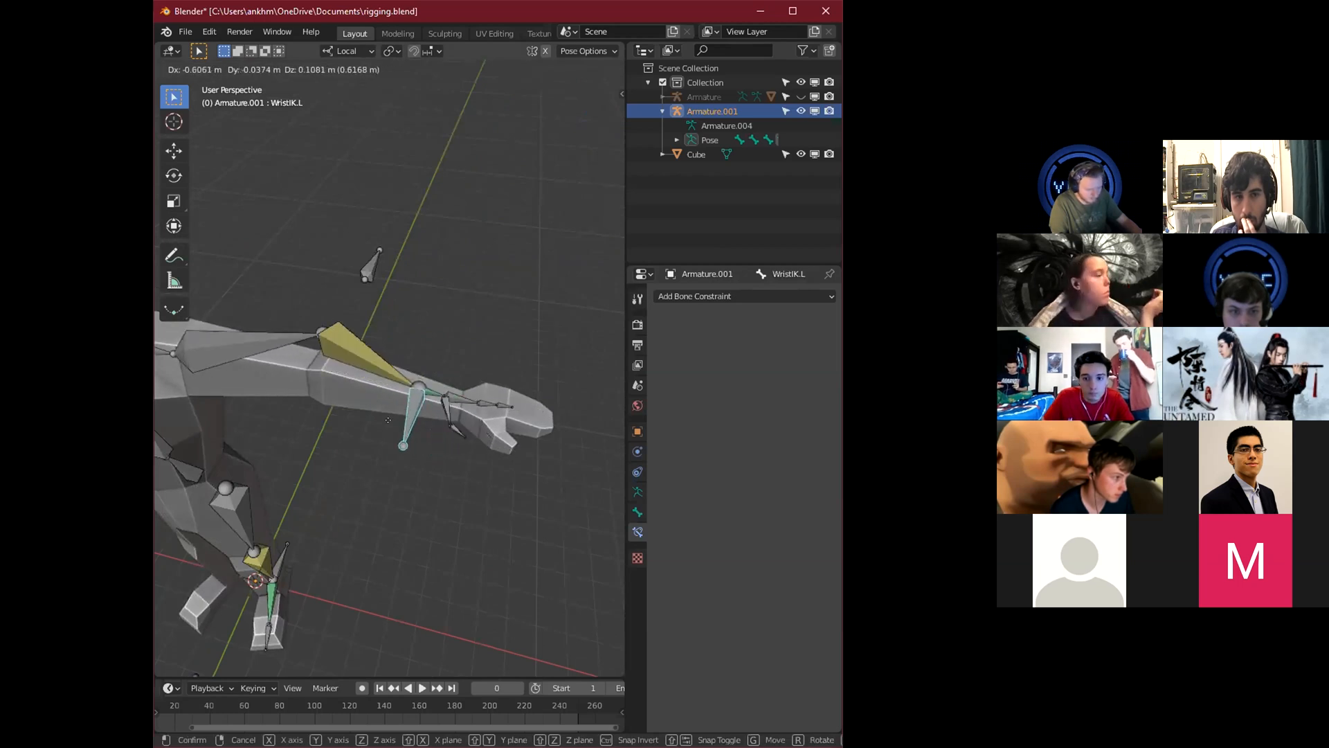
right_click(415, 414)
left_click(372, 275)
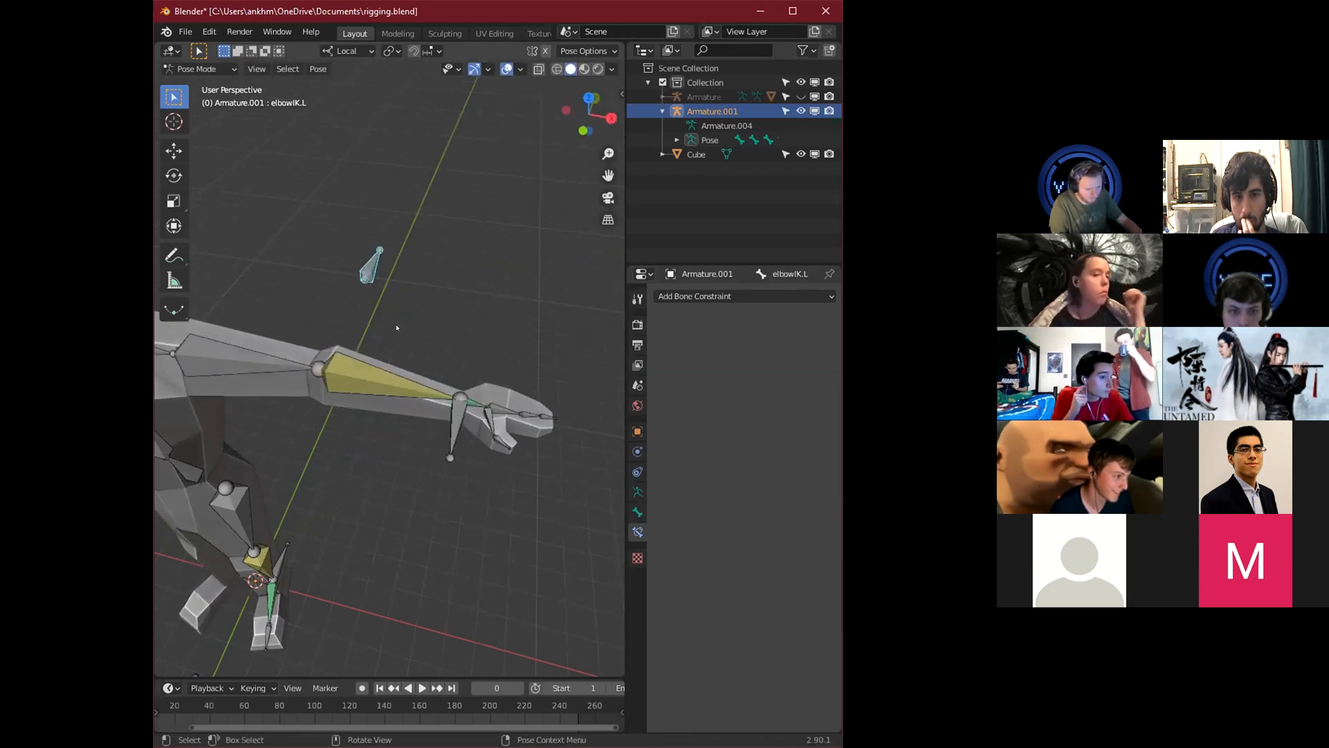
key("g")
right_click(411, 387)
Review the Forearm.L IK constraint settings, including its pole angle, and check the neighbouring arm bones.
left_click(455, 430)
left_click(387, 385)
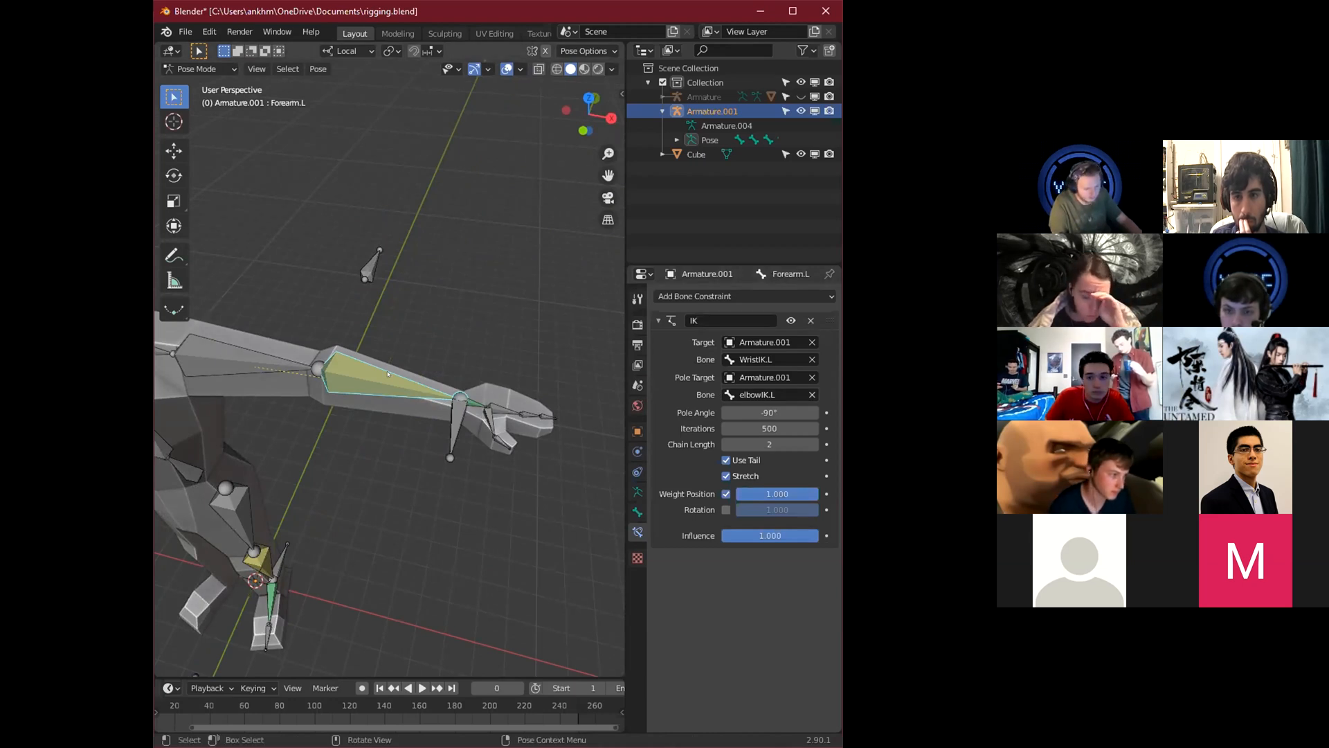
left_click(268, 361)
left_click(453, 388)
left_click(366, 260)
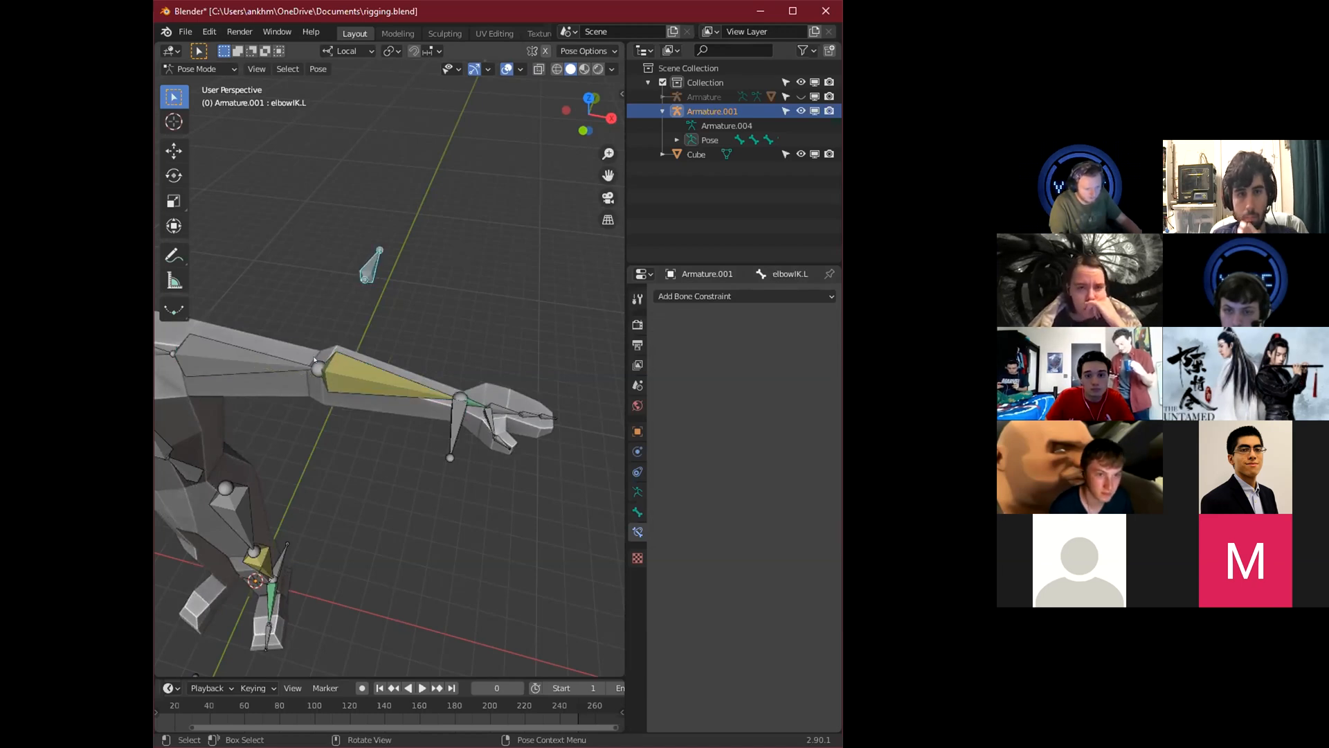
left_click(348, 372)
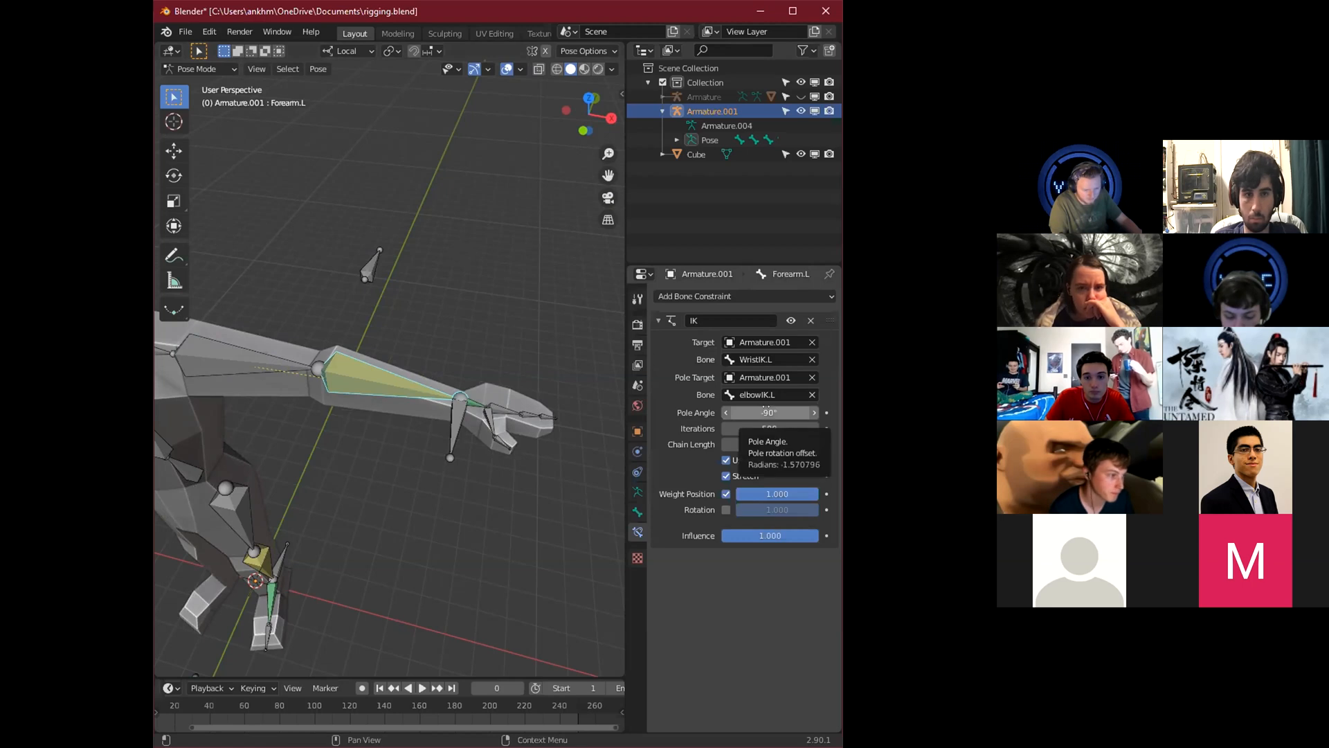
Move the WristIK.L bone once more to check how the forearm and hand follow, cancelling the move.
middle_click_drag(510, 461, 496, 462)
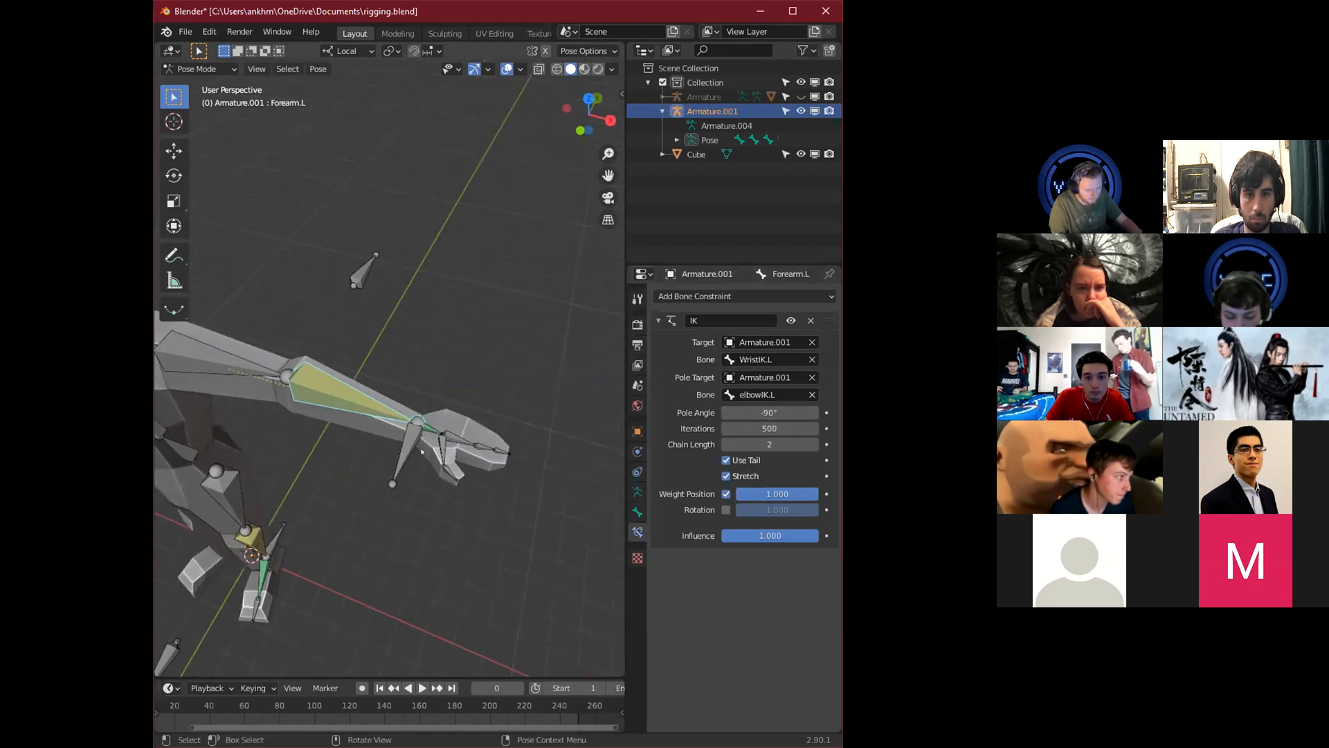
left_click(407, 440)
key("g")
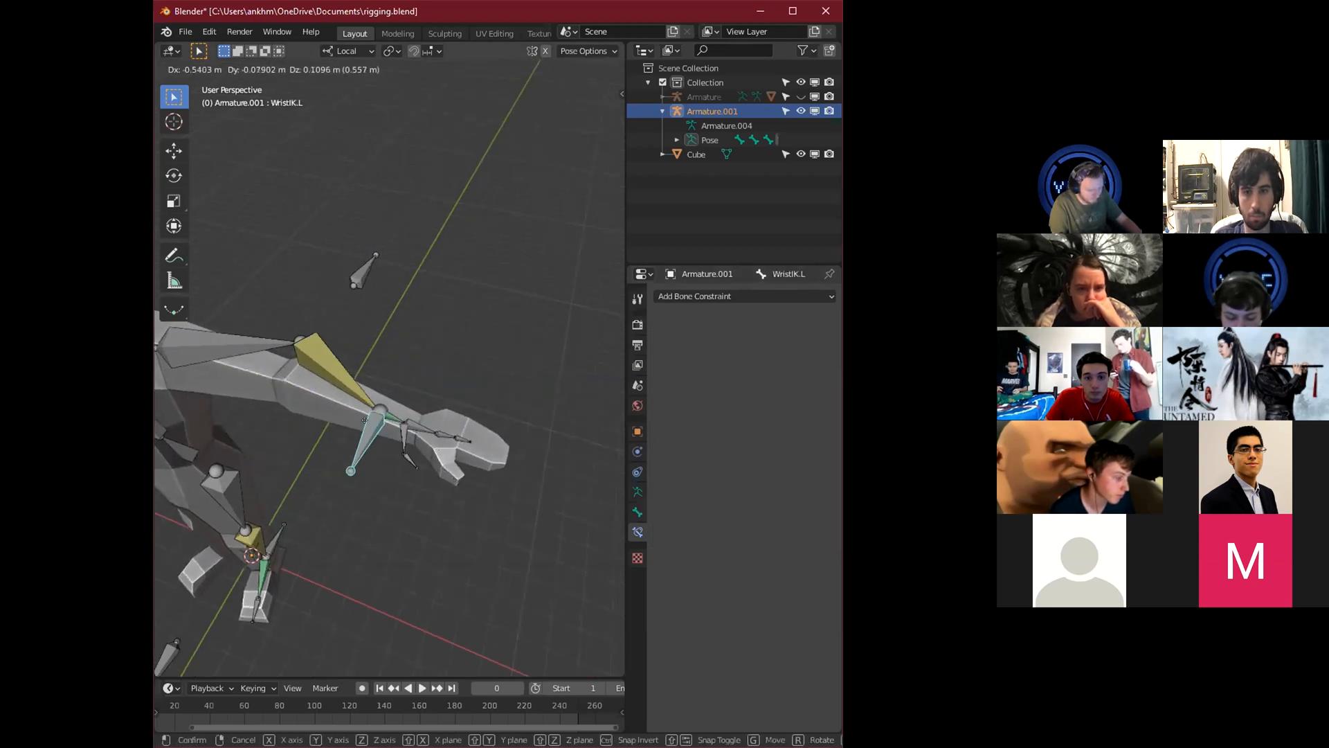
left_click(400, 438)
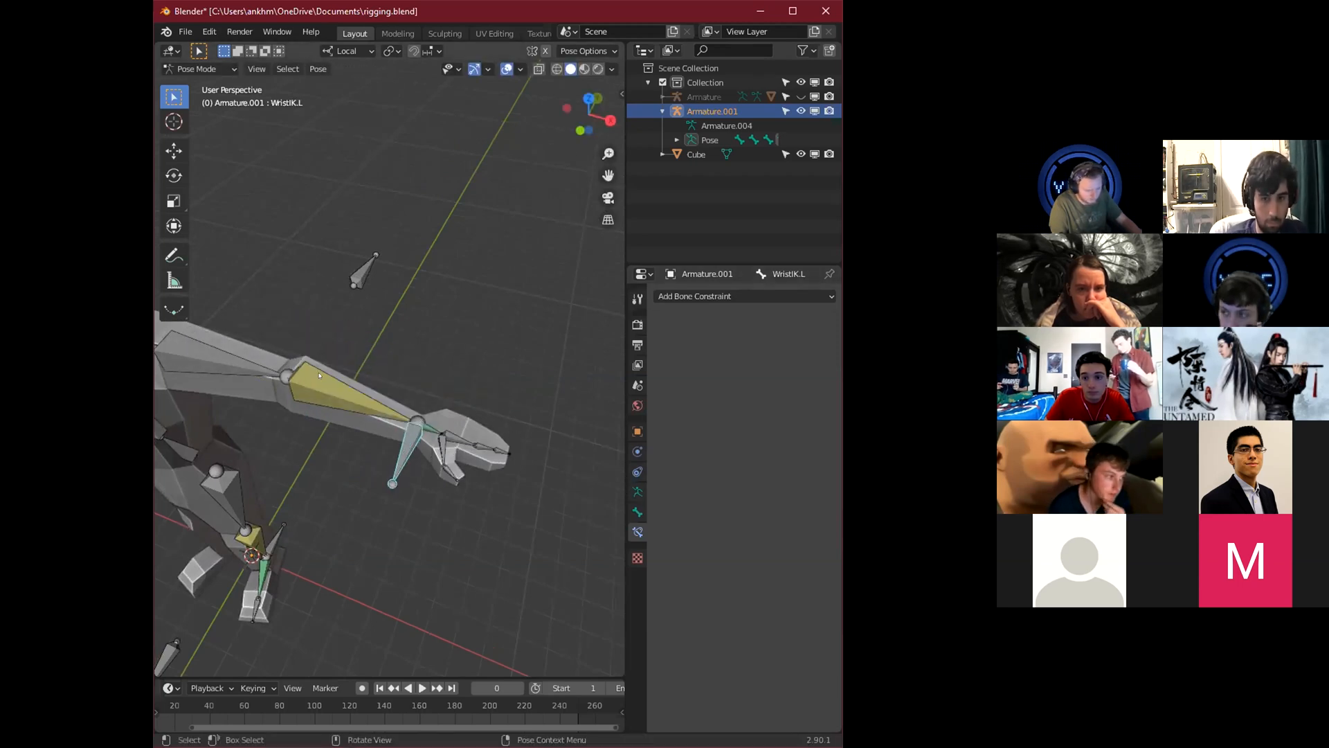
Examine the forearm, finger and wrist control bones and the whole arm rig from several angles.
left_click(352, 393)
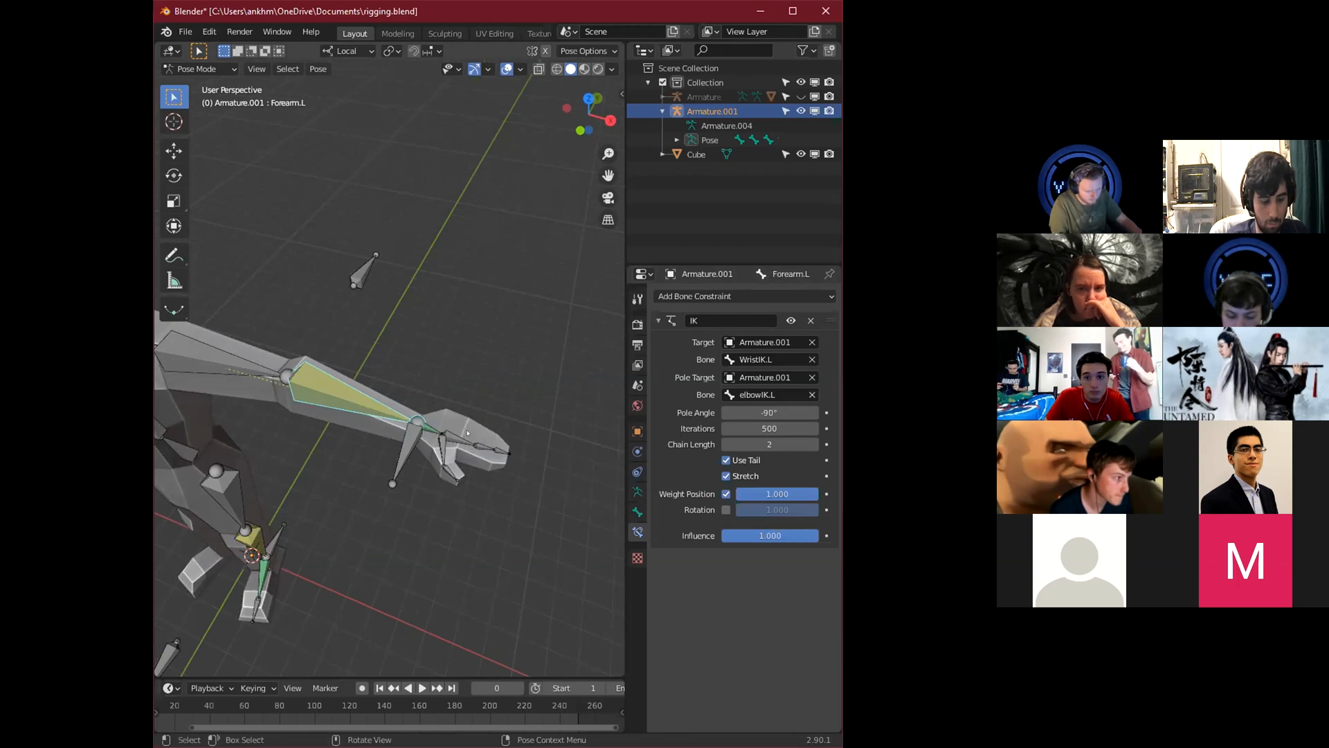
left_click(436, 441)
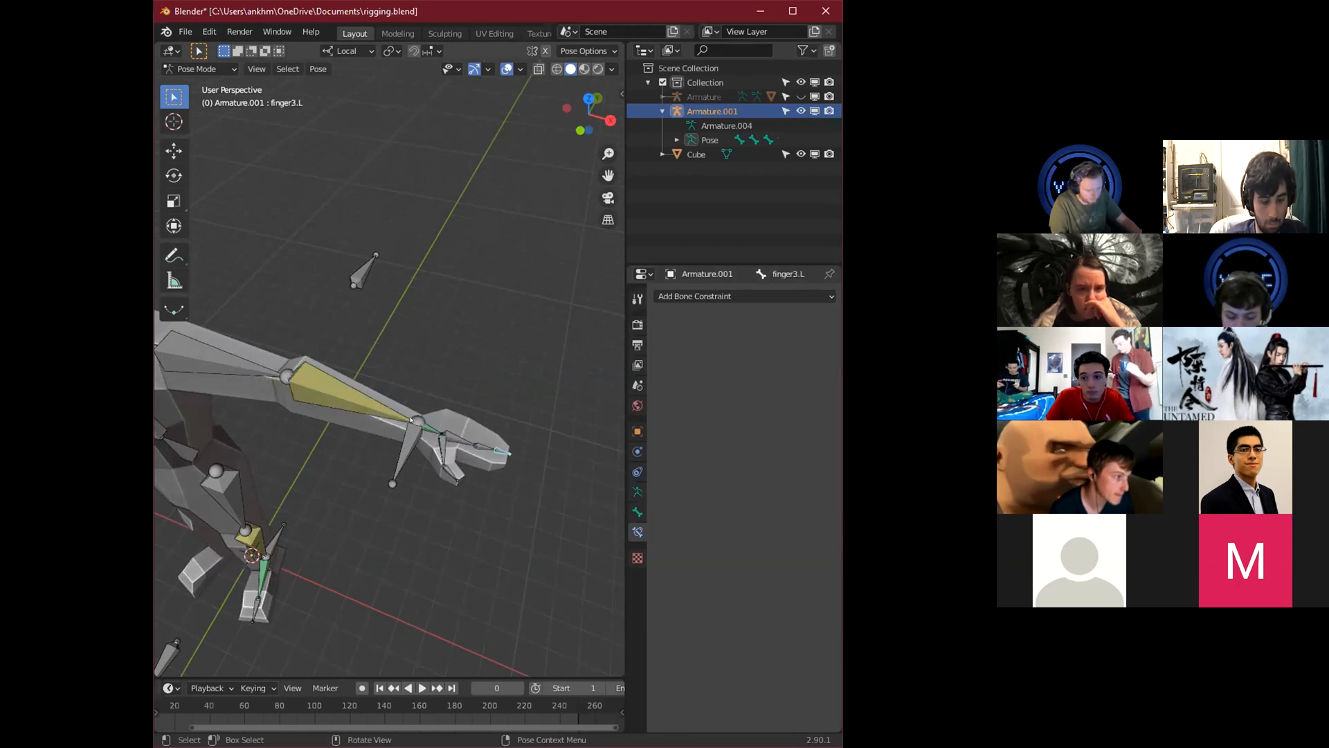
left_click(407, 440)
middle_click_drag(388, 540, 388, 431)
scroll(430, 525, "down", 6)
scroll(398, 418, "up", 6)
scroll(388, 430, "down", 4)
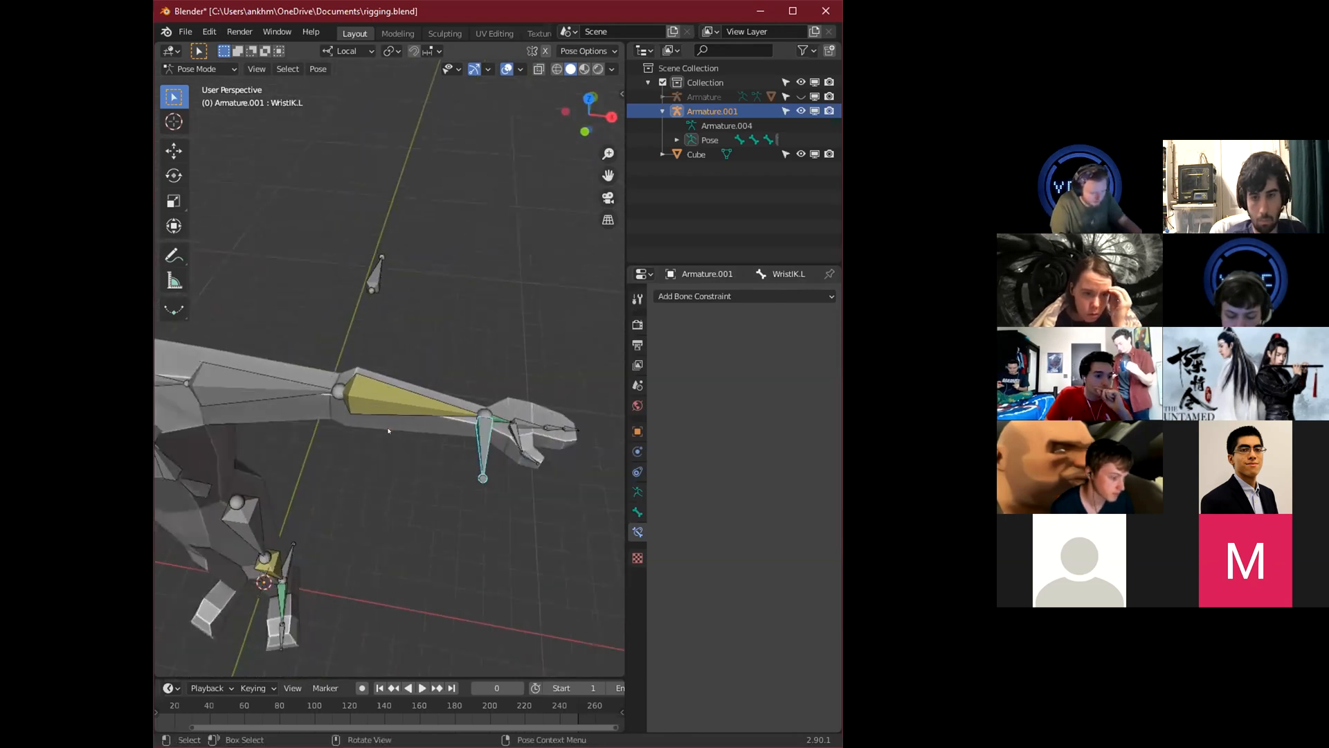
scroll(388, 430, "up", 1)
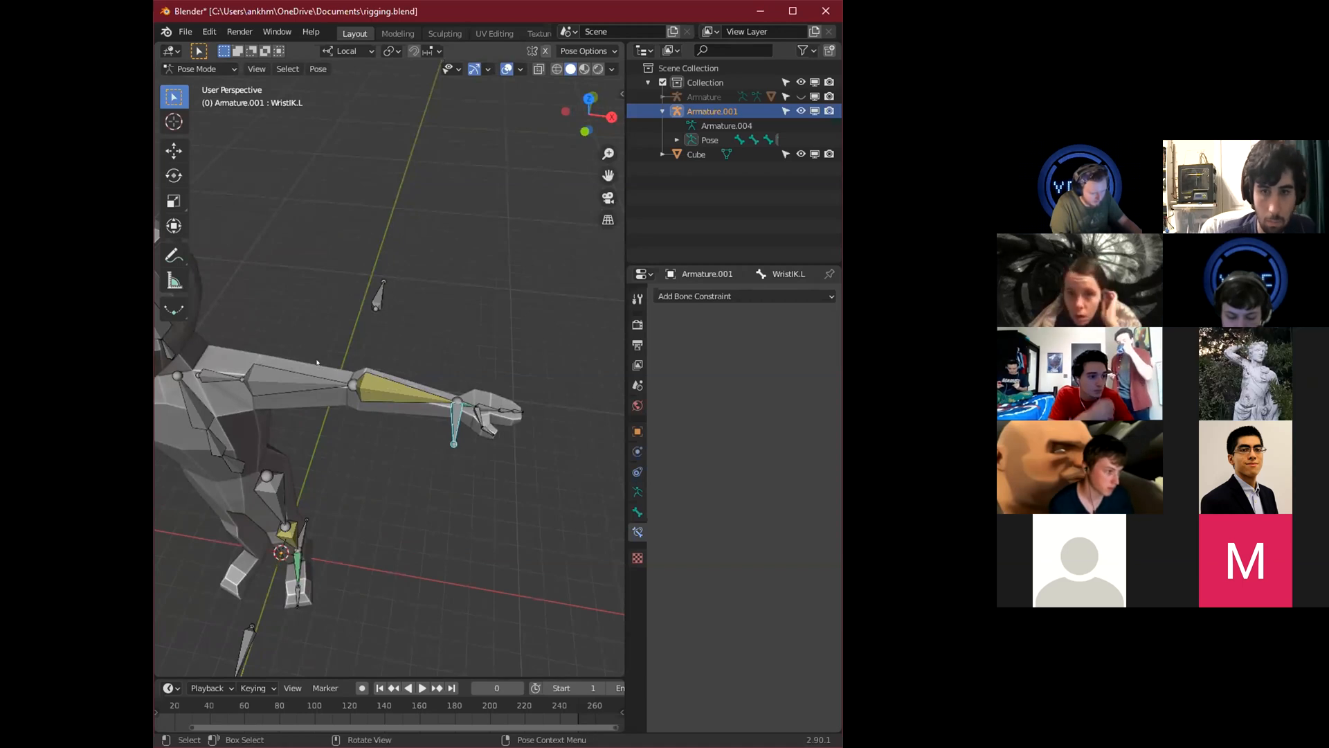
middle_click_drag(408, 417, 445, 452)
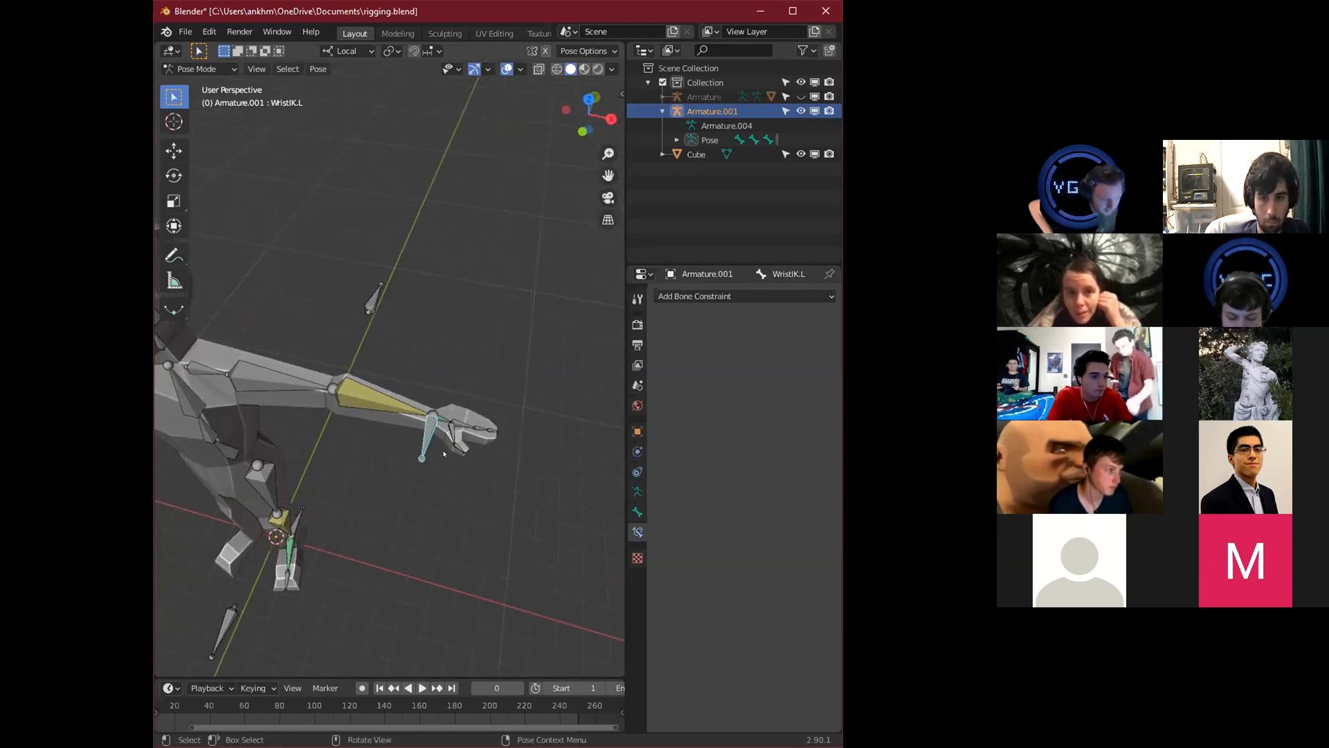
middle_click_drag(444, 453, 351, 465)
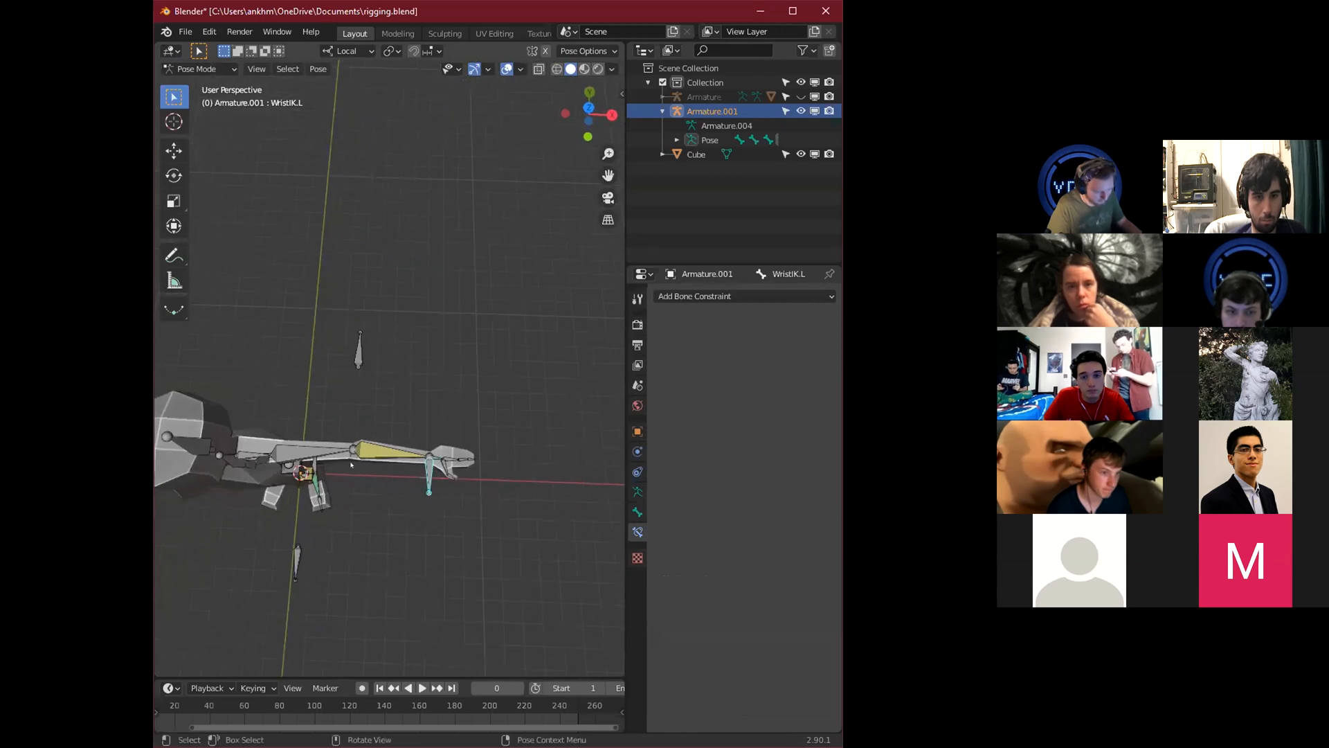
scroll(350, 498, "up", 3)
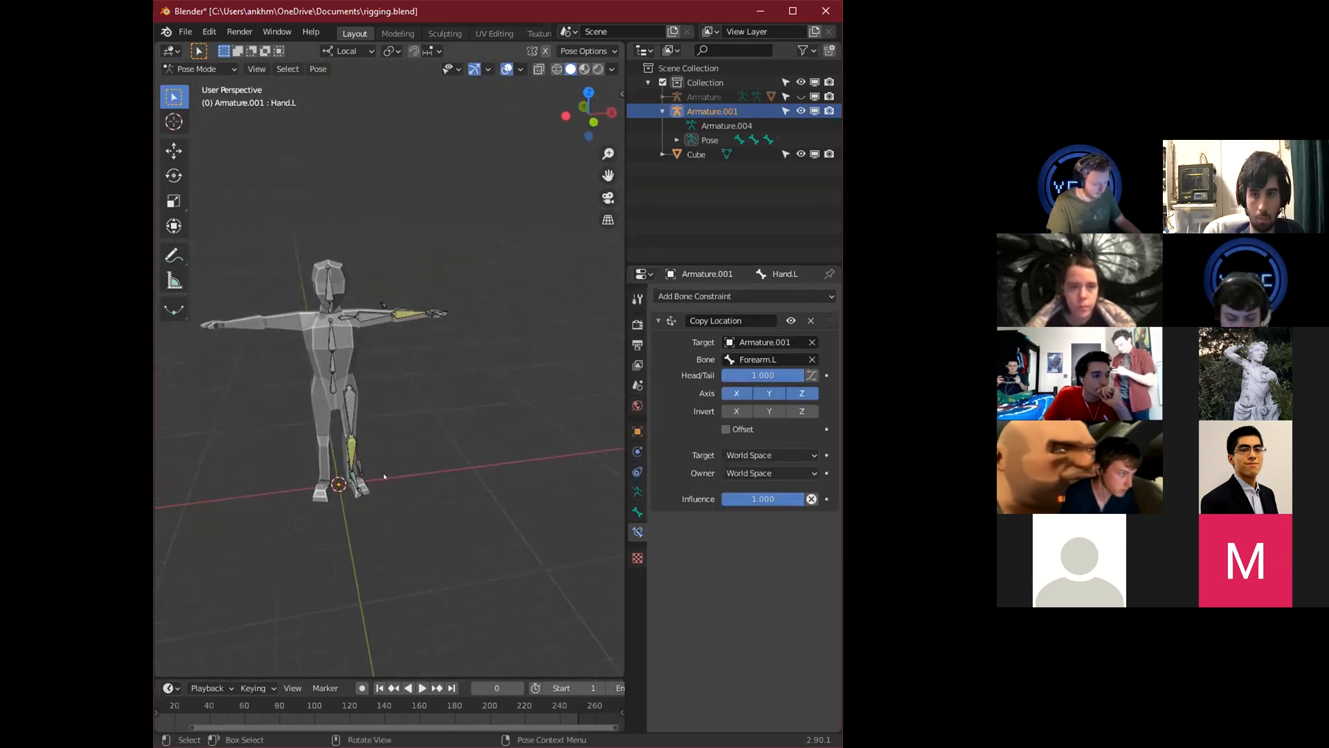
middle_click_drag(443, 444, 463, 260)
scroll(433, 416, "up", 2)
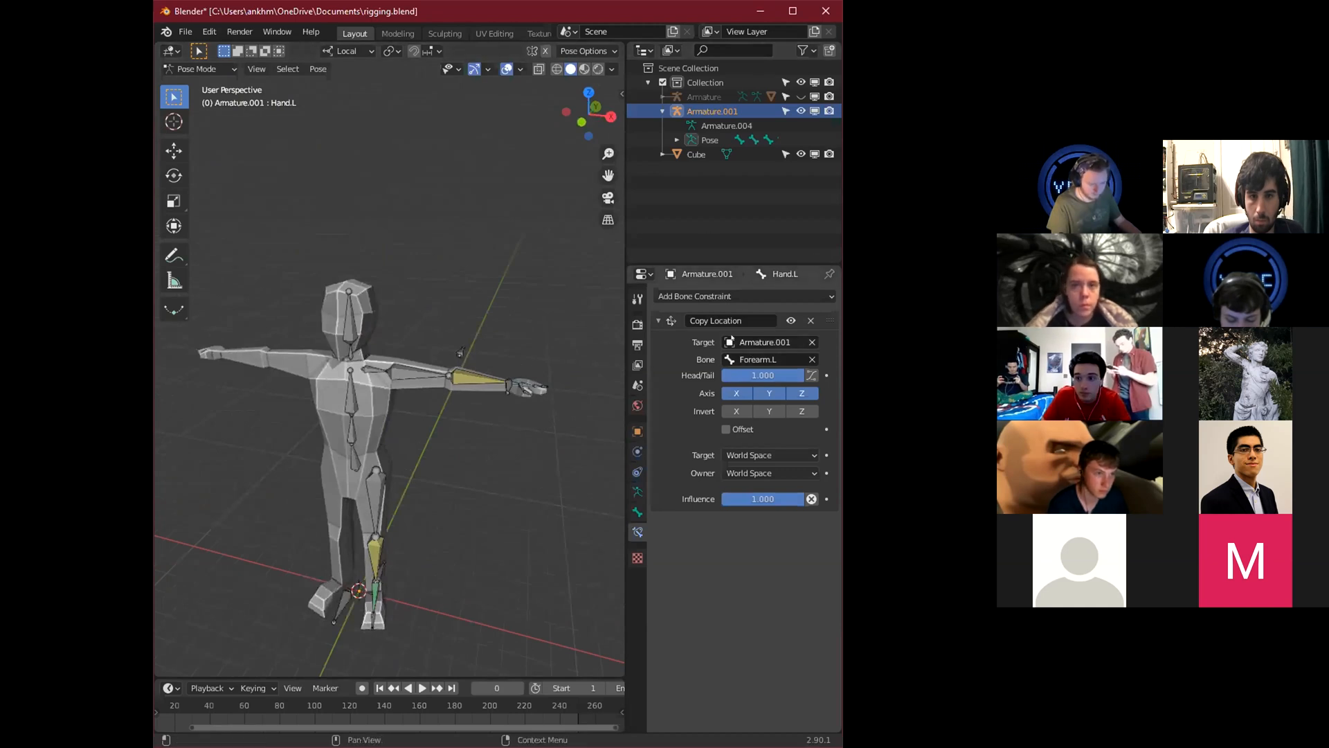
Check the target choices of Hand.L's Copy Location constraint without changing them, and inspect the hand bones up close.
left_click(765, 342)
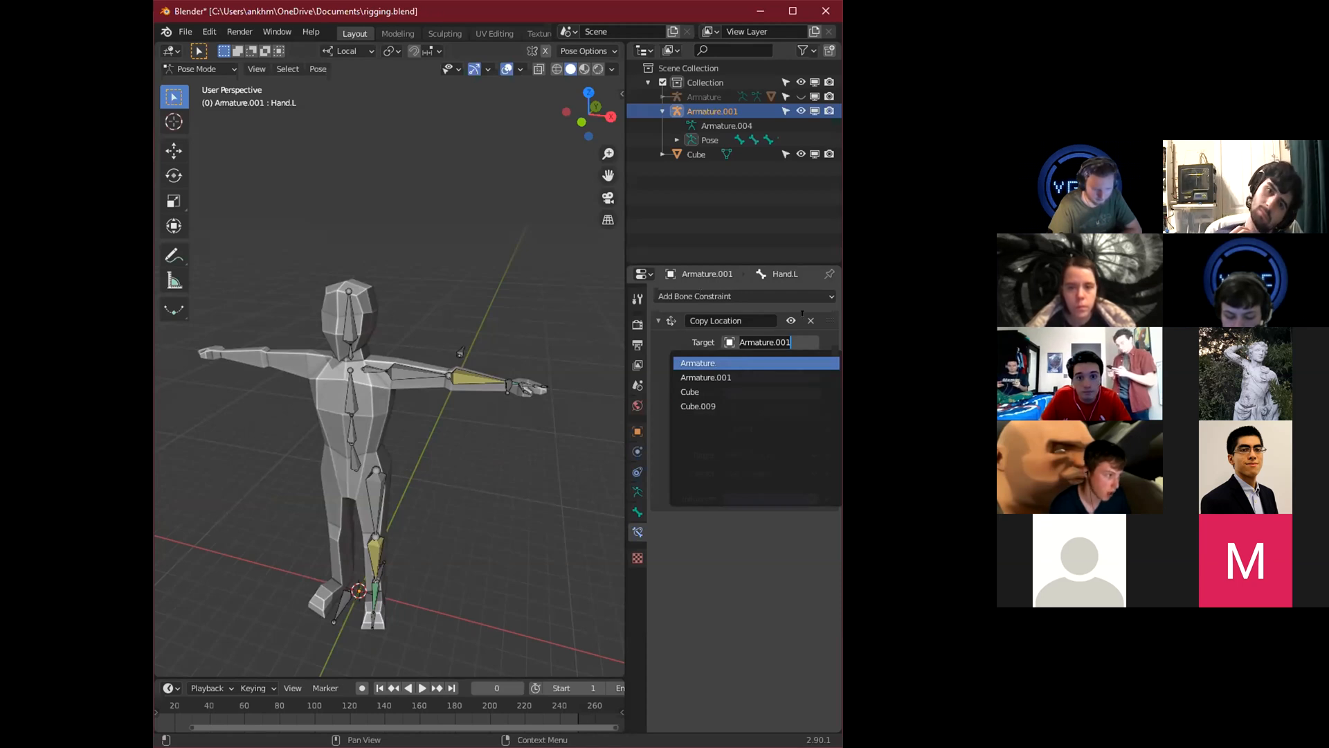
key("Escape")
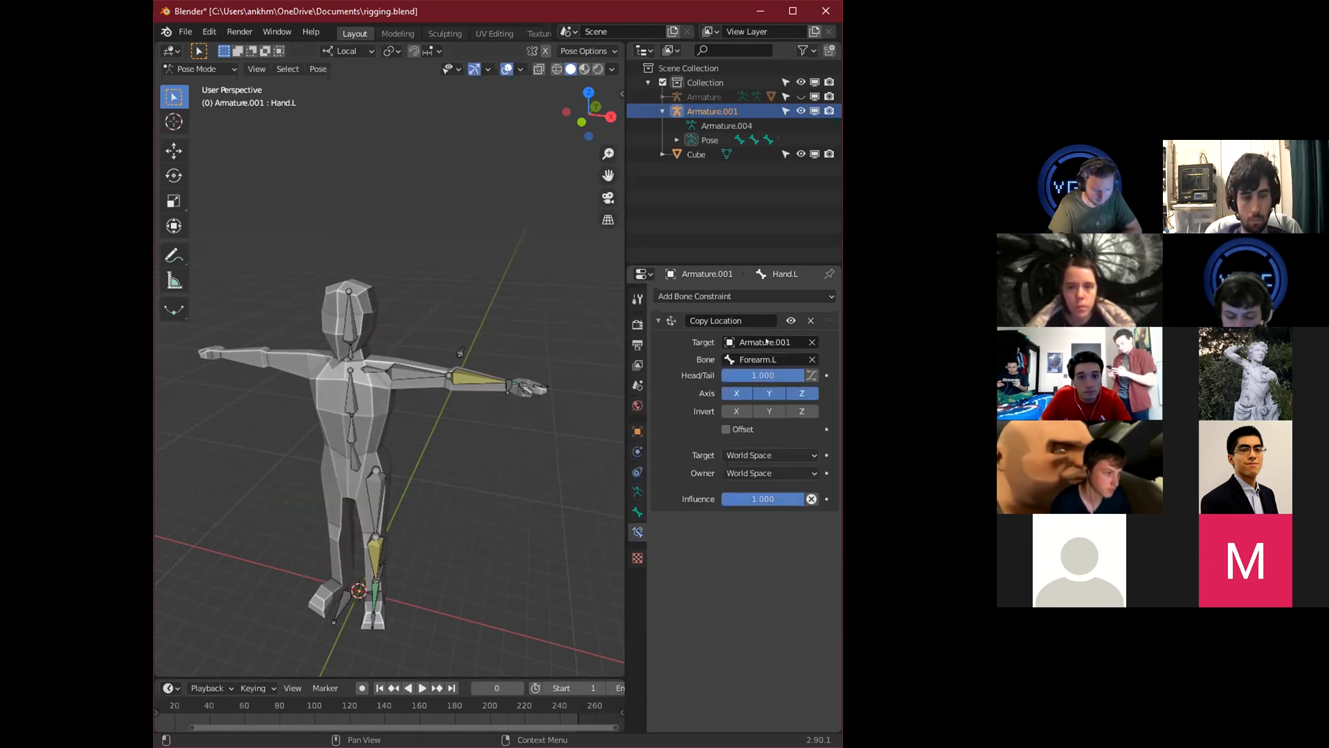
middle_click_drag(554, 422, 456, 497)
scroll(511, 502, "up", 3)
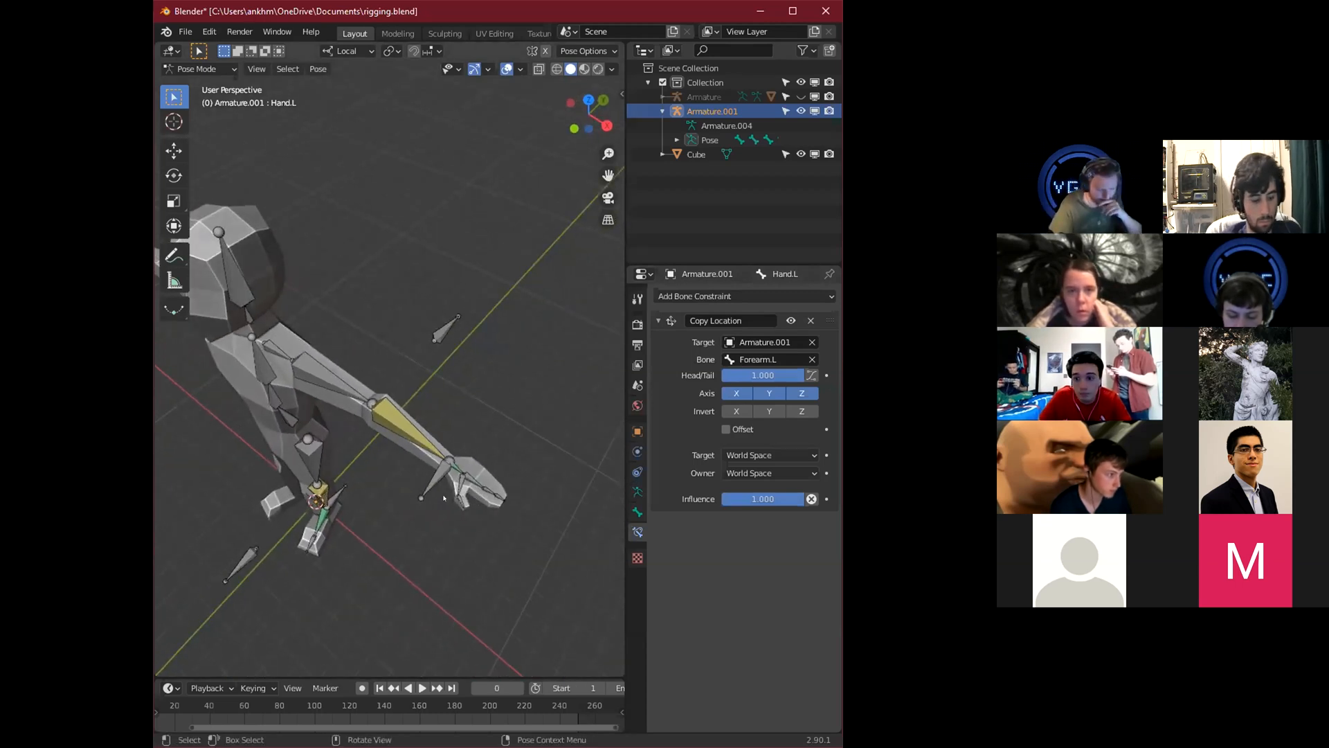
middle_click_drag(434, 501, 419, 487)
scroll(418, 488, "up", 1)
left_click(364, 493)
left_click(426, 462)
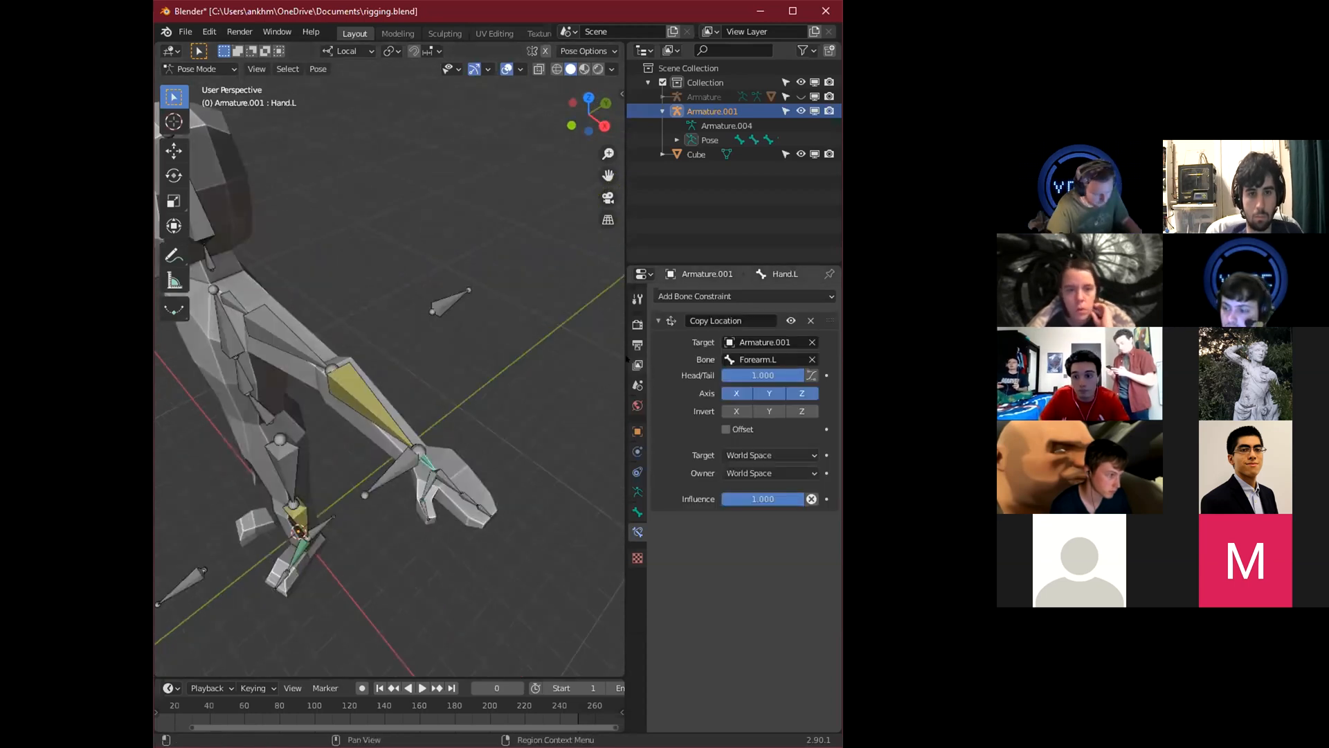
Test WristIK.L with a cancelled move and show the Forearm.L bone's IK constraint settings.
left_click(322, 363)
left_click(396, 469)
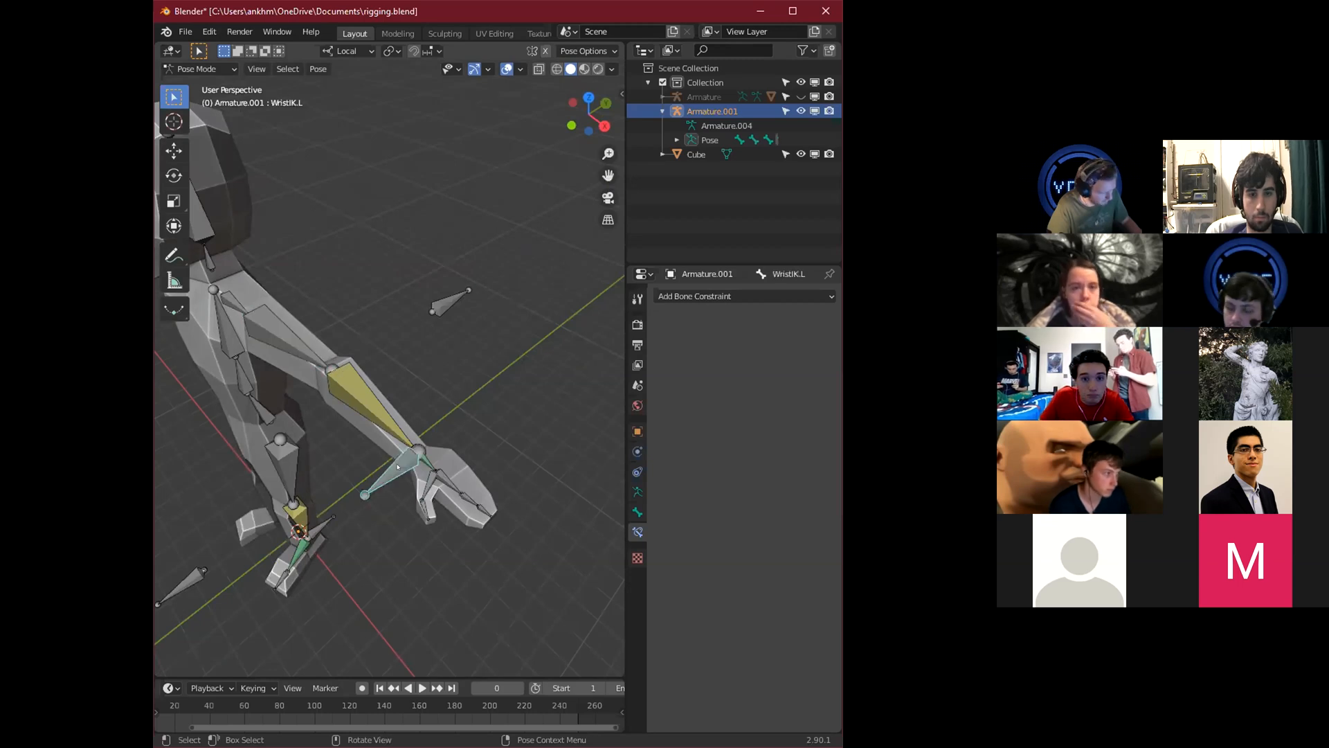
key("g")
left_click(430, 443)
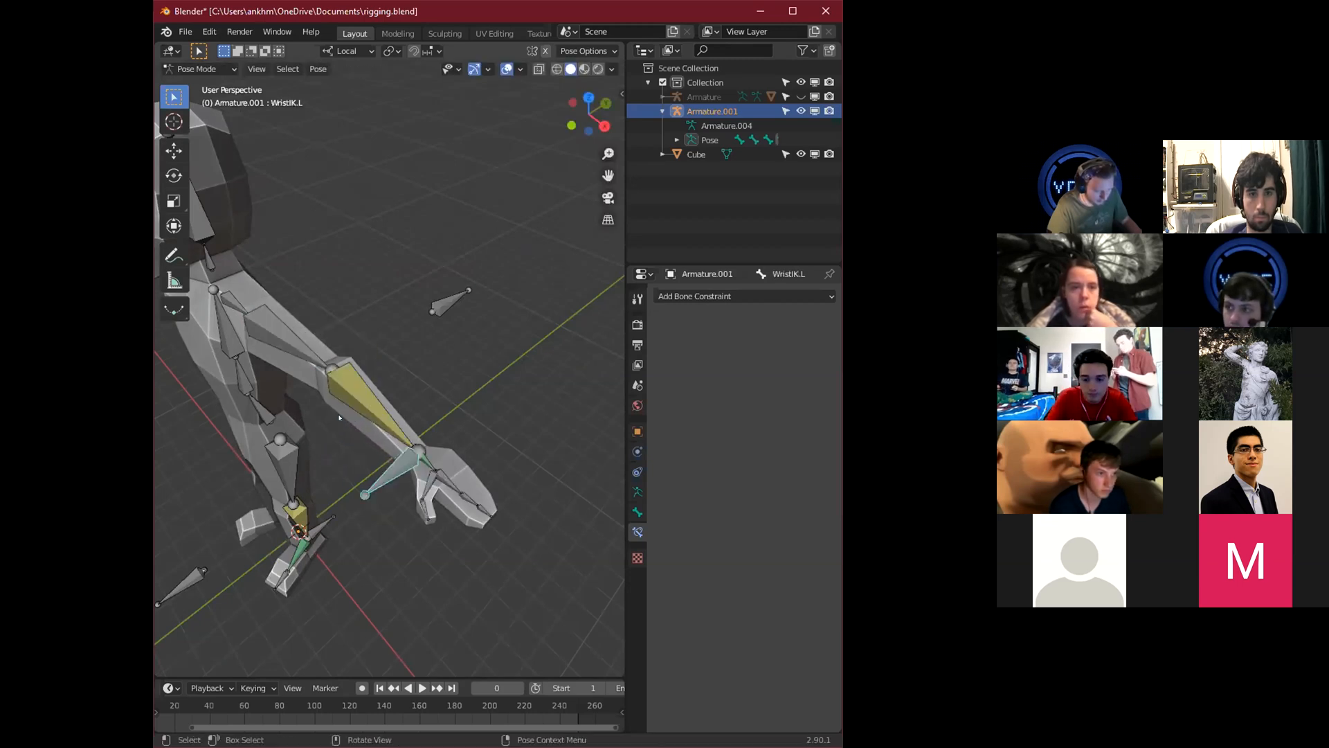
left_click(410, 429)
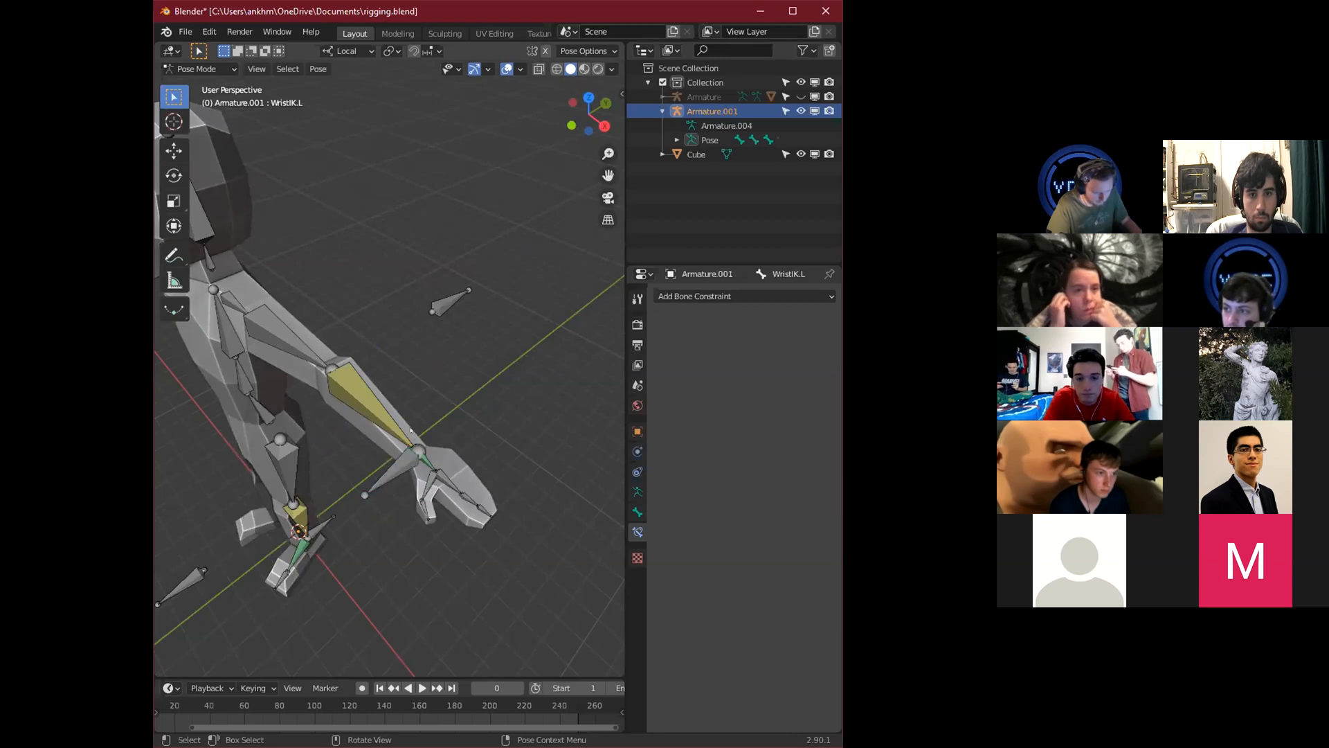
left_click(399, 440)
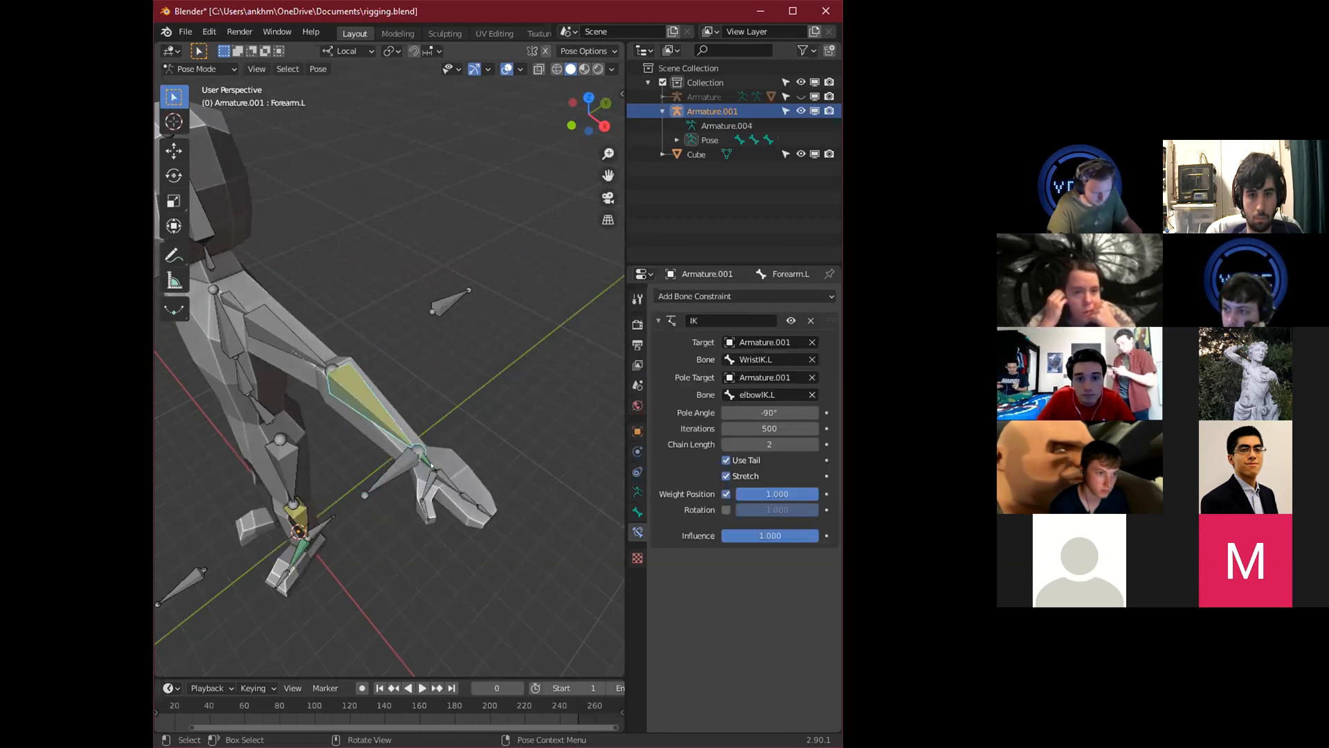
Try a pole angle of 90° on Forearm.L's IK constraint and test it by moving WristIK.L, cancelling the move.
double_click(770, 413)
type("90")
key("Return")
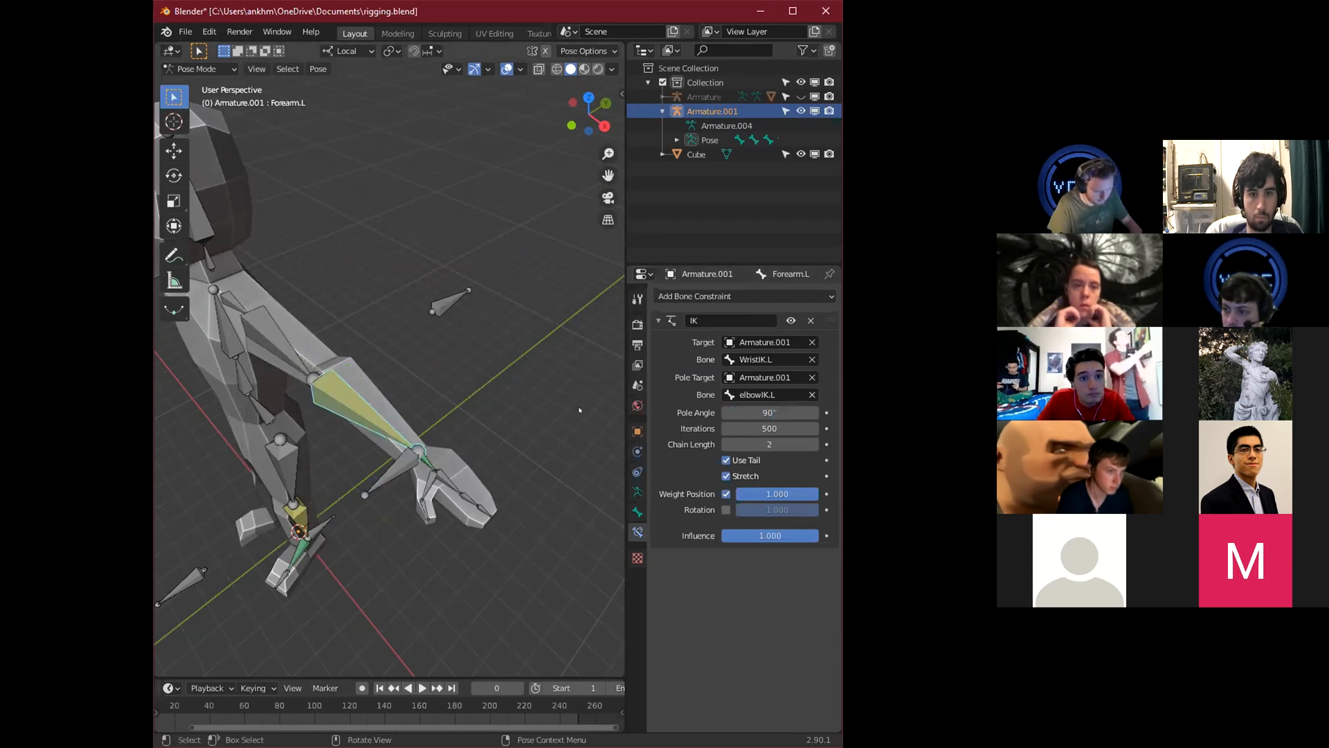
left_click(386, 477)
key("g")
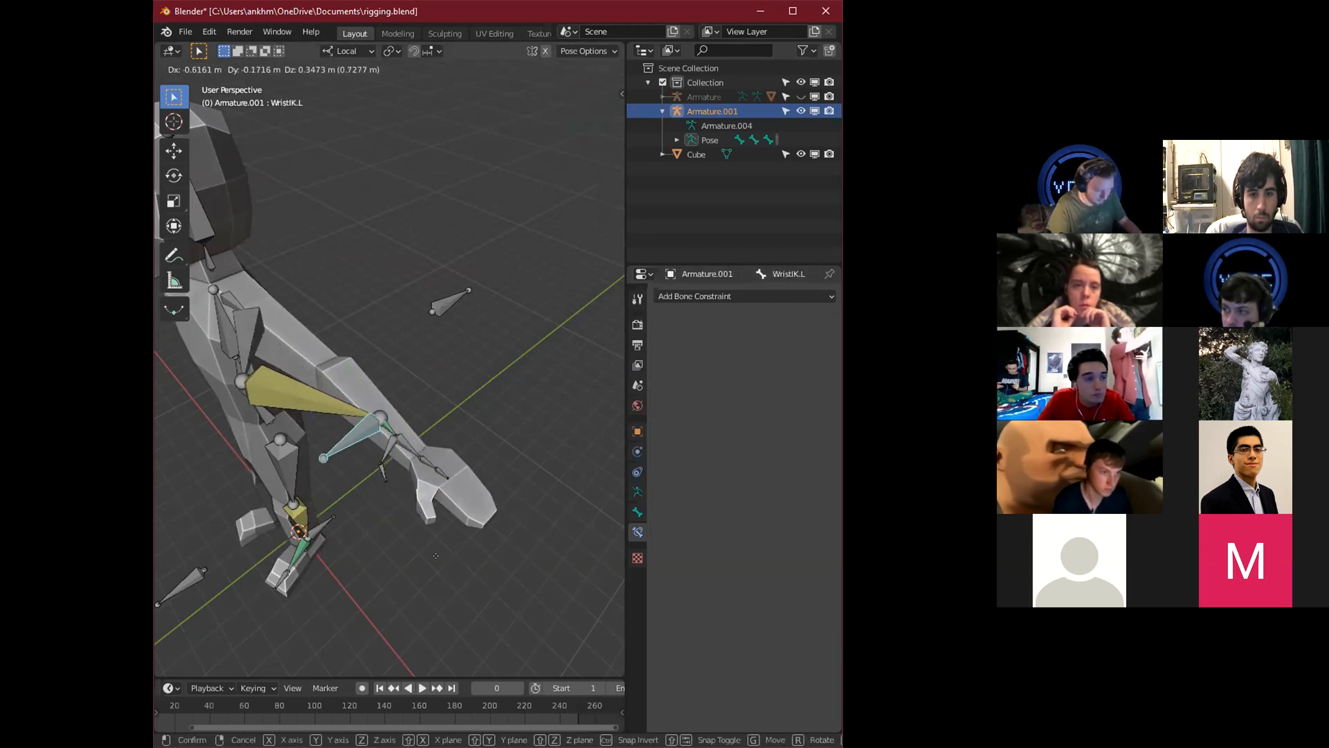
left_click(406, 533)
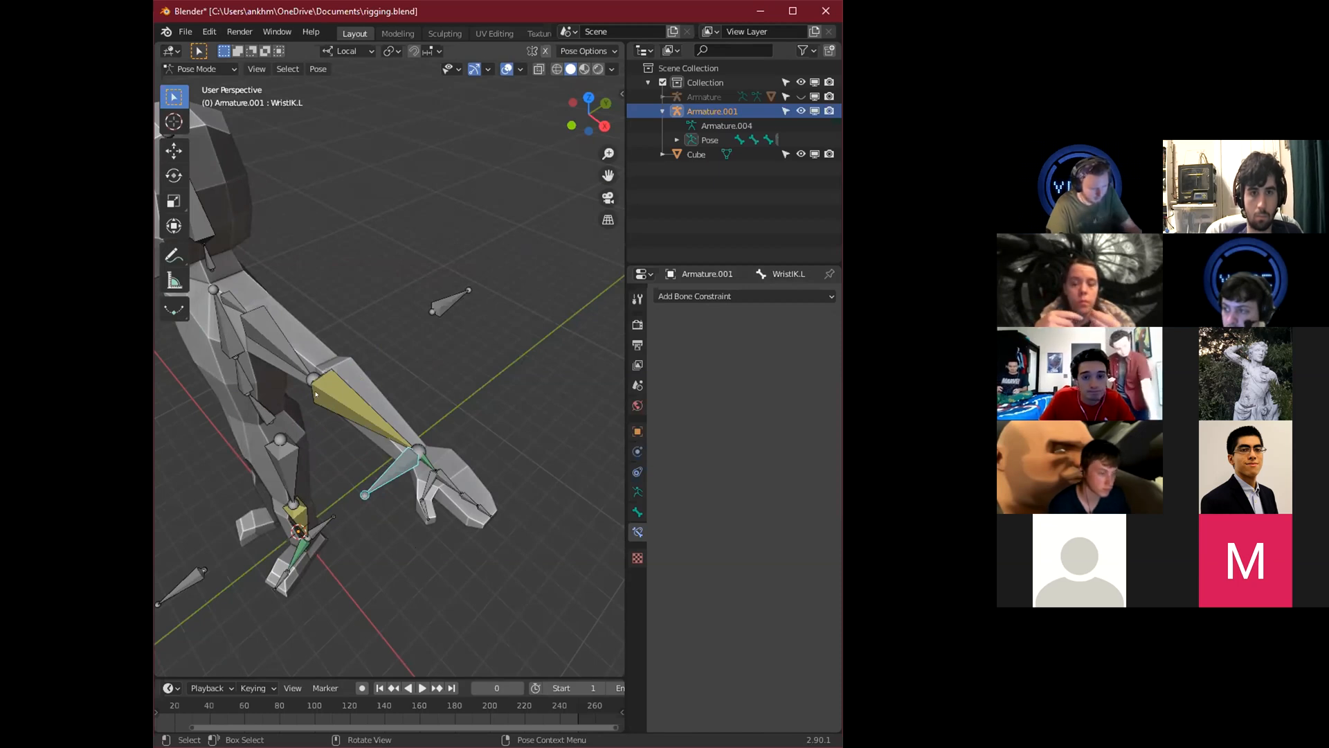
middle_click_drag(315, 376, 313, 396)
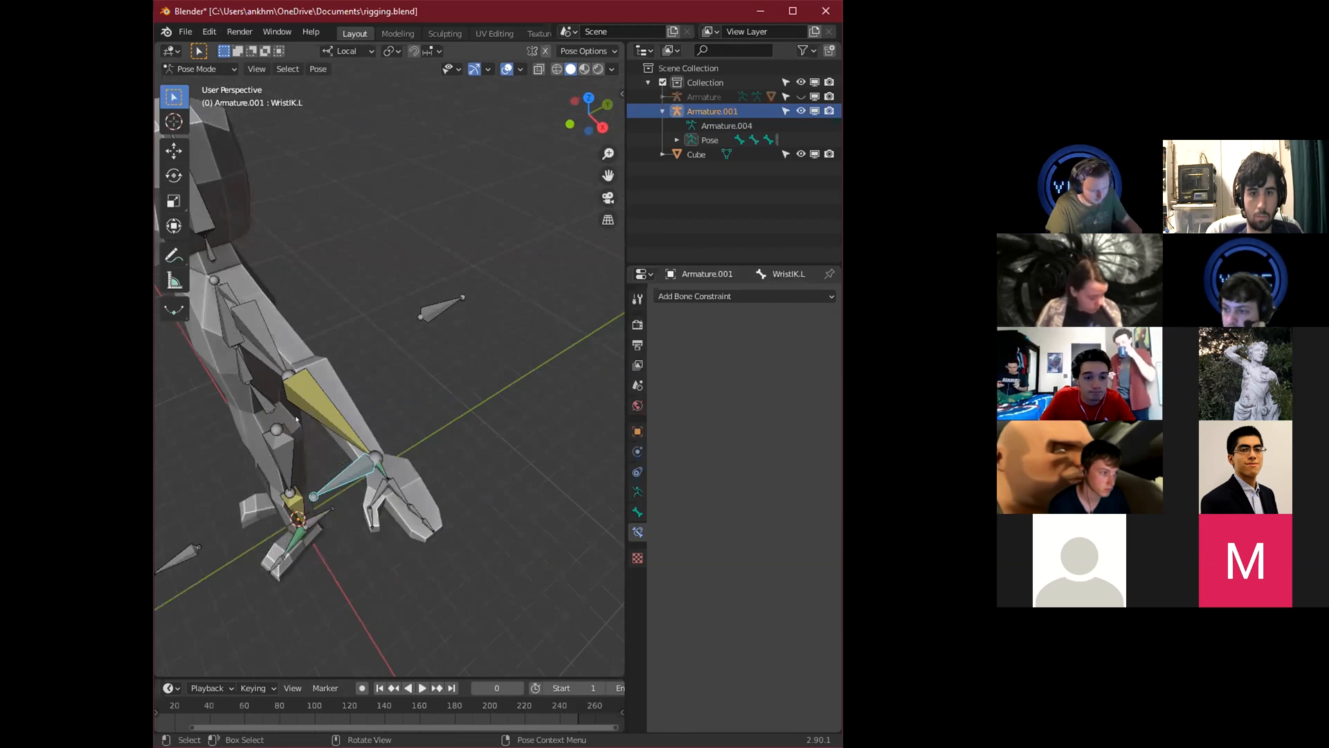
Set the pole angle of Forearm.L's IK constraint to -90° and test the arm with a cancelled WristIK.L move.
left_click(306, 407)
left_click(764, 414)
type("-90")
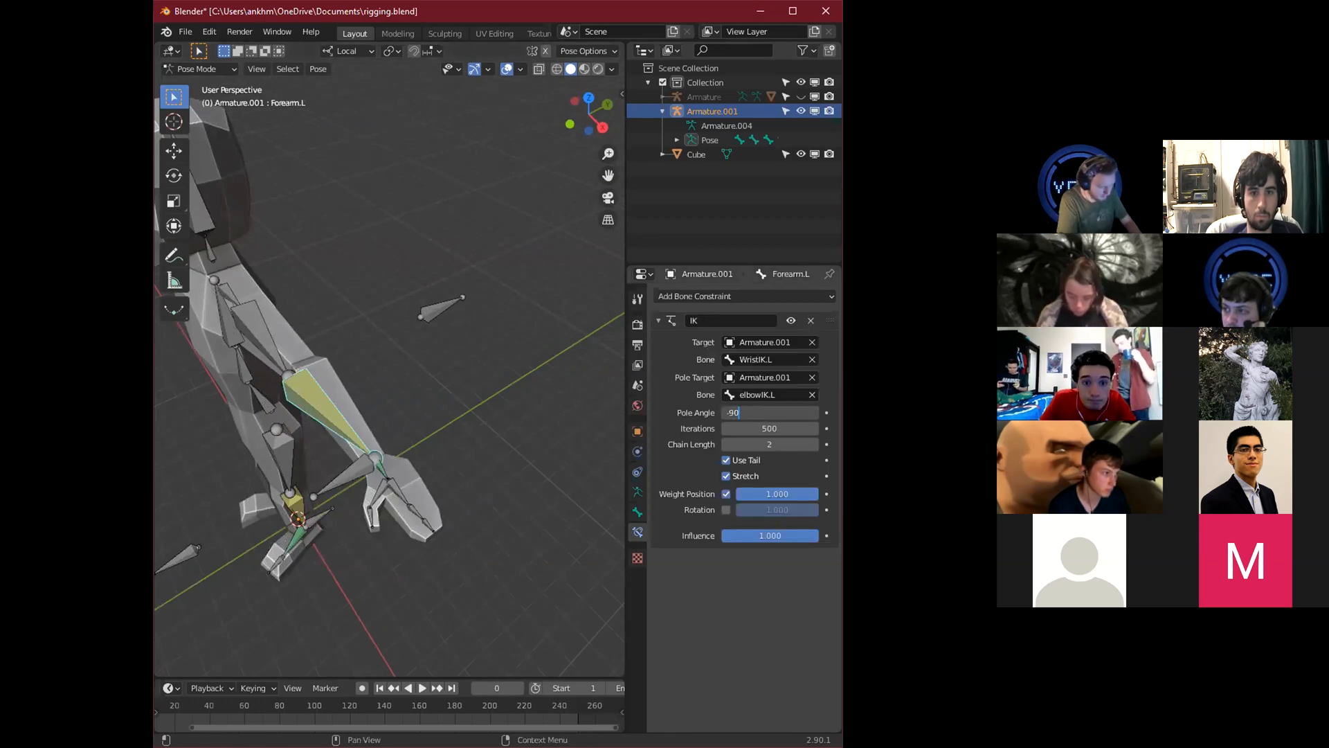
key("Return")
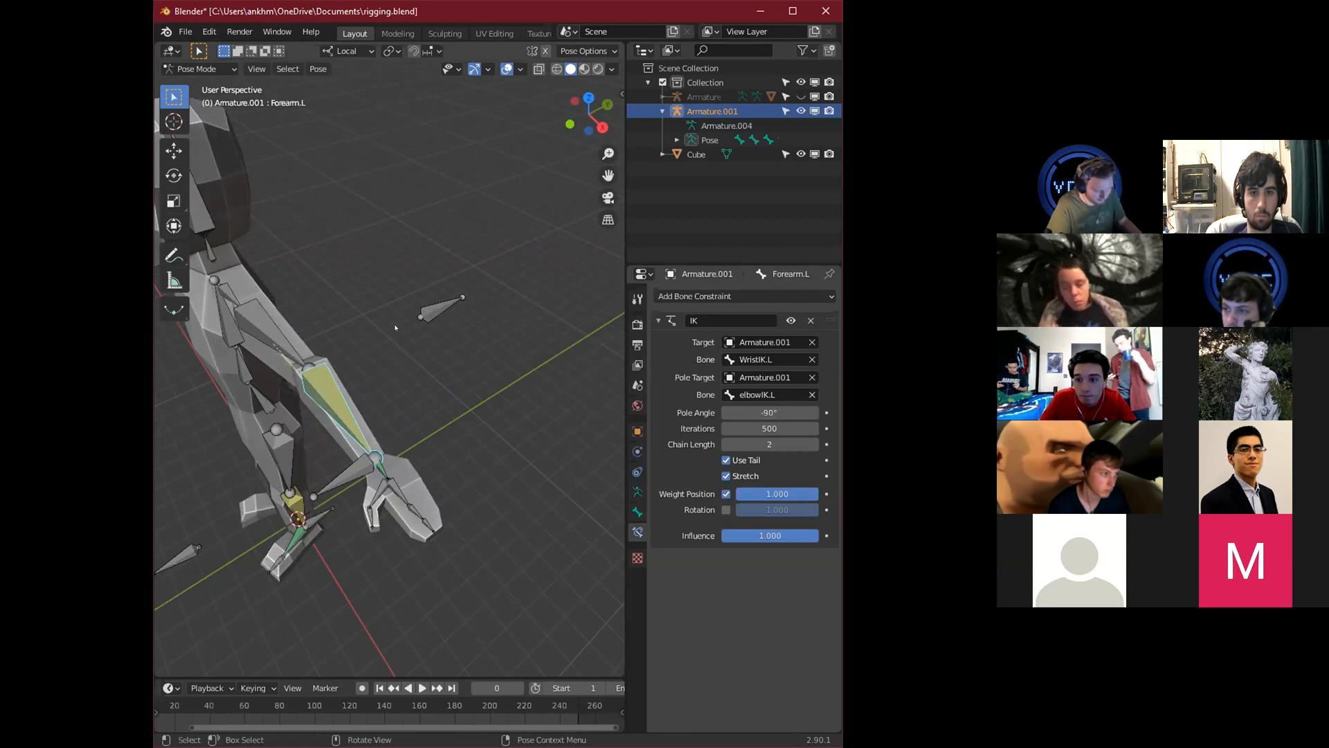
left_click(365, 444)
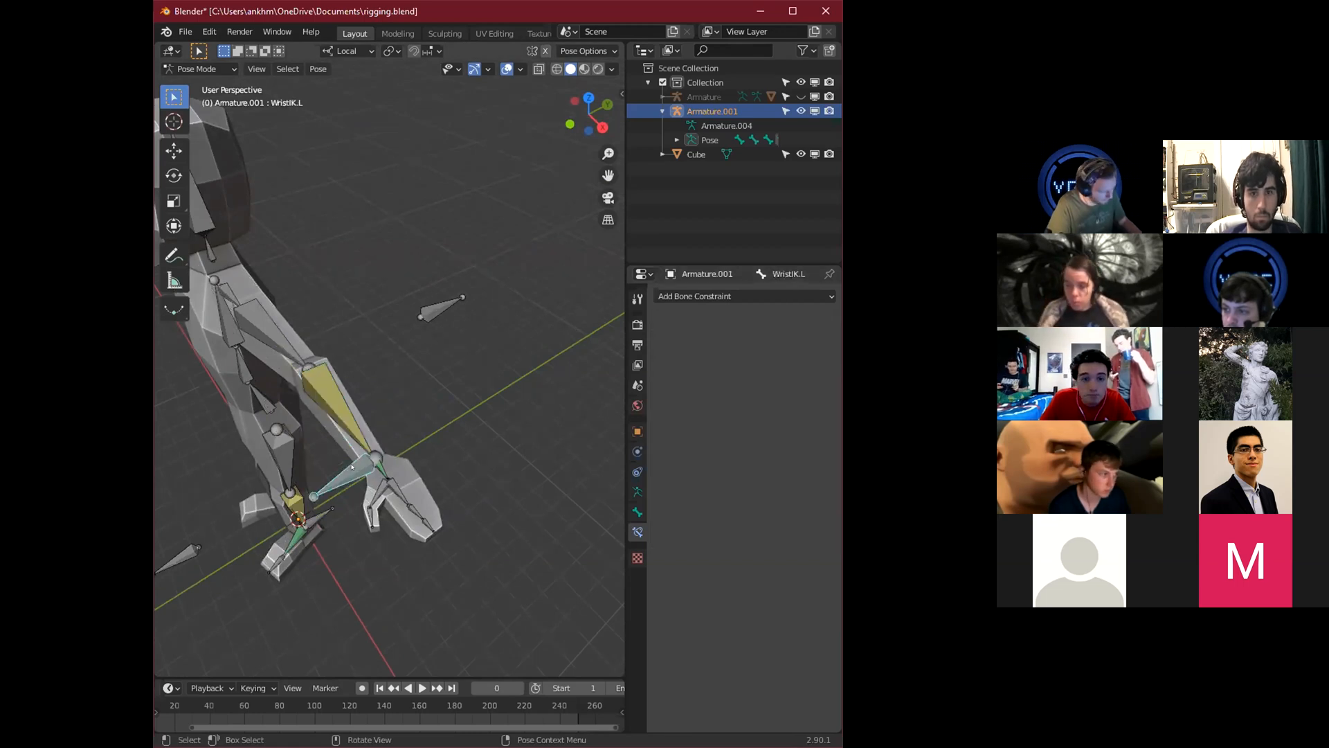
key("g")
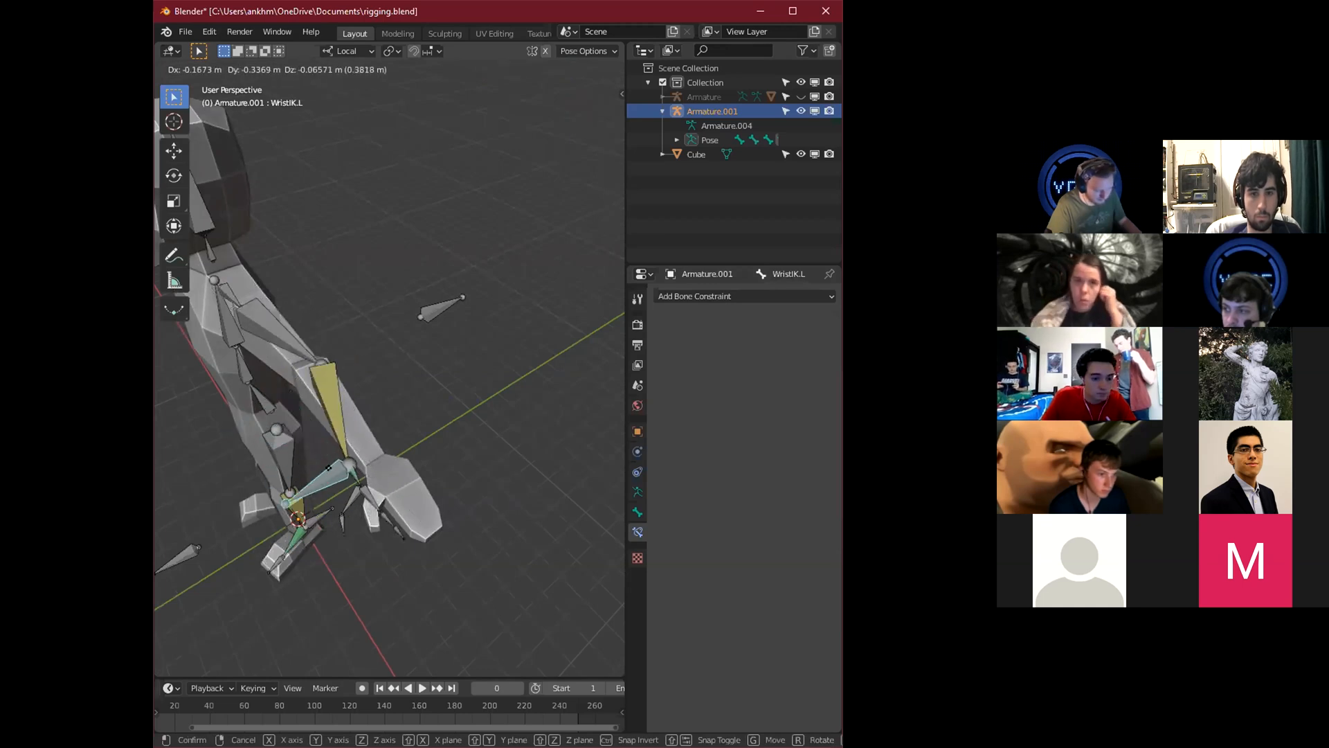
left_click(353, 487)
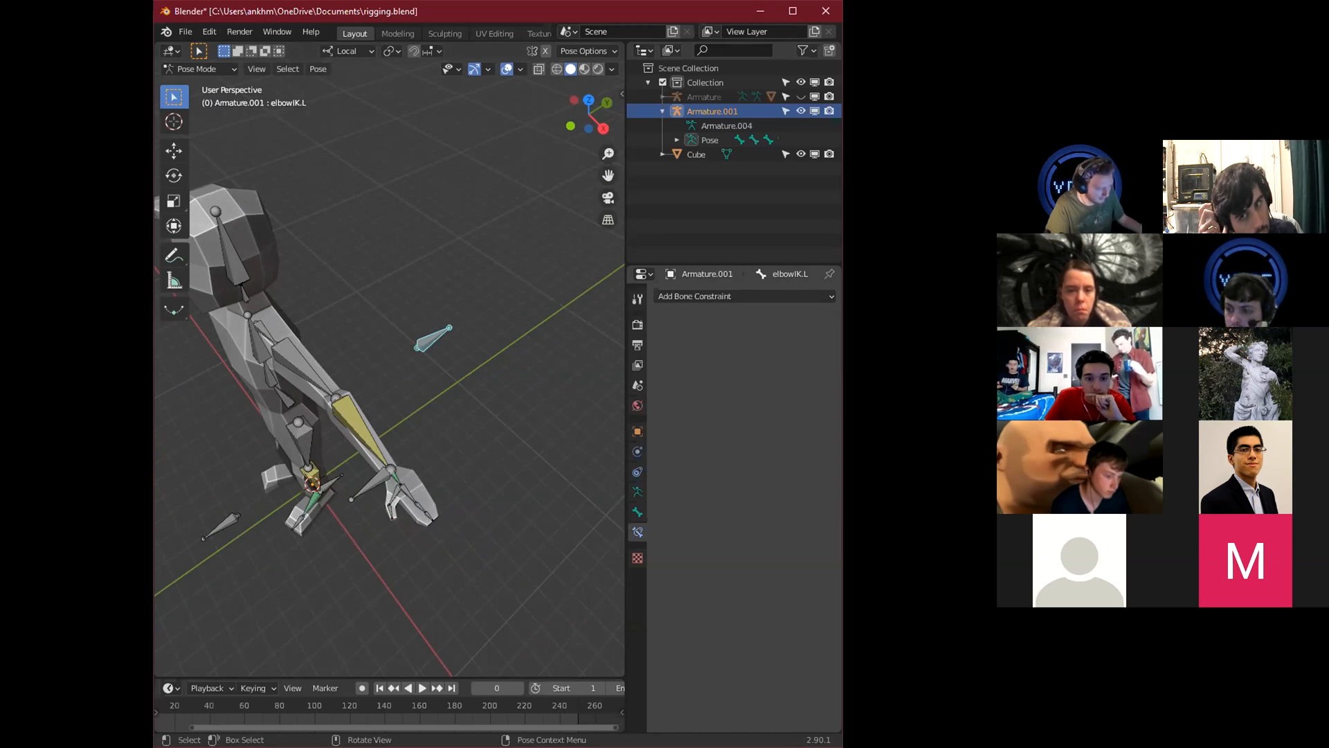
Undo the last change and switch Armature.001 to Edit Mode.
scroll(341, 452, "up", 2)
middle_click_drag(302, 503, 408, 439)
scroll(341, 452, "down", 4)
key("ctrl+z")
scroll(341, 452, "up", 2)
scroll(386, 406, "down", 4)
left_click(201, 69)
left_click(191, 98)
Symmetrize the selected left arm, leg and IK control bones to the character's right side, +X to -X.
middle_click_drag(416, 387, 377, 340)
scroll(431, 374, "up", 6)
scroll(431, 384, "down", 6)
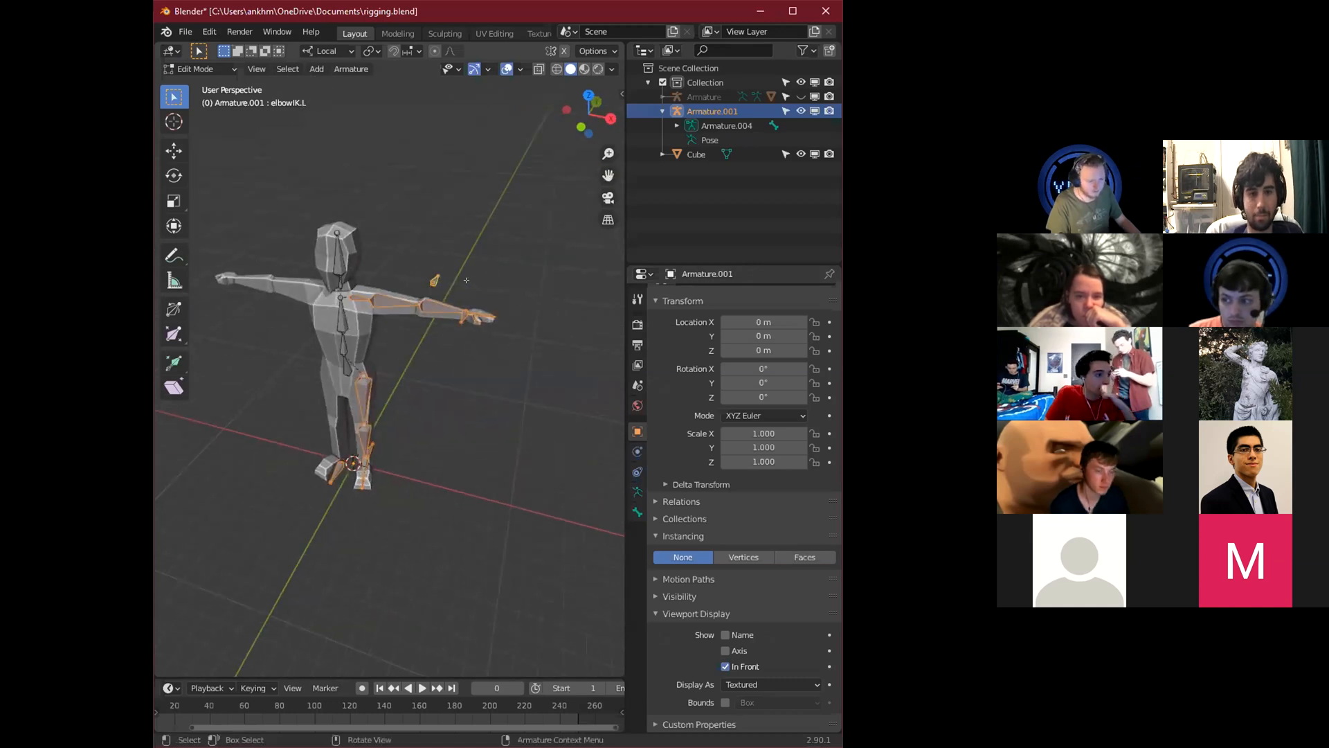
middle_click_drag(339, 455, 330, 362)
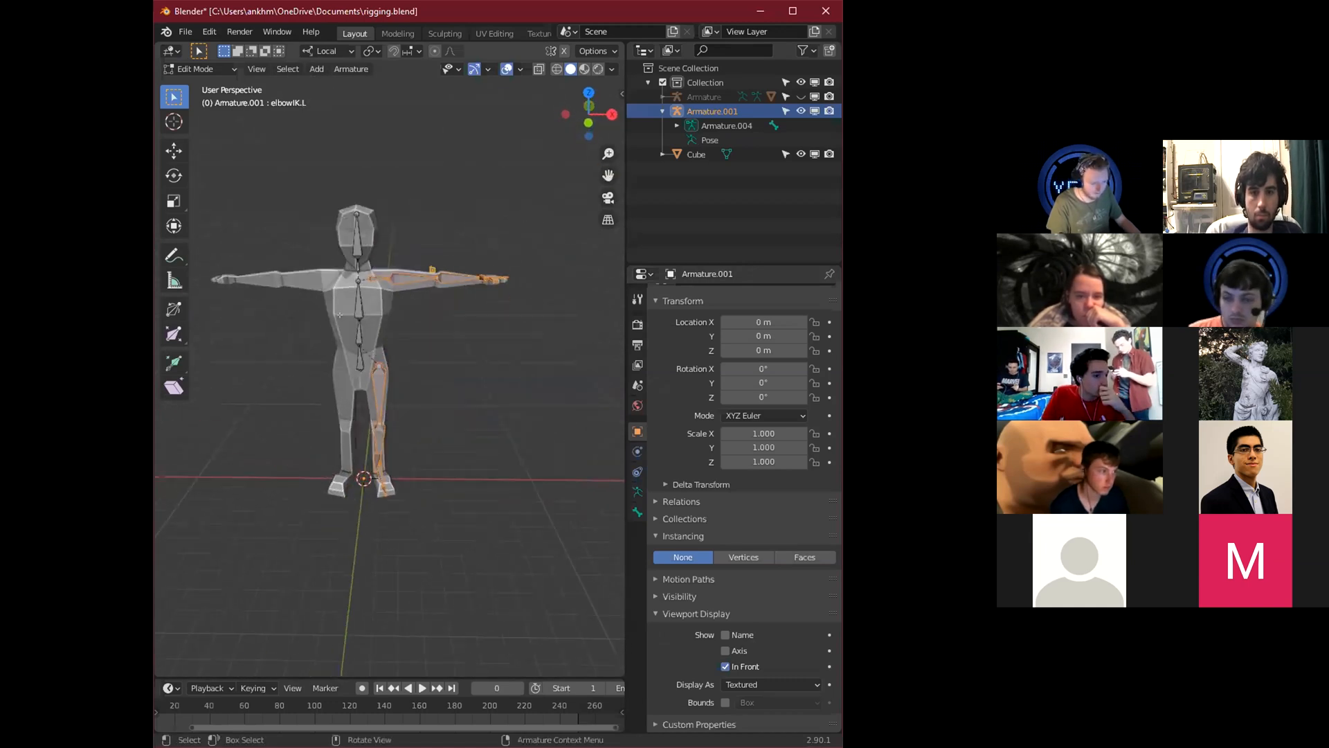
middle_click_drag(356, 290, 434, 373)
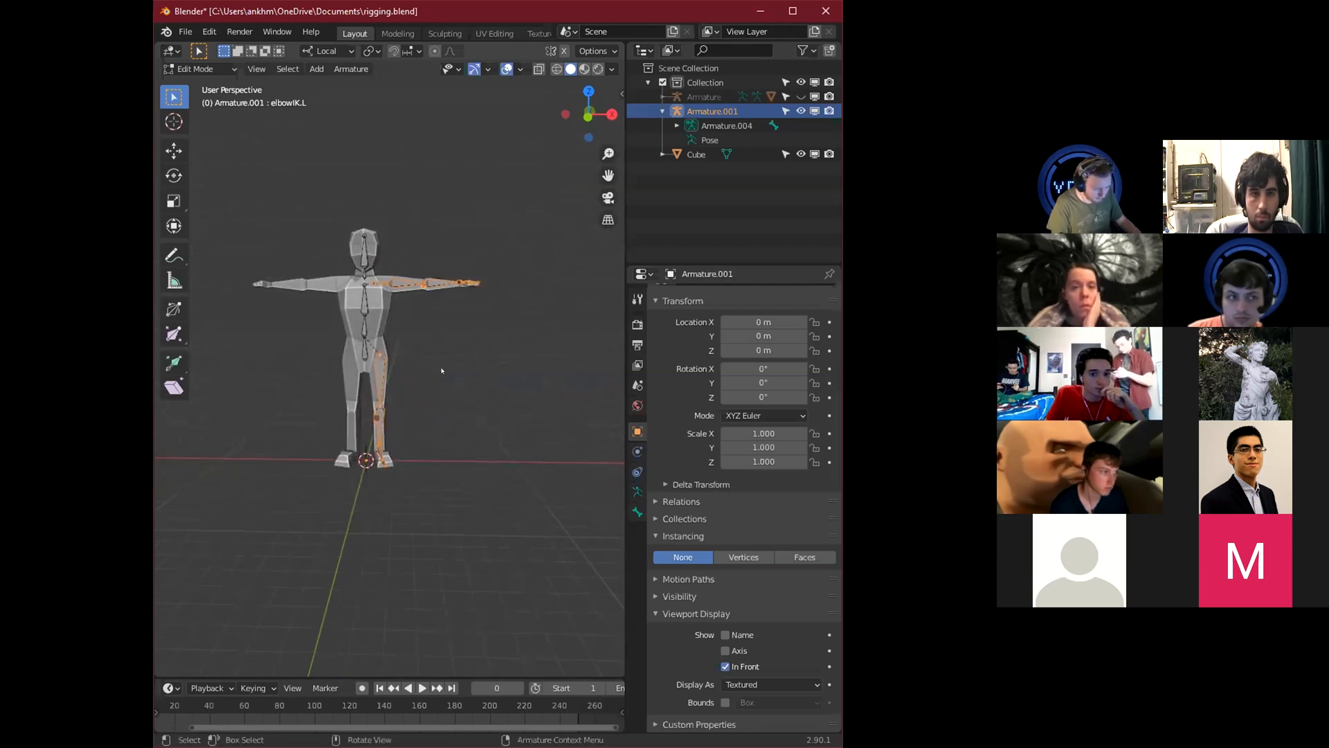
right_click(441, 371)
left_click(442, 370)
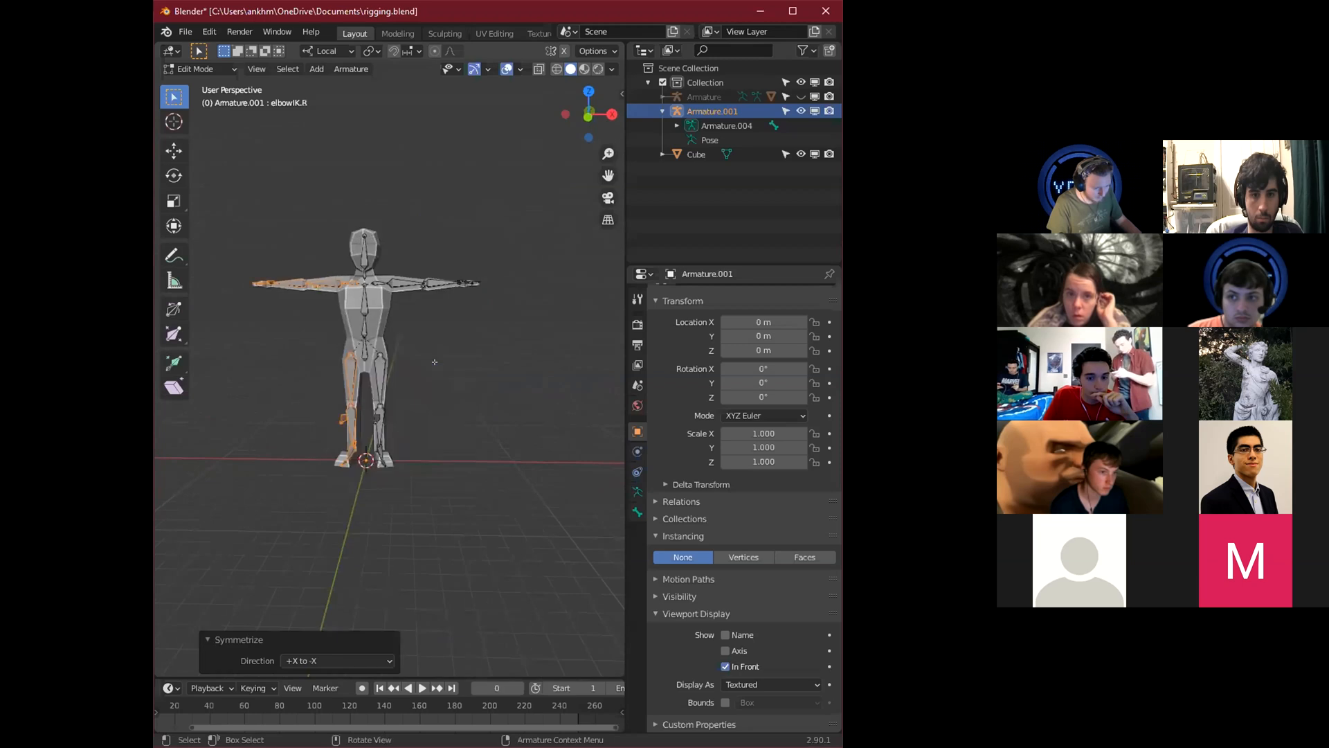
Examine the mirrored right-side bones from several angles, including WristIK.R and Forearm.R.
left_click(433, 452)
middle_click_drag(433, 452, 330, 520)
middle_click_drag(249, 532, 332, 529)
scroll(318, 424, "up", 4)
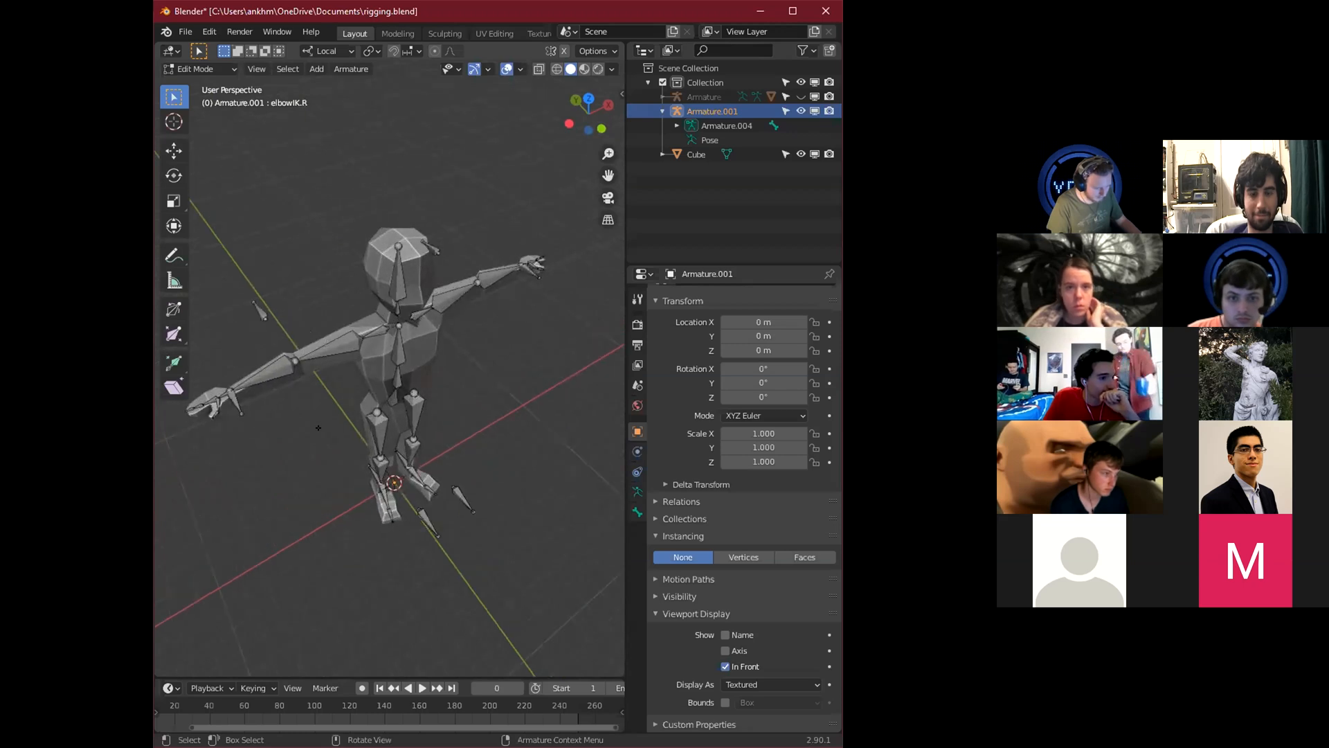
middle_click_drag(318, 425, 347, 441)
left_click(274, 524)
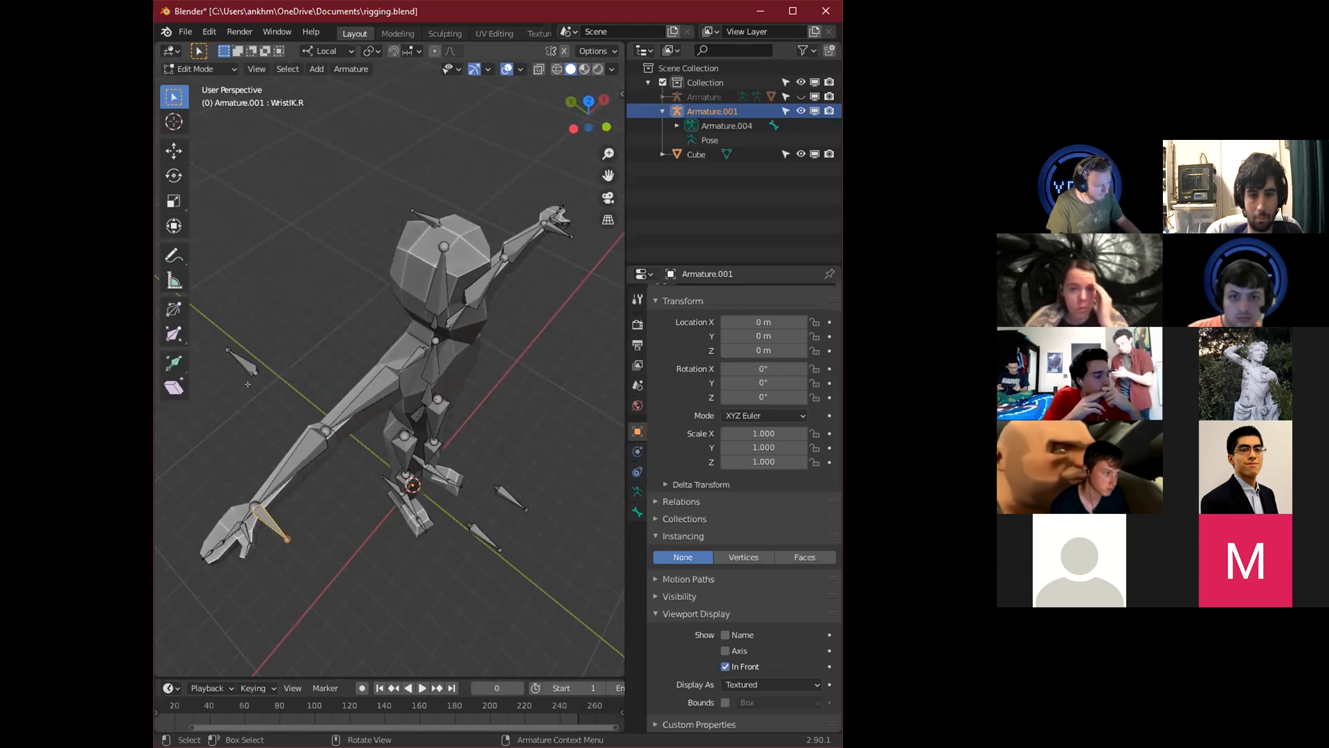
middle_click_drag(339, 466, 339, 416)
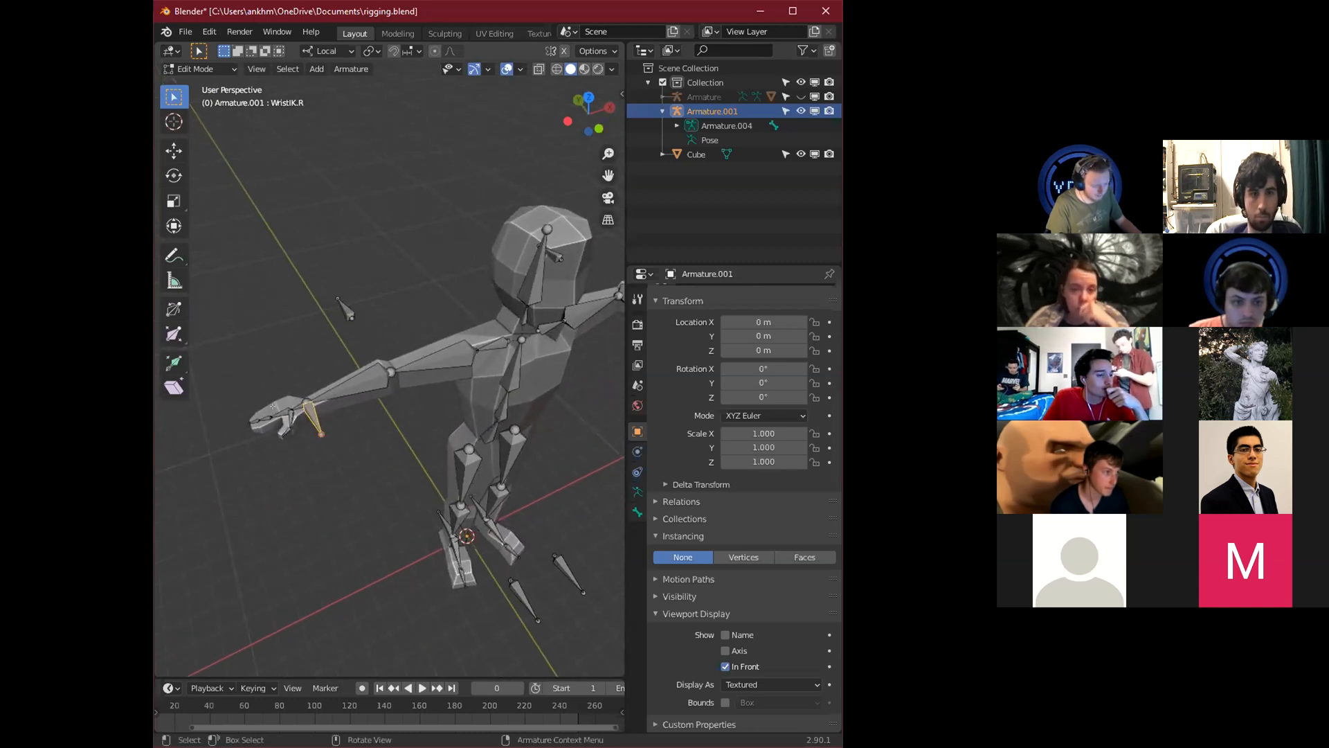
middle_click_drag(366, 490, 385, 393)
left_click(386, 393)
middle_click_drag(425, 467, 318, 324)
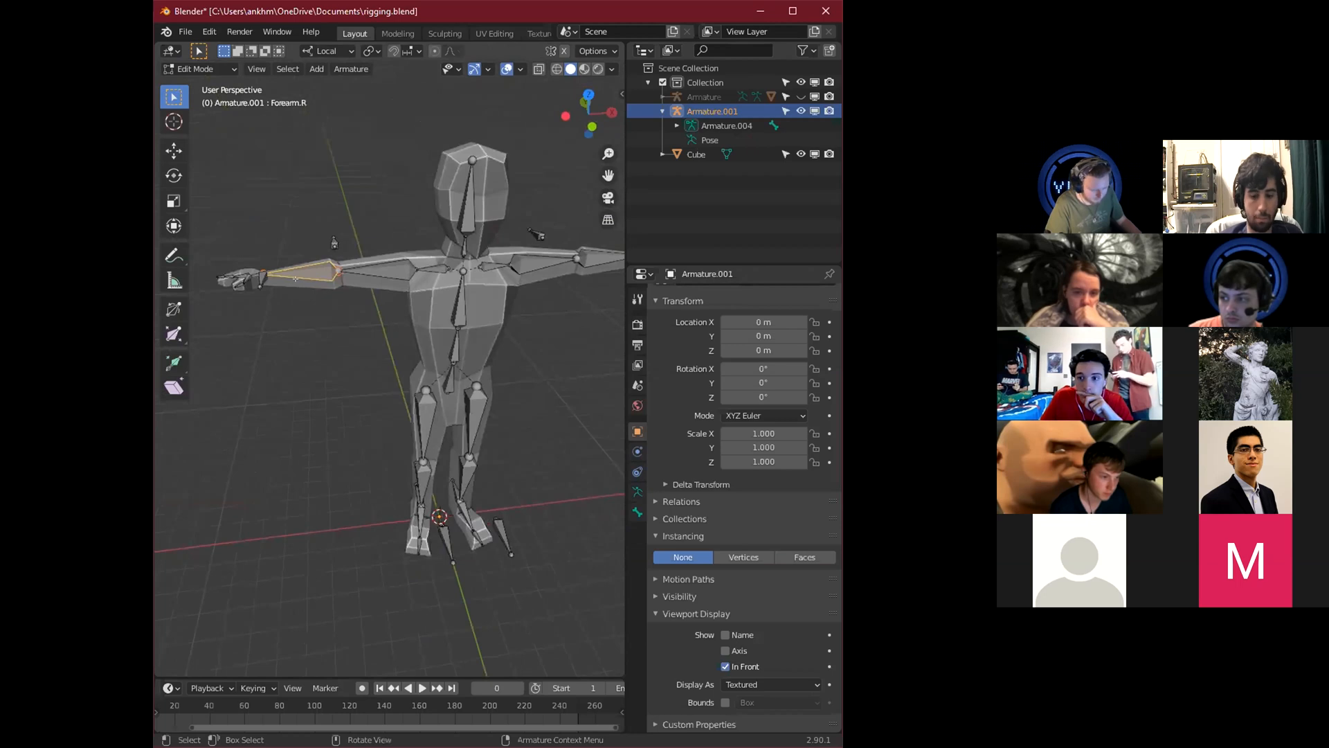
Switch the armature to Pose Mode and show the IK constraint settings of Forearm.R.
left_click(198, 69)
left_click(201, 117)
middle_click_drag(293, 260, 273, 311)
left_click(271, 317)
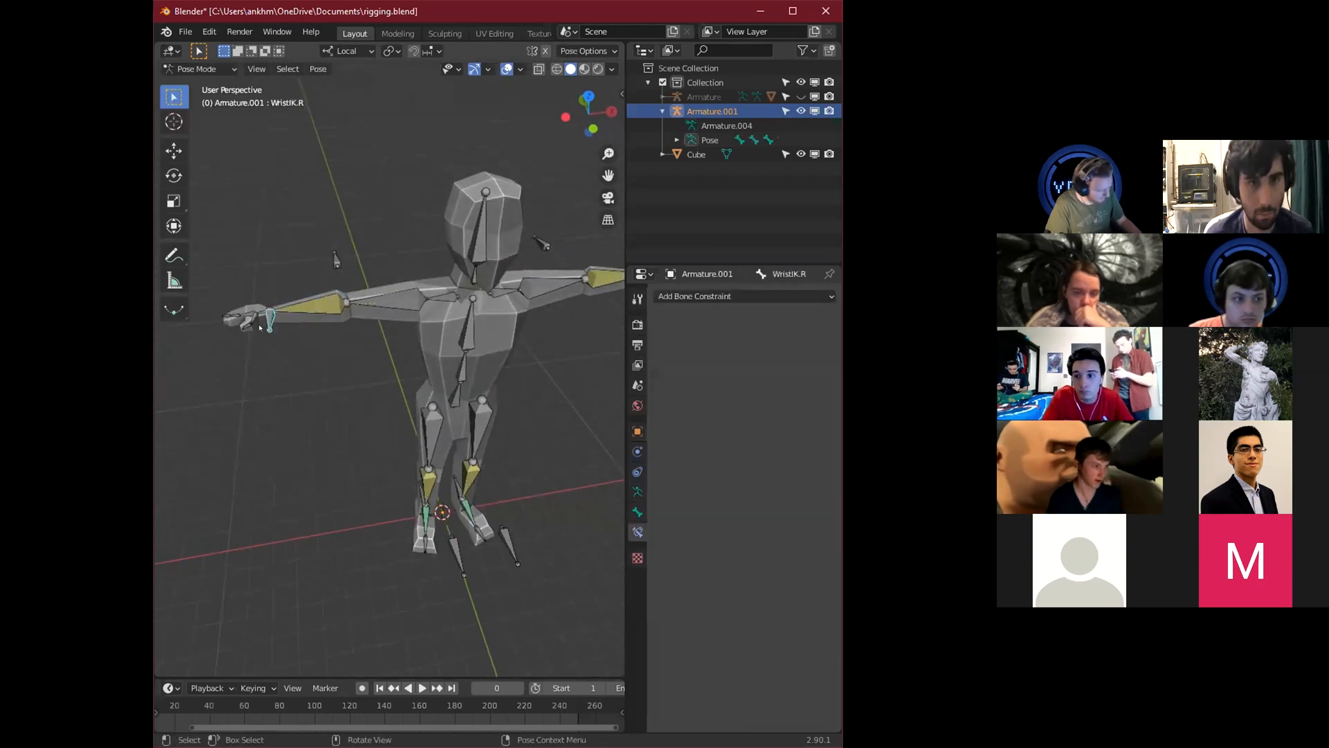
middle_click_drag(273, 359, 280, 388)
left_click(413, 495)
left_click(248, 375)
left_click(291, 353)
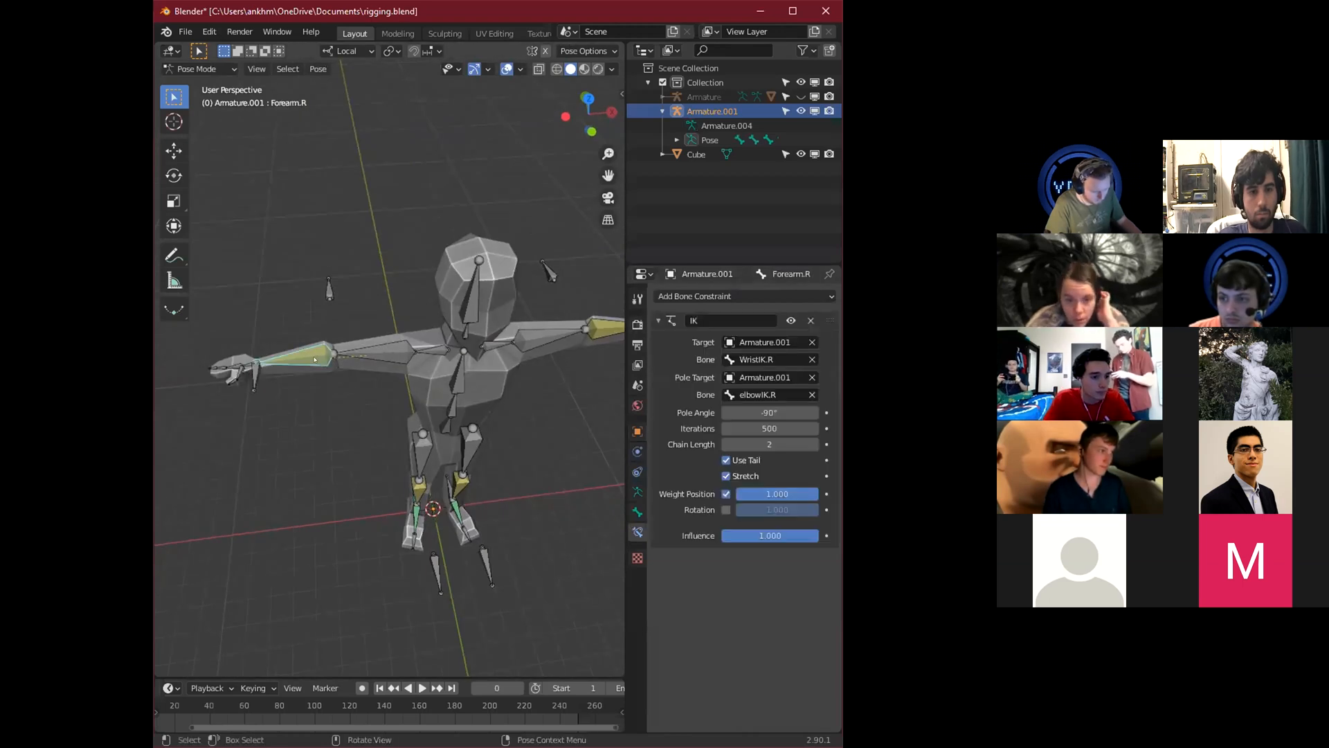
Try a pole angle of 90° on Forearm.R's IK constraint and start a test move of WristIK.R, cancelling it.
left_click(738, 408)
type("90")
key("Return")
left_click(254, 380)
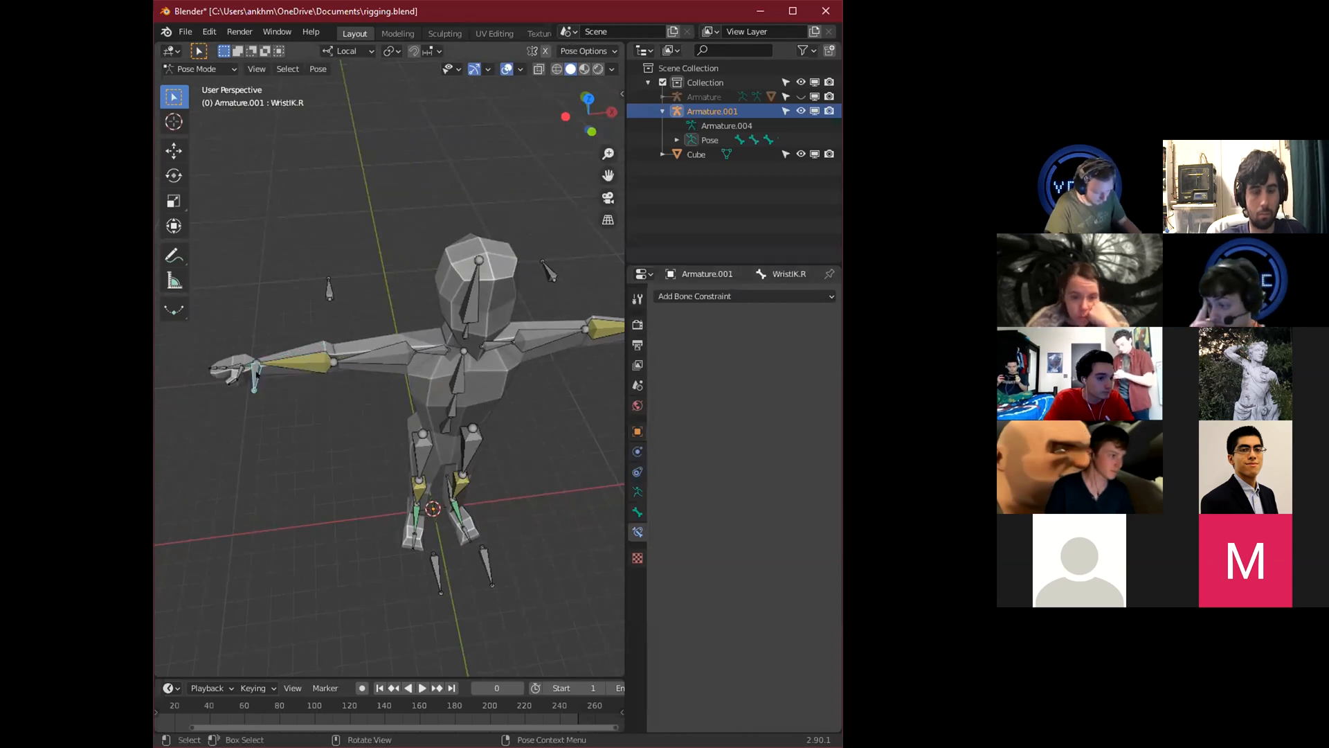
key("g")
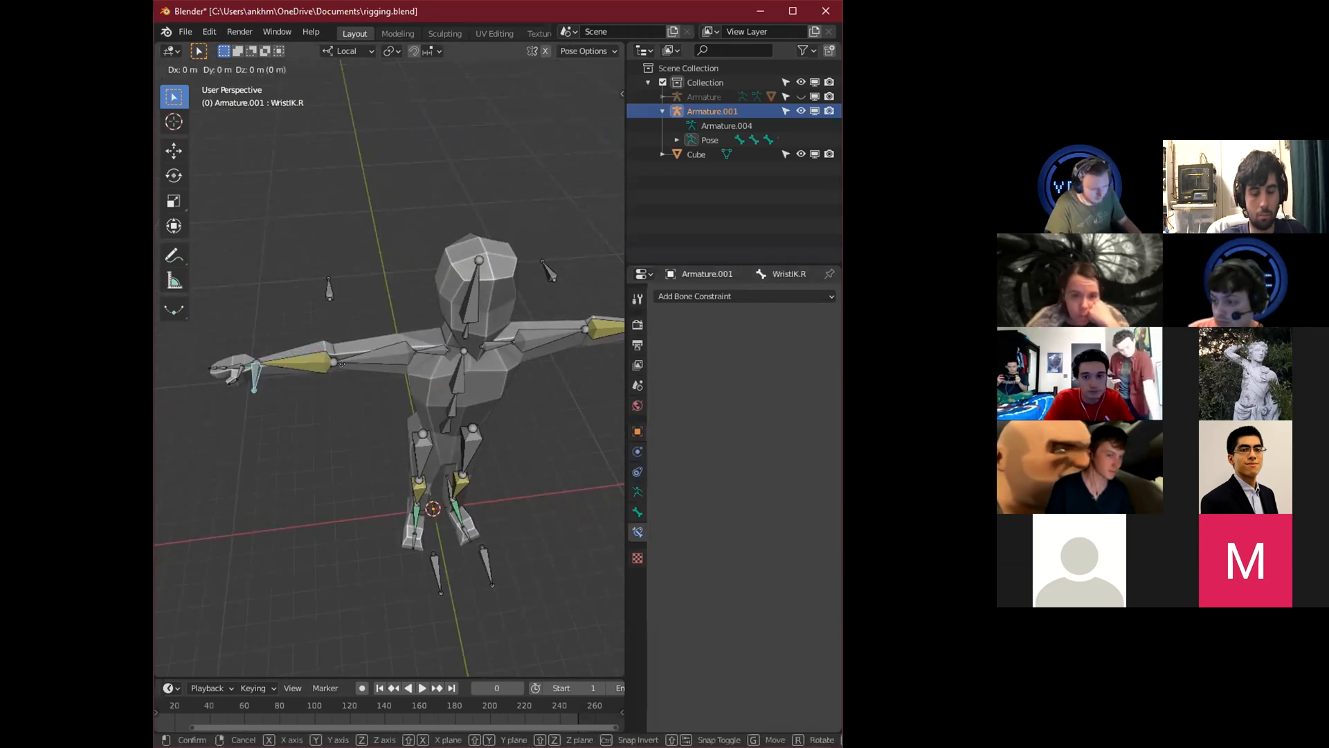
key("Escape")
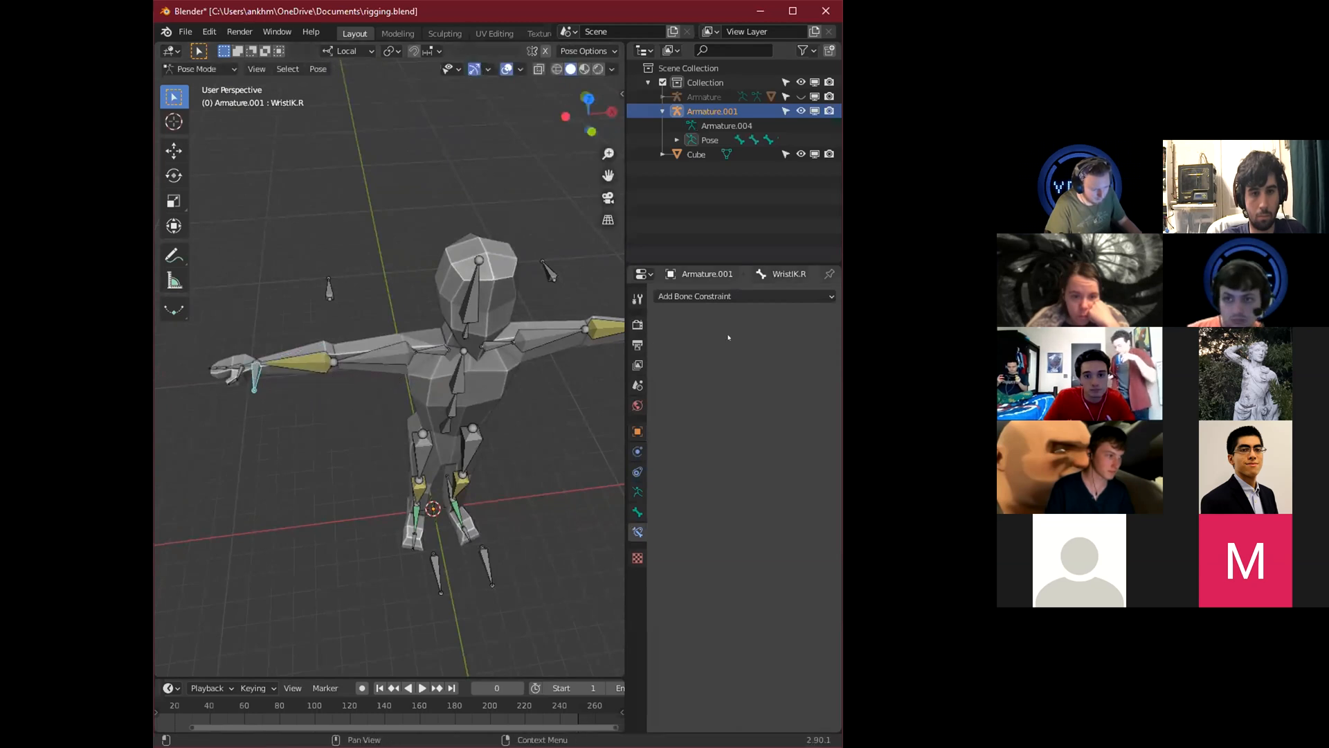
Set the pole angle of Forearm.R's IK constraint to -90° and test the arm with a cancelled WristIK.R move.
left_click(303, 375)
left_click(766, 412)
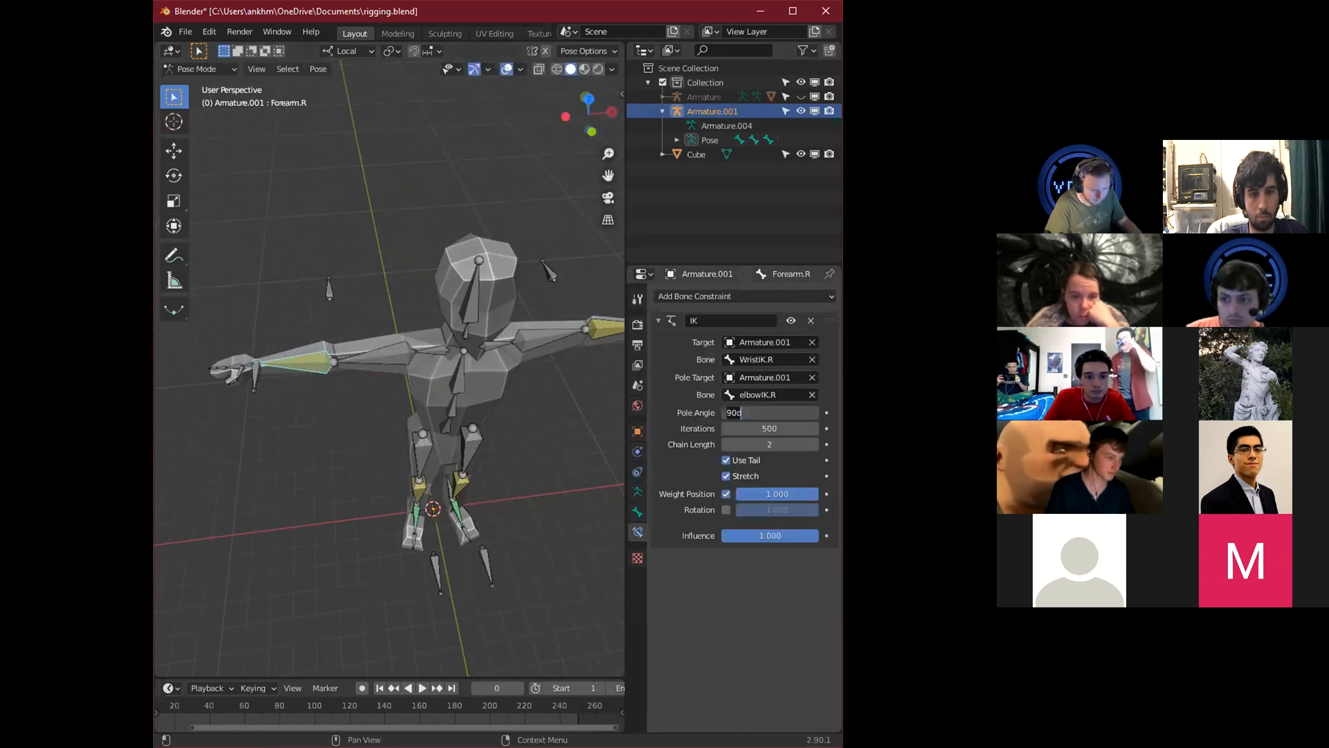
type("-90")
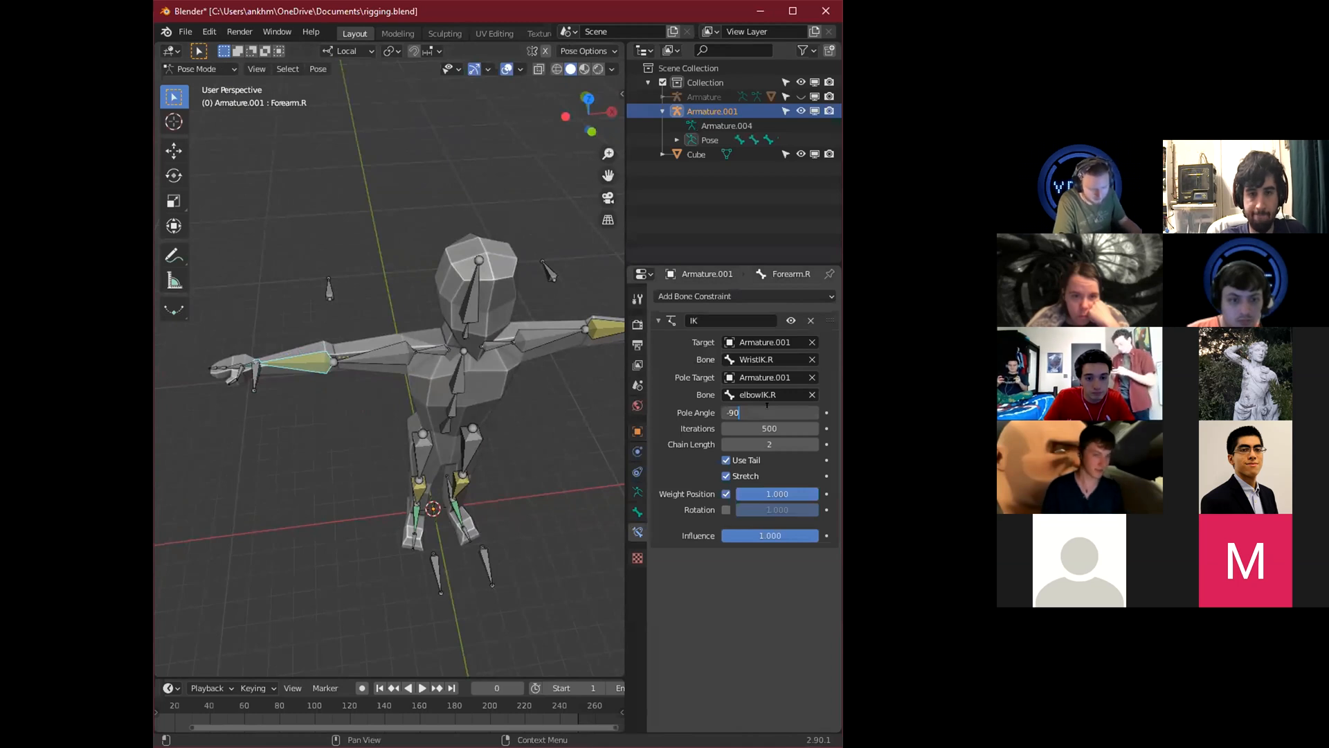
key("Return")
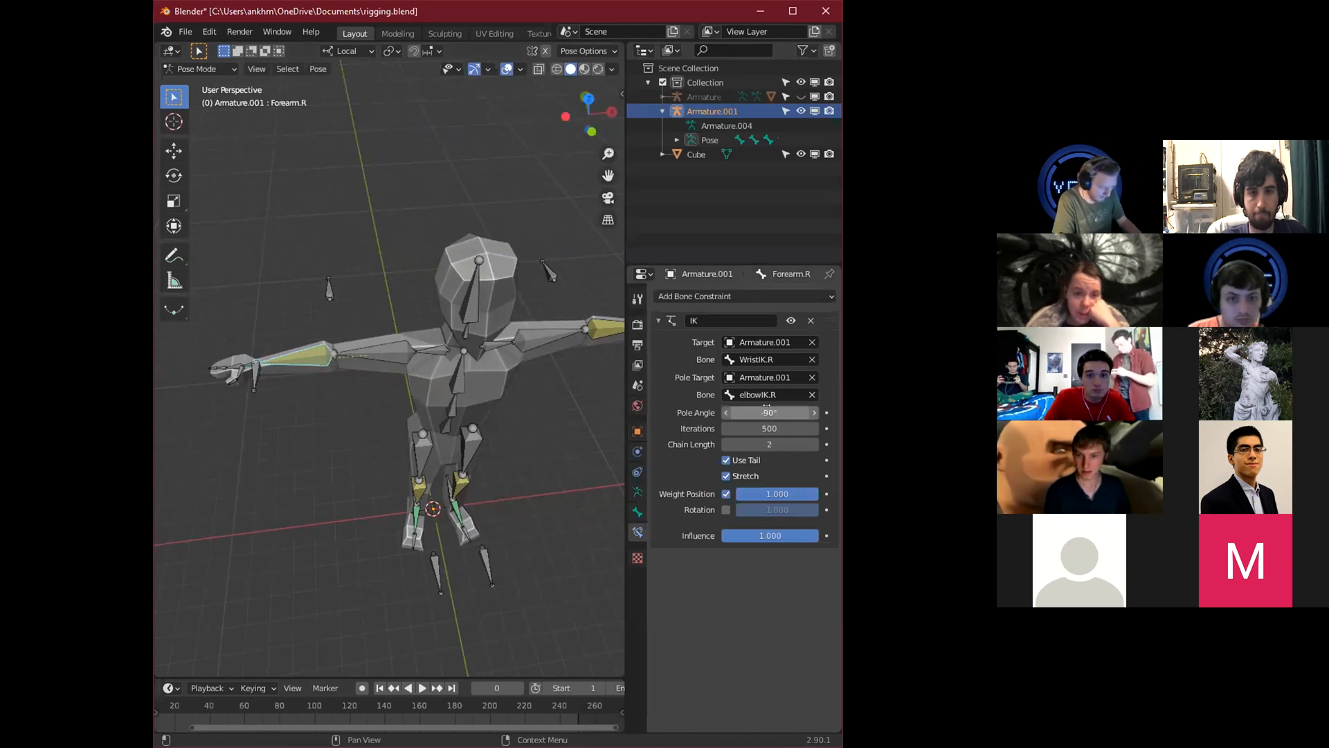
middle_click_drag(305, 440, 360, 450)
left_click(388, 443)
key("g")
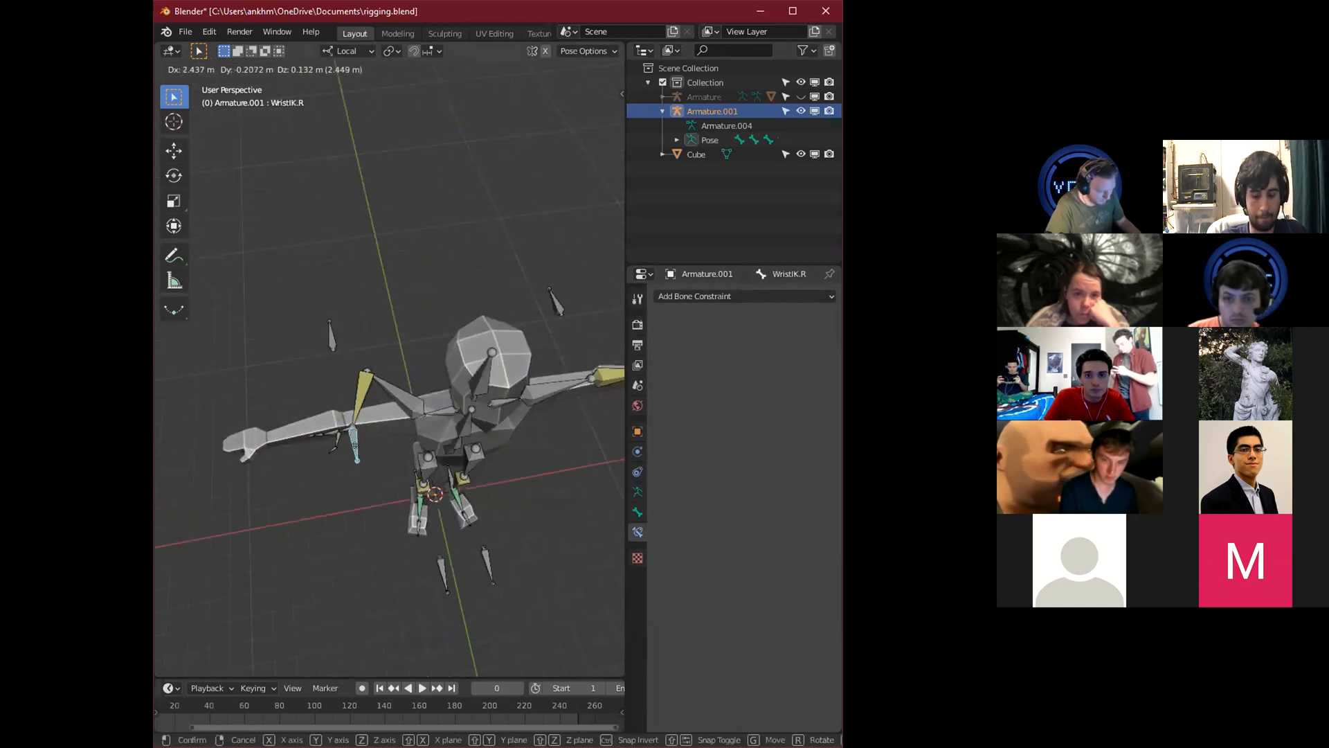
right_click(350, 447)
Examine the complete symmetrical rig from the front, with the Chest bone selected.
mouse_move(362, 501)
middle_mouse_down()
mouse_move(326, 442)
mouse_move(340, 429)
mouse_move(353, 430)
mouse_move(345, 500)
middle_mouse_up()
scroll(327, 443, "down", 4)
scroll(353, 430, "down", 3)
scroll(345, 499, "up", 4)
middle_click_drag(385, 441, 388, 388)
left_click(388, 381)
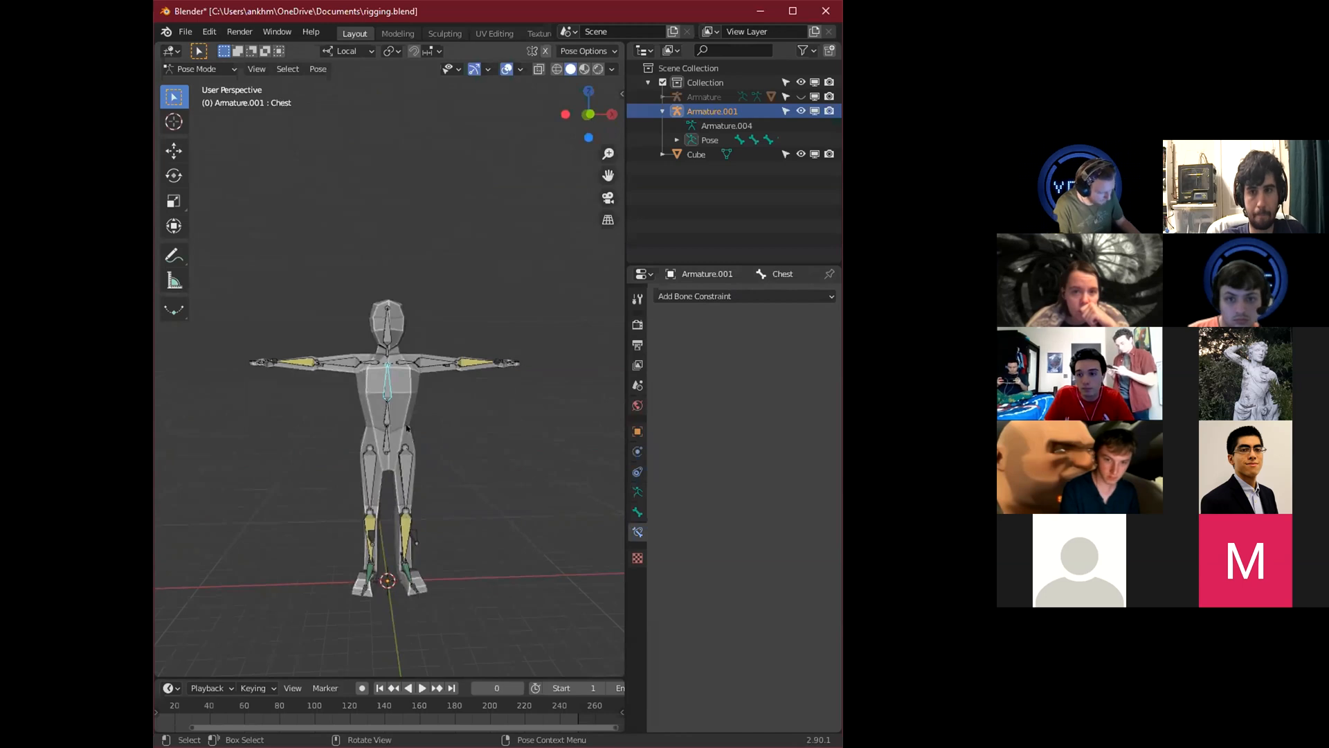
scroll(429, 409, "up", 2)
scroll(445, 433, "down", 2)
scroll(444, 431, "up", 1)
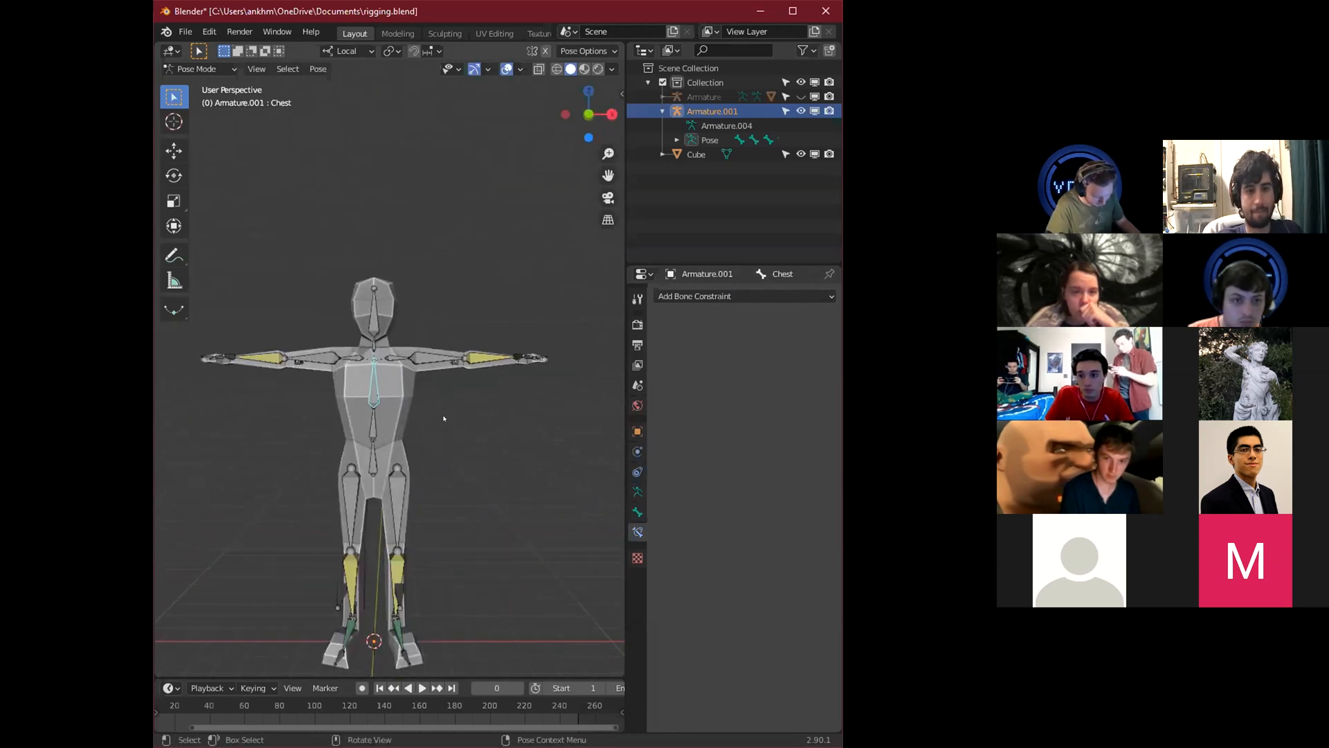
scroll(436, 412, "down", 1)
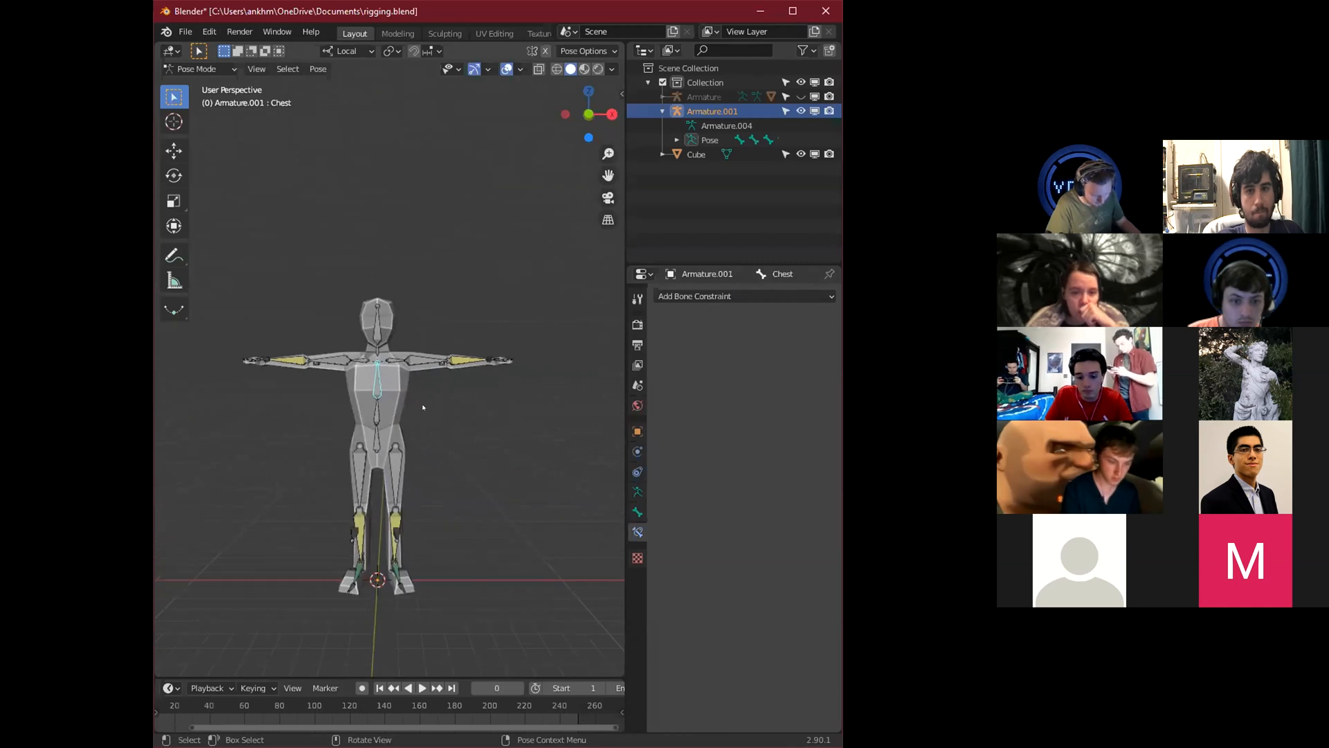
Leave Pose Mode and put Armature.001 into Object Mode.
key("Tab")
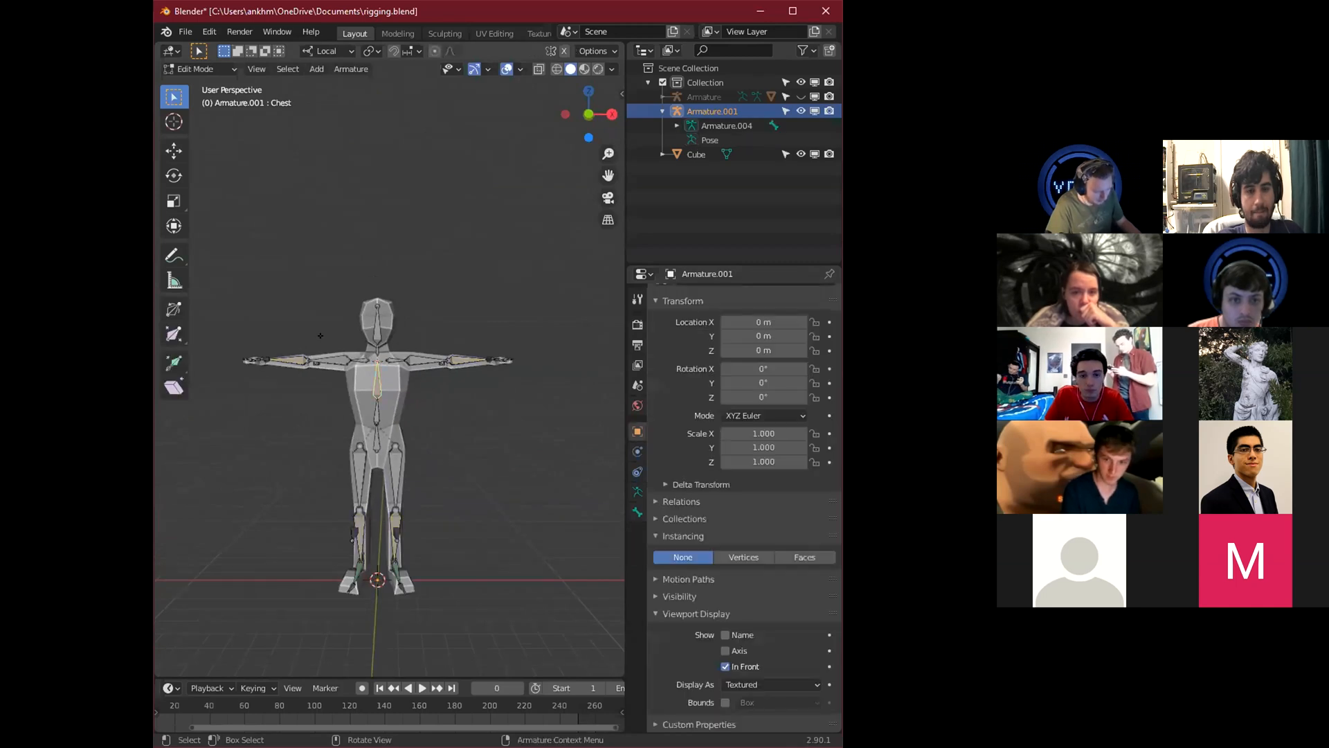
left_click(199, 68)
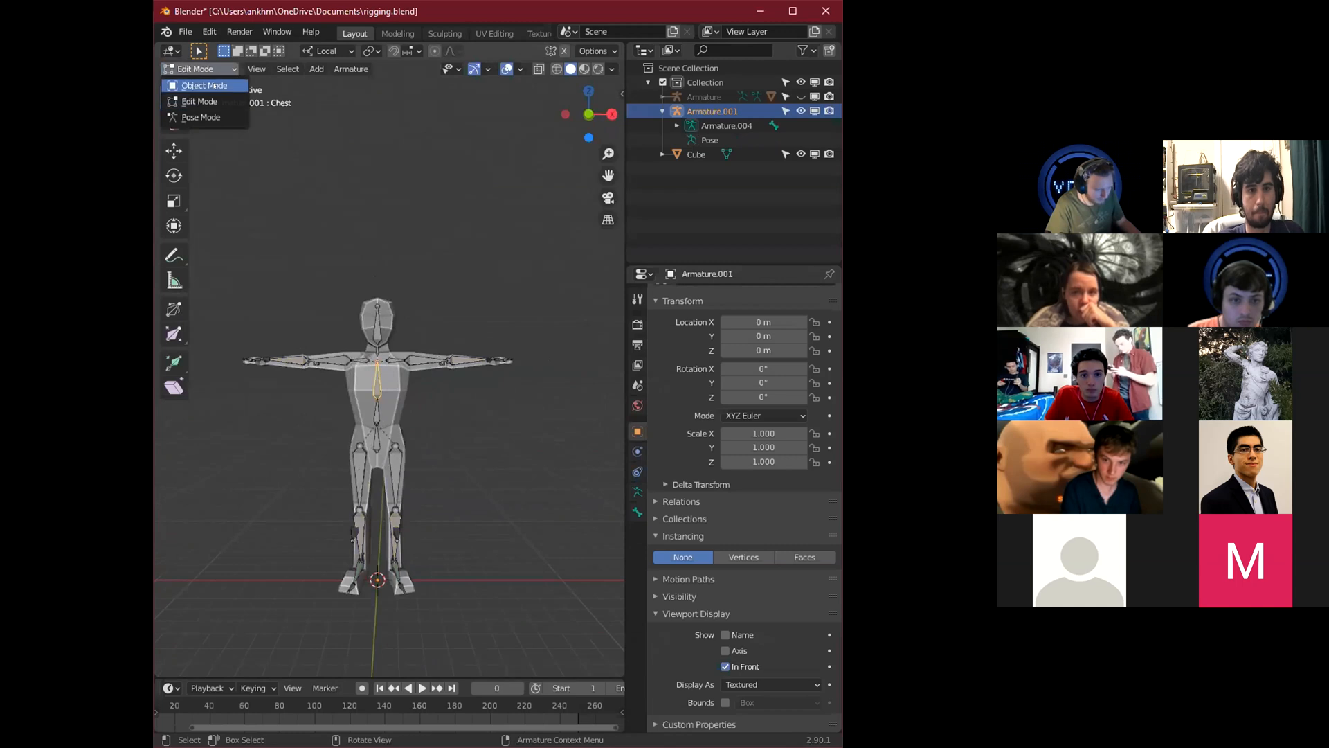
left_click(186, 83)
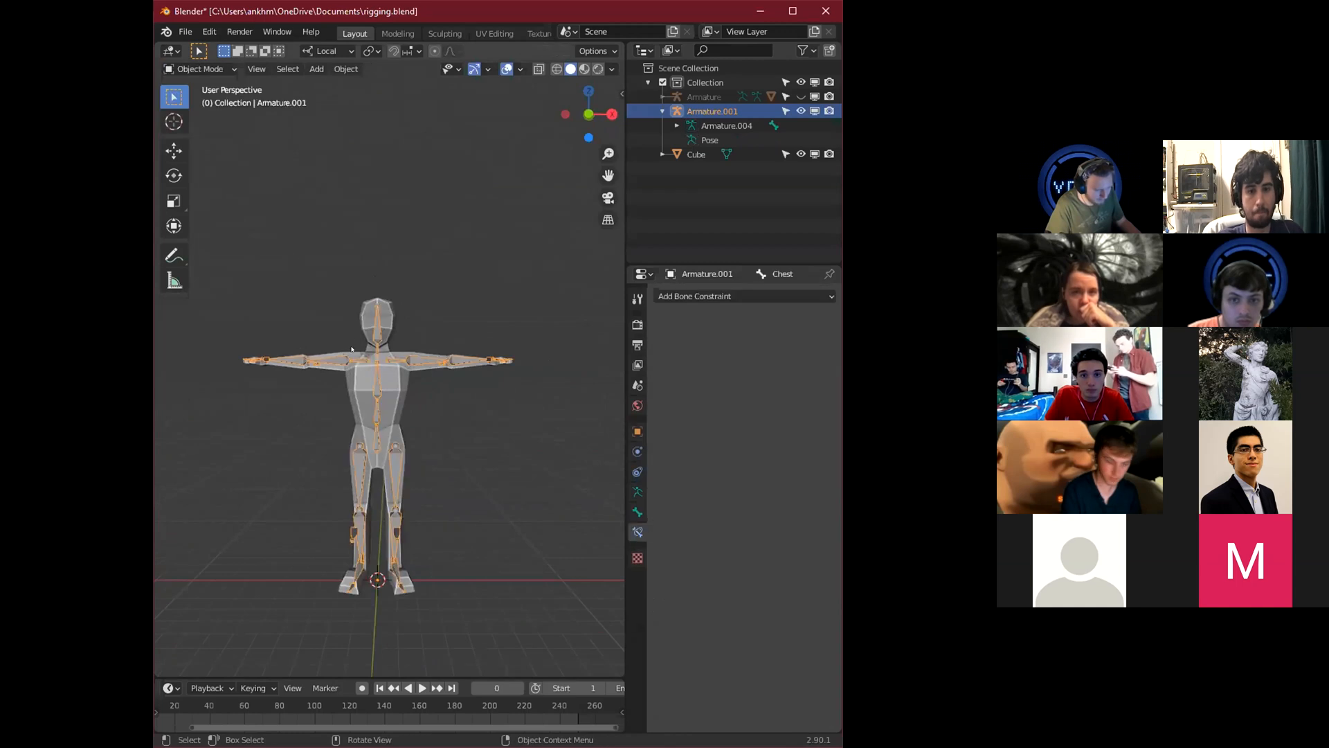
Try to parent Armature.001 to the Cube body mesh.
left_click(394, 383, "shift")
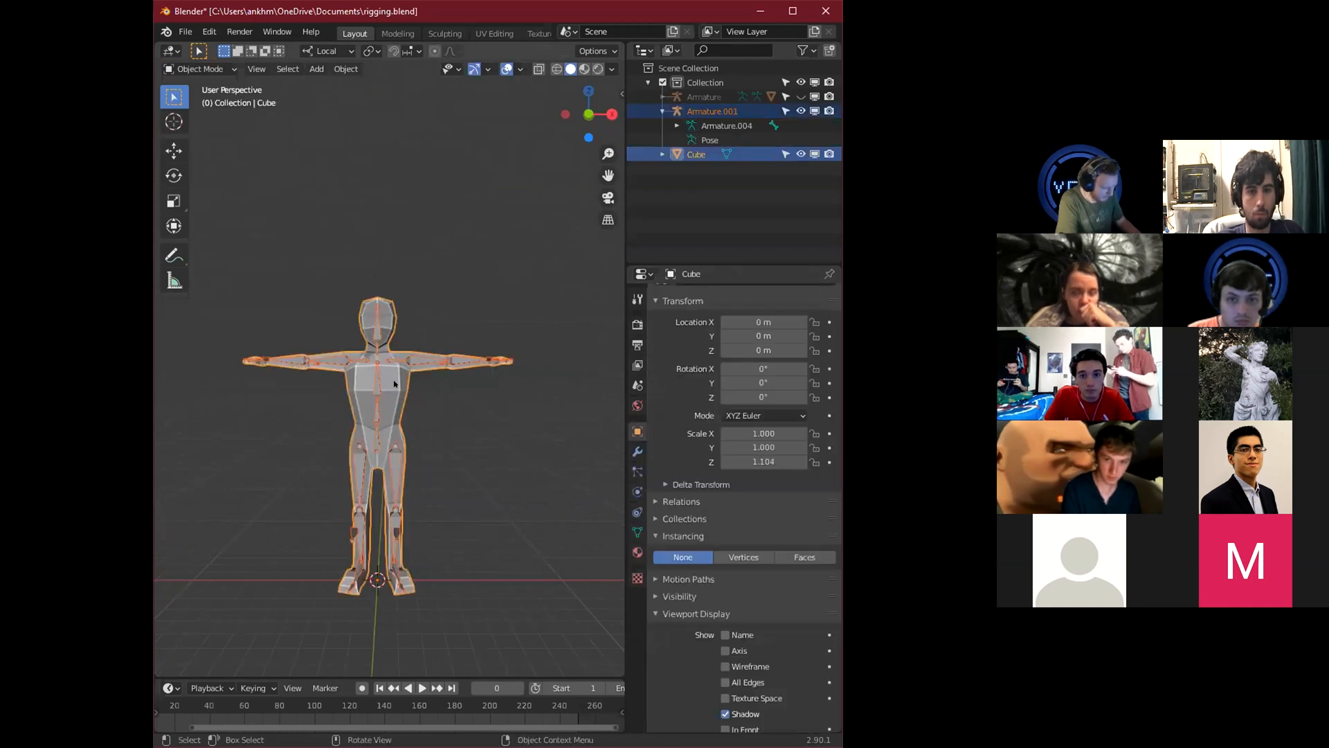
key("ctrl+p")
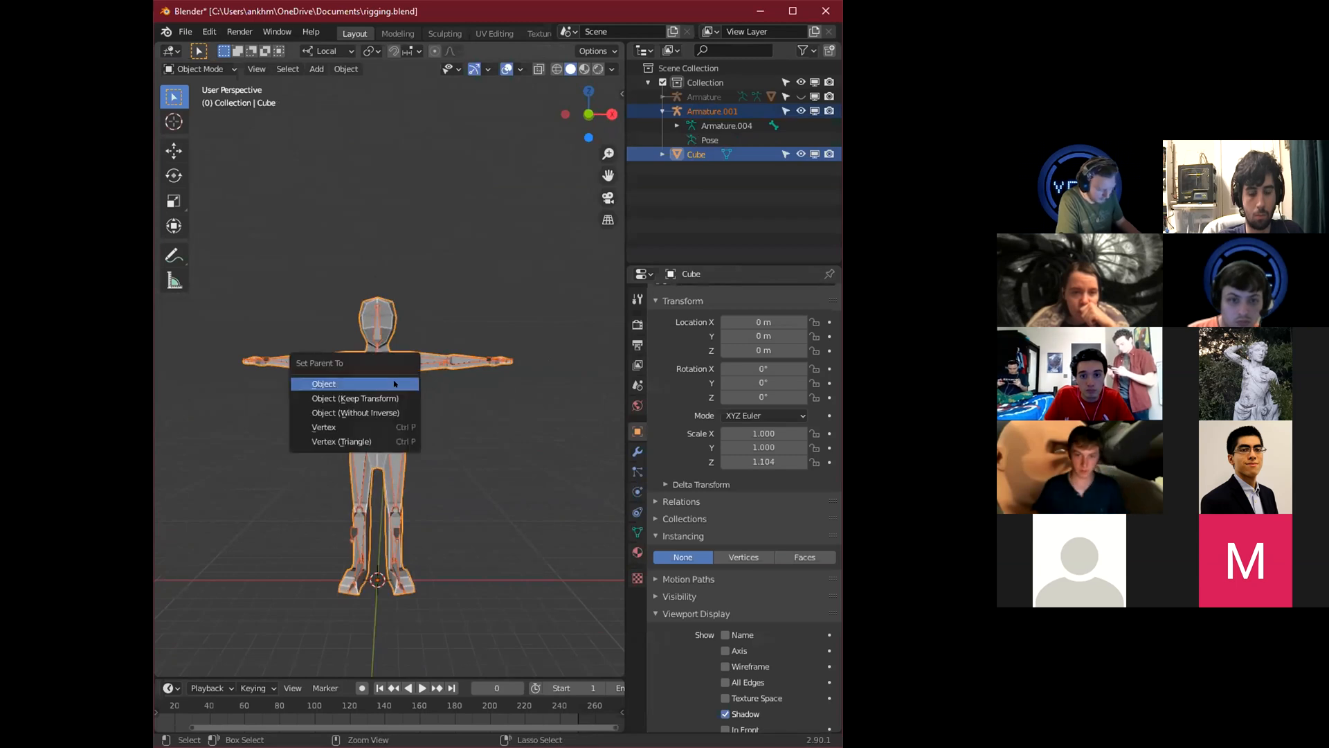
left_click(394, 384)
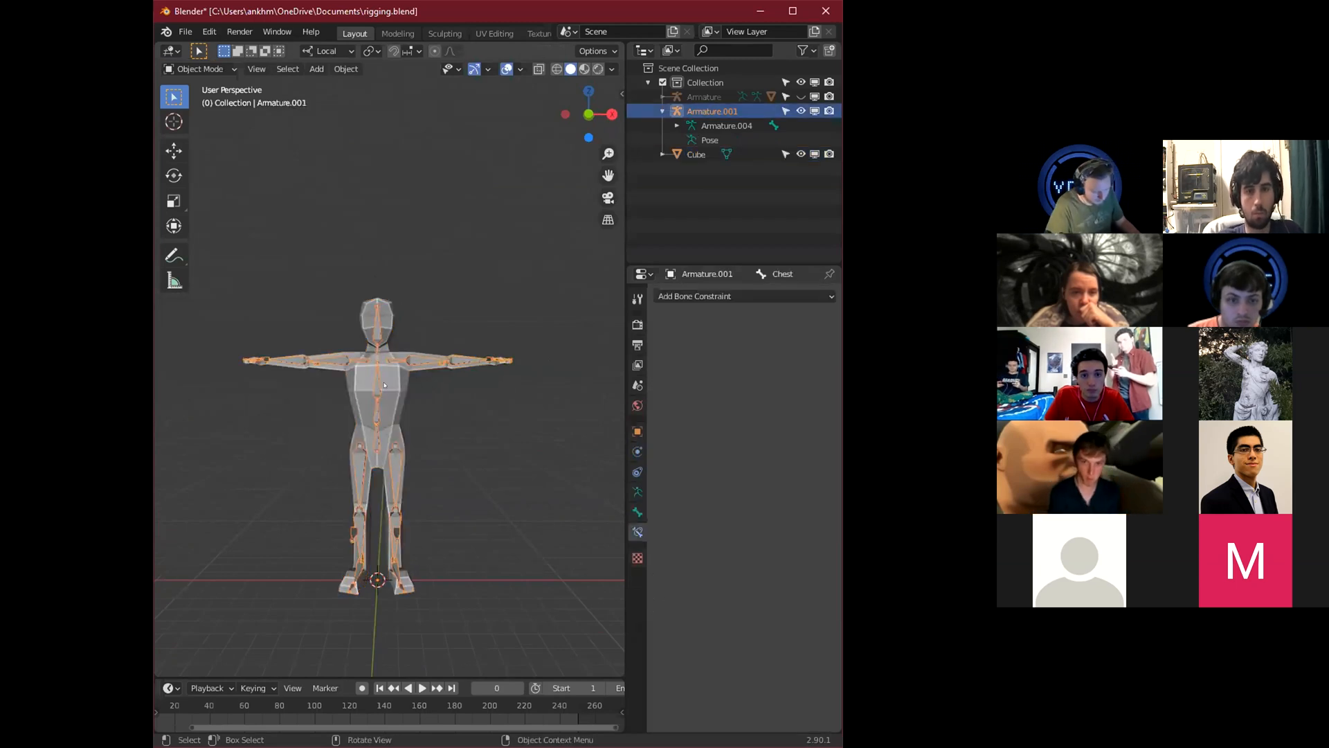
Try to parent the Cube body mesh to Armature.001 with automatic weights.
left_click(387, 385, "shift")
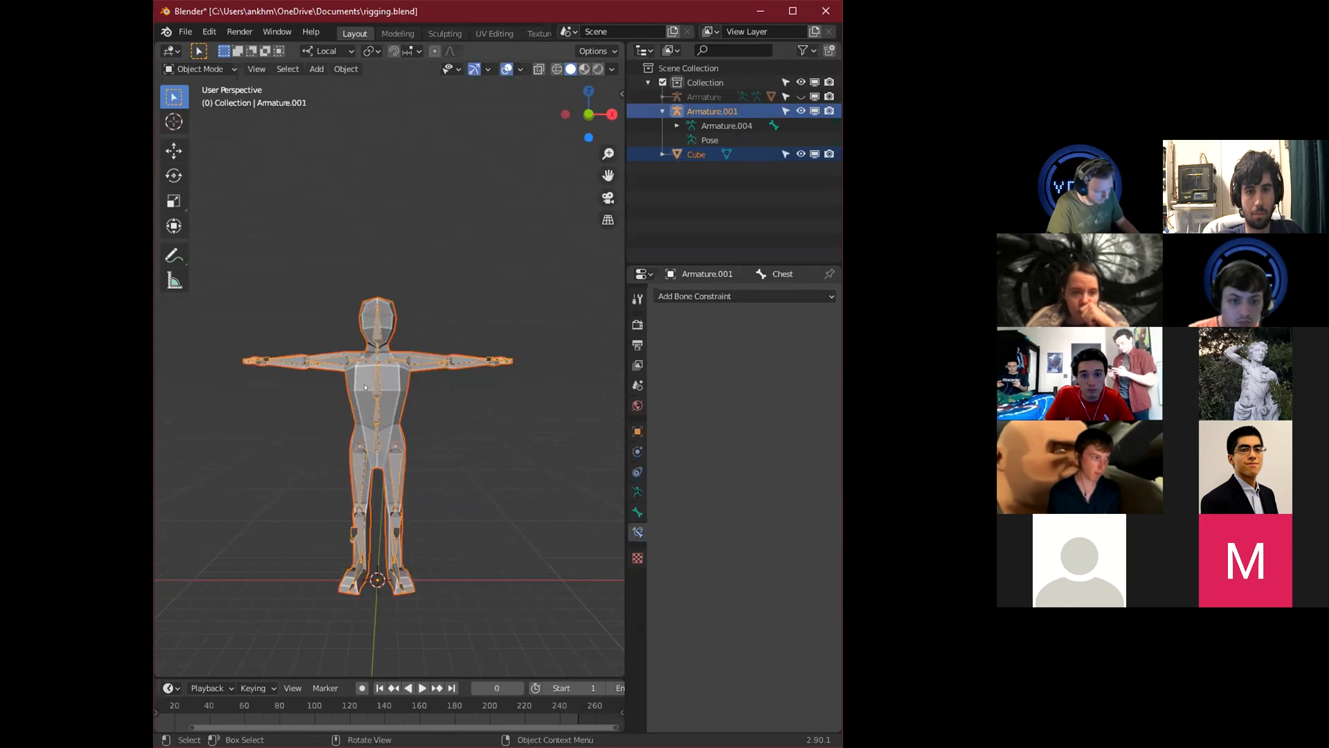
key("ctrl+p")
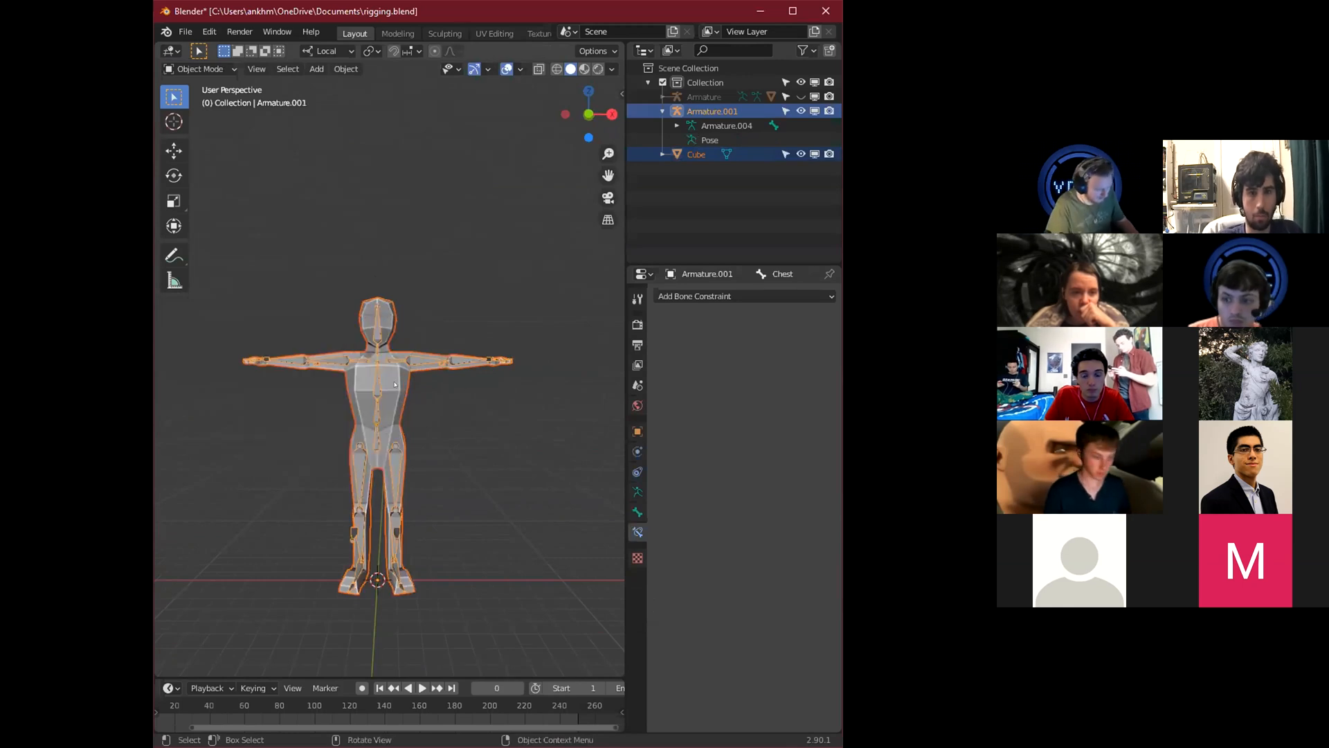
key("ctrl+p")
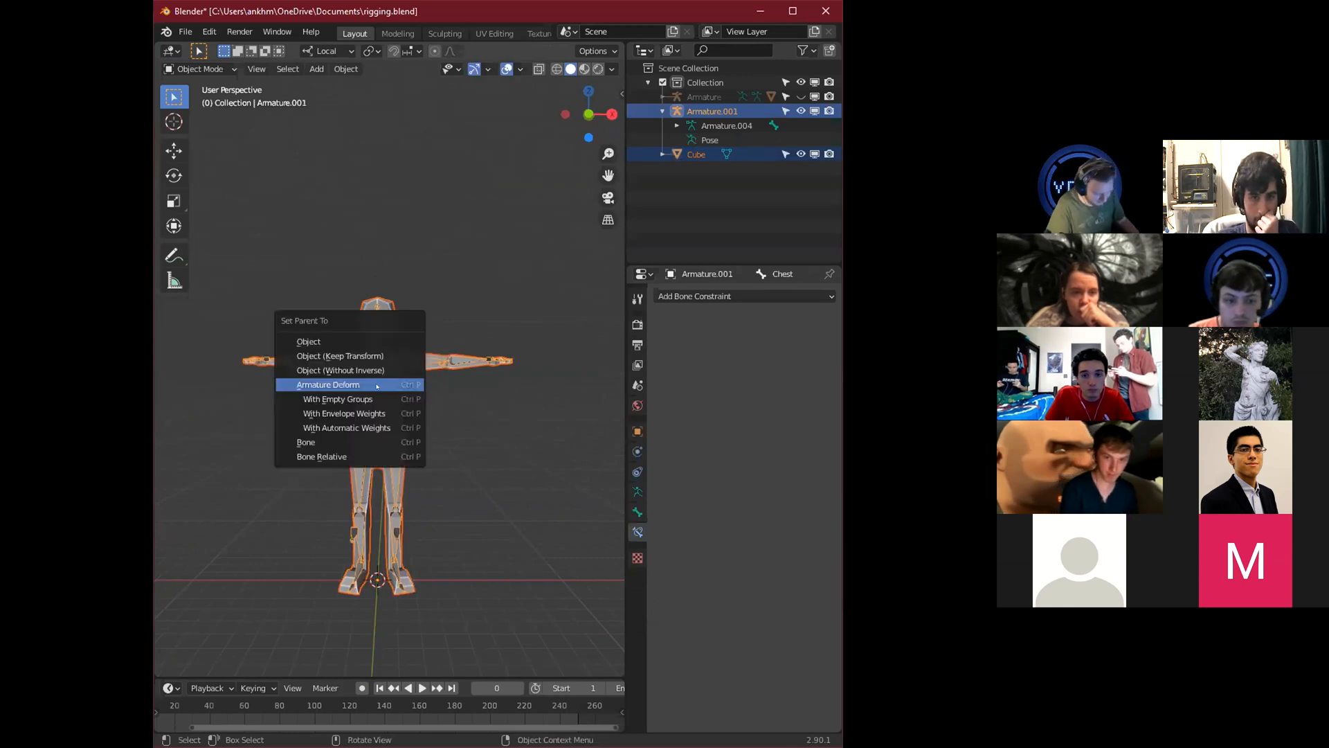
left_click(361, 427)
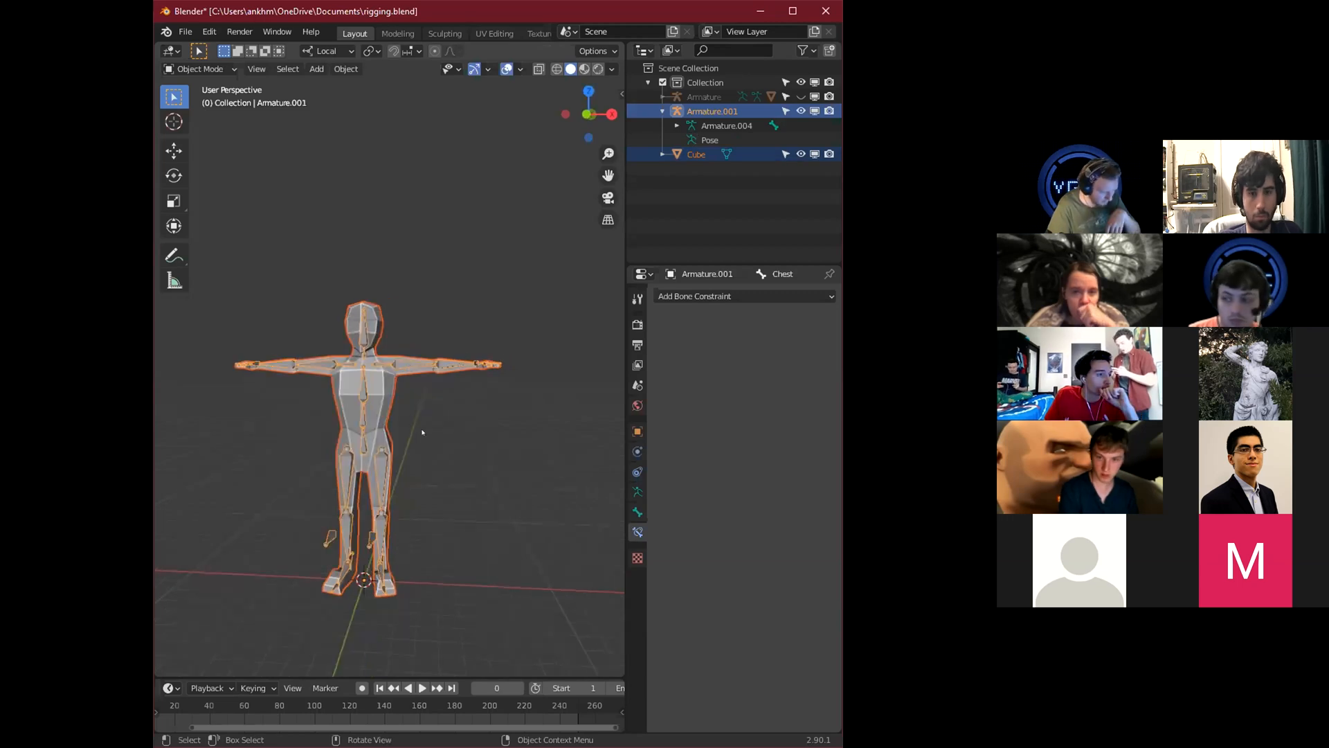
Reselect the Cube body mesh and add Armature.001 as the active object, and parent the mesh to it with automatic weights.
scroll(399, 433, "up", 3)
left_click(318, 410)
left_click(350, 387)
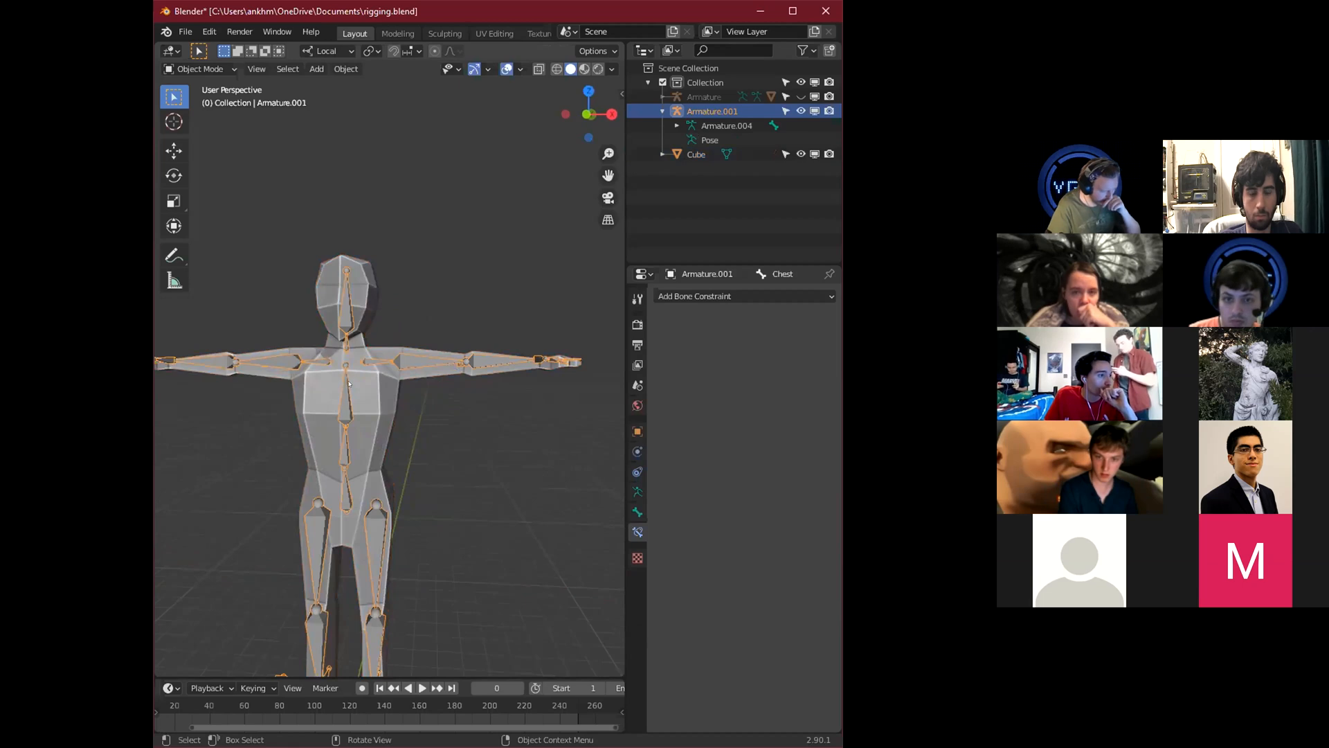
left_click(372, 429)
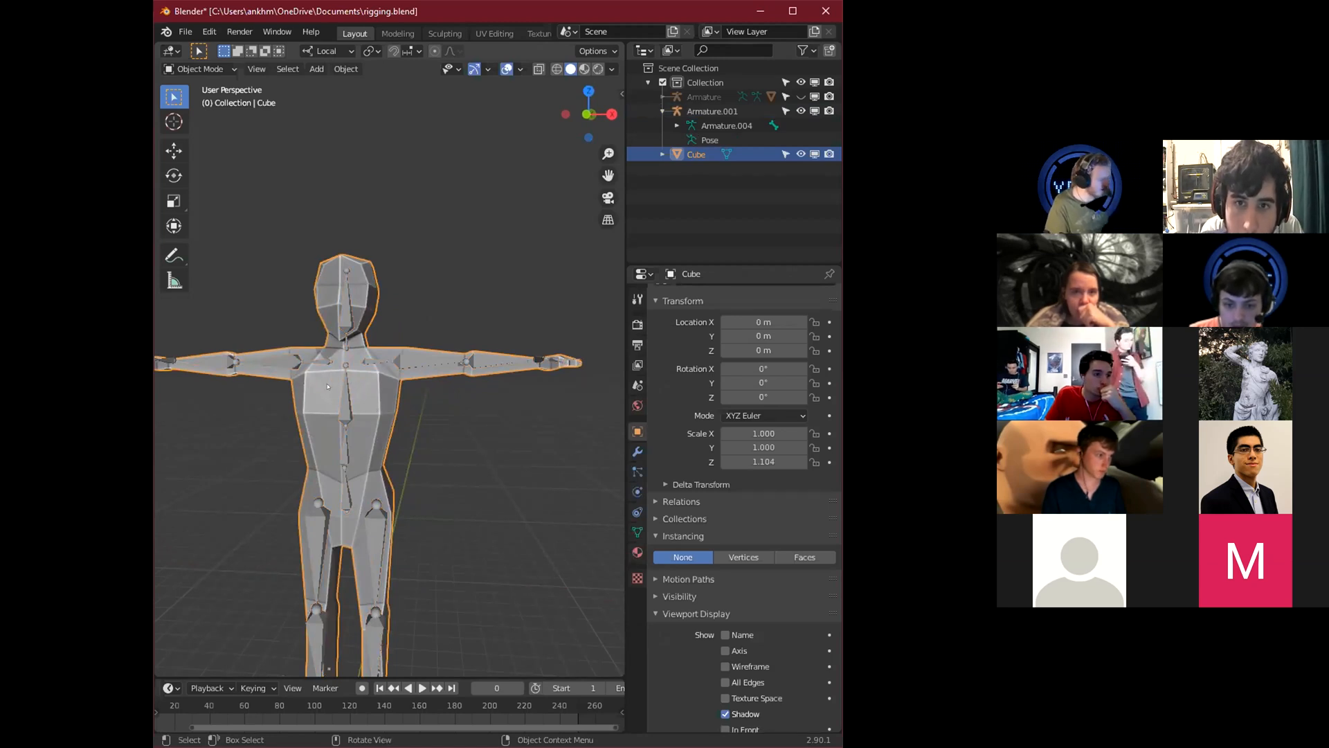
middle_click_drag(475, 407, 422, 429)
left_click(375, 409)
left_click(397, 387)
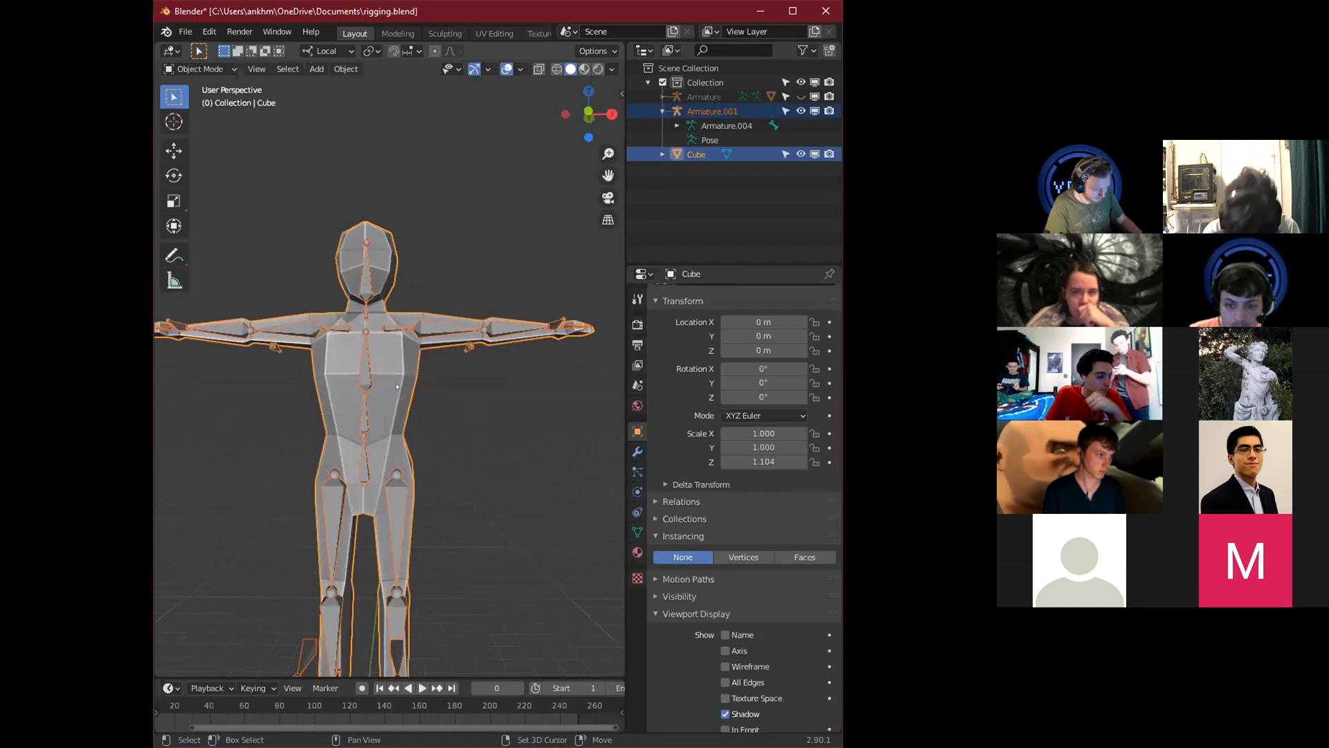
left_click(361, 371)
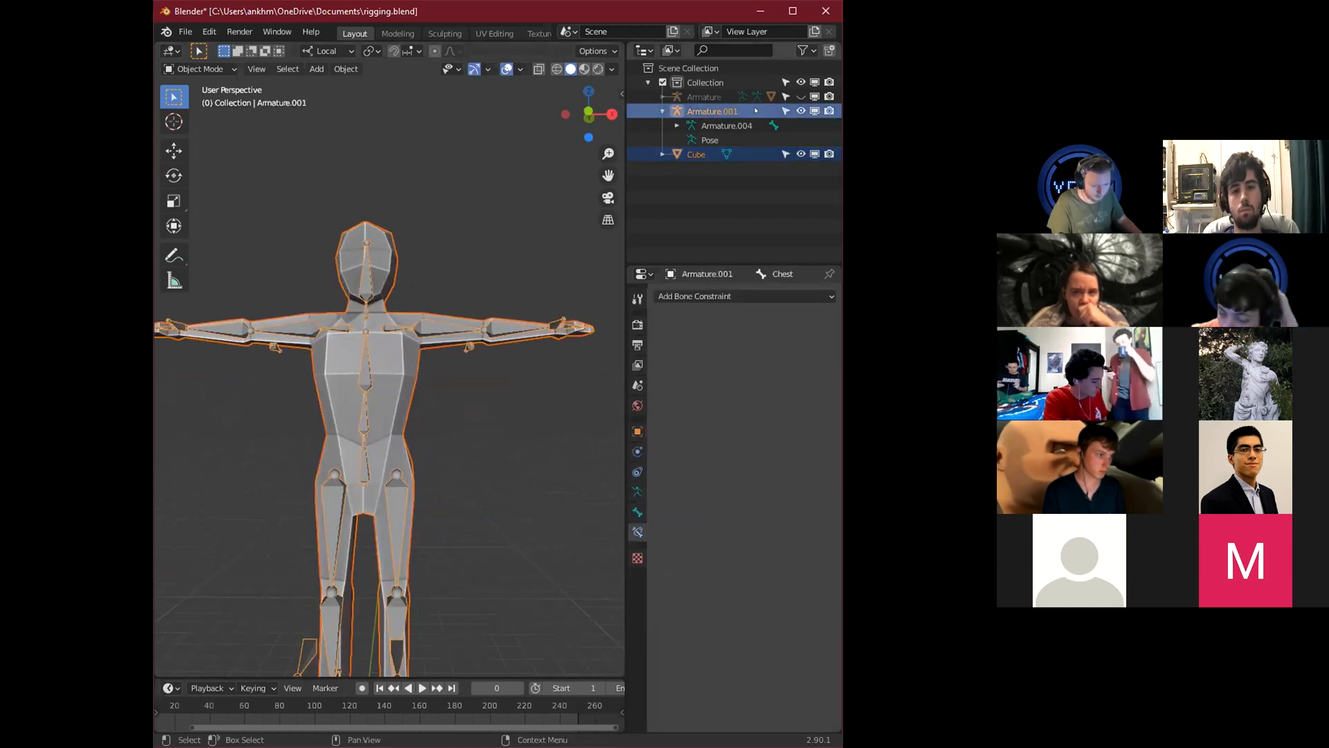
left_click(663, 82)
left_click(662, 82)
middle_click_drag(408, 410, 398, 420)
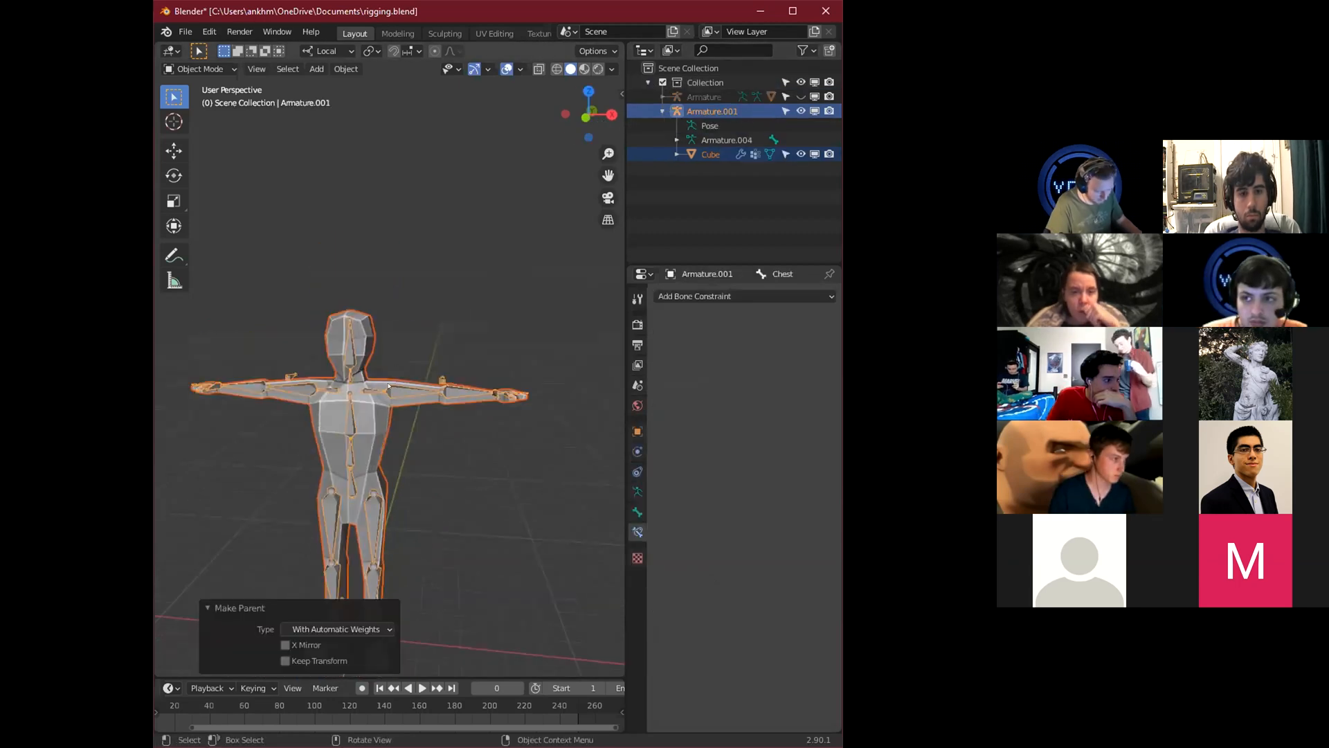
Select Armature.001 together with the Cube mesh as the active object and switch the mesh to Weight Paint mode.
left_click(389, 386)
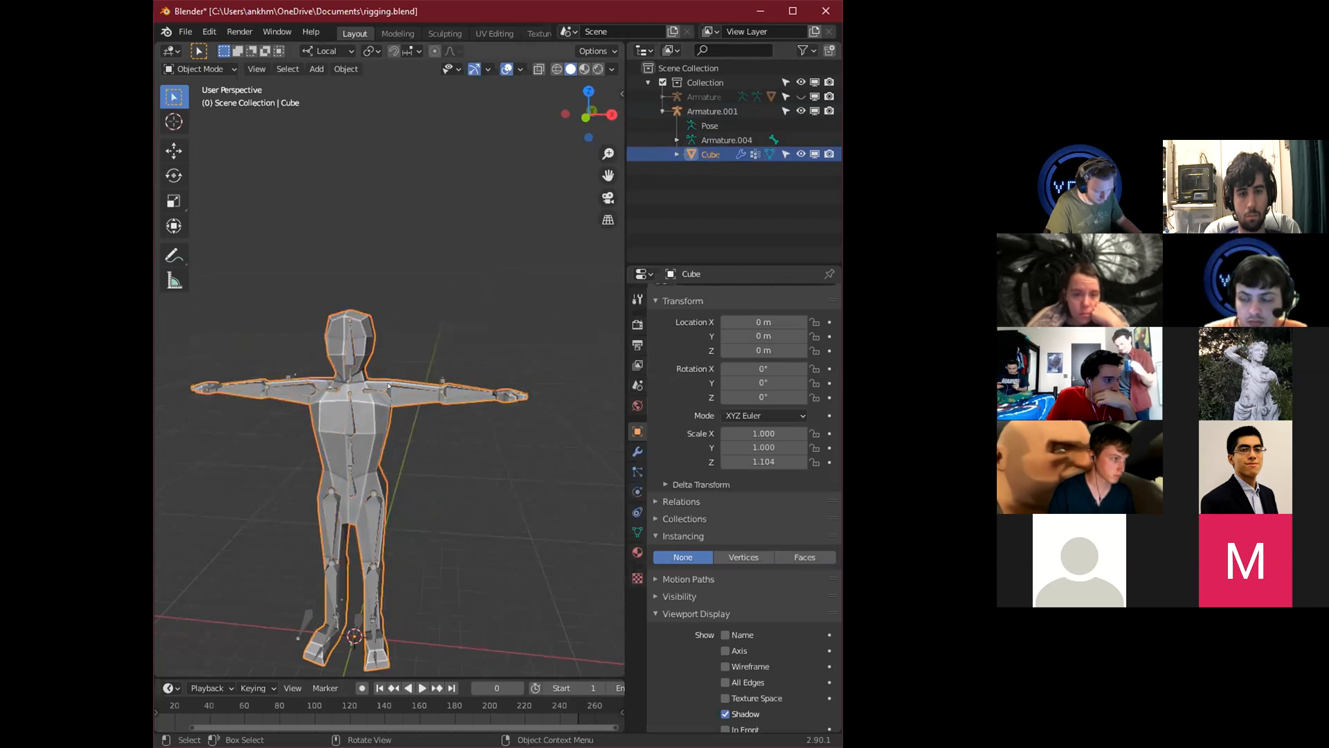
left_click(351, 407)
left_click(363, 409)
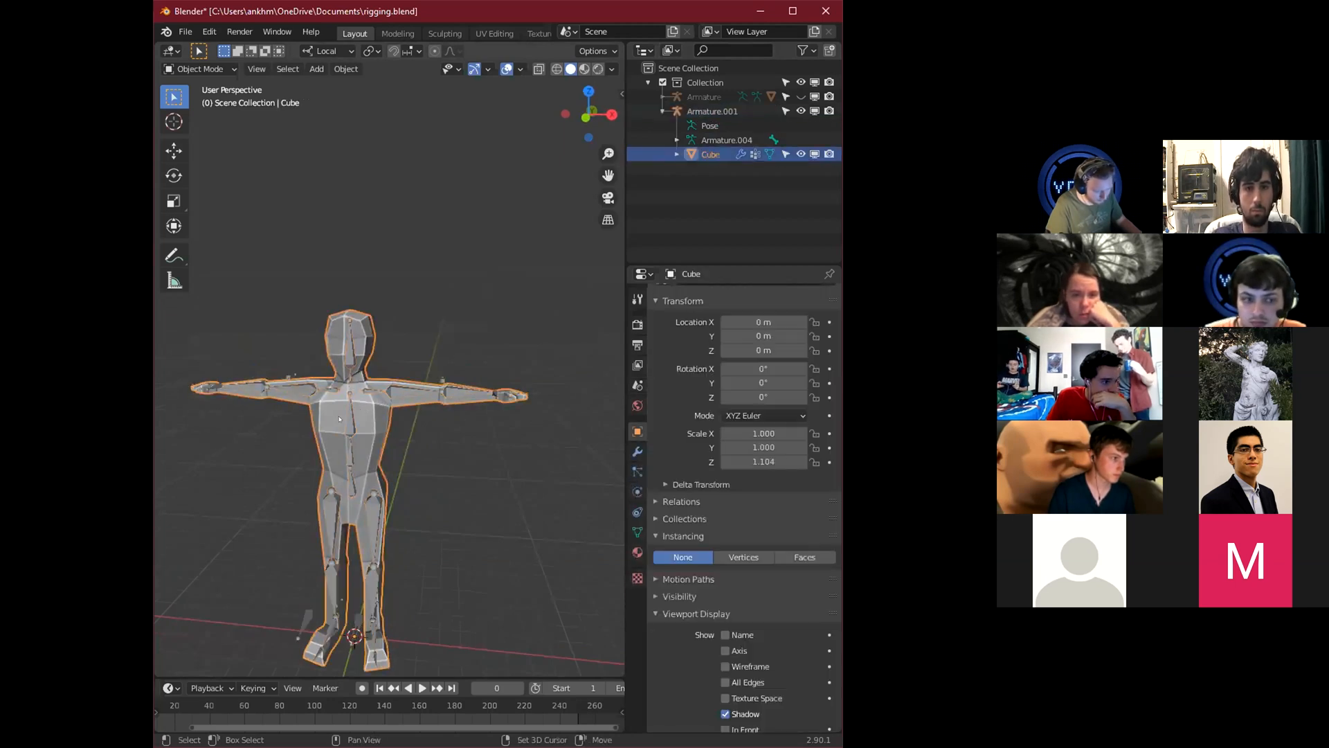
left_click(353, 407, "shift")
left_click(200, 69)
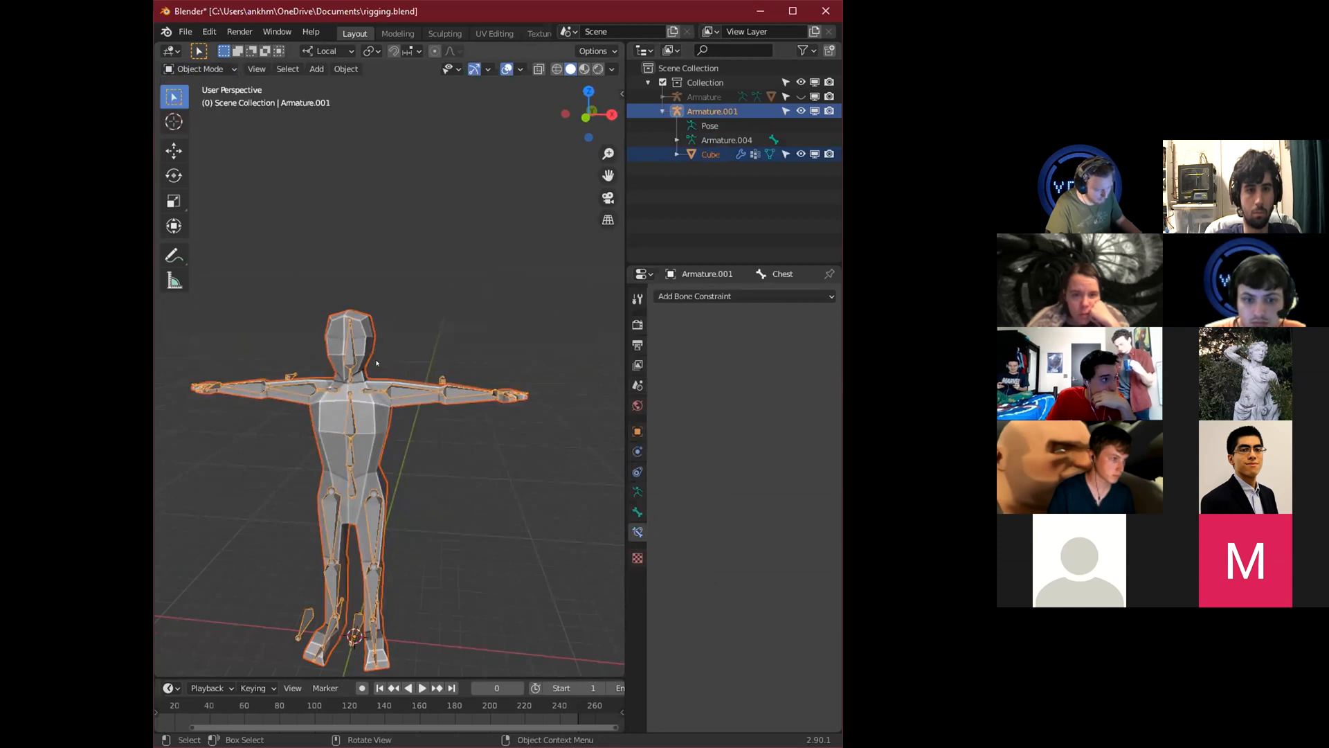
left_click(375, 427)
left_click(351, 409)
left_click(353, 409, "shift")
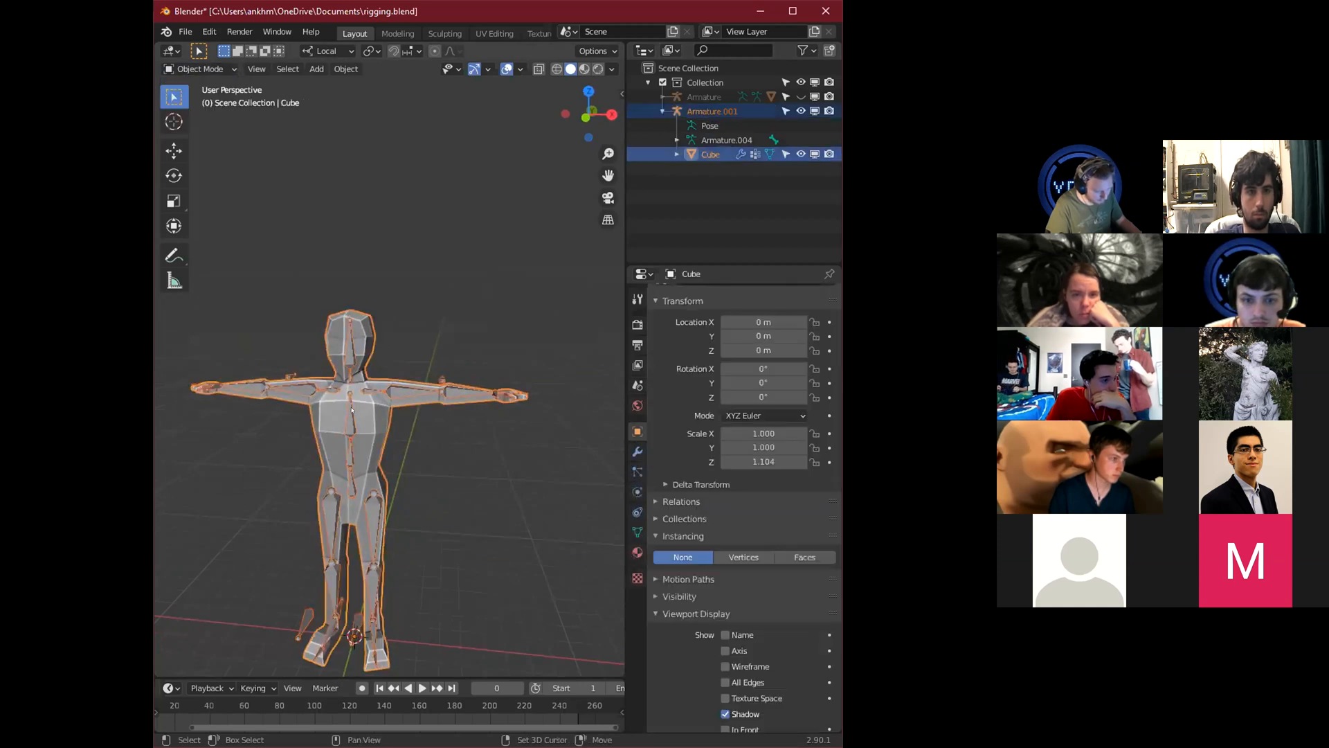
left_click(200, 68)
left_click(204, 148)
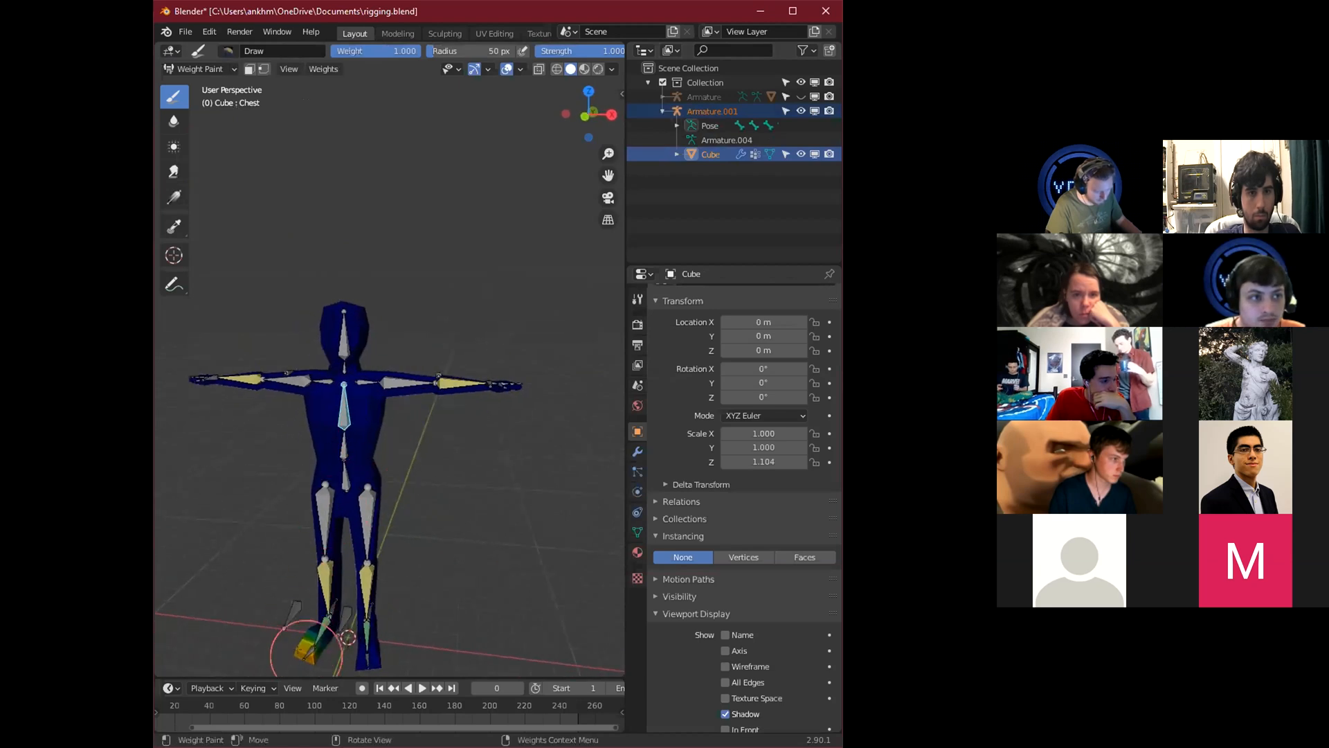
Inspect the weights of individual bones across the right leg, torso and left arm, from Toes.R to WristIK.L.
left_click(307, 650, "ctrl")
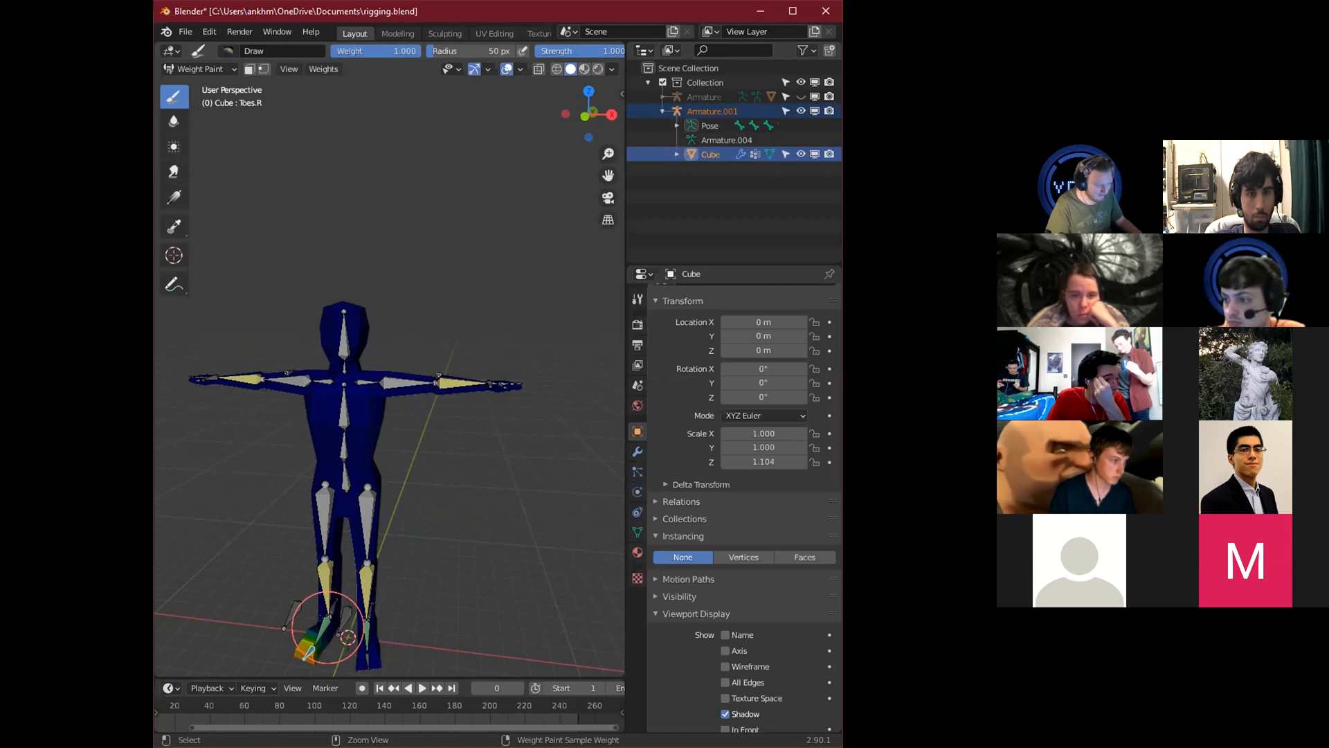
left_click(325, 619, "ctrl")
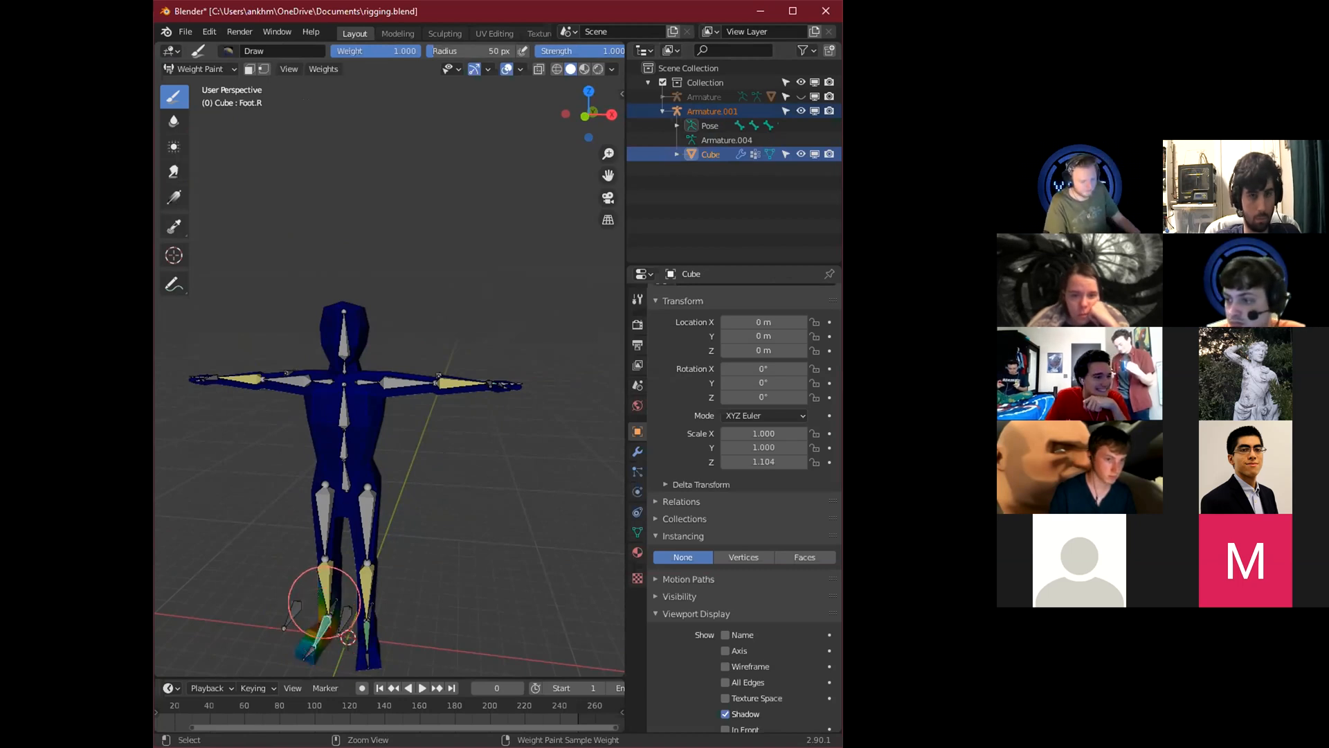
left_click(325, 512, "ctrl")
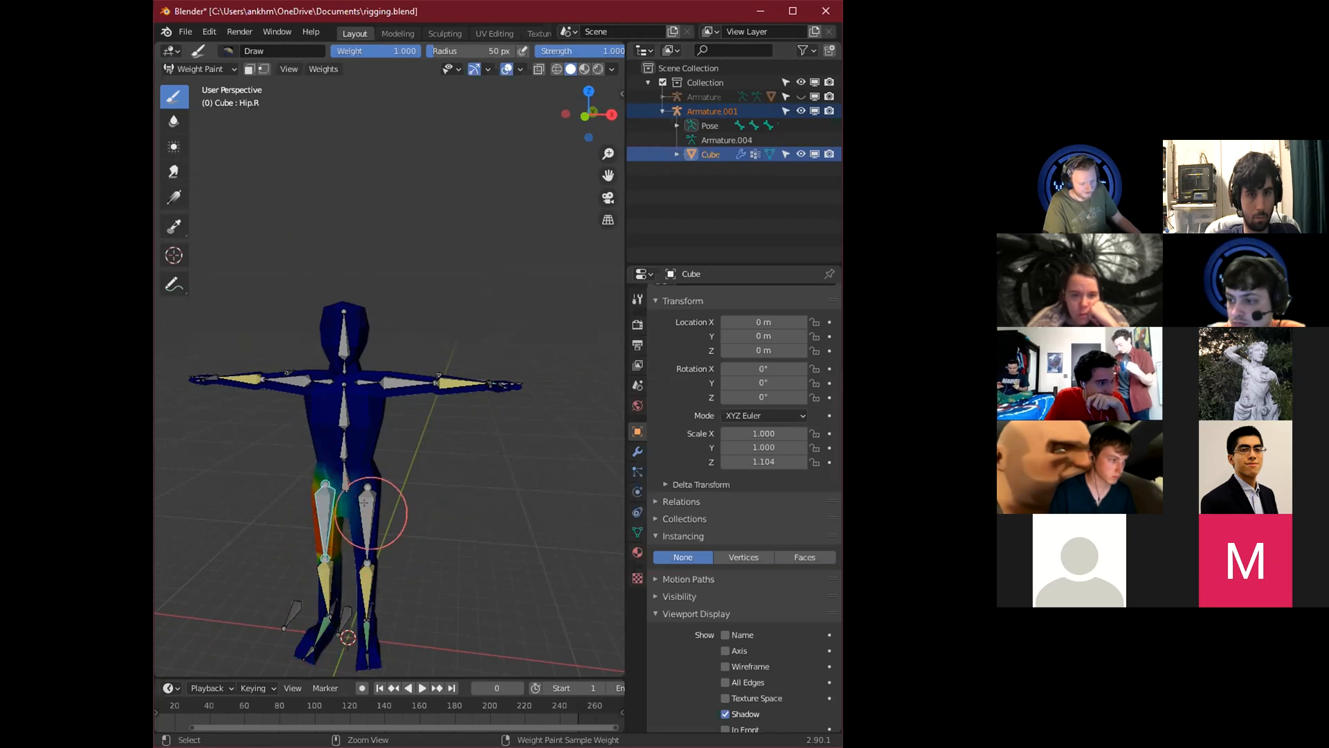
left_click(342, 466, "ctrl")
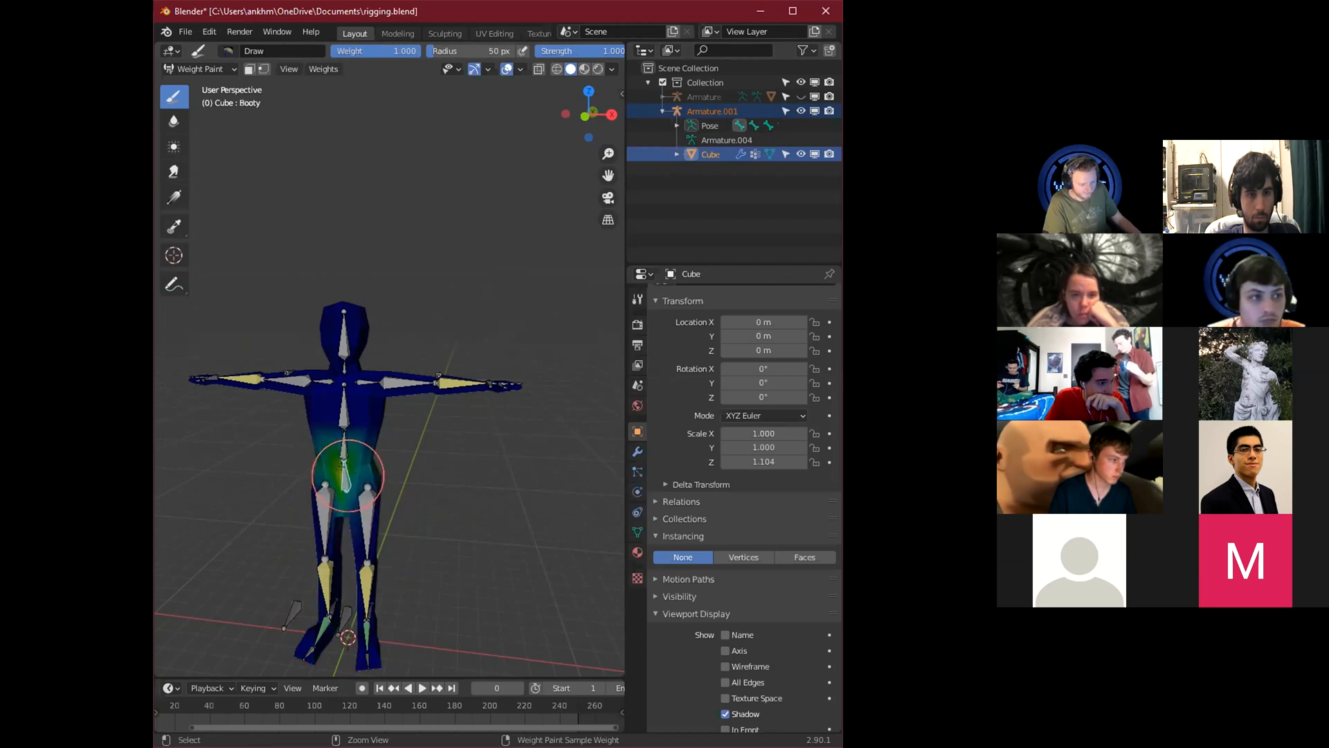
left_click(341, 398, "ctrl")
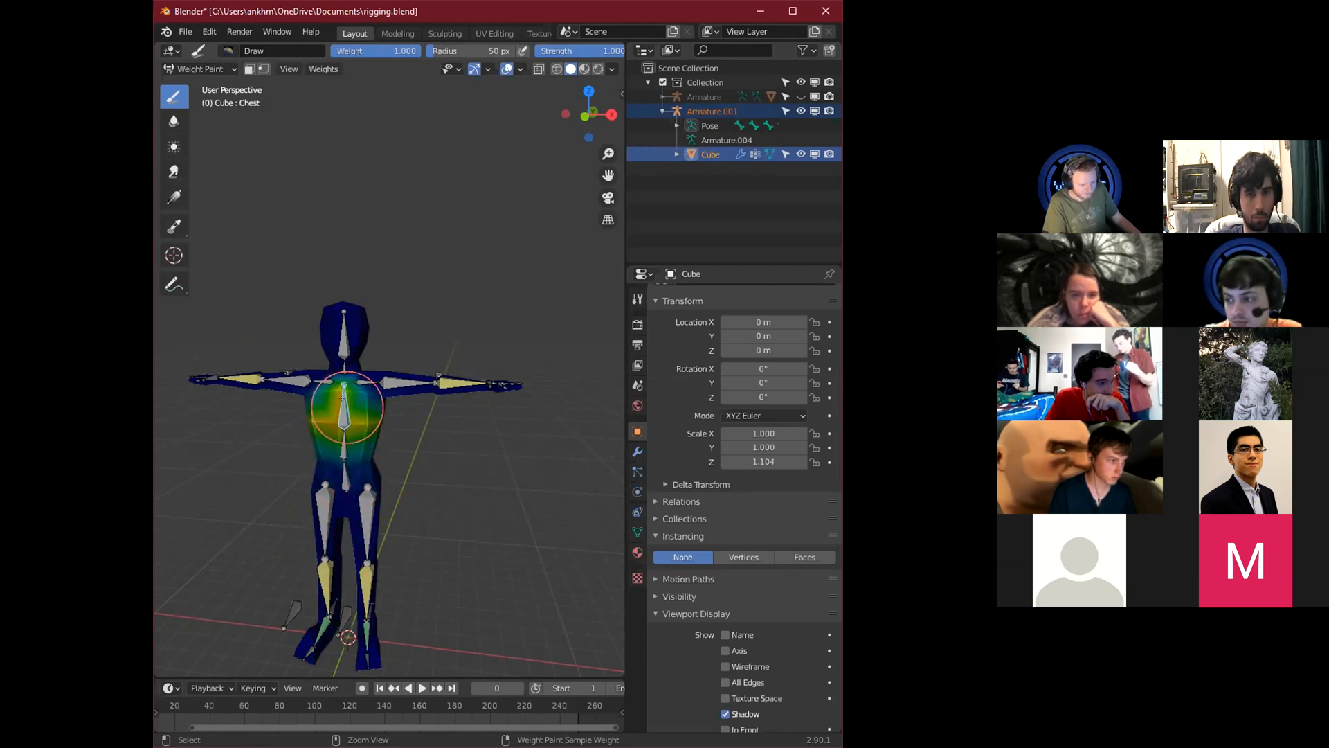
left_click(378, 383, "ctrl")
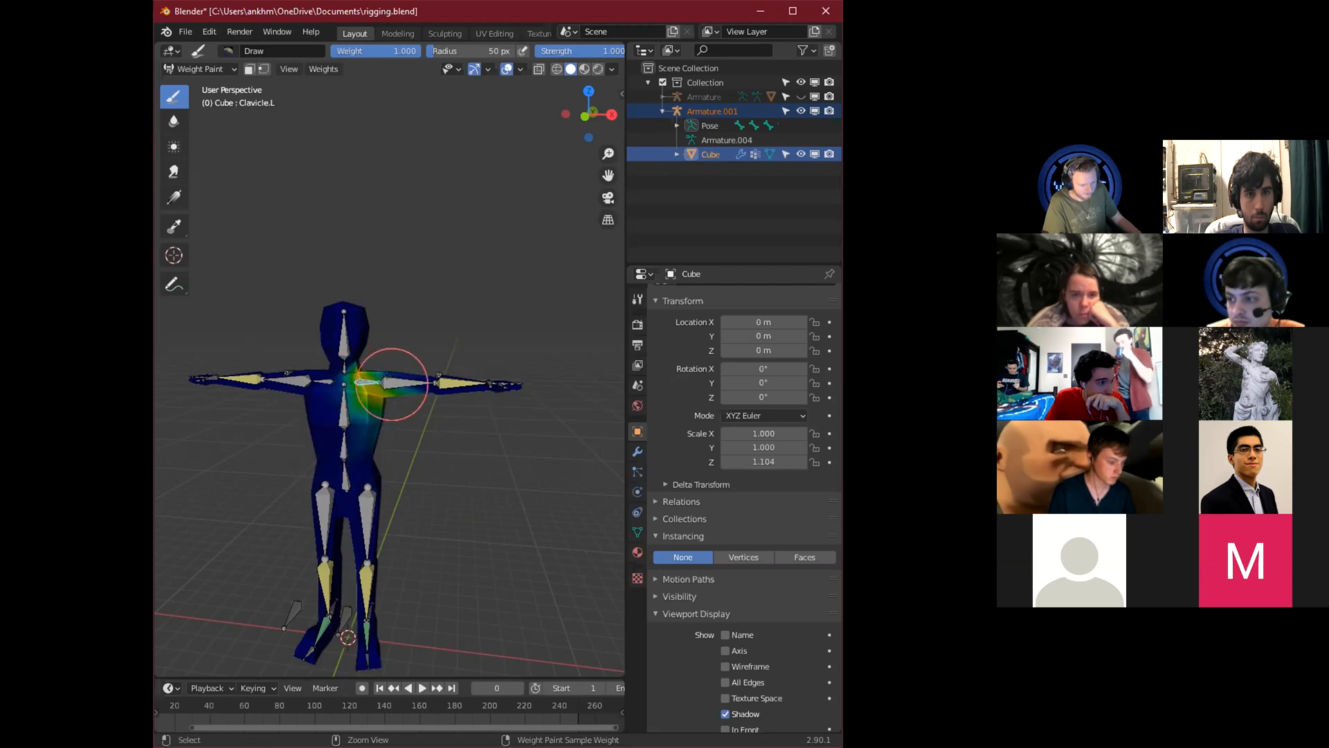
left_click(449, 385, "ctrl")
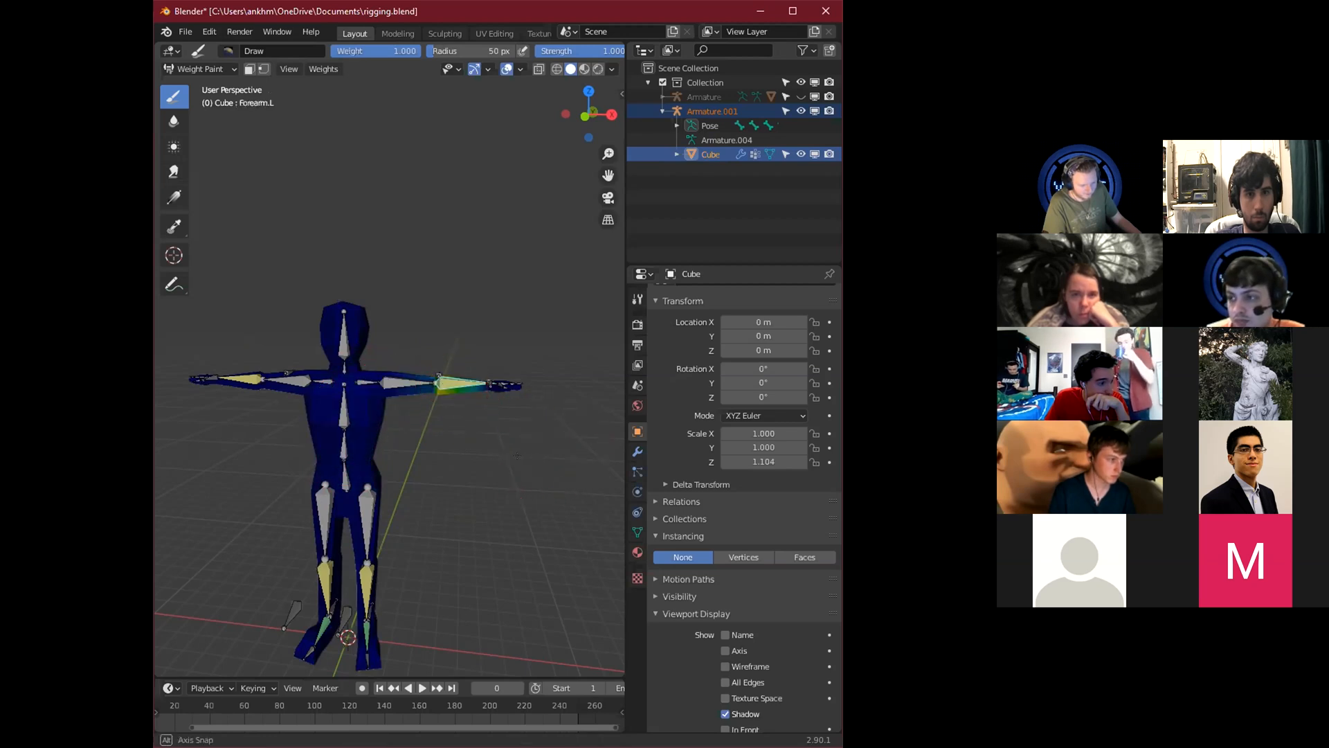
middle_click_drag(517, 456, 510, 496)
left_click(454, 457, "ctrl")
middle_click_drag(453, 457, 450, 423)
Leave Weight Paint mode and put Armature.001 into Pose Mode.
left_click(192, 69)
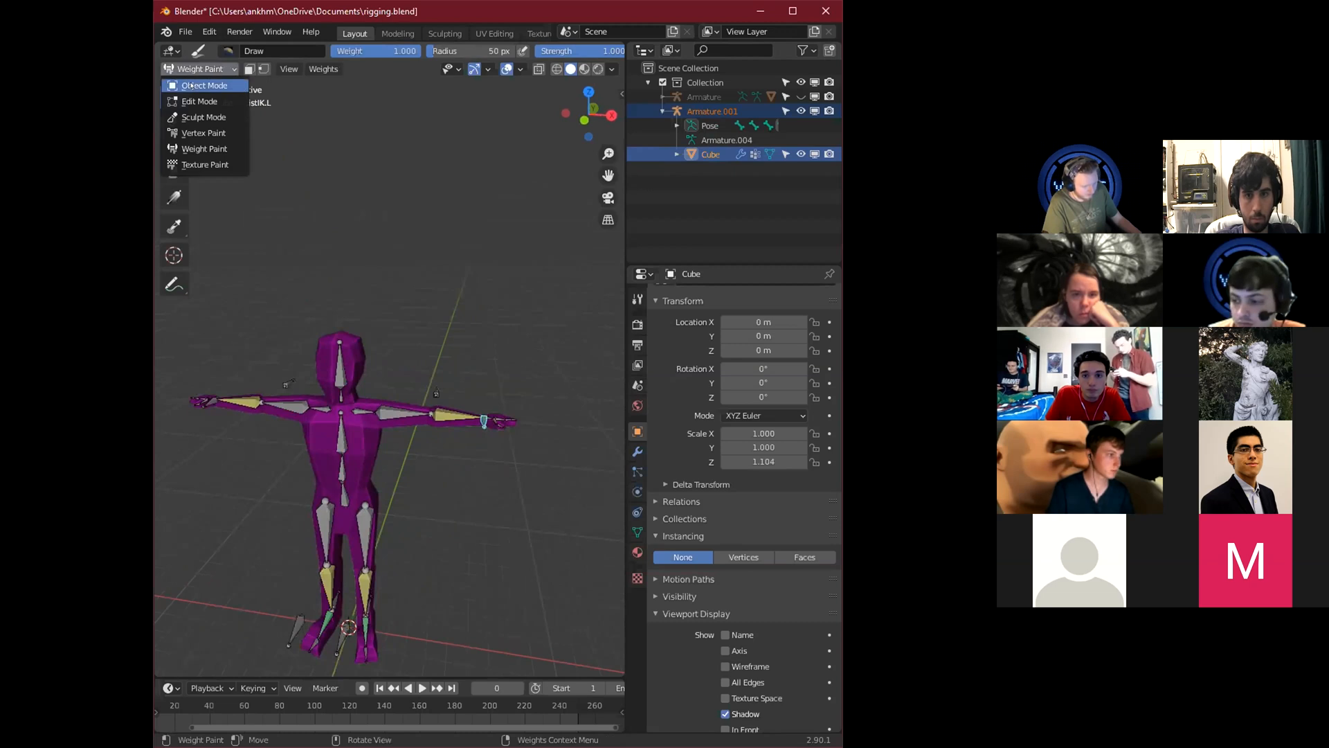
left_click(192, 85)
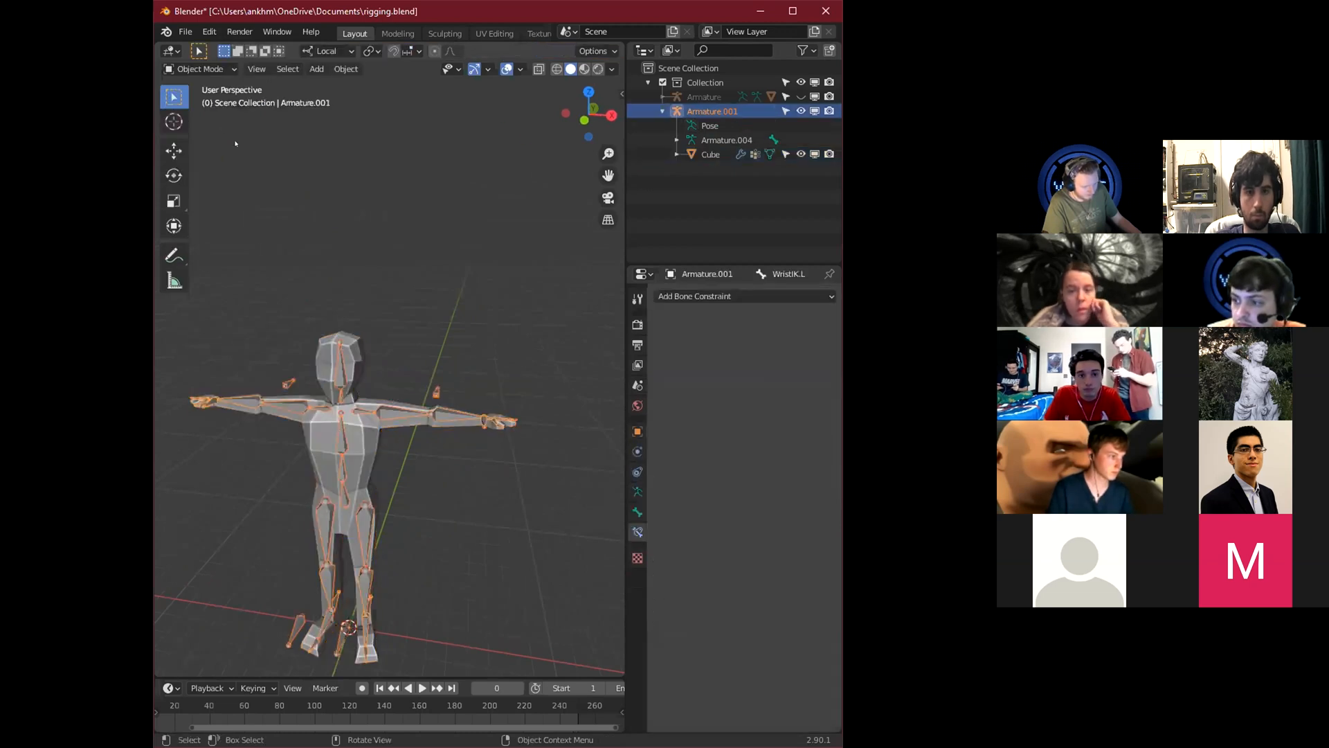
left_click(197, 68)
left_click(196, 115)
middle_click_drag(395, 416, 423, 433)
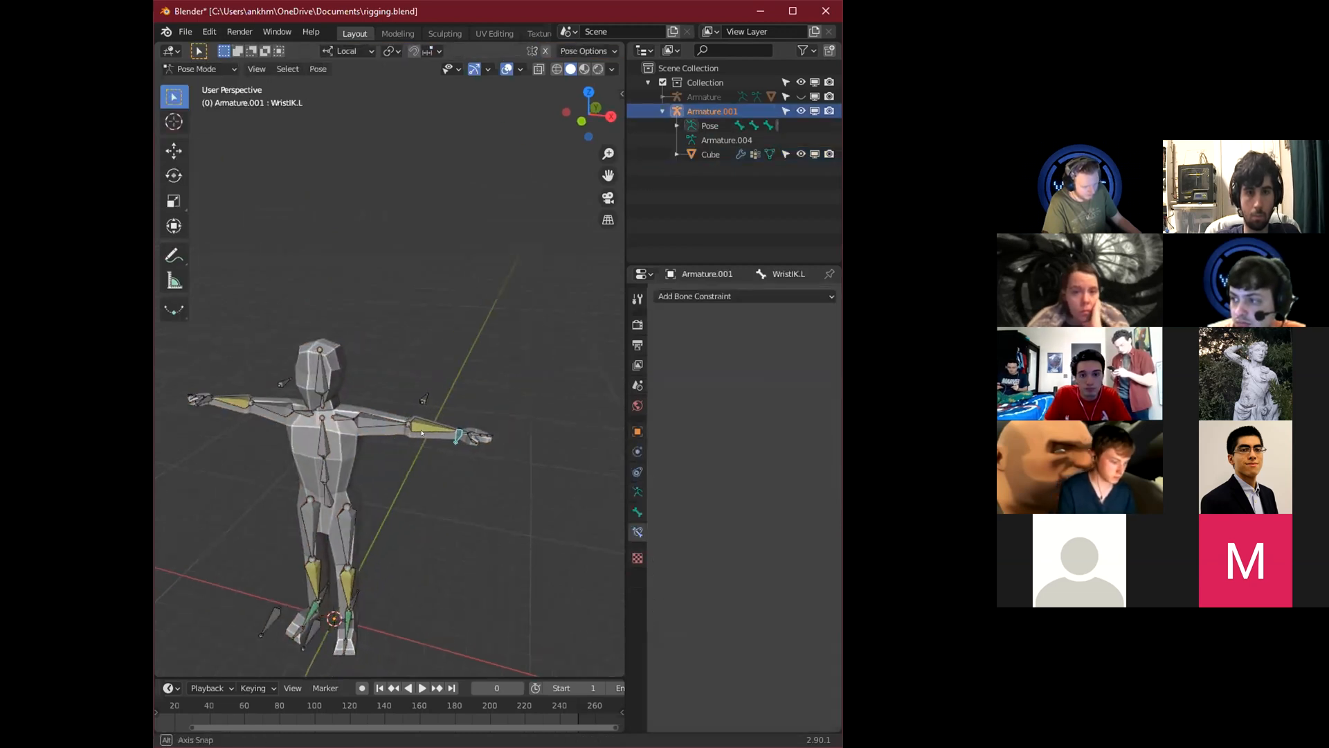
Move the WristIK.L bone to bend the left arm with the hand raised, and rotate it 65.1° about its local Y axis.
key("g")
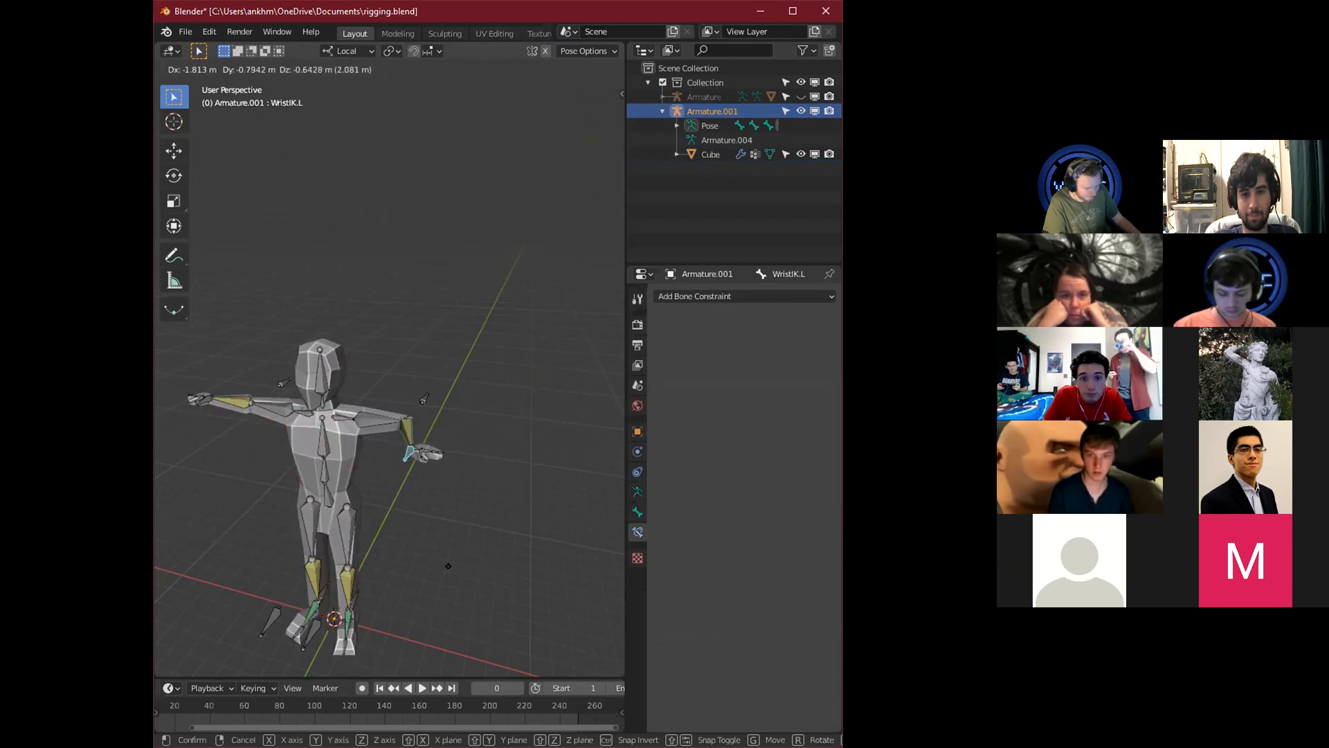
right_click(453, 568)
middle_click_drag(478, 498, 424, 464)
scroll(409, 536, "up", 4)
key("g")
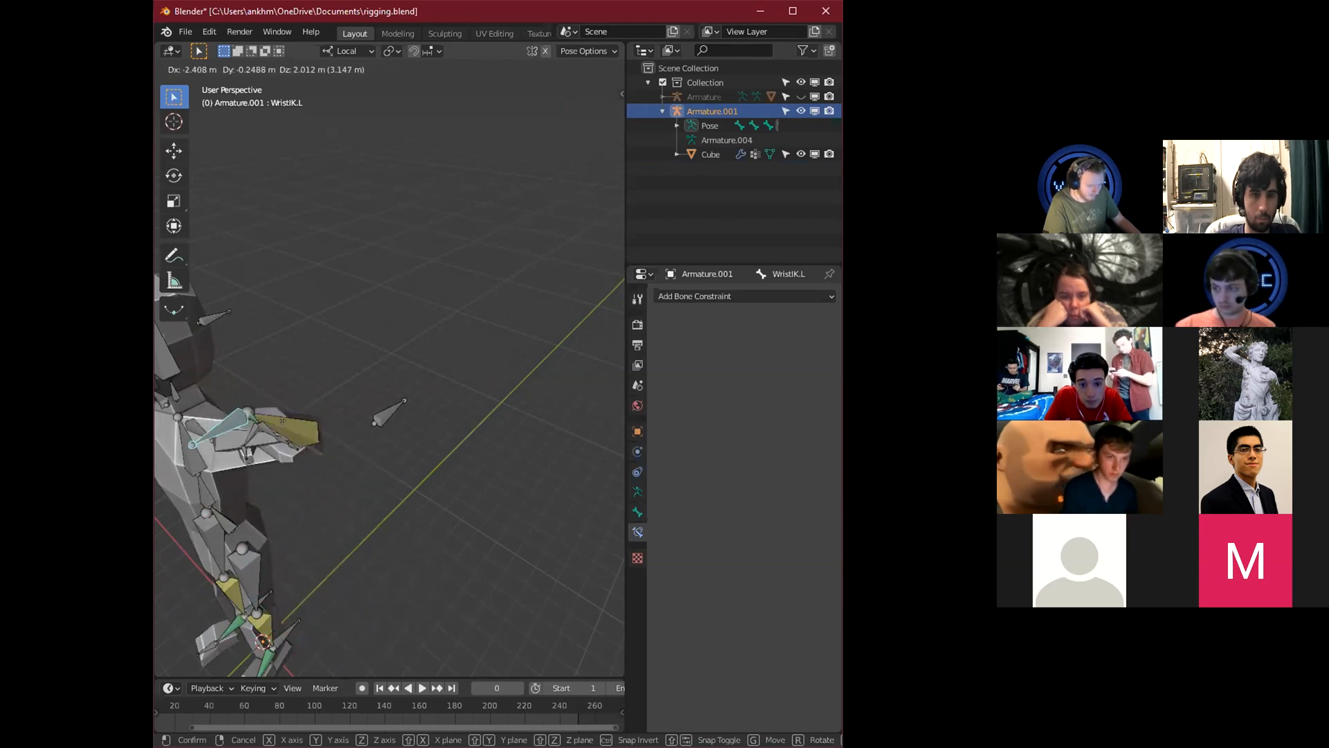
left_click(340, 482)
middle_click_drag(395, 464, 418, 359)
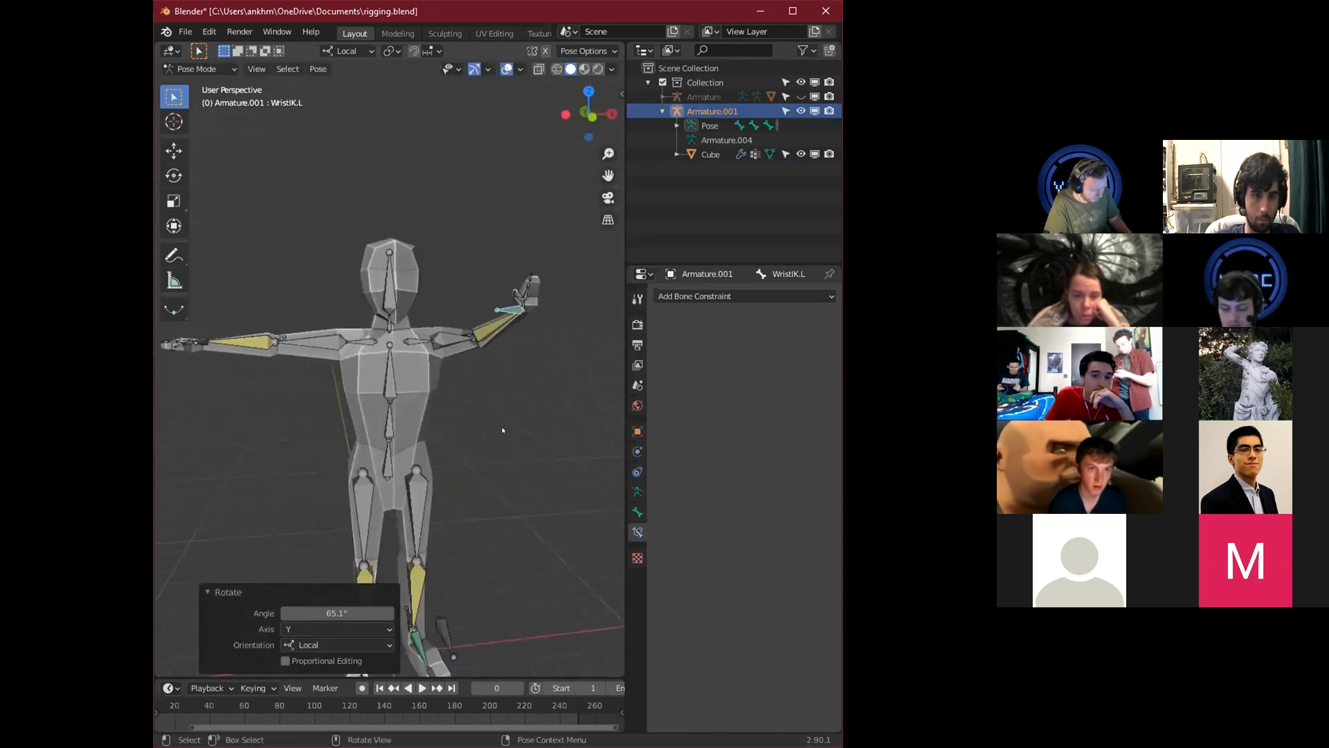
scroll(503, 430, "down", 3)
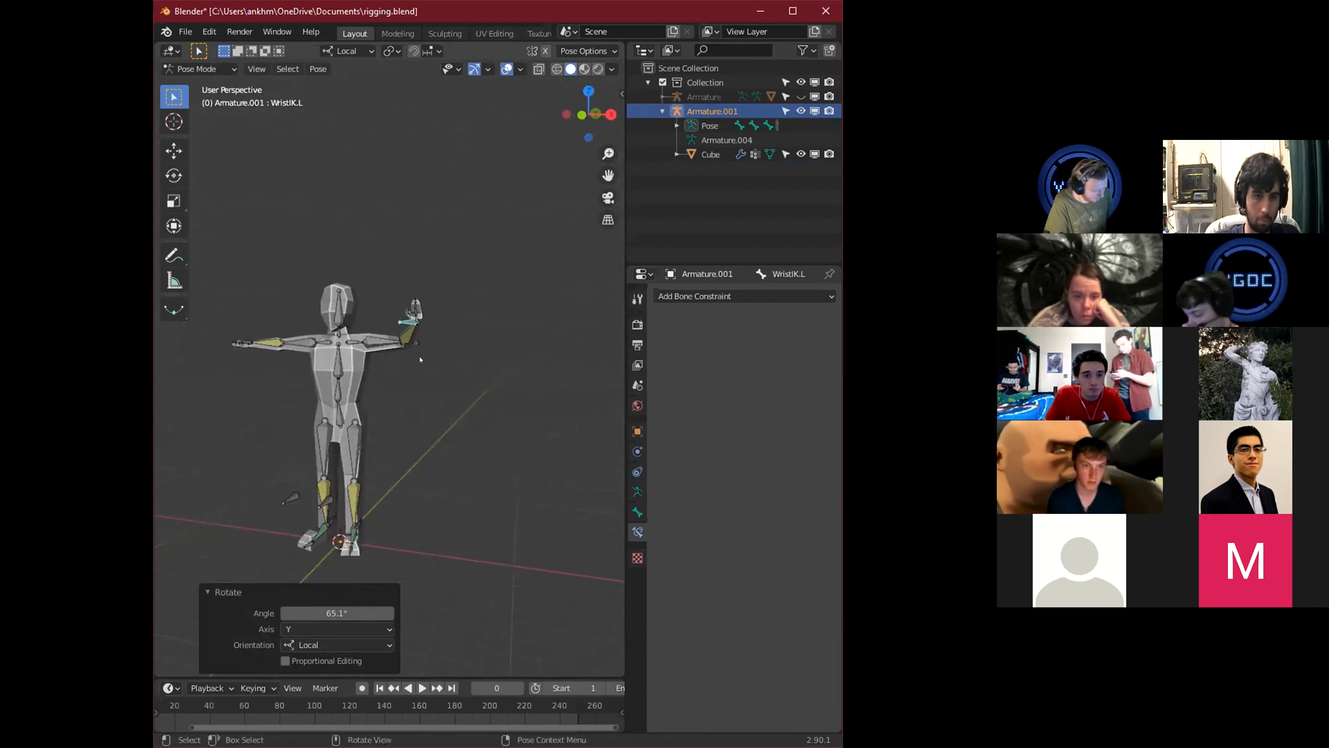
key("g")
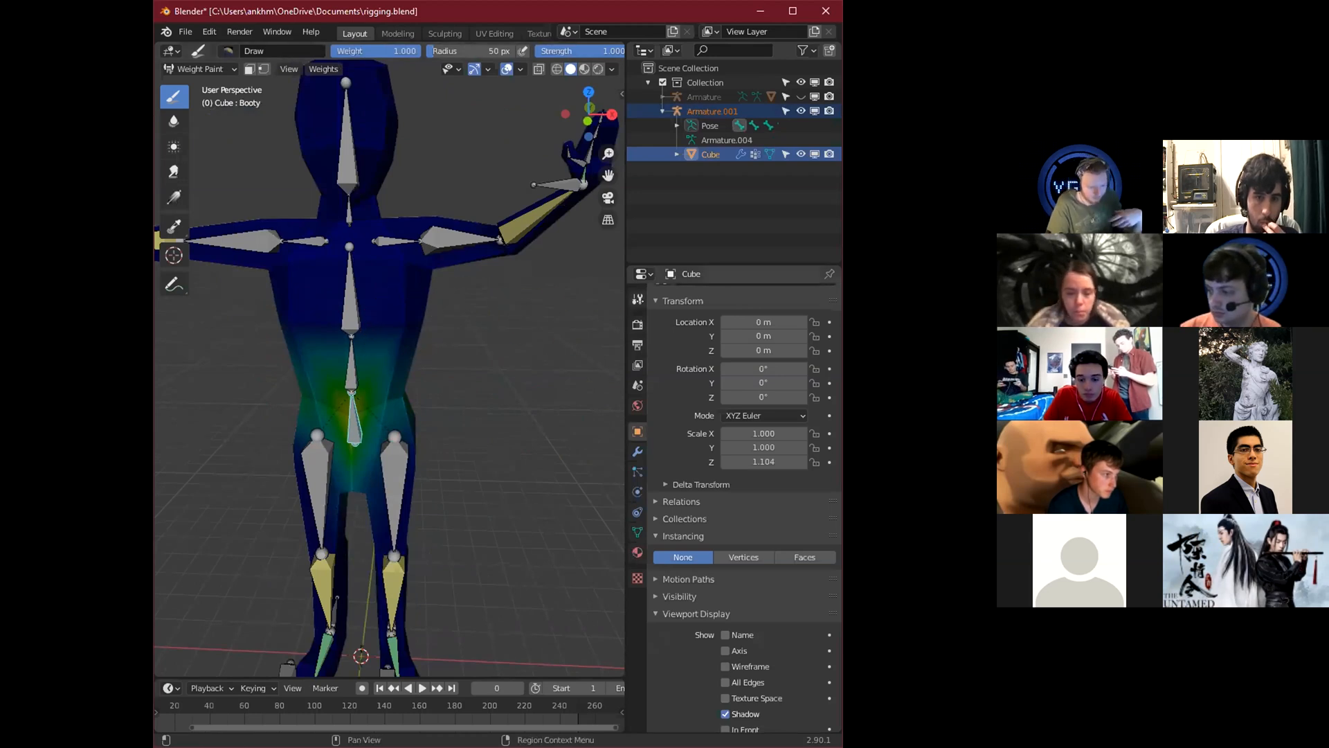
Show the Draw brush's settings and options for weight painting the Cube mesh.
left_click(637, 299)
scroll(729, 511, "down", 1)
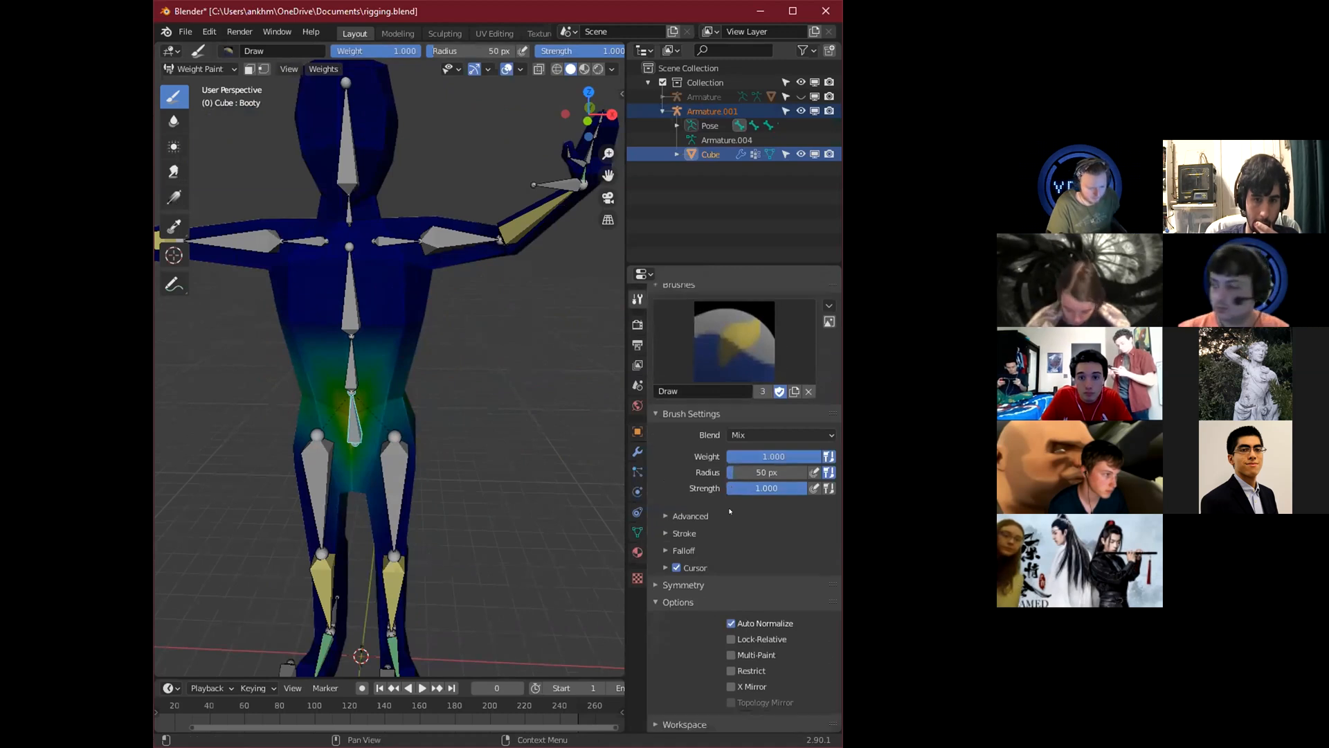
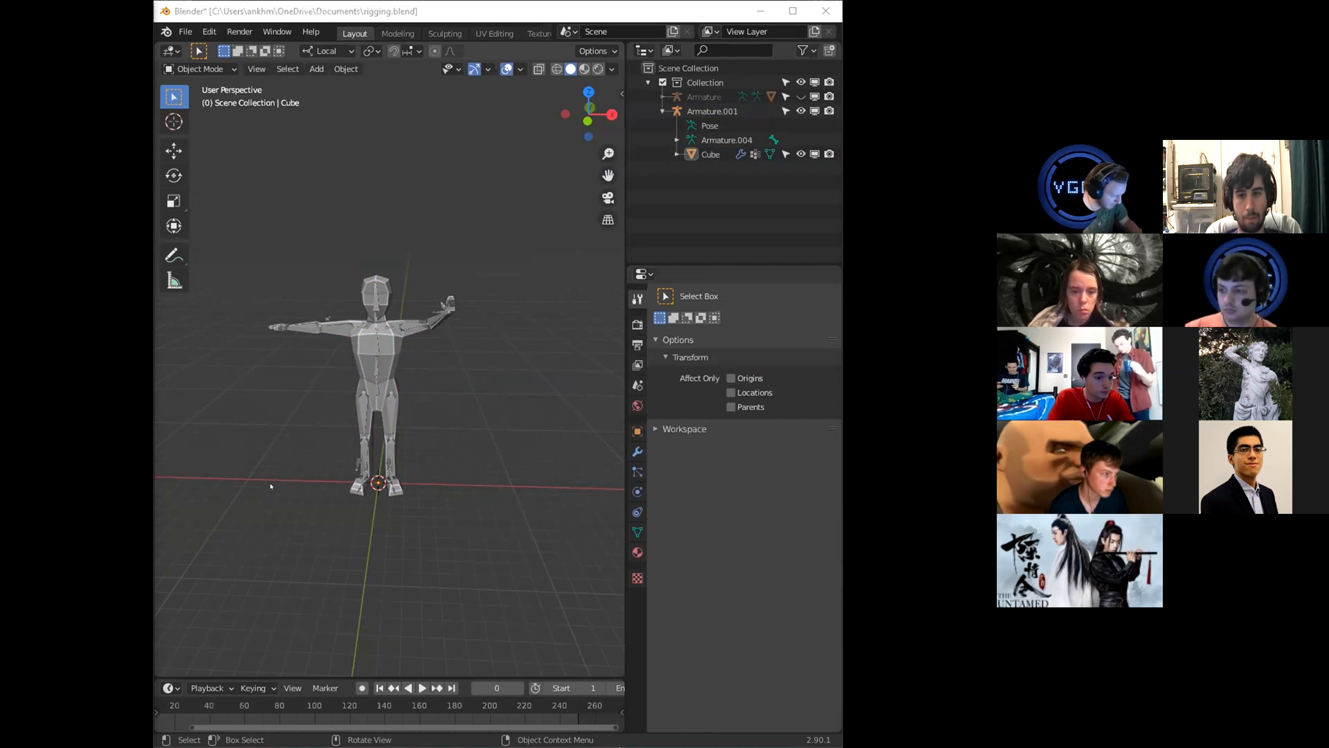
scroll(270, 486, "up", 4)
scroll(270, 443, "up", 6)
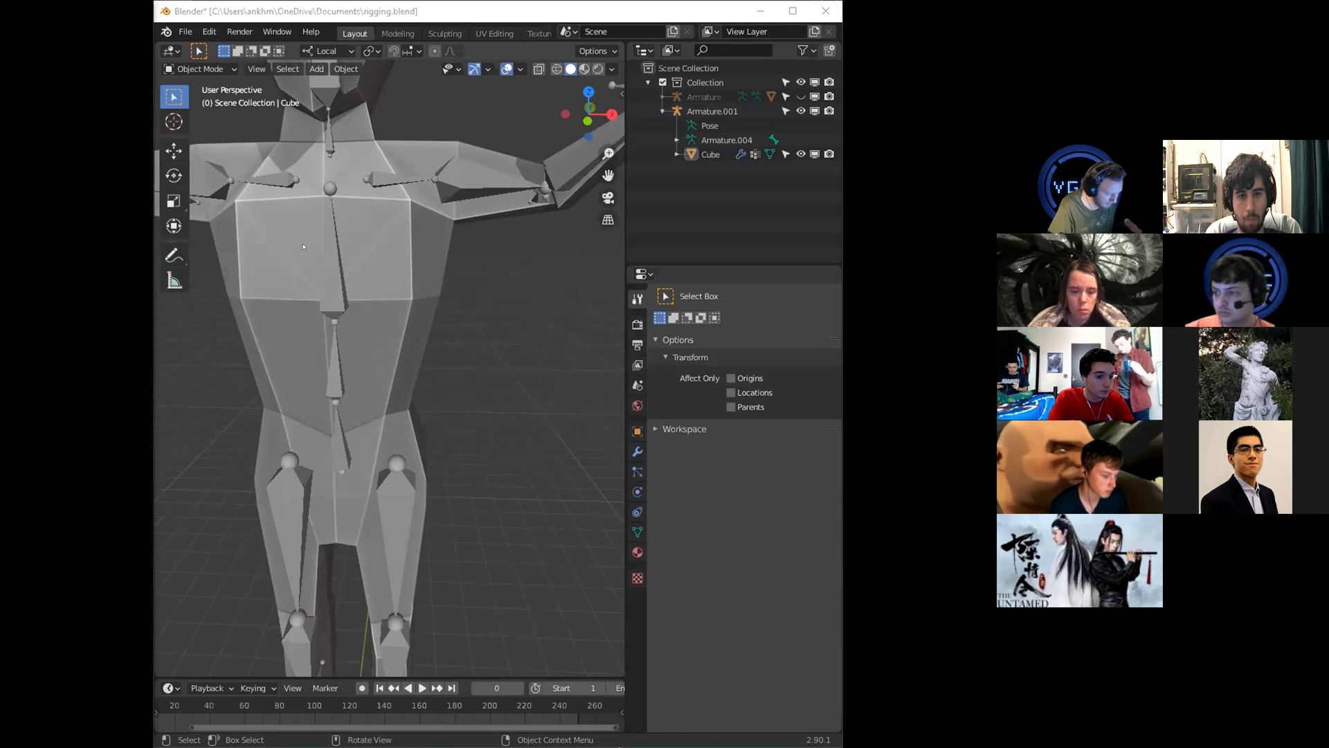
left_click_drag(302, 247, 330, 197)
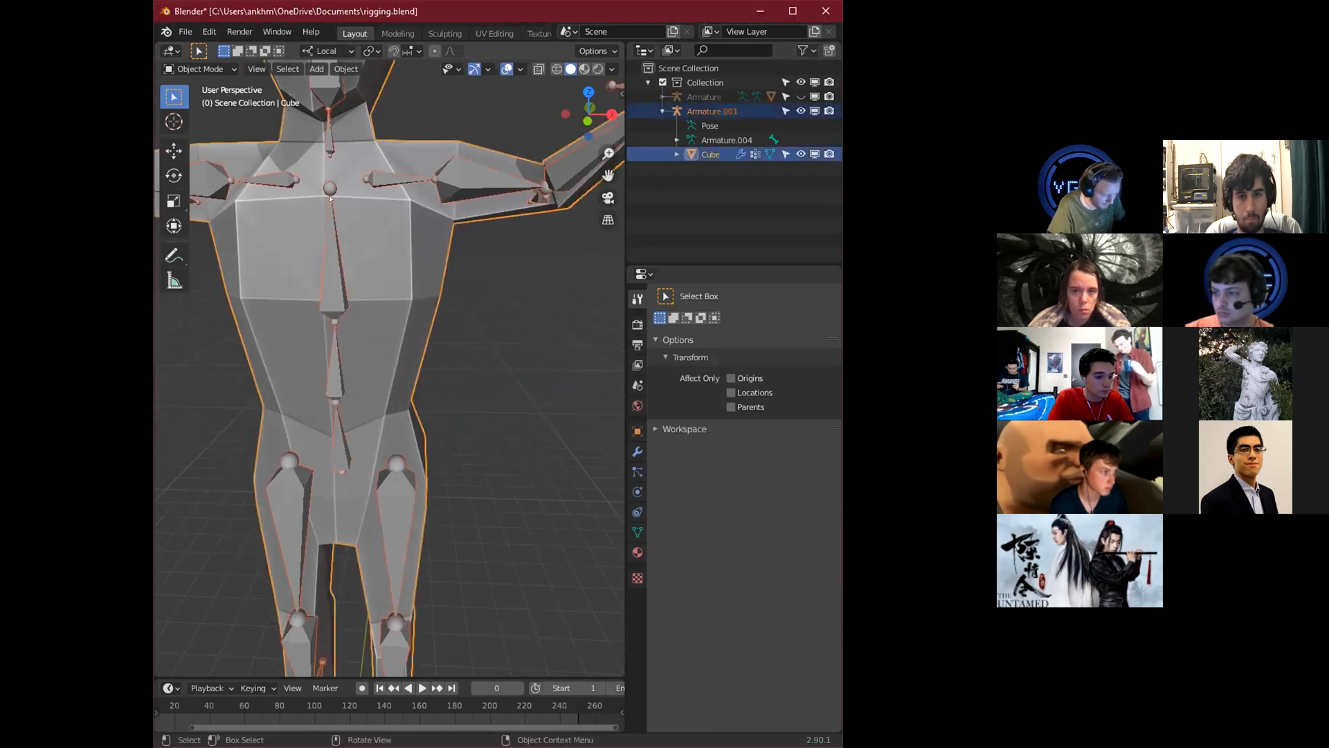
left_click(204, 67)
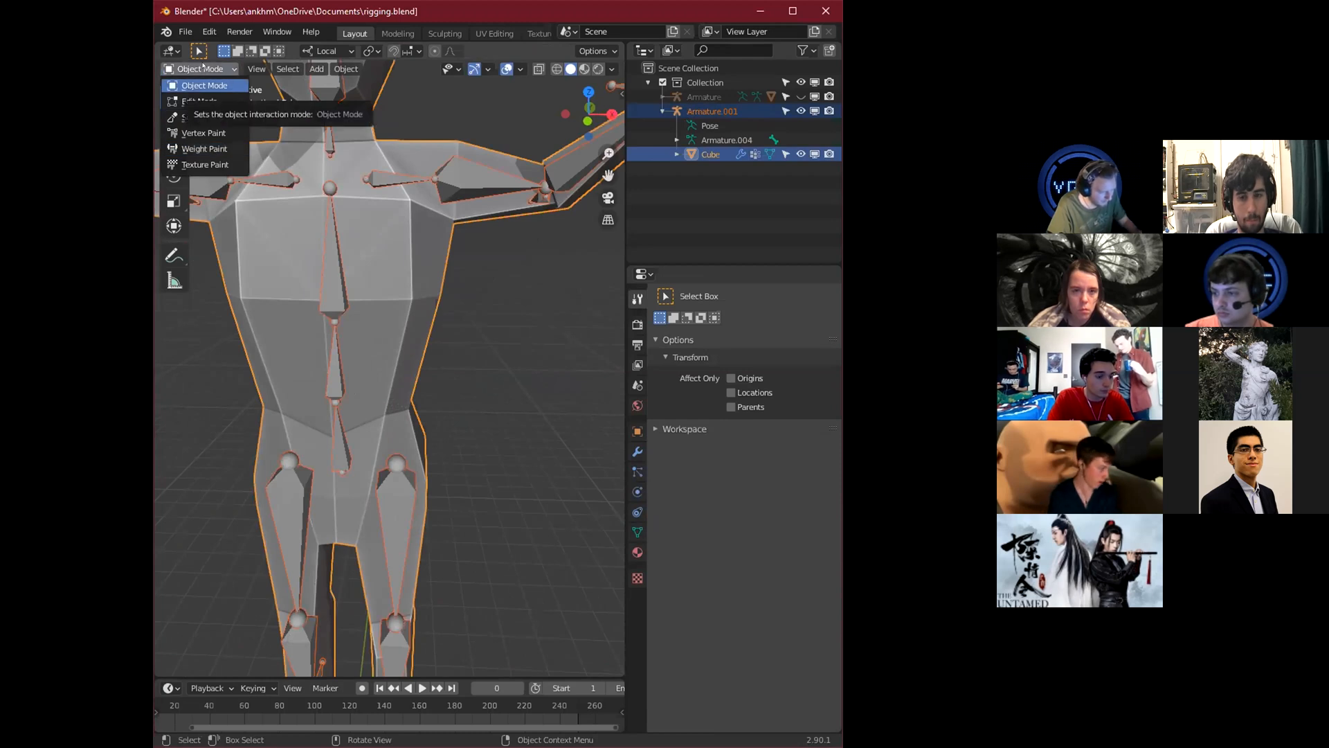
left_click(202, 68)
left_click(479, 358)
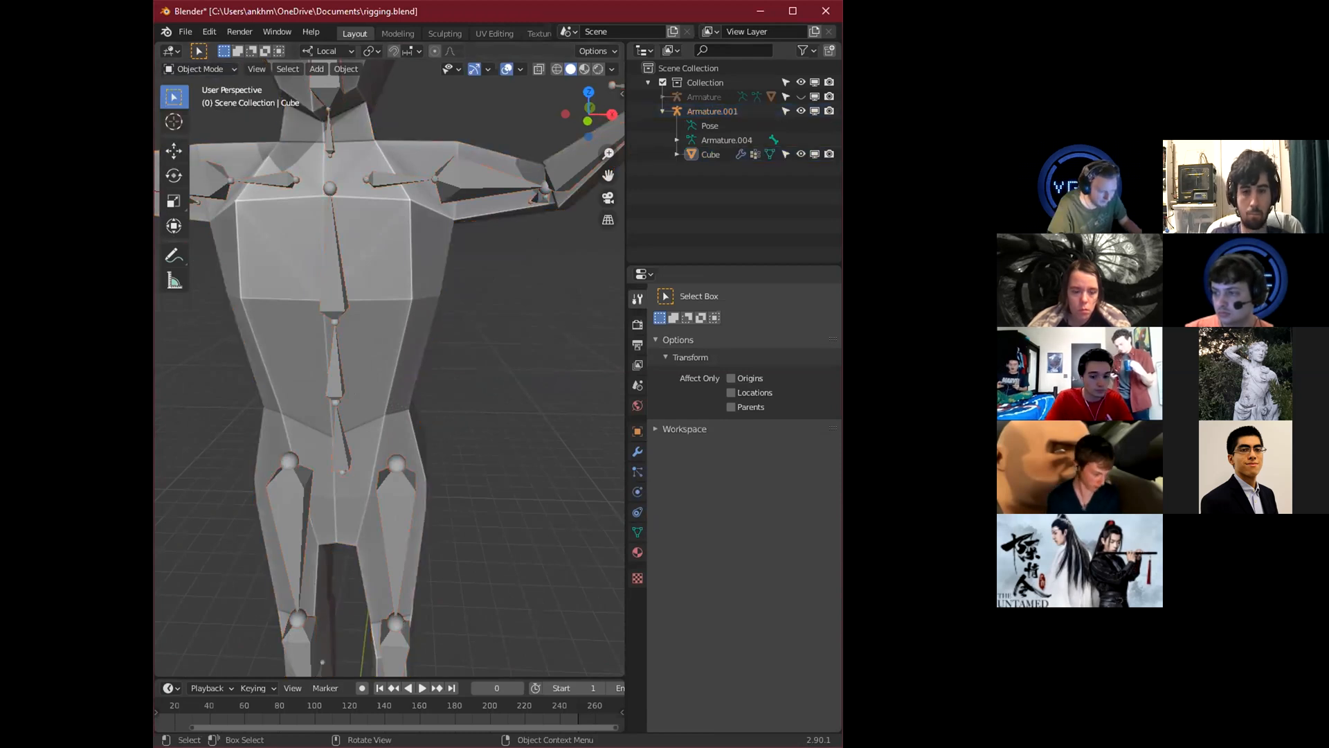
left_click(201, 68)
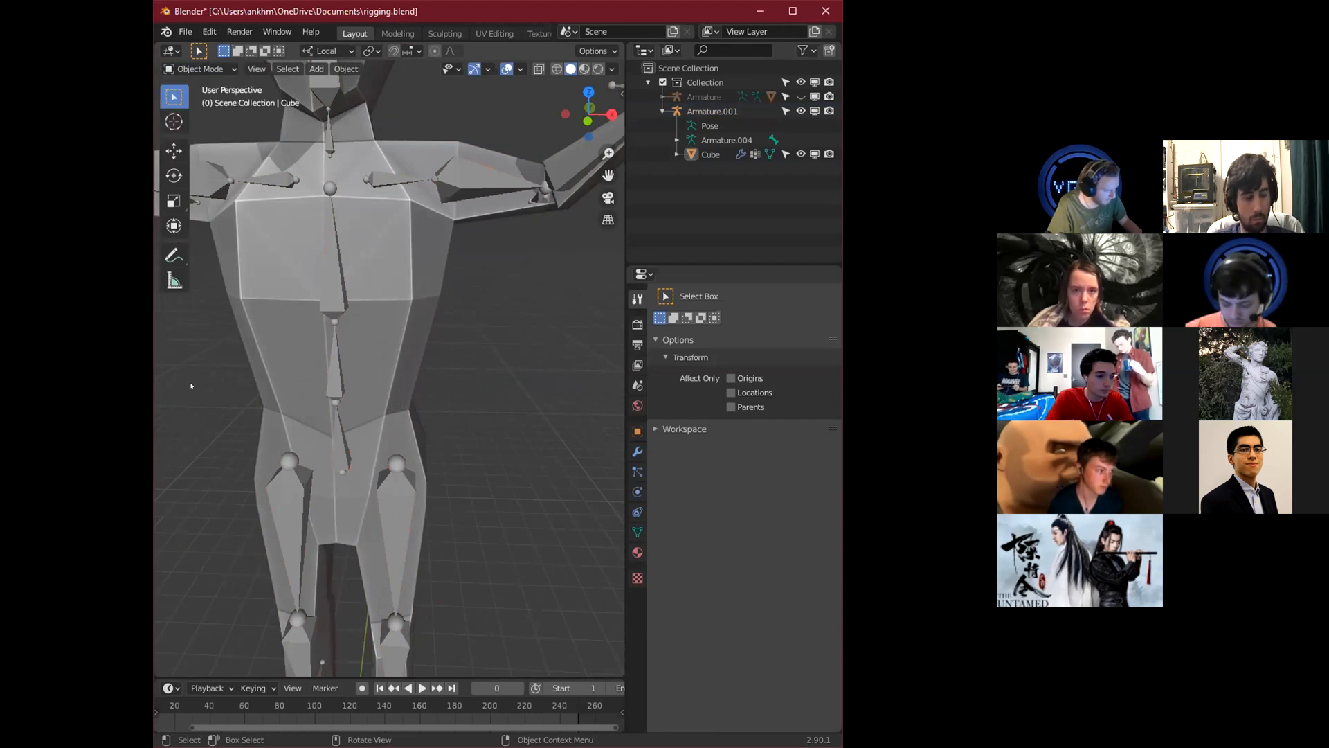
scroll(499, 416, "down", 5)
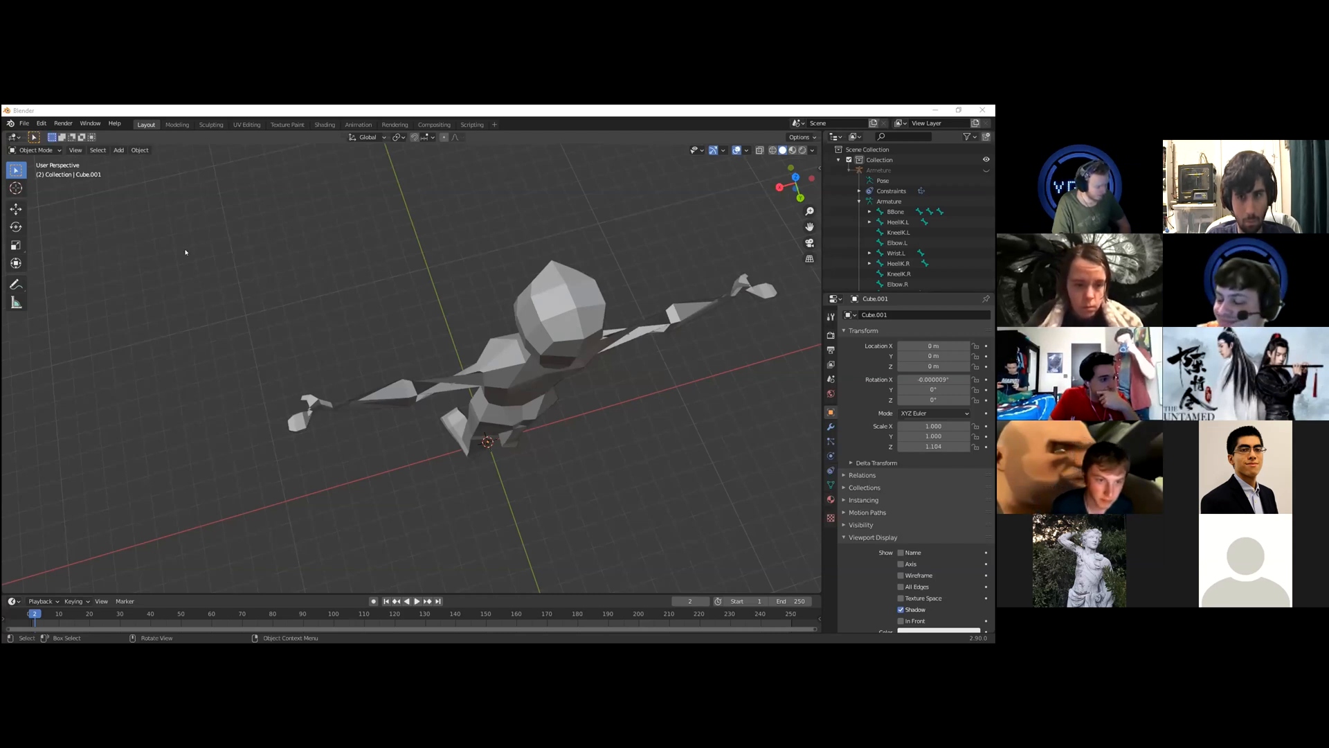
Select the second character's Armature and put it into Pose Mode.
left_click(363, 427)
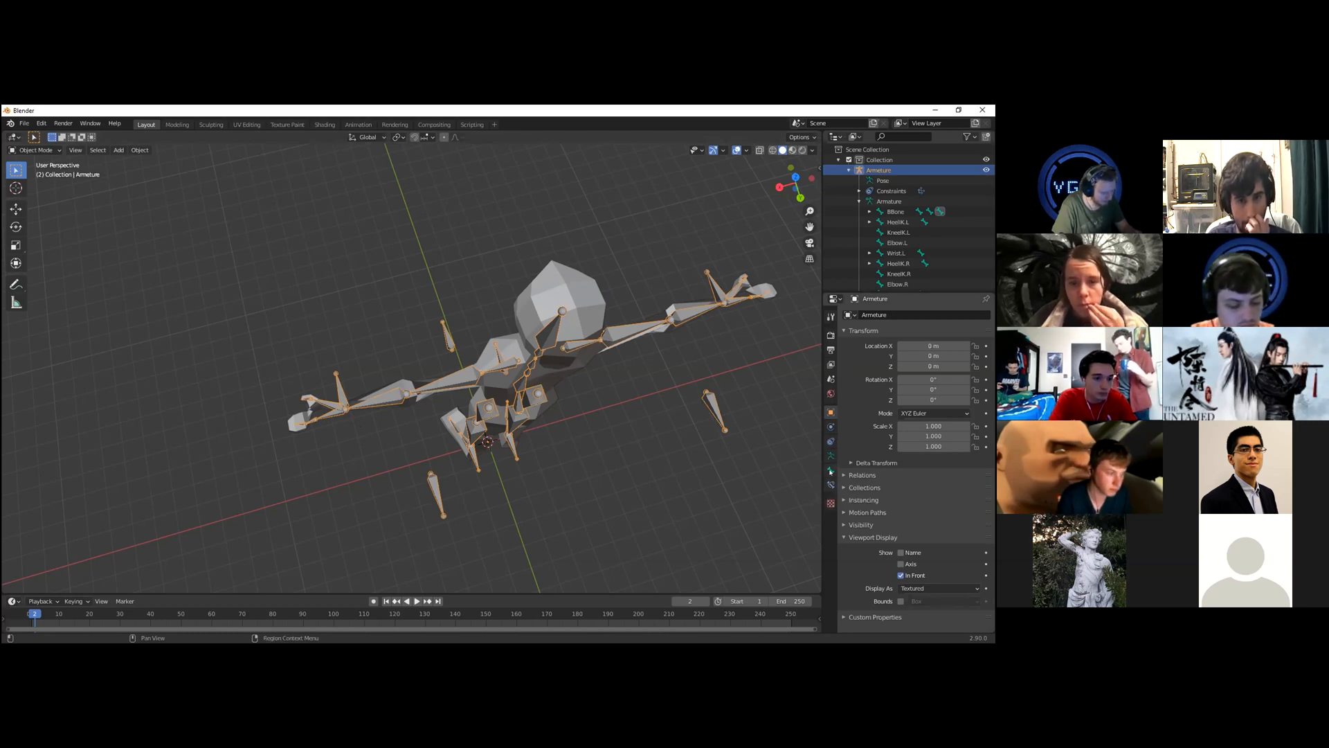
left_click(34, 150)
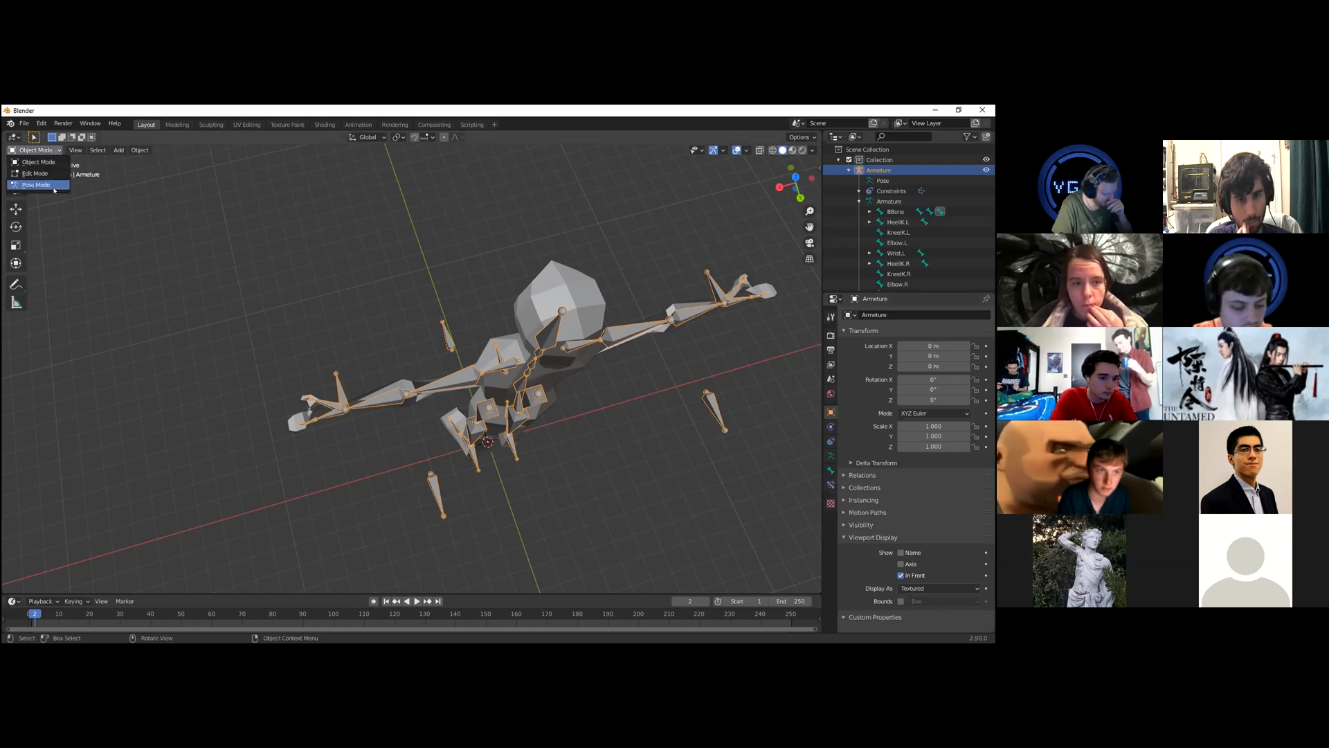
left_click(35, 186)
Set the pole angle of the IK constraint on ForearmBone.L to 0°.
left_click(831, 485)
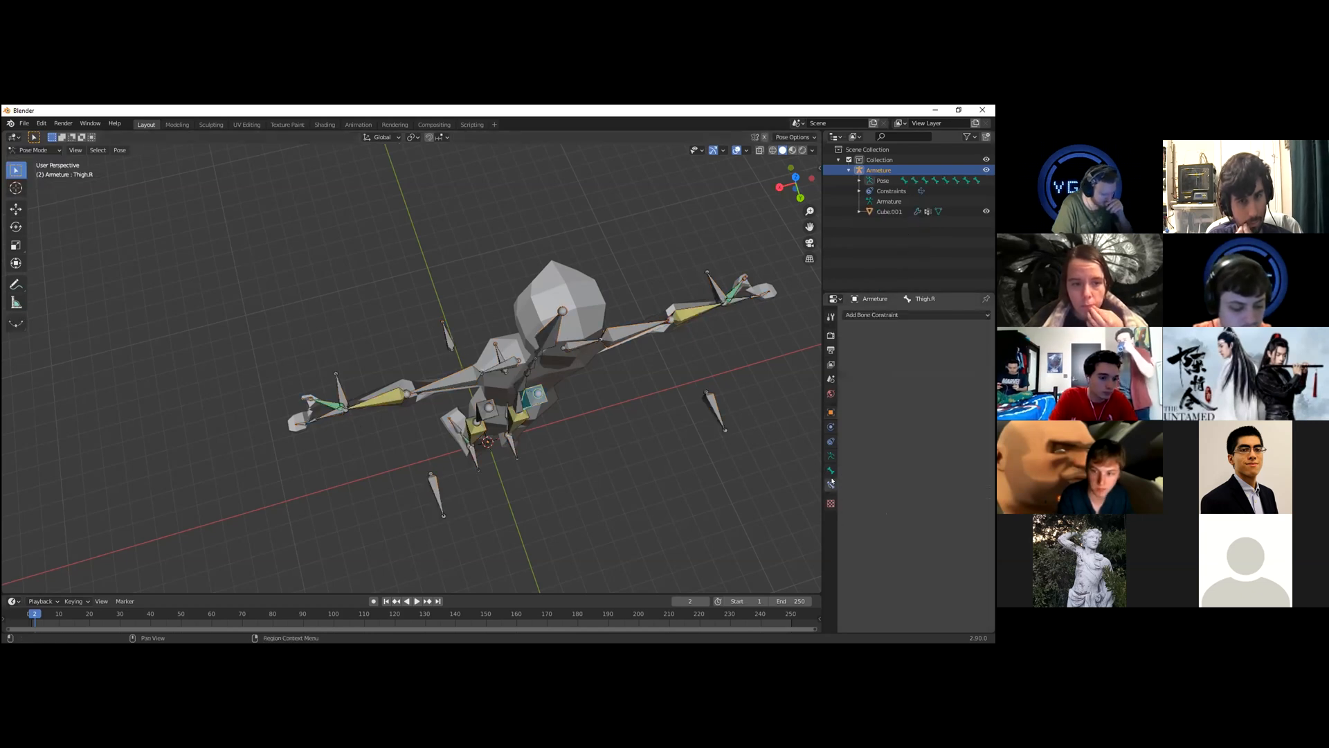
left_click(831, 470)
key("ctrl+z")
left_click(831, 484)
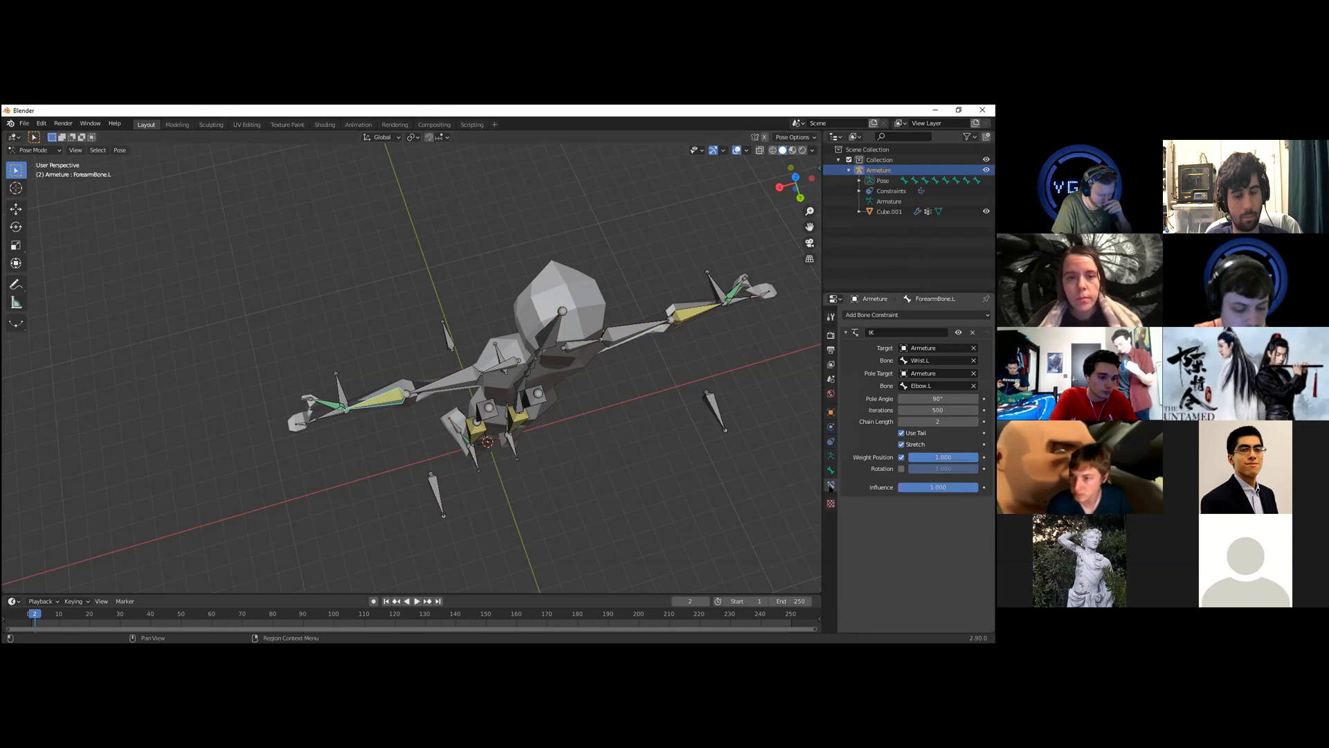
double_click(949, 399)
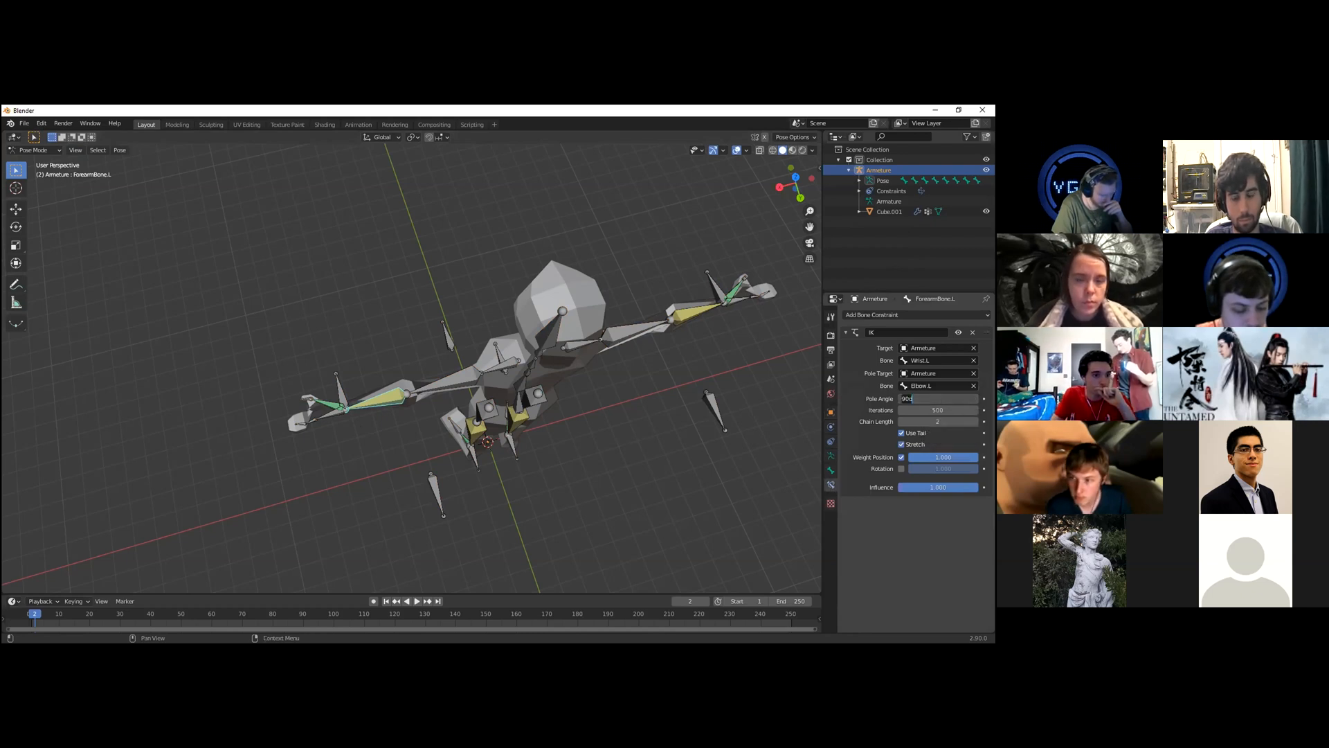
key("Return")
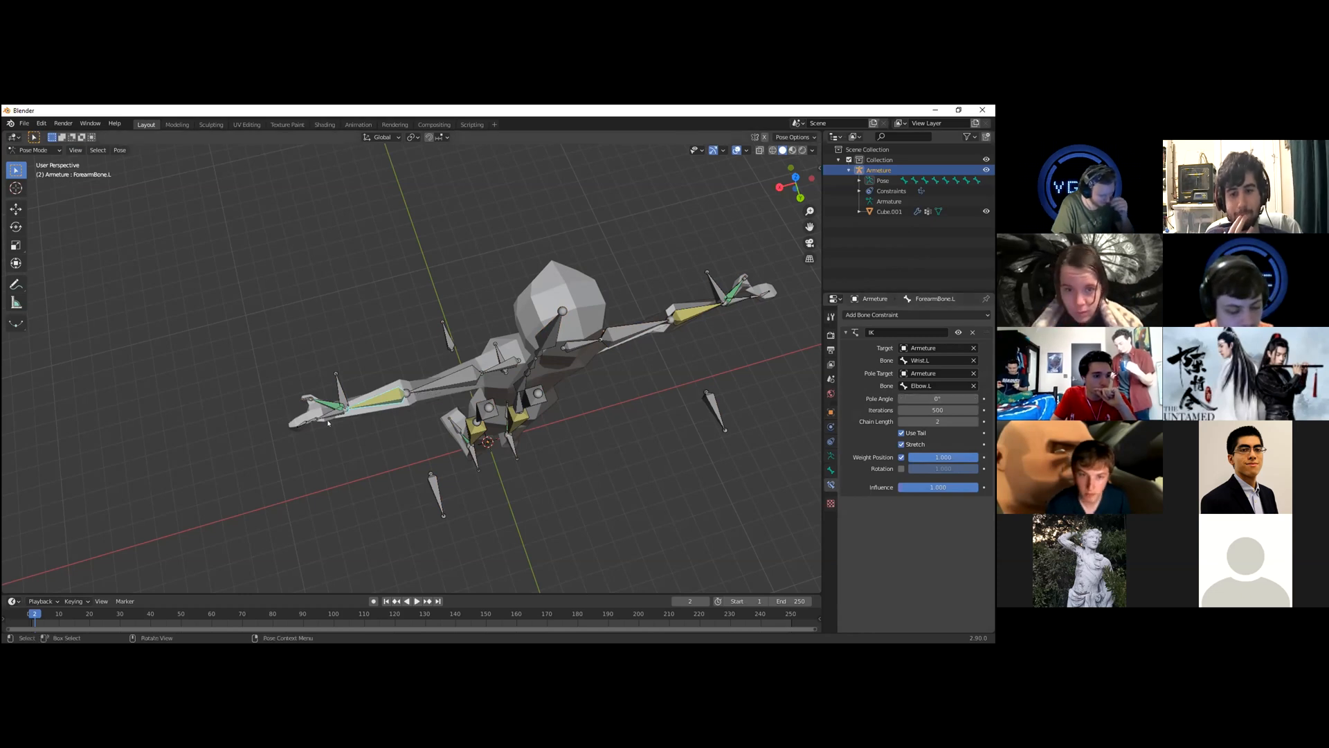
Test the left arm's IK by moving the Wrist.L bone outward, and restore its position.
left_click(333, 385)
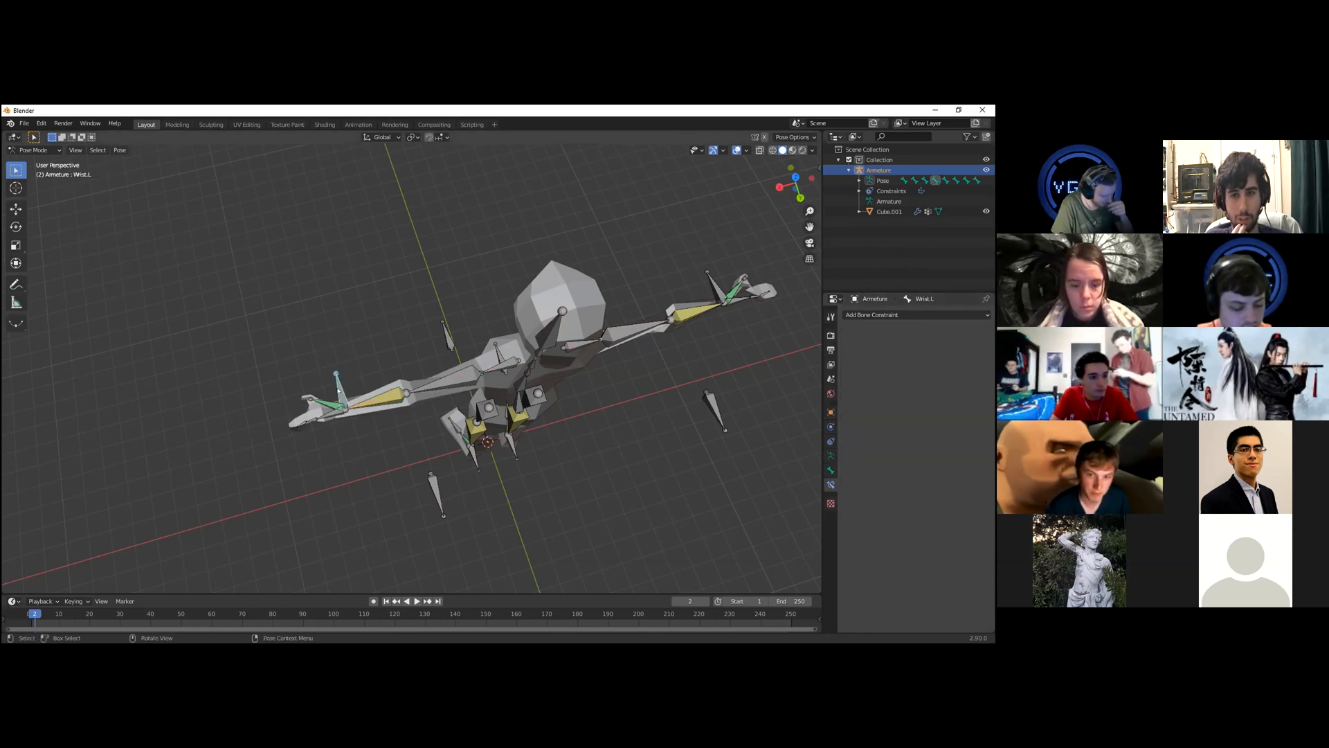
key("g")
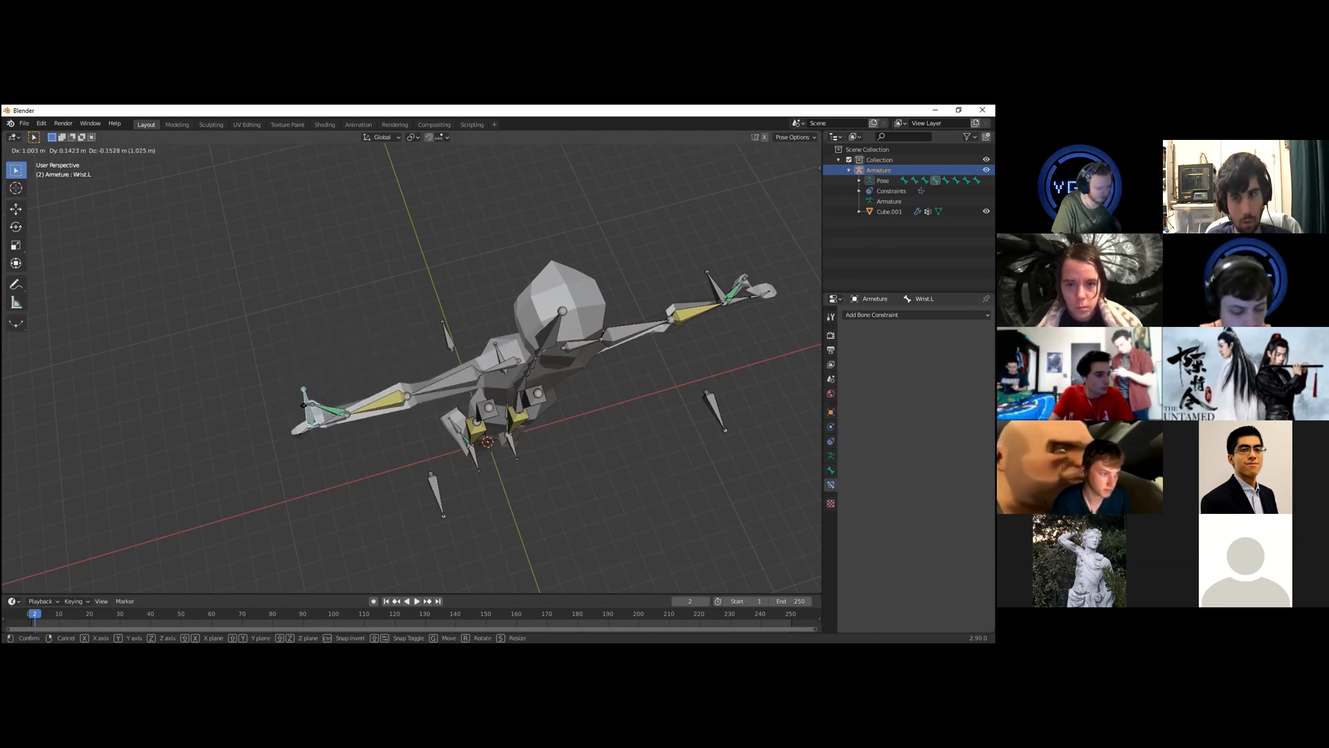
left_click(311, 409)
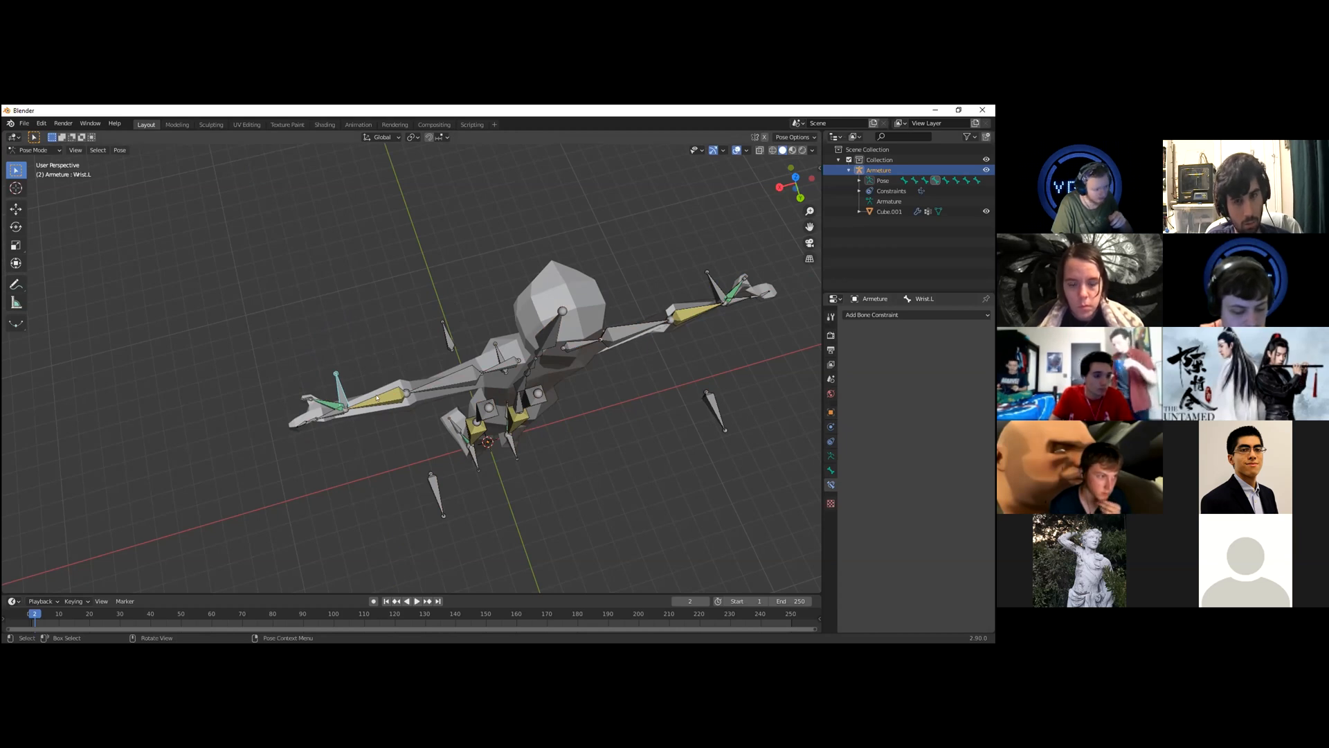
In Edit Mode, shift the left elbow joint at the end of the biceps bone slightly along Y toward the elbow pole bone.
left_click(434, 492)
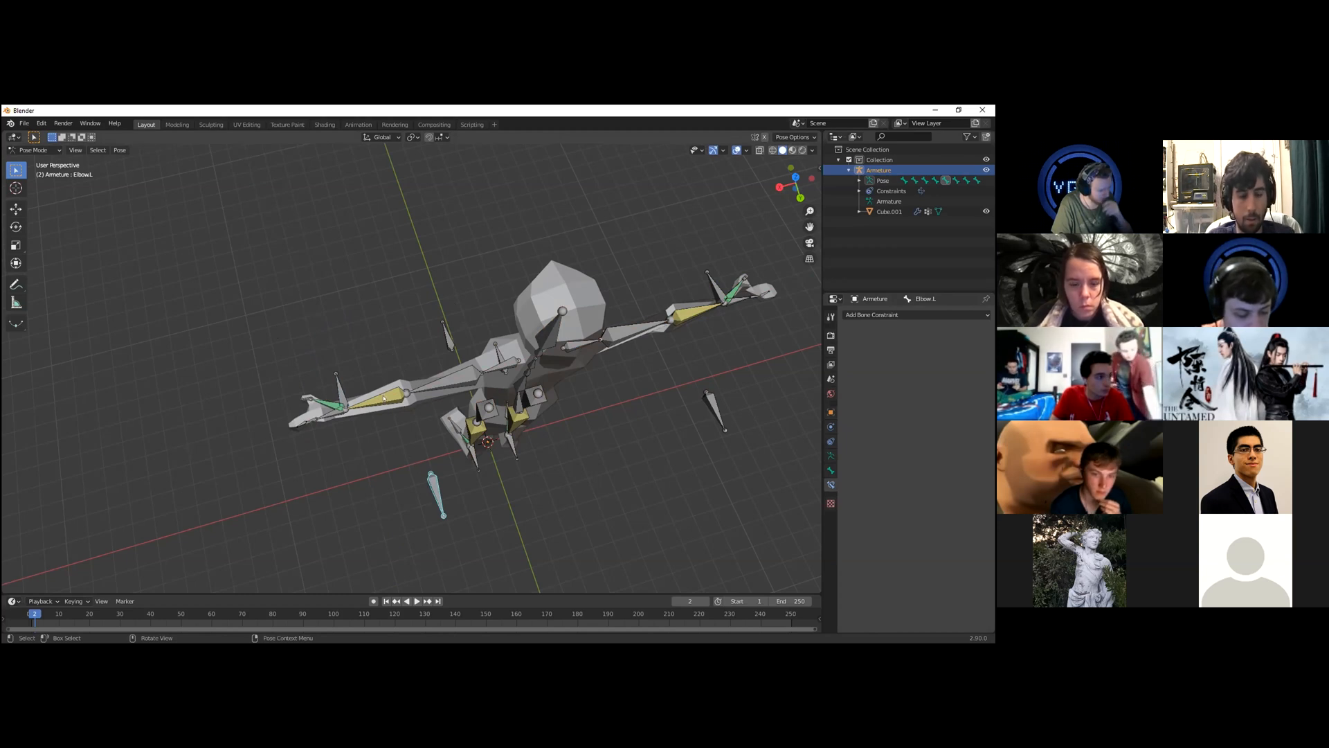
left_click(35, 150)
left_click(35, 172)
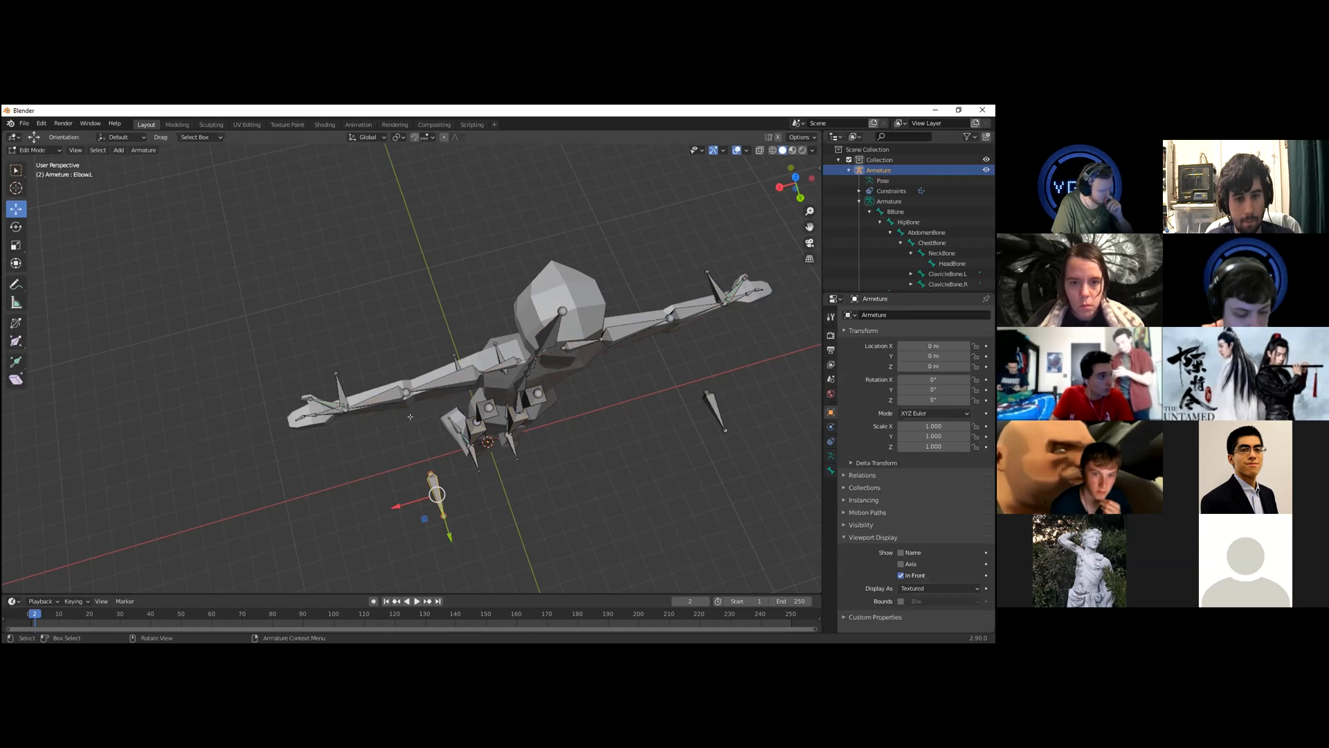
left_click(406, 391)
left_click_drag(393, 415, 395, 422)
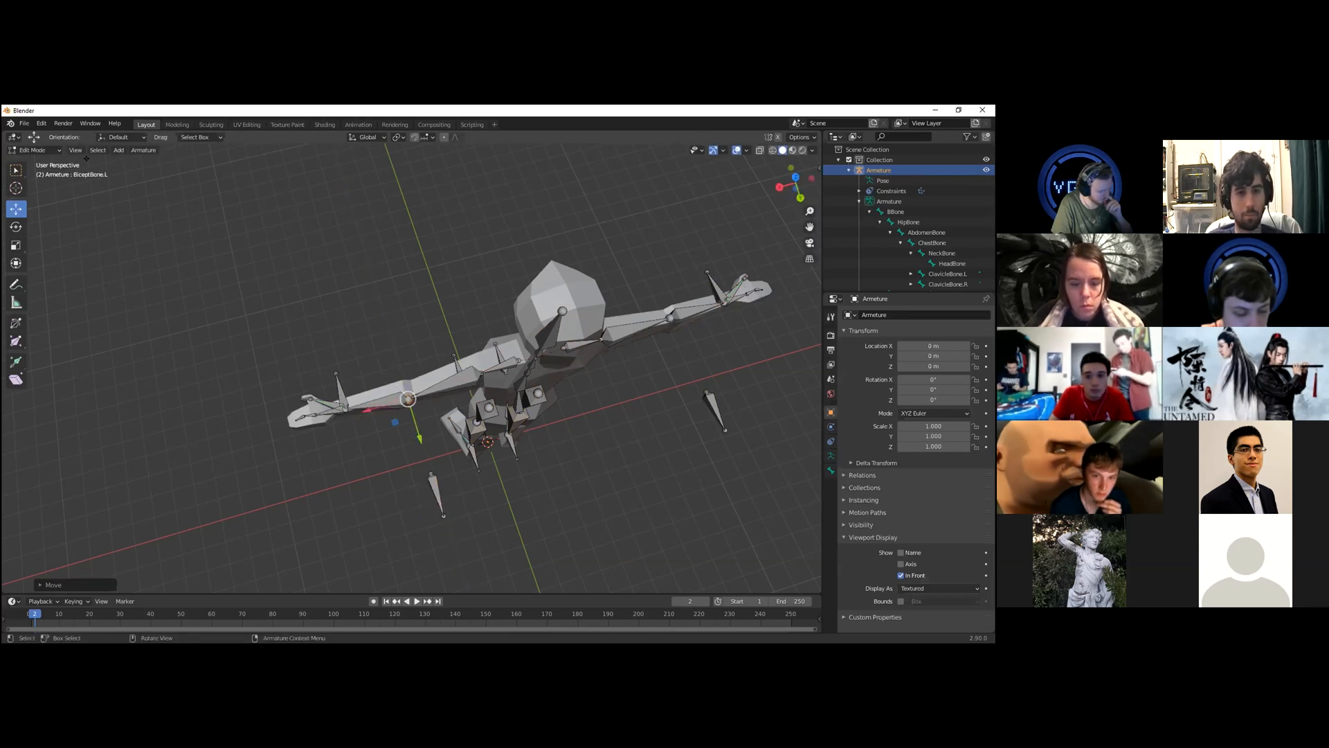
Return to Pose Mode and test how the left arm bends by moving the Wrist.L bone forward and down, cancelling each move.
left_click(35, 149)
left_click(35, 183)
left_click(337, 388)
key("g")
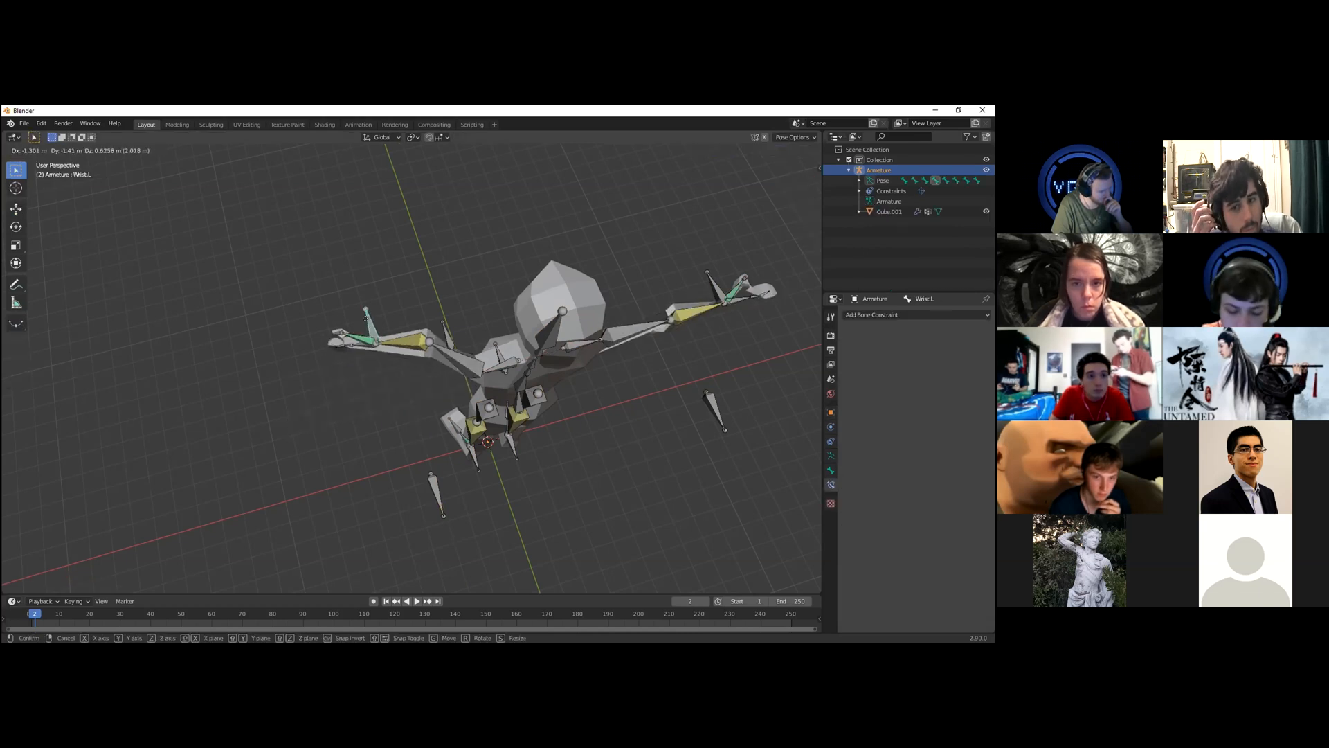
right_click(364, 356)
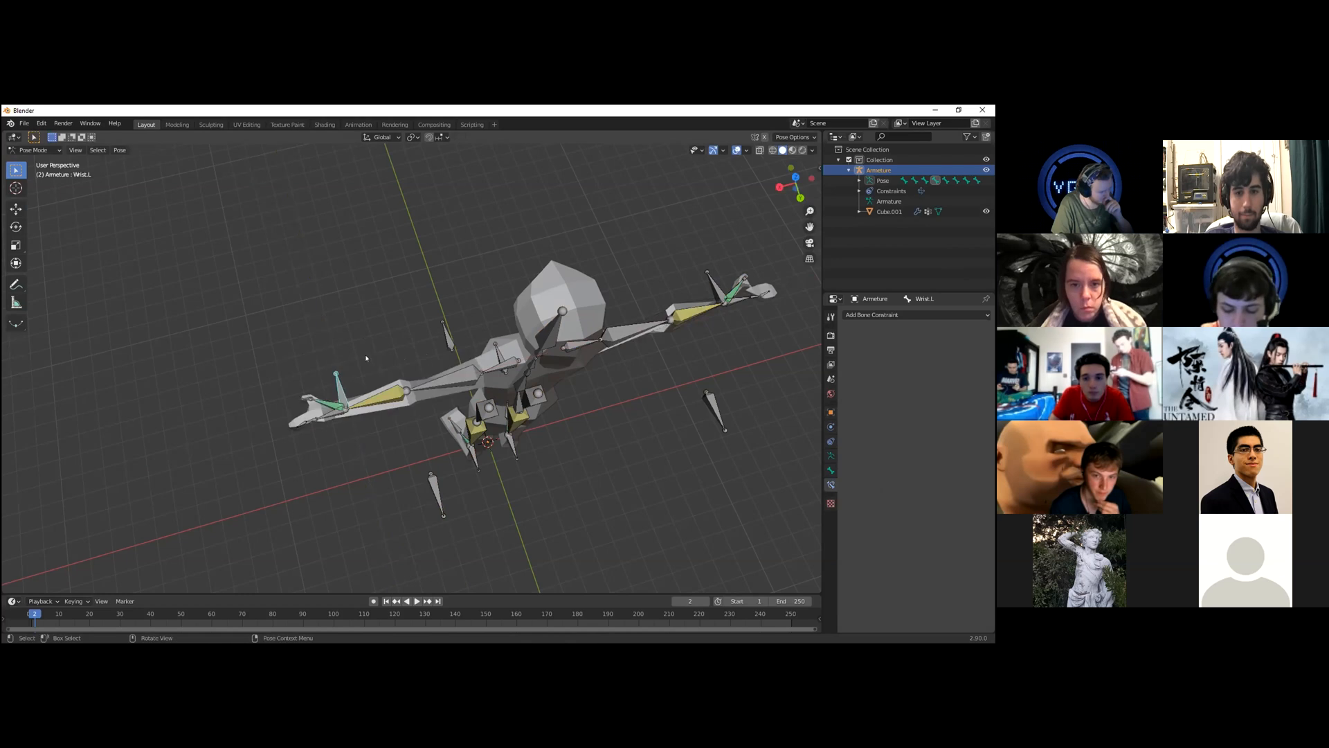
middle_click_drag(291, 554, 345, 458)
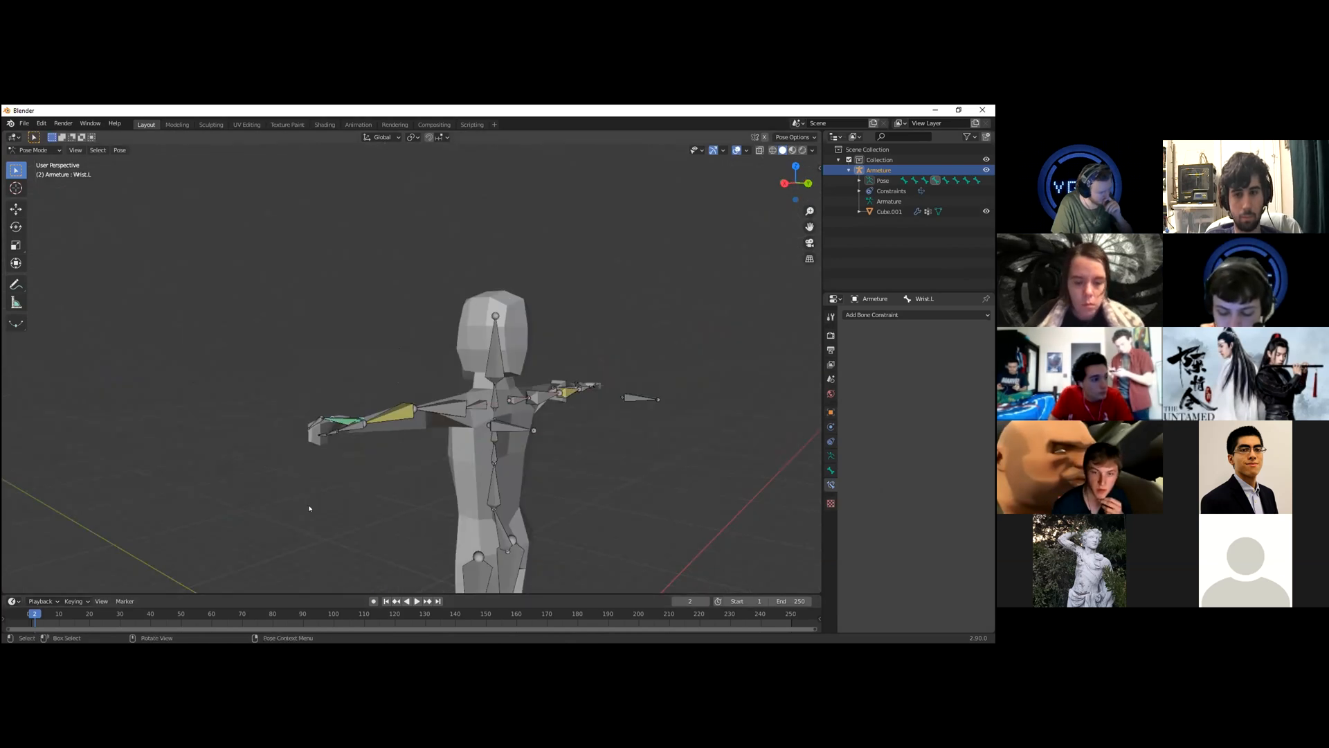
middle_click_drag(260, 483, 389, 459)
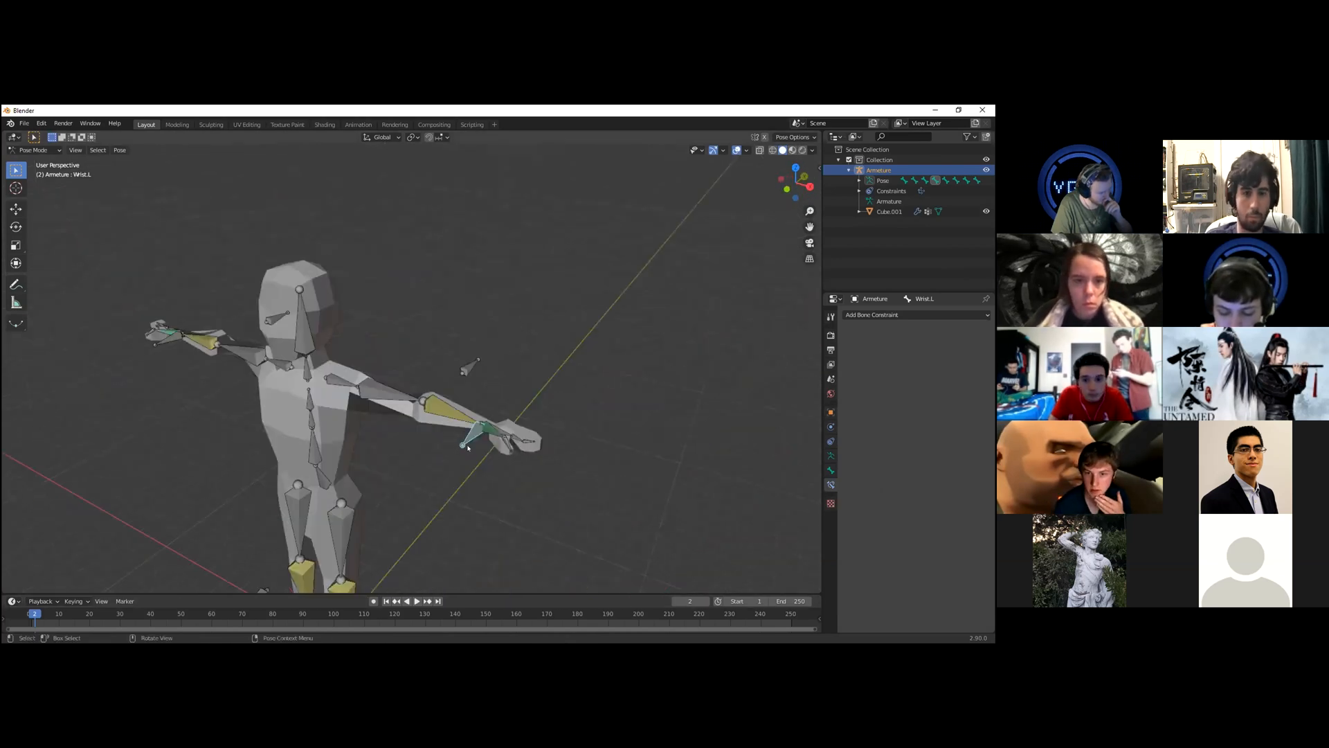
key("g")
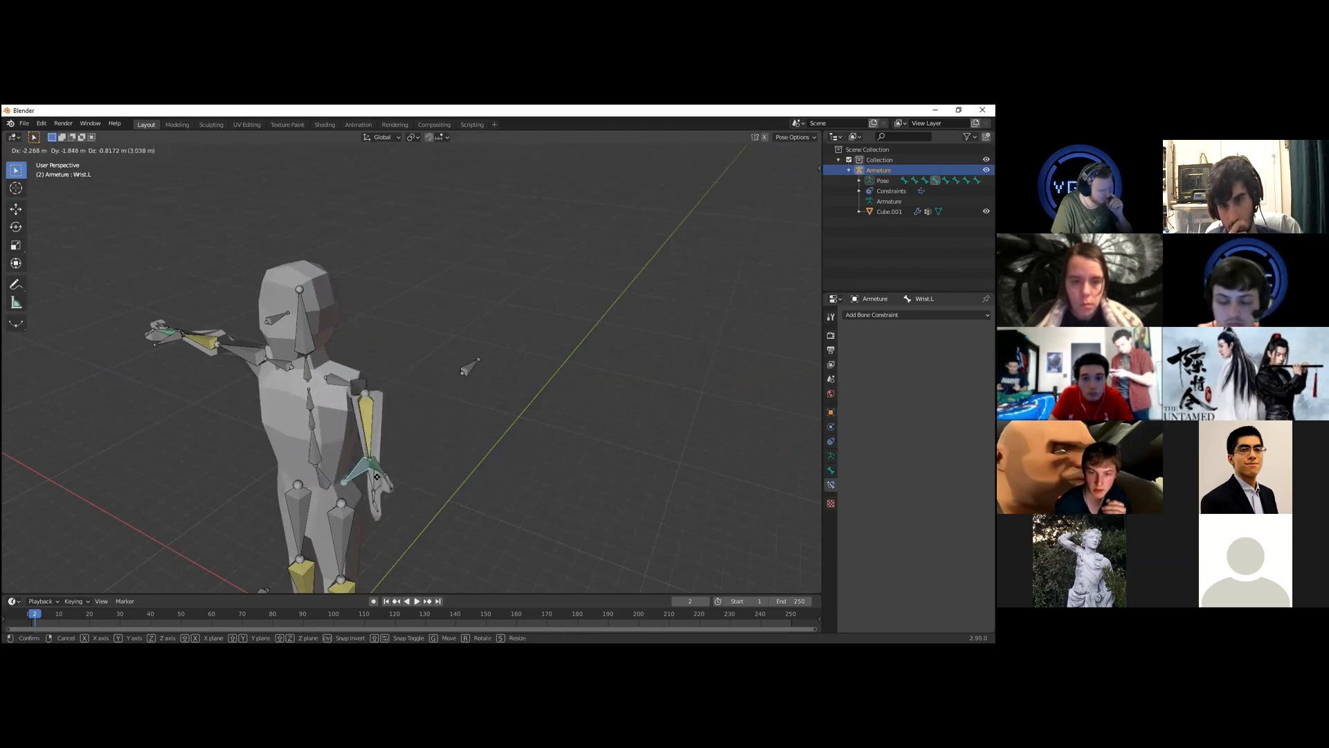
key("Escape")
Clear the roll of the ForearmBone.L bone in Edit Mode.
left_click(441, 410)
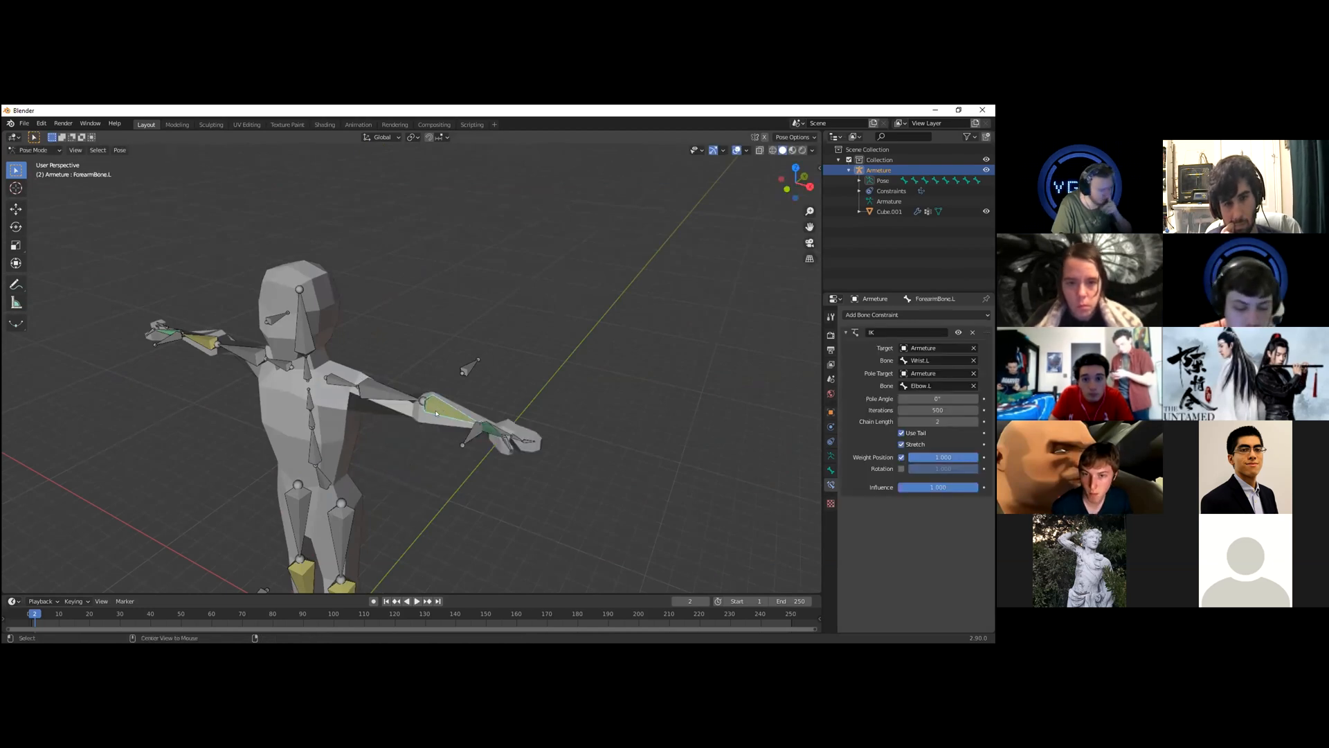
left_click(40, 150)
left_click(40, 161)
key("alt+r")
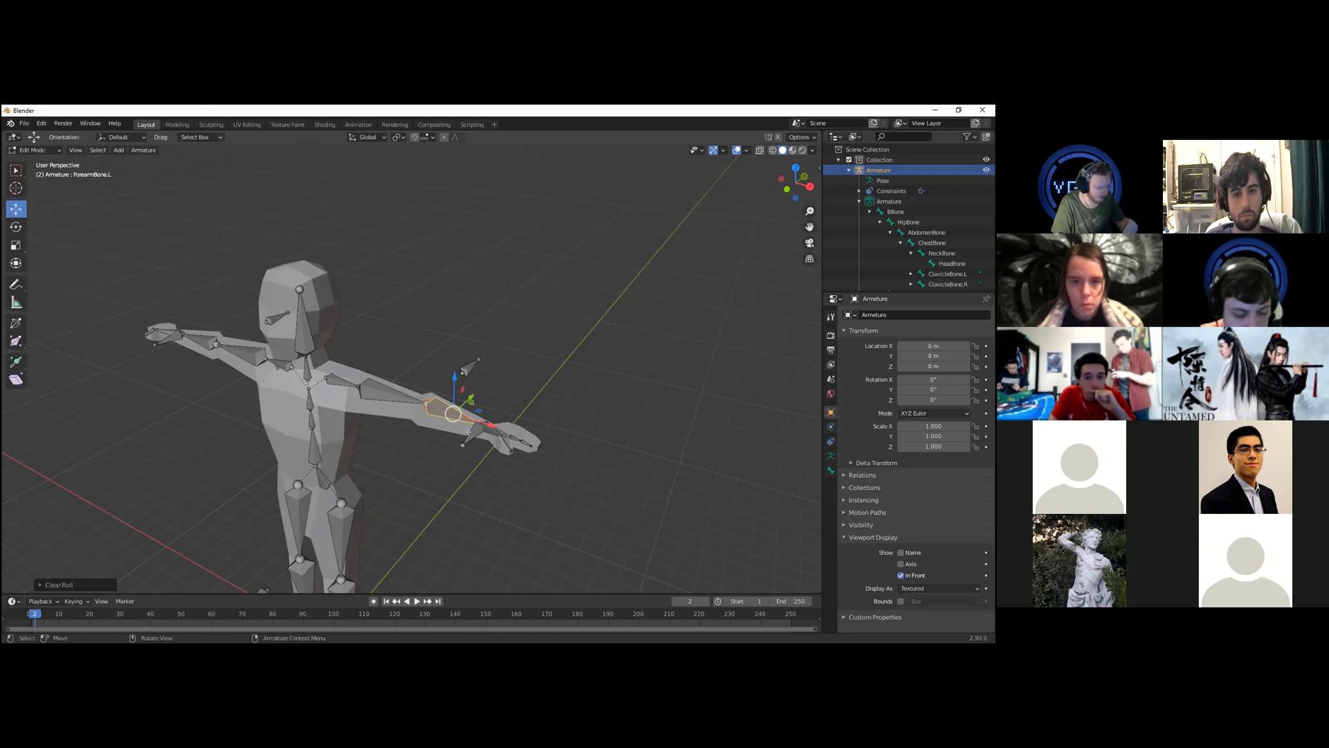
left_click(327, 410)
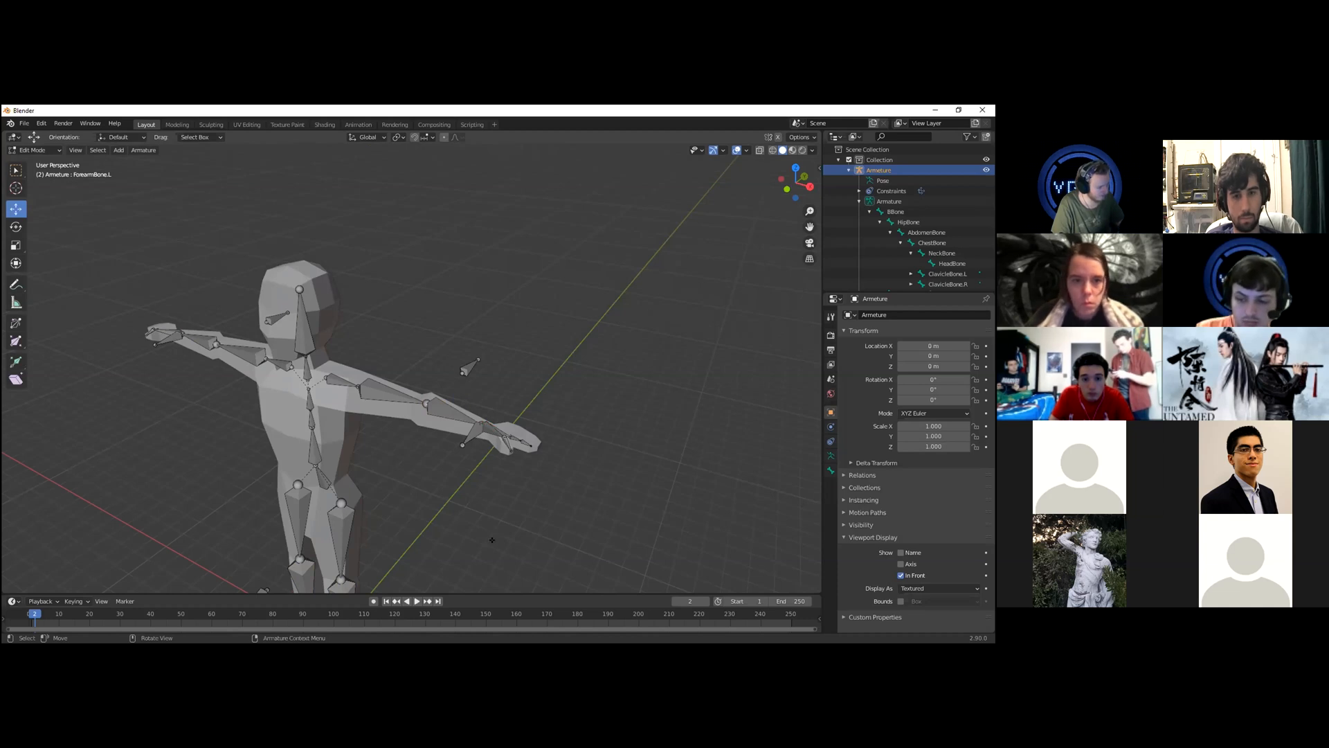
left_click(439, 416)
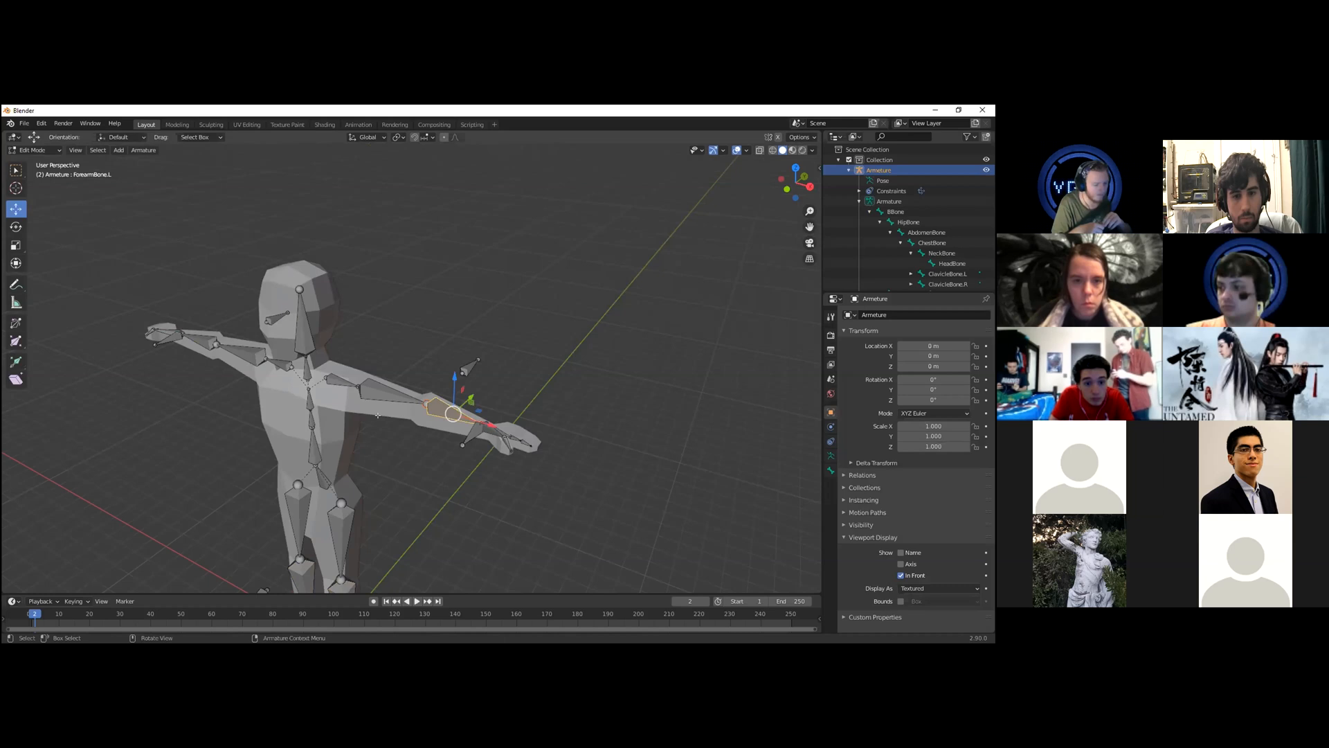
left_click(336, 380)
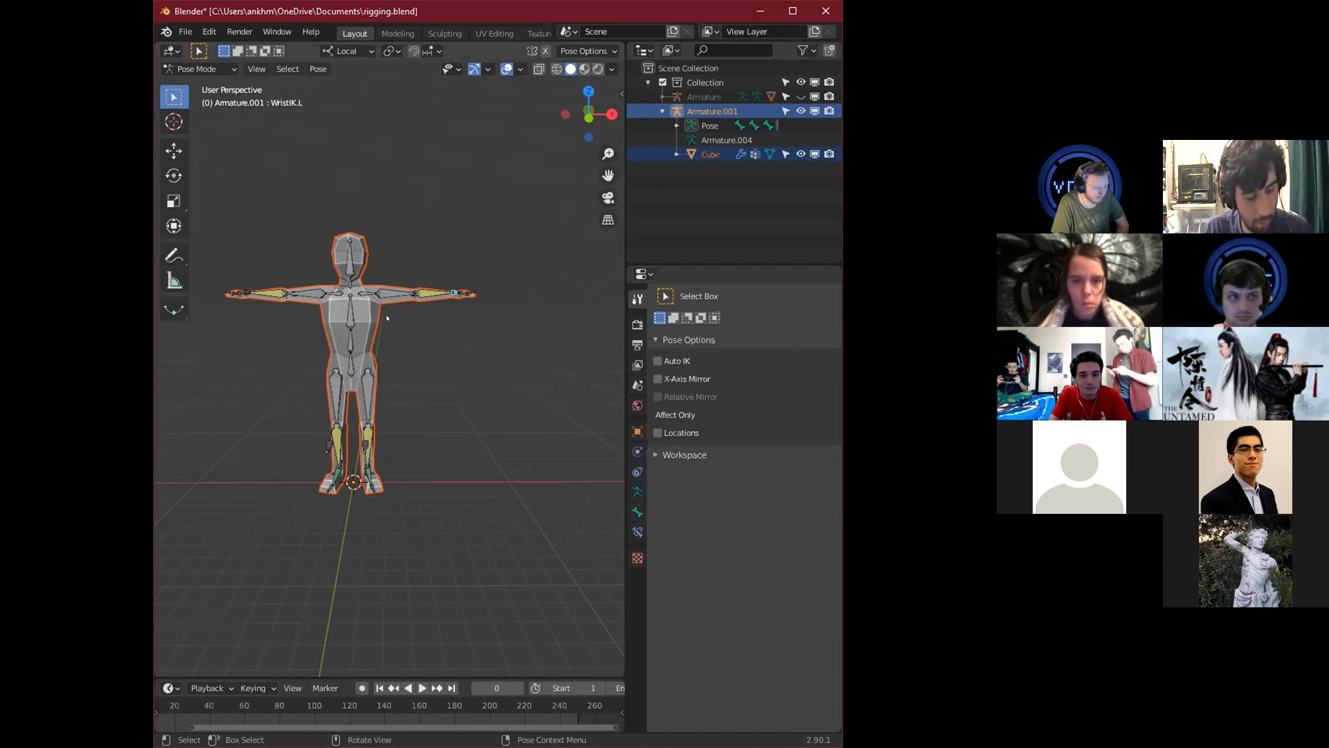
Test the left arm's bend on Armature.001 by moving the WristIK.L bone toward the body, and cancel the move.
middle_click_drag(387, 317, 439, 320)
scroll(439, 319, "up", 3)
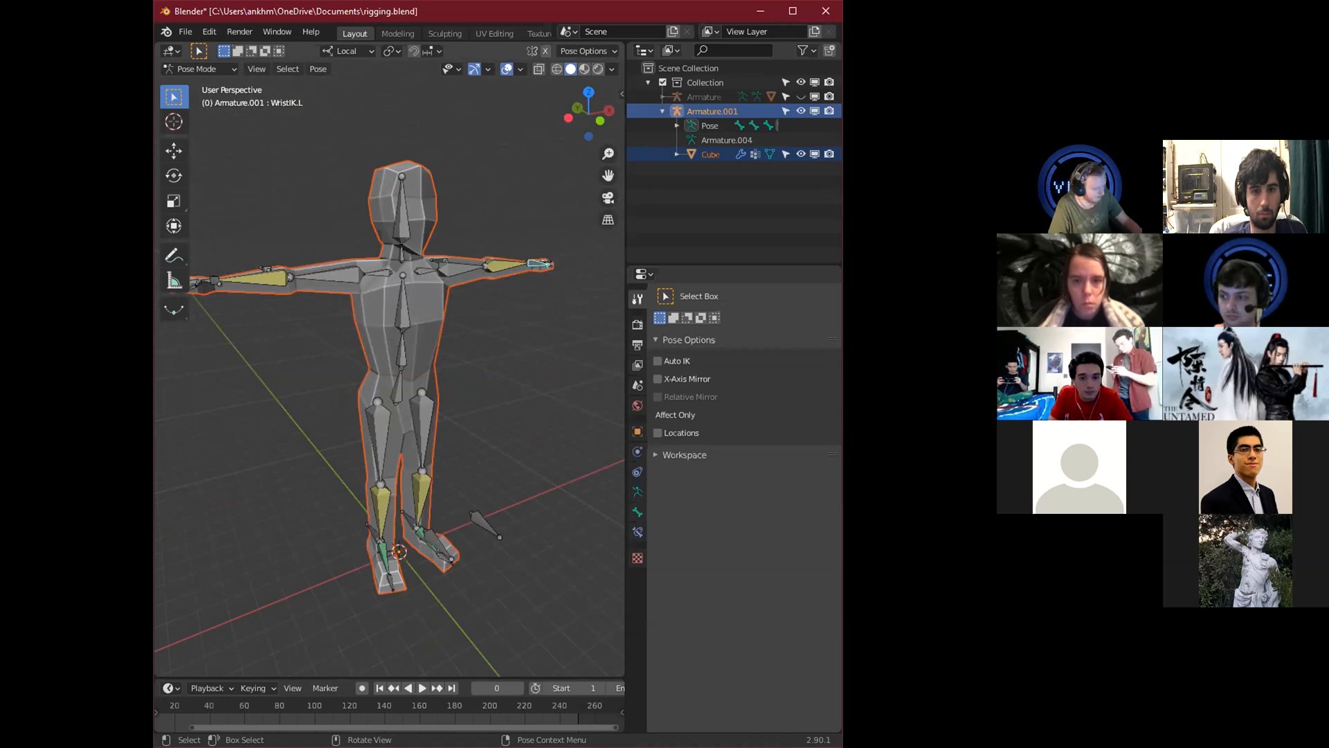
middle_click_drag(342, 554, 341, 457)
scroll(318, 578, "down", 5)
scroll(308, 486, "up", 3)
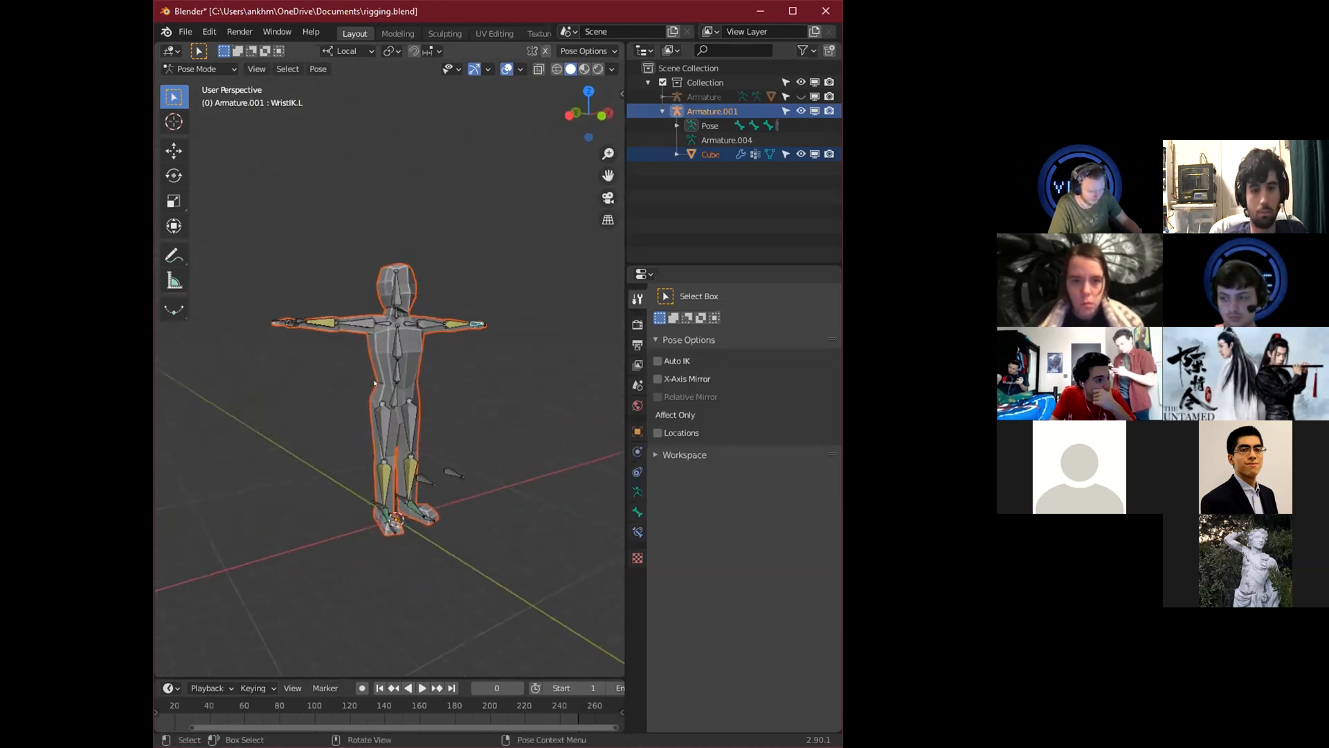
middle_click_drag(463, 418, 430, 467)
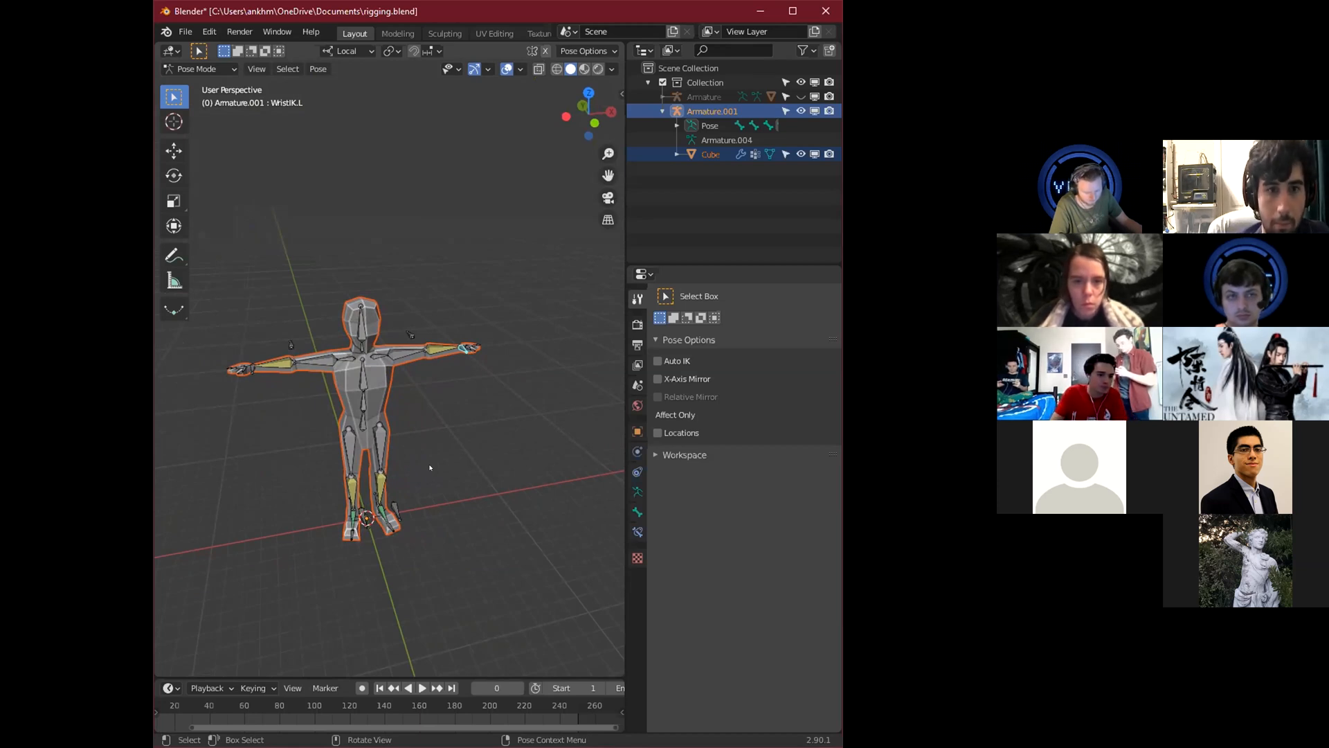
mouse_move(385, 452)
middle_mouse_down()
mouse_move(396, 450)
mouse_move(392, 425)
mouse_move(386, 442)
middle_mouse_up()
middle_click_drag(475, 454, 465, 451)
scroll(466, 451, "up", 4)
key("g")
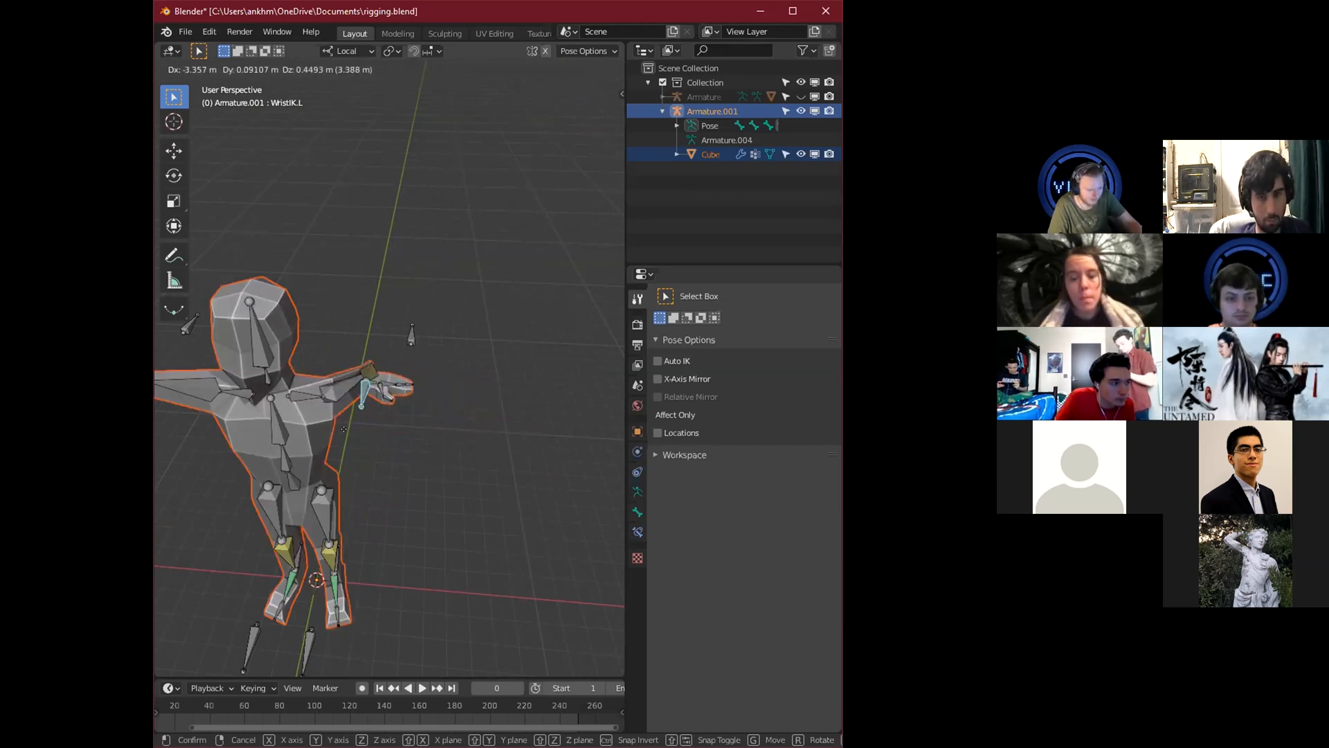
right_click(446, 467)
Hide Armature.001 with its Cube mesh and show the robot arm's Armature instead.
middle_click_drag(364, 475, 441, 452)
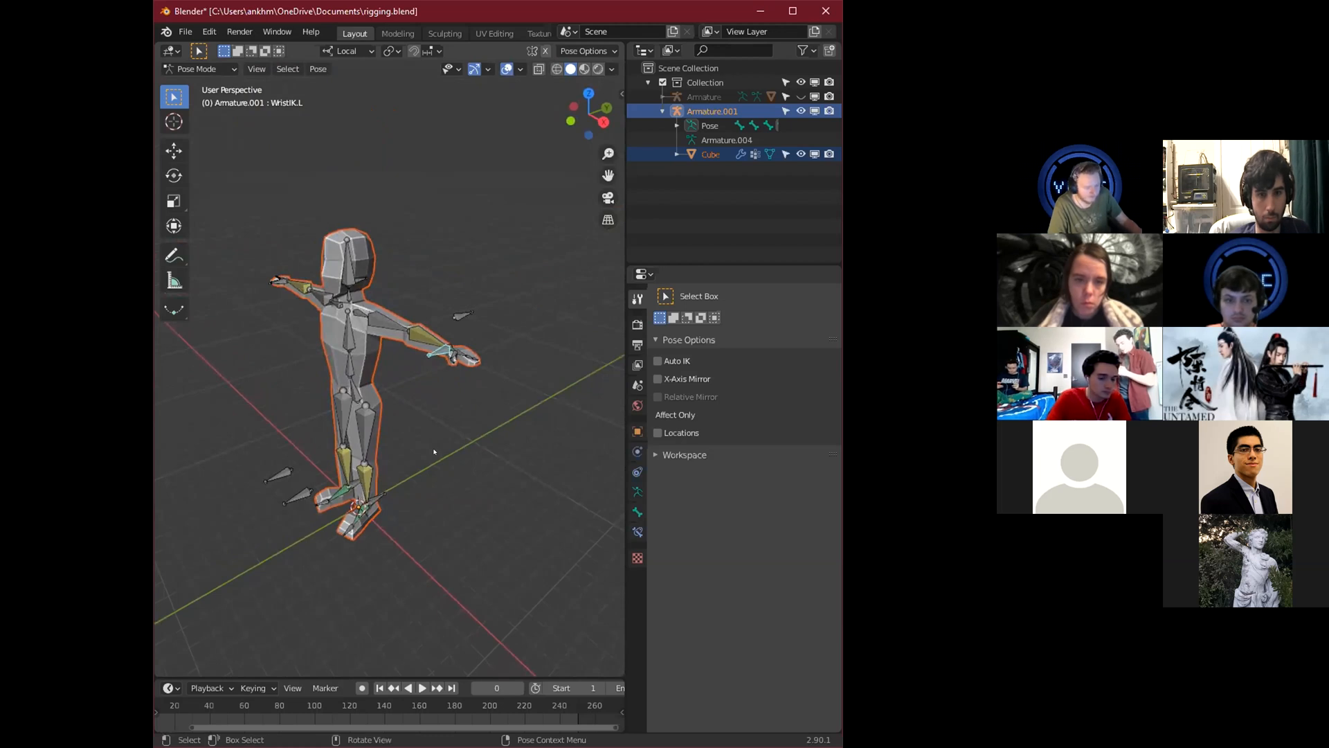
middle_click_drag(429, 450, 226, 443)
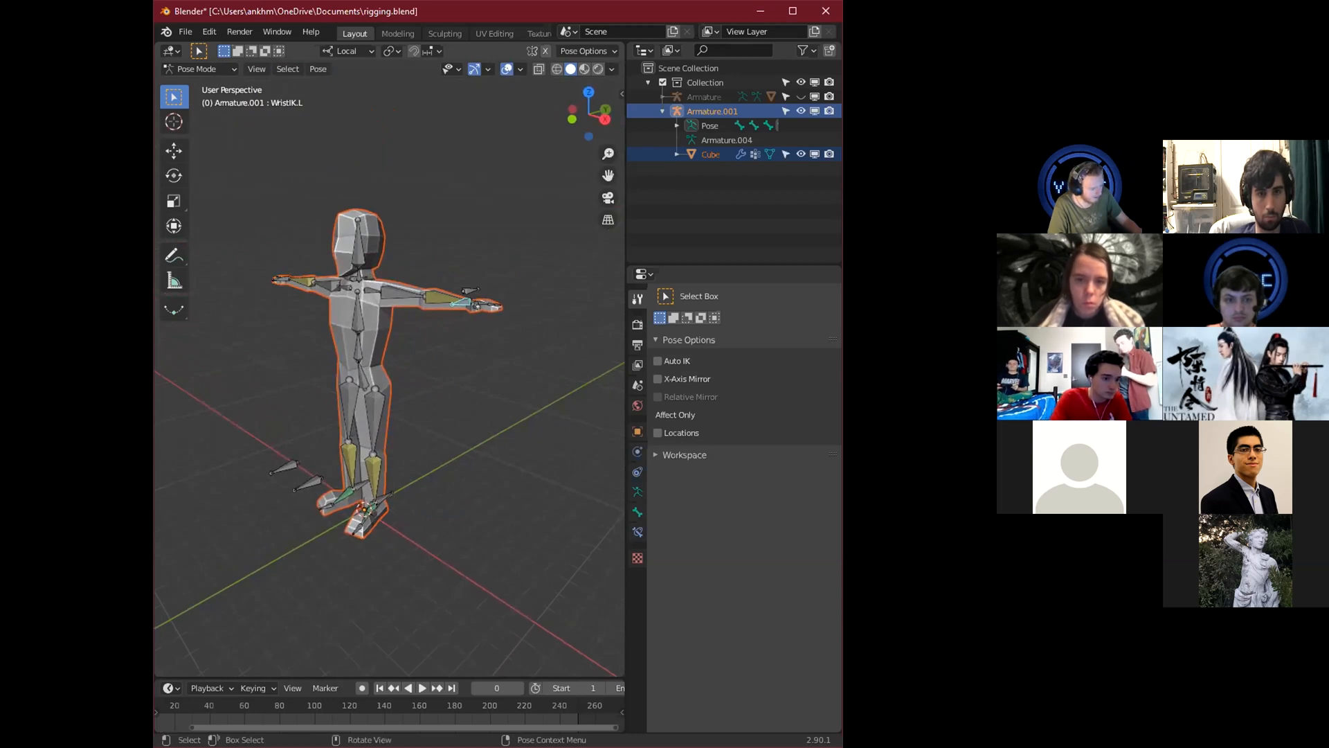
scroll(397, 416, "up", 2)
scroll(396, 417, "down", 2)
middle_click_drag(396, 417, 400, 418)
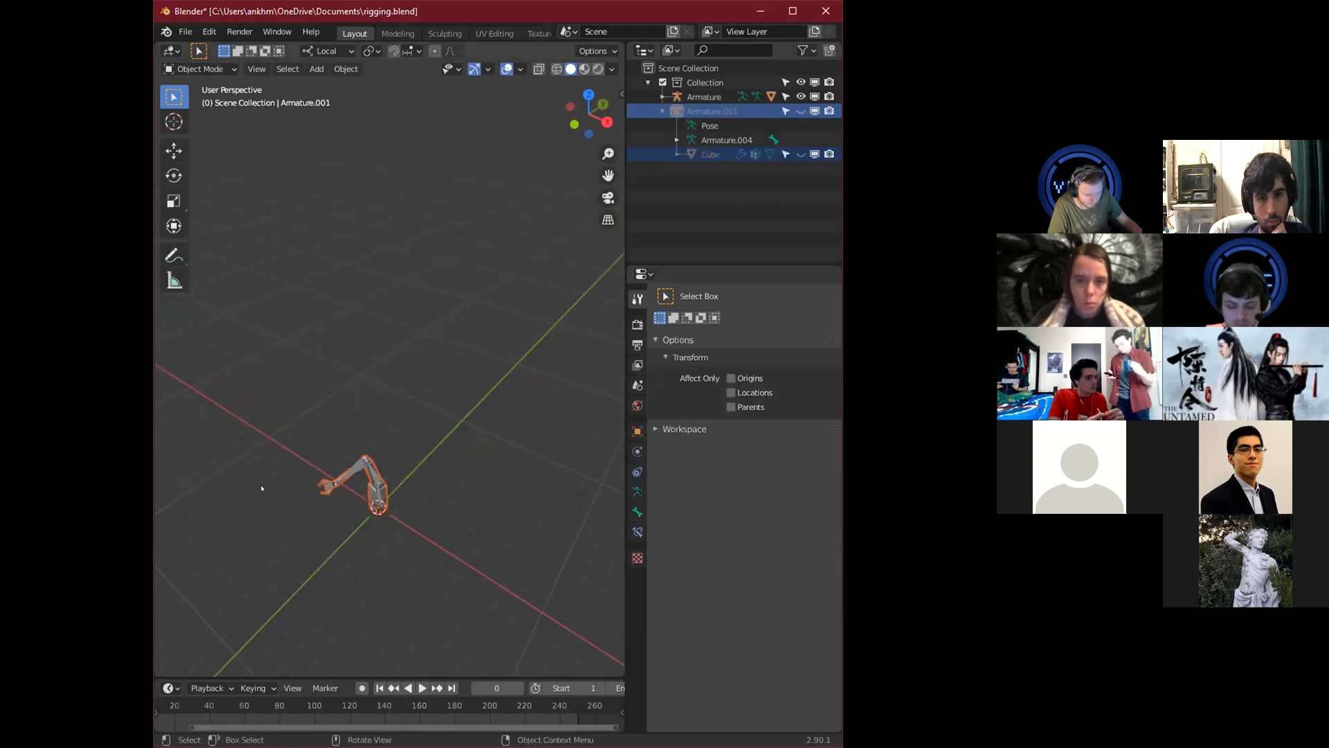
Examine the bones and joints of the robot arm from its base to the claw fingers.
scroll(389, 442, "up", 4)
middle_click_drag(388, 443, 416, 270, "shift")
scroll(372, 451, "up", 8)
scroll(372, 452, "down", 10)
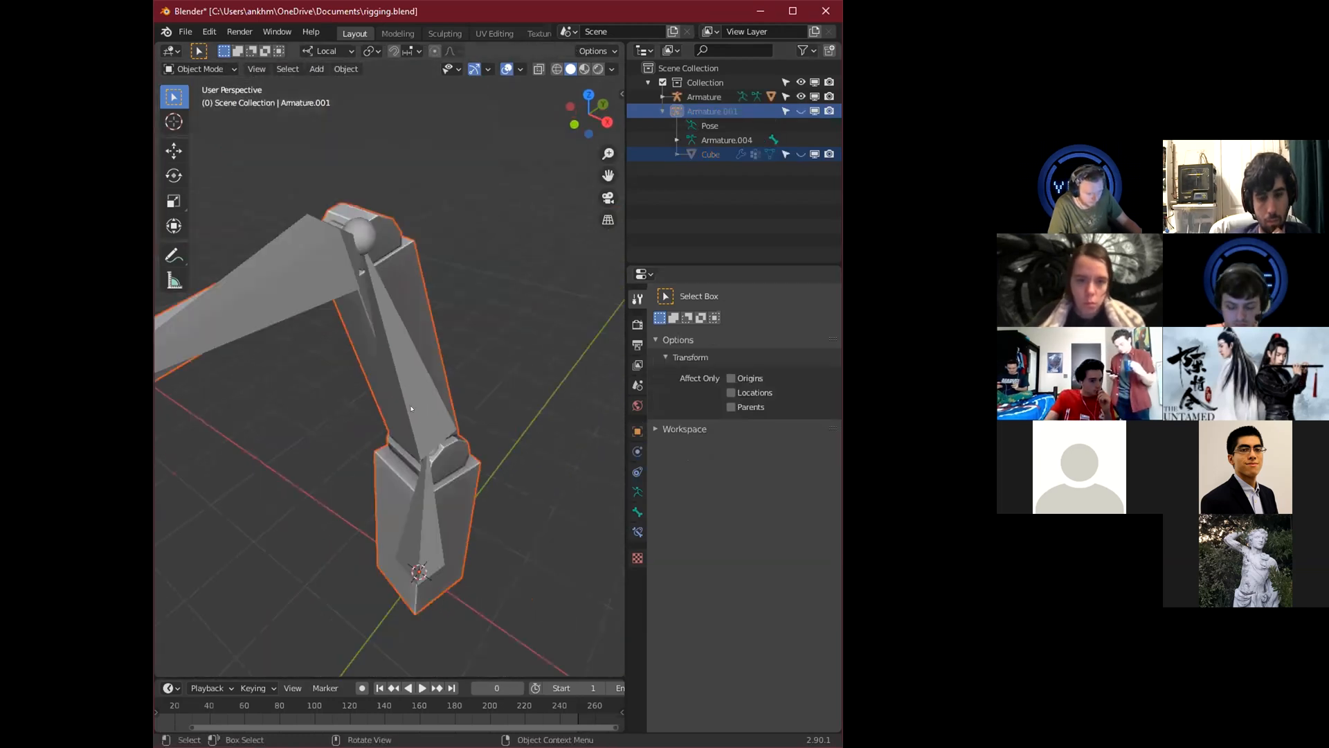
middle_click_drag(426, 410, 431, 406)
scroll(429, 403, "up", 5)
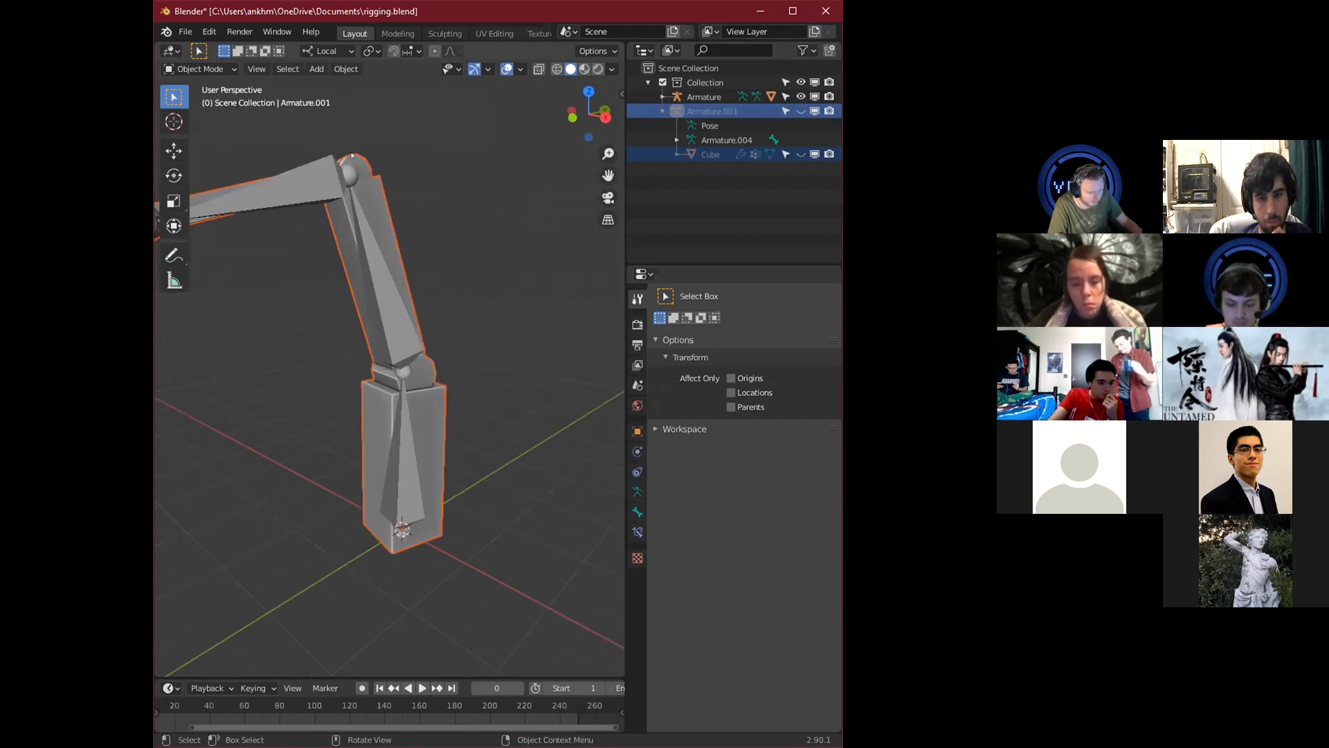
middle_click_drag(224, 292, 349, 313)
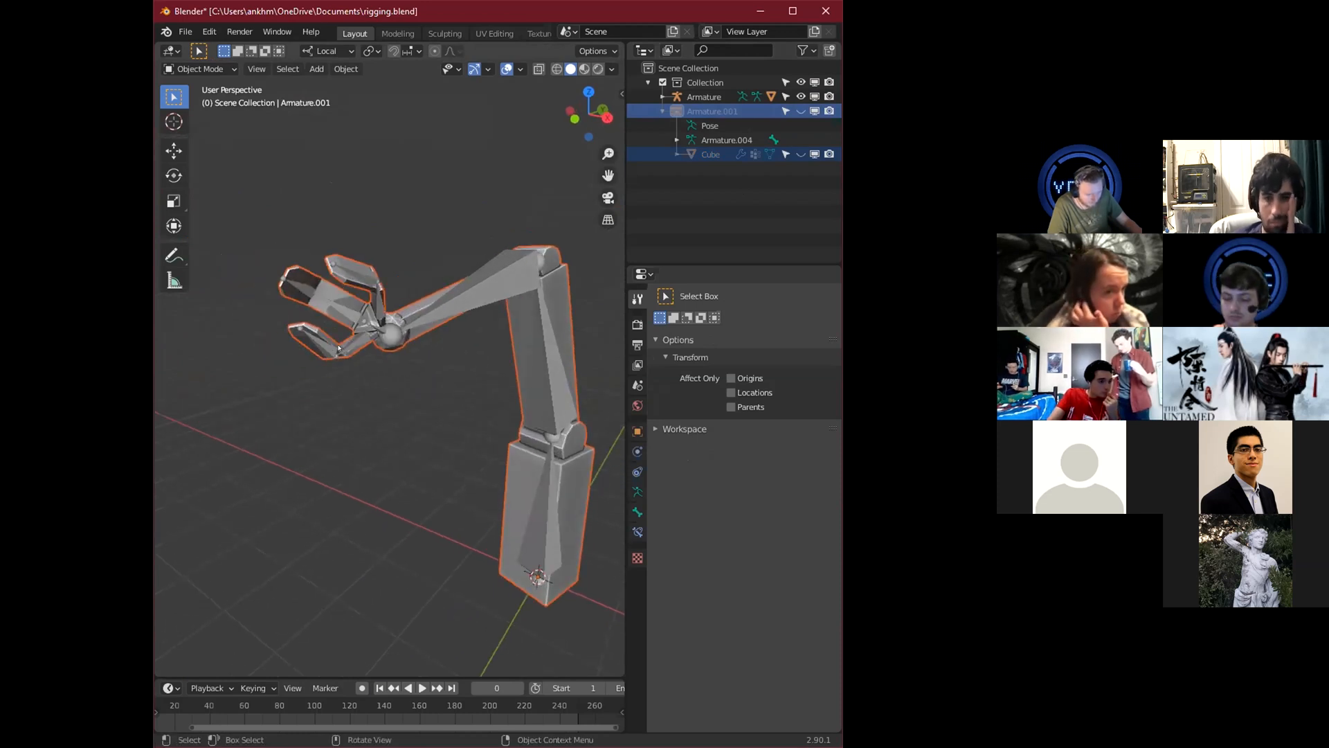
middle_click_drag(360, 359, 384, 373)
middle_click_drag(487, 351, 464, 361)
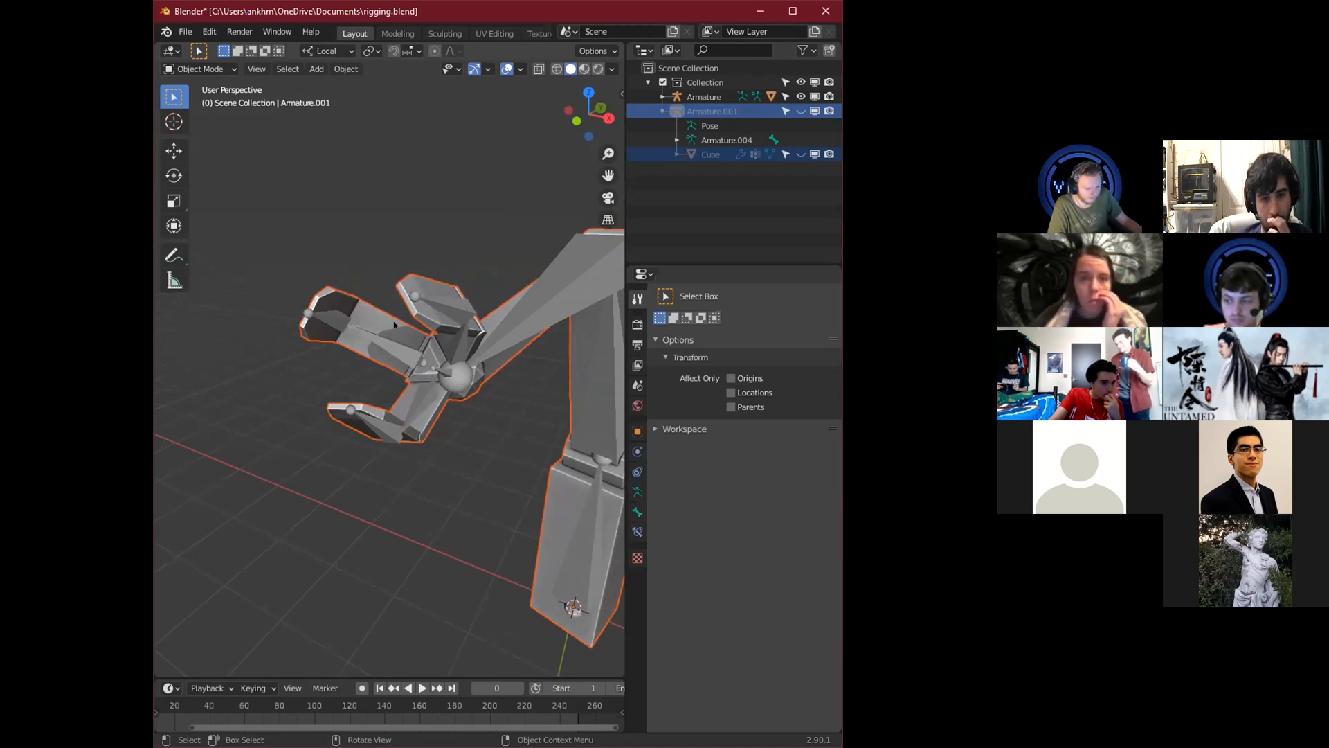
Select the robot arm's Armature and switch it to Pose Mode.
left_click(419, 351)
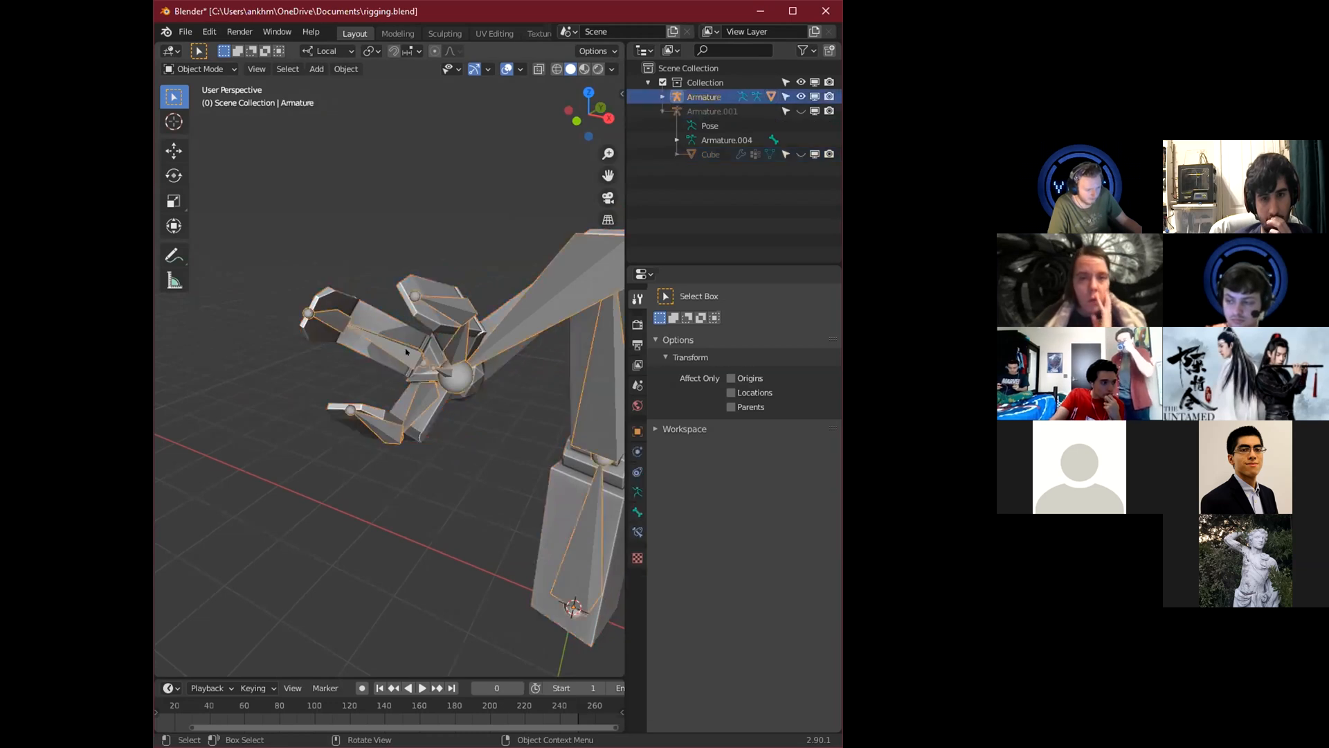
left_click(194, 69)
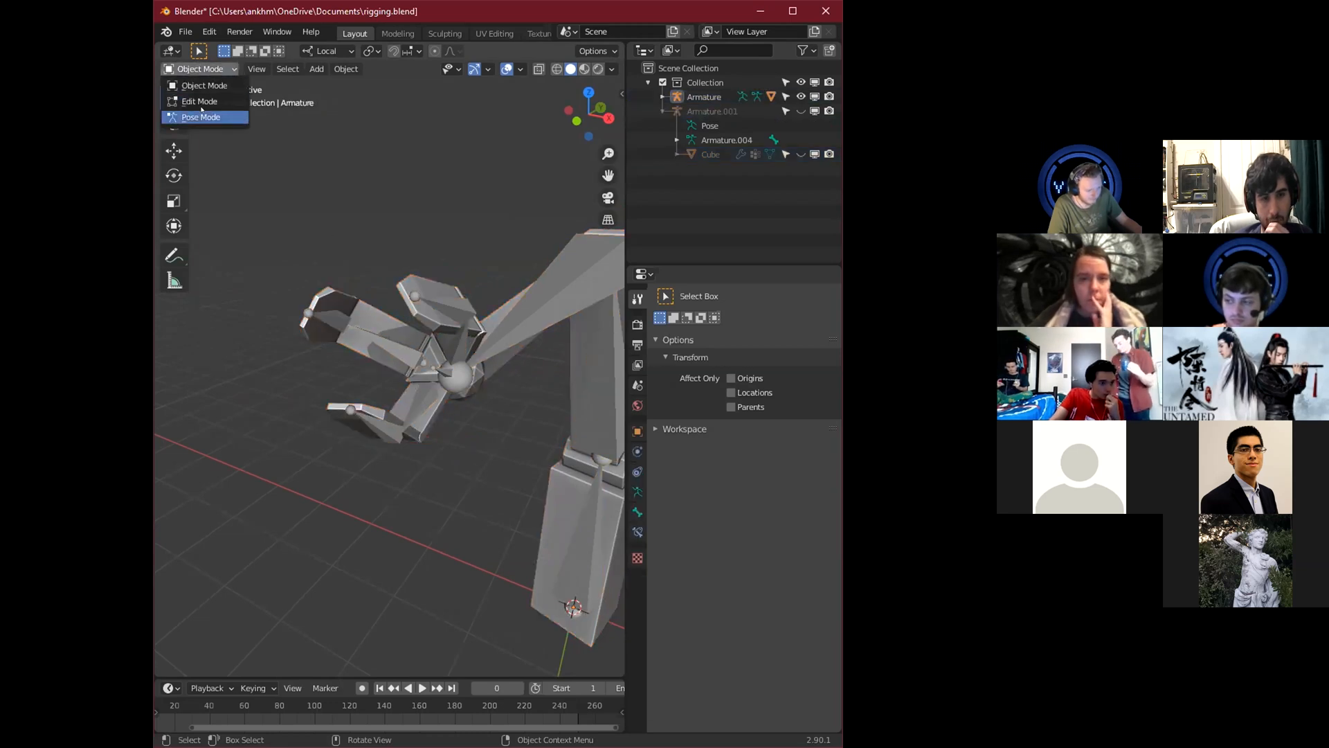
key("ctrl+Tab")
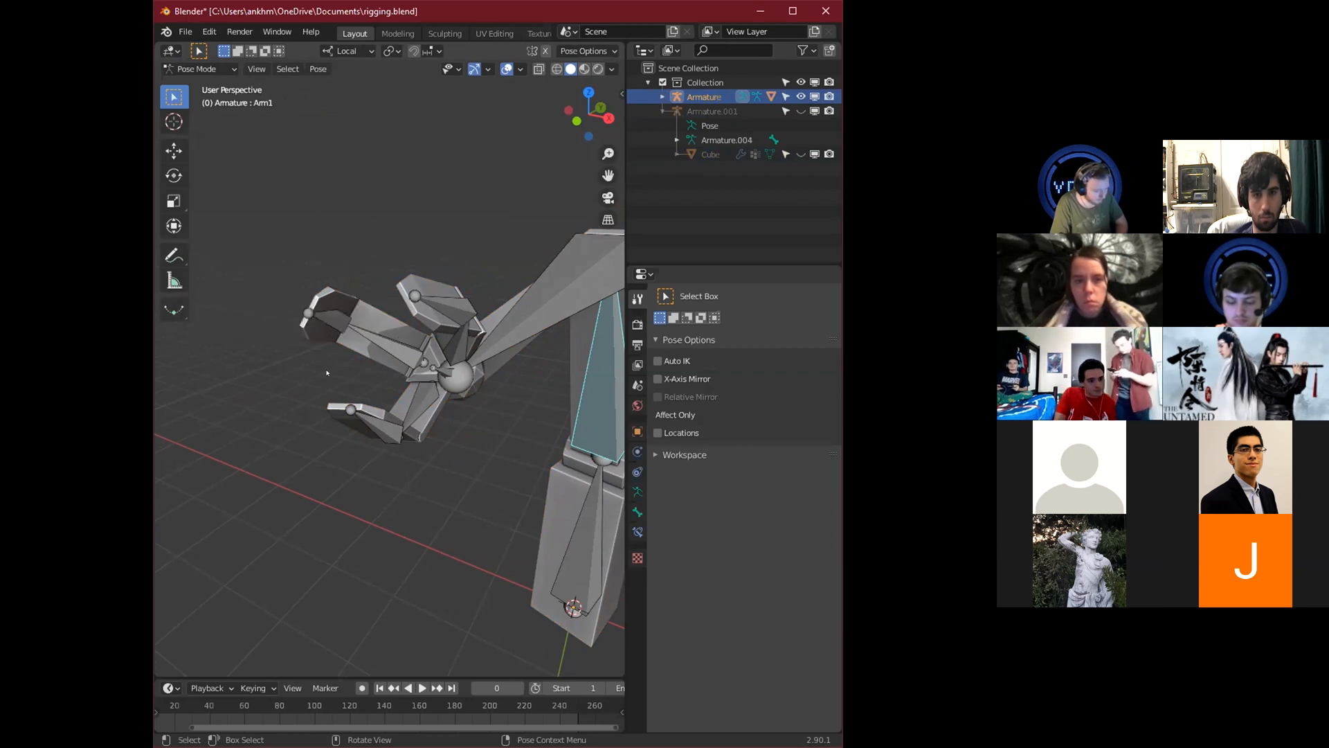
Test rotating the claw finger bone Bone.008 around its local X and Z axes, and cancel the rotation.
middle_click_drag(330, 374, 374, 418)
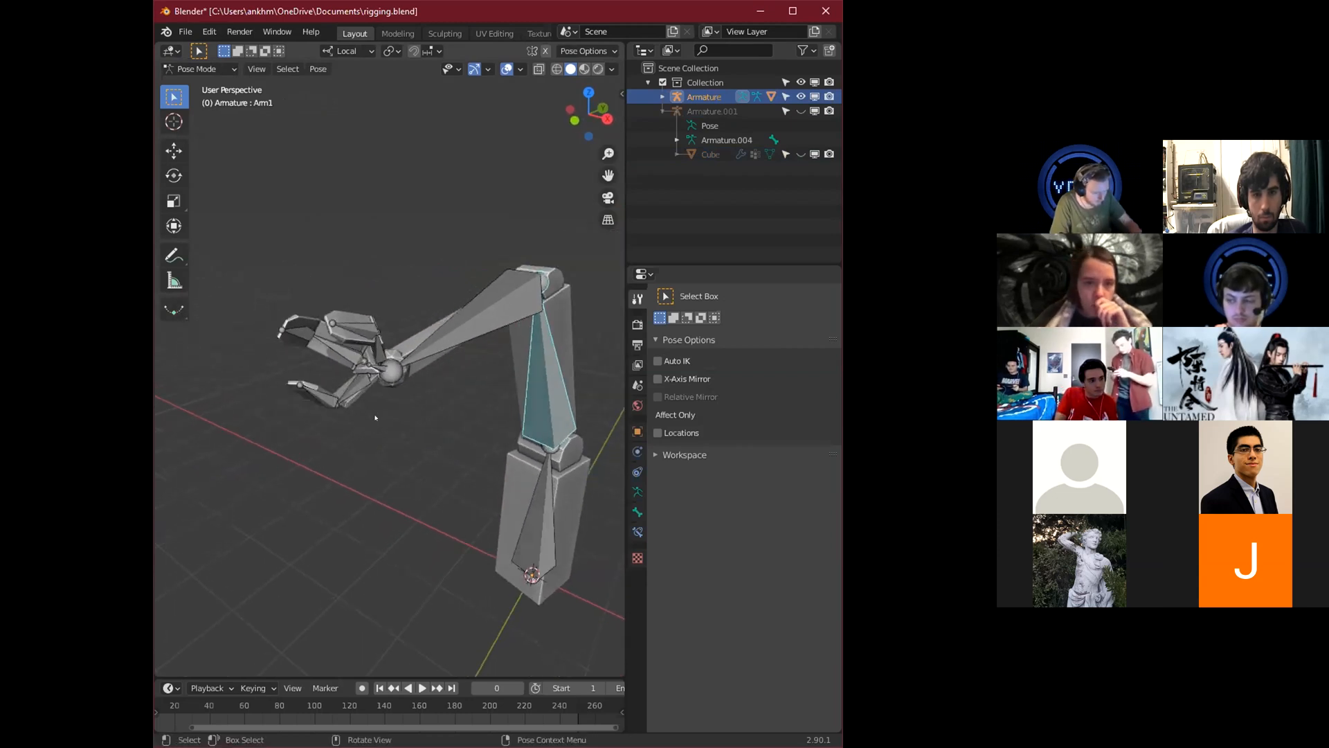
left_click(339, 351)
middle_click_drag(339, 352, 388, 477)
key("r")
key("x")
key("x")
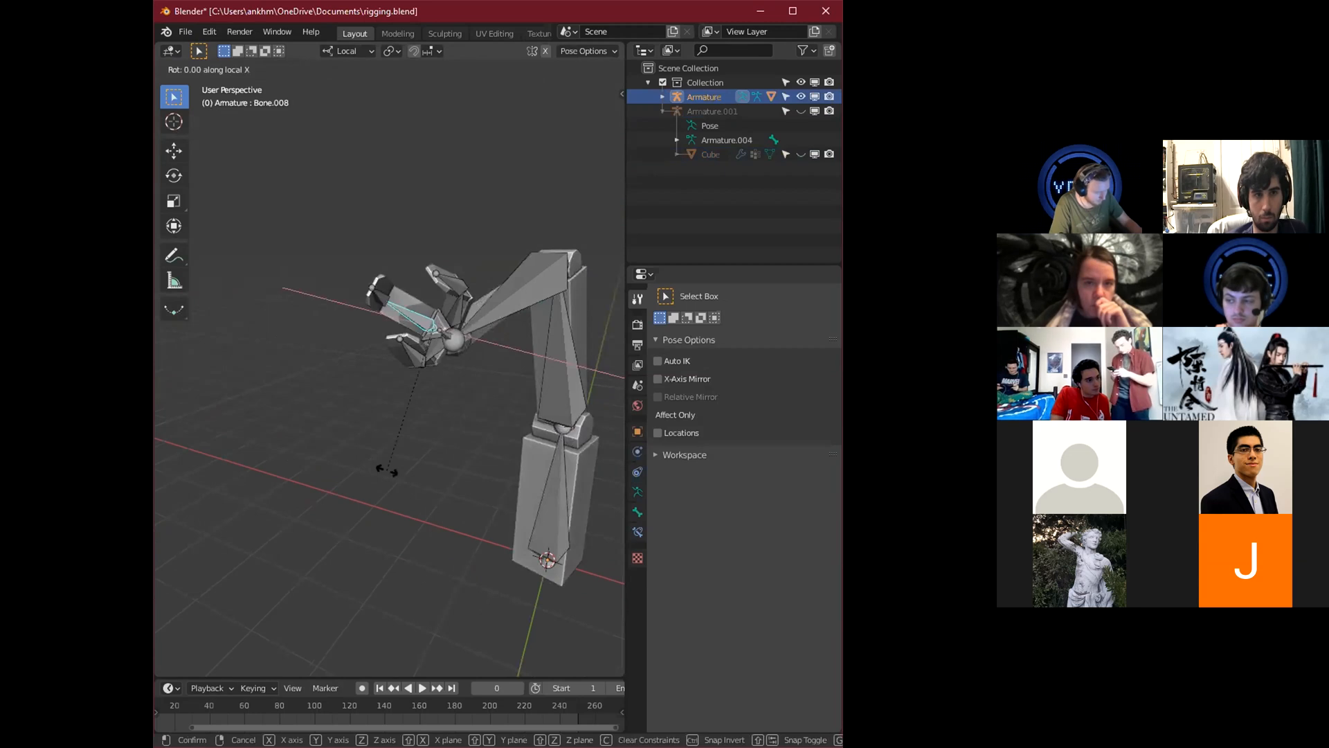
key("z")
key("z")
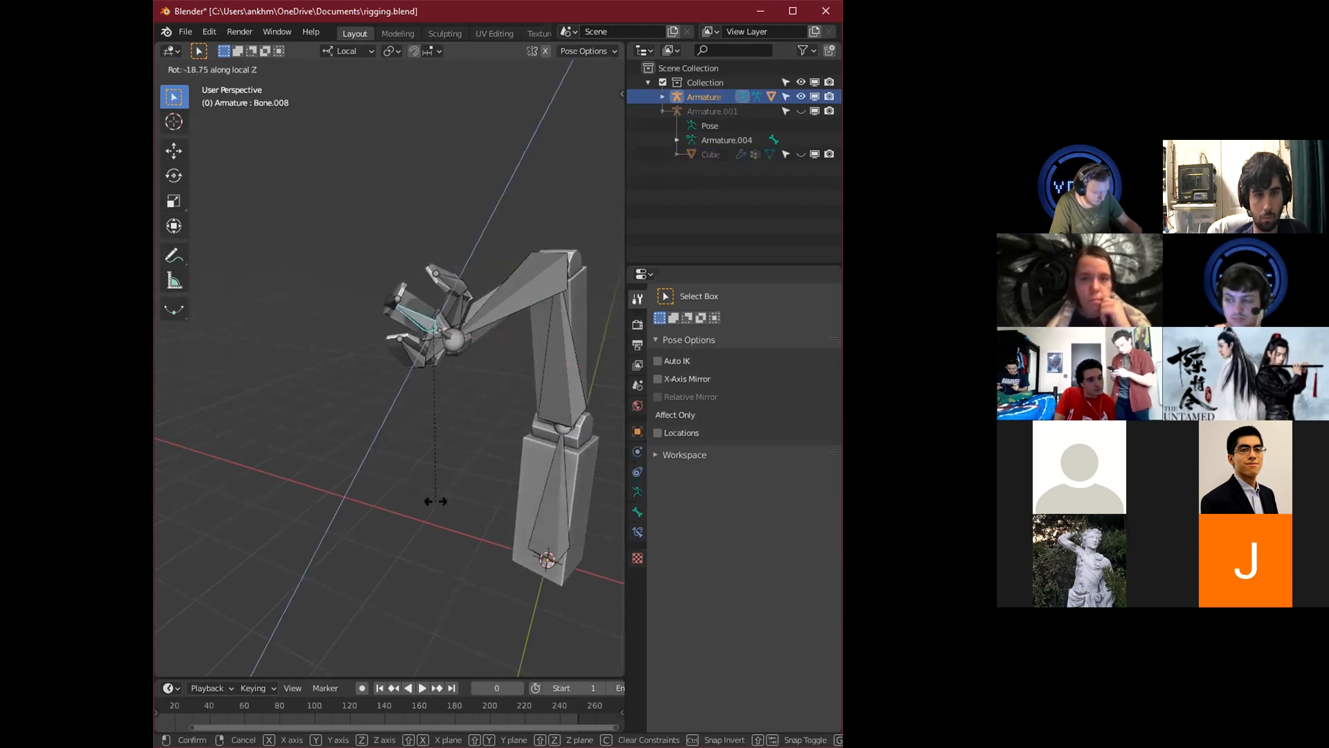
left_click(374, 441)
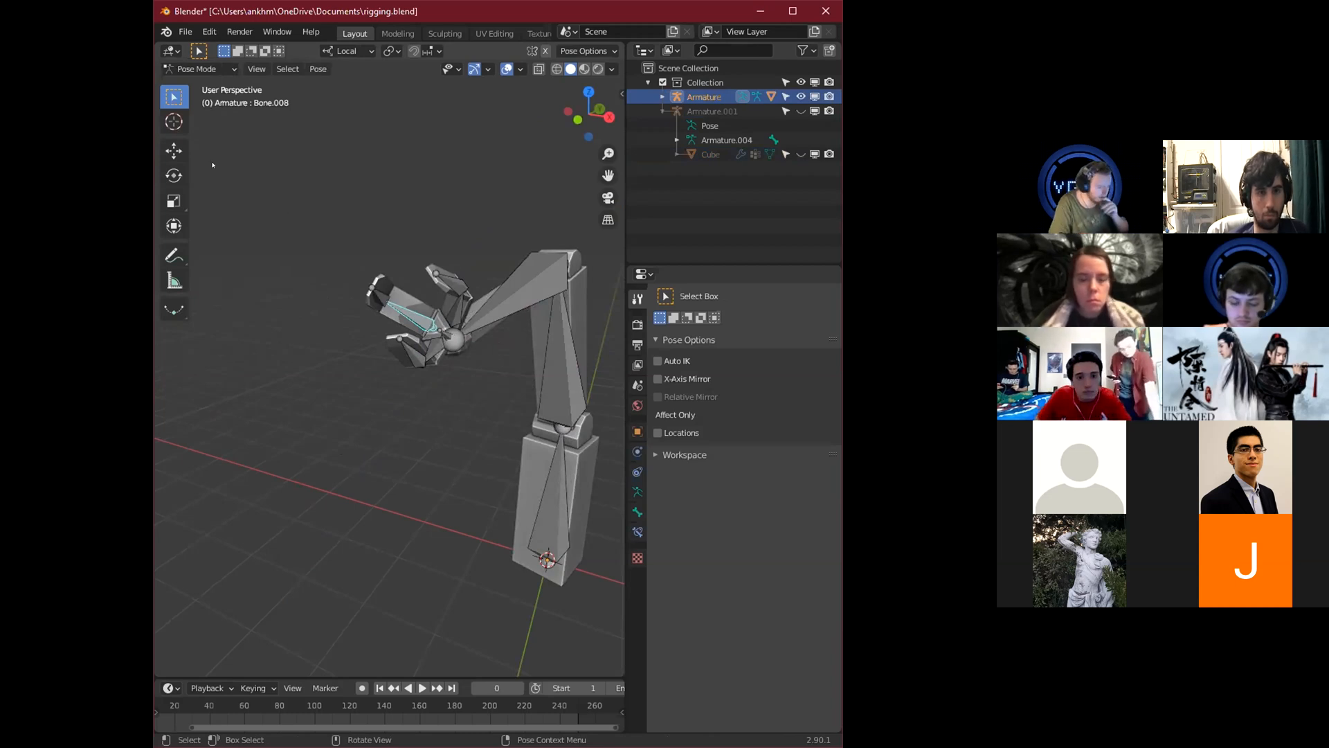
left_click(181, 70)
left_click(180, 70)
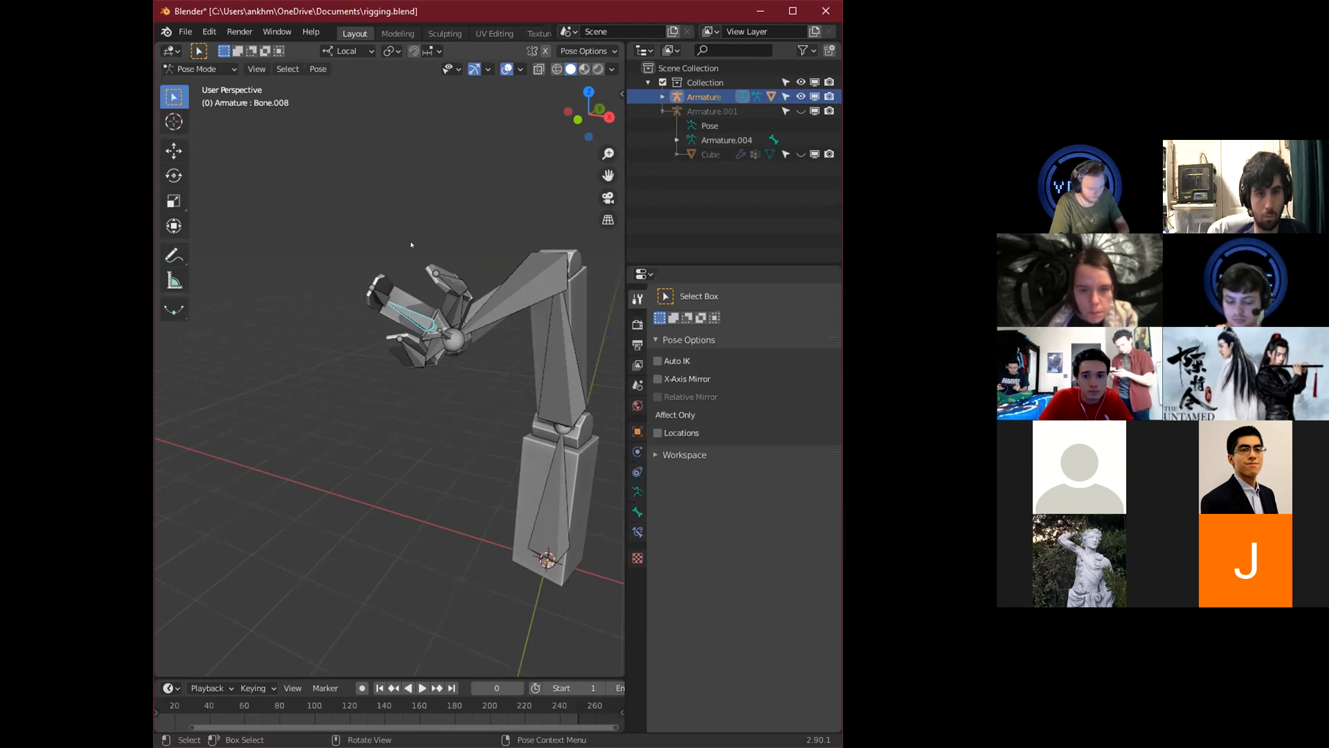
left_click(201, 71)
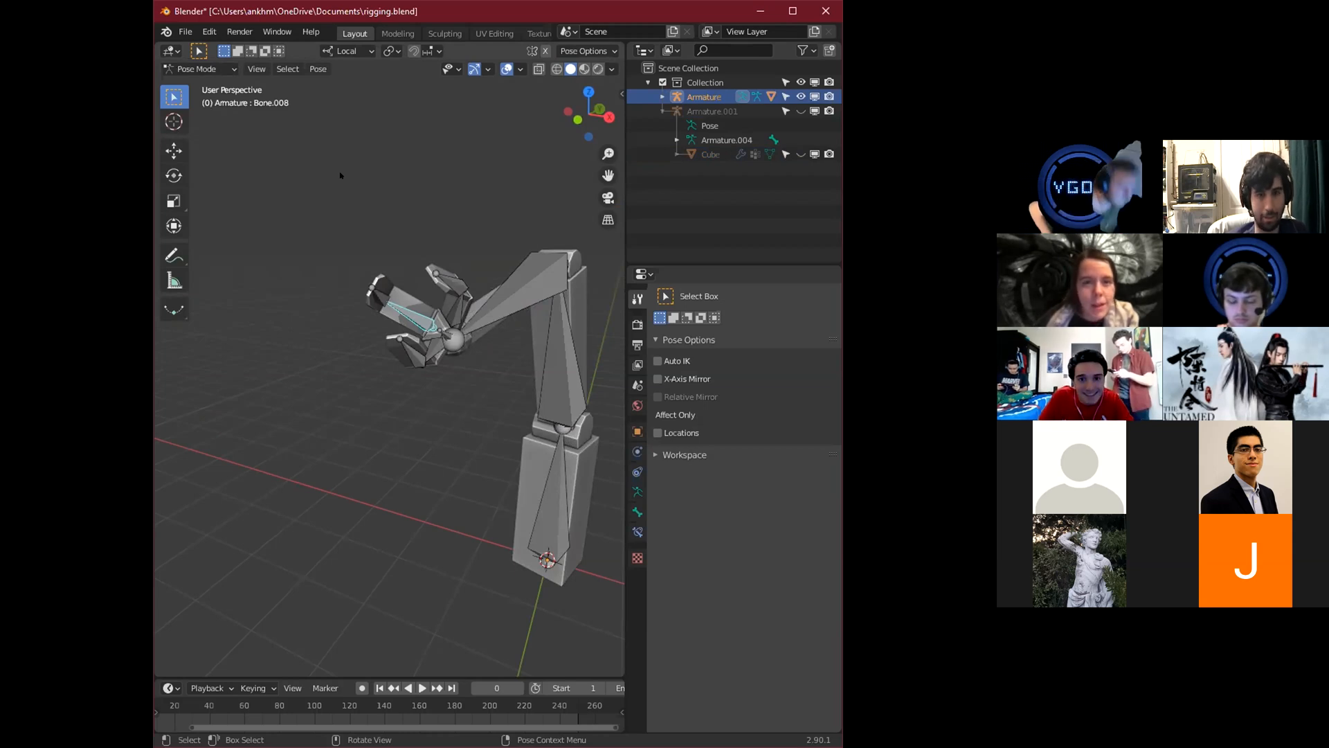
Test rotating the Arm2 bone around its local X and Z axes, and cancel the rotation.
middle_click_drag(340, 175, 371, 315)
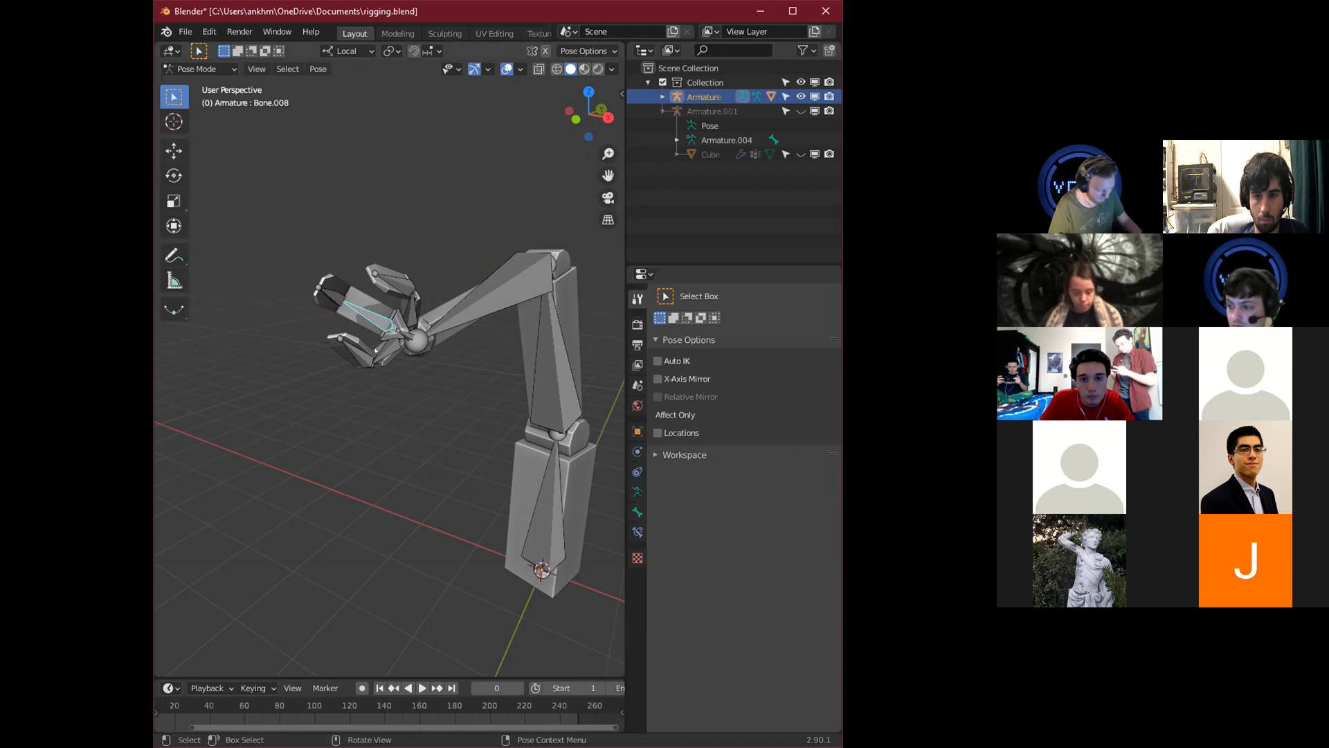
middle_click_drag(507, 281, 452, 294)
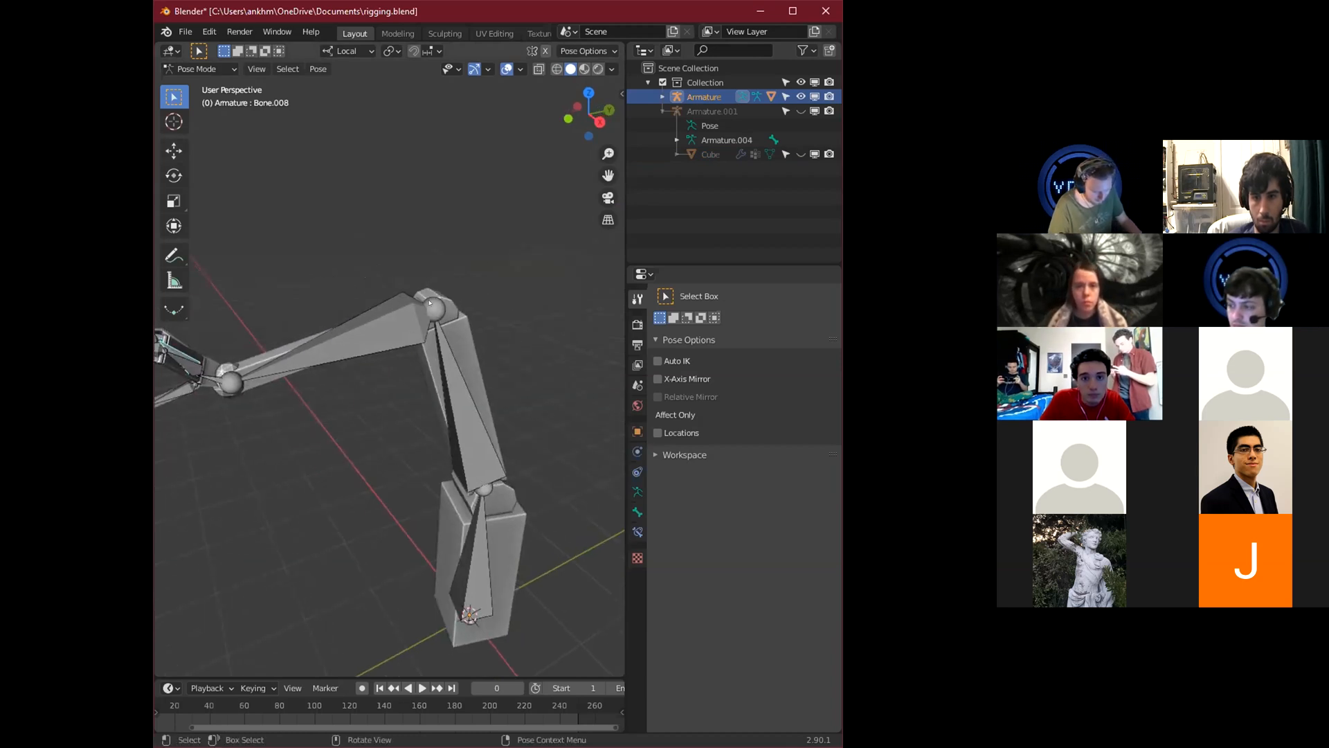
left_click(398, 325)
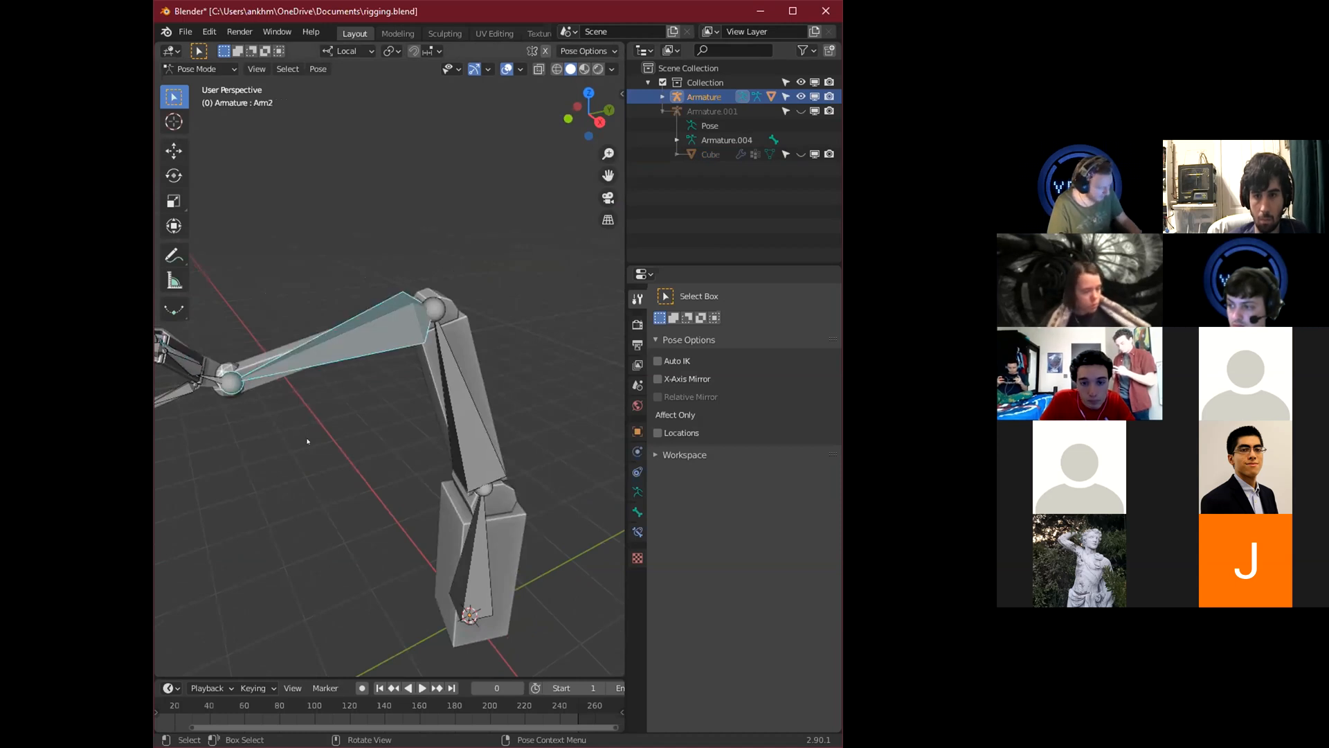
key("r")
key("x")
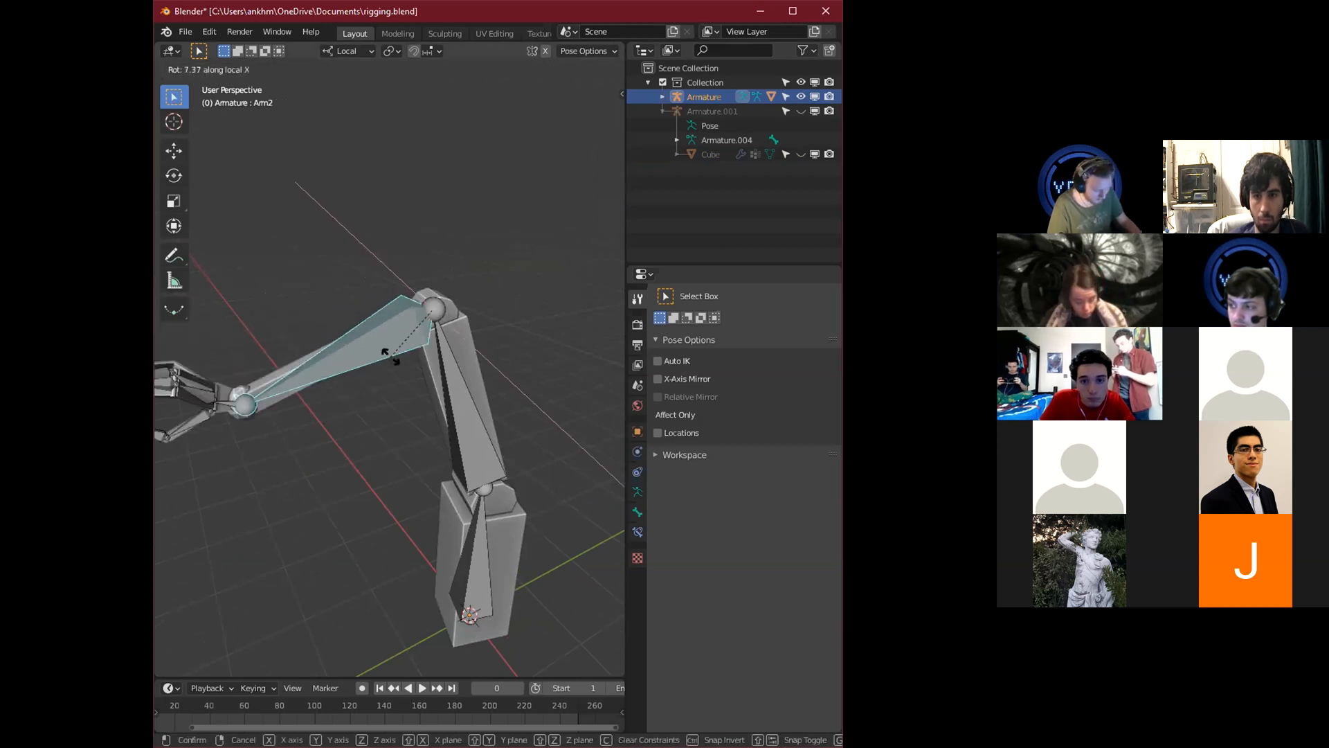
key("z")
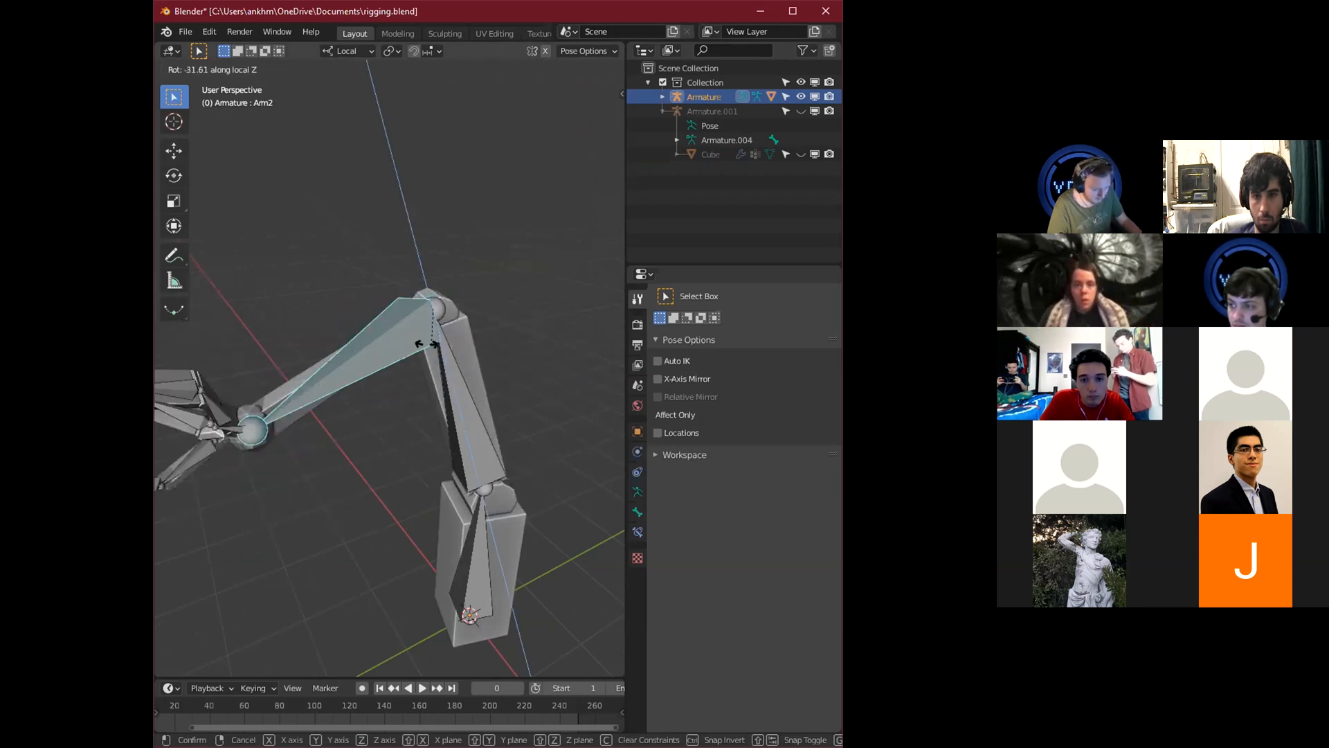
left_click(399, 340)
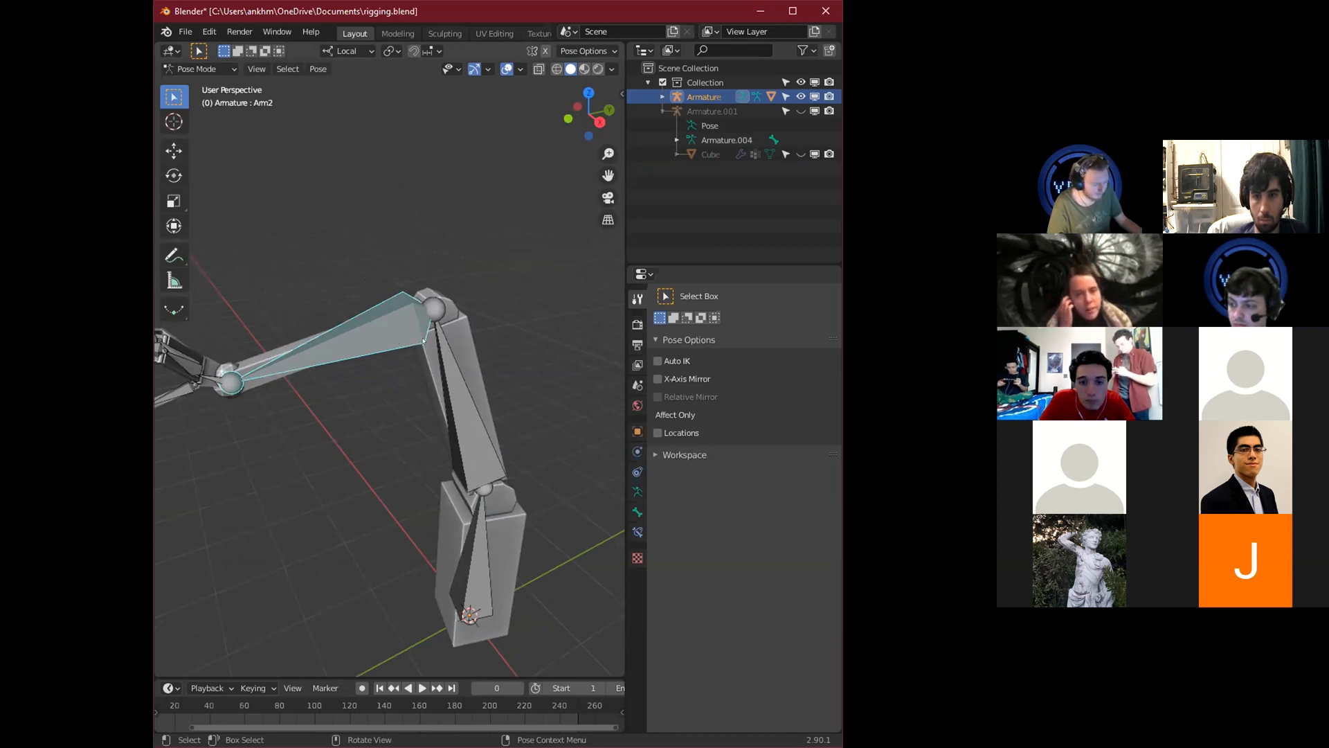
Try rotating the Arm2 bone freely without an axis constraint, and cancel the rotation.
key("r")
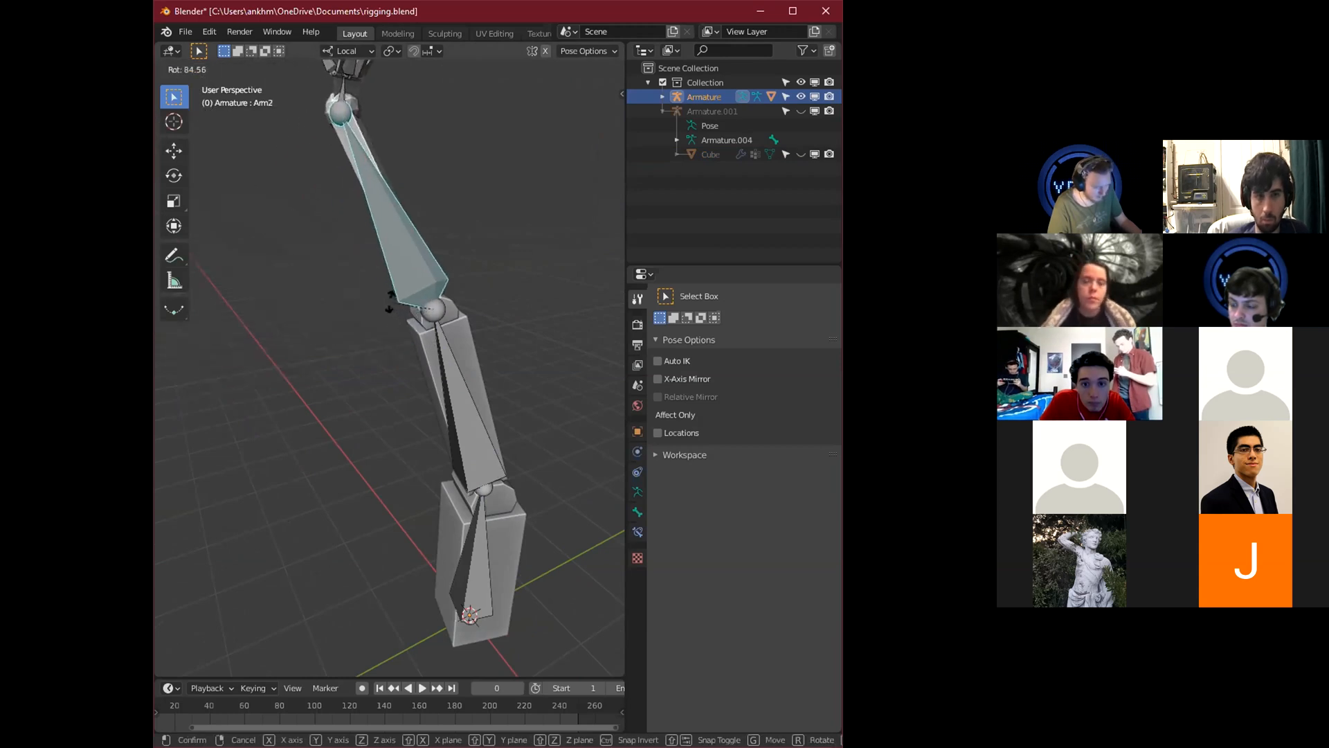
left_click(398, 348)
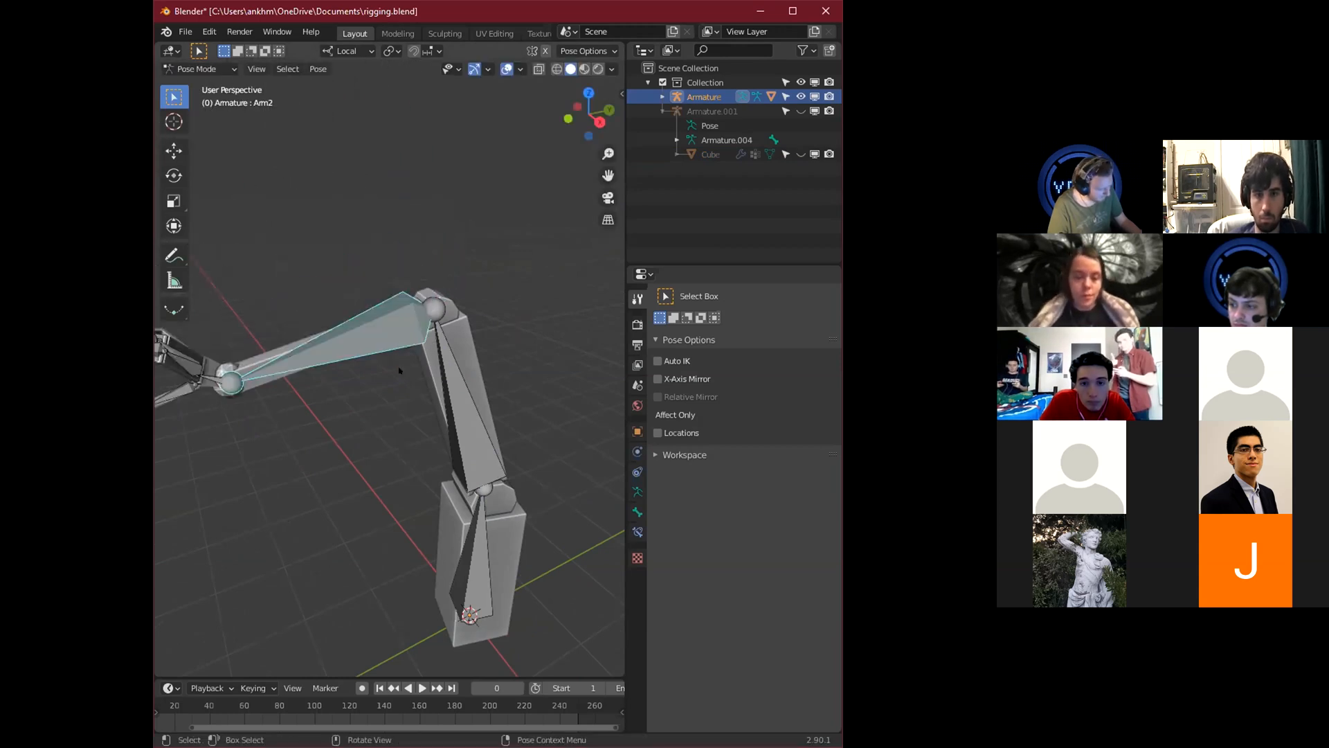
key("r")
right_click(388, 350)
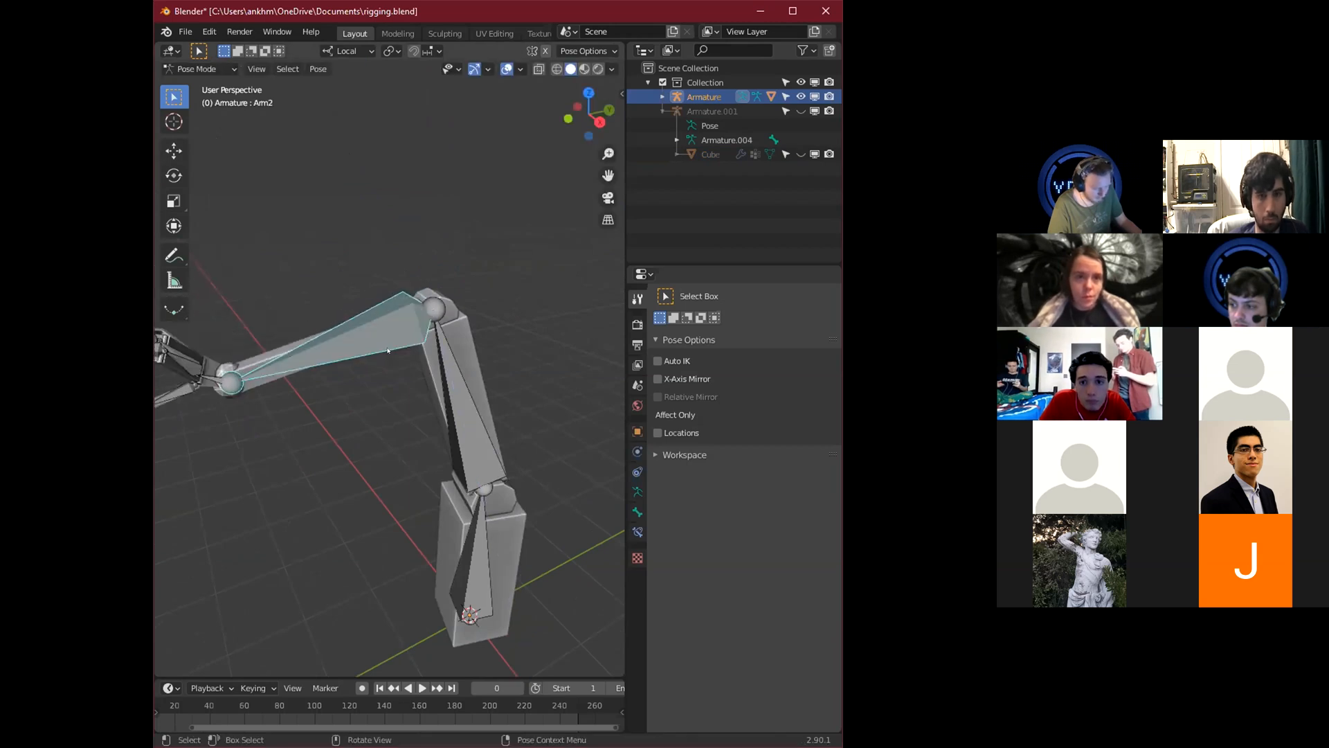
Select the Arm1 bone and examine its joints with the base and with Arm2.
middle_click_drag(398, 340, 374, 405)
scroll(450, 418, "up", 2)
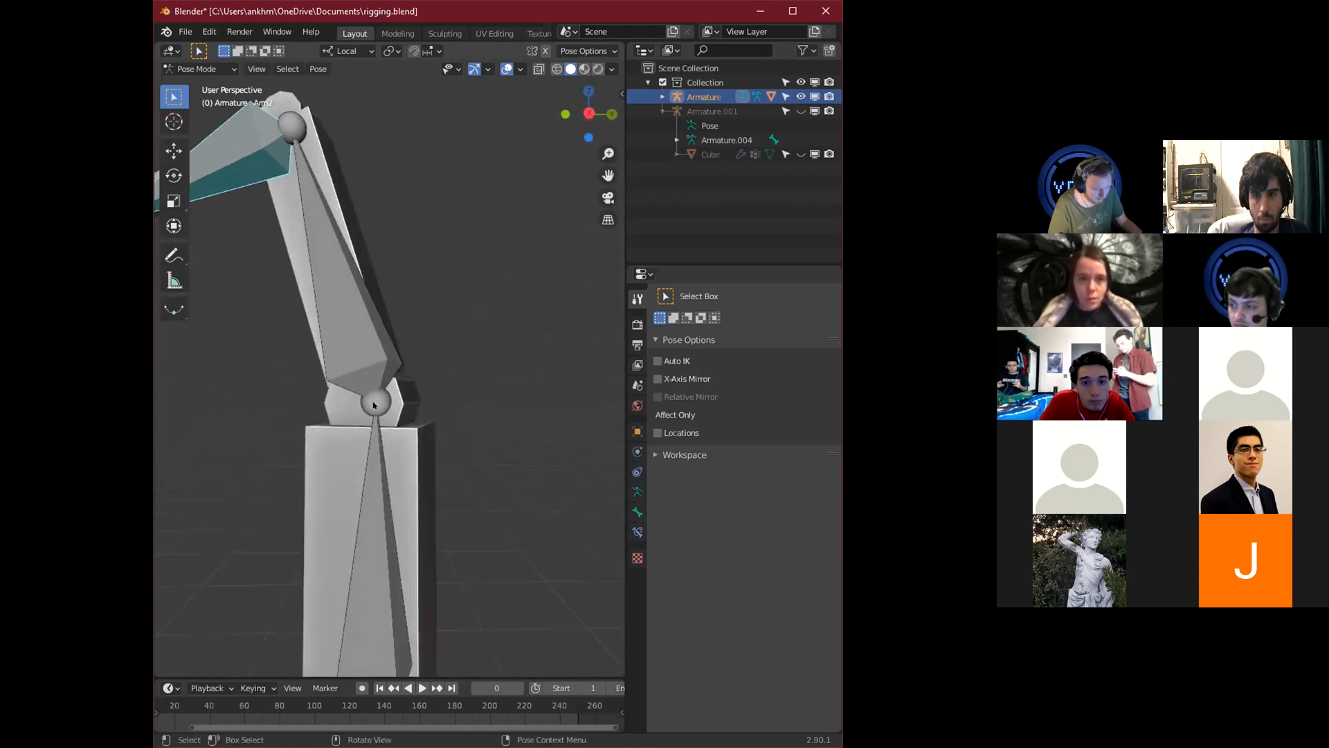
middle_click_drag(222, 275, 434, 304, "shift")
left_click(421, 302)
middle_click_drag(371, 438, 430, 441)
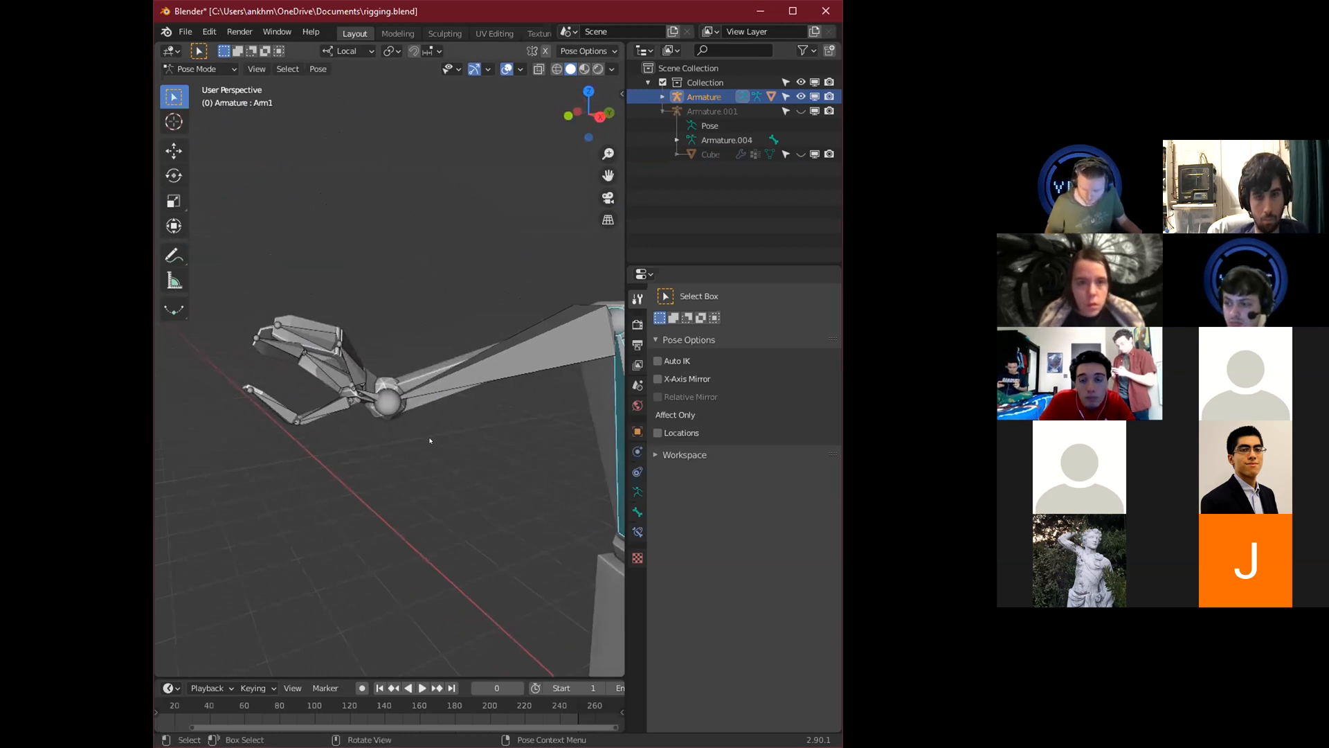
scroll(340, 451, "down", 4)
middle_click_drag(362, 429, 396, 406)
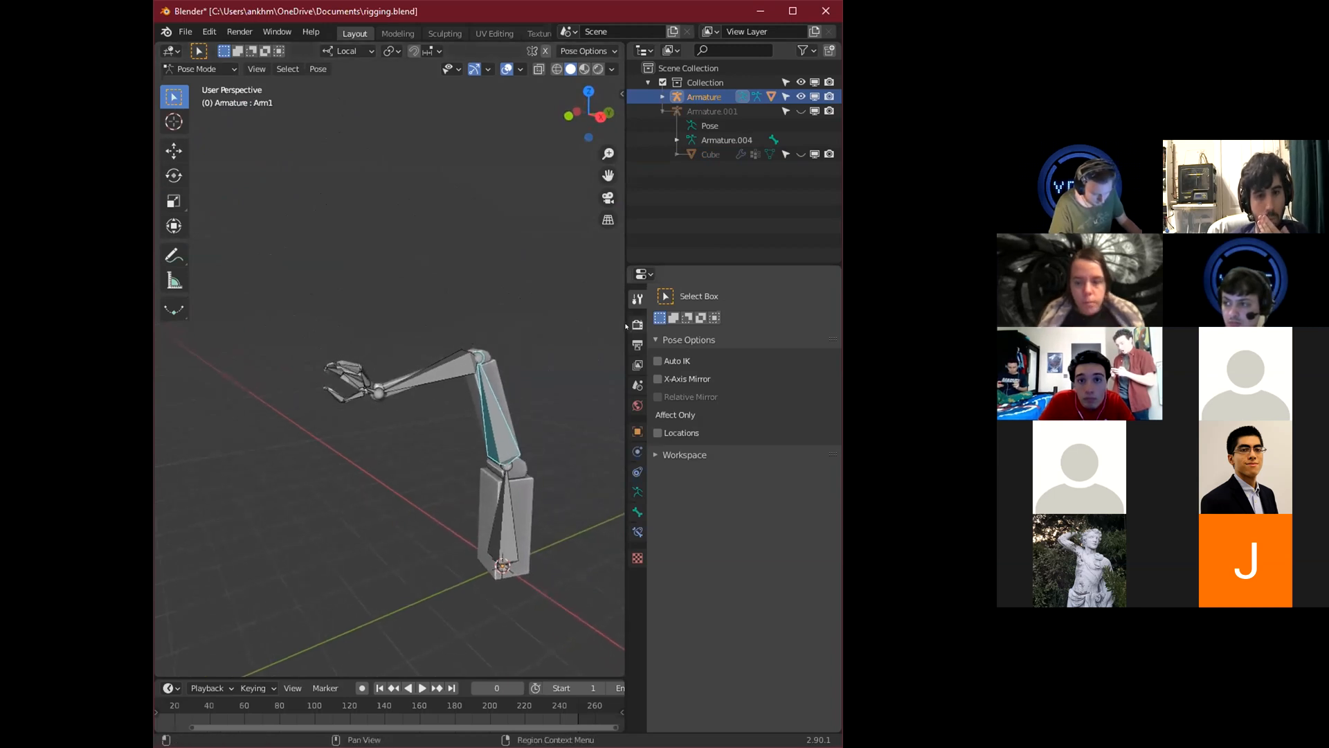
Review the Armature's object properties and the Arm1 bone's transform values, and deselect the bone.
left_click(638, 431)
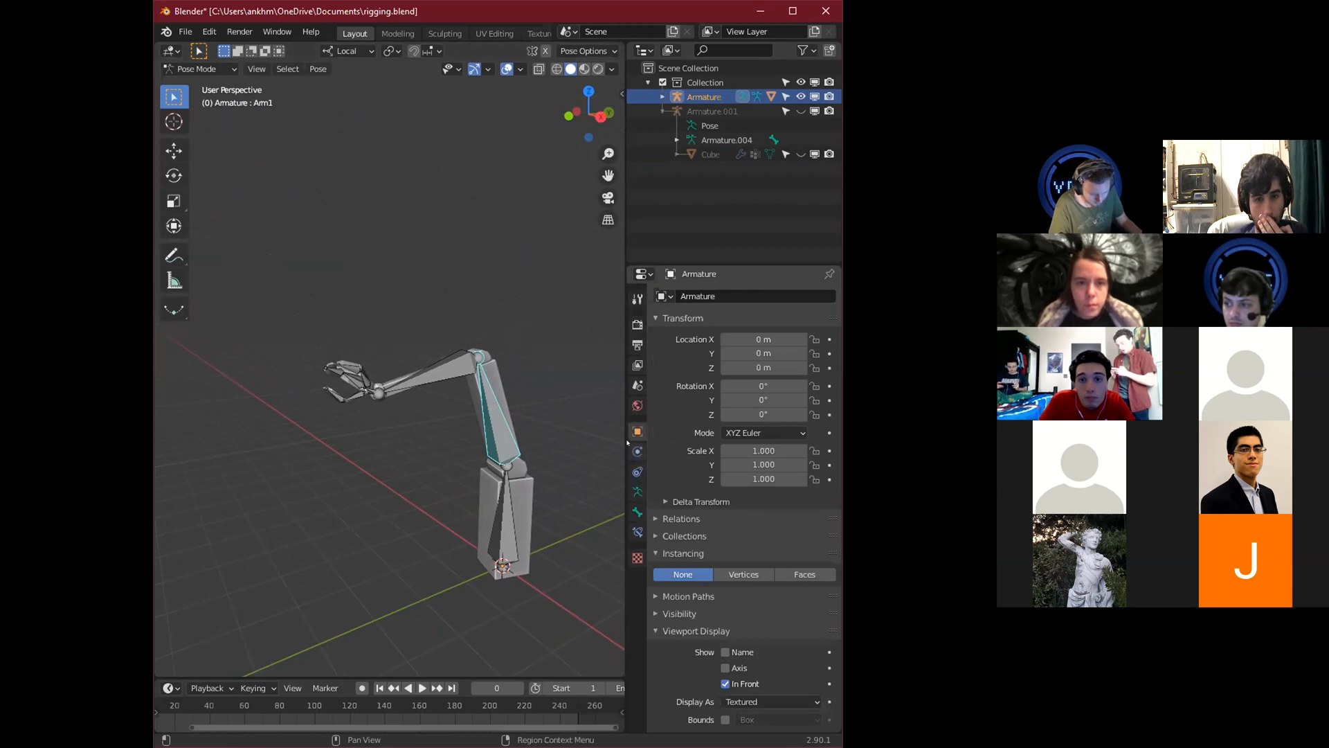
scroll(422, 435, "up", 1)
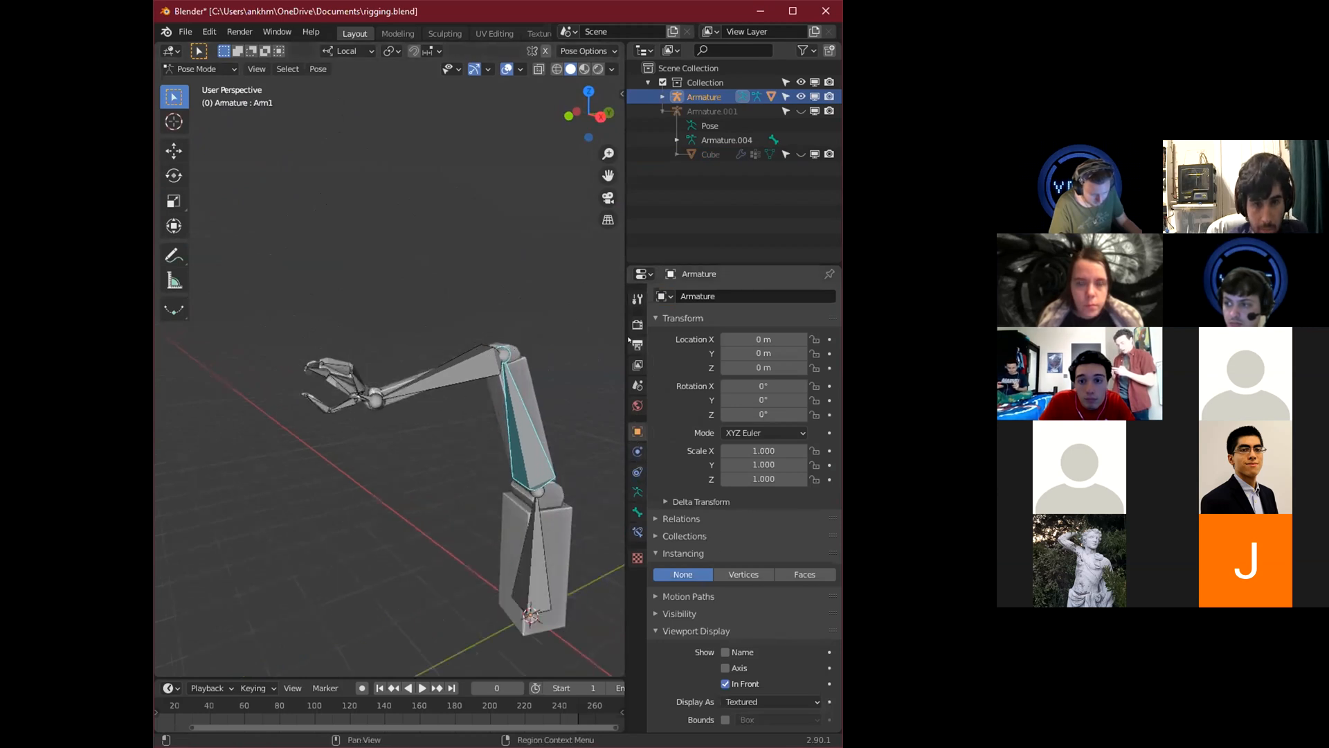
key("n")
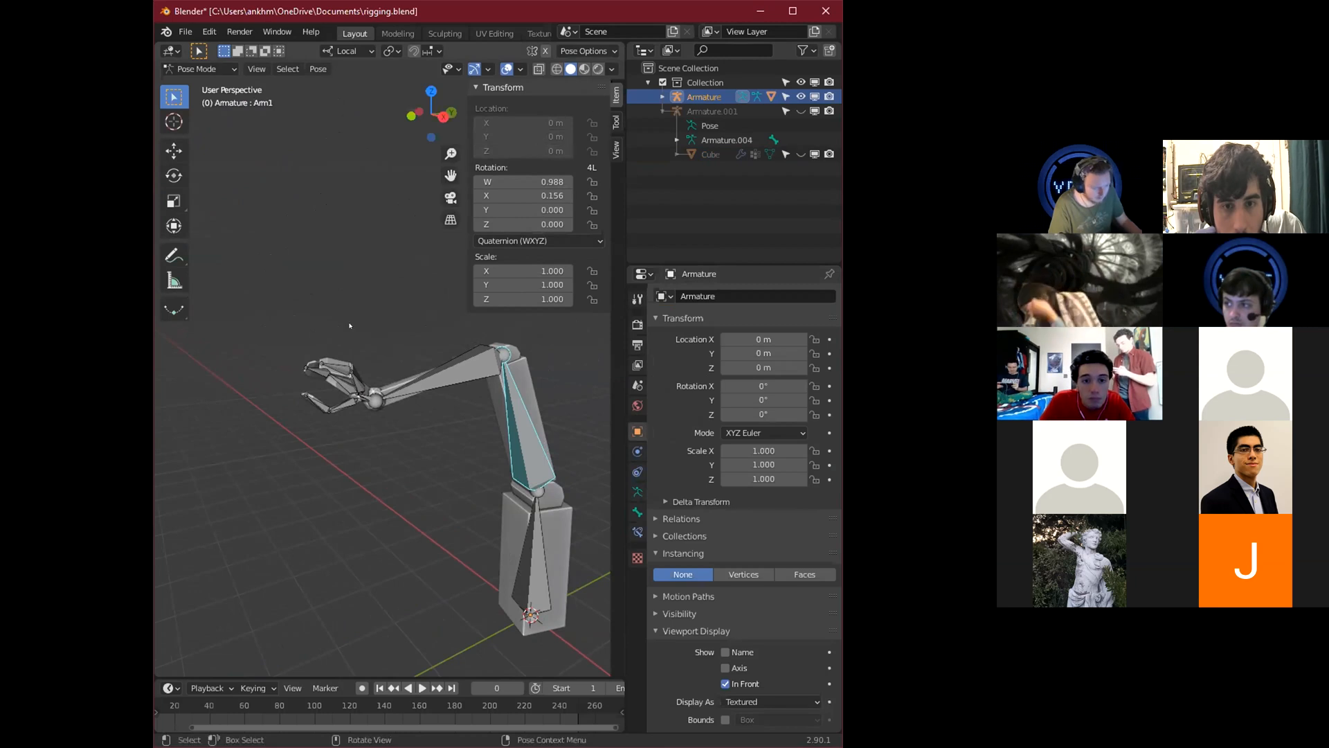
left_click(307, 303)
key("n")
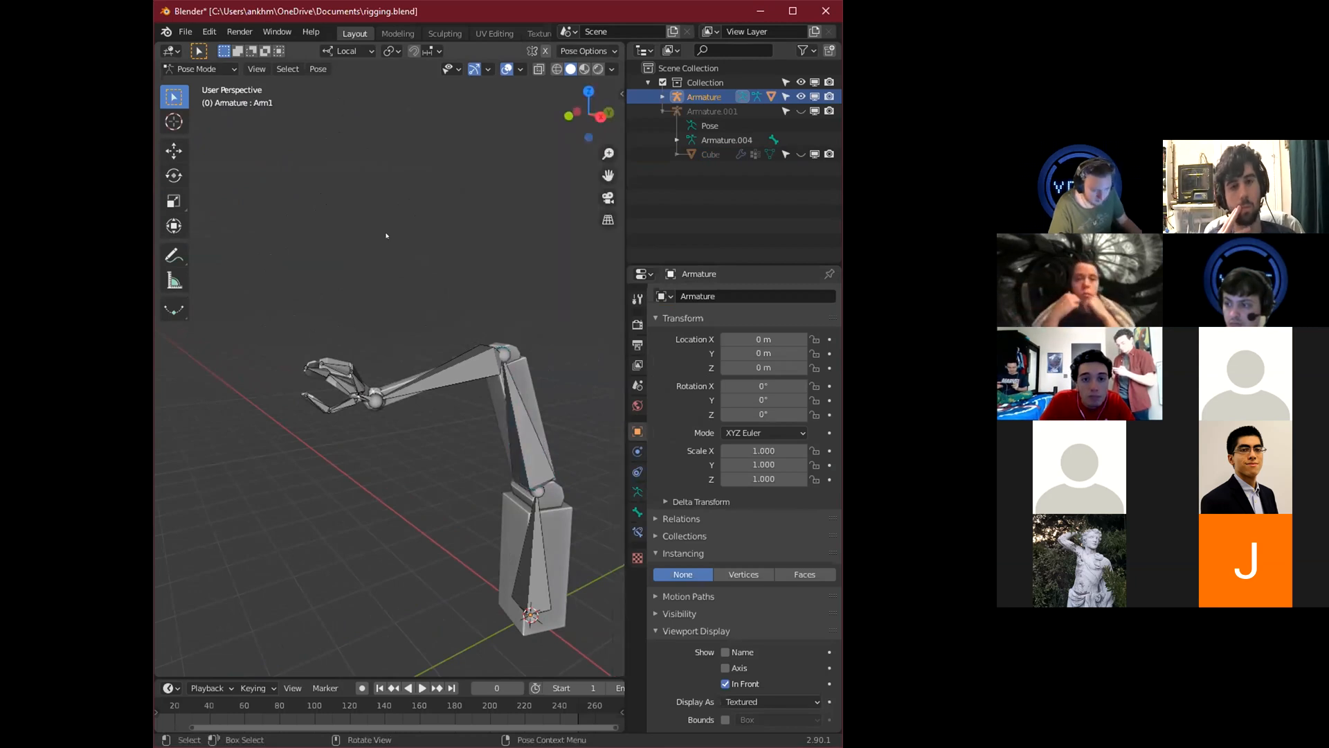
Return to Object Mode and add a mesh cylinder with 13 vertices at the world origin.
key("ctrl+Tab")
key("shift+a")
left_click(526, 376)
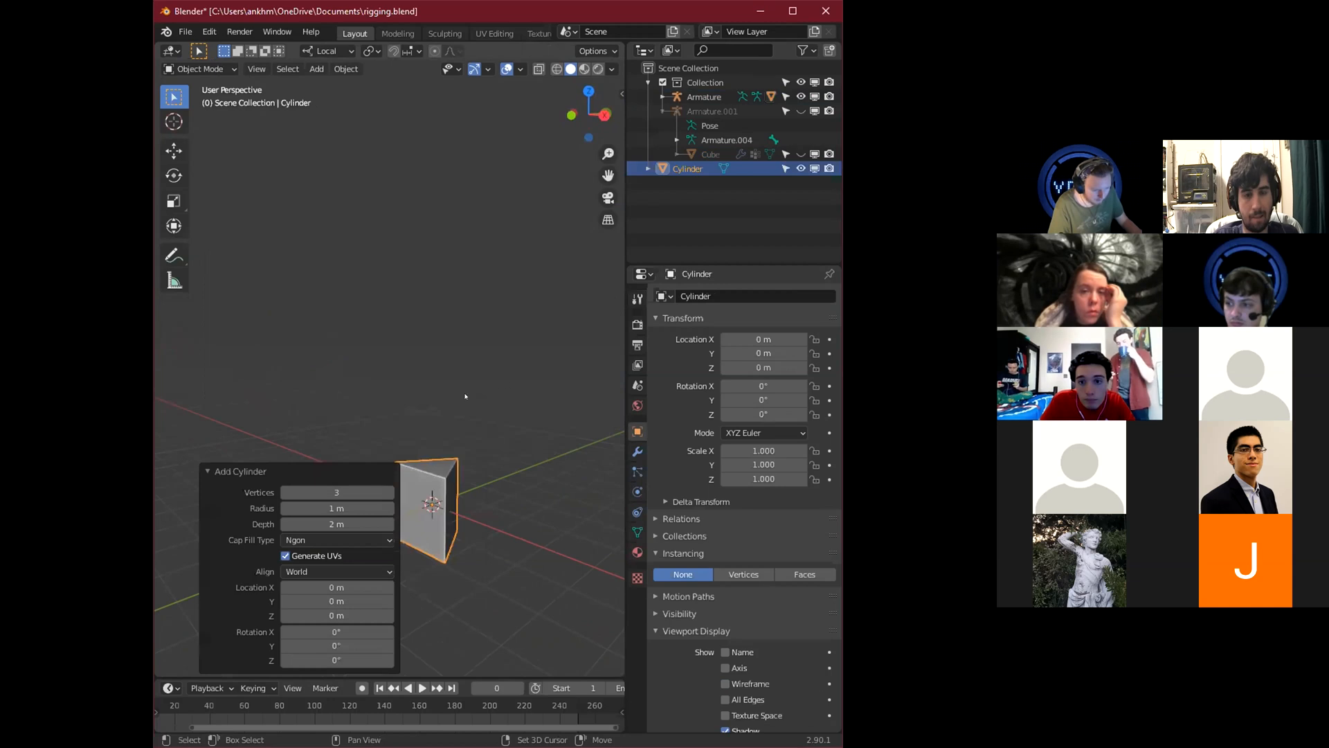
left_click_drag(321, 492, 360, 491)
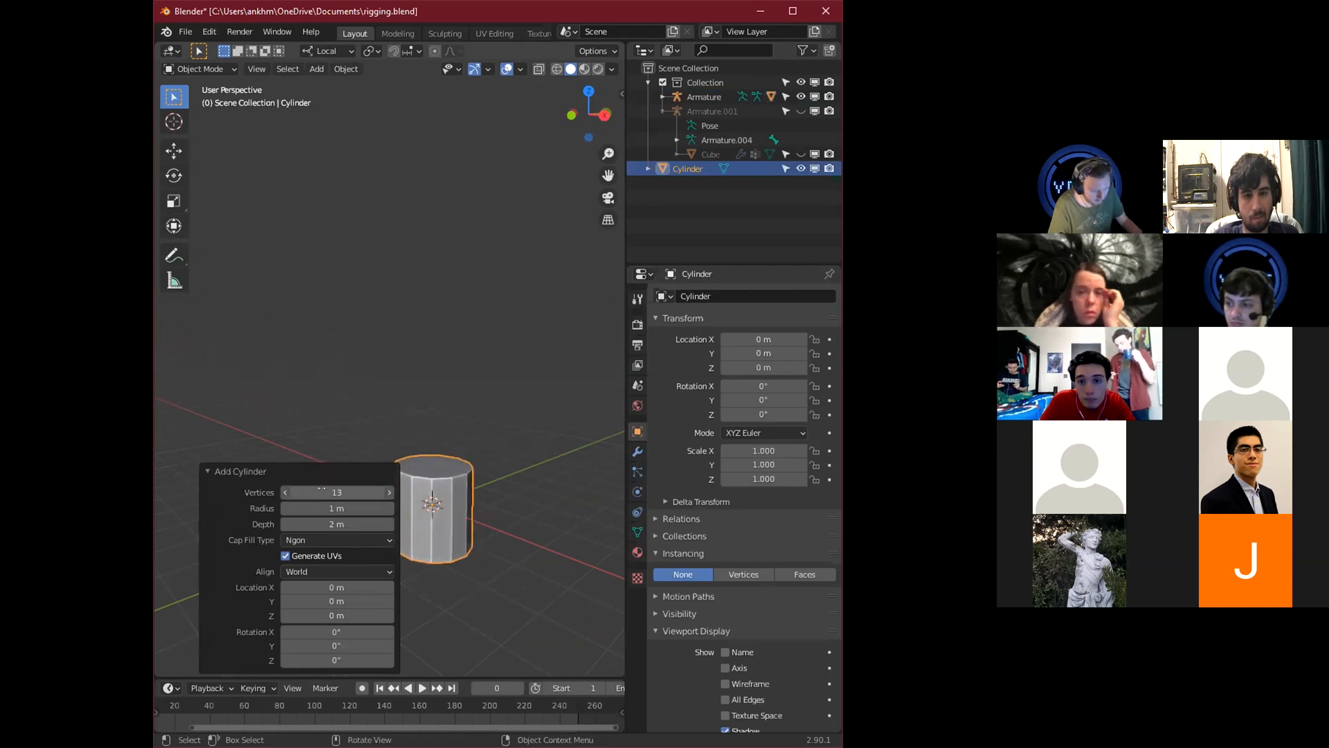
left_click(432, 486)
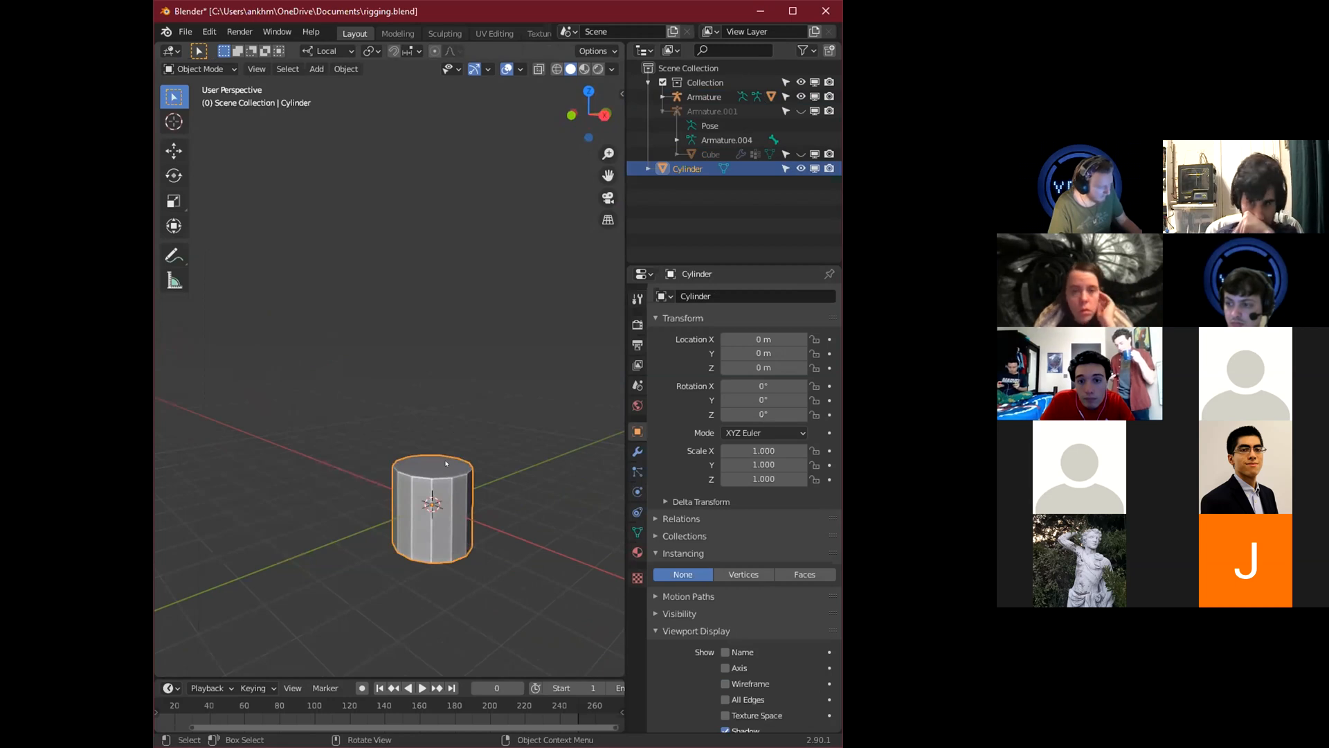
key("s")
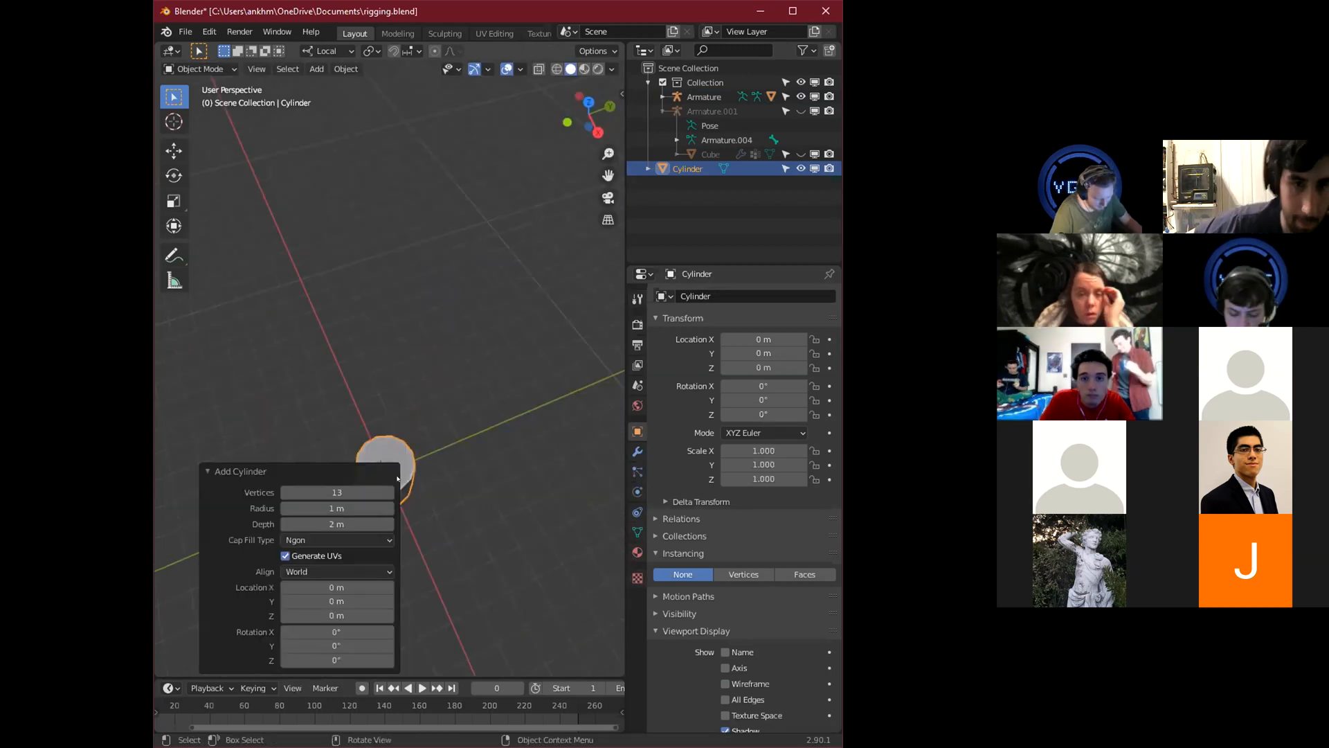
Reduce the new cylinder to 3 vertices and raise the count one at a time to compare how round it gets.
middle_click_drag(409, 476, 513, 295)
scroll(442, 475, "up", 3)
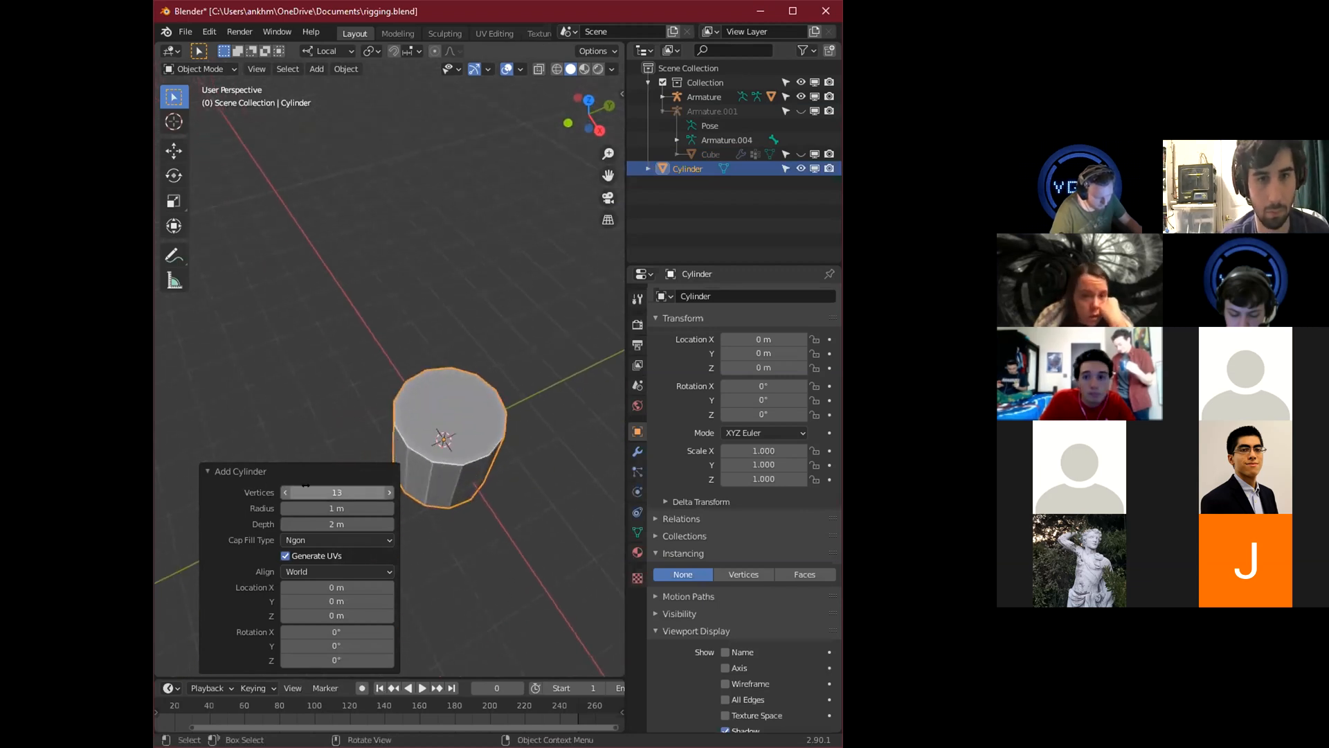
left_click_drag(305, 486, 284, 486)
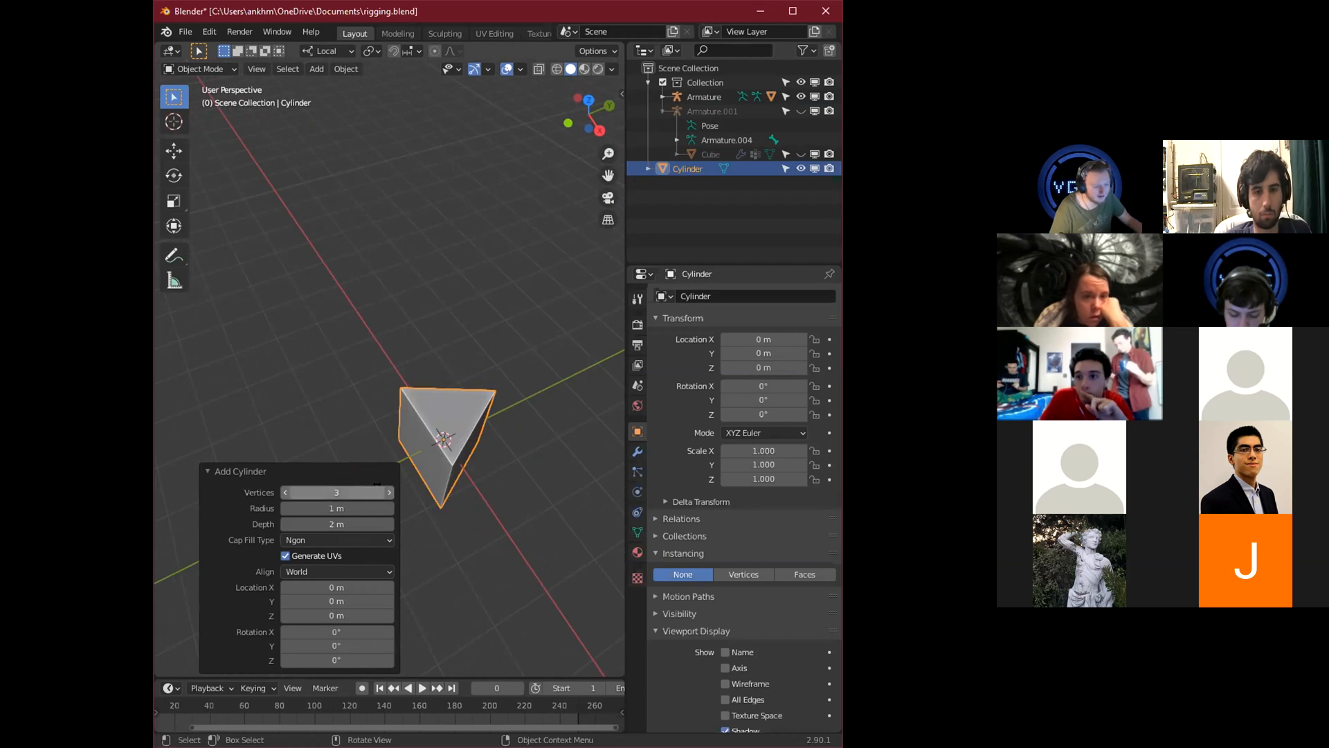
left_click(388, 492)
left_click(388, 492)
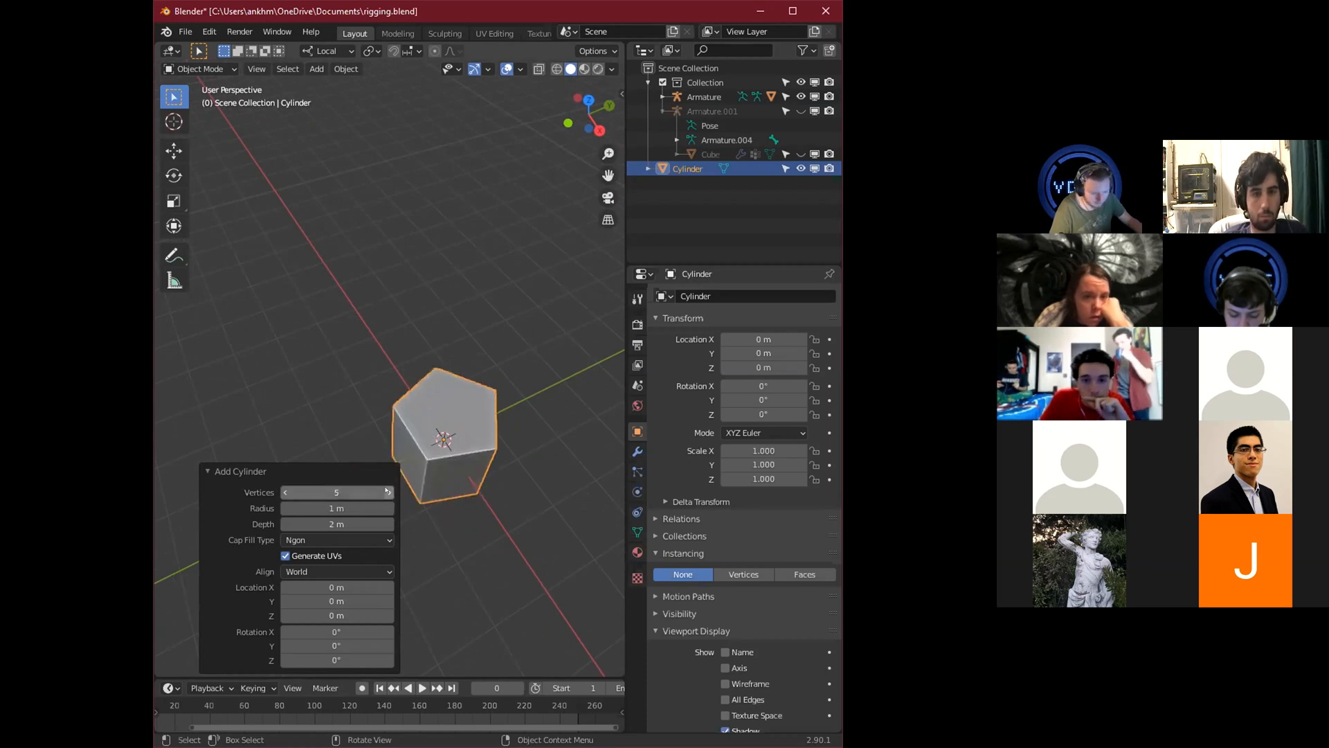
left_click(388, 491)
left_click(387, 492)
left_click(388, 491)
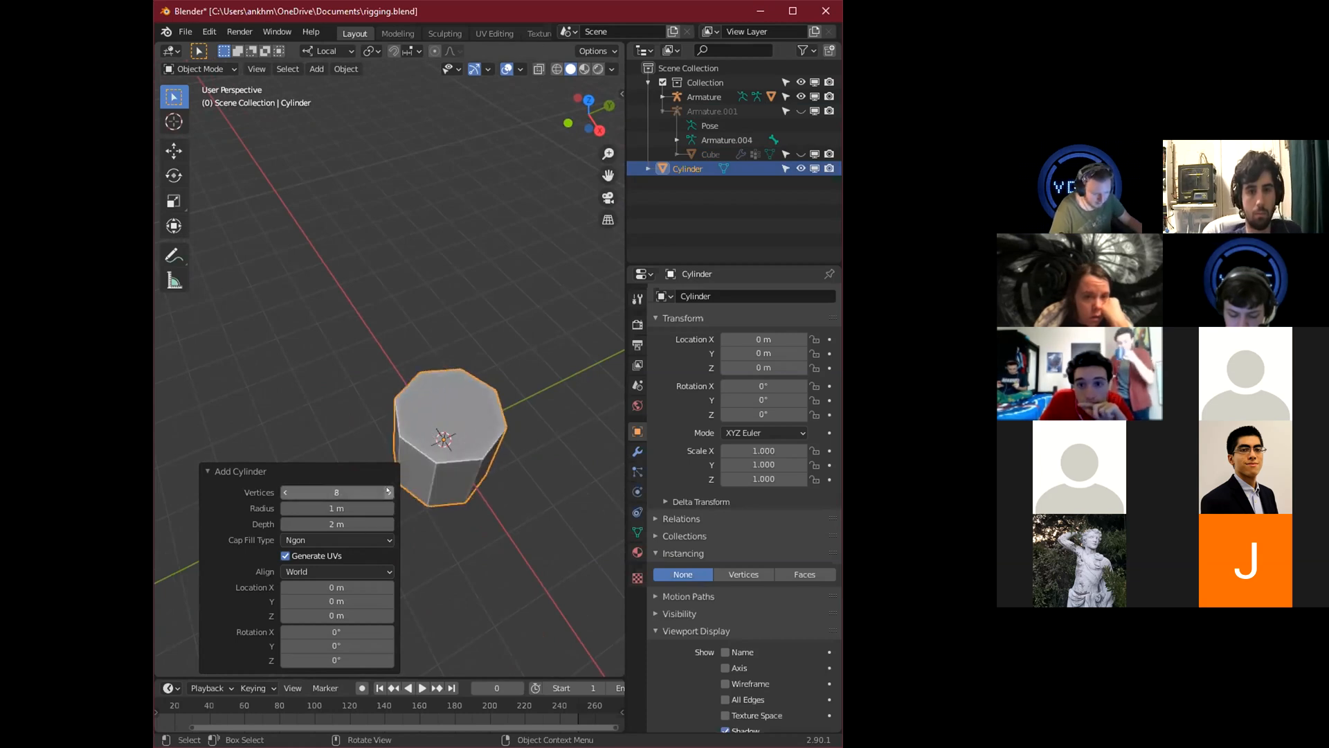
left_click(387, 492)
left_click(387, 492)
left_click(388, 491)
left_click(388, 491)
left_click(387, 492)
left_click(388, 492)
left_click(388, 491)
left_click(387, 491)
left_click(388, 492)
left_click(388, 491)
left_click(388, 492)
left_click(388, 492)
left_click(387, 491)
left_click(387, 491)
left_click(387, 491)
left_click(388, 491)
left_click(388, 492)
left_click(388, 491)
left_click(388, 491)
left_click(387, 492)
left_click(388, 491)
left_click(388, 492)
left_click(387, 491)
left_click(388, 491)
left_click(388, 491)
left_click(387, 491)
left_click(388, 491)
left_click(388, 492)
left_click(388, 492)
left_click(387, 492)
left_click(387, 491)
left_click(388, 491)
left_click(388, 491)
left_click(388, 492)
left_click(387, 492)
Set the cylinder's vertex count to 10.
middle_click_drag(493, 431, 526, 419)
left_click_drag(365, 488, 290, 488)
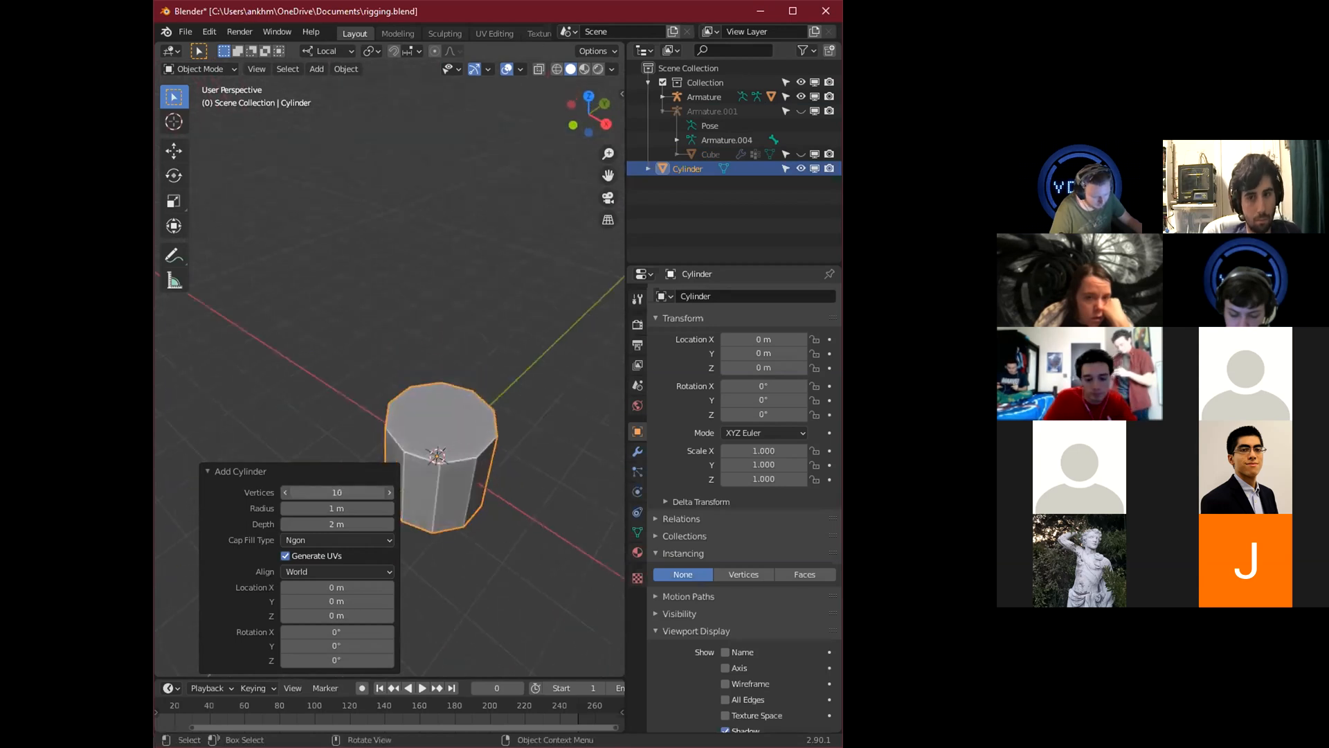
left_click(465, 506)
Stretch the cylinder along its local Z axis to a scale of about 7.4.
middle_click_drag(469, 515, 480, 455)
scroll(480, 455, "down", 3)
key("s")
key("z")
key("z")
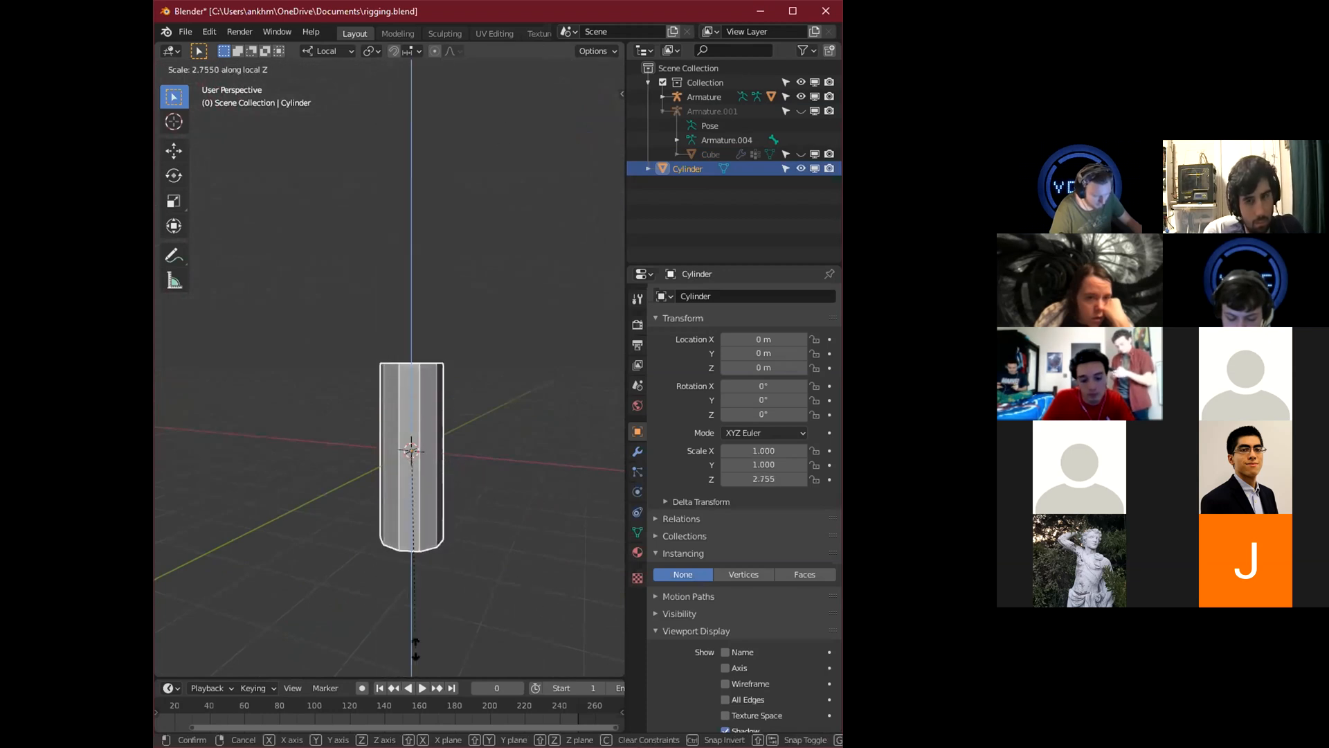
left_click(478, 326)
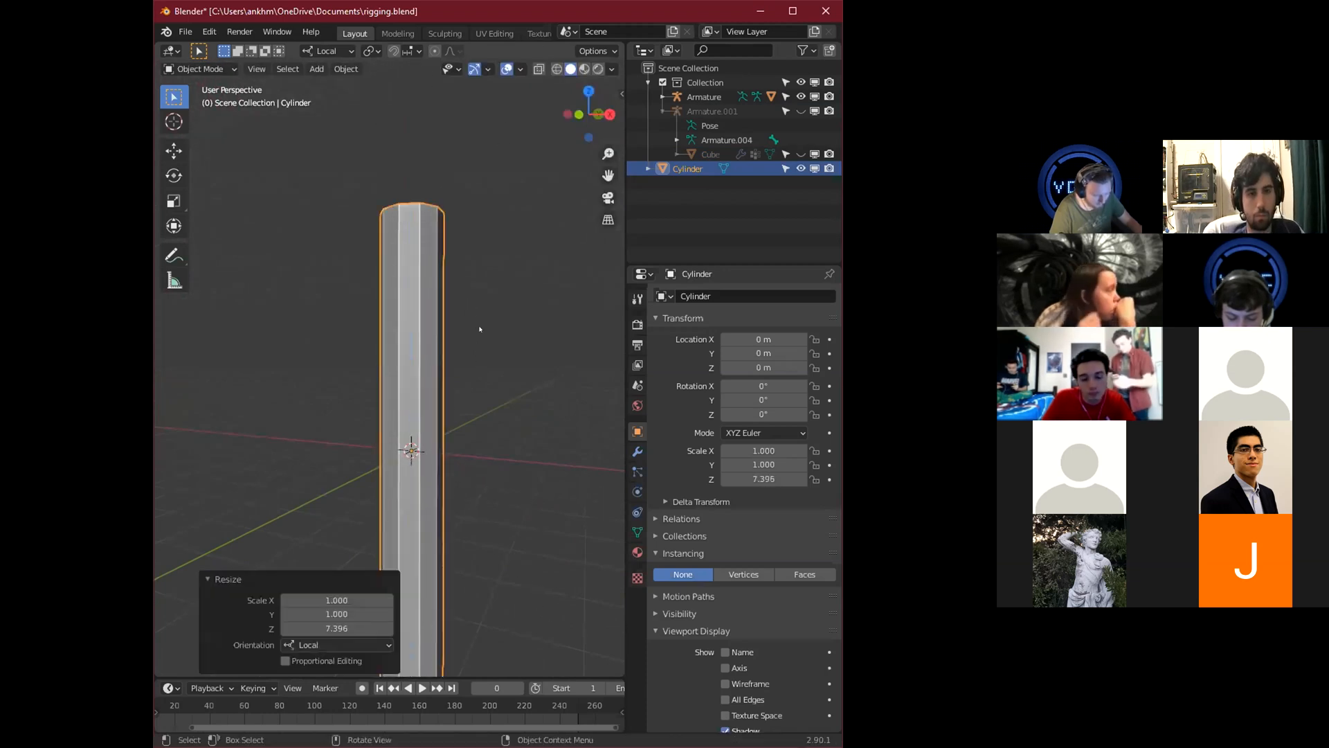
Move the cylinder up about 6.79 m along Z so its base sits near the world origin.
scroll(398, 361, "down", 2)
key("g")
key("z")
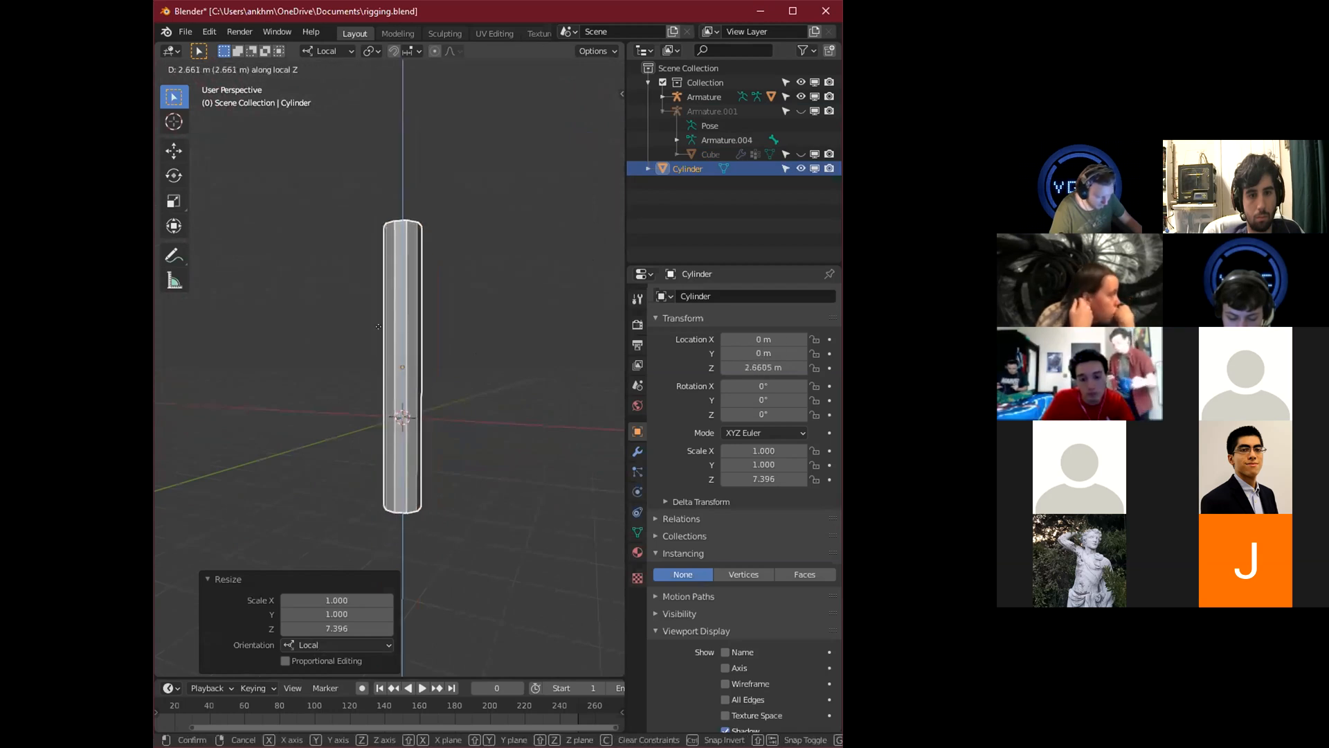
left_click(365, 269)
middle_click_drag(365, 269, 376, 398)
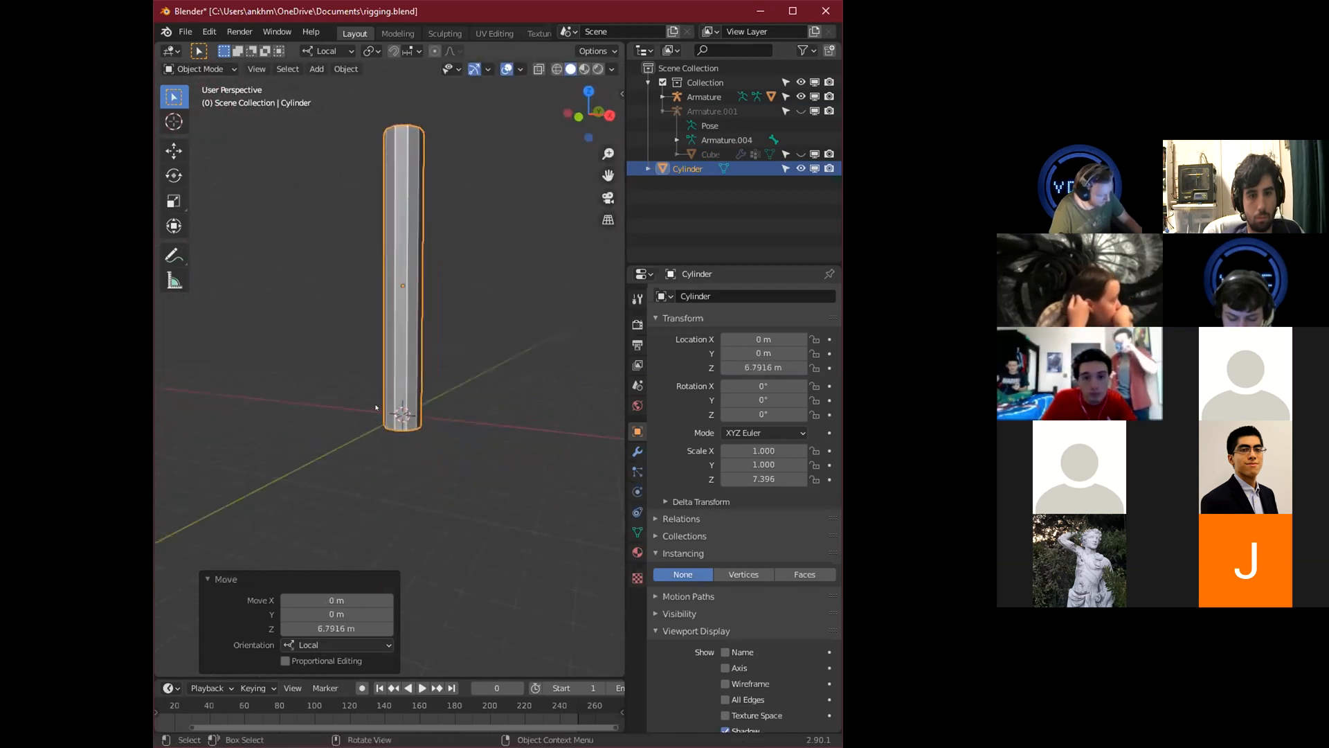
In Edit Mode, add 14 evenly spaced horizontal loop cuts along the cylinder's height and clear the selection.
key("Tab")
scroll(378, 386, "up", 13)
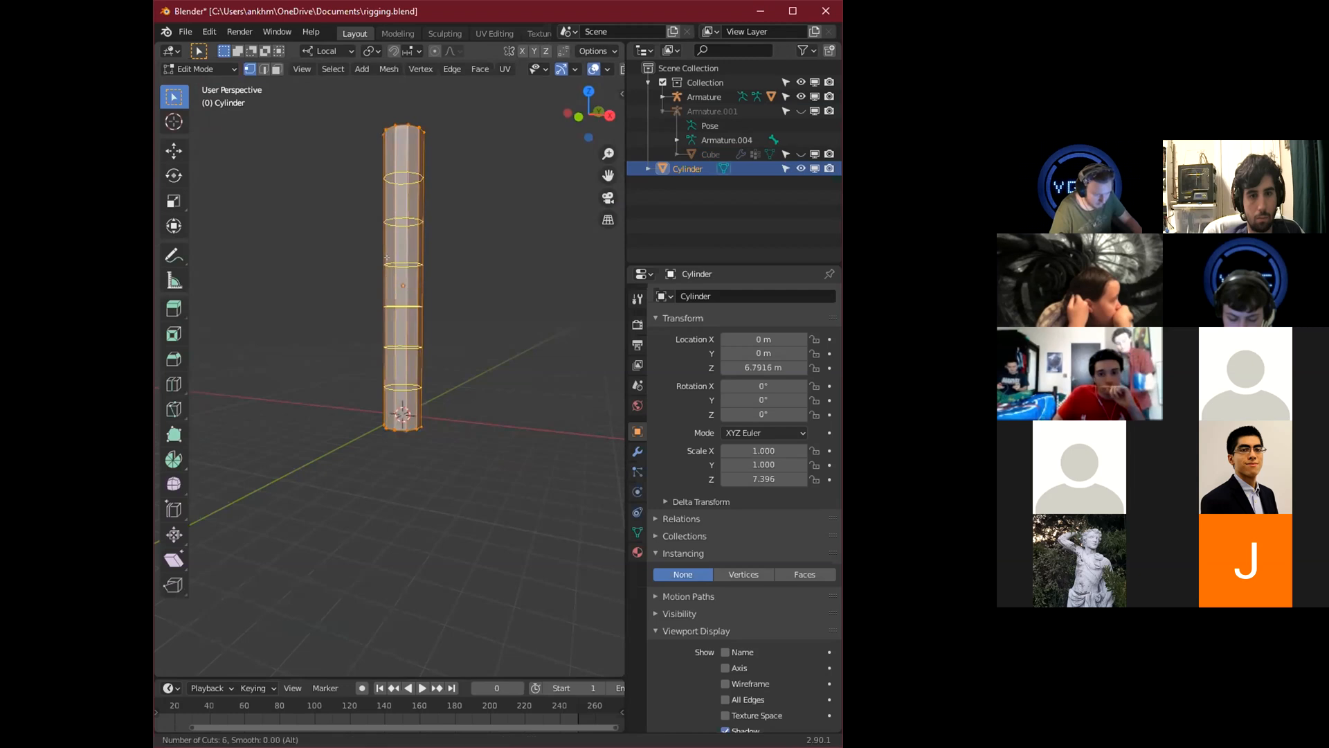
left_click(378, 386)
right_click(457, 289)
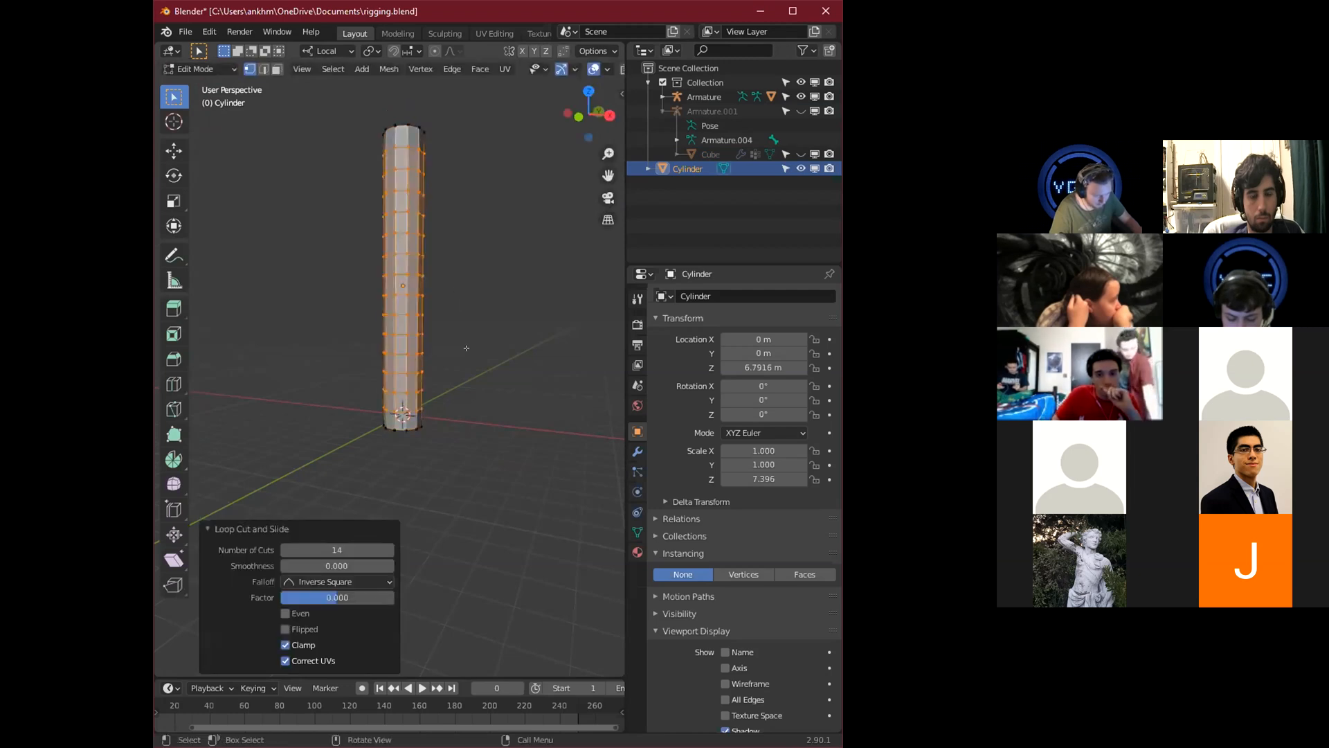
middle_click_drag(467, 348, 456, 350)
left_click(456, 350)
middle_click_drag(320, 358, 434, 336)
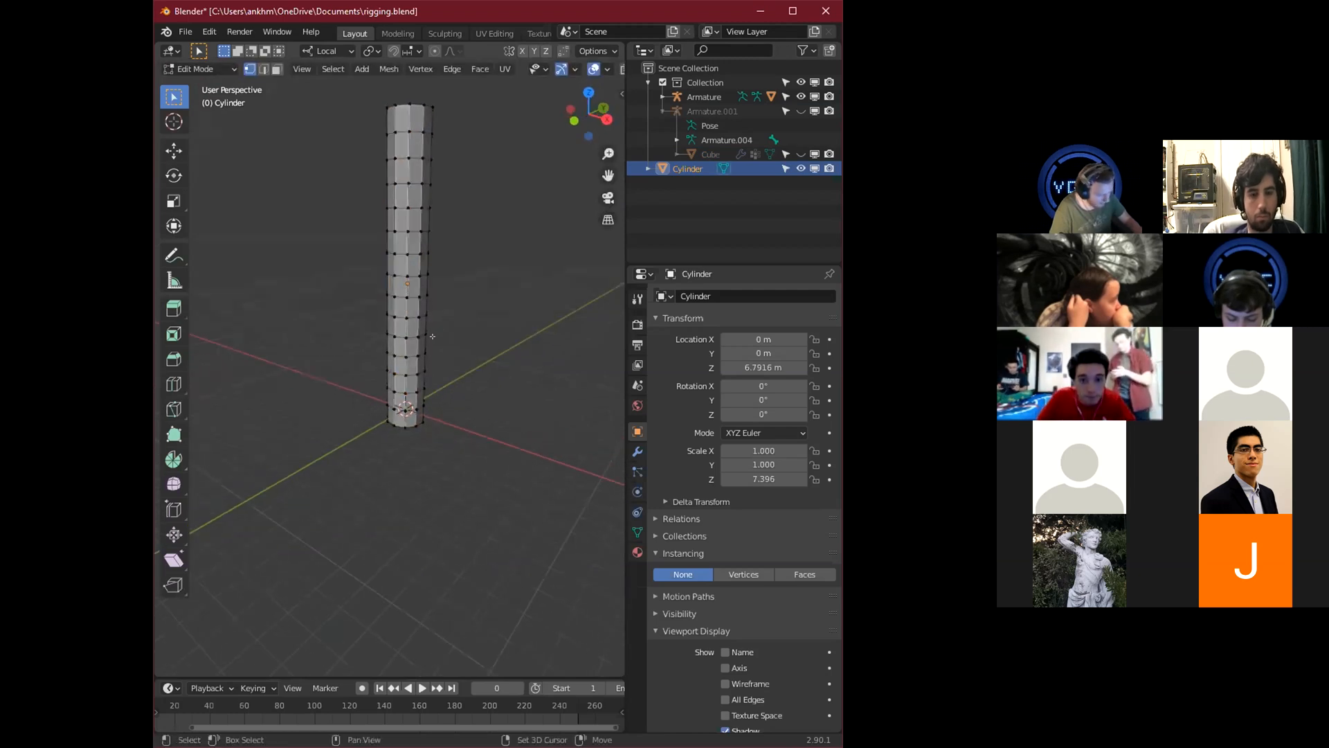
Return to Object Mode and add an armature at the world origin, inside the cylinder's base.
key("shift+a")
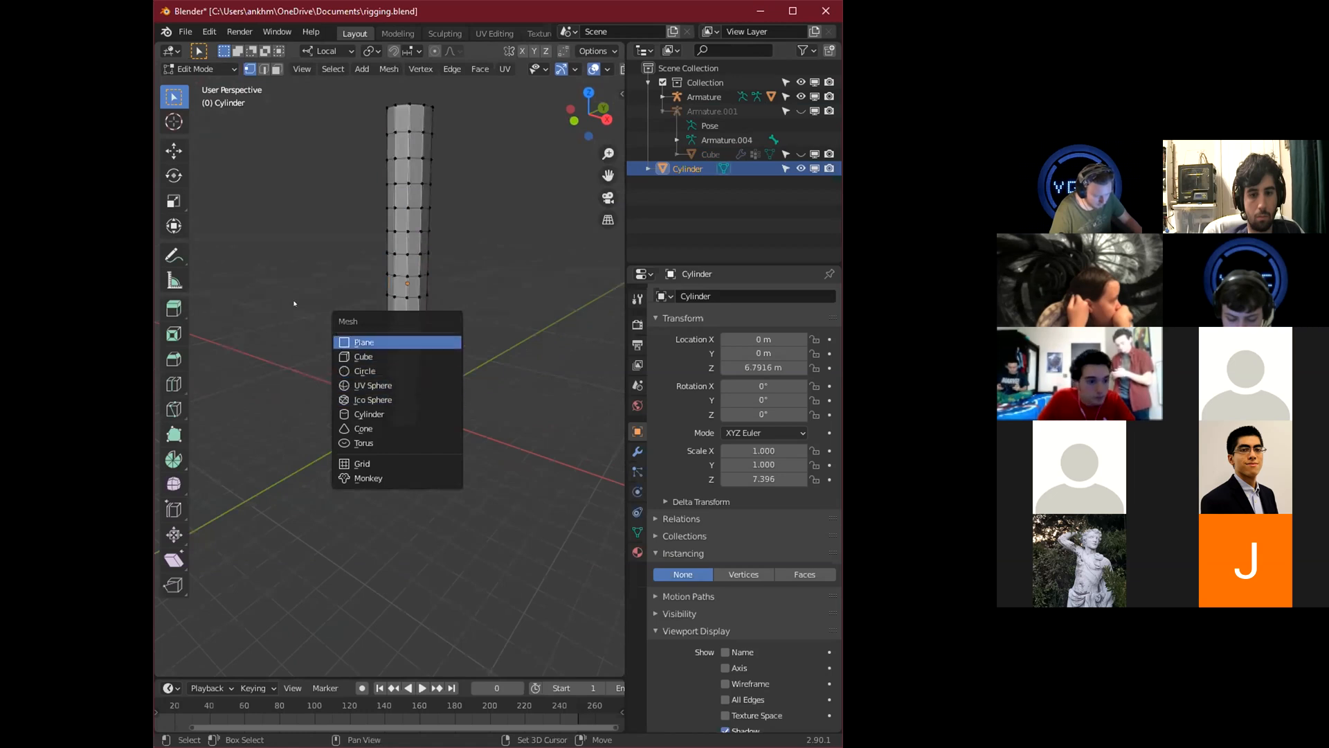
key("Escape")
key("Tab")
key("shift+a")
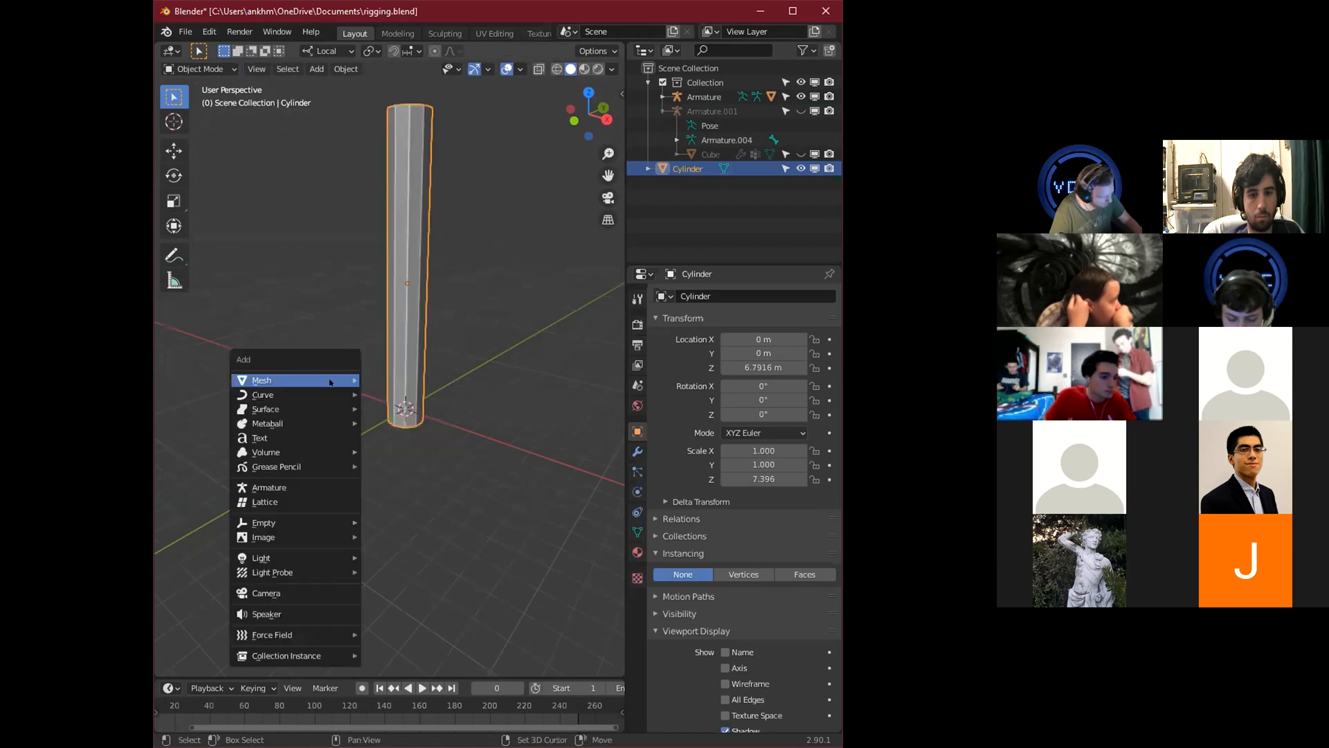
left_click(350, 487)
mouse_move(416, 443)
middle_mouse_down()
mouse_move(442, 428)
mouse_move(421, 434)
mouse_move(419, 421)
middle_mouse_up()
scroll(441, 428, "up", 2)
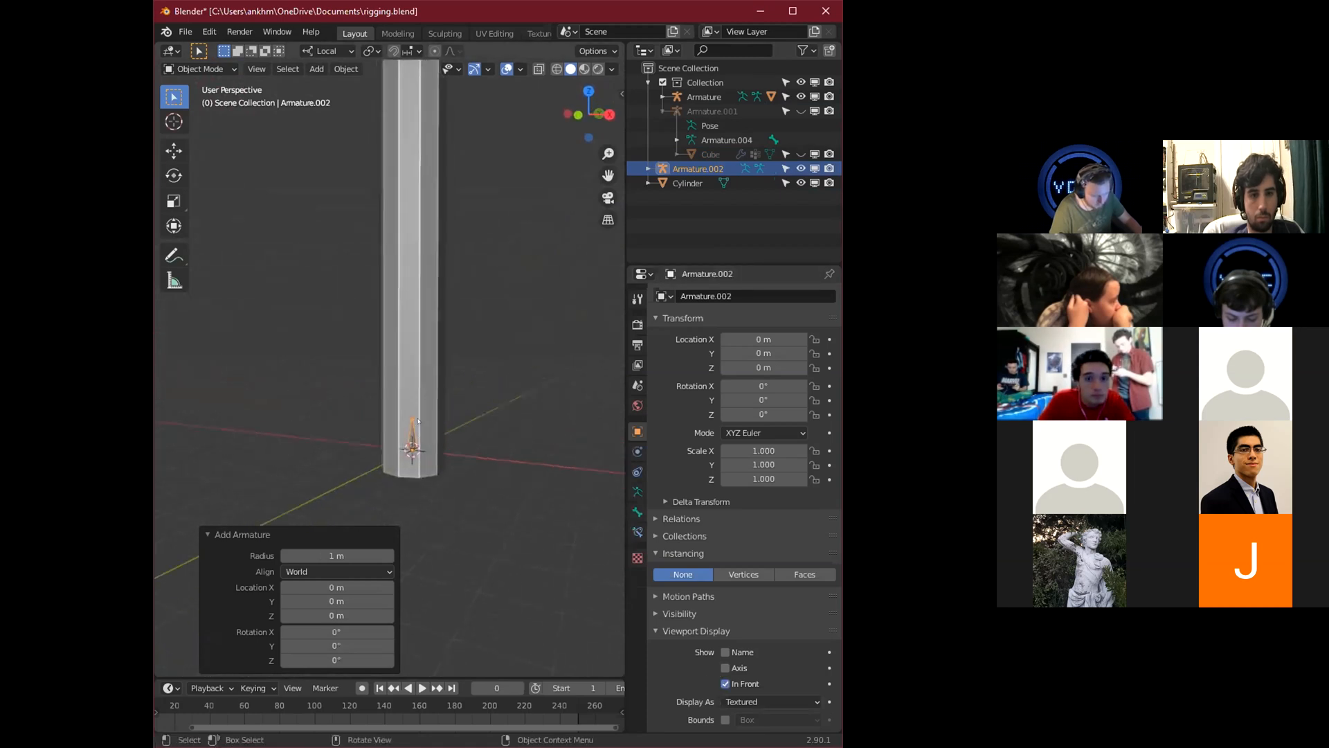
scroll(414, 418, "down", 1)
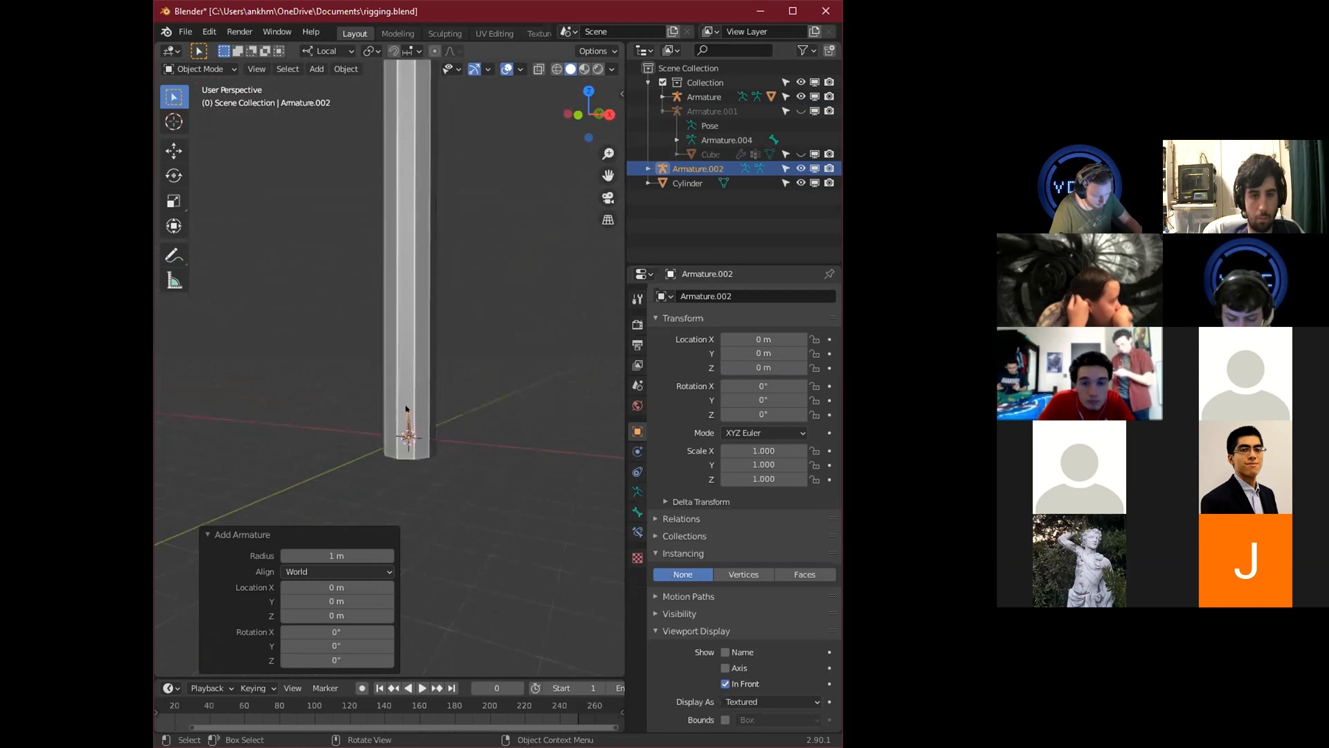
In the armature's Edit Mode, raise the bone's tip about 18.6 m along Z.
left_click(406, 408)
left_click(408, 410)
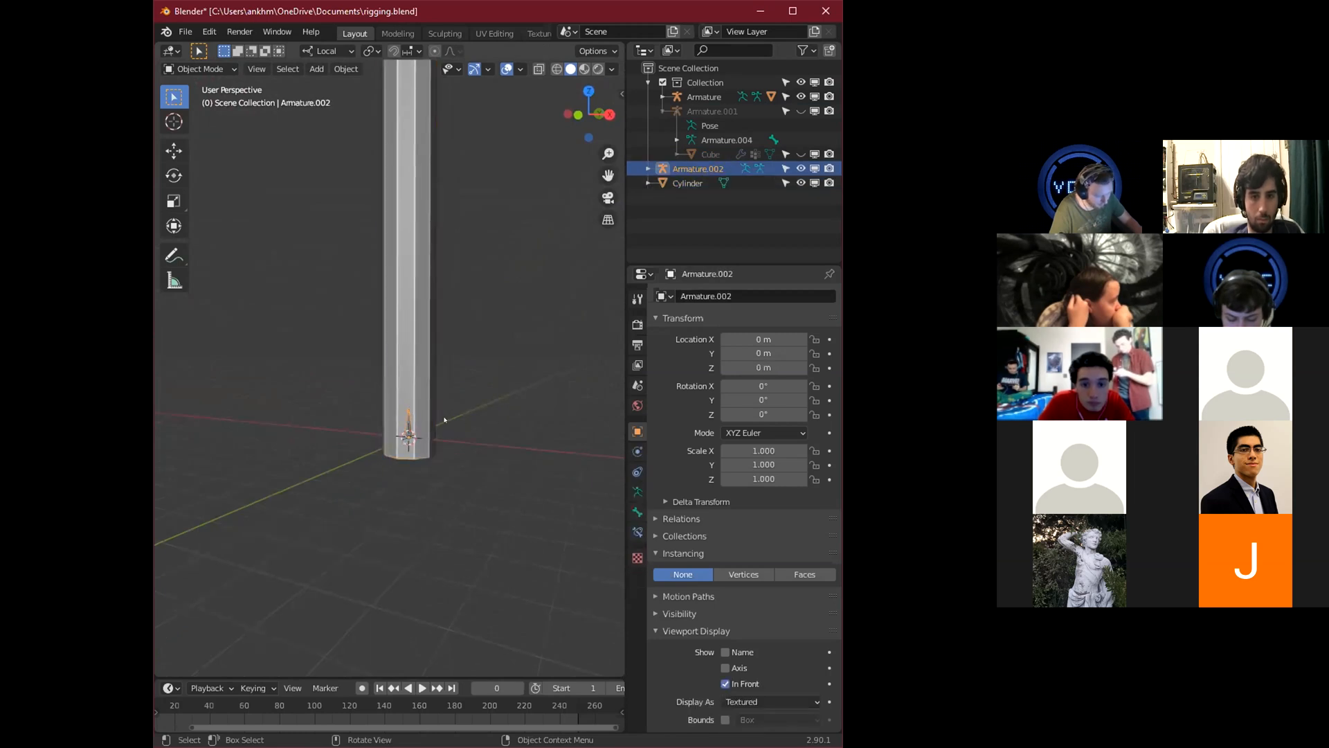
scroll(445, 419, "up", 1)
key("Tab")
key("g")
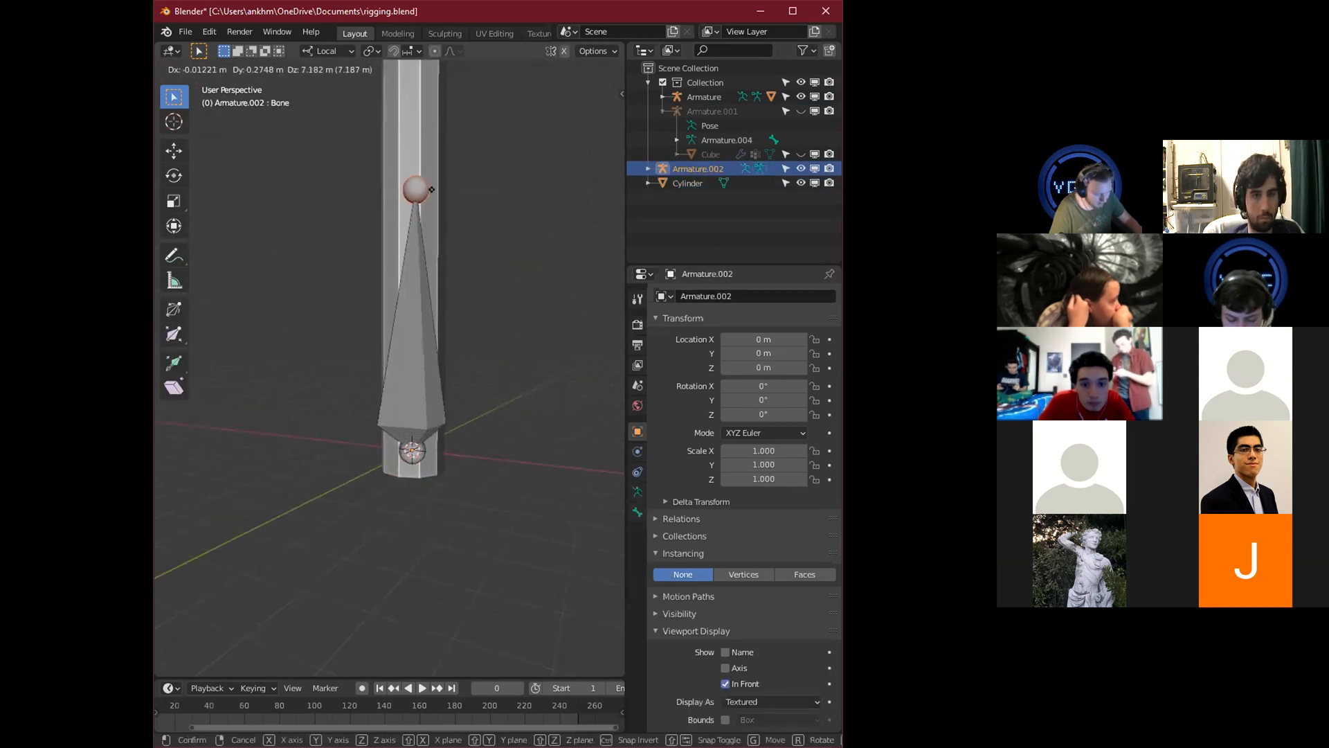
key("z")
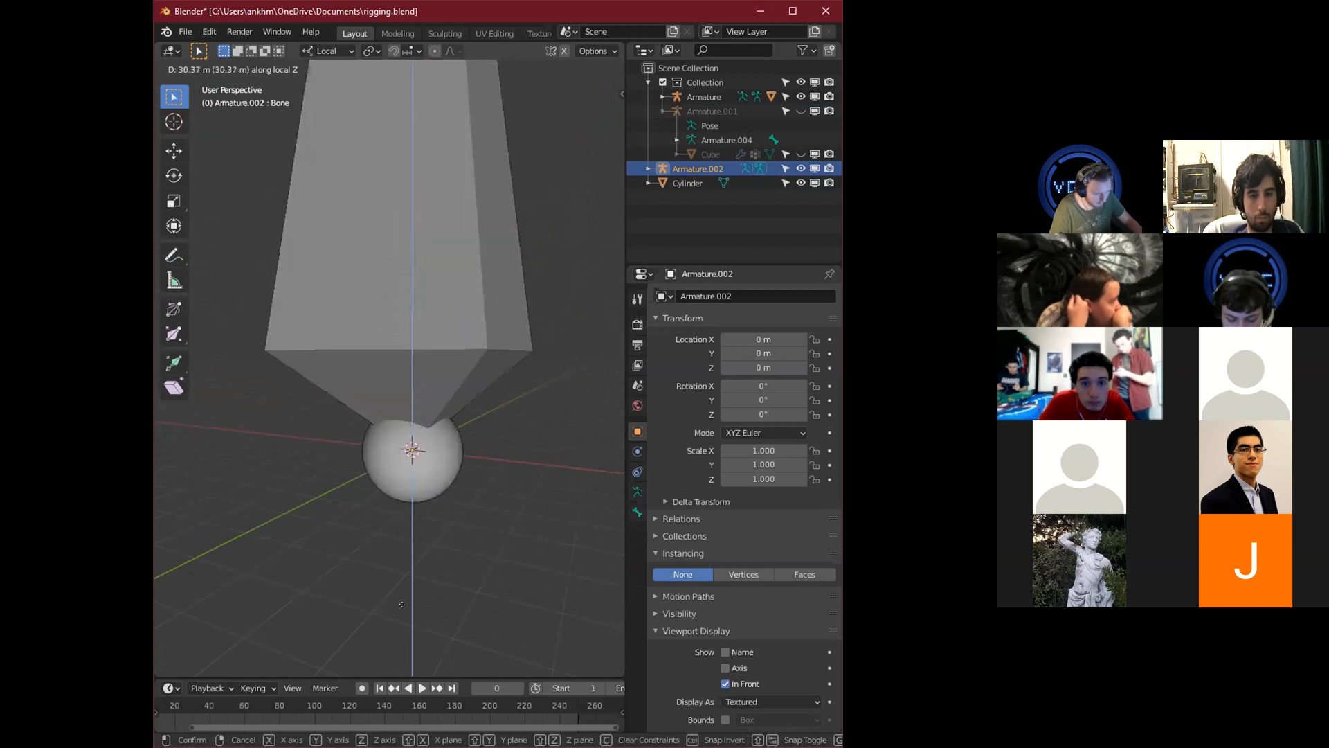
left_click(435, 397)
Lower the bone's tip about 5.9 m along Z to match the cylinder's top.
middle_click_drag(436, 397, 425, 452)
key("g")
key("z")
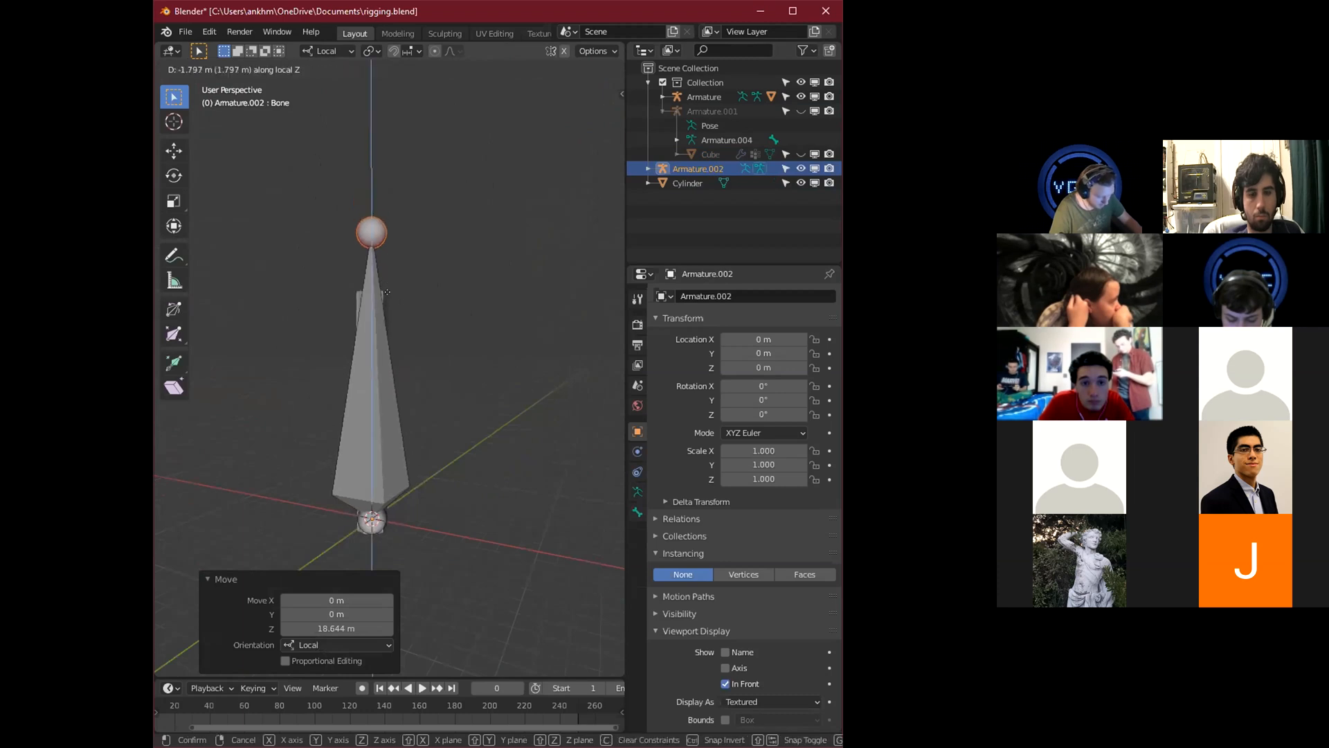
left_click(389, 360)
middle_click_drag(390, 360, 413, 362)
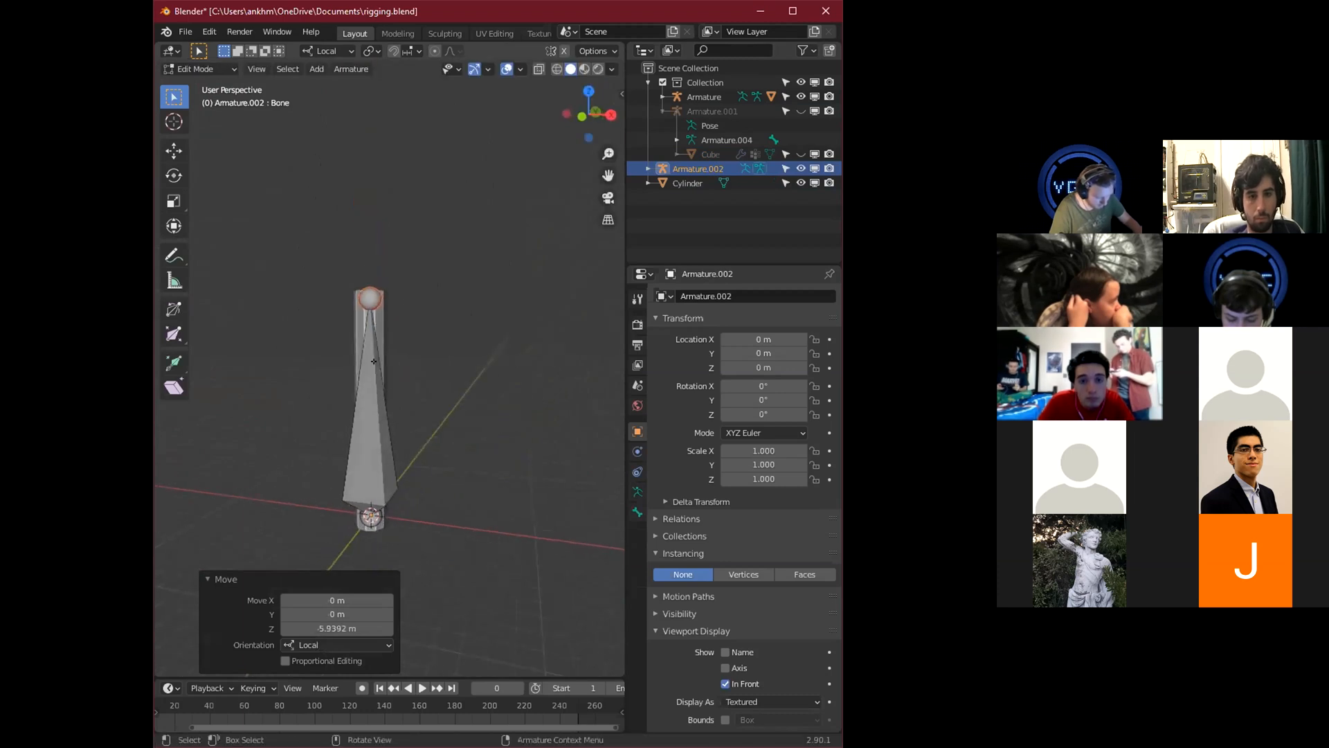
Subdivide the bone four times into a chain of 16 bones and select the topmost one.
left_click(376, 361)
right_click(442, 360)
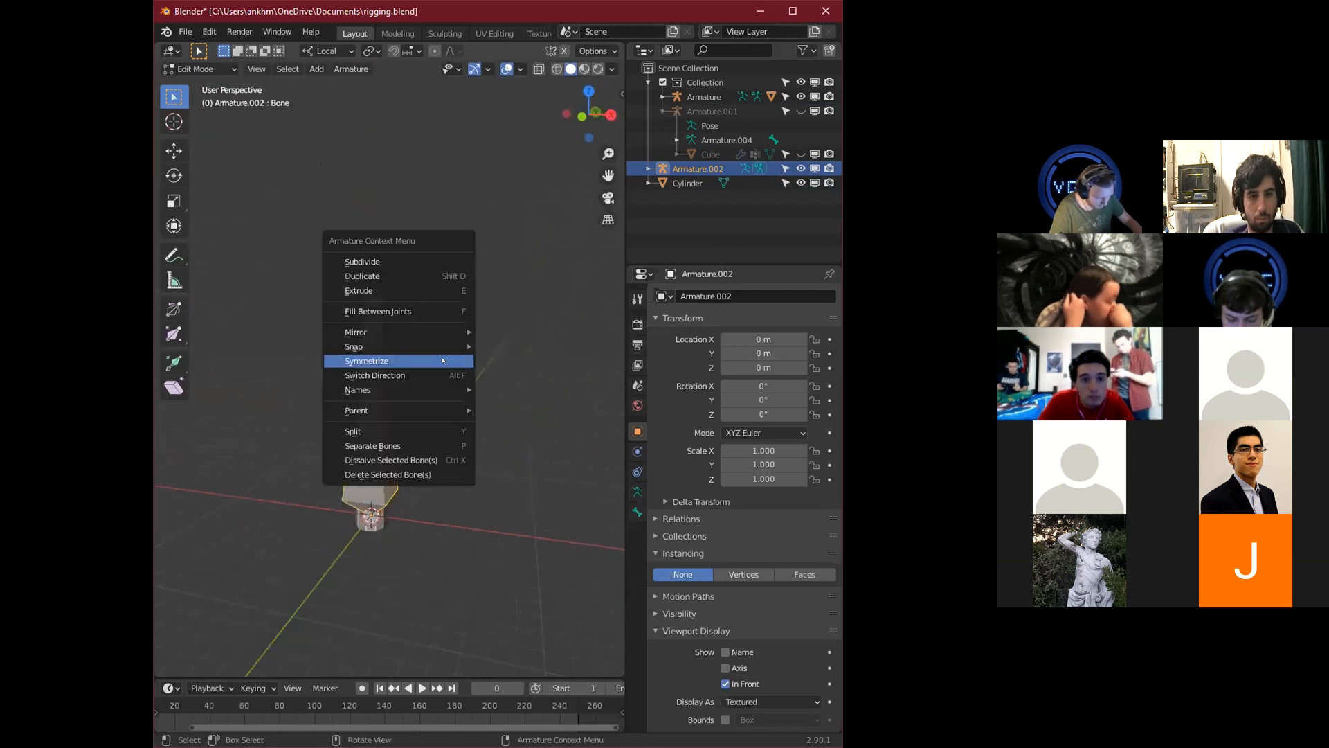
left_click(434, 262)
right_click(434, 272)
left_click(434, 279)
right_click(434, 279)
left_click(434, 279)
right_click(435, 280)
left_click(435, 280)
left_click(434, 316)
middle_click_drag(410, 331, 424, 339)
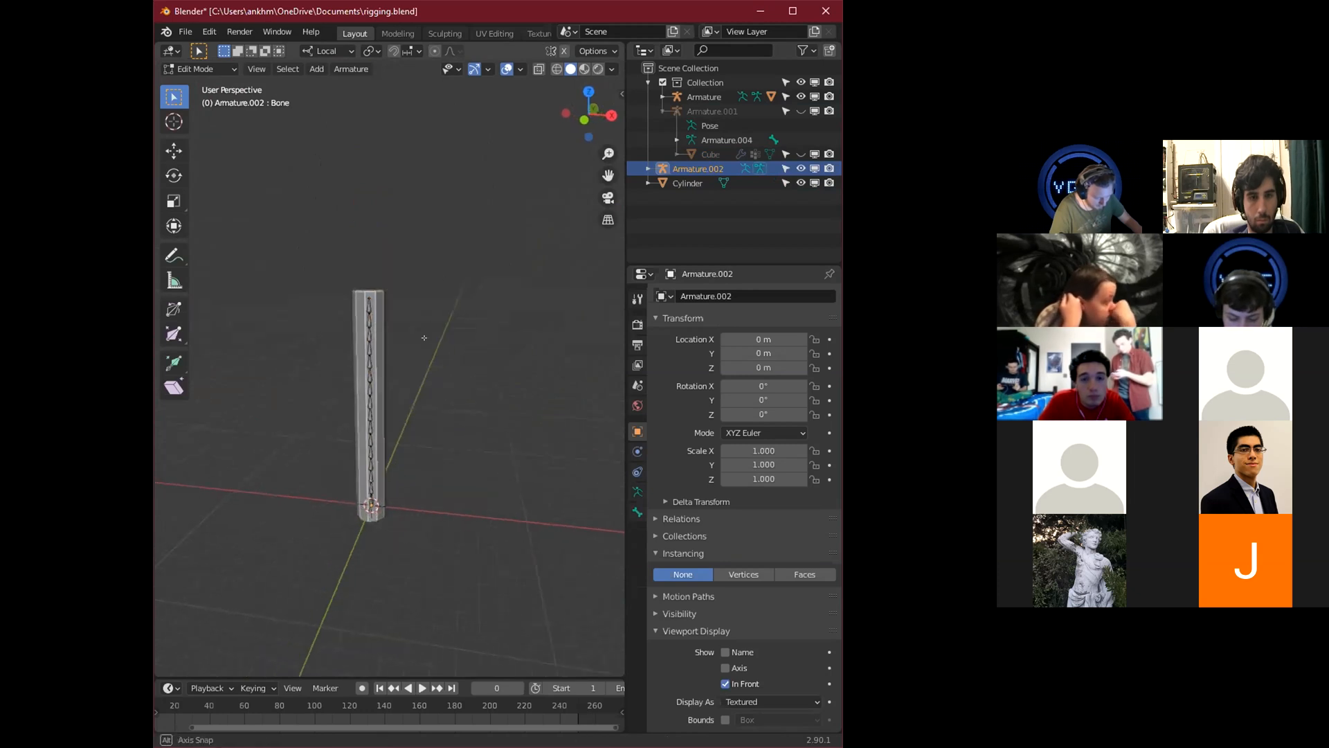
left_click(375, 315)
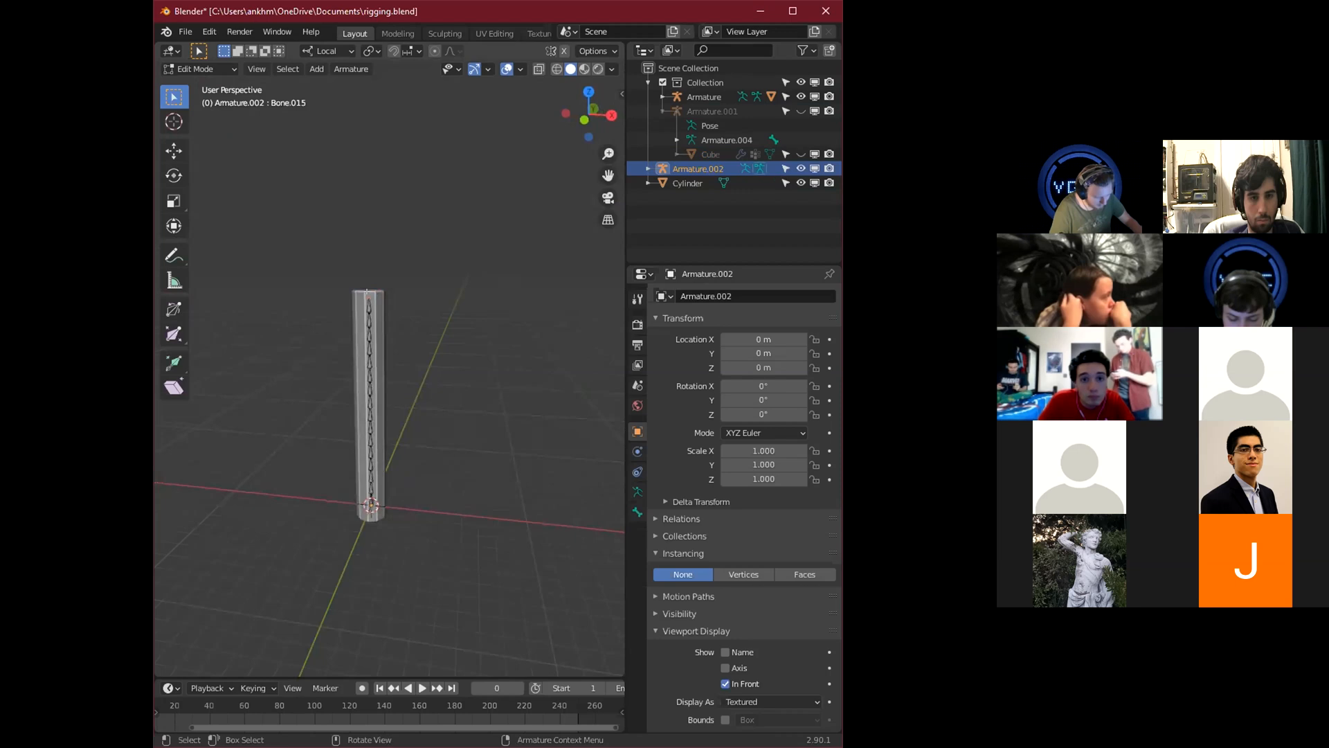
Back in Object Mode, thin the cylinder to a scale of about 0.441 in X and Y, leaving Z out.
key("Tab")
left_click(373, 325)
key("s")
key("shift+z")
left_click(385, 351)
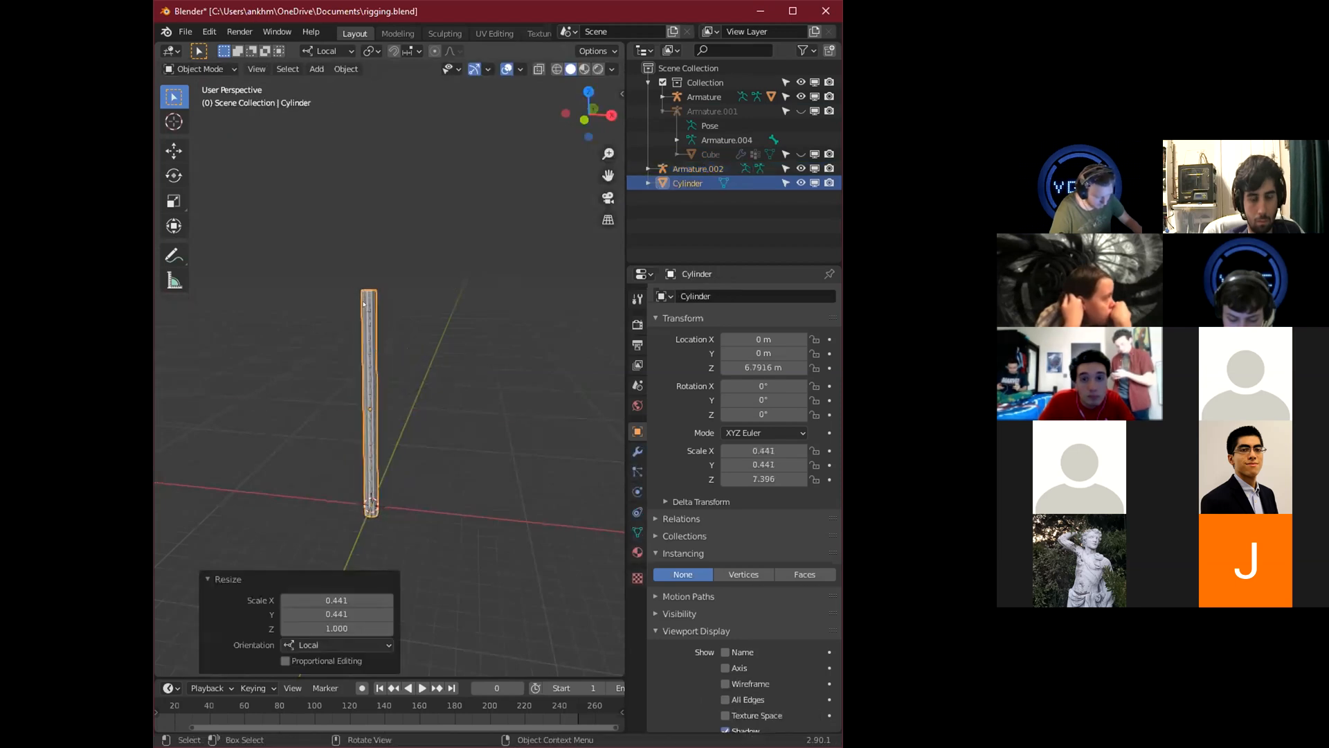
Parent the cylinder to the bone chain's armature with automatic weights.
left_click(372, 332)
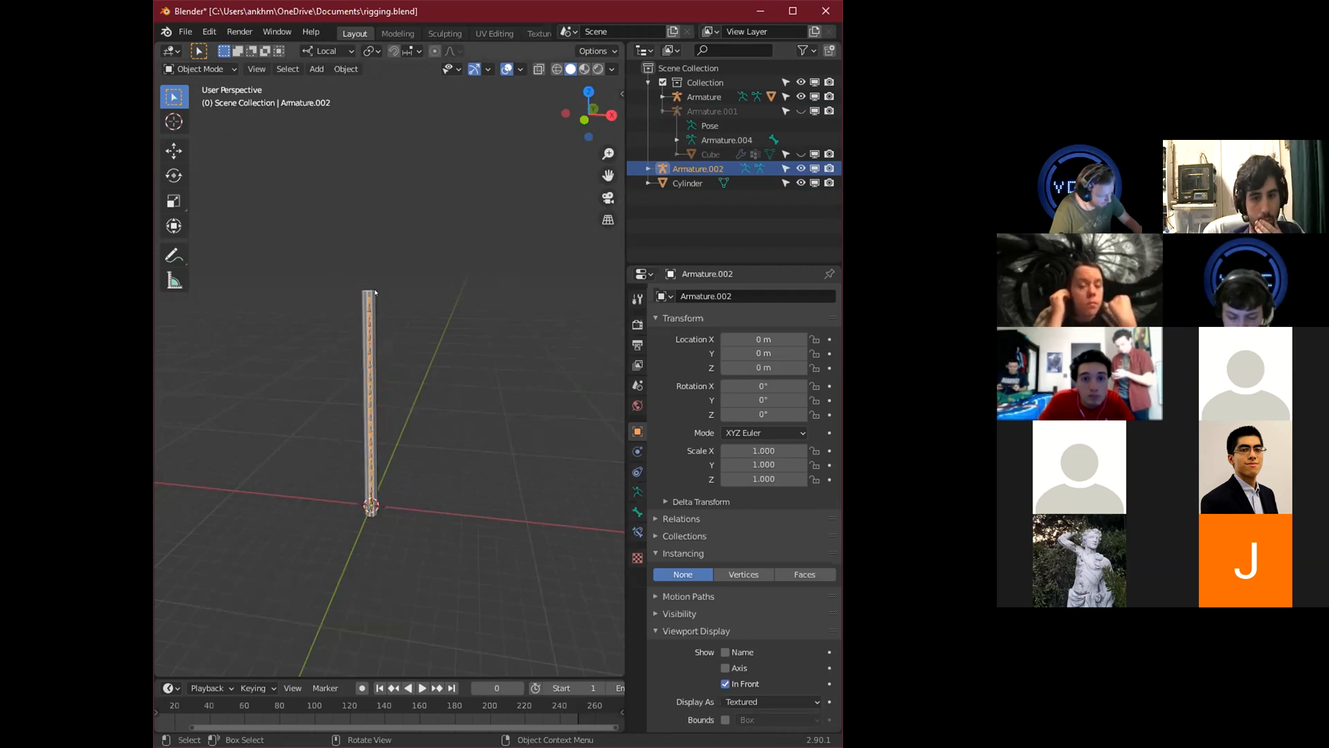
left_click(372, 293)
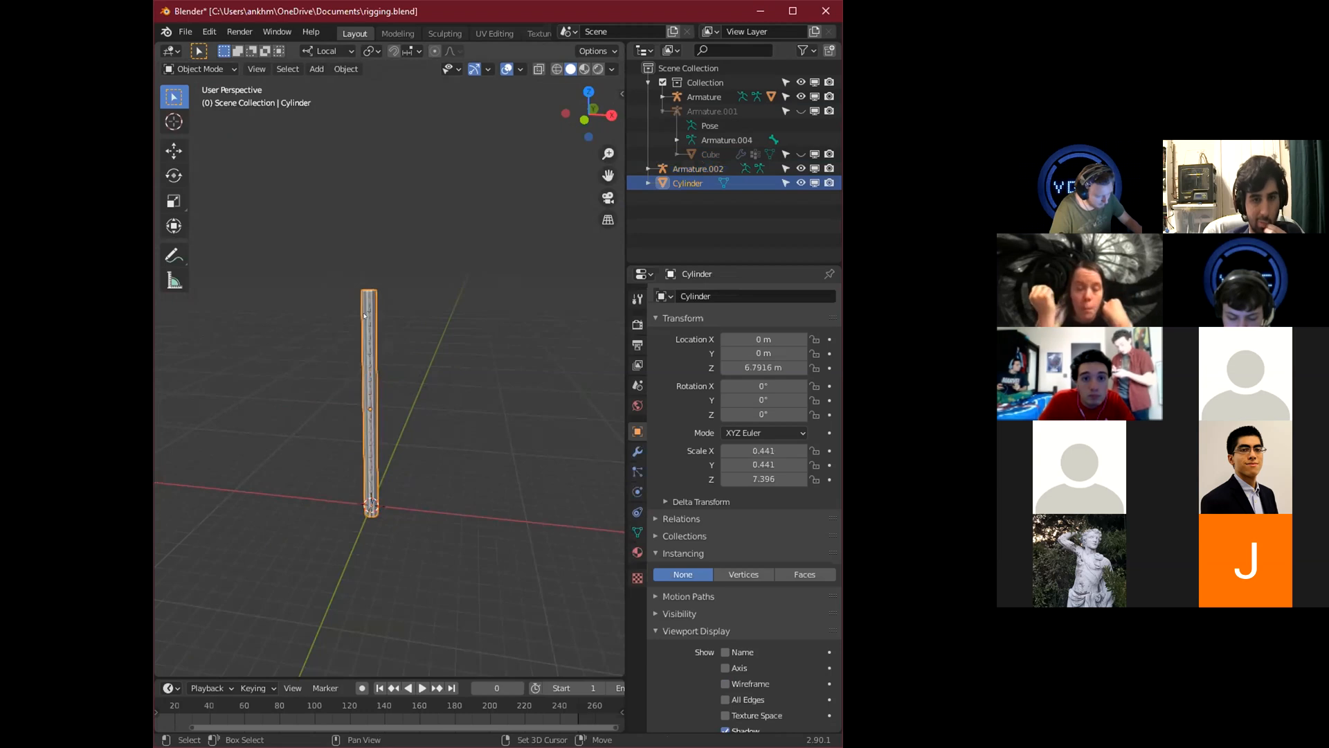
left_click(365, 315, "shift")
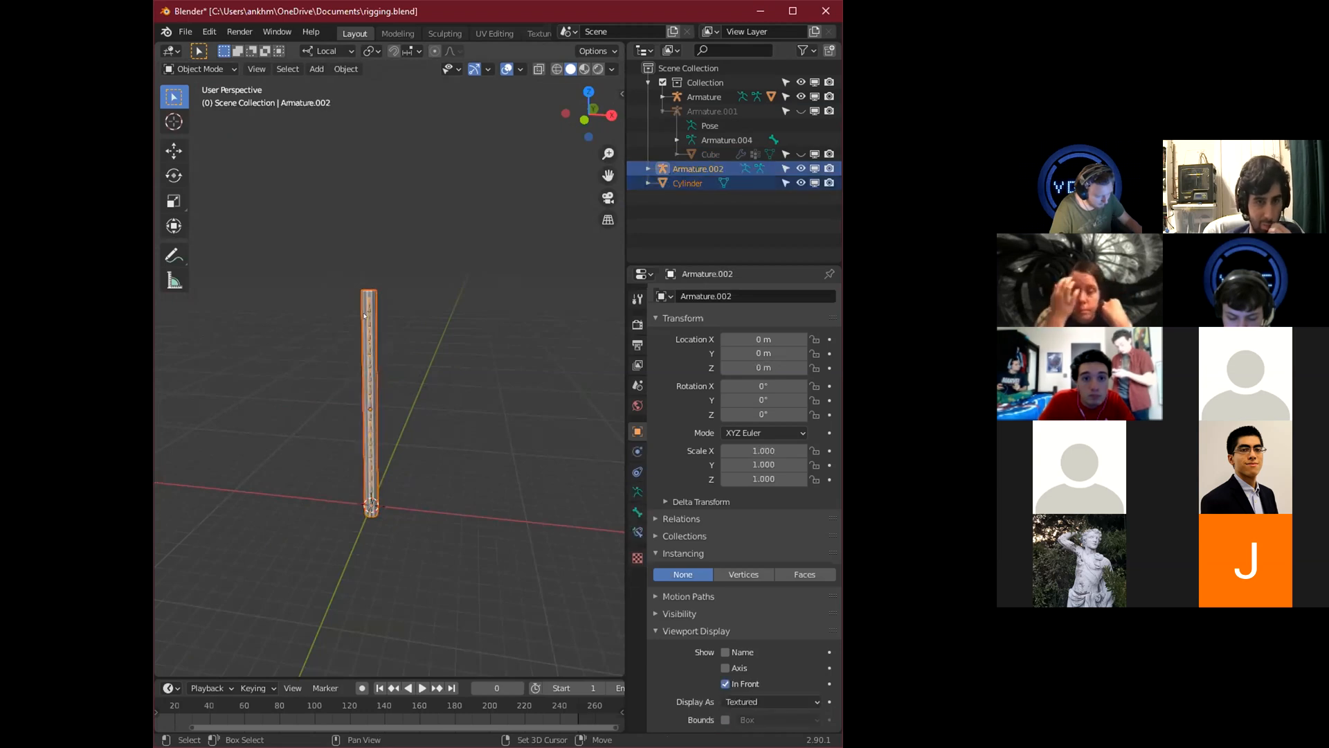
key("ctrl+p")
left_click(354, 376)
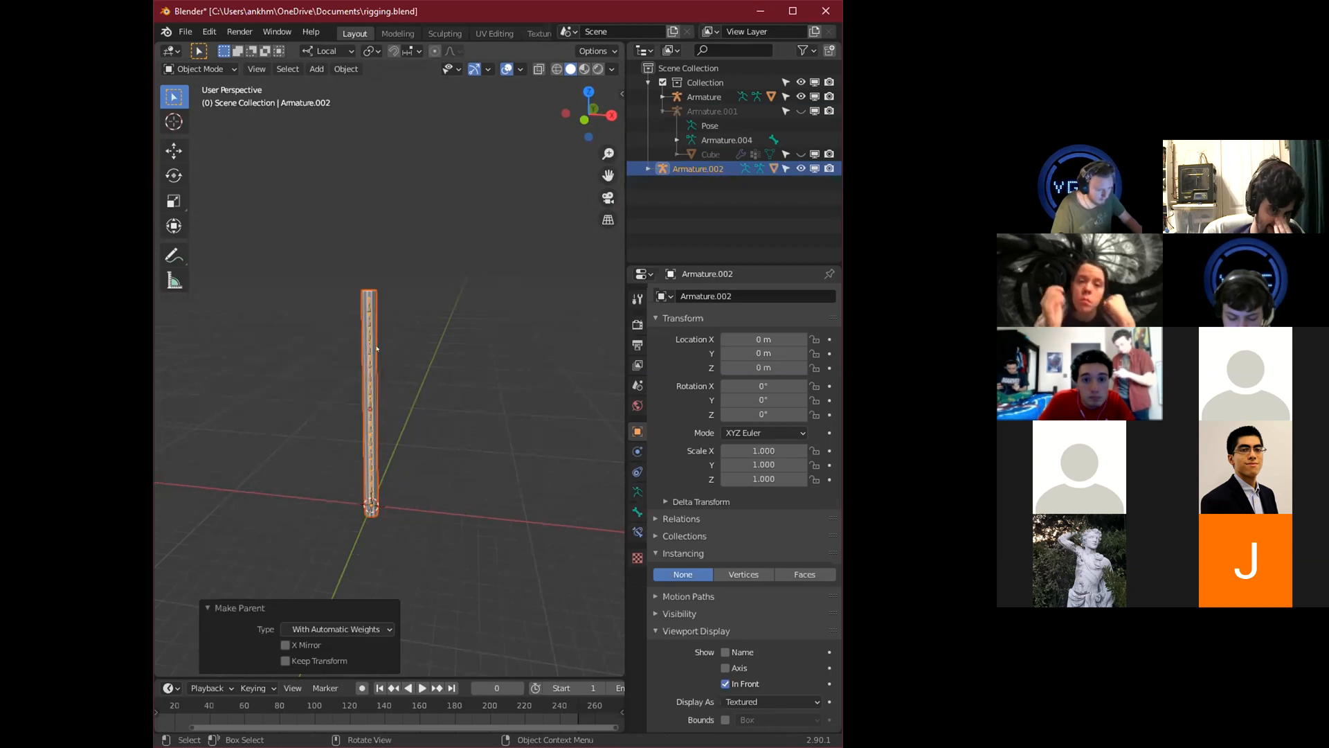
Clear the selection, select the cylinder's armature and switch it to Pose Mode.
scroll(377, 348, "up", 4)
key("alt+a")
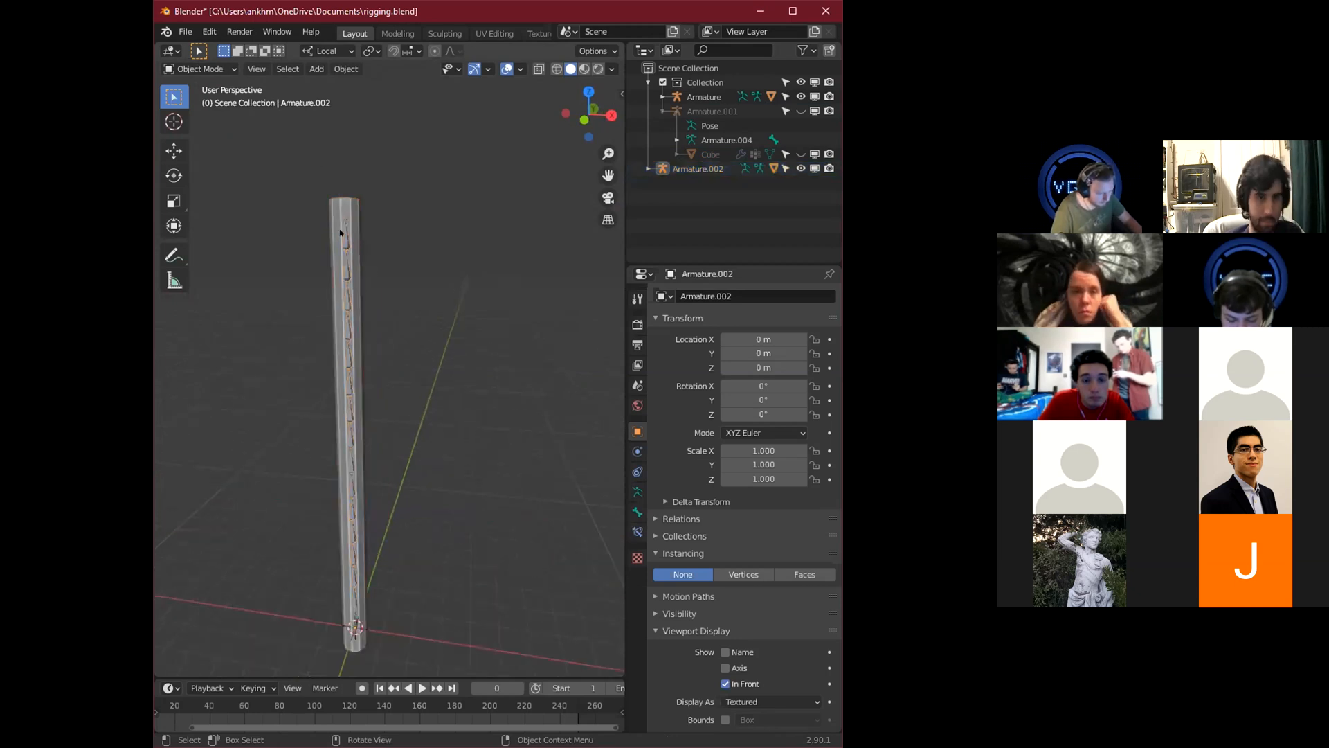
left_click(330, 214)
left_click(199, 68)
left_click(201, 115)
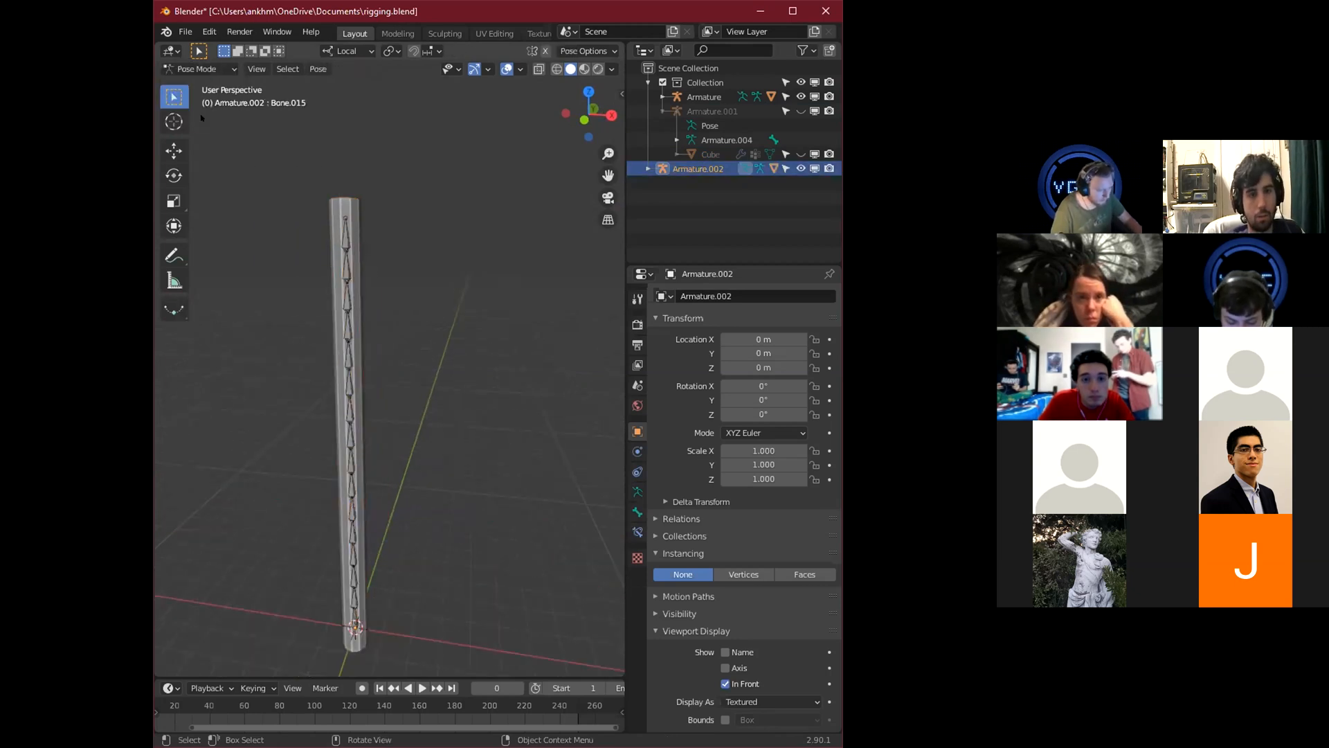
Tilt the chain's top bone sideways and rotate Bone.013 by about 70.3° to bend the cylinder.
key("g")
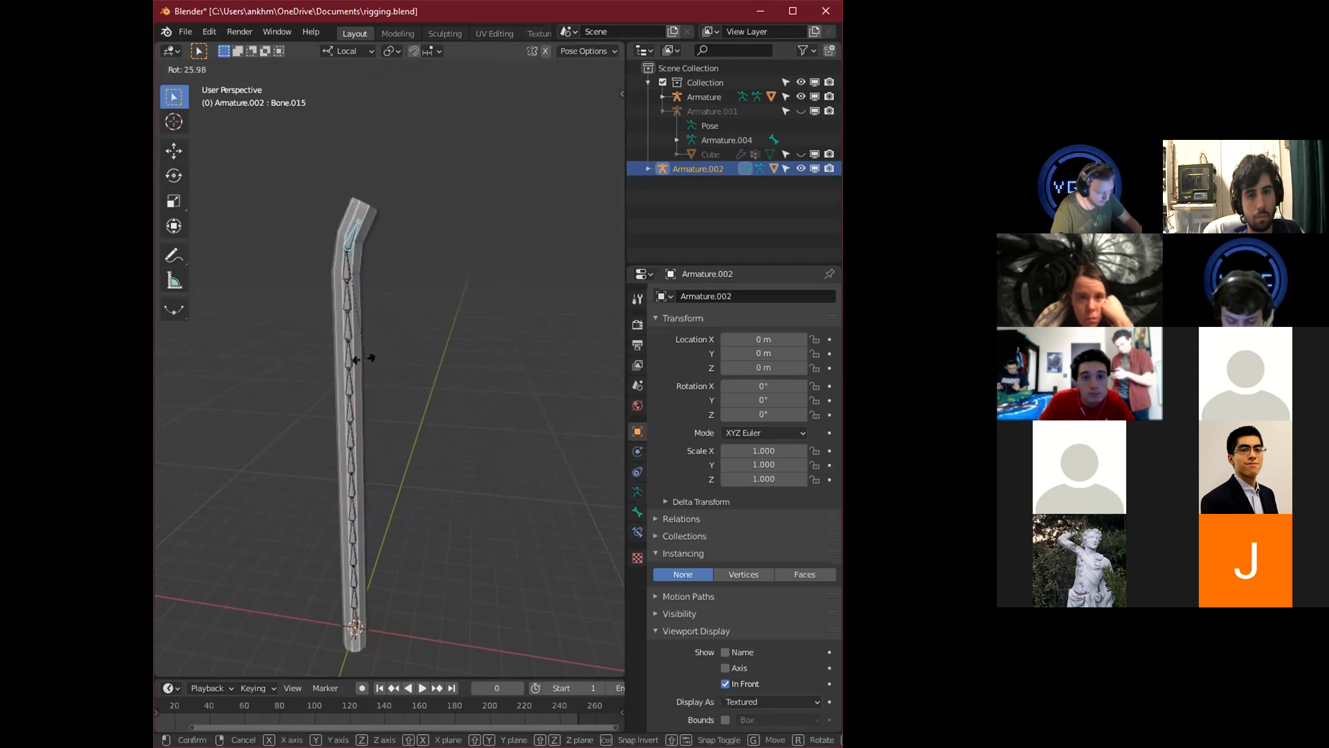
left_click(351, 351)
left_click(350, 351)
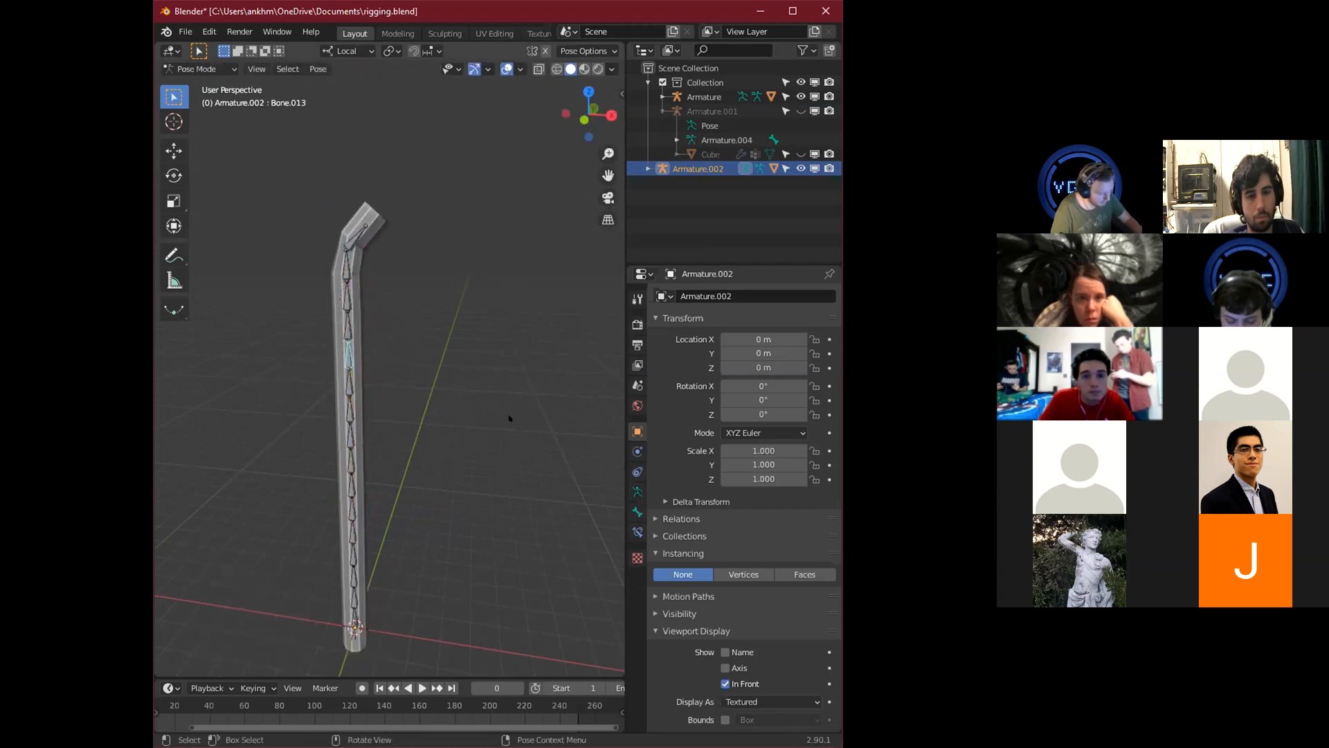
key("r")
left_click(365, 382)
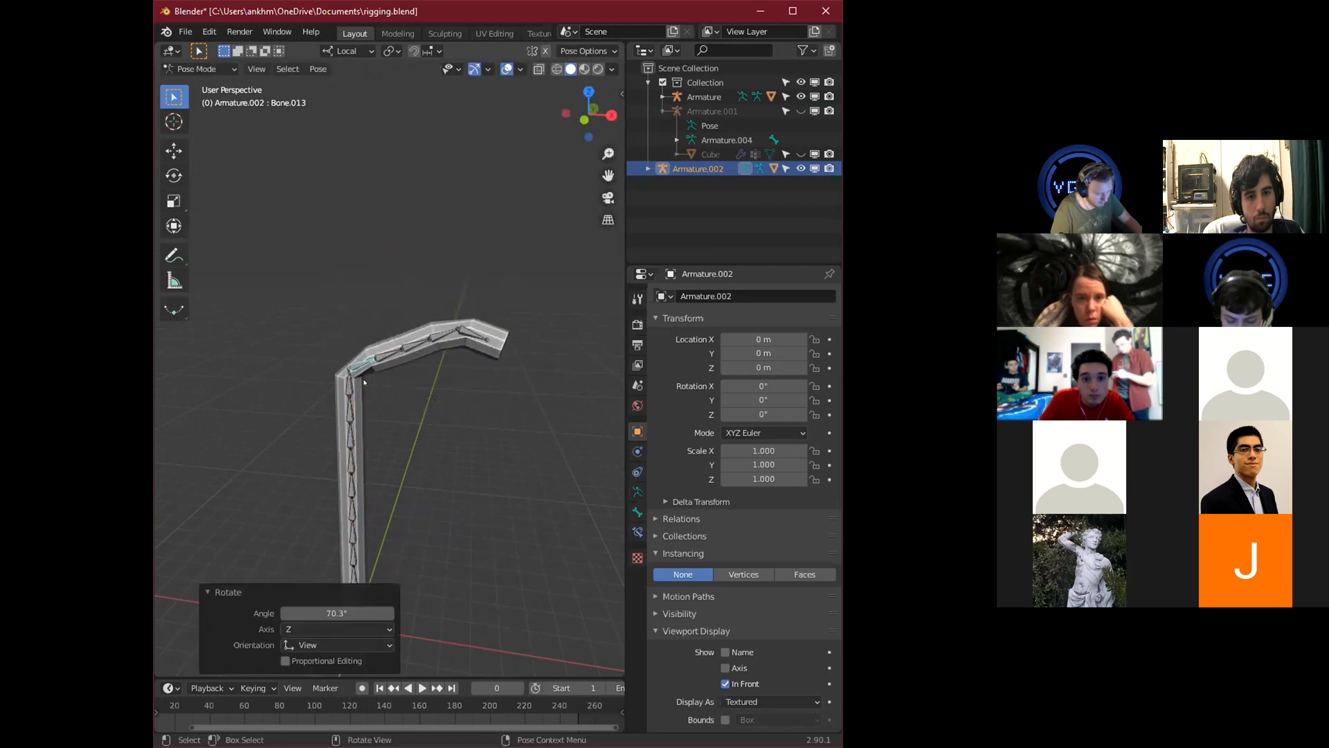
Bend the upper part of the cylinder further by rotating Bone.003 and Bone.011.
left_click(397, 358)
key("g")
key("x")
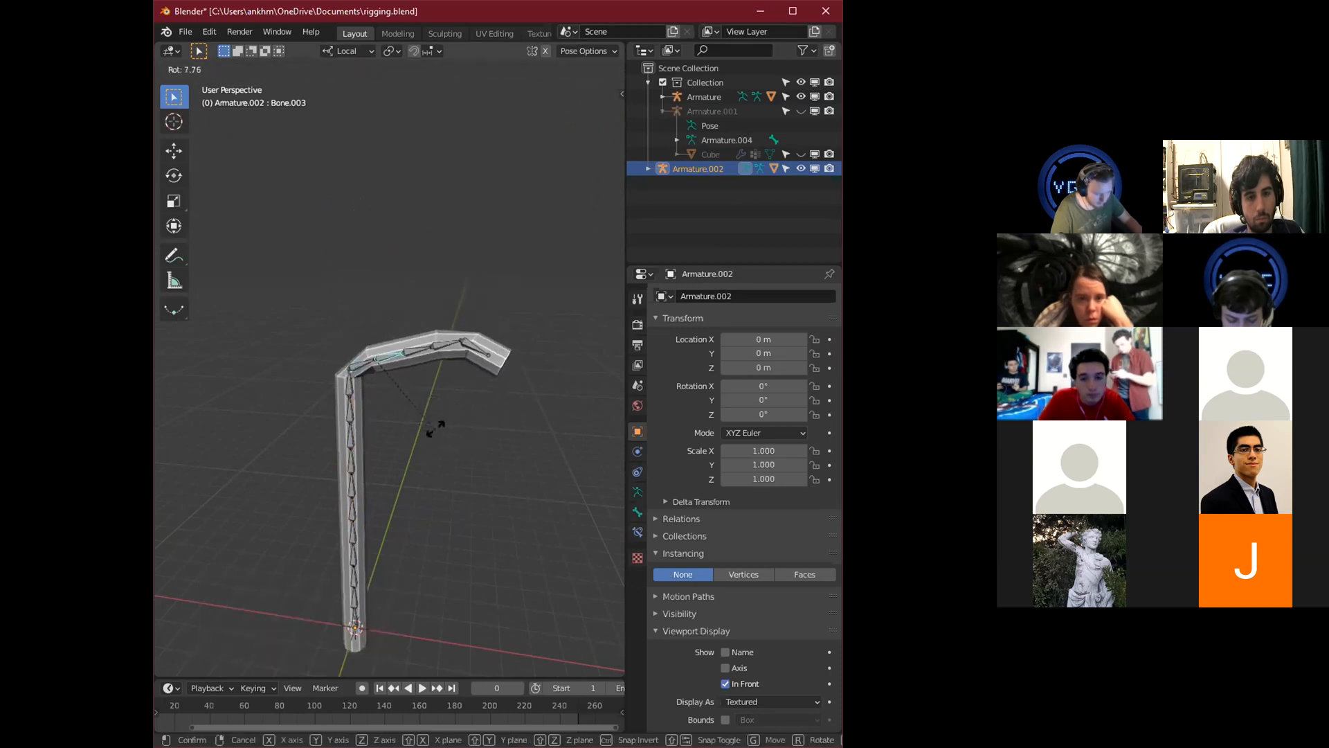
left_click(487, 382)
left_click(399, 339)
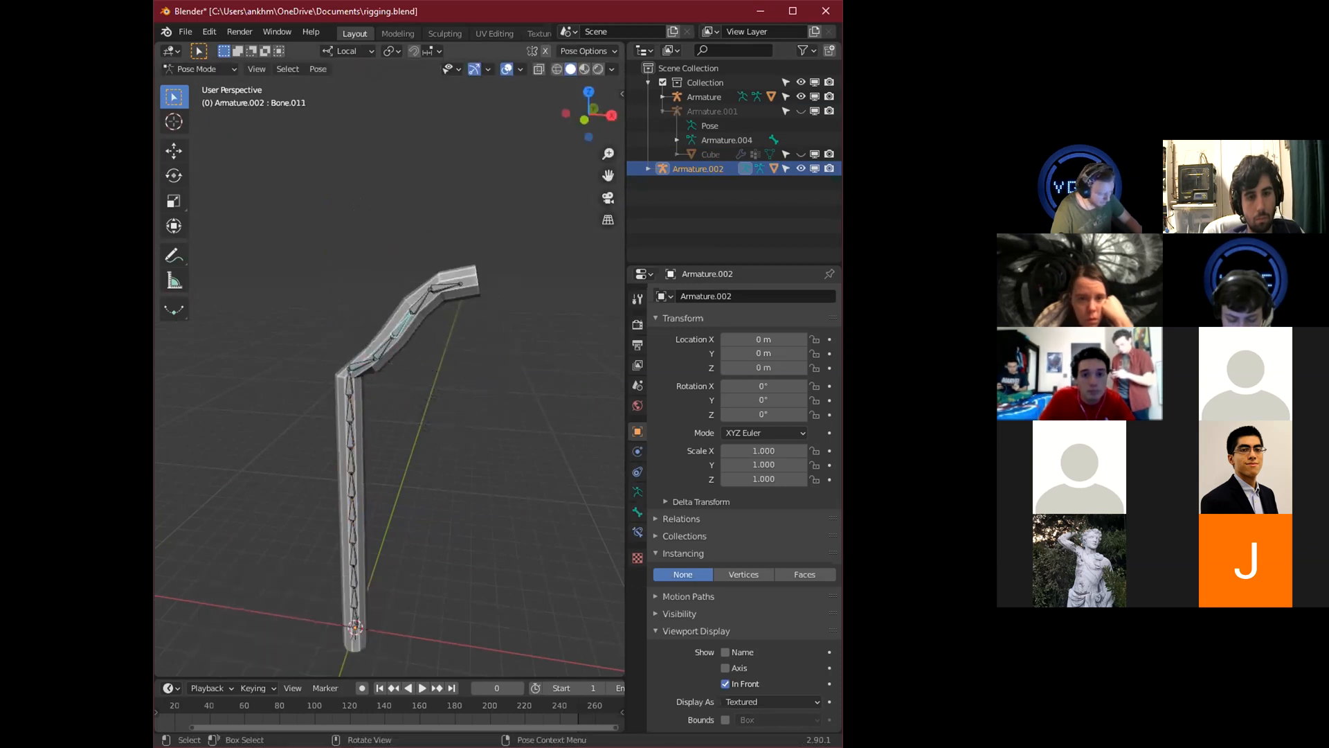
key("r")
left_click(485, 368)
Swing Bone.007 back the opposite way with a move of about -0.92 m along the view's X axis.
left_click(394, 294)
key("r")
key("g")
key("x")
left_click(466, 269)
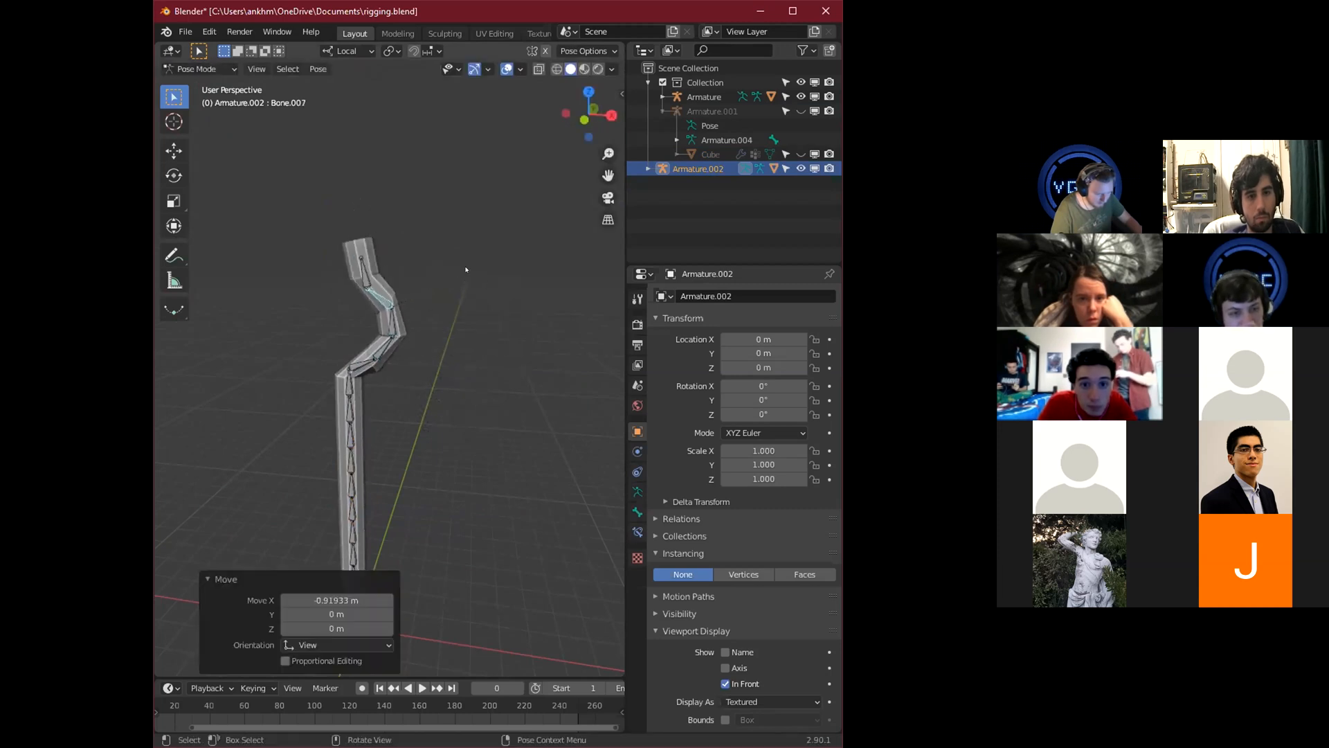
Rotate Bone.005 and Bone.001 below the existing bend to curve the cylinder over.
left_click(363, 397)
key("r")
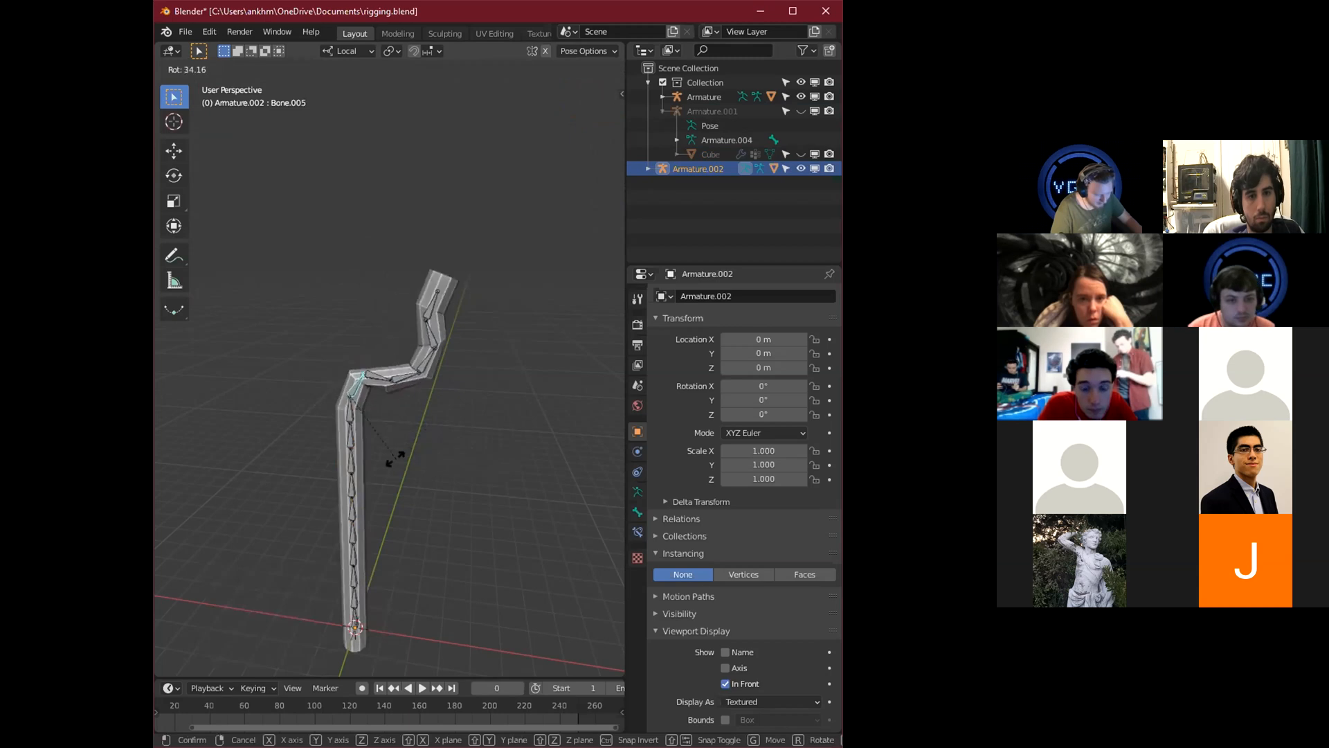
left_click(394, 458)
left_click(354, 433)
key("r")
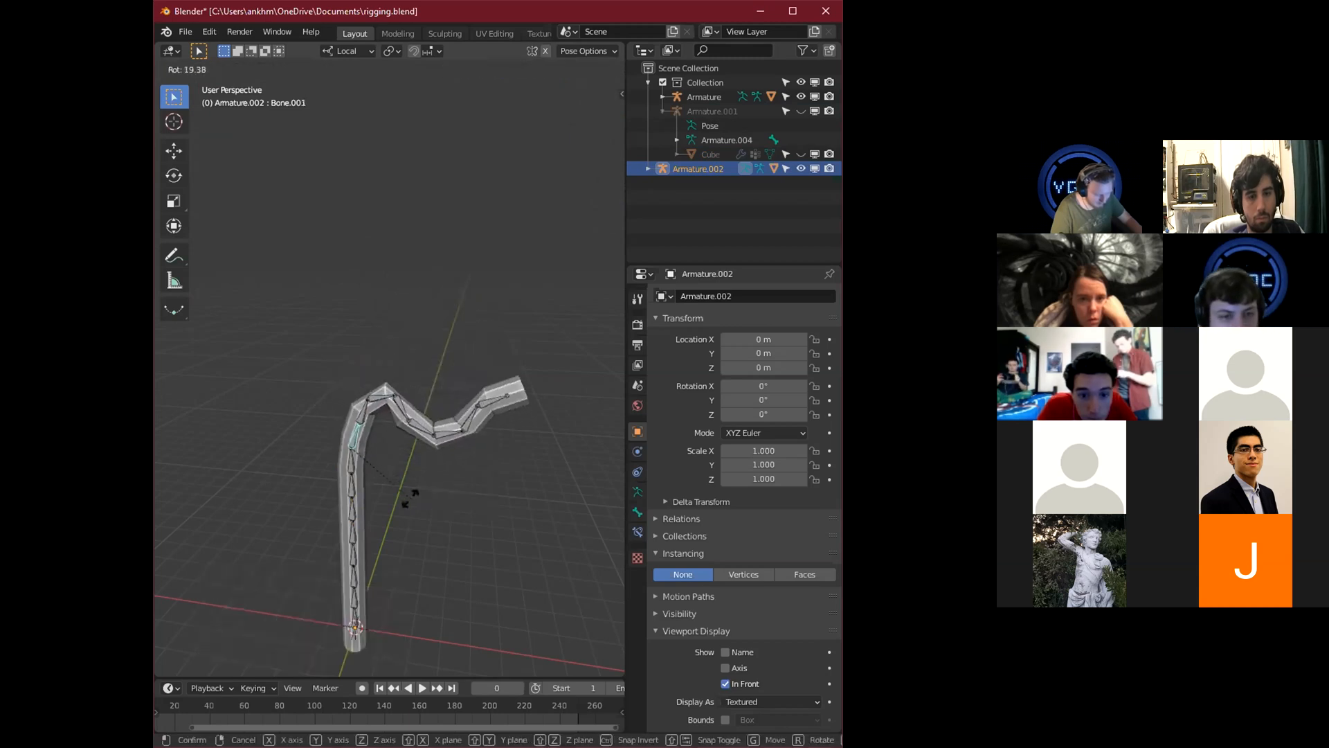
key("g")
key("x")
left_click(351, 488)
Bend Bone.010 lower in the chain with a move of about 0.81 m along the view's X axis.
left_click(351, 463)
key("g")
left_click(401, 557)
middle_click_drag(400, 556, 441, 509)
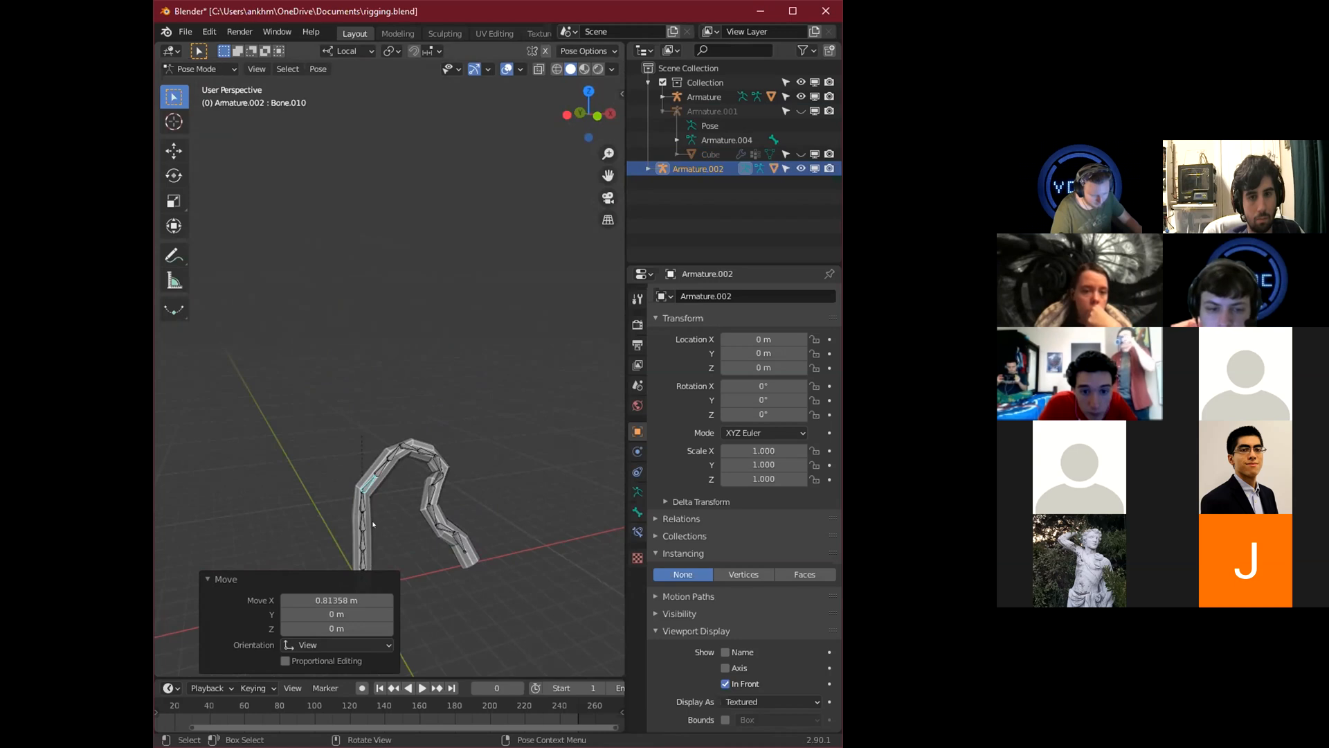
Select Bone.011 near the drooping end and swing it about 0.69 m along the view's X axis.
left_click(434, 502)
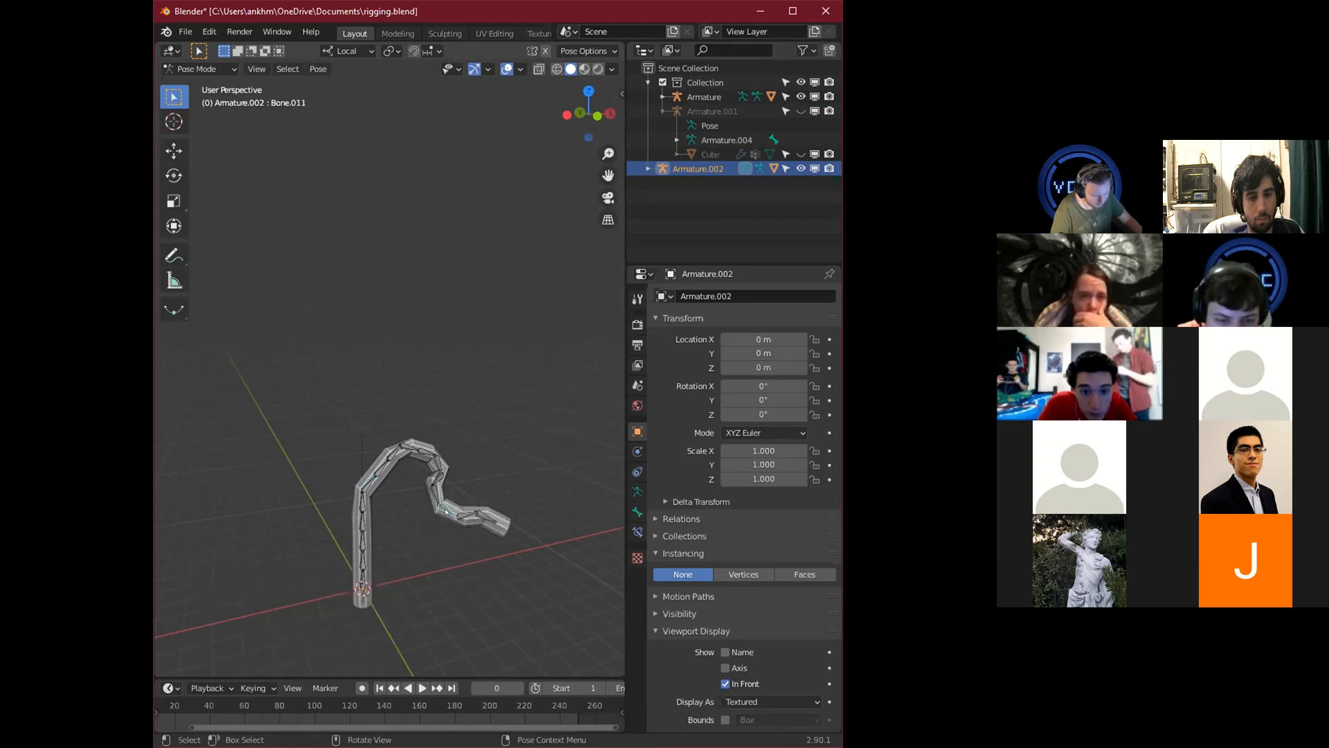
key("r")
right_click(481, 497)
key("g")
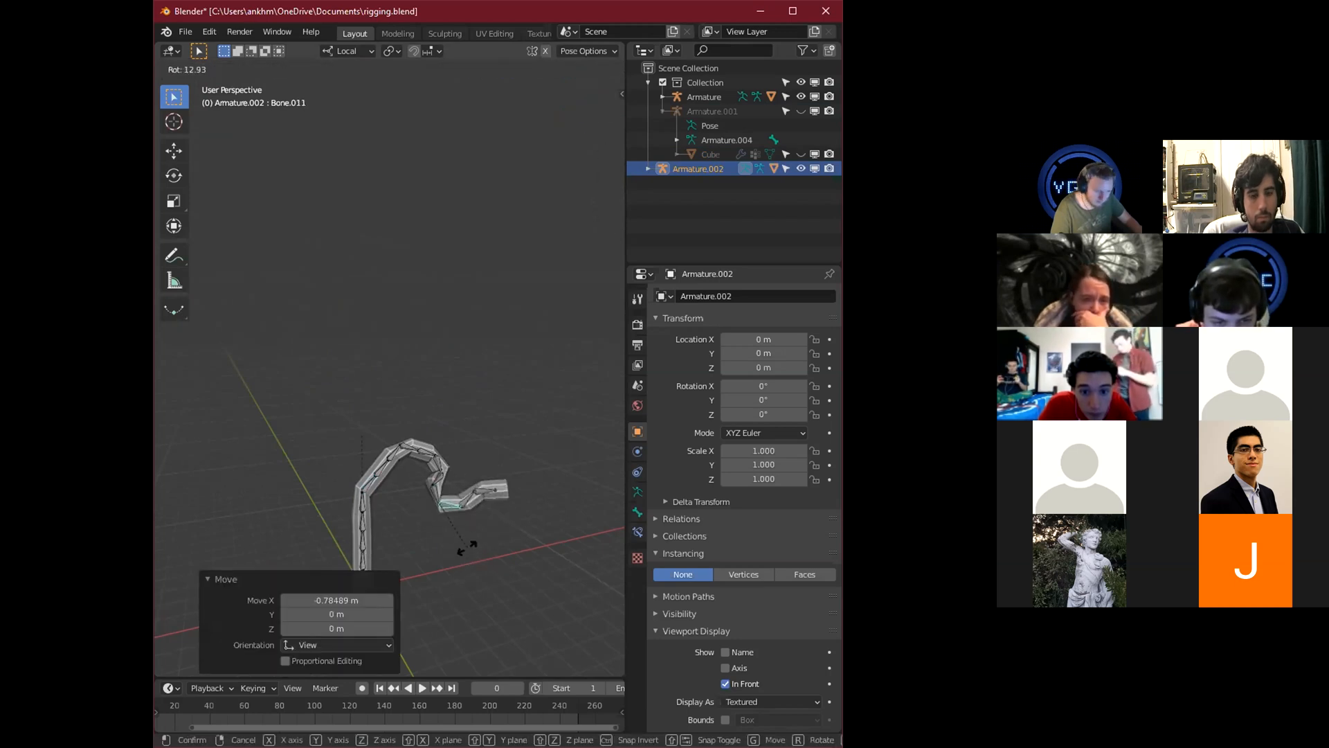
left_click(445, 547)
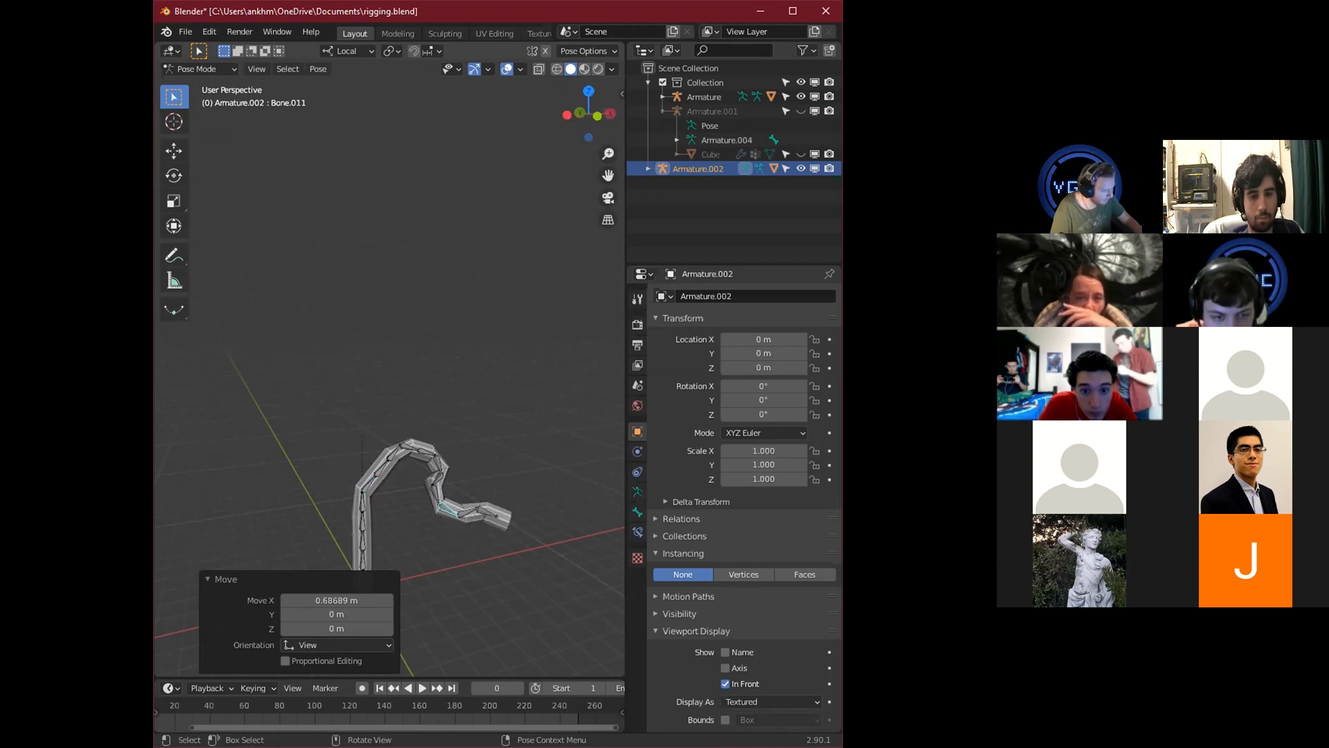